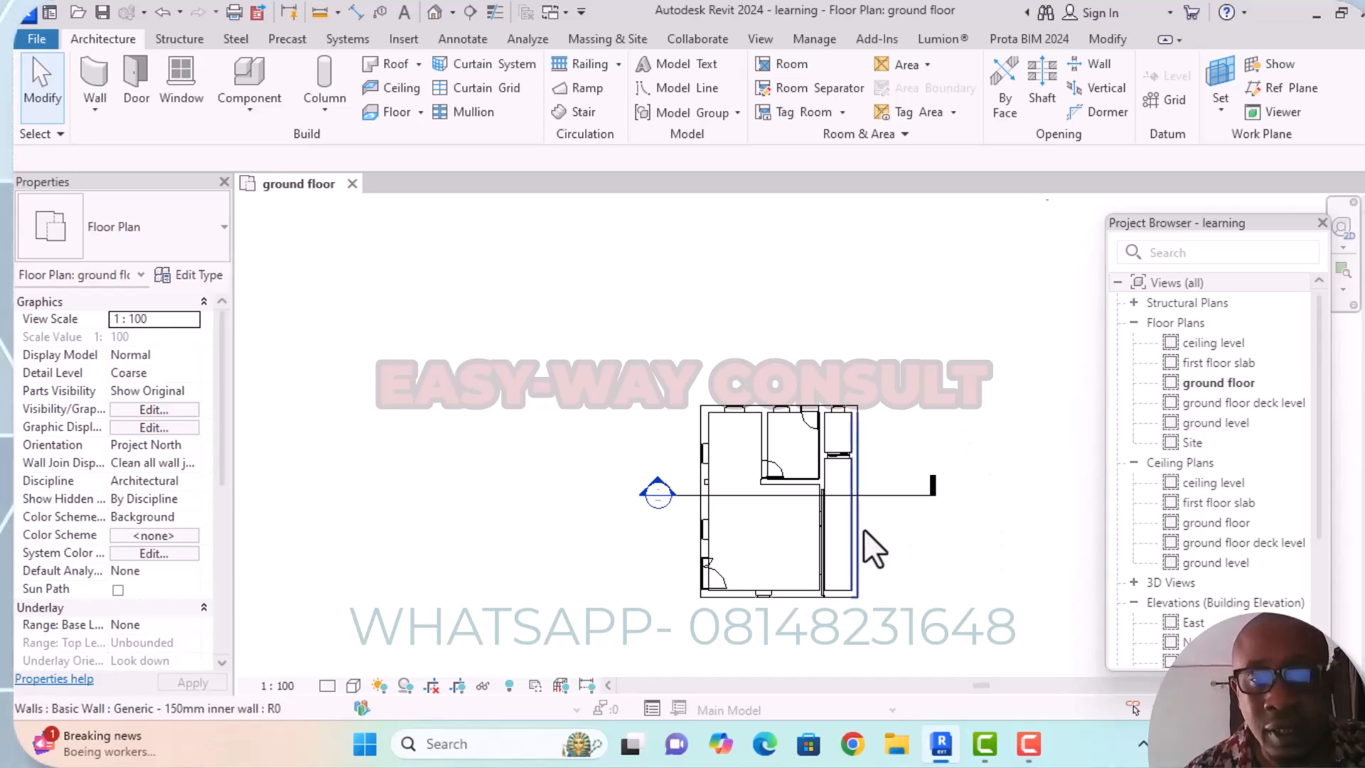
Place an aligned dimension across the narrow passage on the east side, between its two inner wall faces.
scroll(881, 536, "up", 2)
middle_click_drag(923, 559, 805, 500)
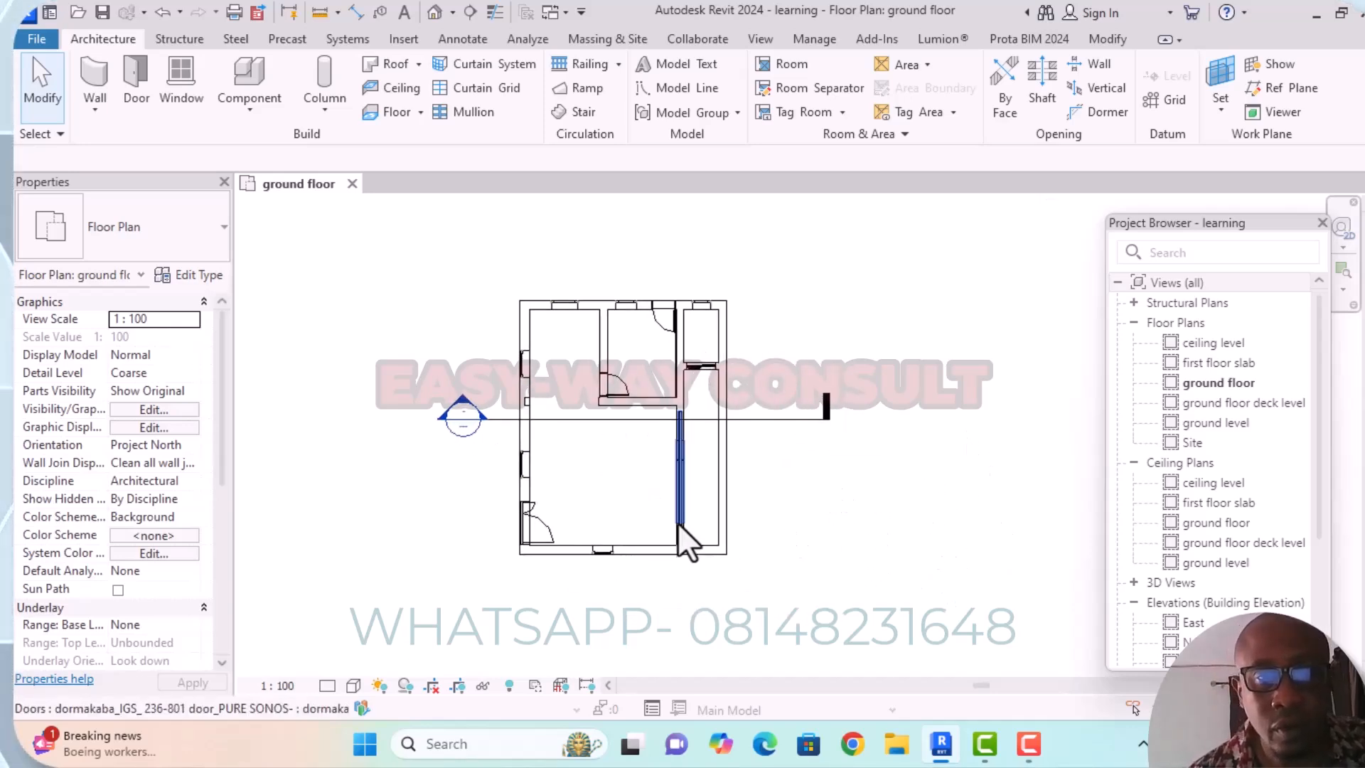
scroll(549, 445, "up", 1)
middle_click_drag(640, 487, 734, 491)
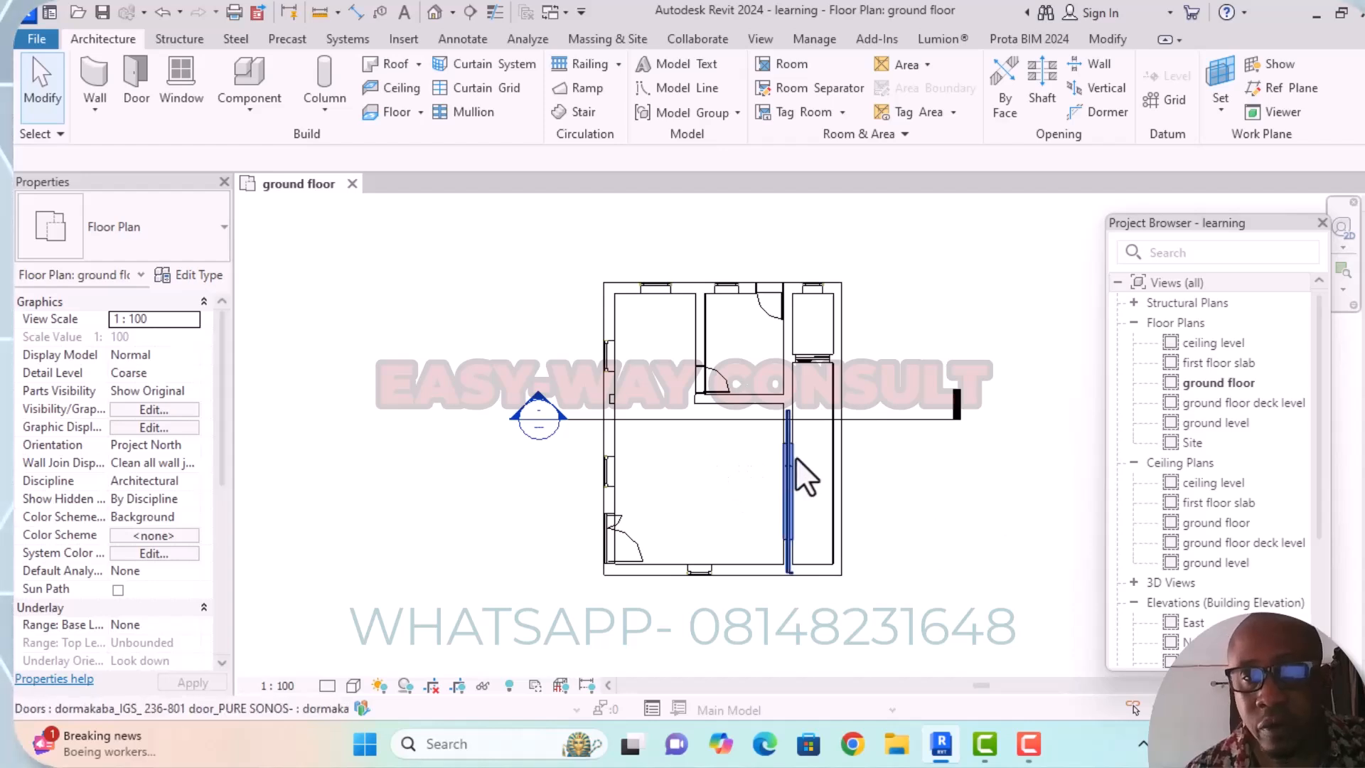
scroll(810, 456, "up", 1)
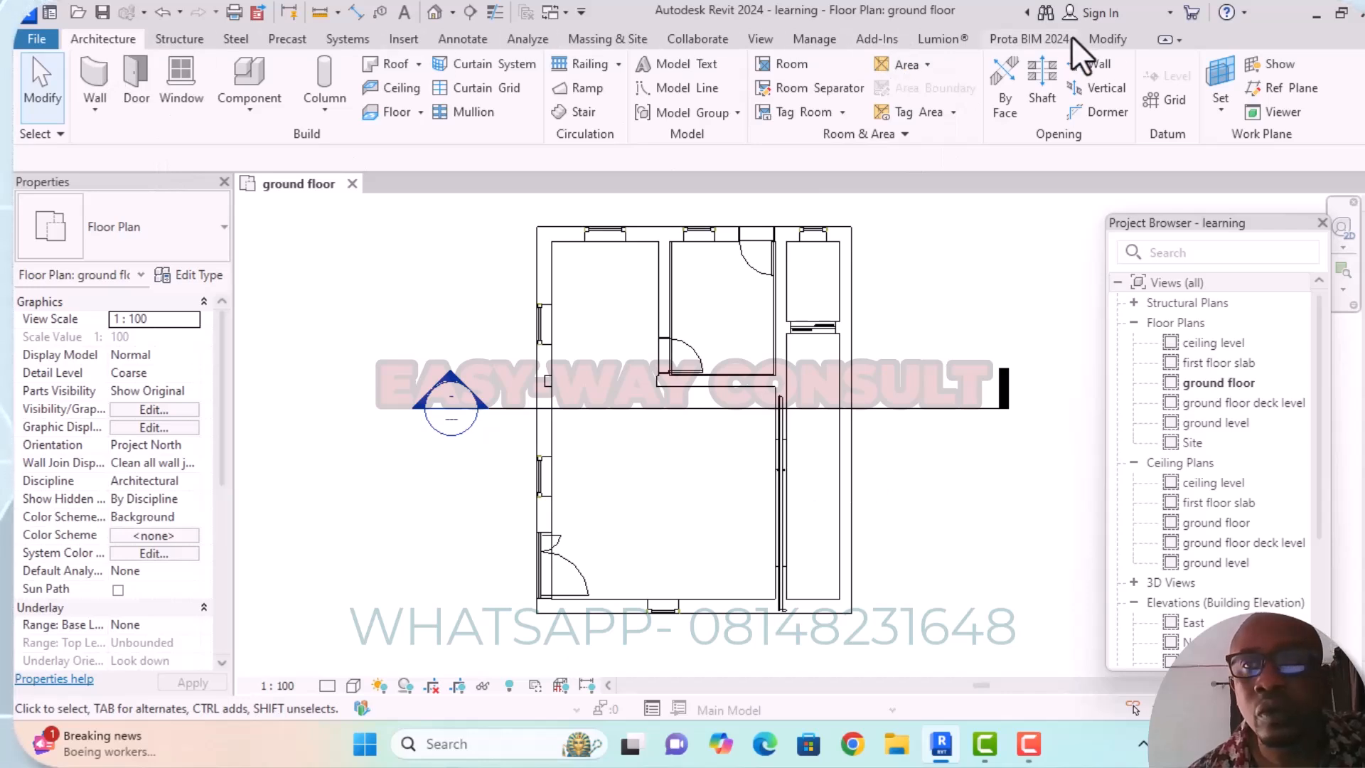
left_click(1100, 39)
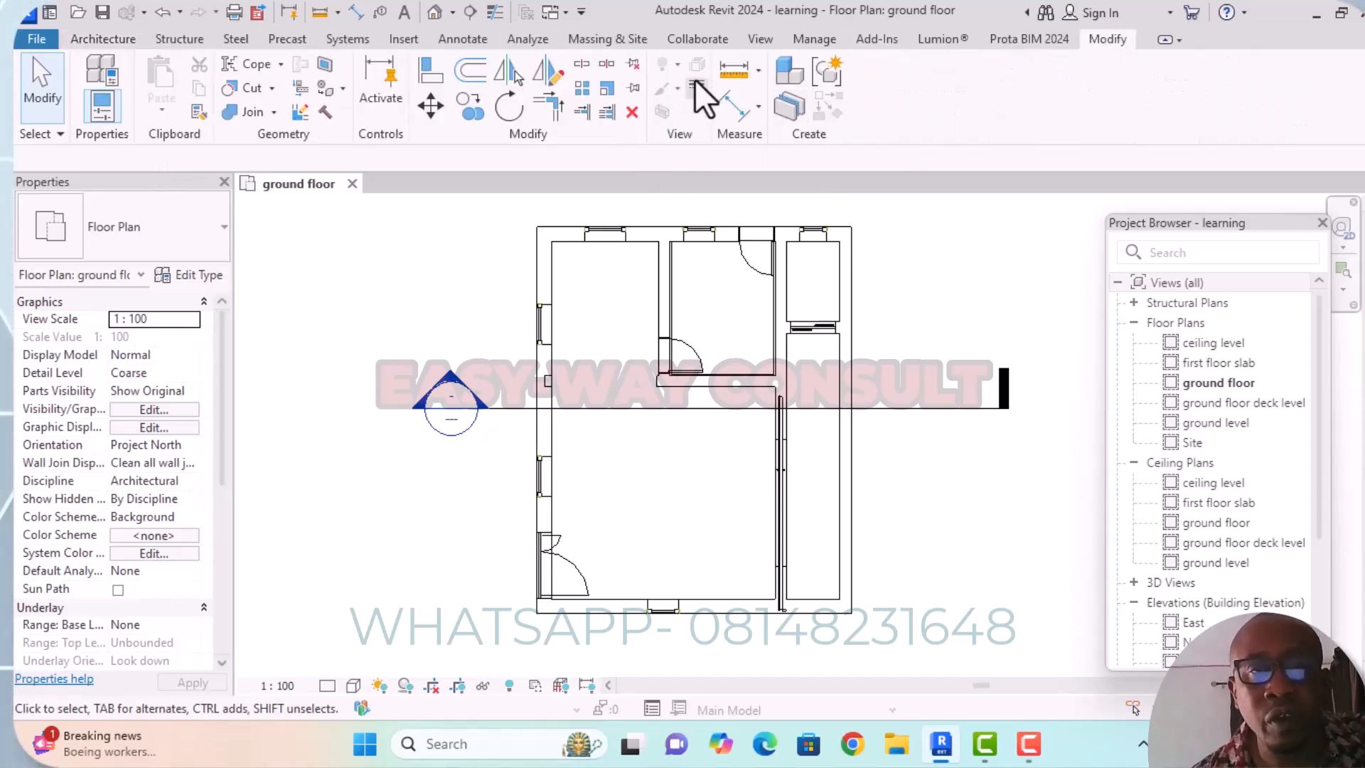
left_click(735, 108)
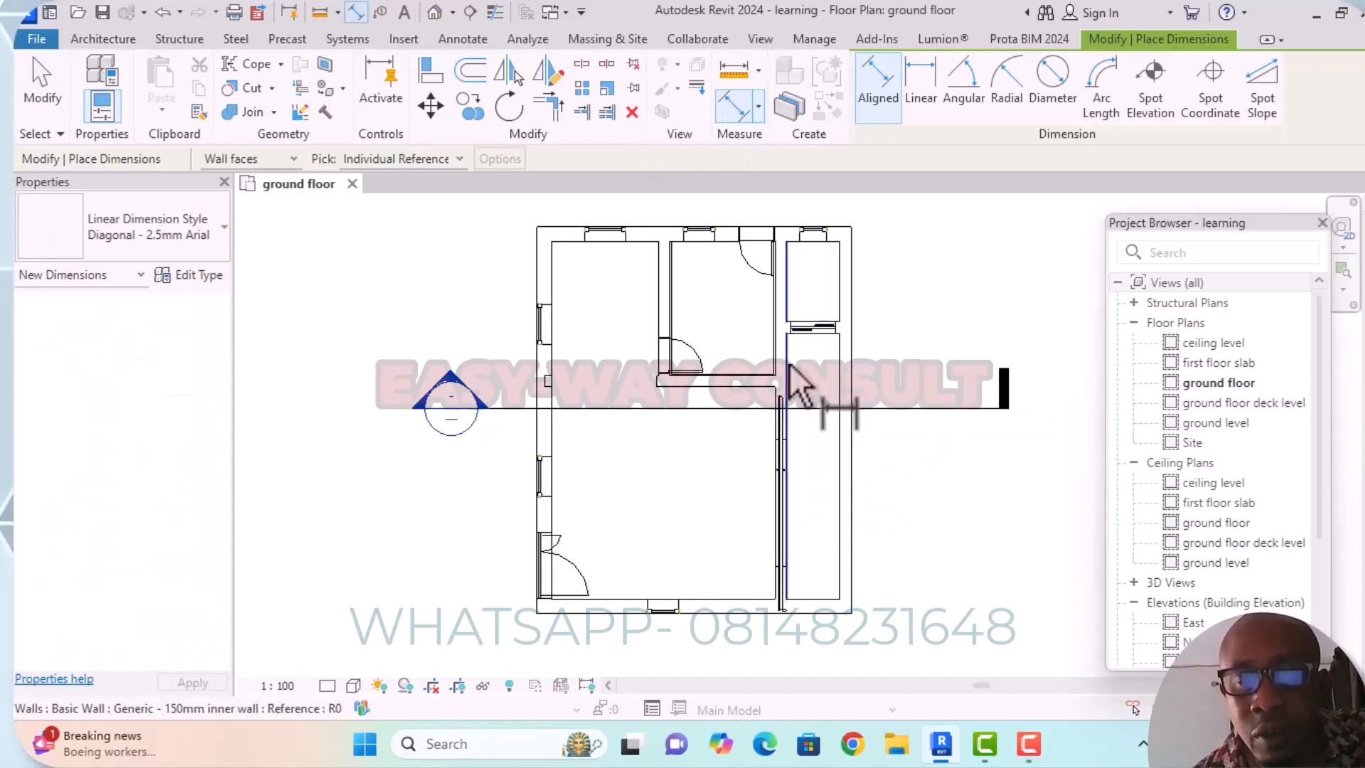
scroll(795, 368, "up", 3)
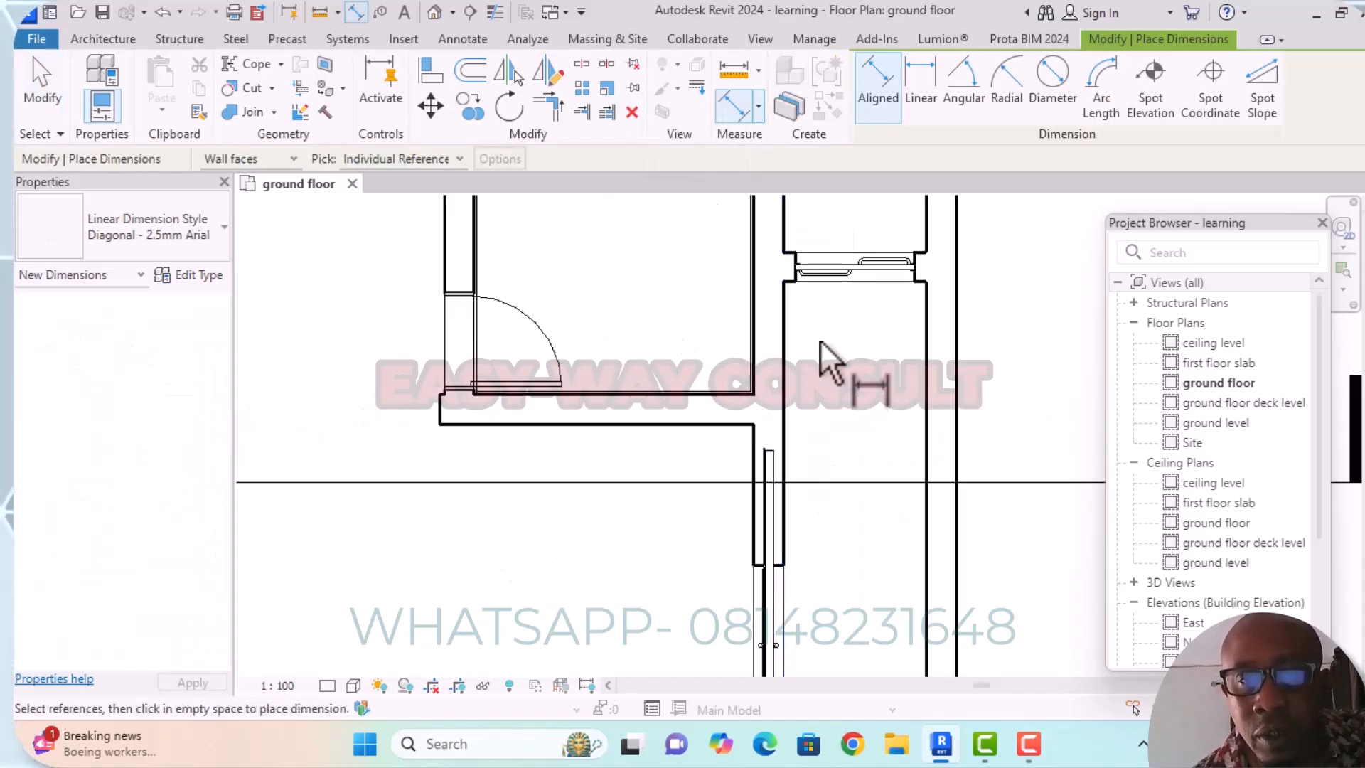
left_click(785, 377)
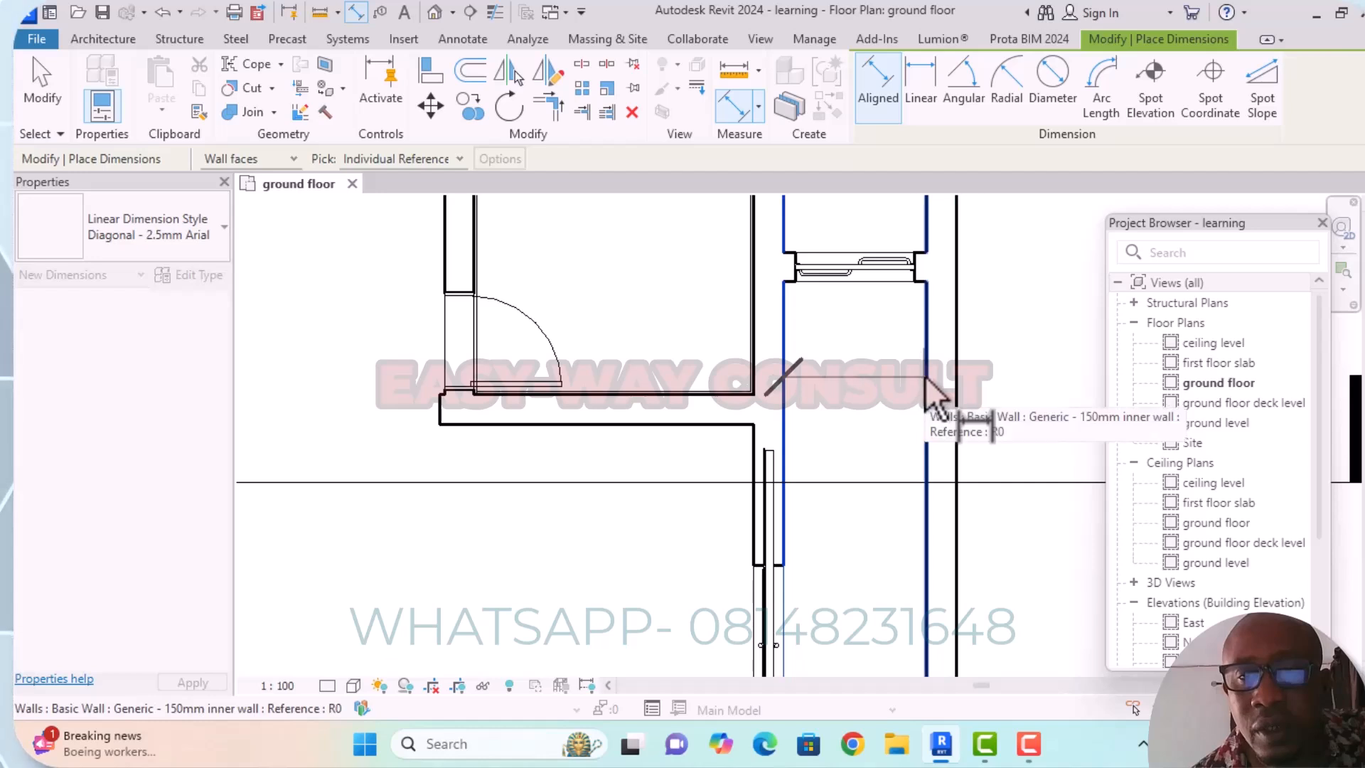
left_click(928, 375)
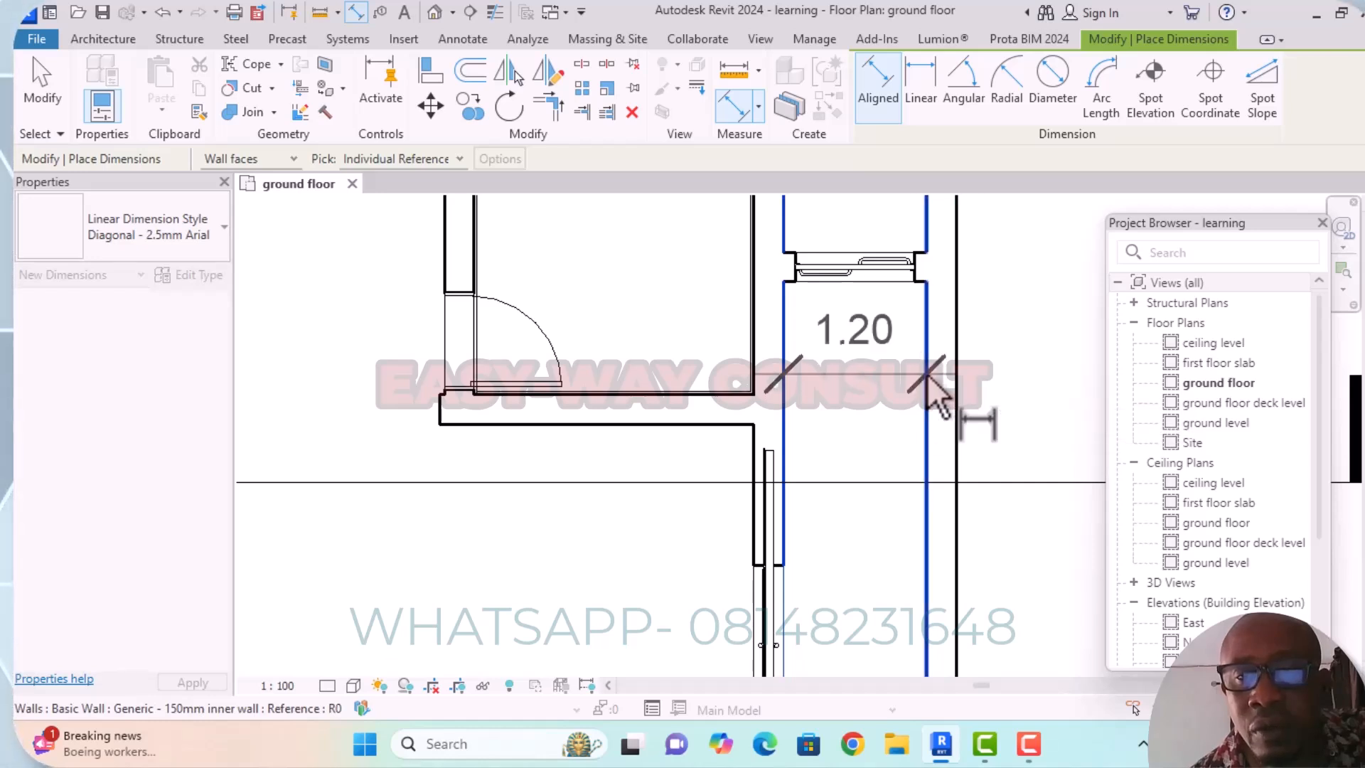
left_click(887, 403)
scroll(889, 412, "down", 2)
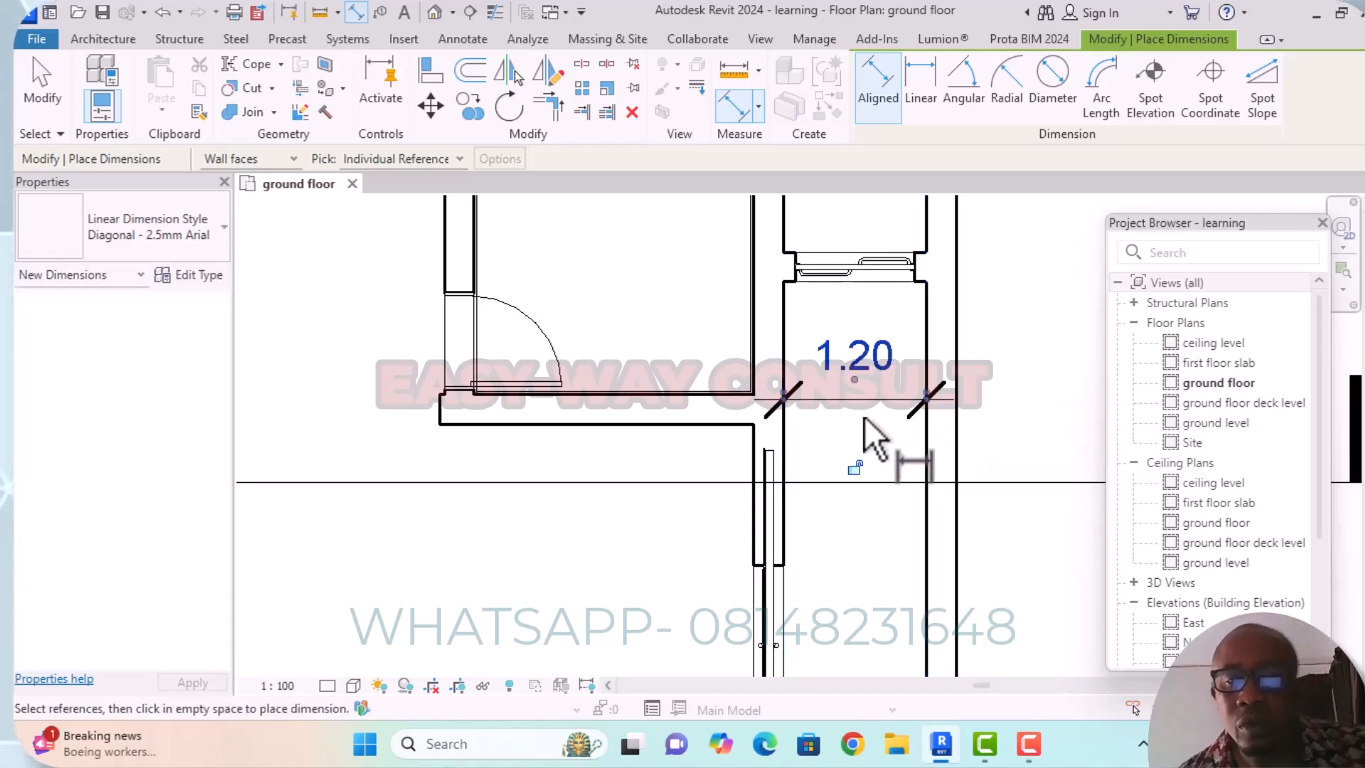
scroll(868, 425, "down", 1)
scroll(913, 475, "up", 1)
middle_click_drag(917, 476, 896, 432)
scroll(910, 350, "down", 3)
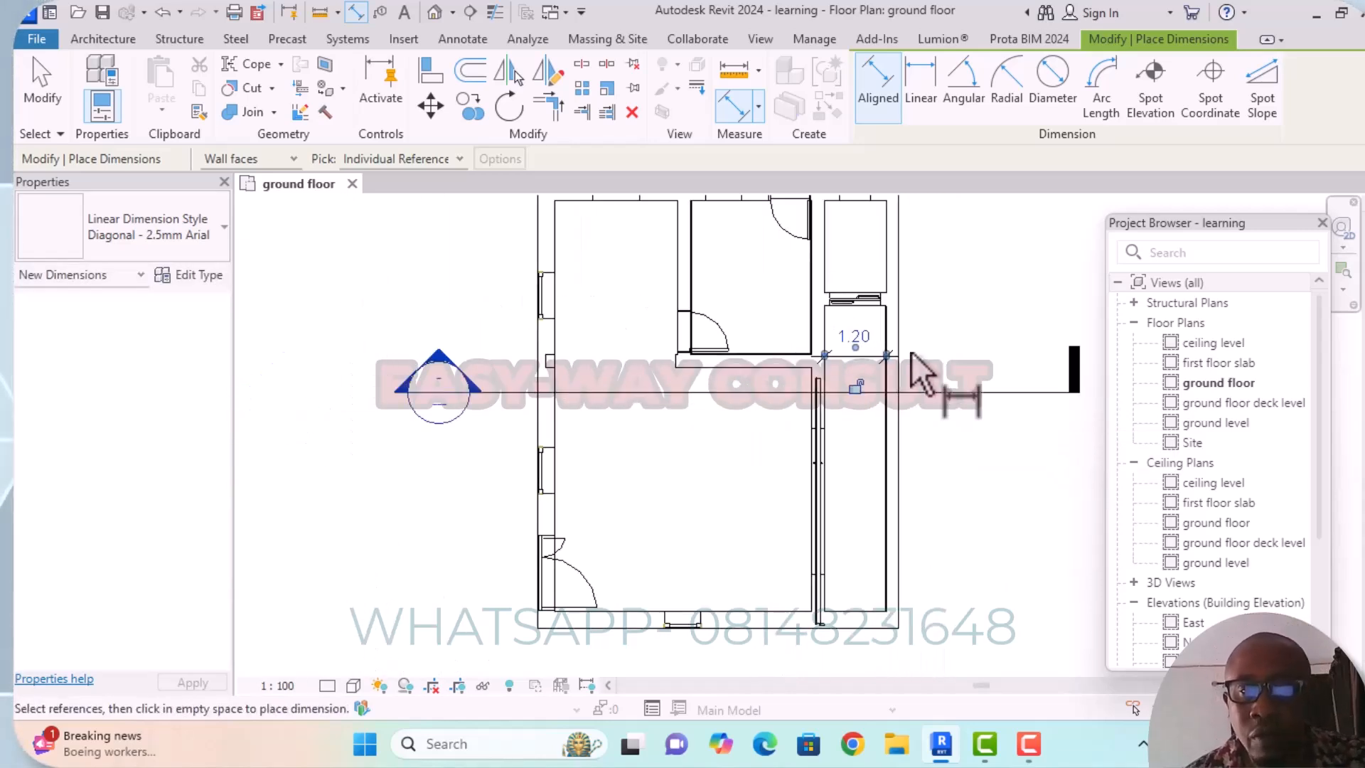
scroll(928, 356, "up", 4)
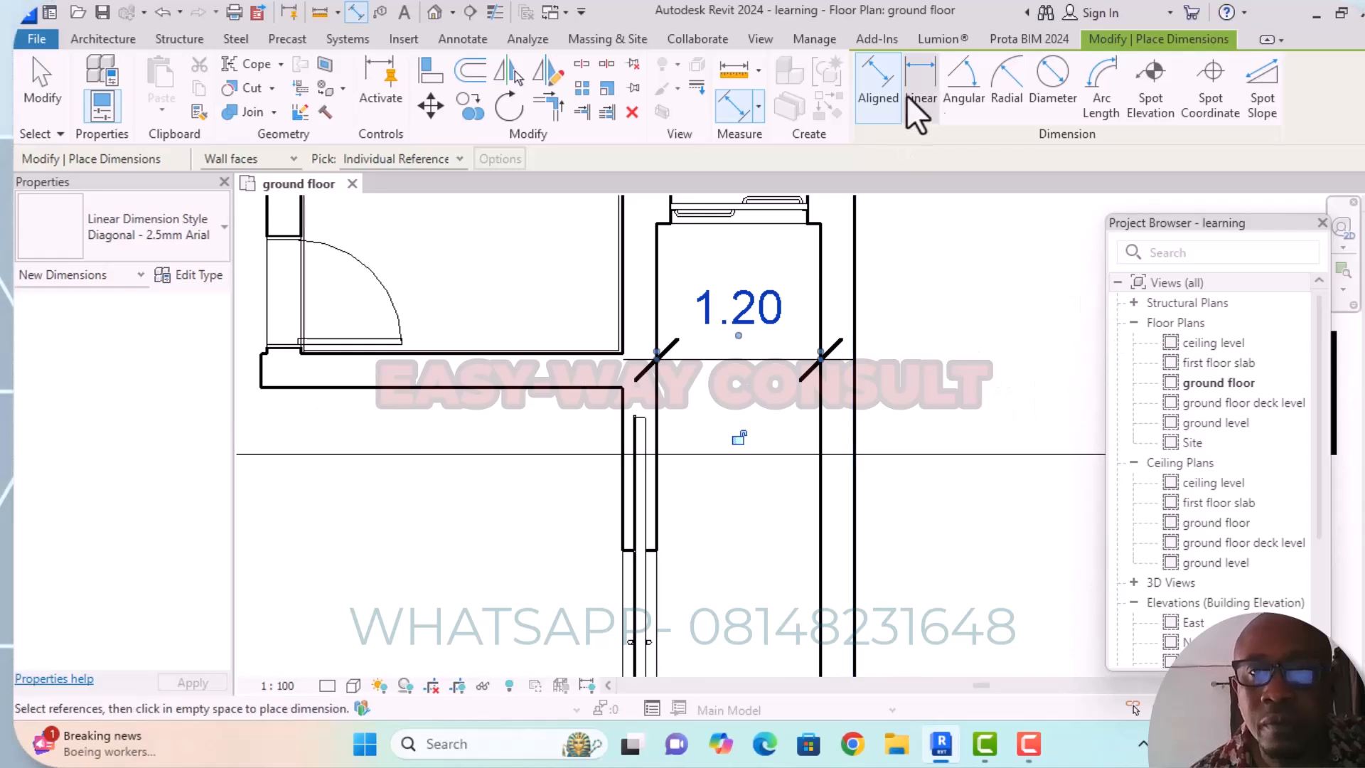
Draw a vertical model line about 2.65 m long from the middle of the narrow passage down to its south wall.
left_click(104, 40)
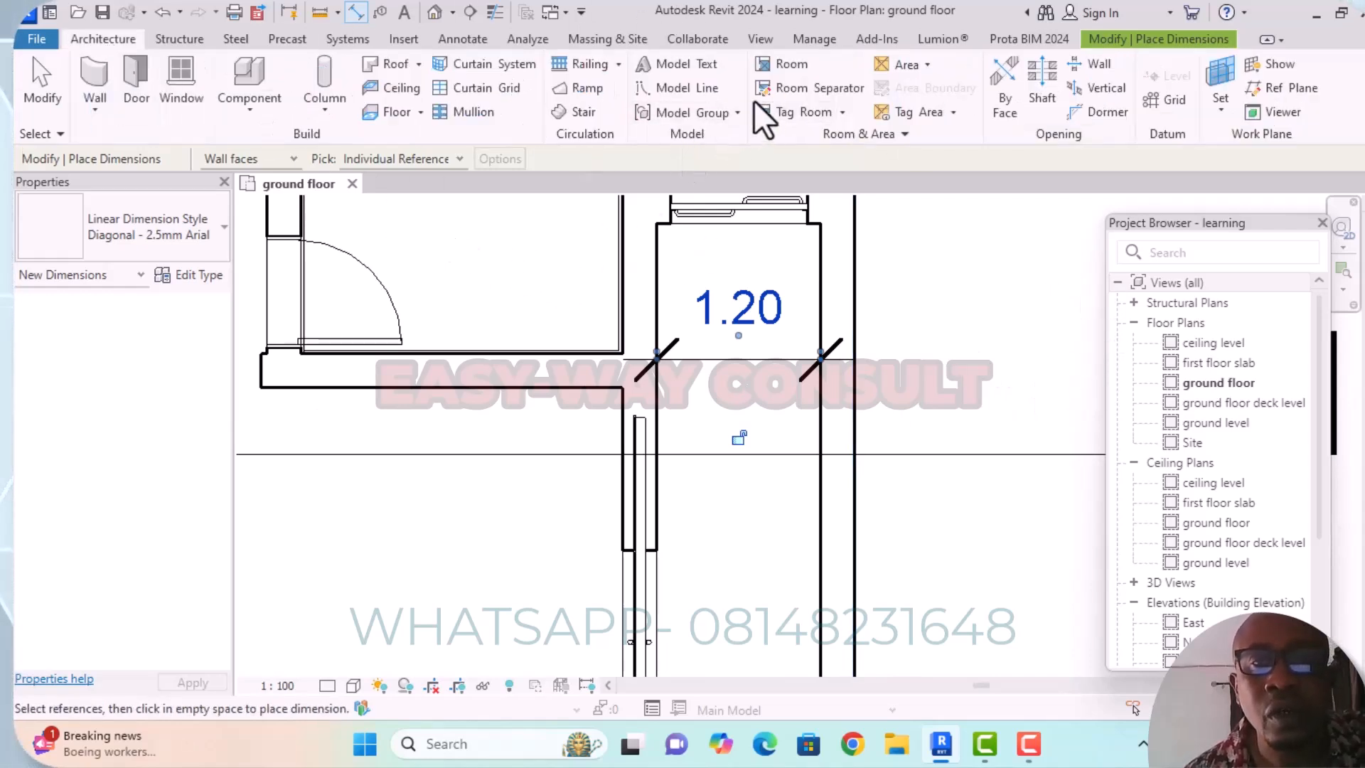
left_click(683, 89)
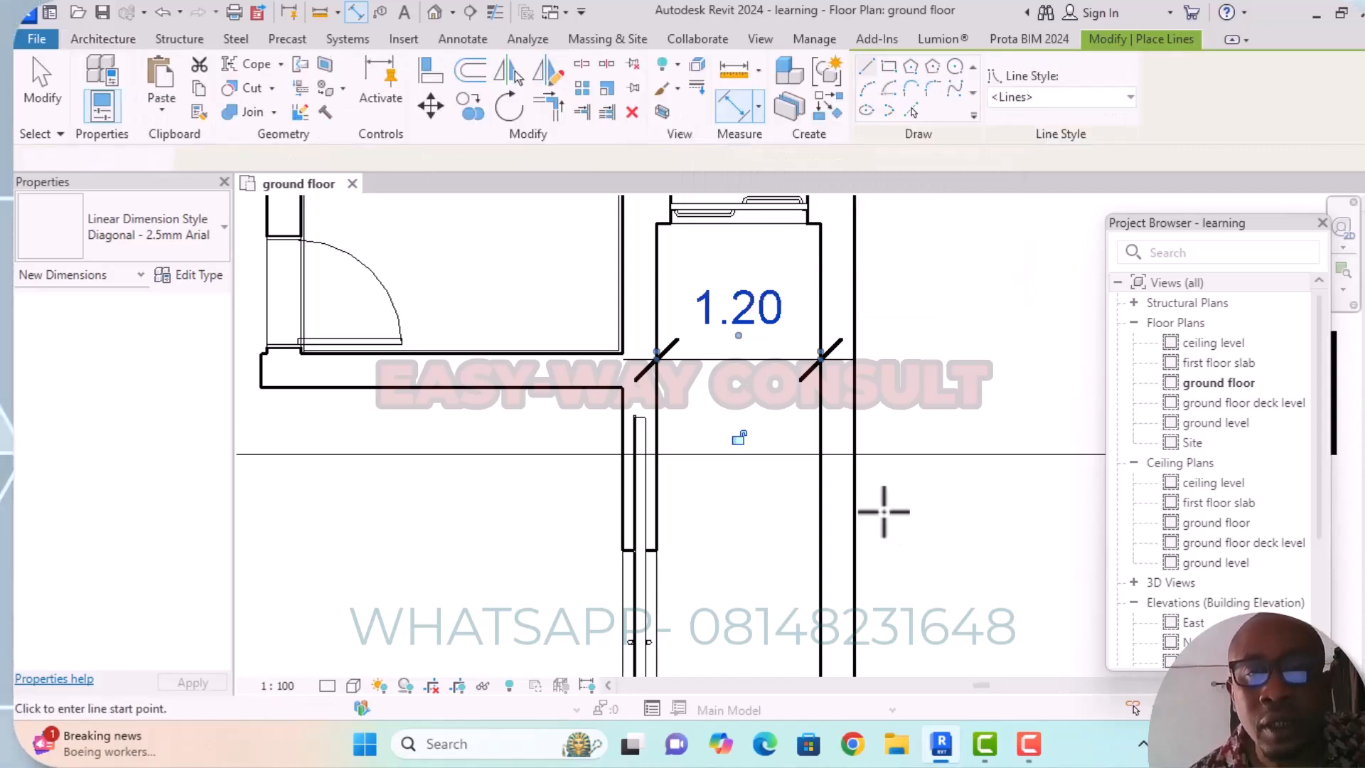
scroll(722, 540, "down", 3)
middle_click_drag(770, 480, 746, 350)
scroll(742, 426, "down", 2)
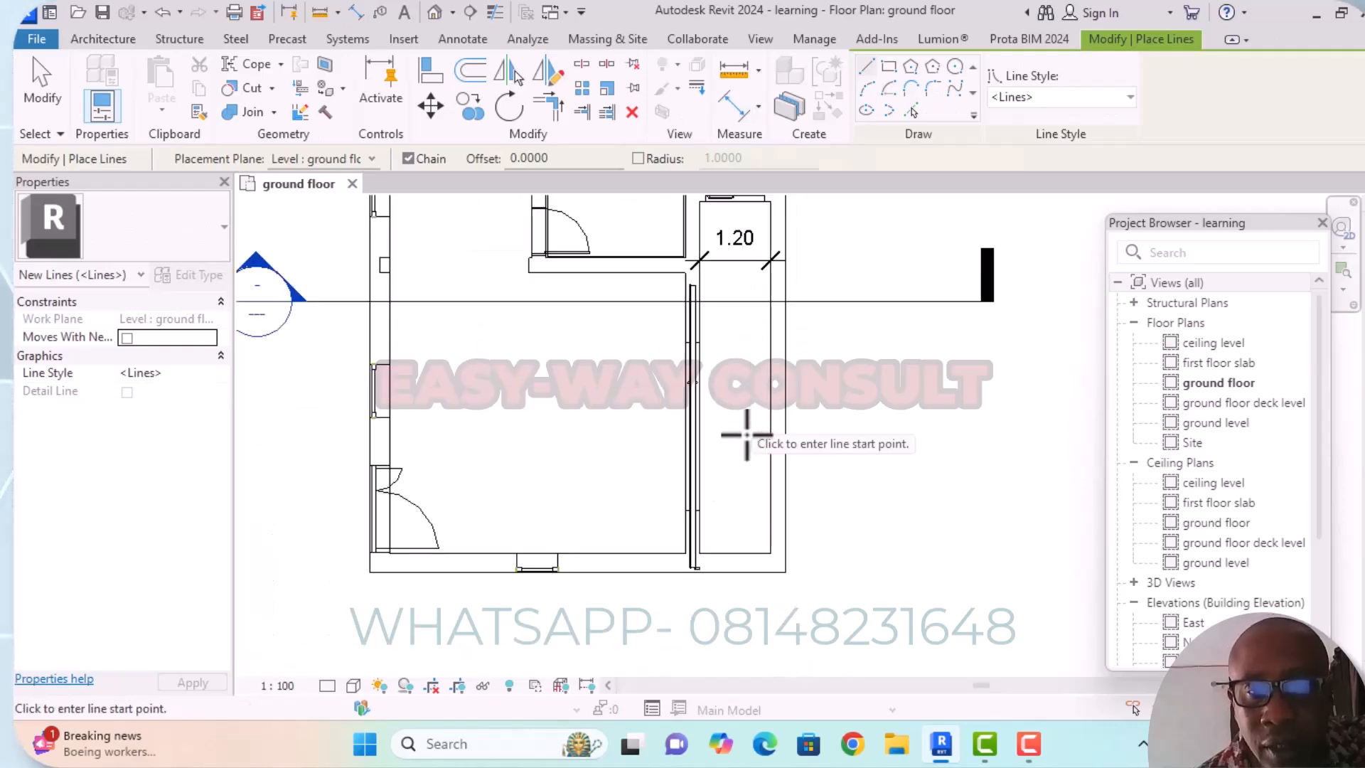
left_click(736, 398)
scroll(735, 551, "up", 1)
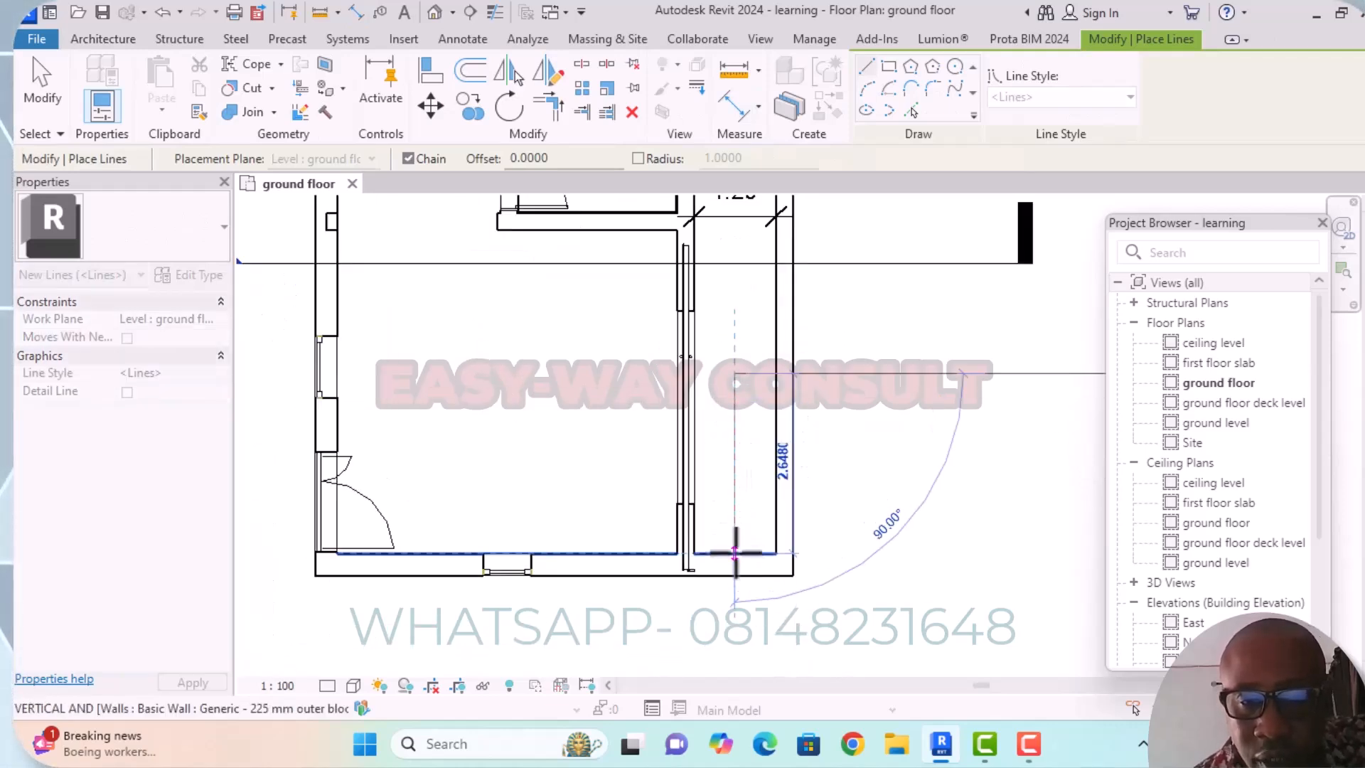
scroll(736, 552, "up", 2)
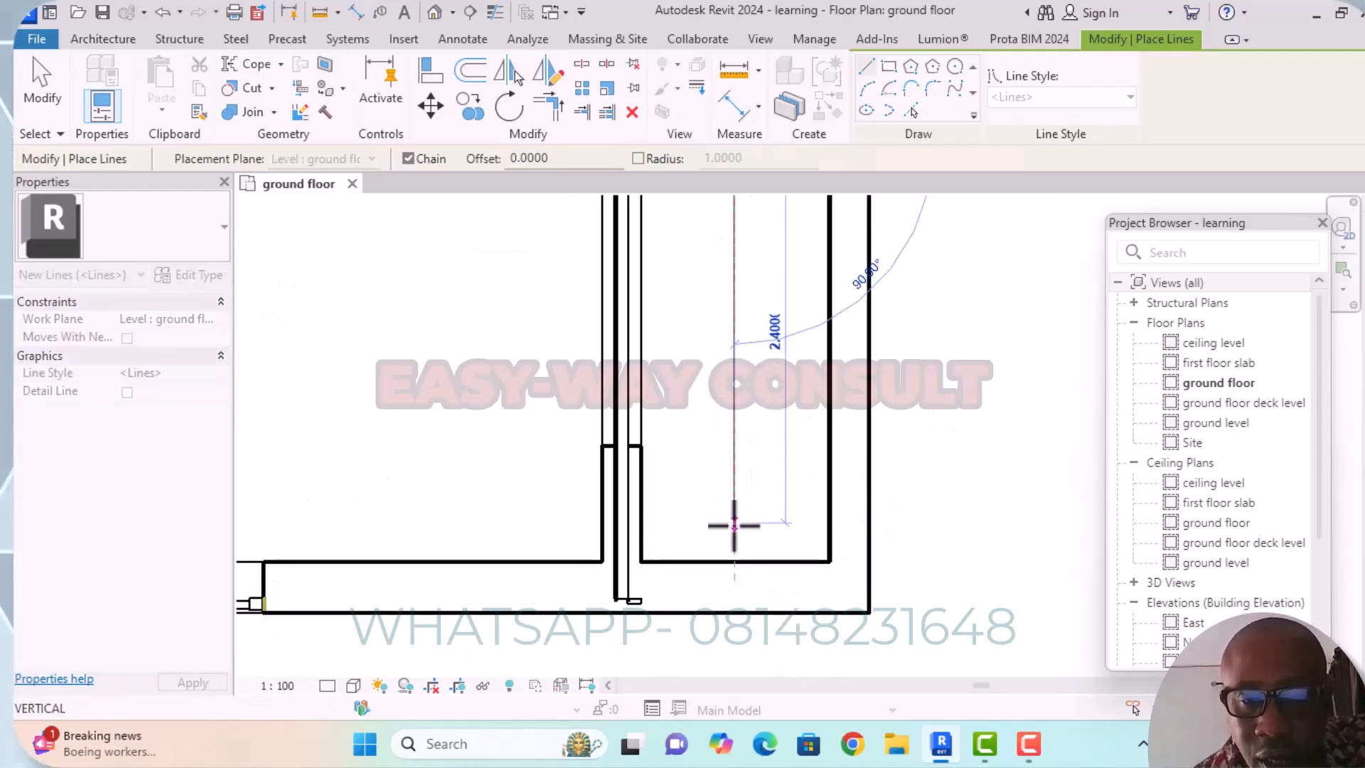
left_click(736, 562)
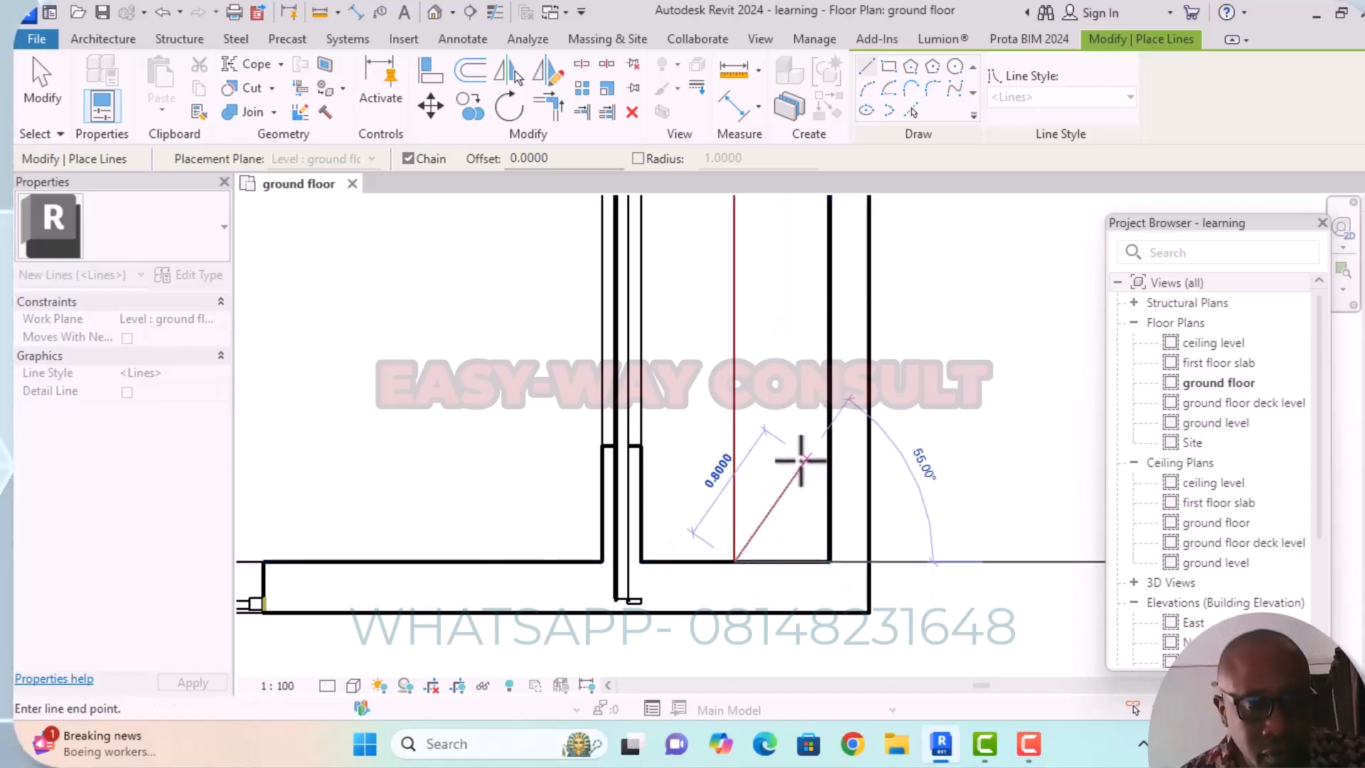
key("Escape")
scroll(801, 498, "down", 6)
scroll(853, 549, "down", 1)
middle_click_drag(856, 550, 835, 646)
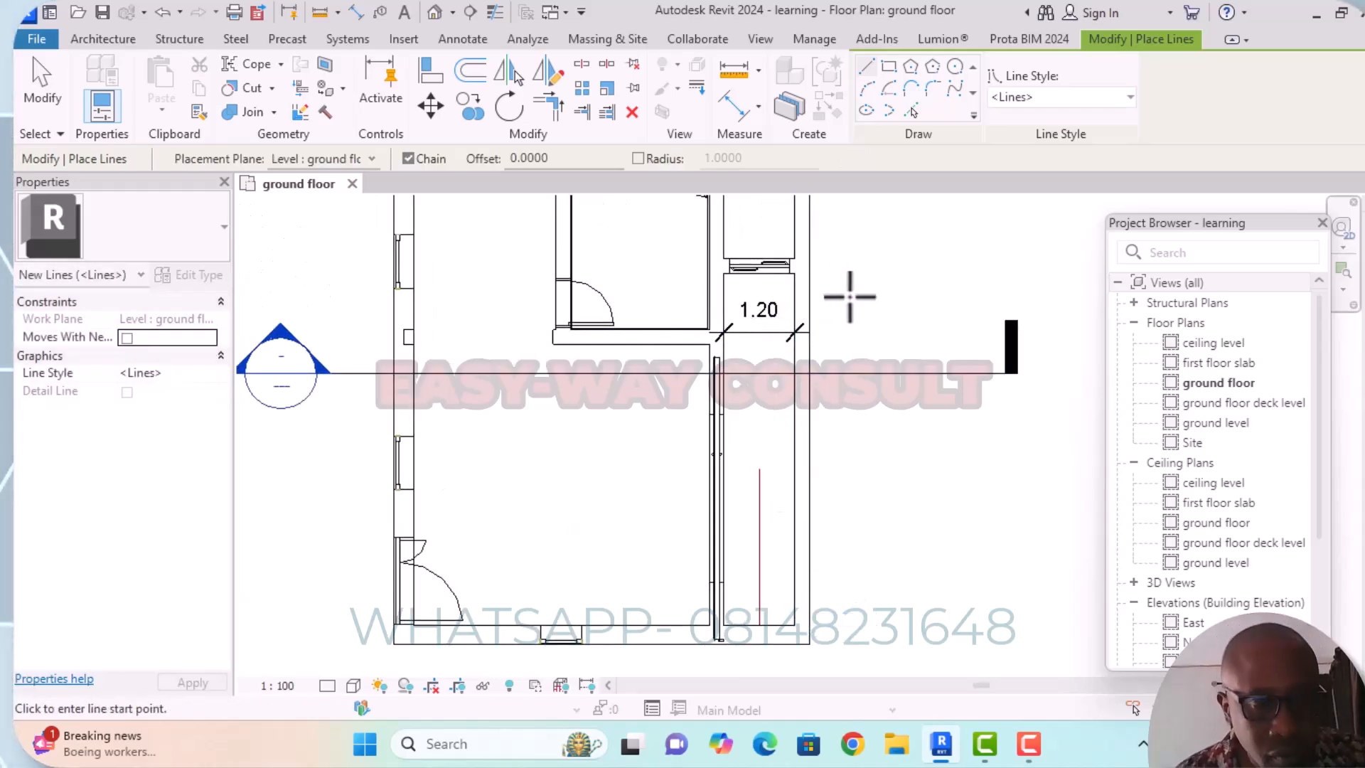
key("Escape")
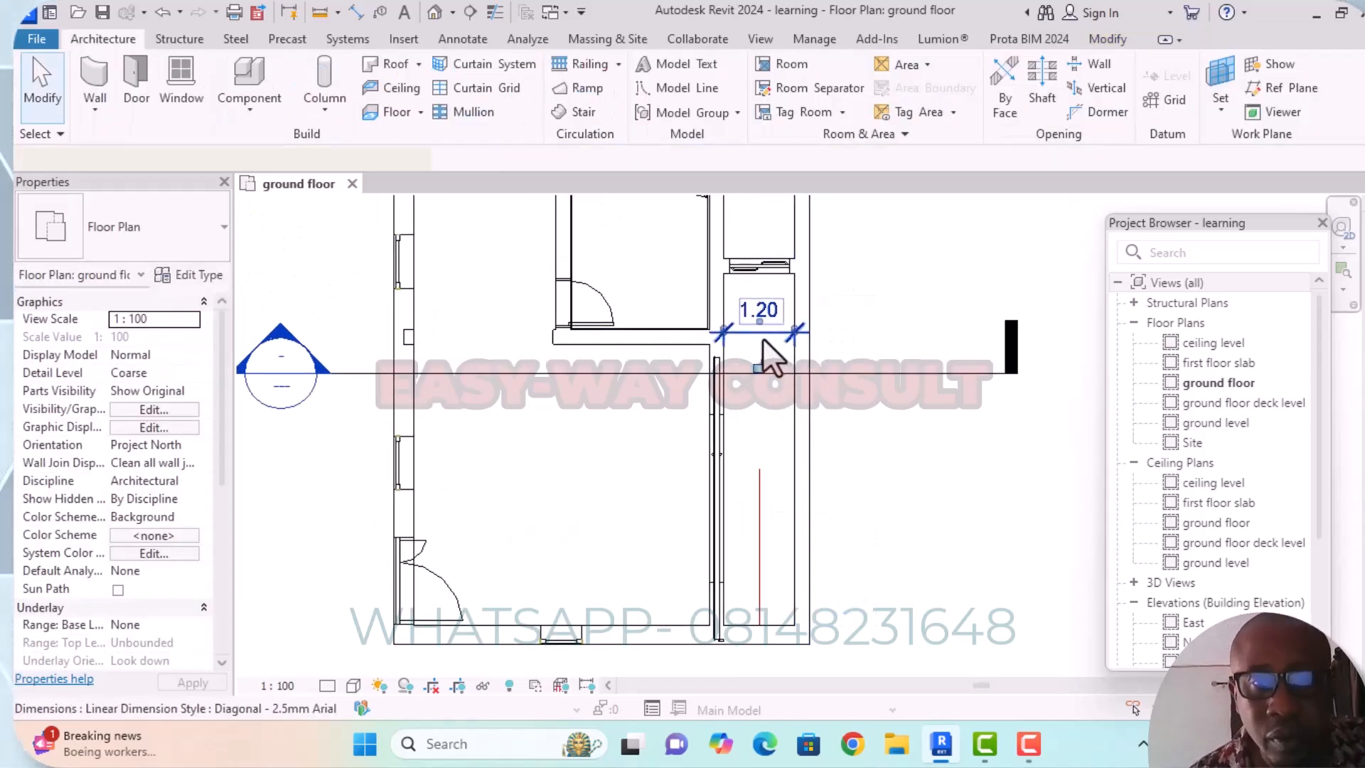
Delete the dimension across the narrow passage.
left_click(769, 355)
left_click(629, 113)
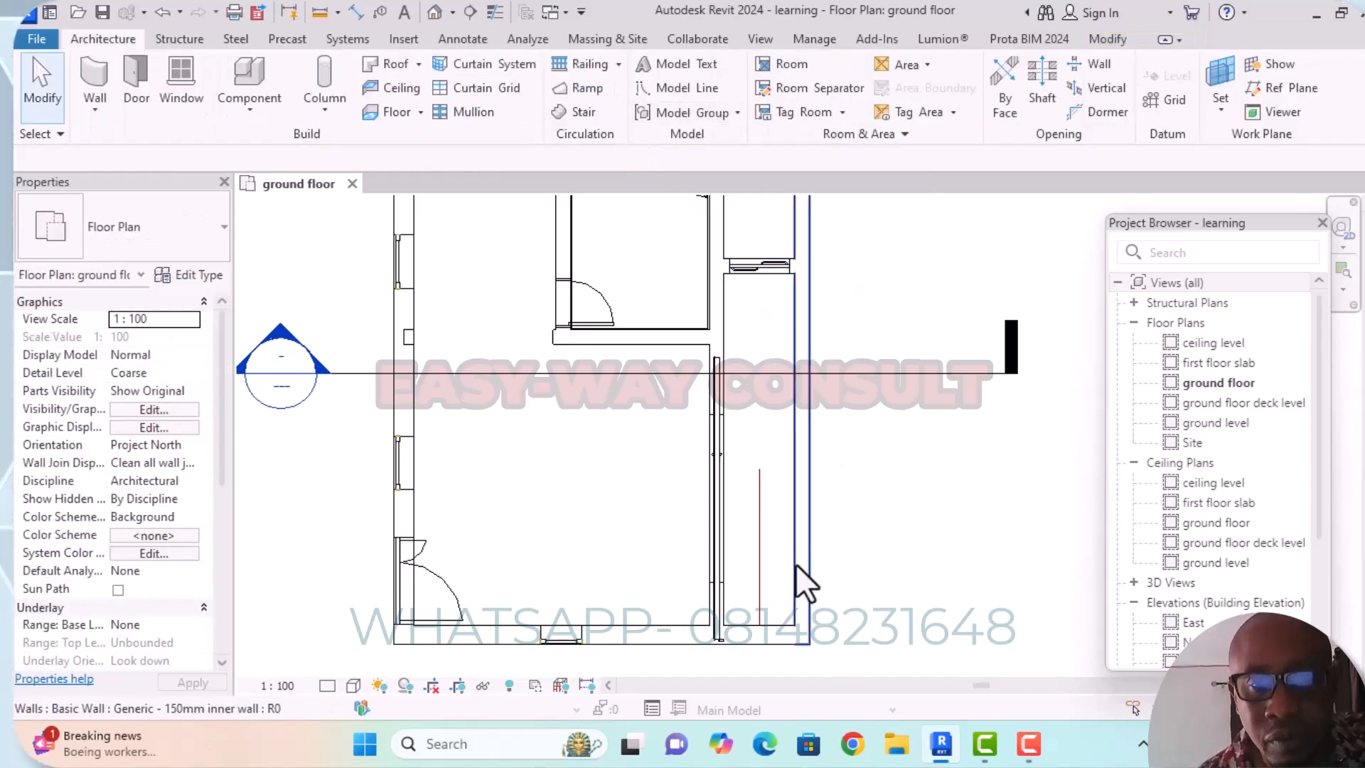
Extend the model line's upper end to the sliding door at the passage's north end, about 6 m in total.
left_click(759, 497)
left_click_drag(759, 468, 763, 271)
left_click(915, 290)
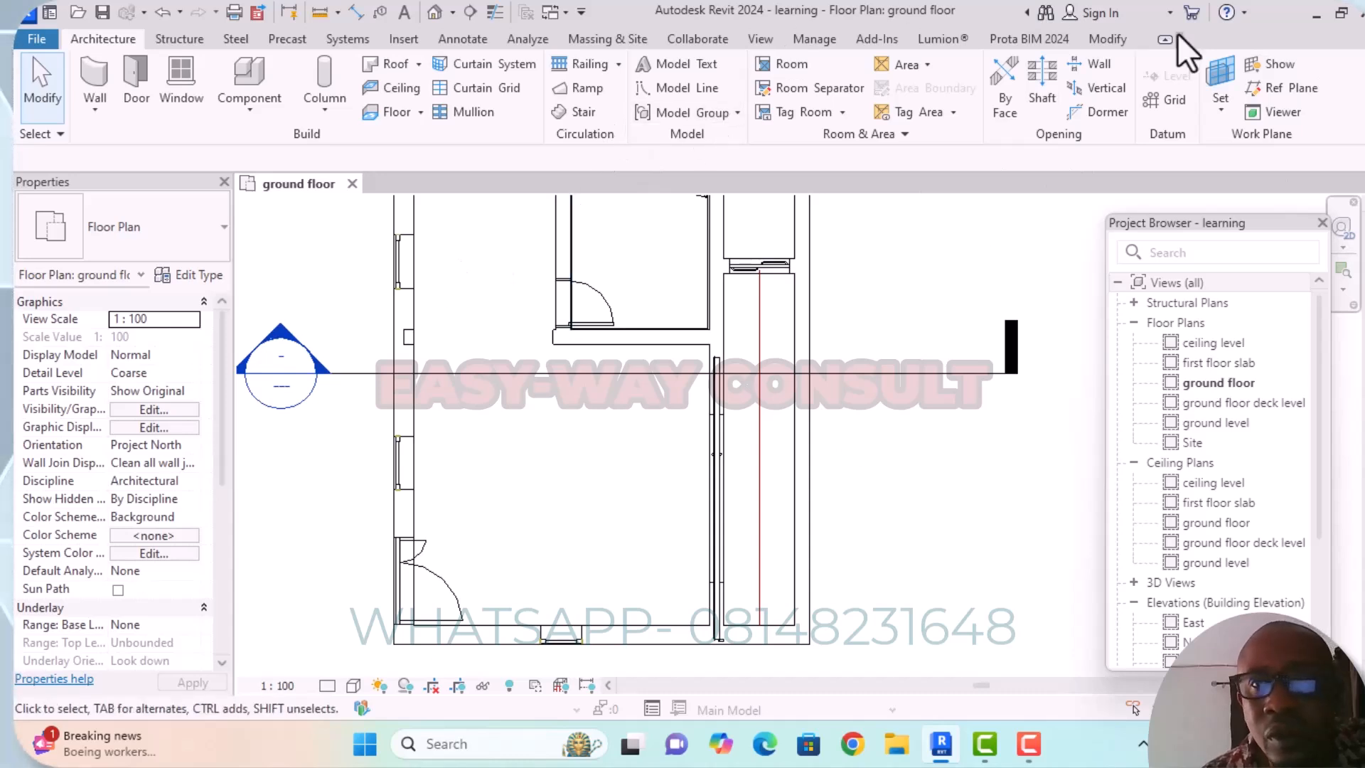
Place an aligned dimension from the model line to the inner face of the passage's east wall.
left_click(1106, 41)
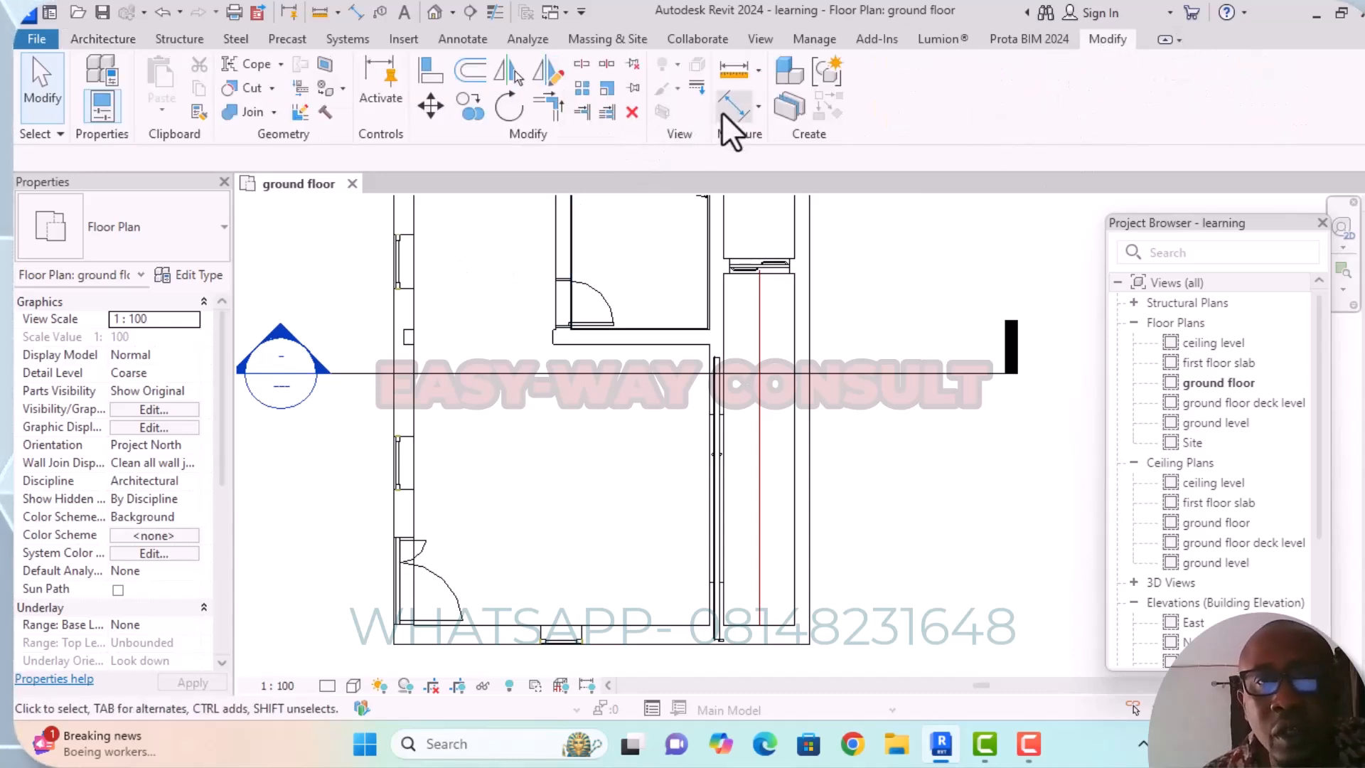
left_click(742, 110)
scroll(753, 489, "up", 4)
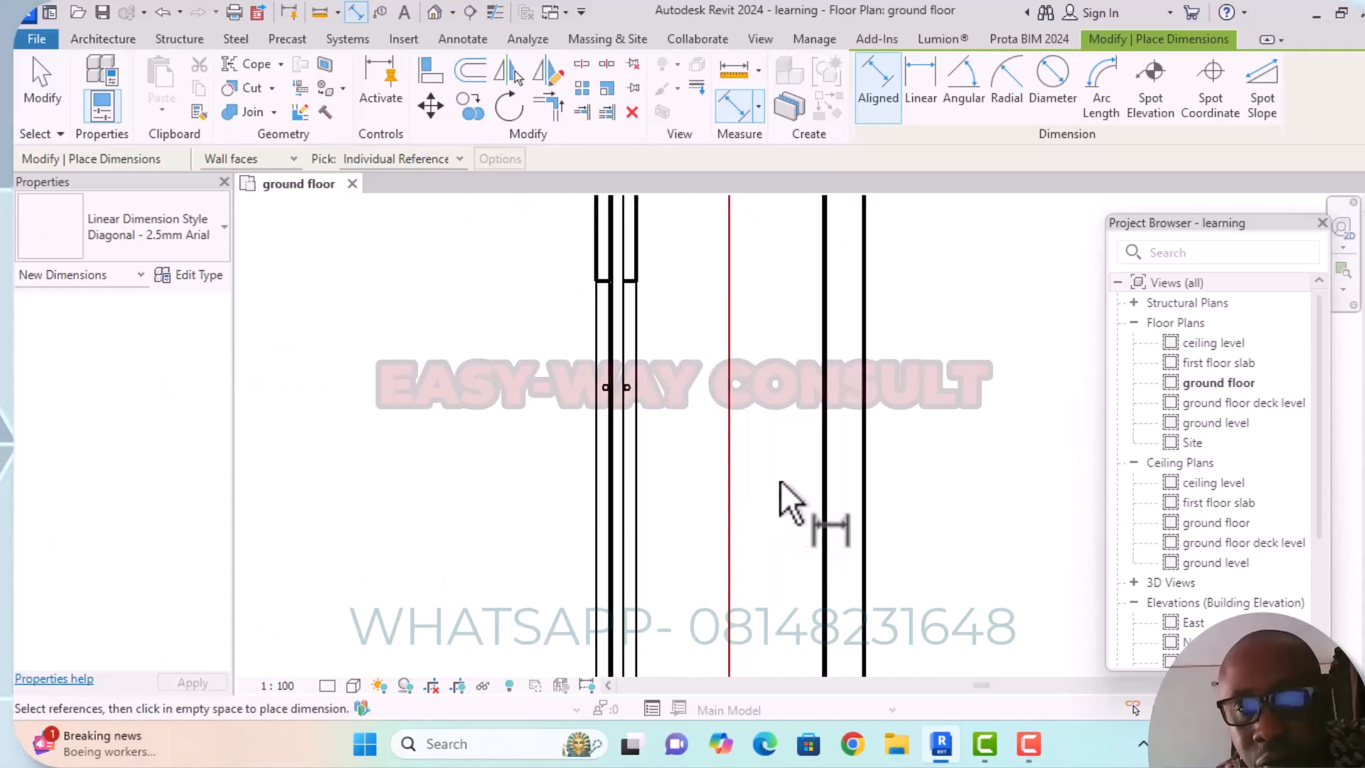
left_click(731, 472)
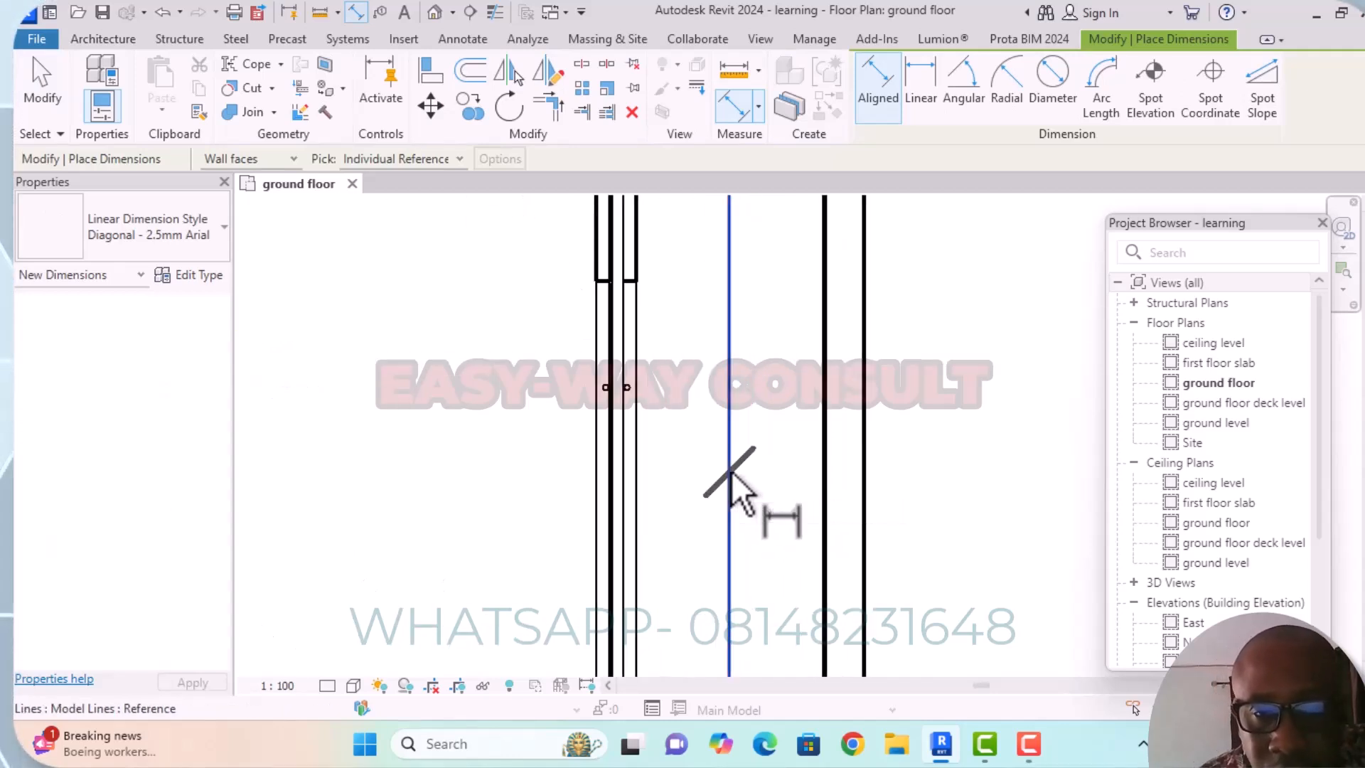
left_click(826, 472)
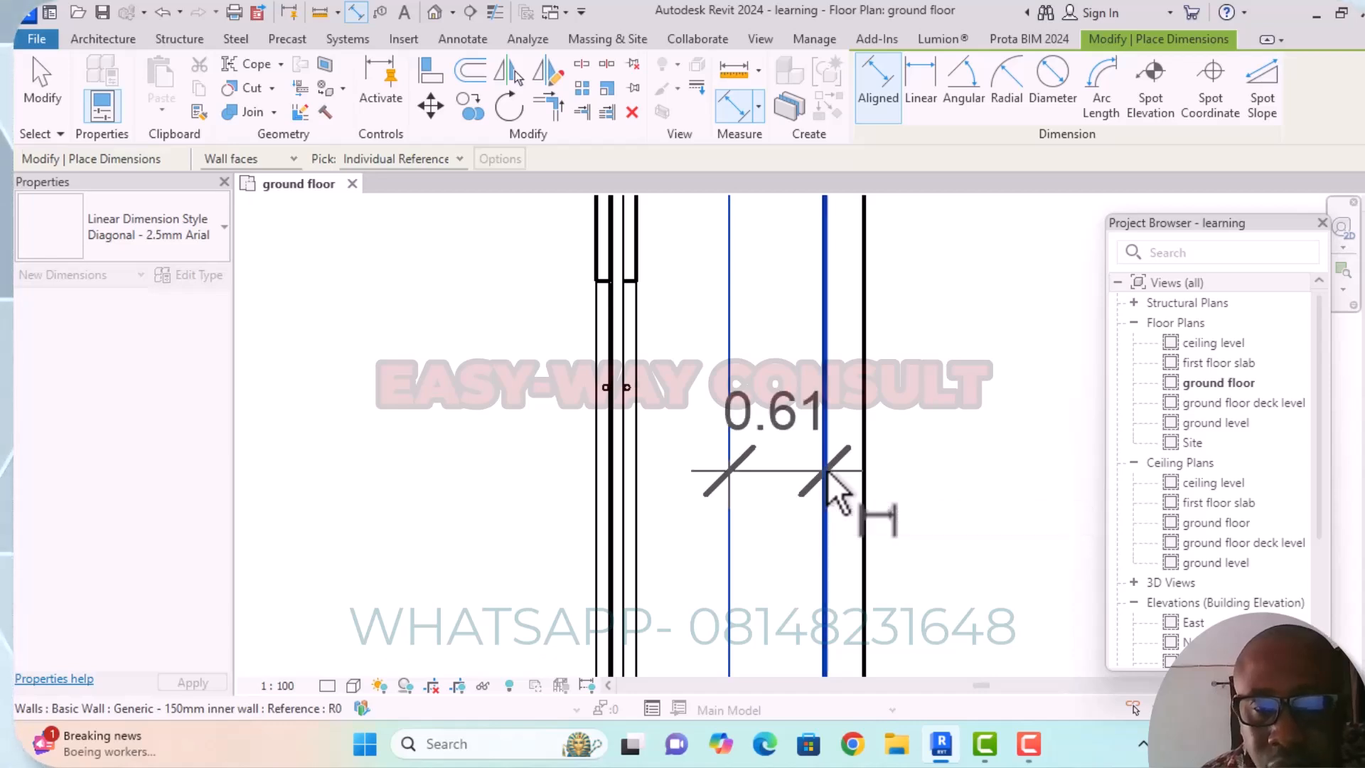
left_click(810, 482)
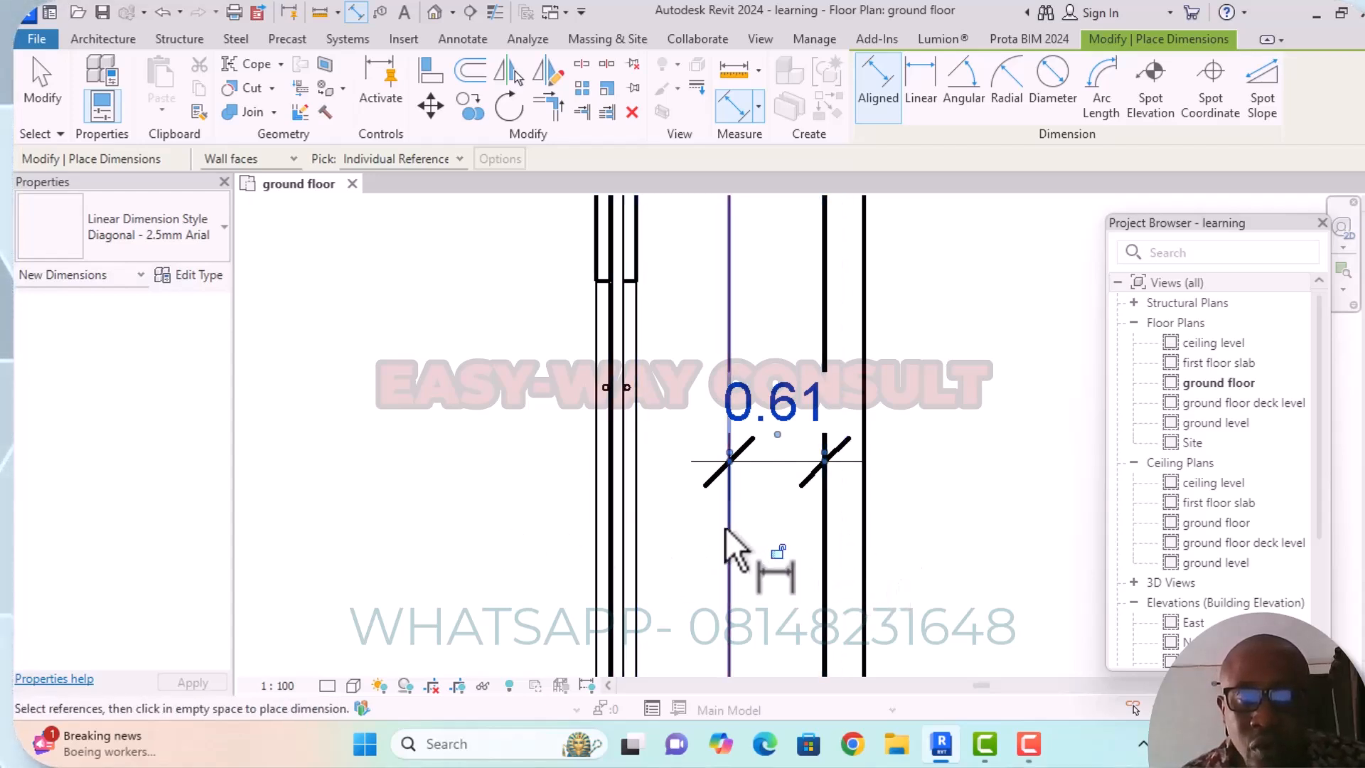
scroll(693, 526, "down", 2)
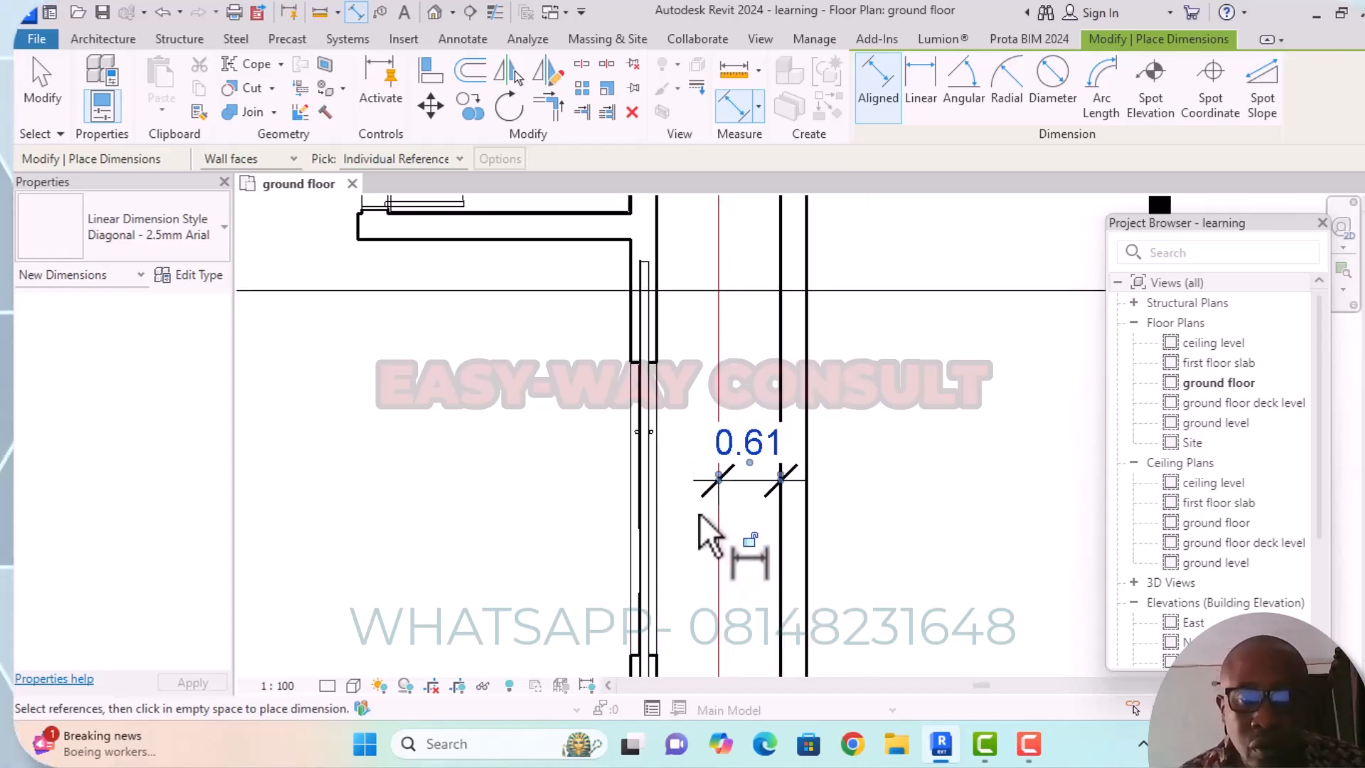
key("Escape")
key("Escape")
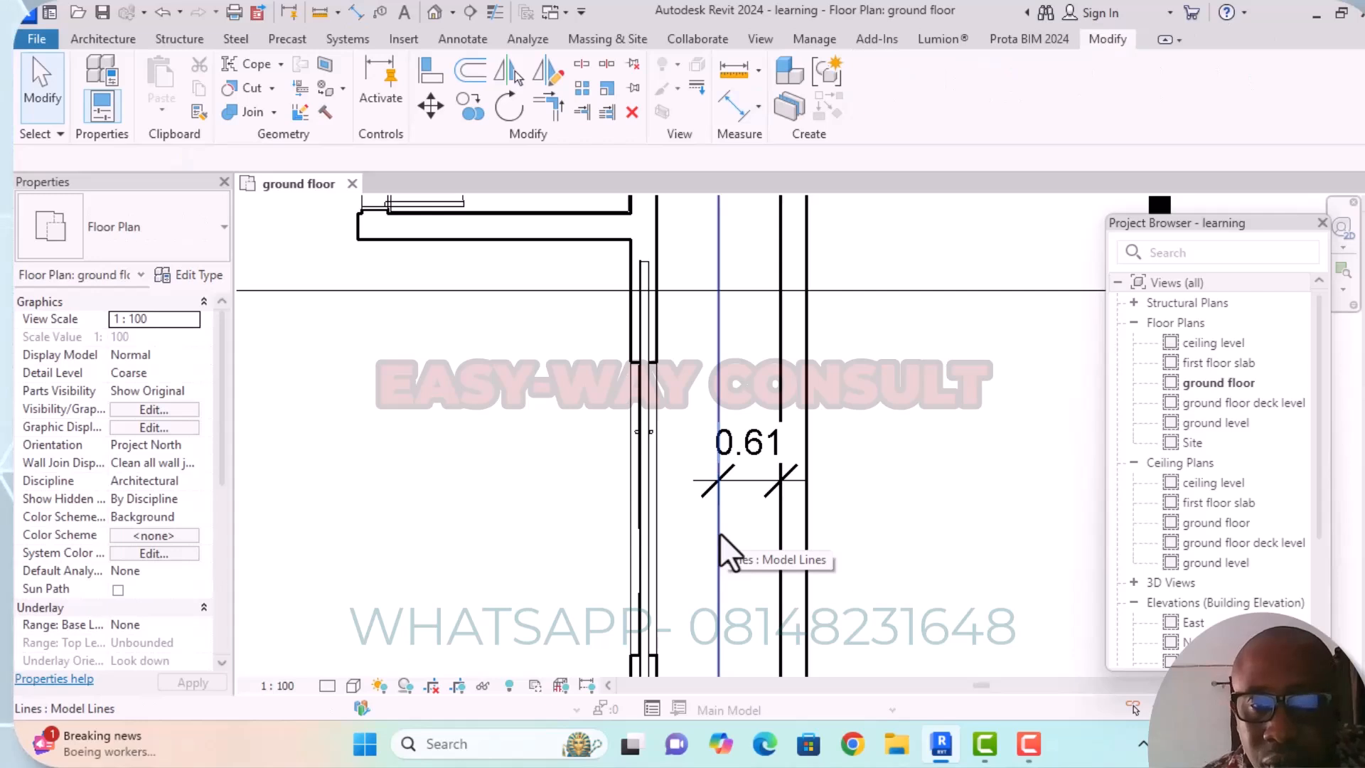
Set the distance between the model line and the passage's east wall to 0.6 m.
left_click(725, 551)
left_click(759, 466)
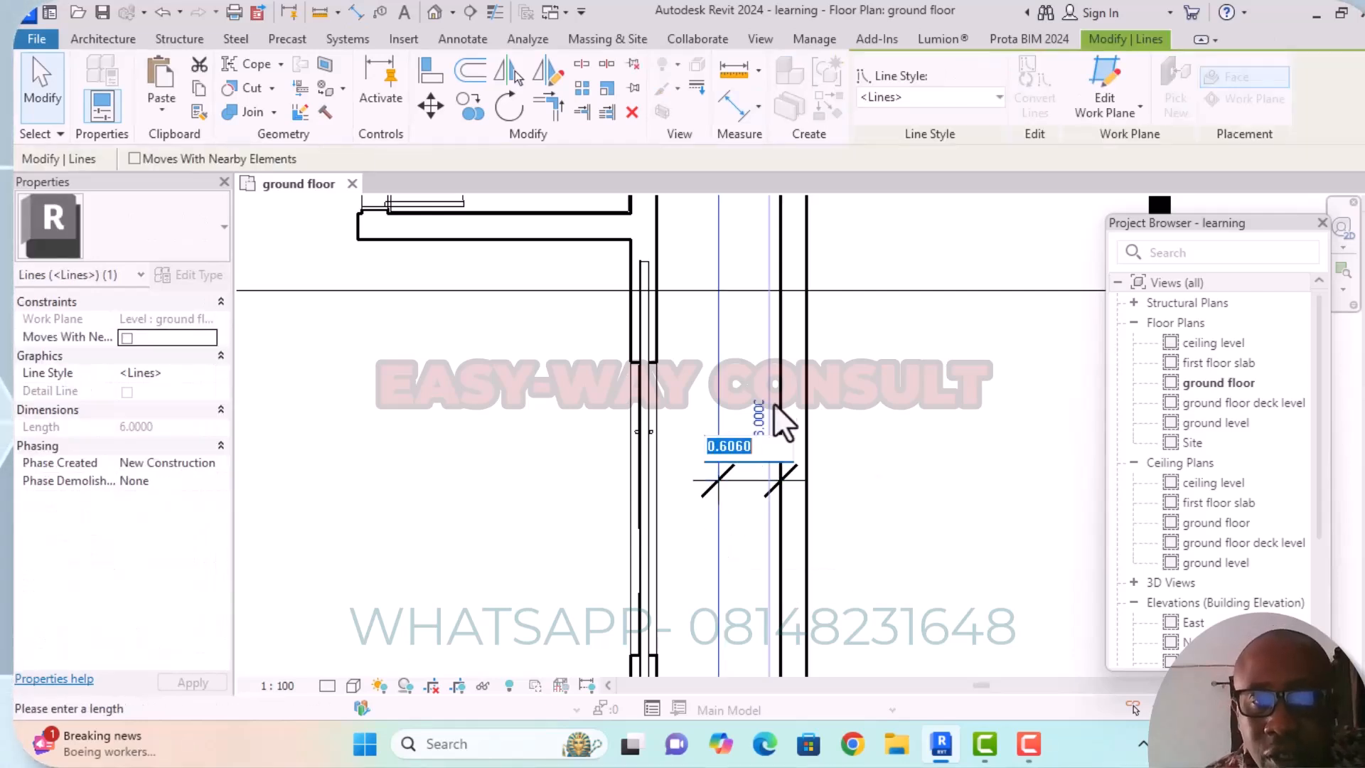
type("0")
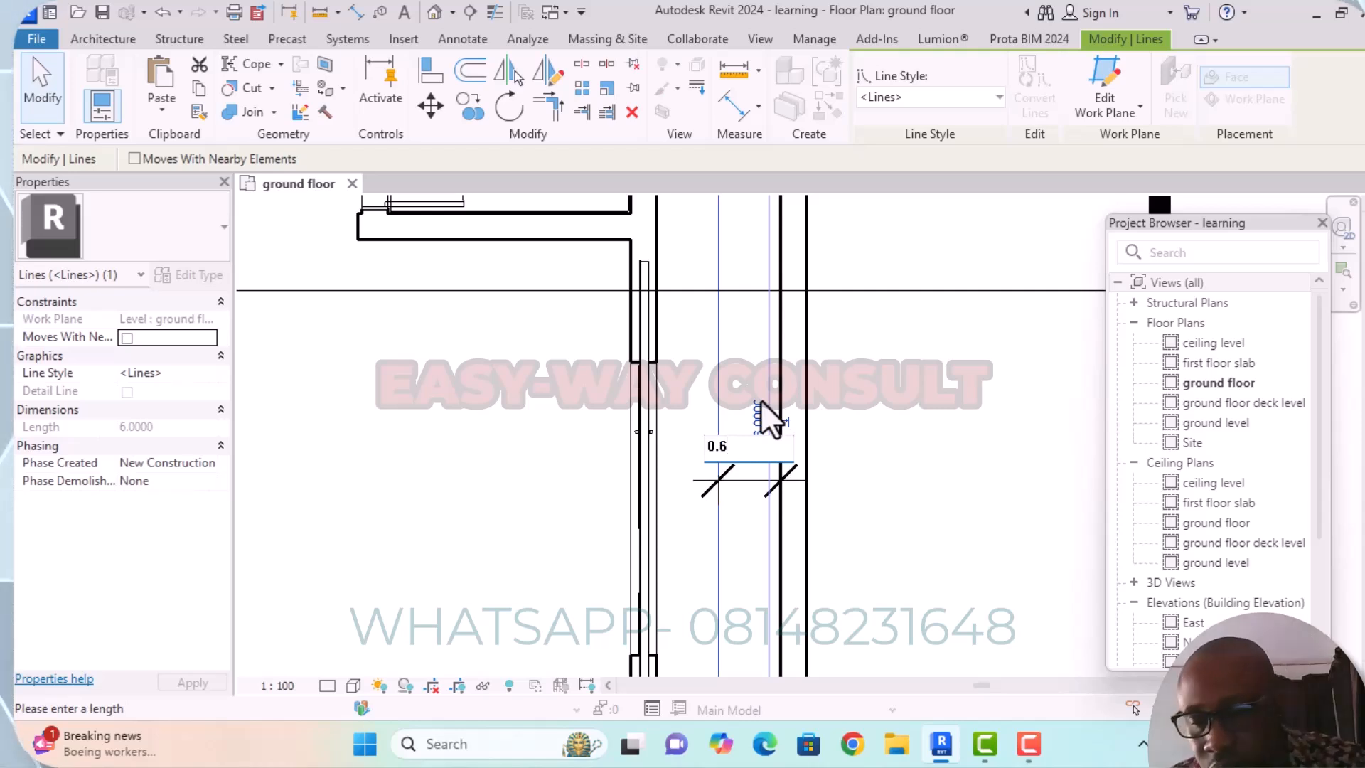
type(".6")
key("Return")
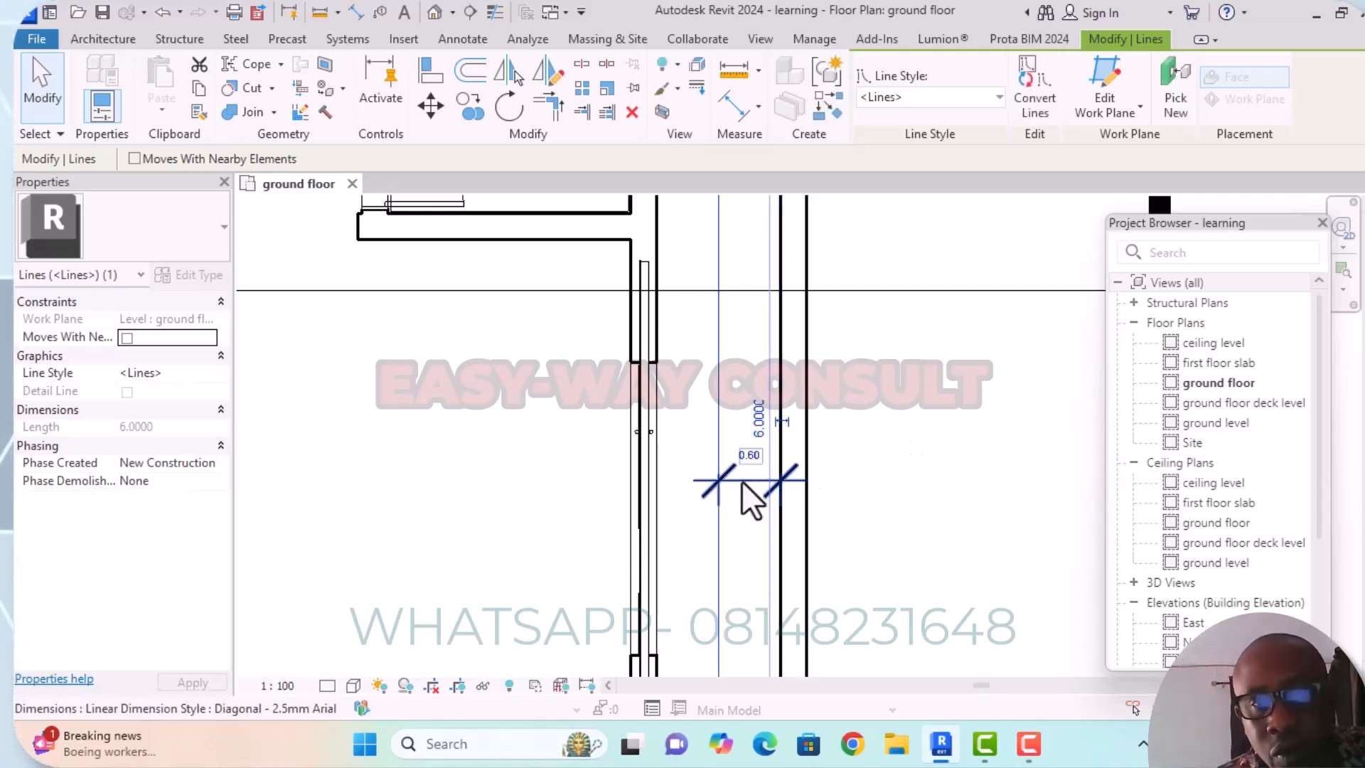
scroll(745, 482, "down", 5)
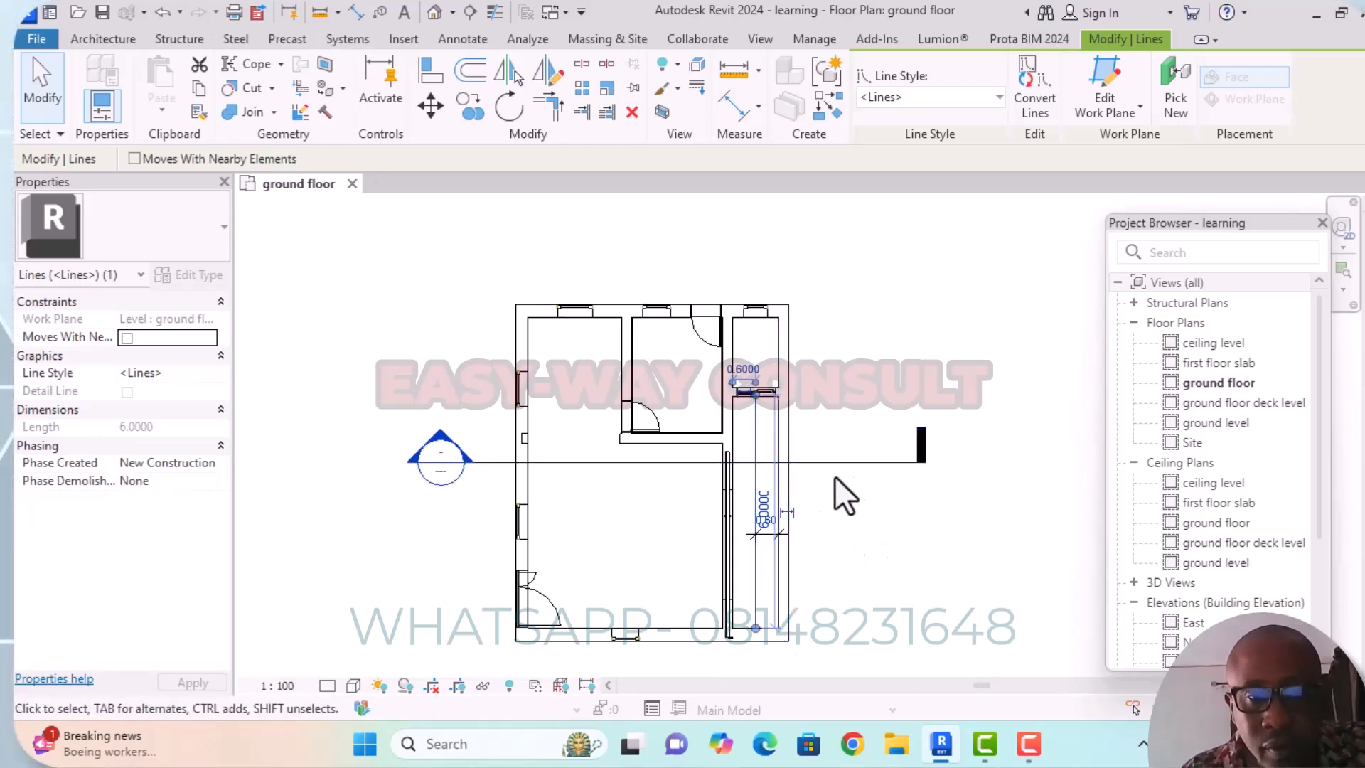
Delete the dimension between the model line and the east wall.
scroll(786, 548, "up", 2)
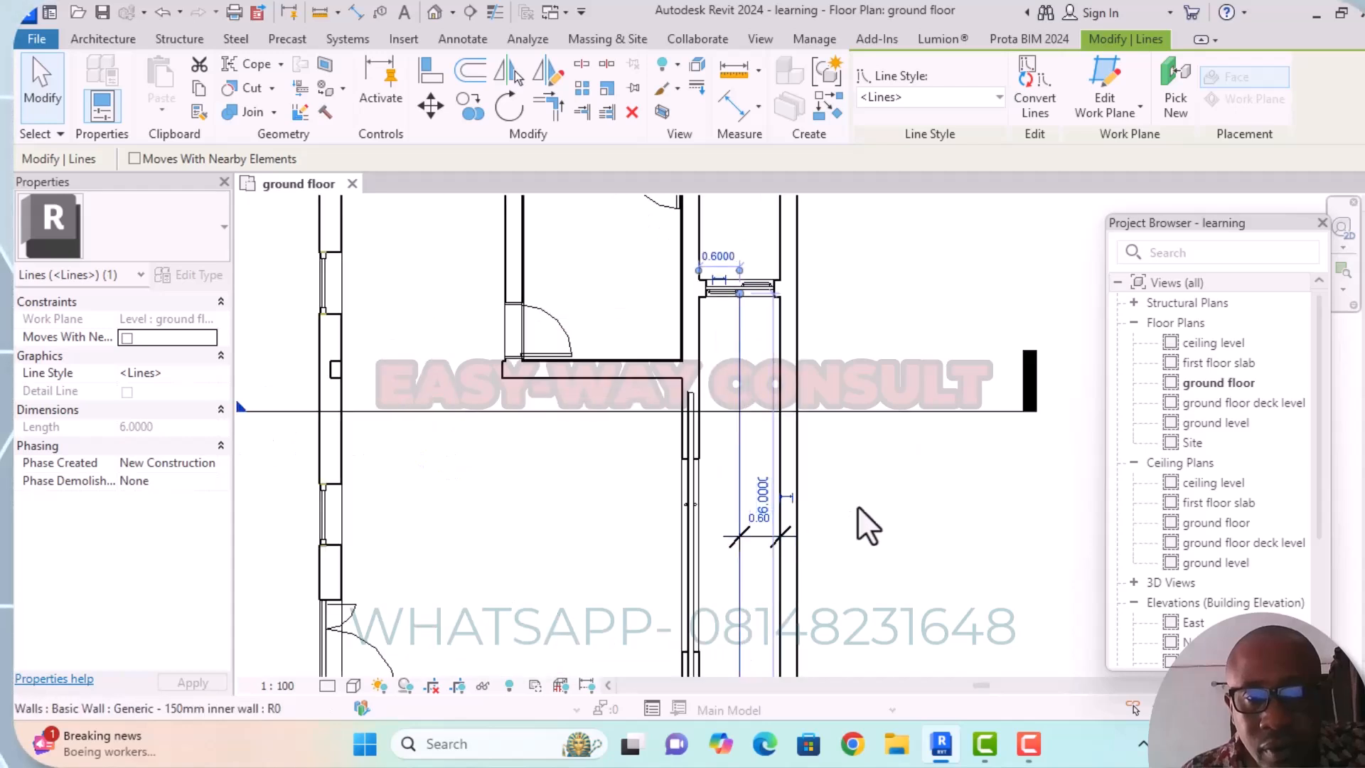
left_click(761, 538)
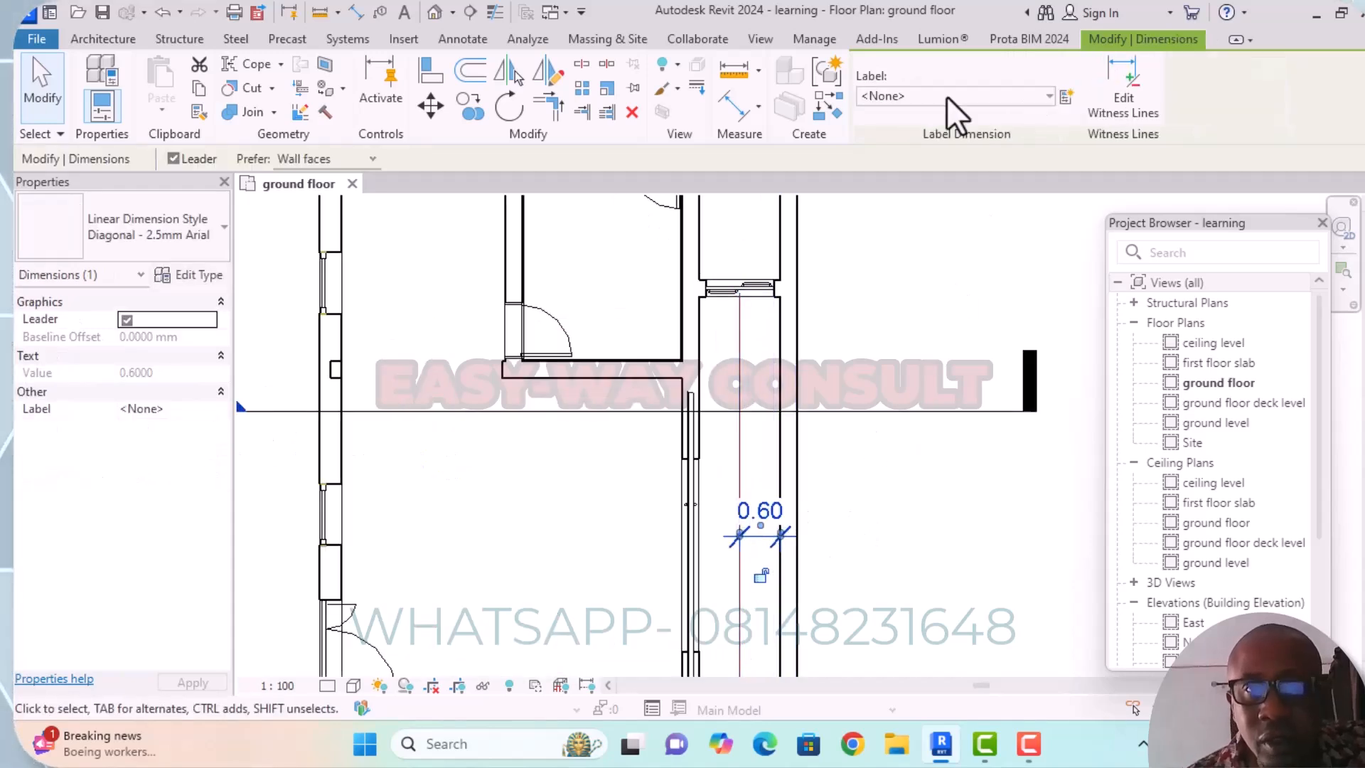
left_click(631, 112)
scroll(821, 235, "down", 2)
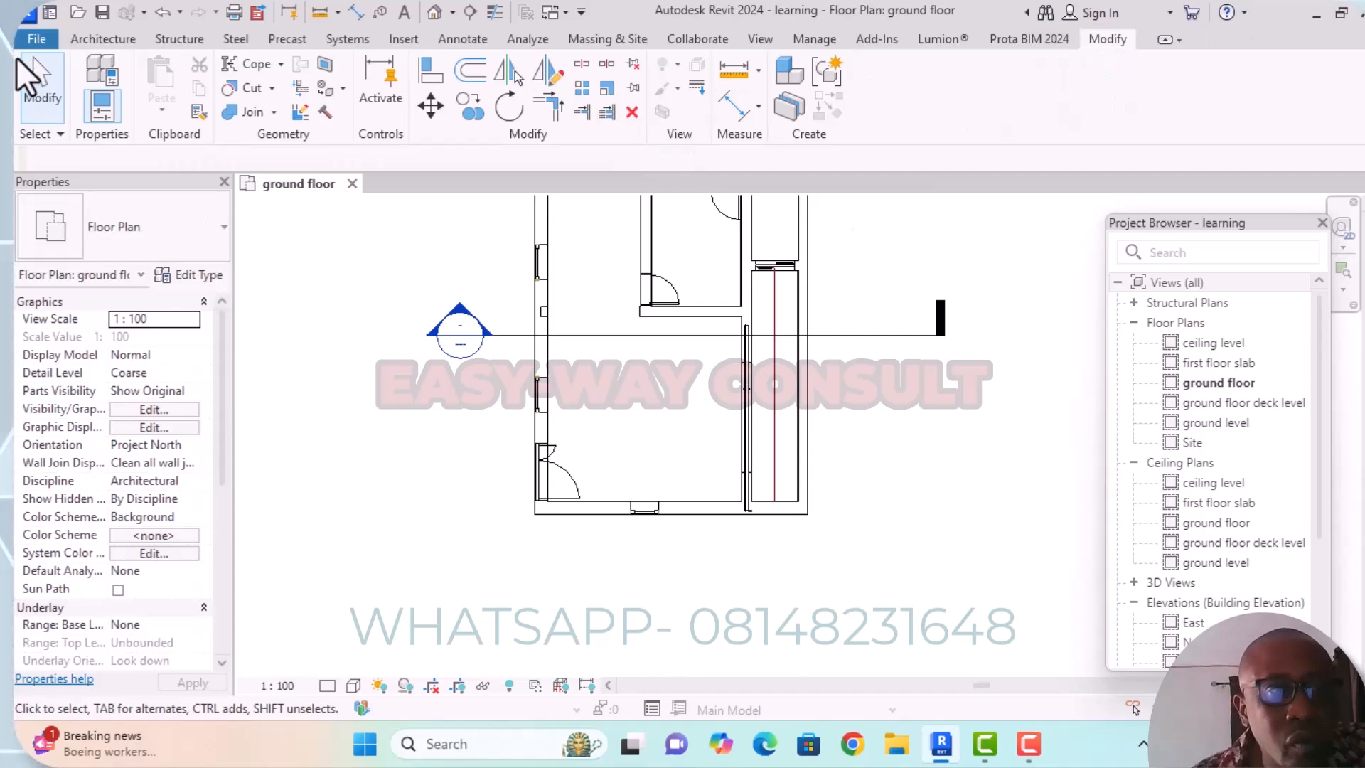
left_click(105, 41)
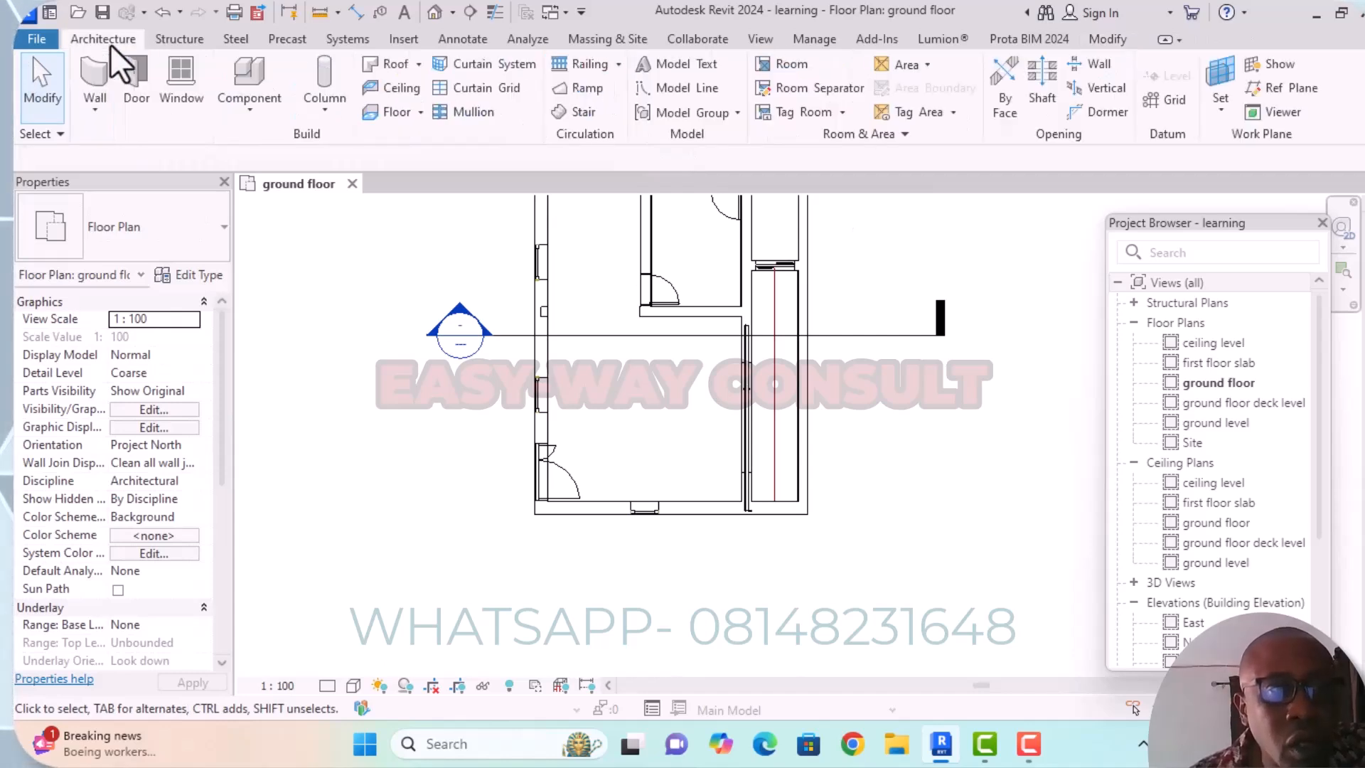
left_click(584, 112)
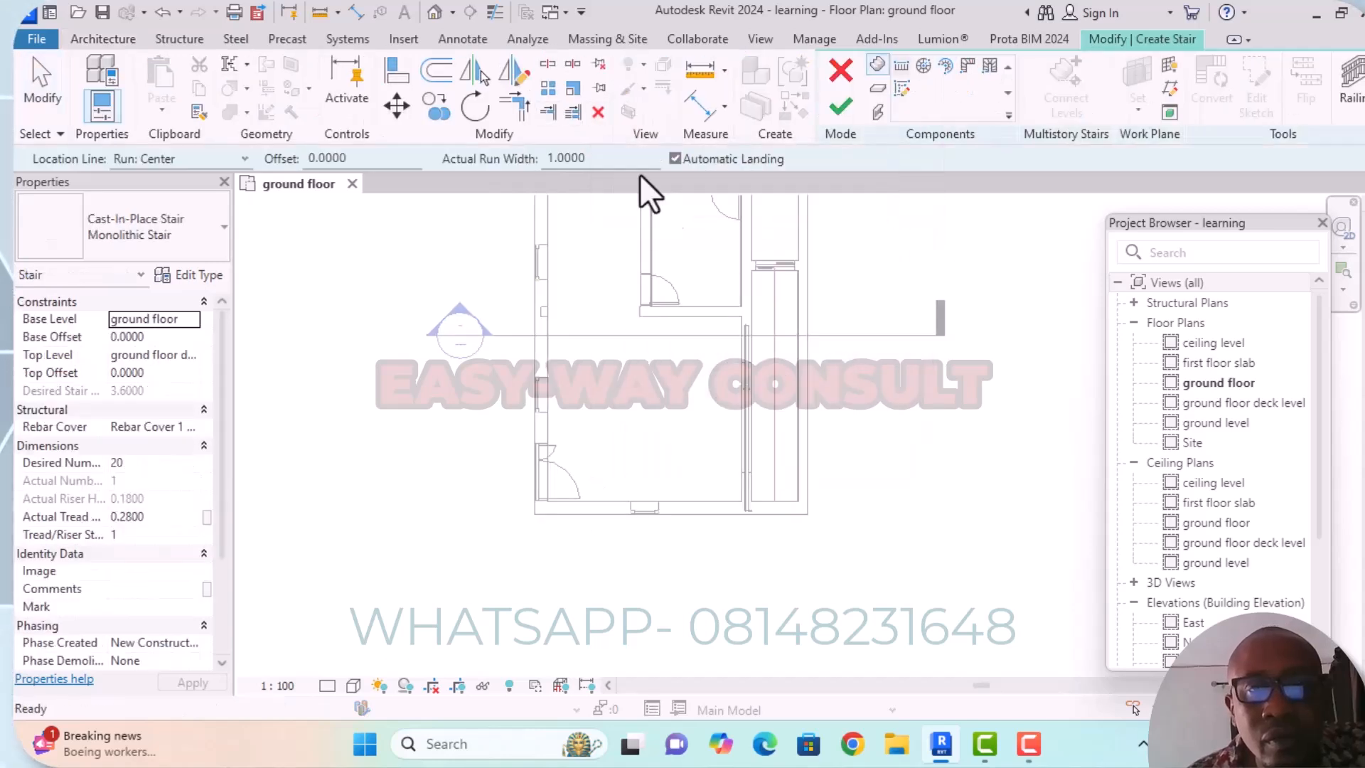
scroll(929, 412, "down", 3)
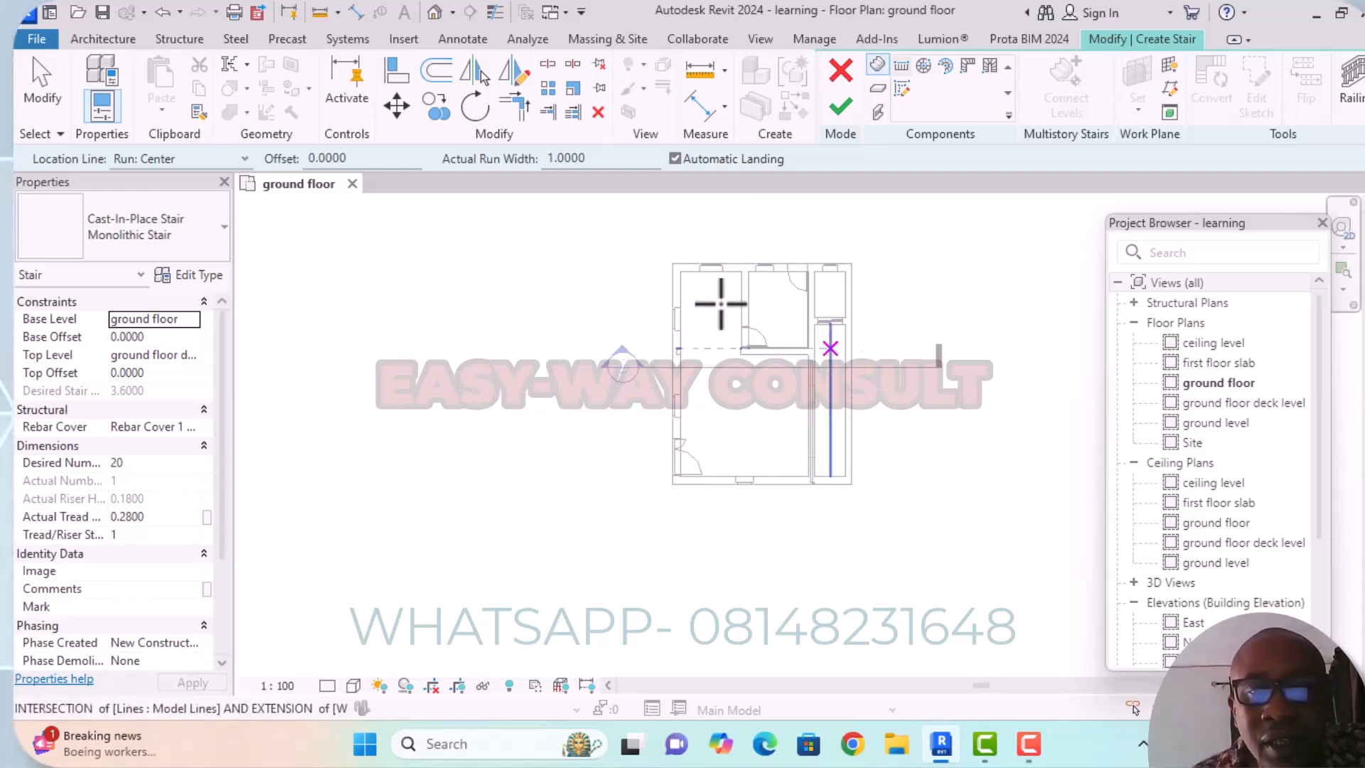
left_click(224, 232)
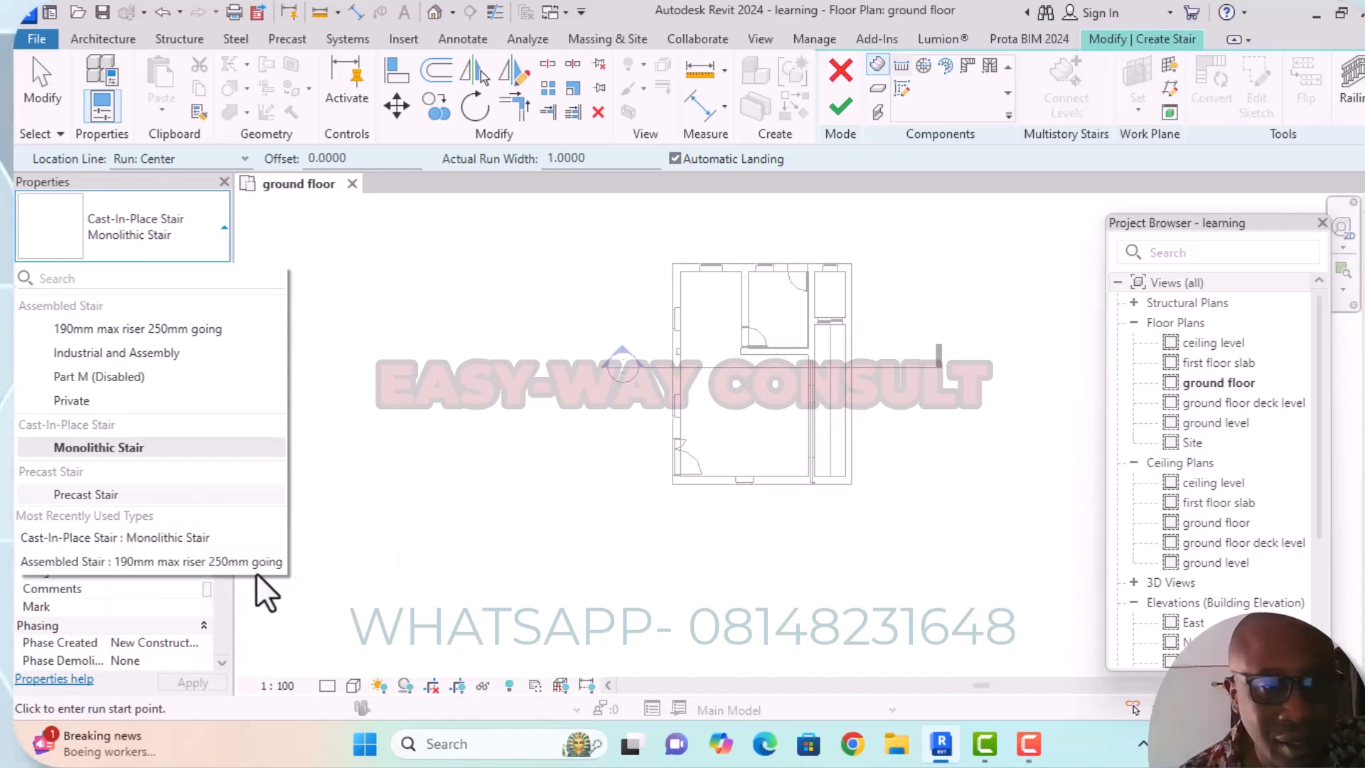
left_click(194, 540)
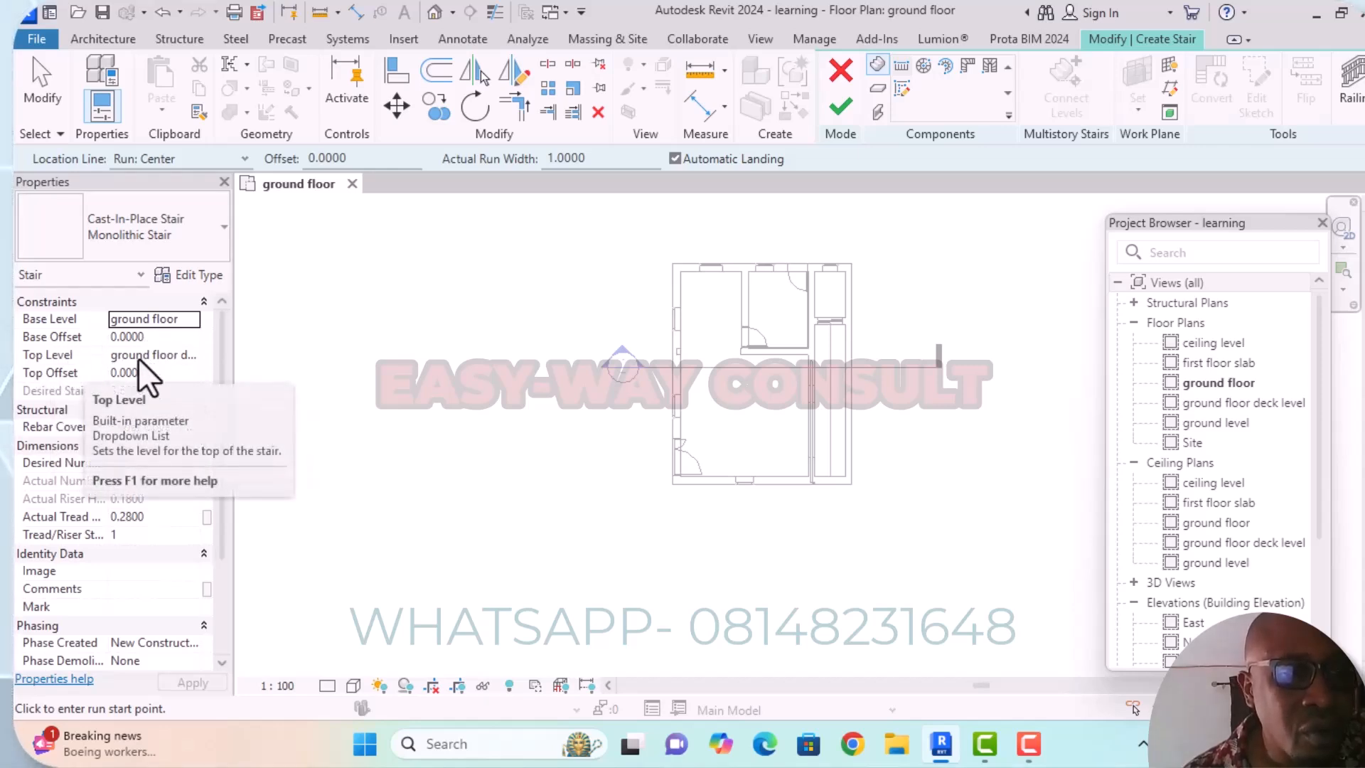
left_click(199, 355)
left_click(190, 355)
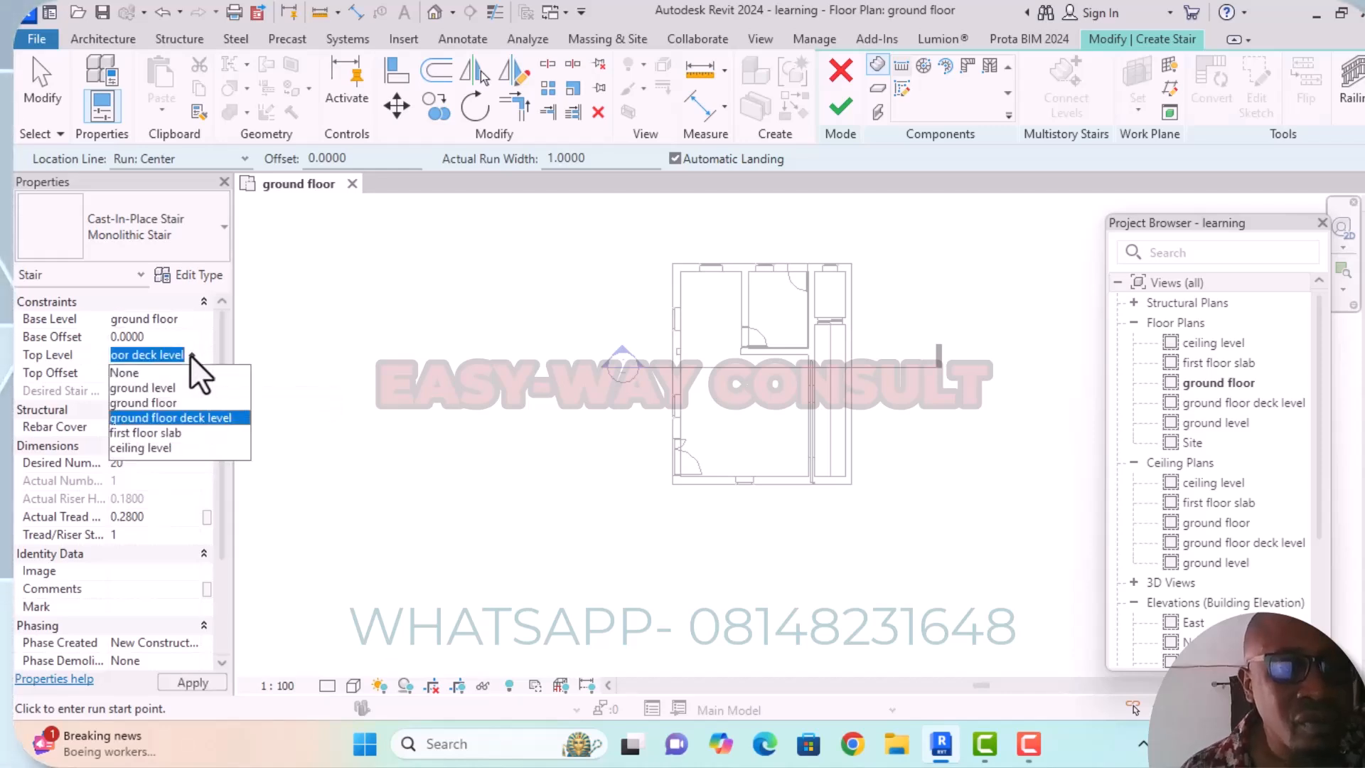
left_click(174, 434)
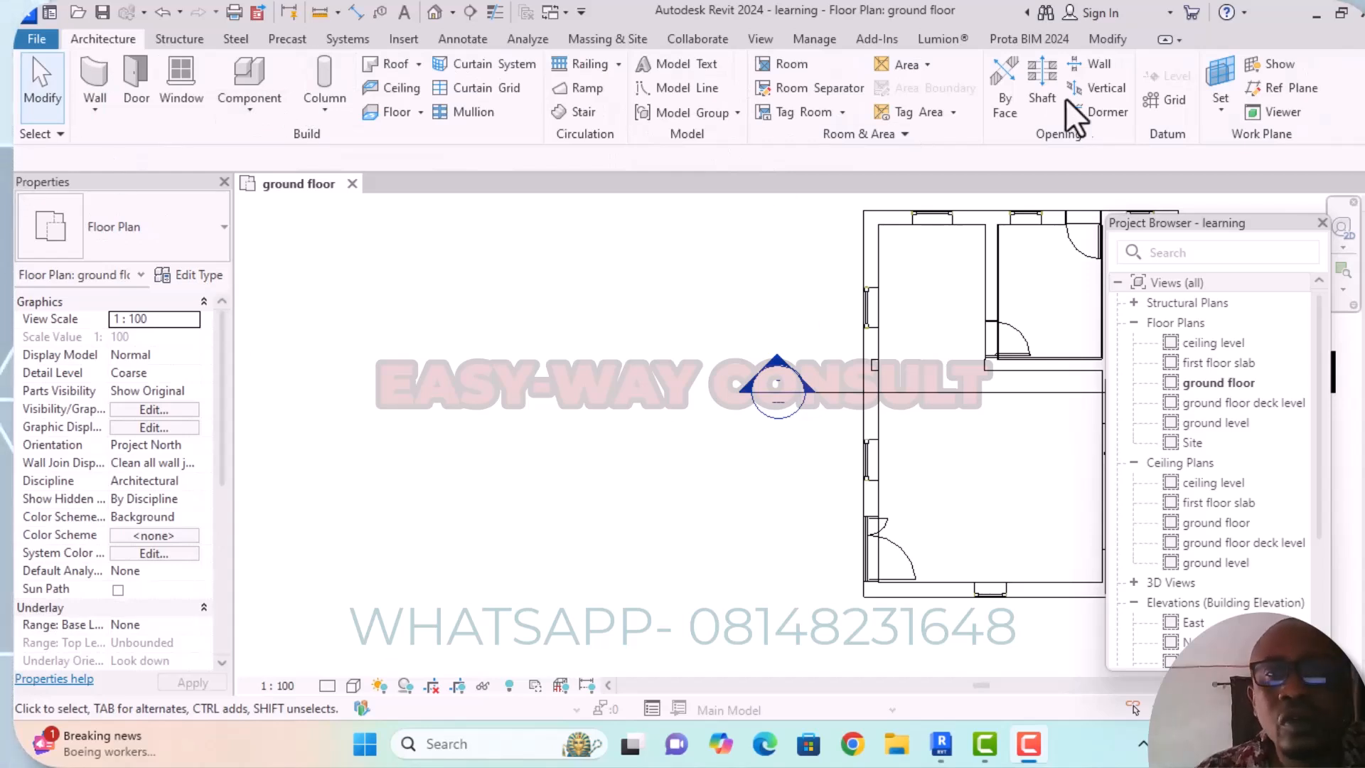
Start a Cast-In-Place Monolithic Stair based on the ground floor and set its top level to first floor slab.
left_click(584, 112)
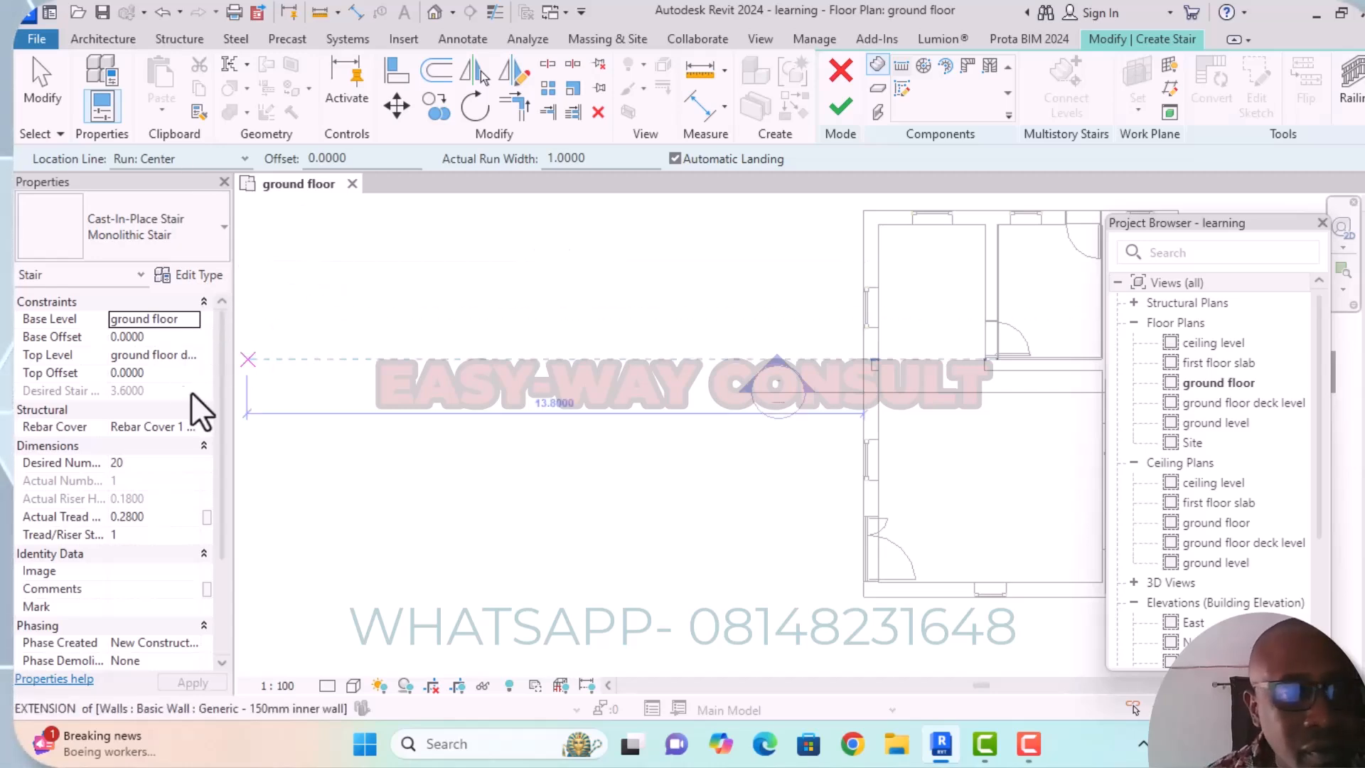
left_click(188, 321)
left_click(188, 321)
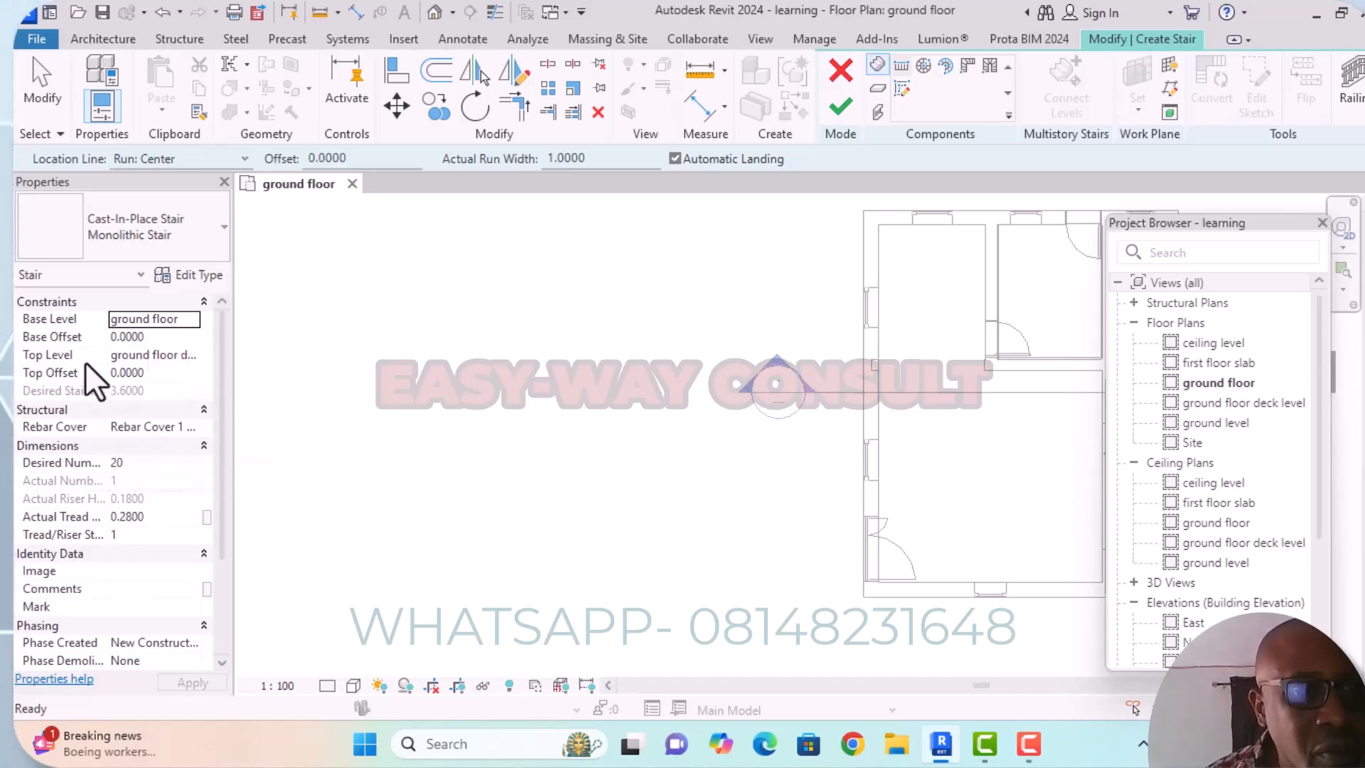
left_click(200, 357)
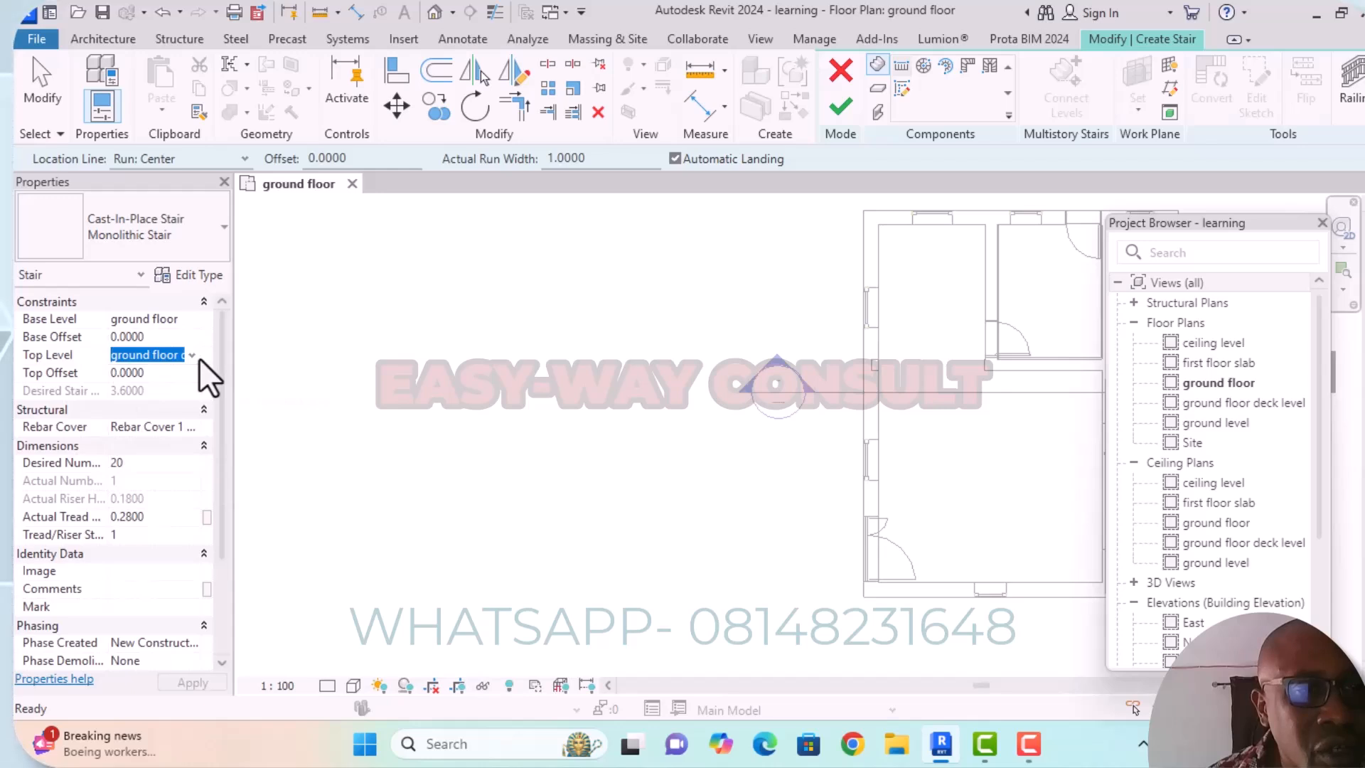
left_click(191, 356)
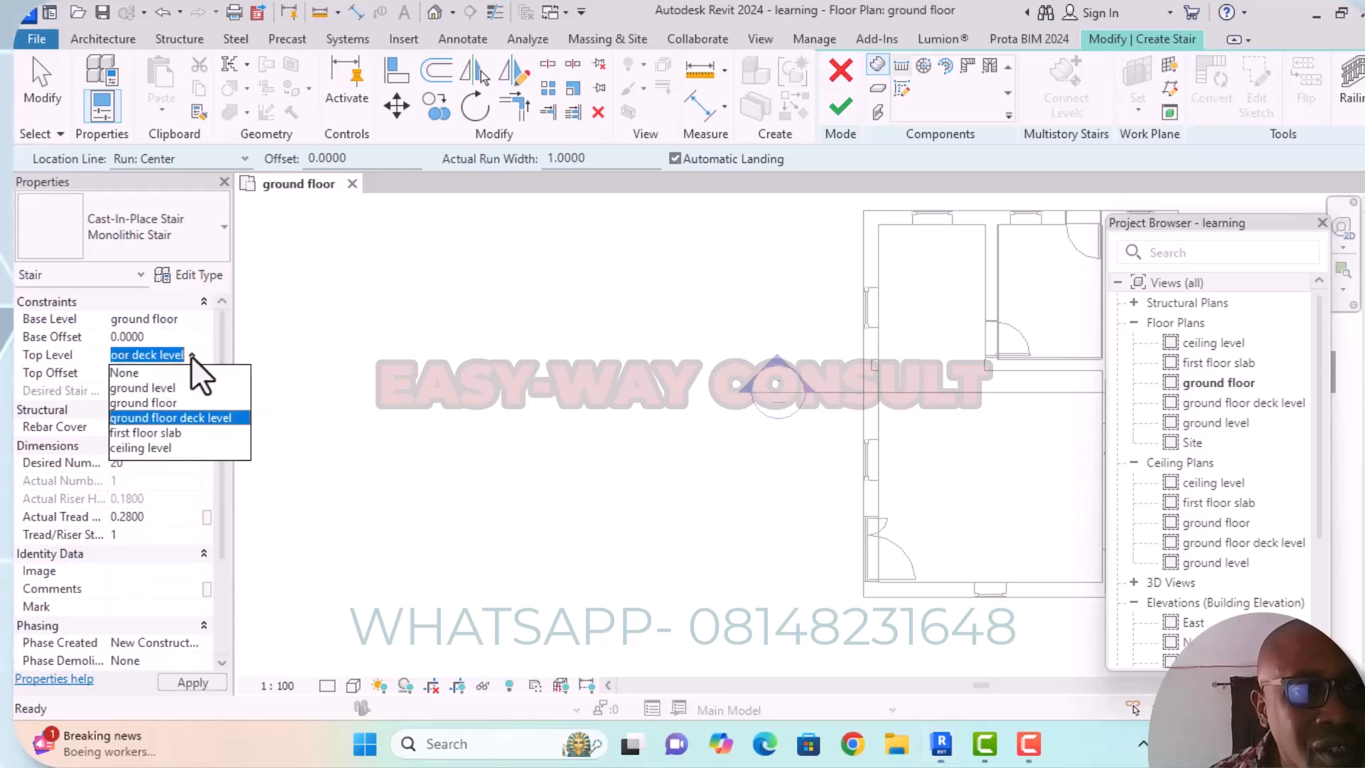
left_click(168, 433)
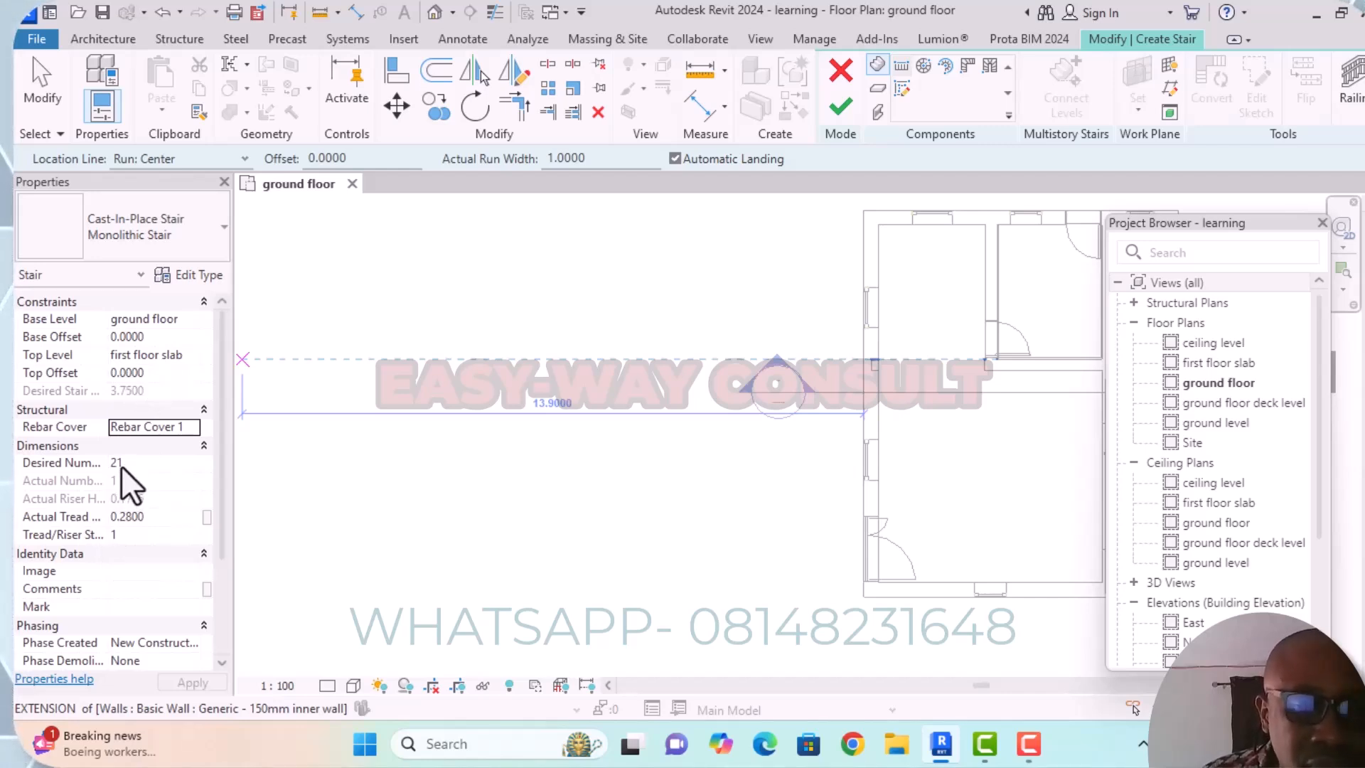
key("Escape")
left_click(842, 392)
key("Escape")
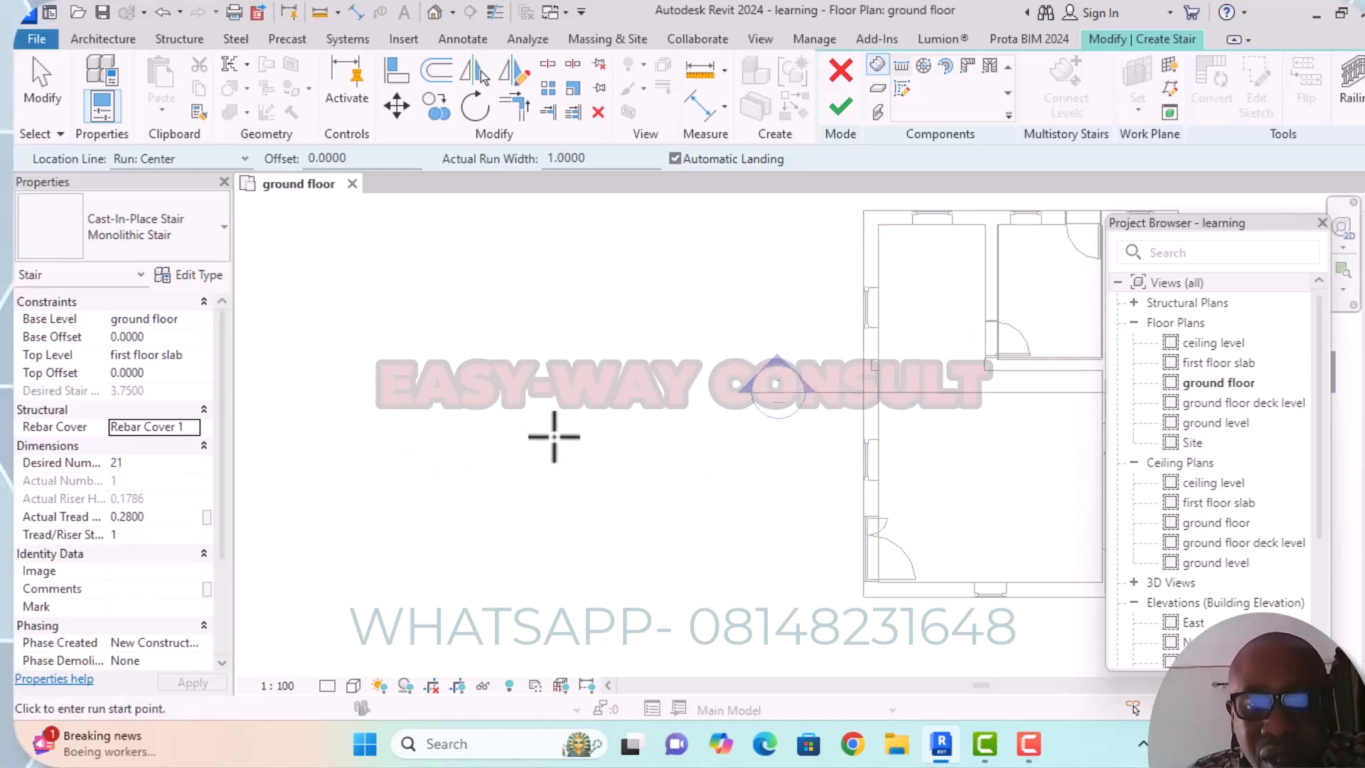
scroll(540, 384, "down", 1)
scroll(561, 398, "down", 1)
middle_click_drag(559, 398, 519, 405)
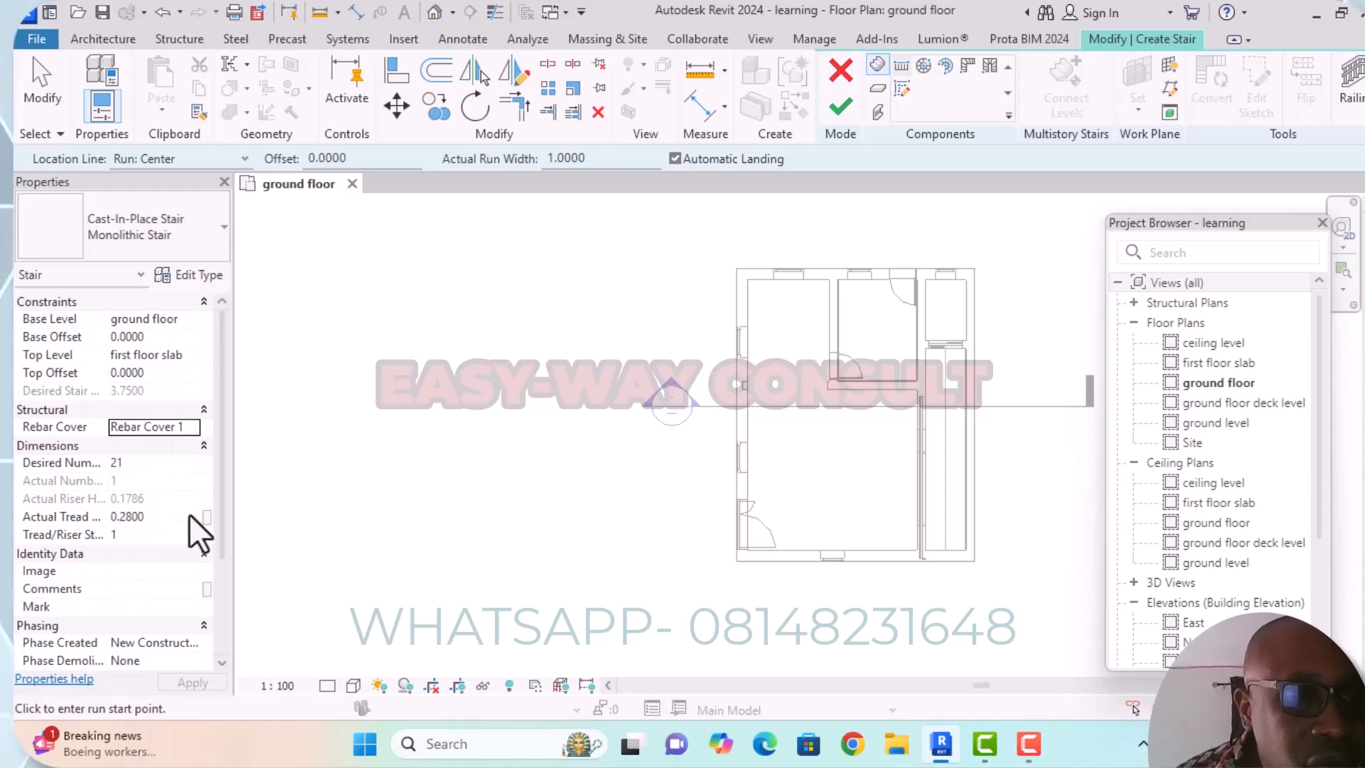
Set the new stair's top offset to 0.173 m.
left_click(122, 374)
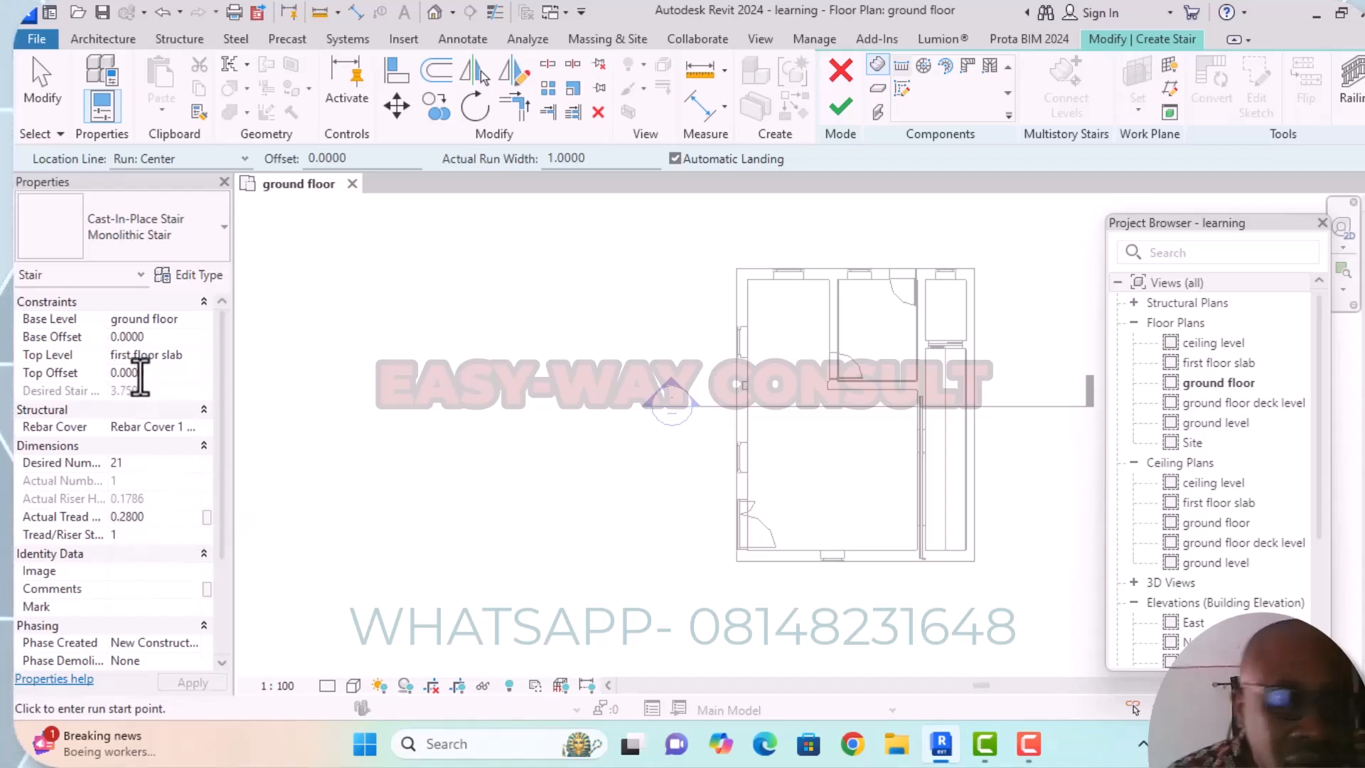
key("BackSpace")
type("1")
key("Return")
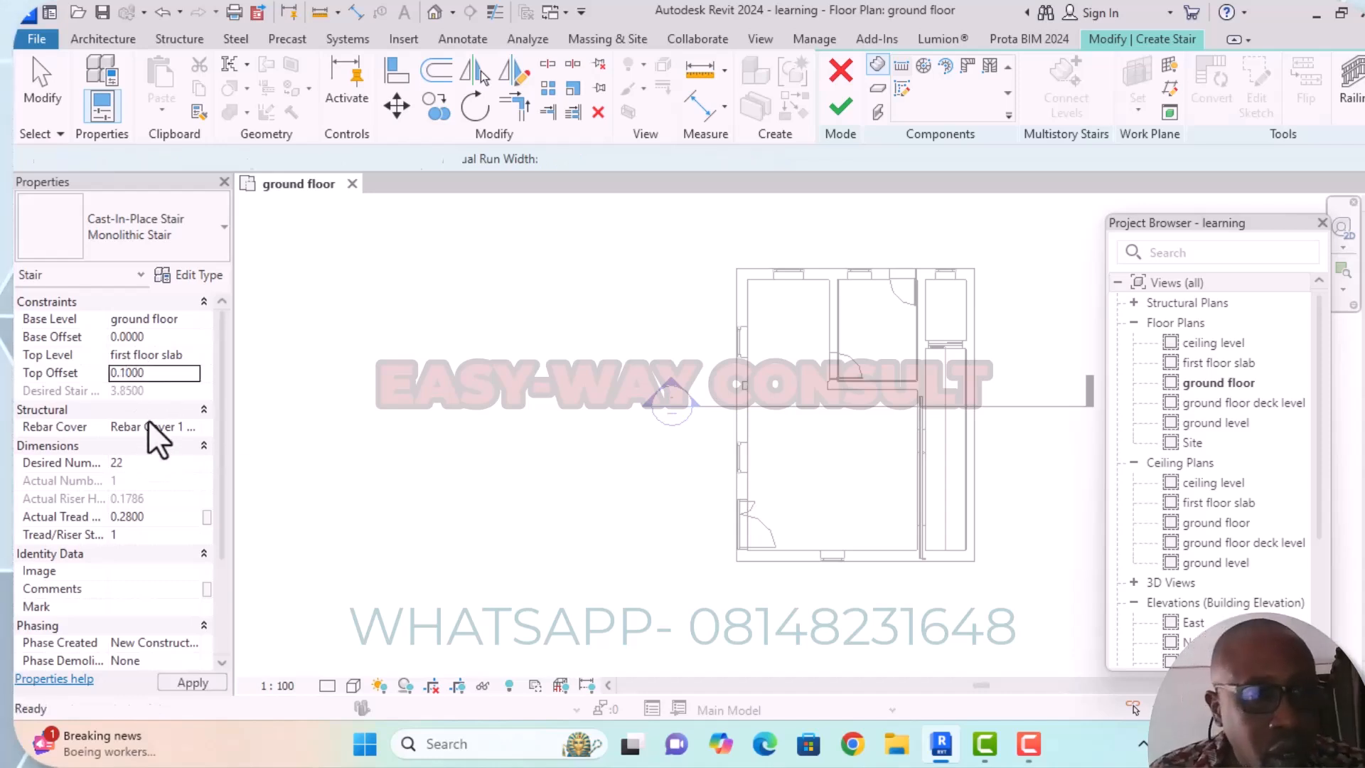
left_click(131, 375)
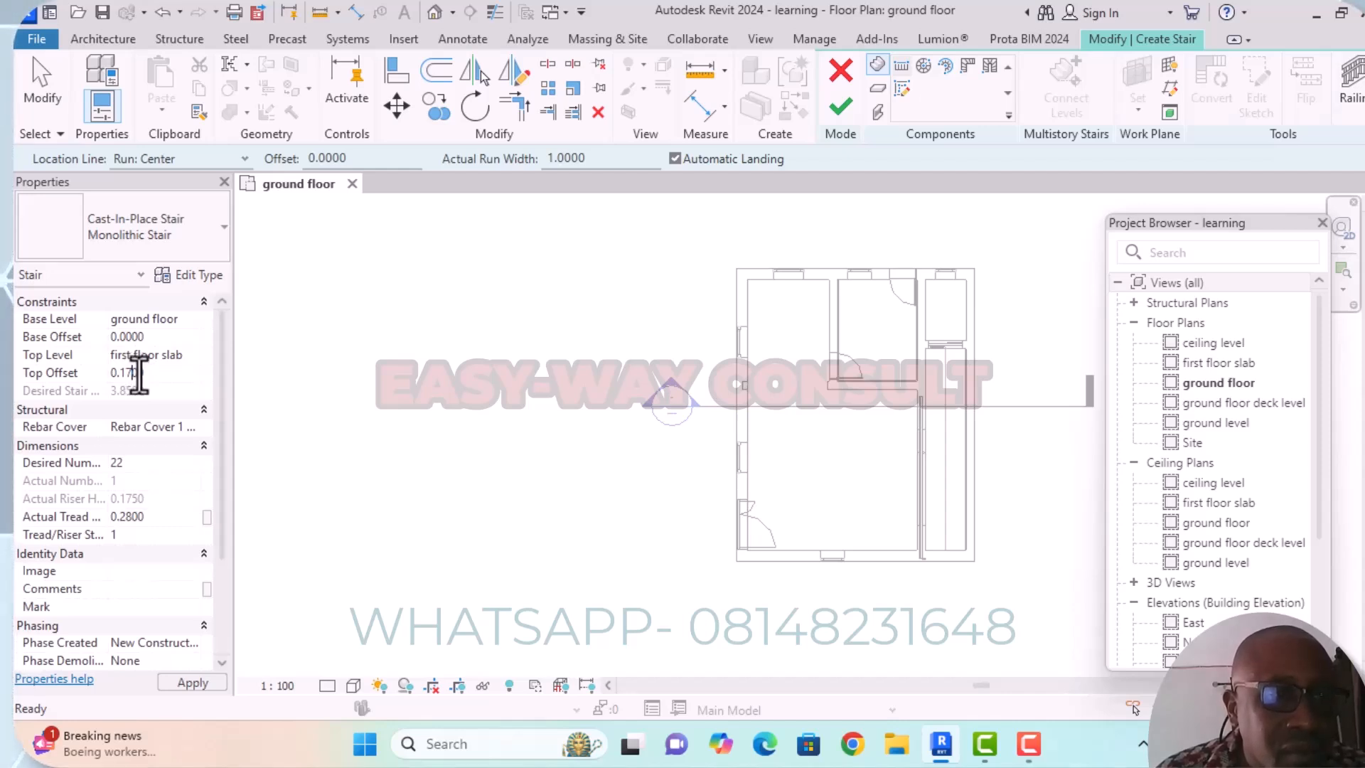
type("5")
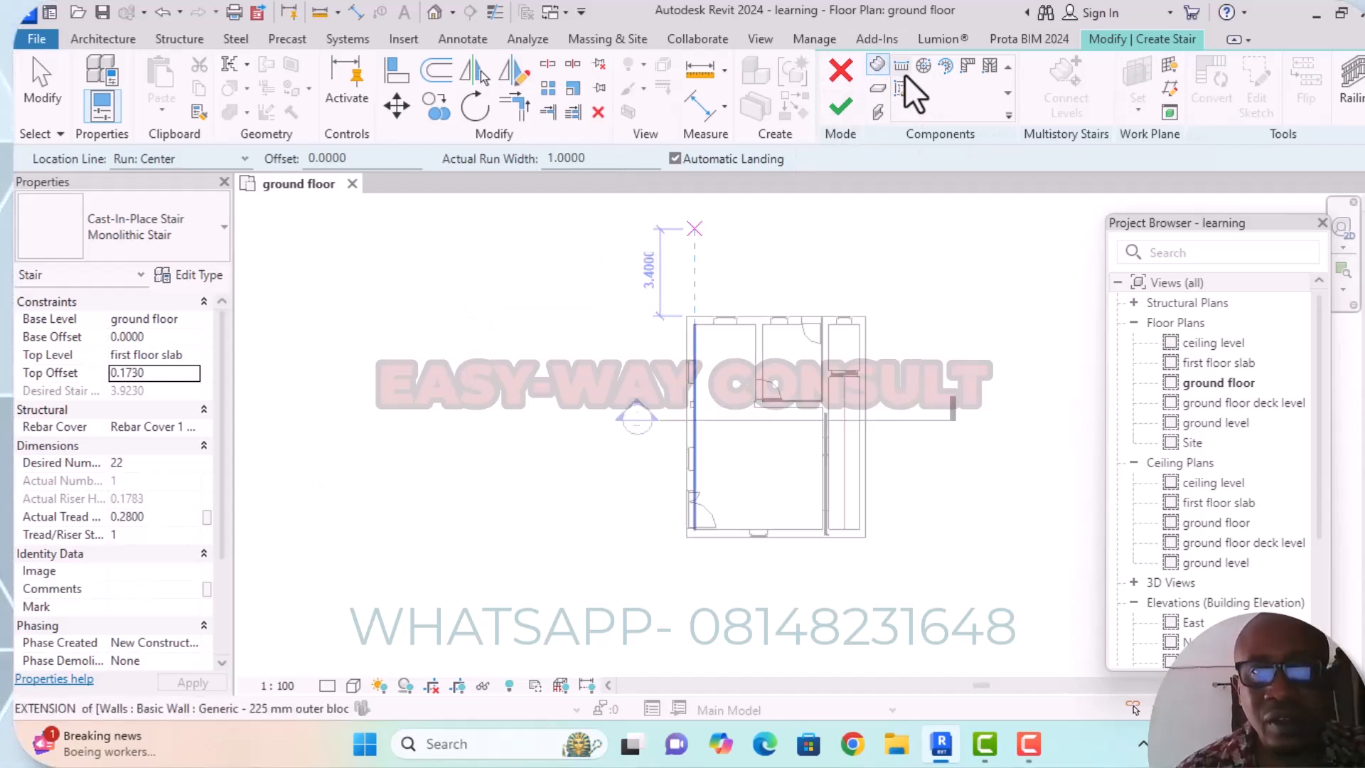
Draw the stair's first run in the open area west of the building, heading south 0.84 m with four risers.
scroll(838, 508, "up", 3)
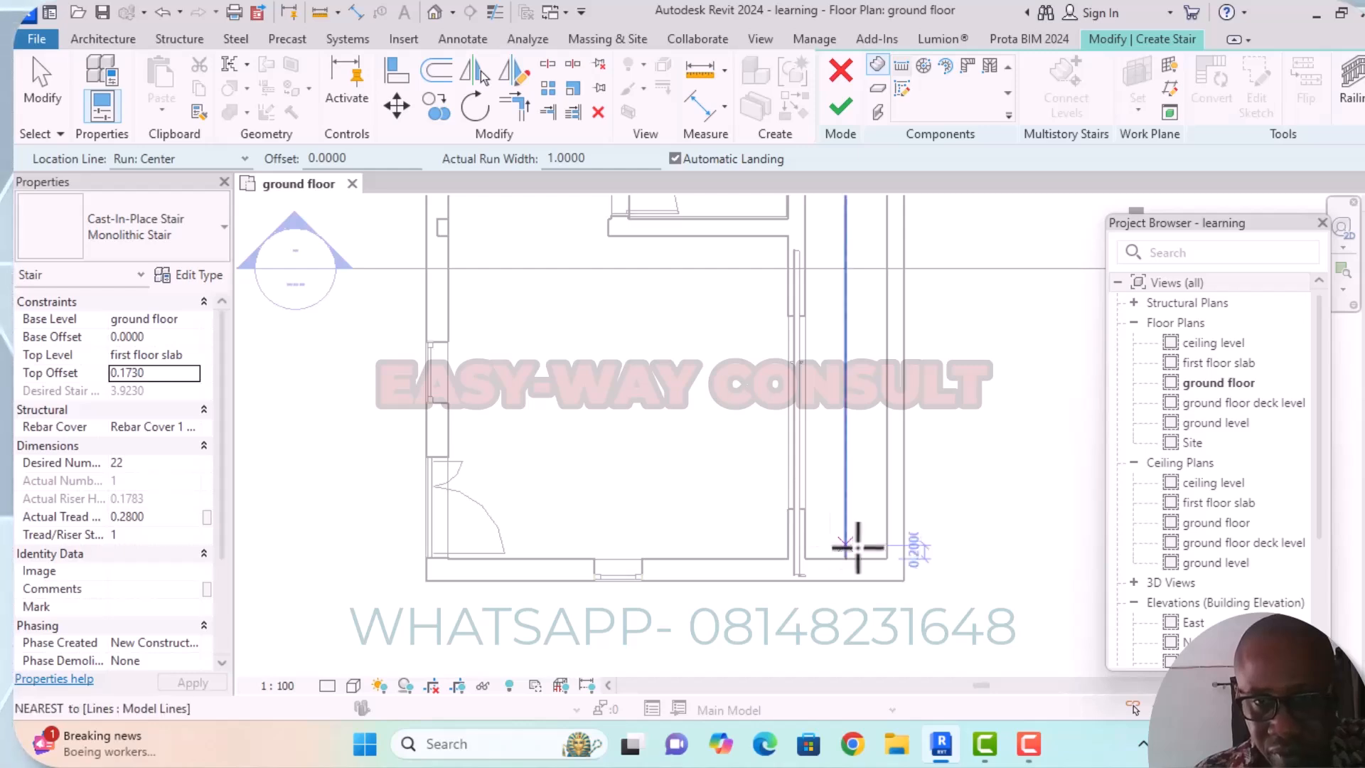
scroll(865, 398, "down", 2)
middle_click_drag(867, 420, 893, 518)
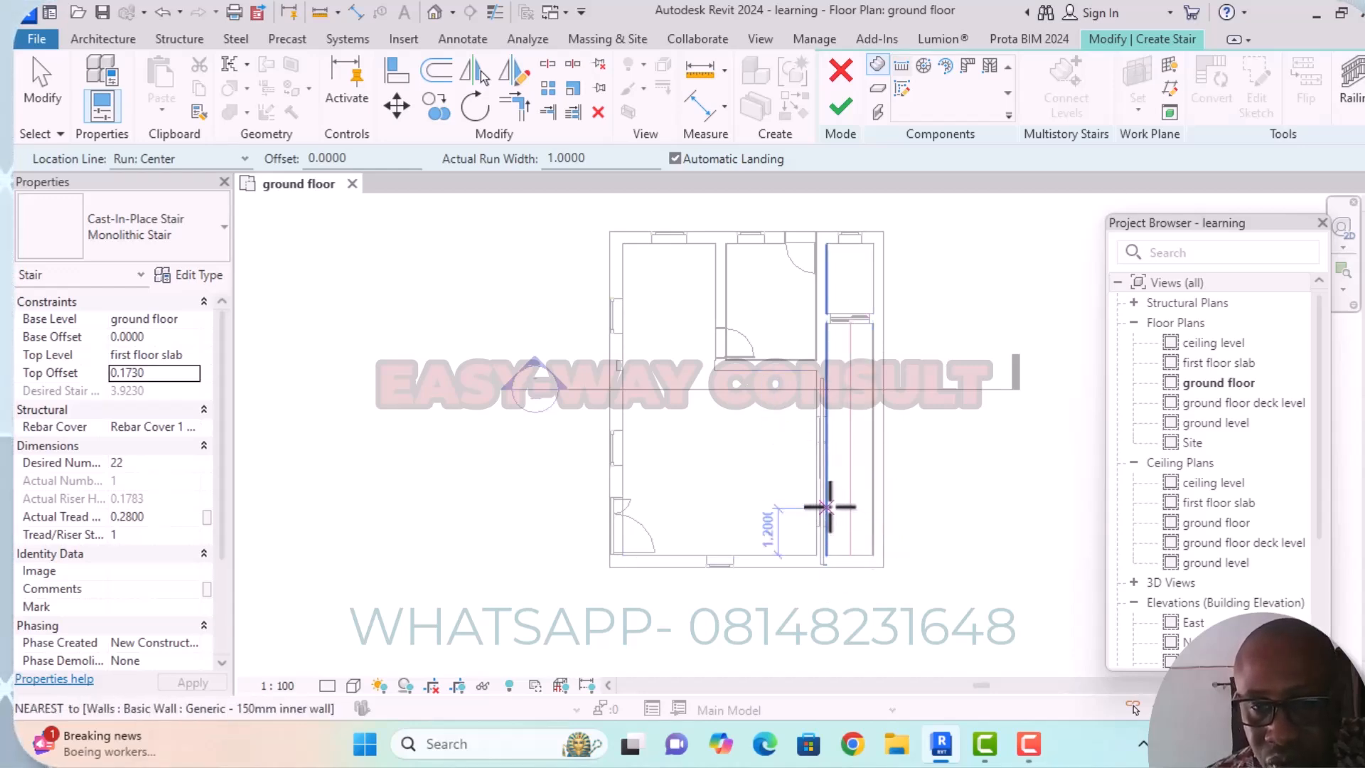
scroll(838, 500, "up", 3)
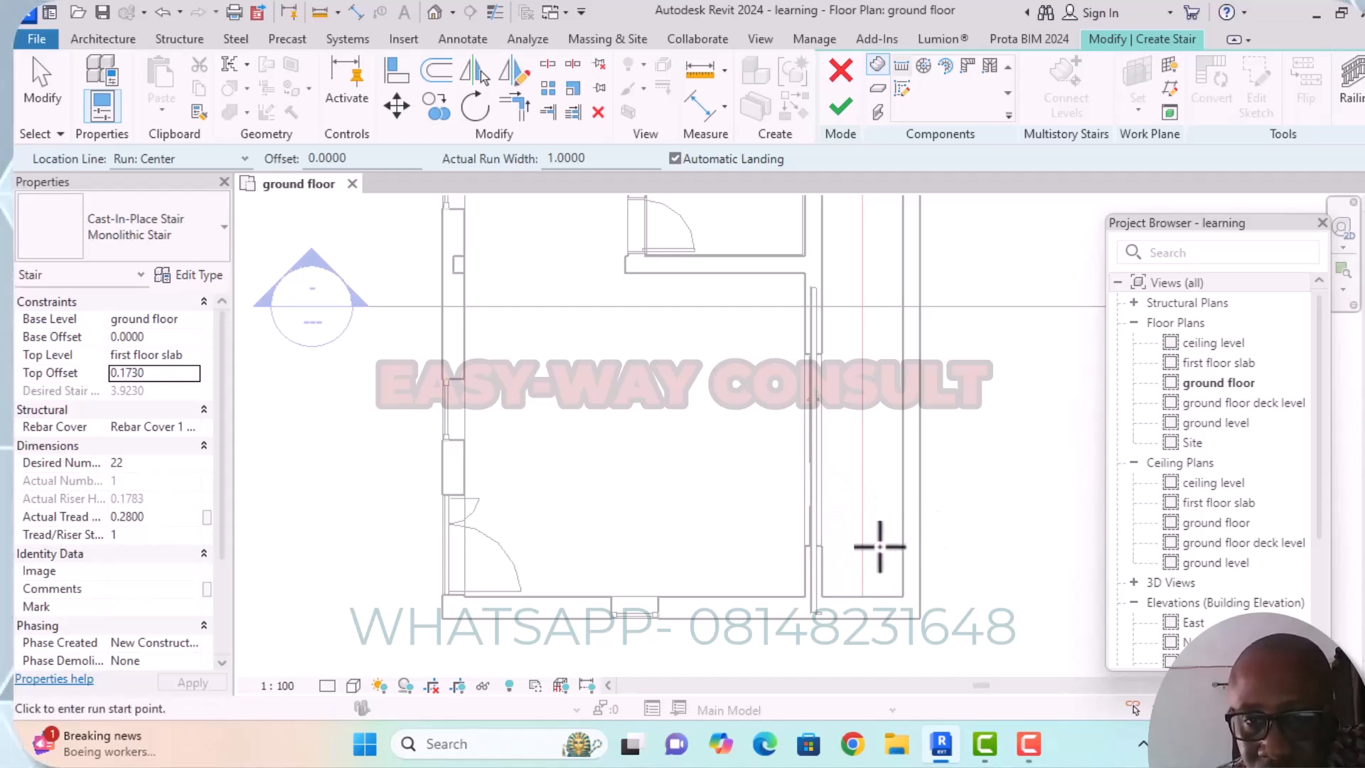
scroll(952, 430, "down", 2)
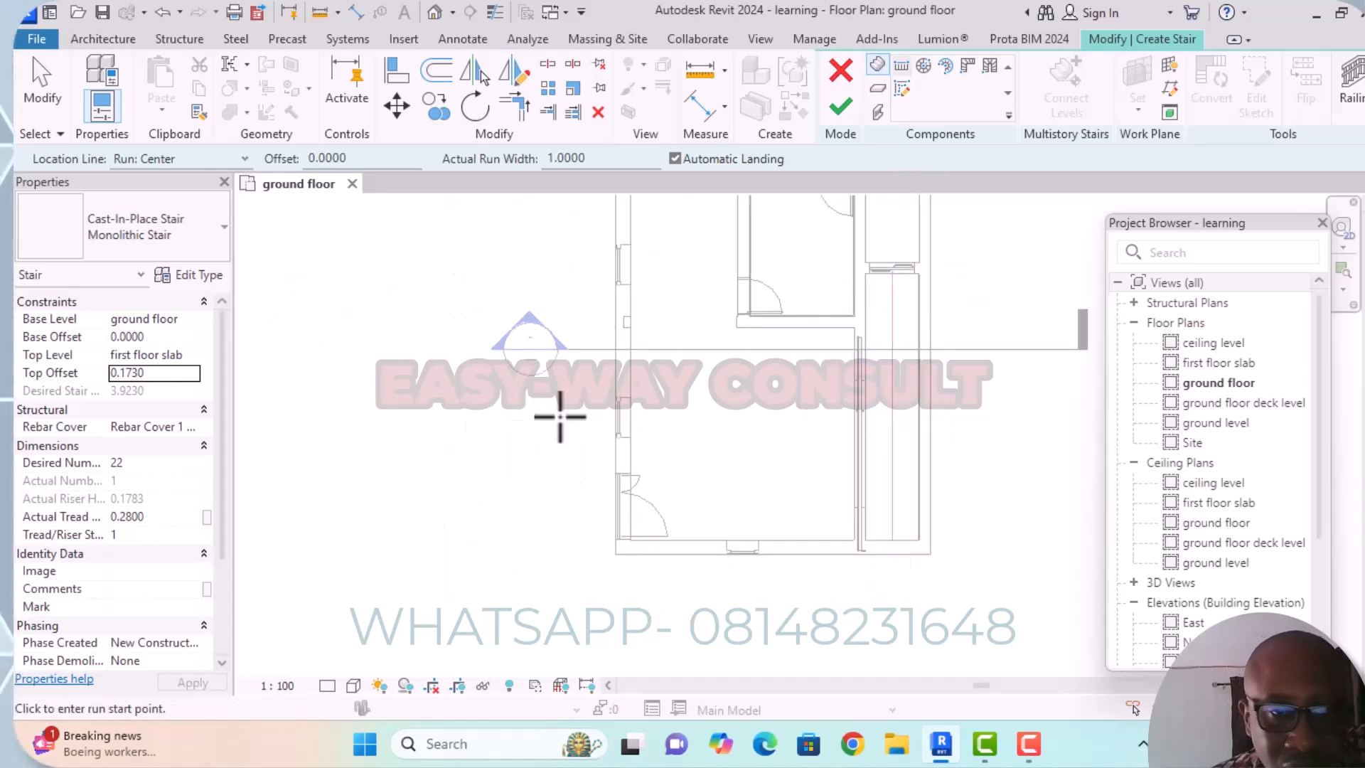
scroll(799, 429, "down", 2)
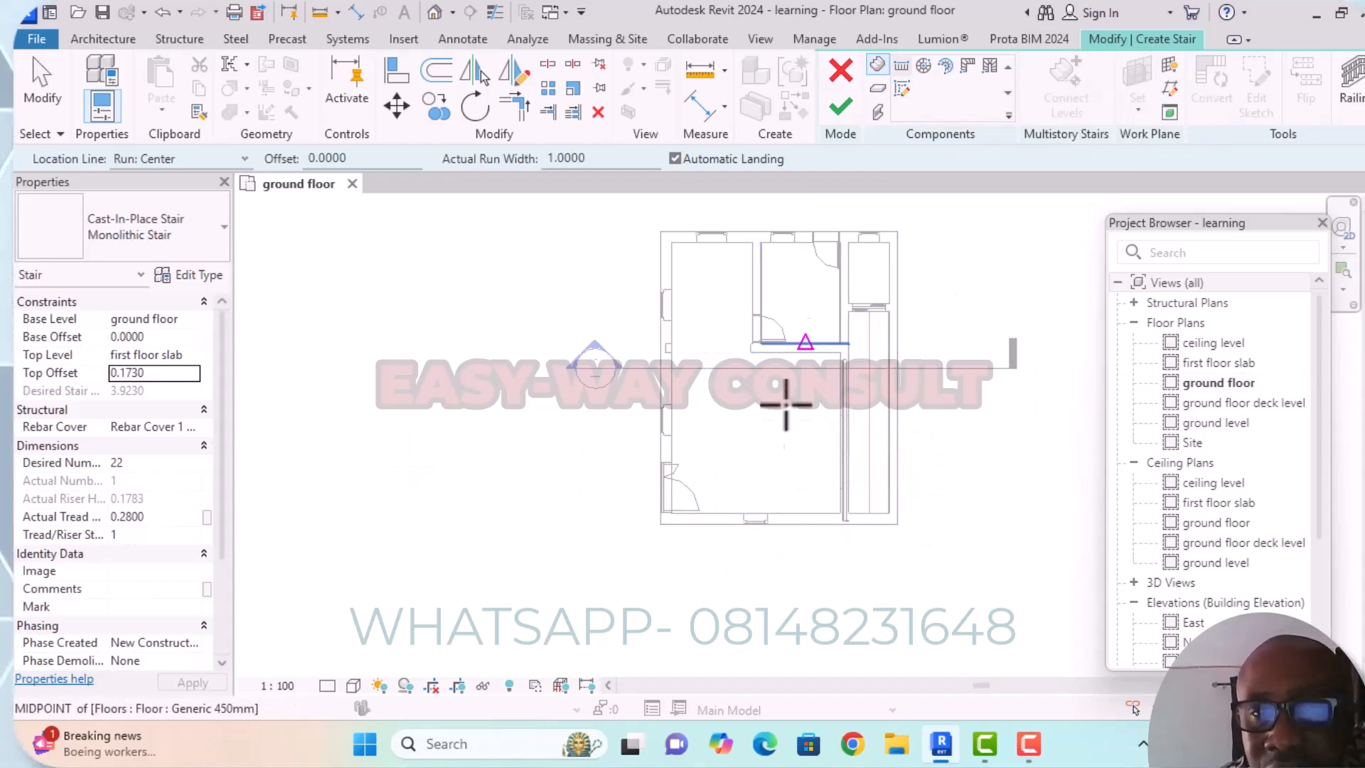
left_click(363, 462)
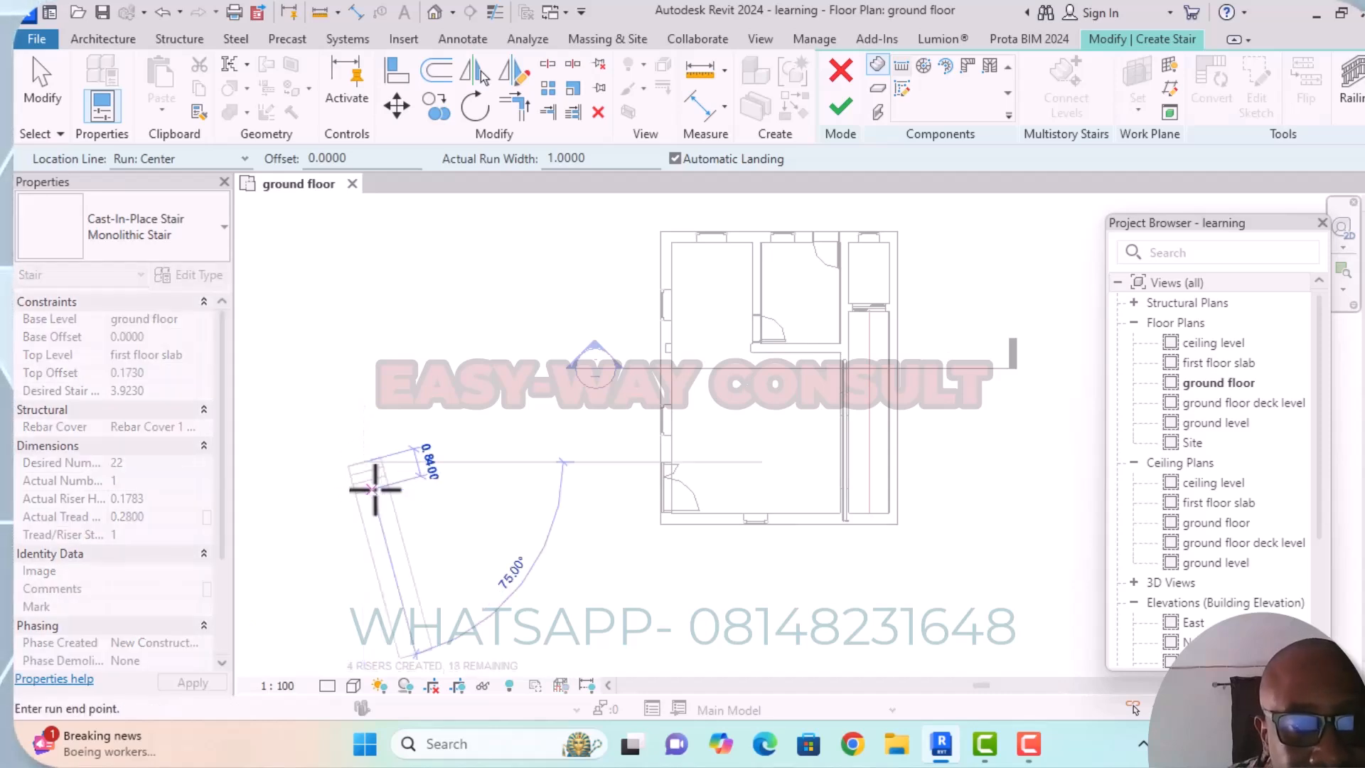
scroll(359, 502, "up", 1)
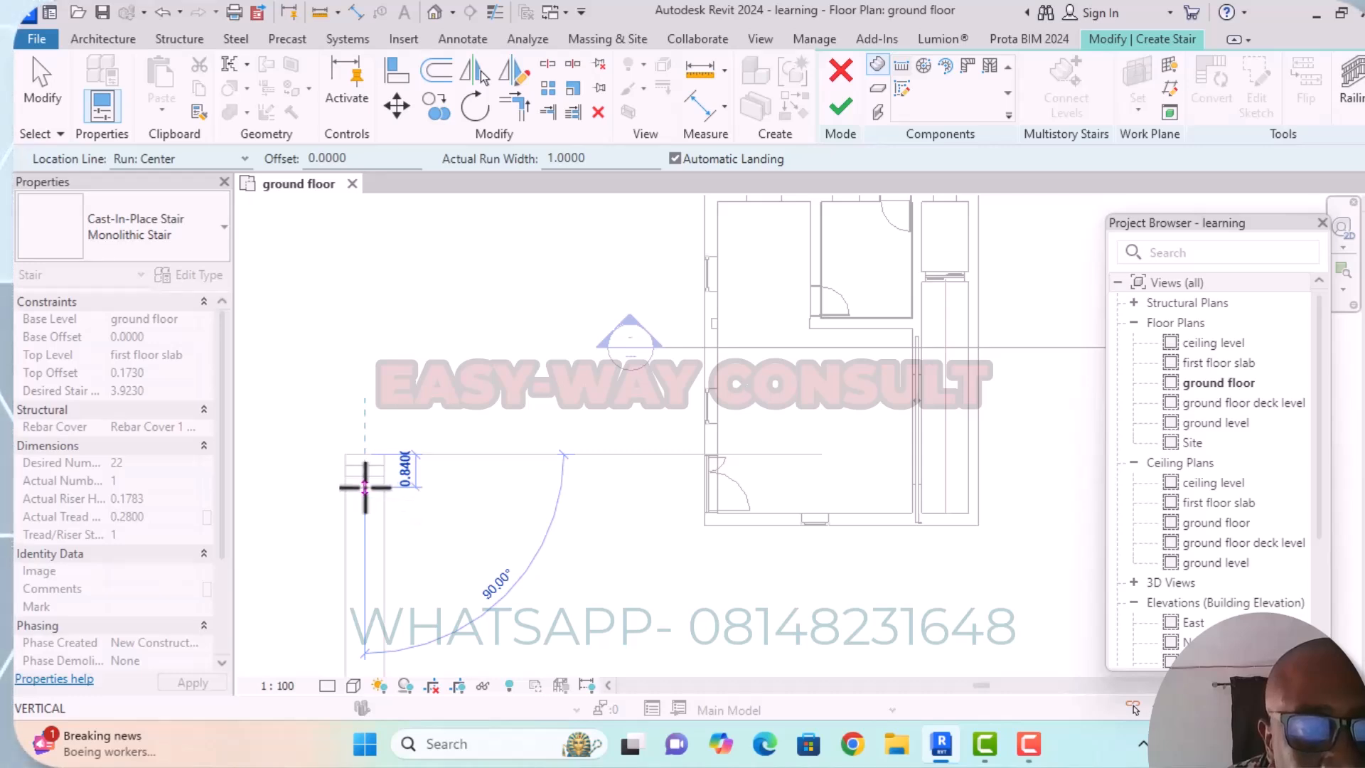
left_click(364, 488)
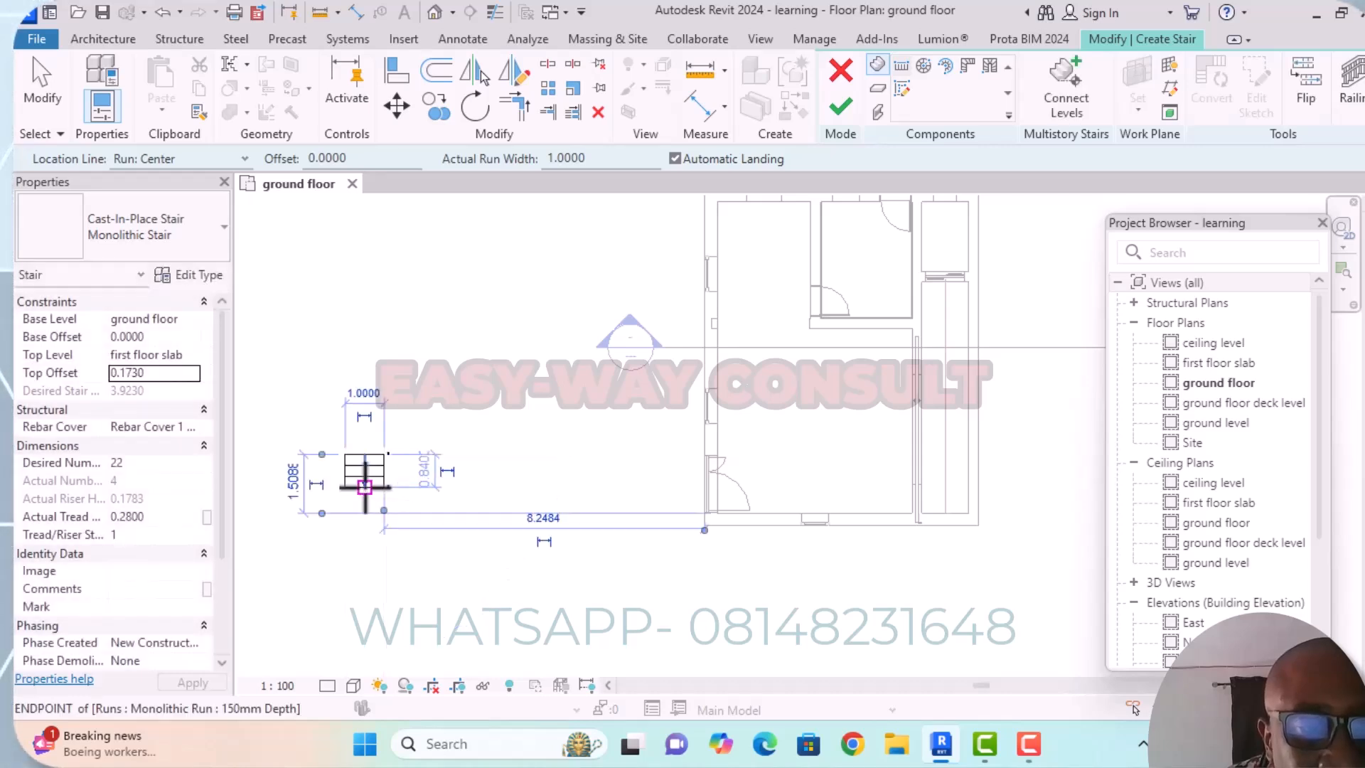
Draw the second run northward with the remaining 18 risers, parallel to and east of the first run, and finish the stair.
left_click(466, 488)
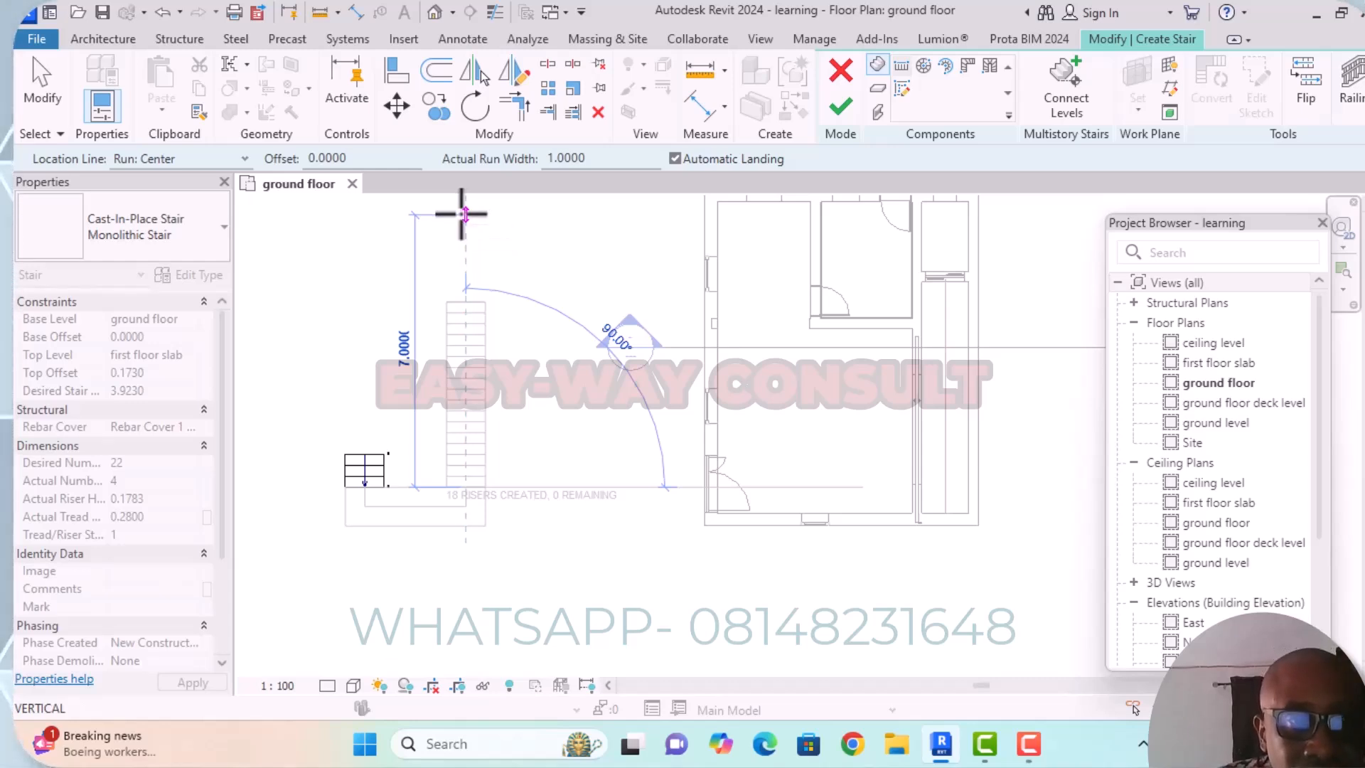
left_click(463, 213)
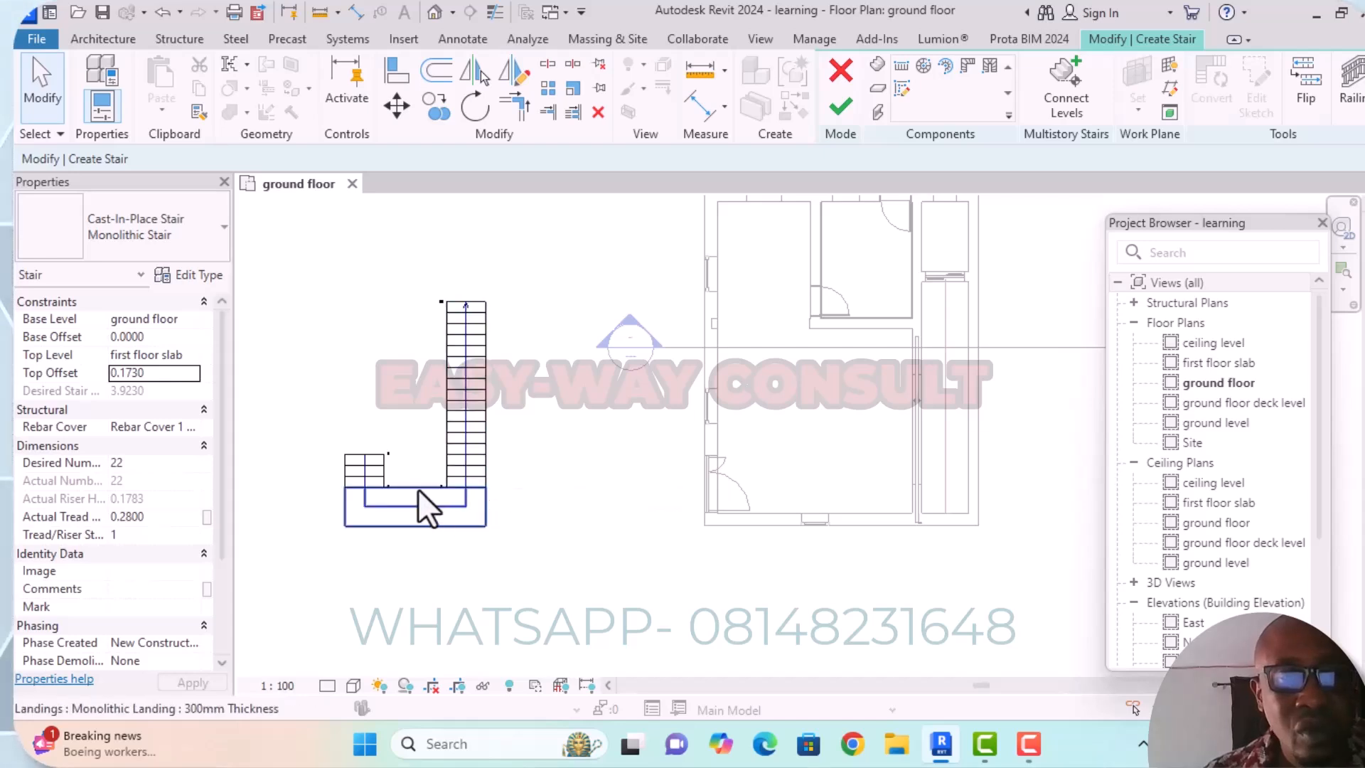
left_click(835, 110)
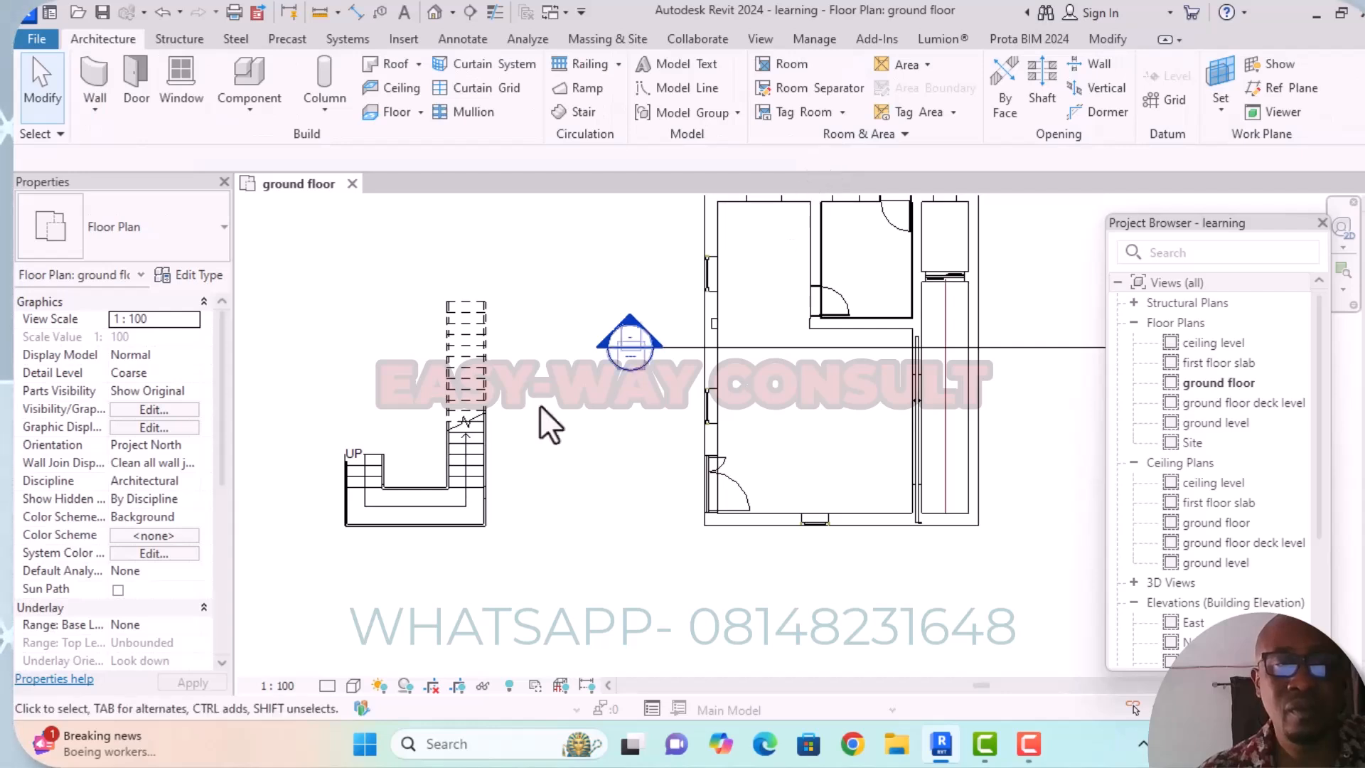
Edit the stair and shift its long run west until the gap to the short run is 0.1 m.
left_click(468, 487)
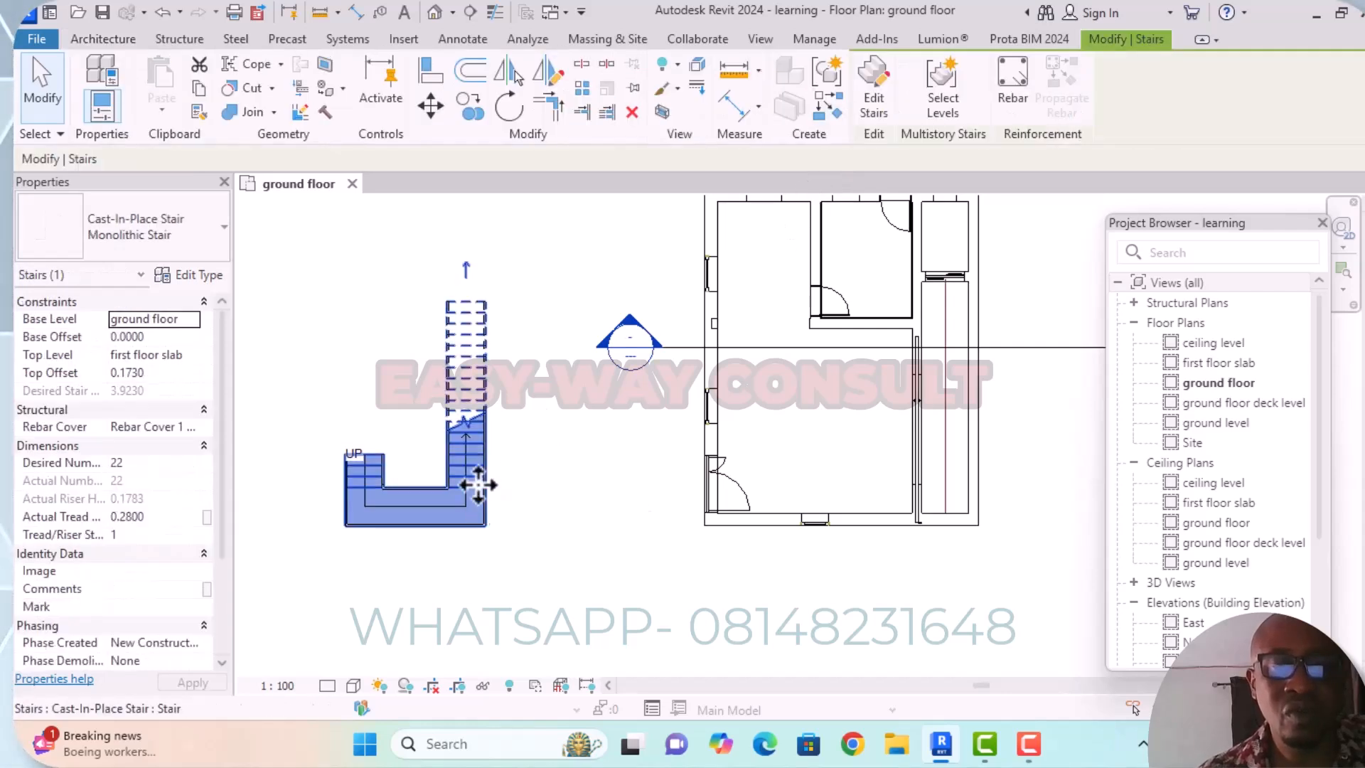
left_click(881, 108)
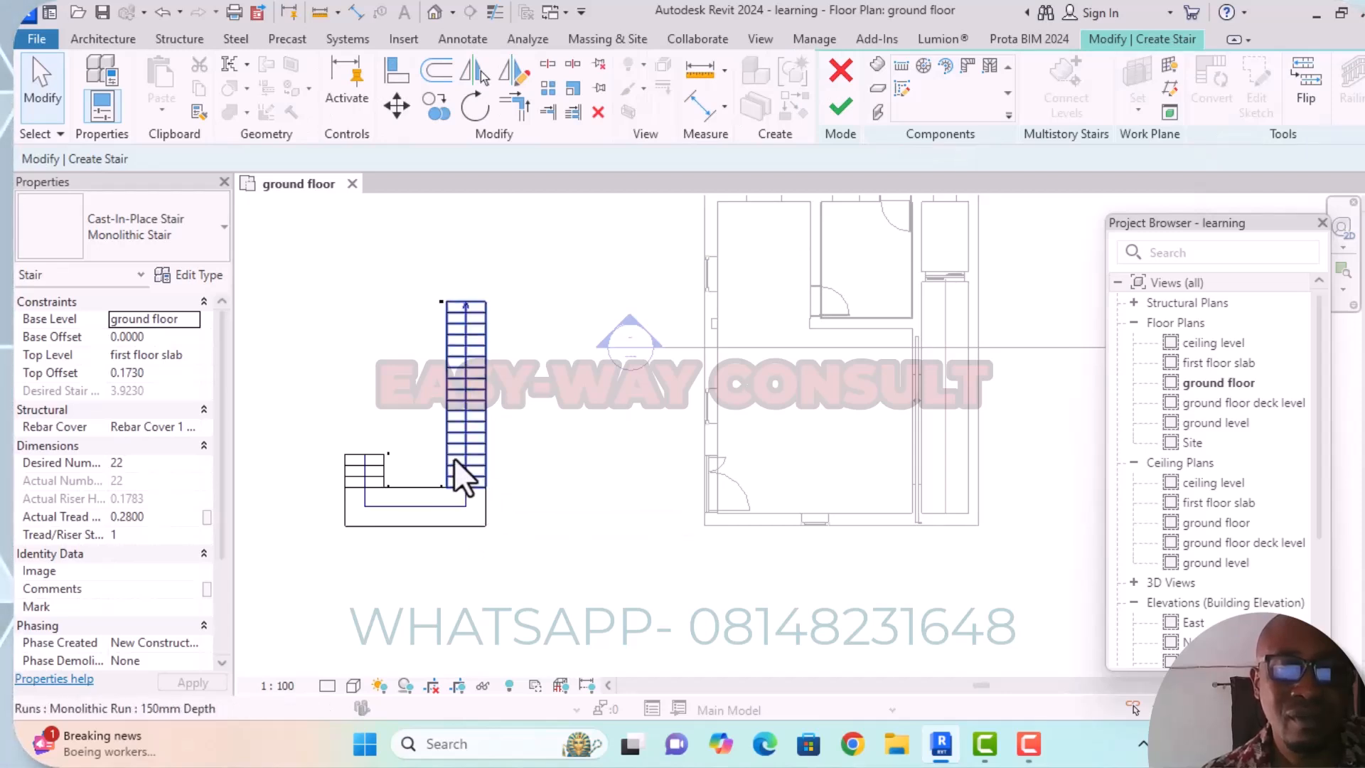
left_click(472, 476)
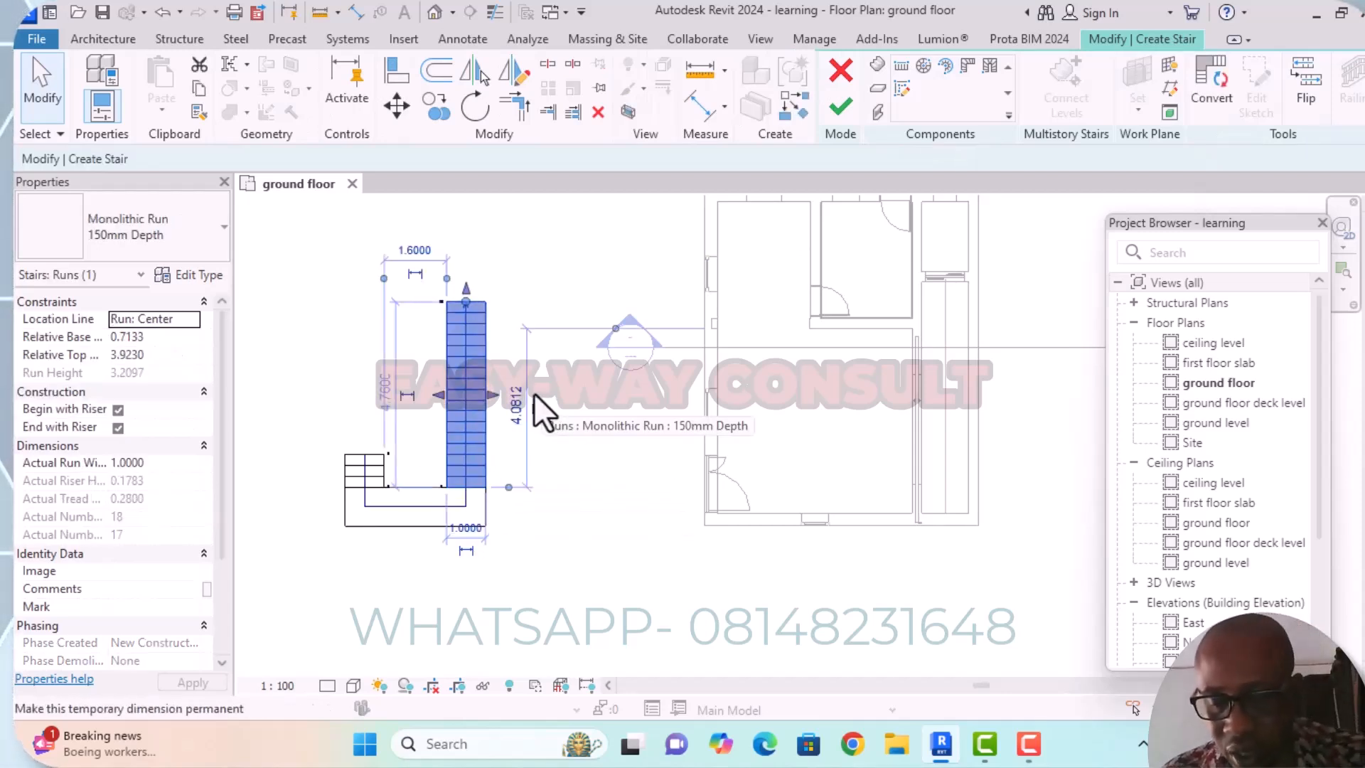
key("Left")
key("Left")
key("Left")
key("Left")
key("Left")
key("Left")
key("Left")
key("Left")
key("Left")
key("Left")
key("Left")
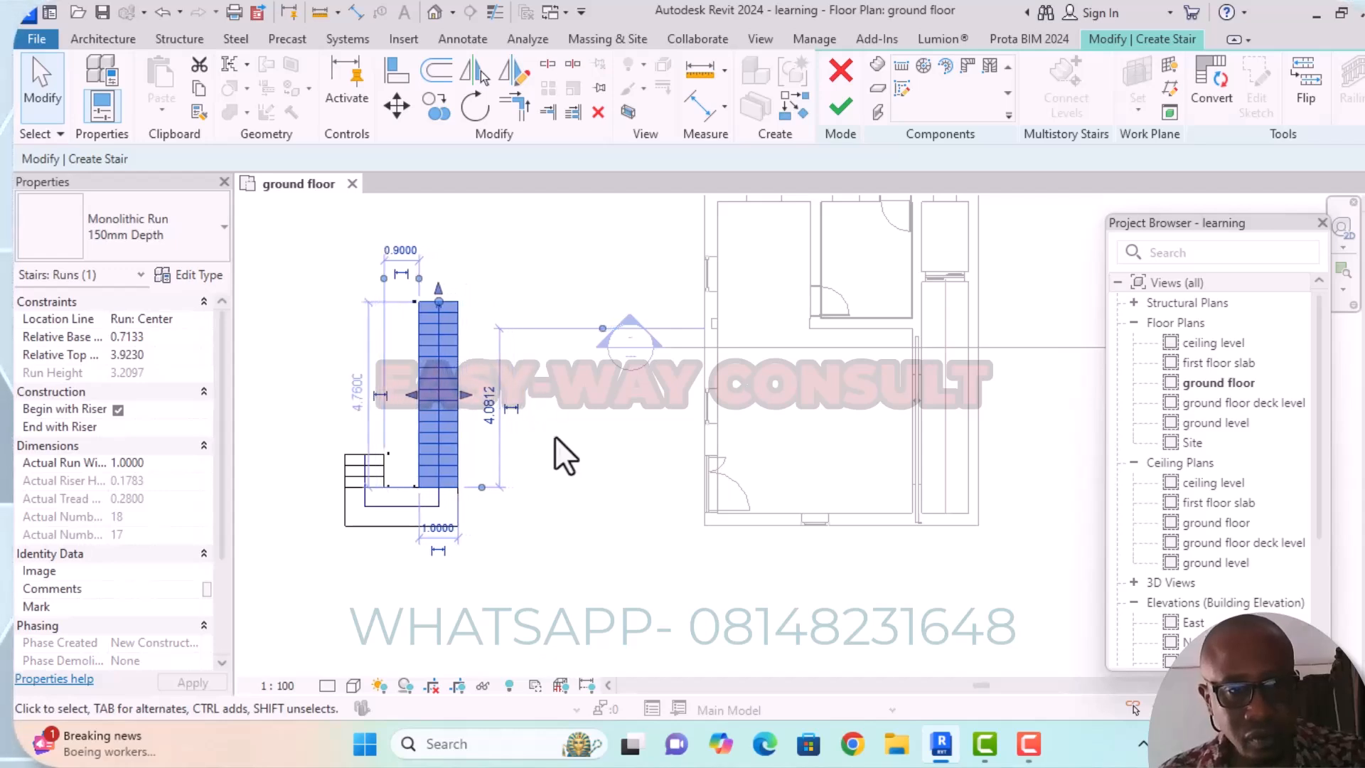
key("Left")
key("Left")
key("Left")
key("Left")
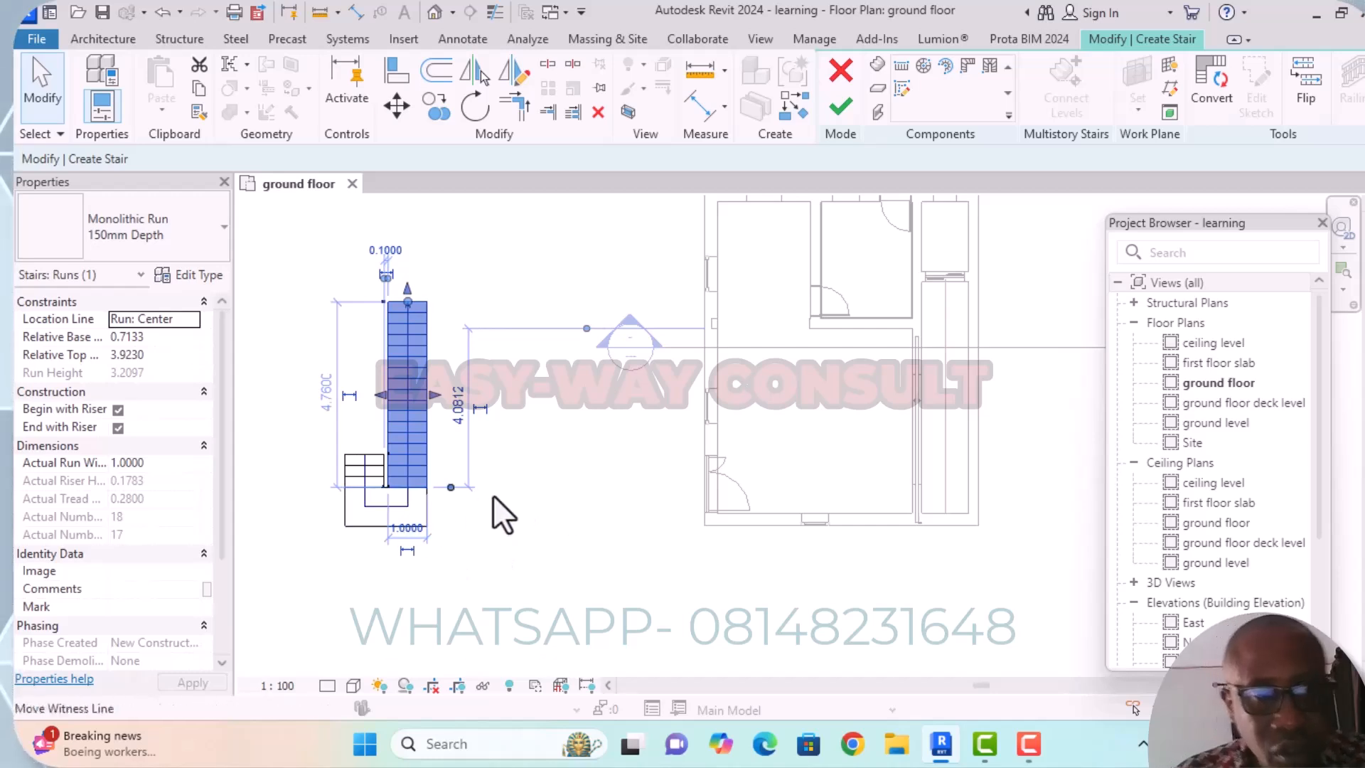
left_click(542, 505)
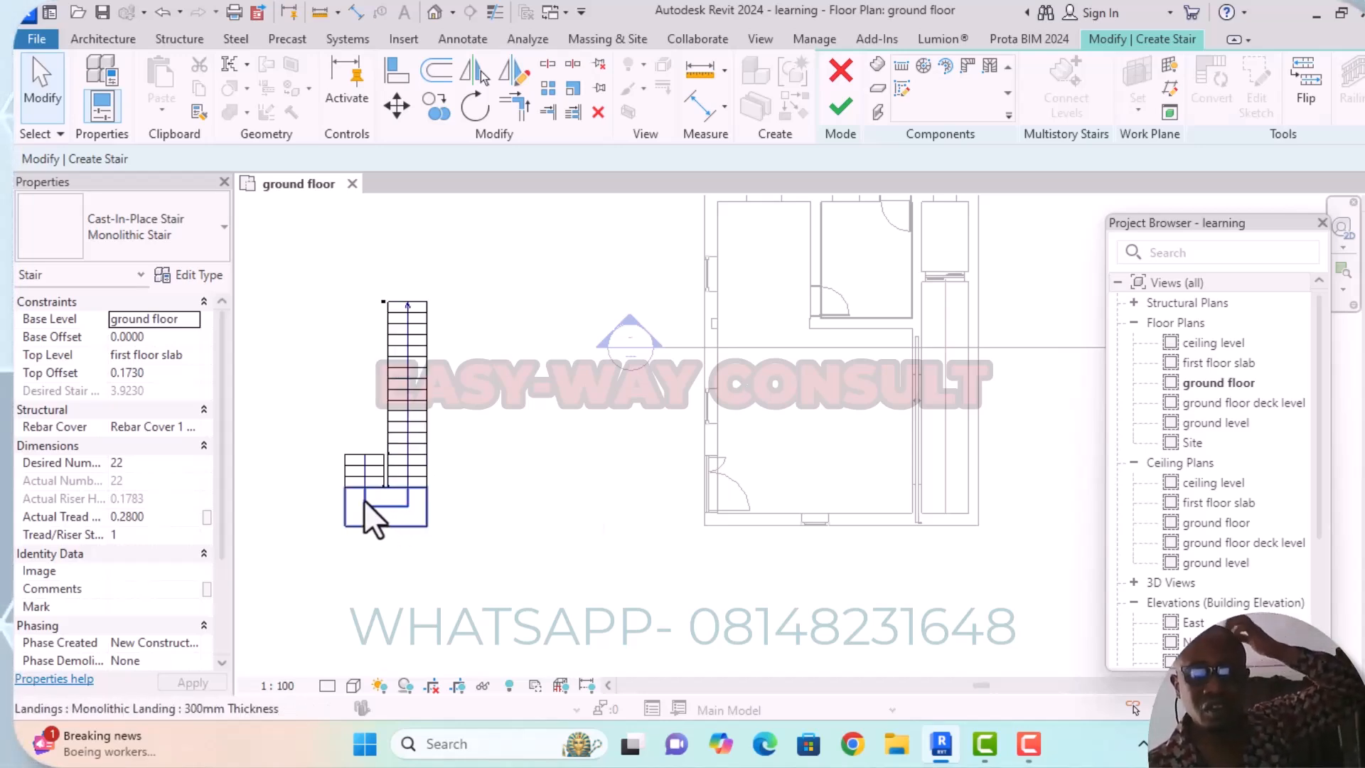
Finish editing the stair with its long run shifted.
scroll(551, 563, "down", 2)
middle_click_drag(551, 563, 787, 506)
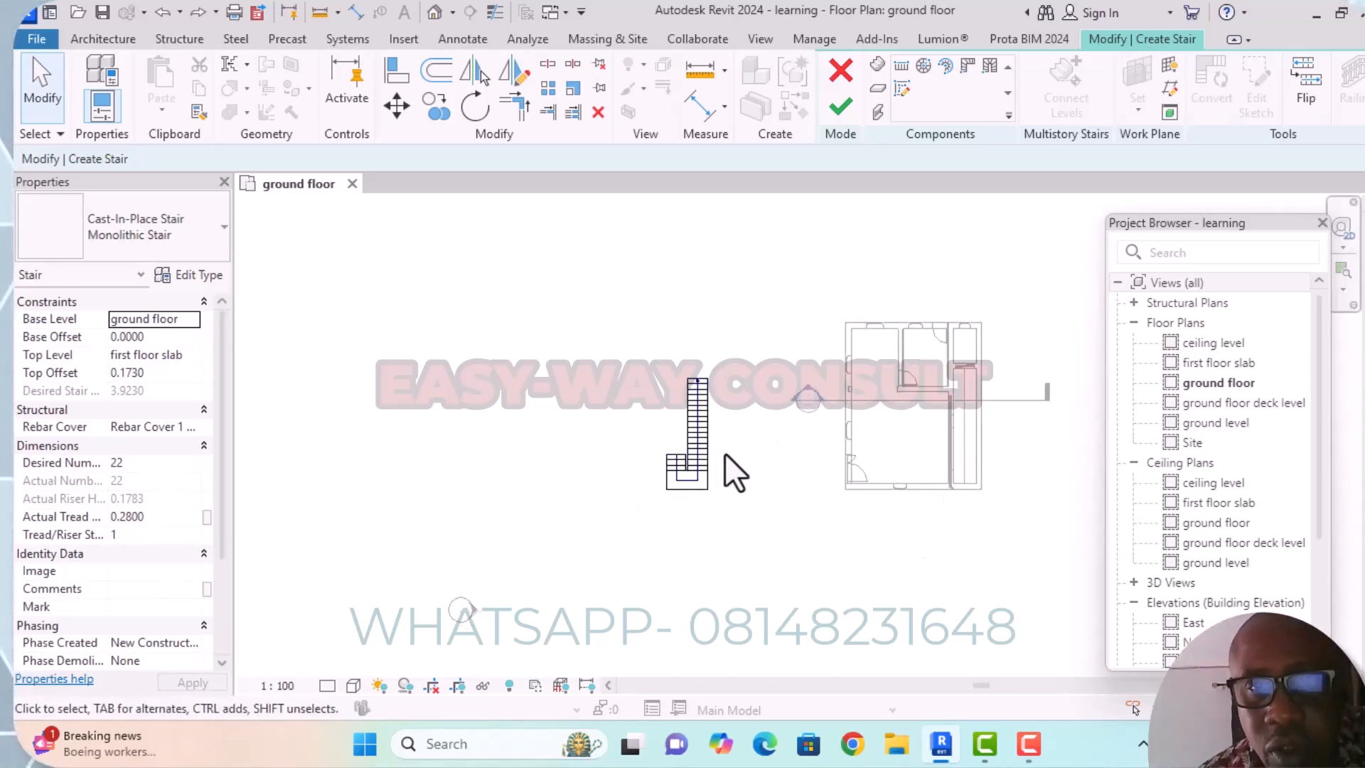
left_click(839, 108)
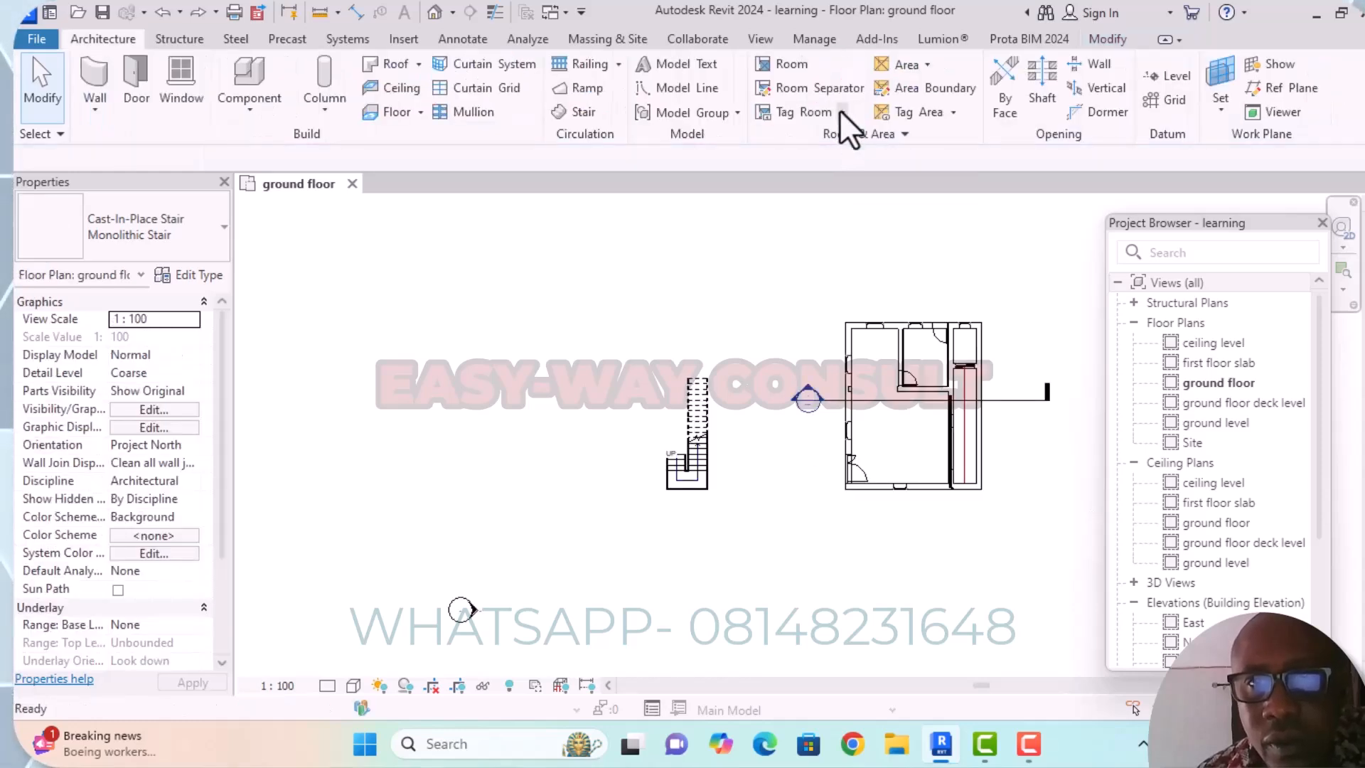
Move the stair by its landing's southeast corner to the inner southeast corner of the passage walls.
scroll(684, 486, "up", 3)
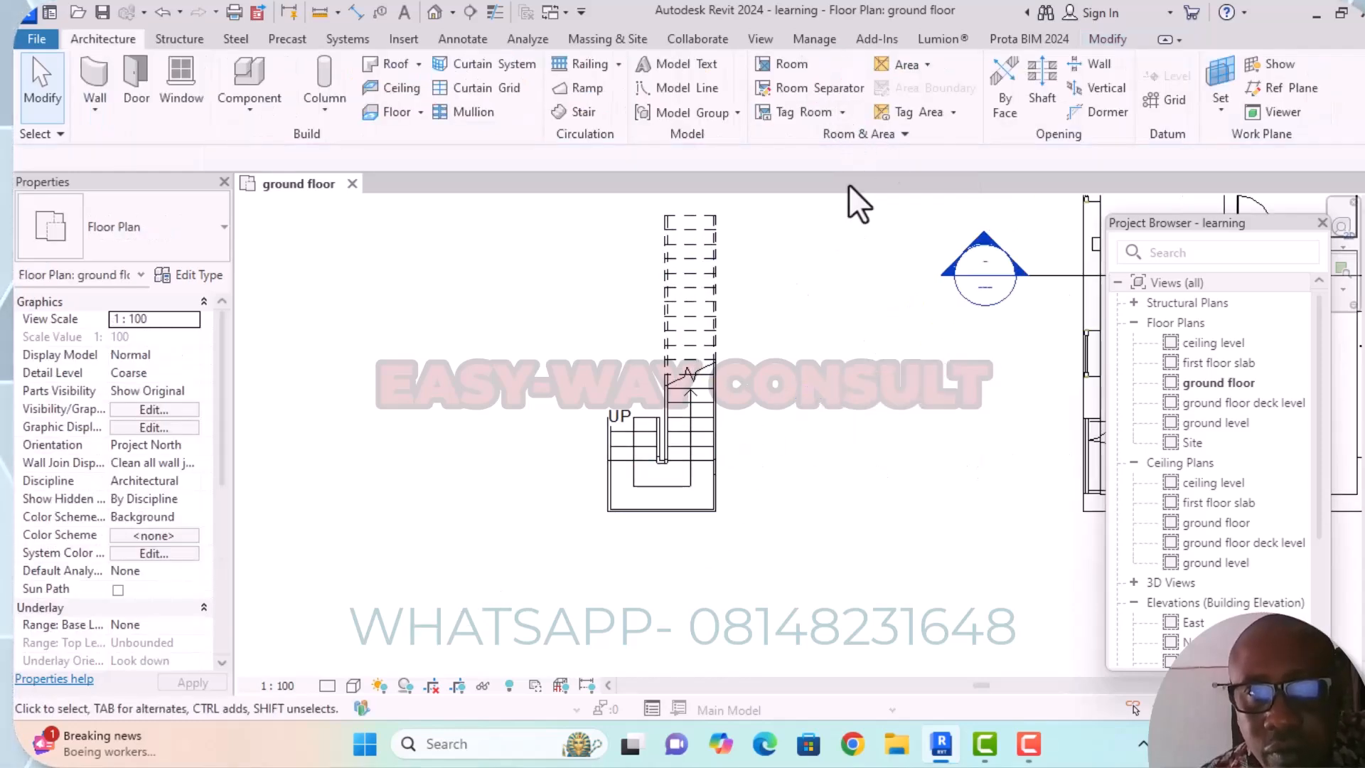
left_click(713, 439)
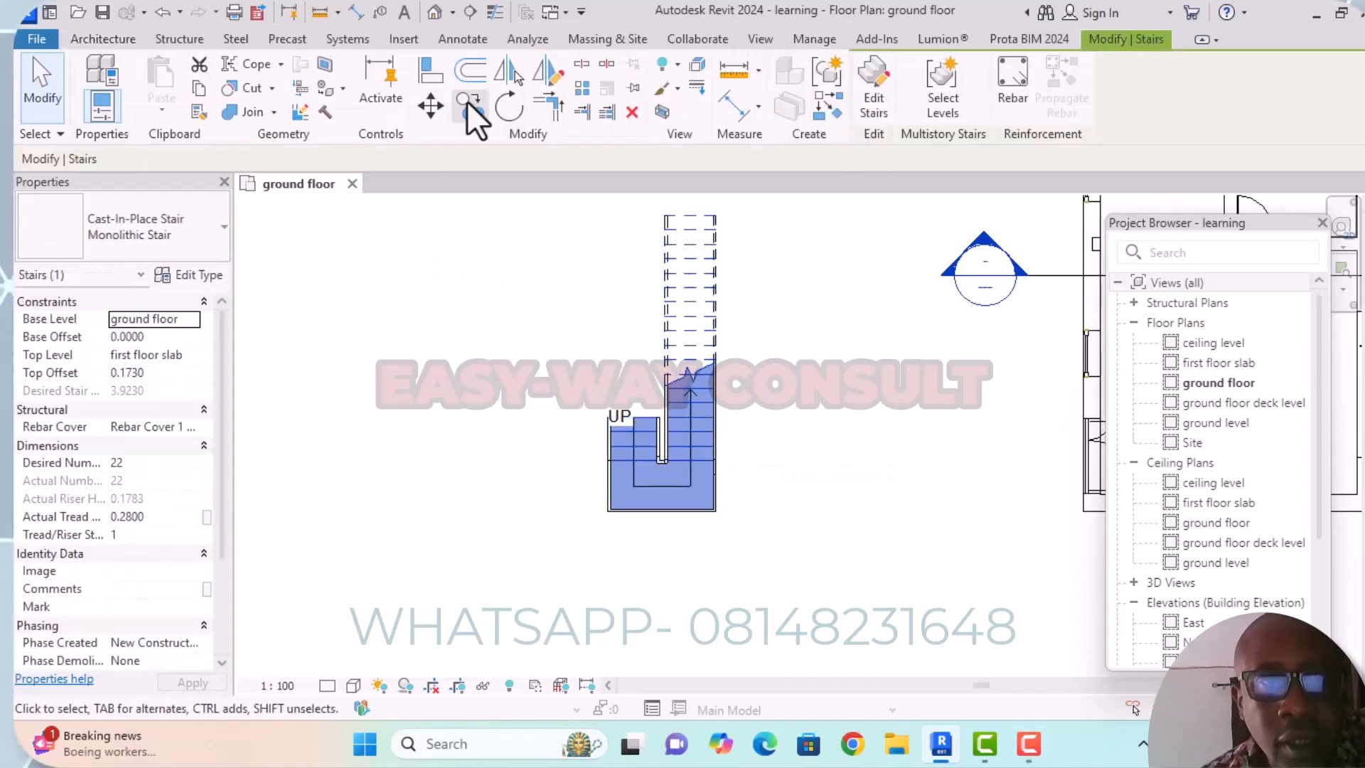
left_click(430, 108)
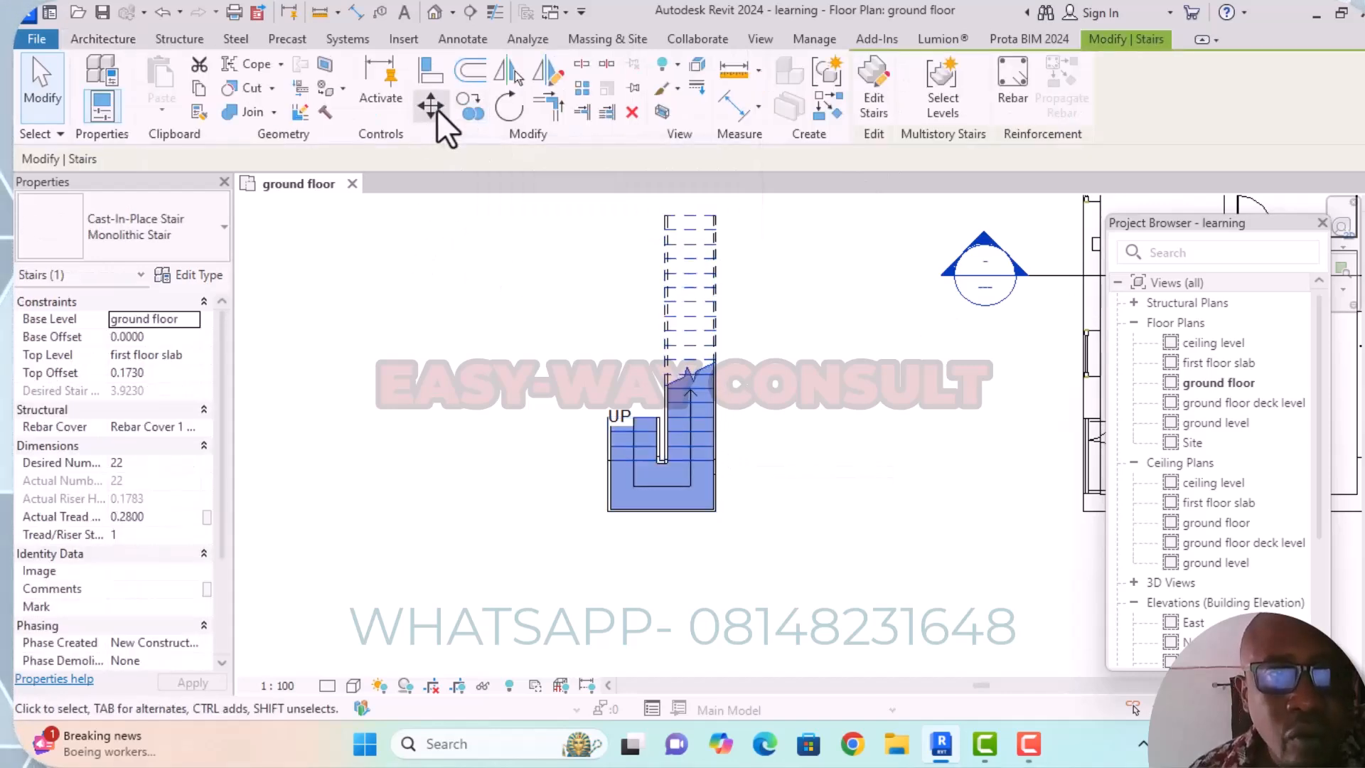
middle_click_drag(746, 548, 626, 499)
scroll(584, 468, "up", 3)
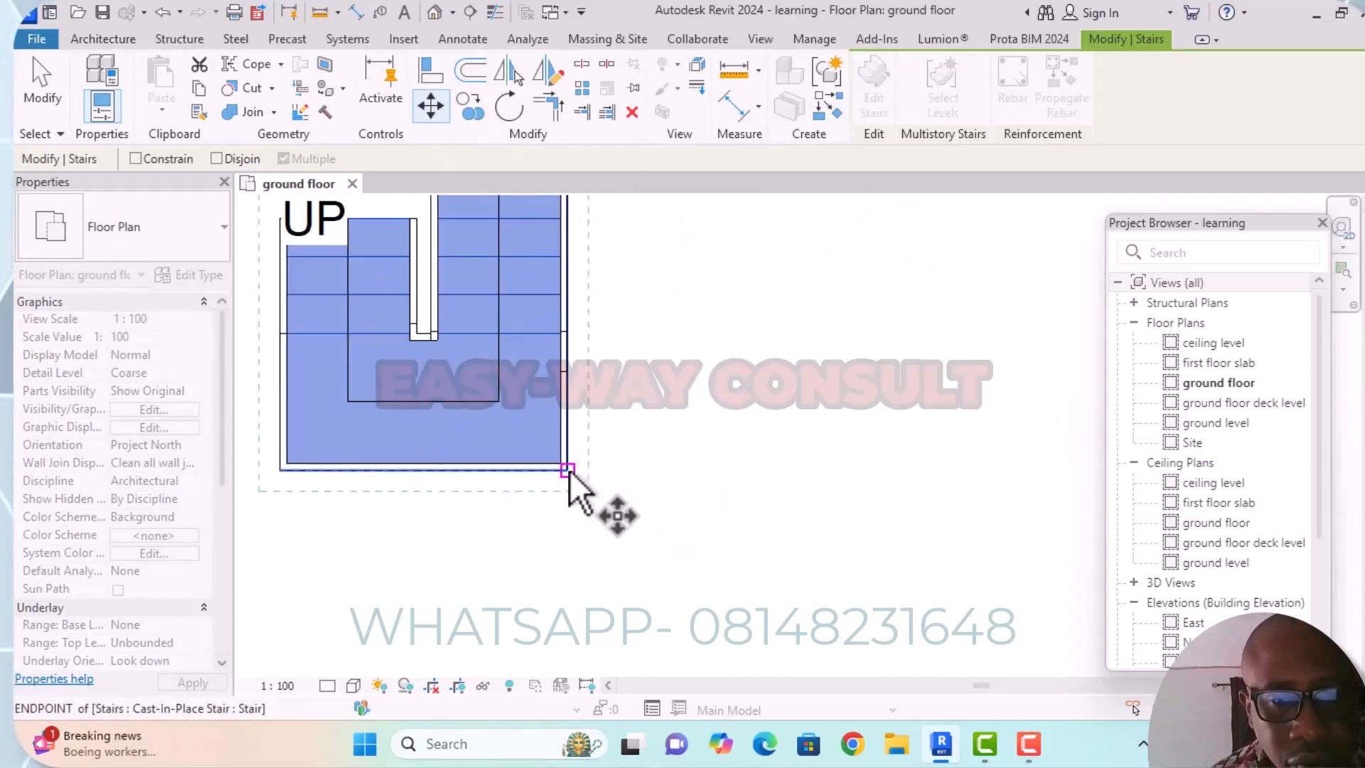
left_click(567, 471)
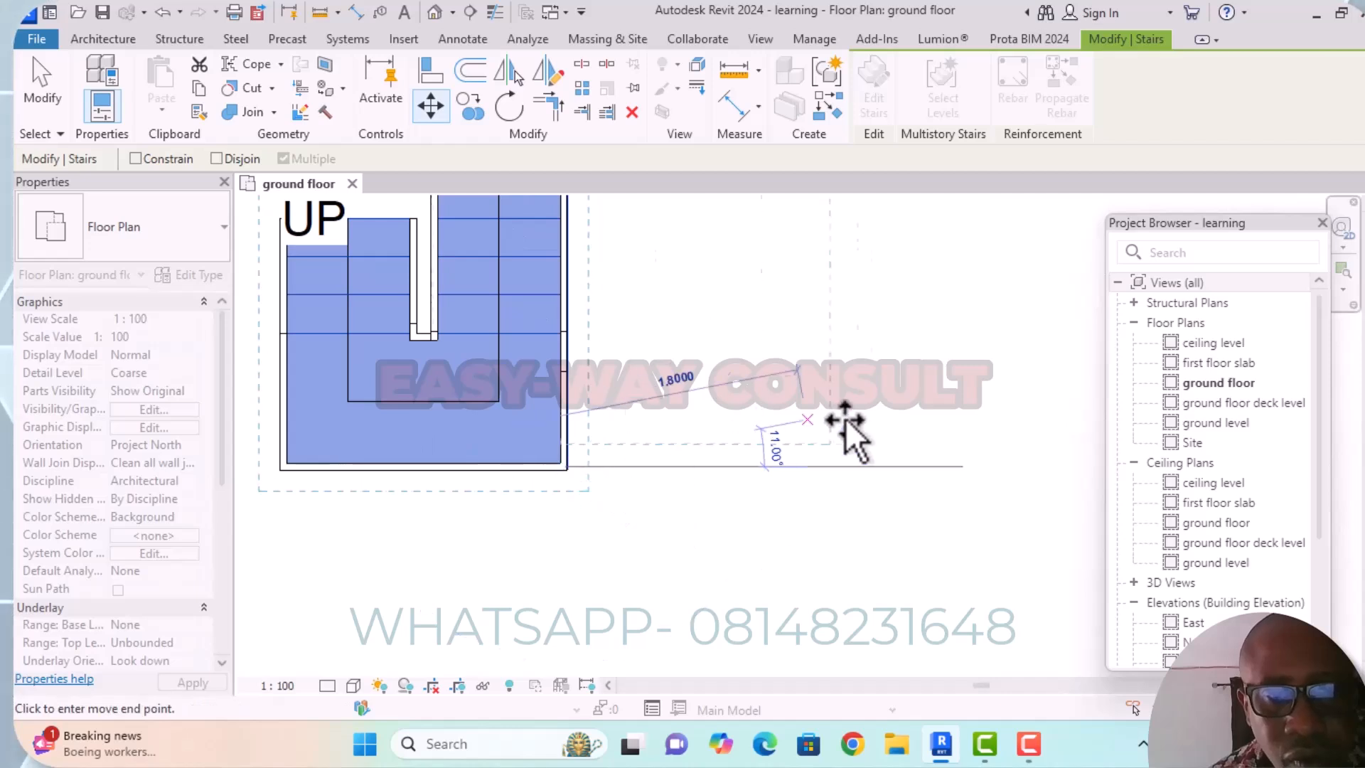
middle_click_drag(838, 426, 553, 490)
scroll(370, 450, "down", 5)
scroll(668, 458, "up", 6)
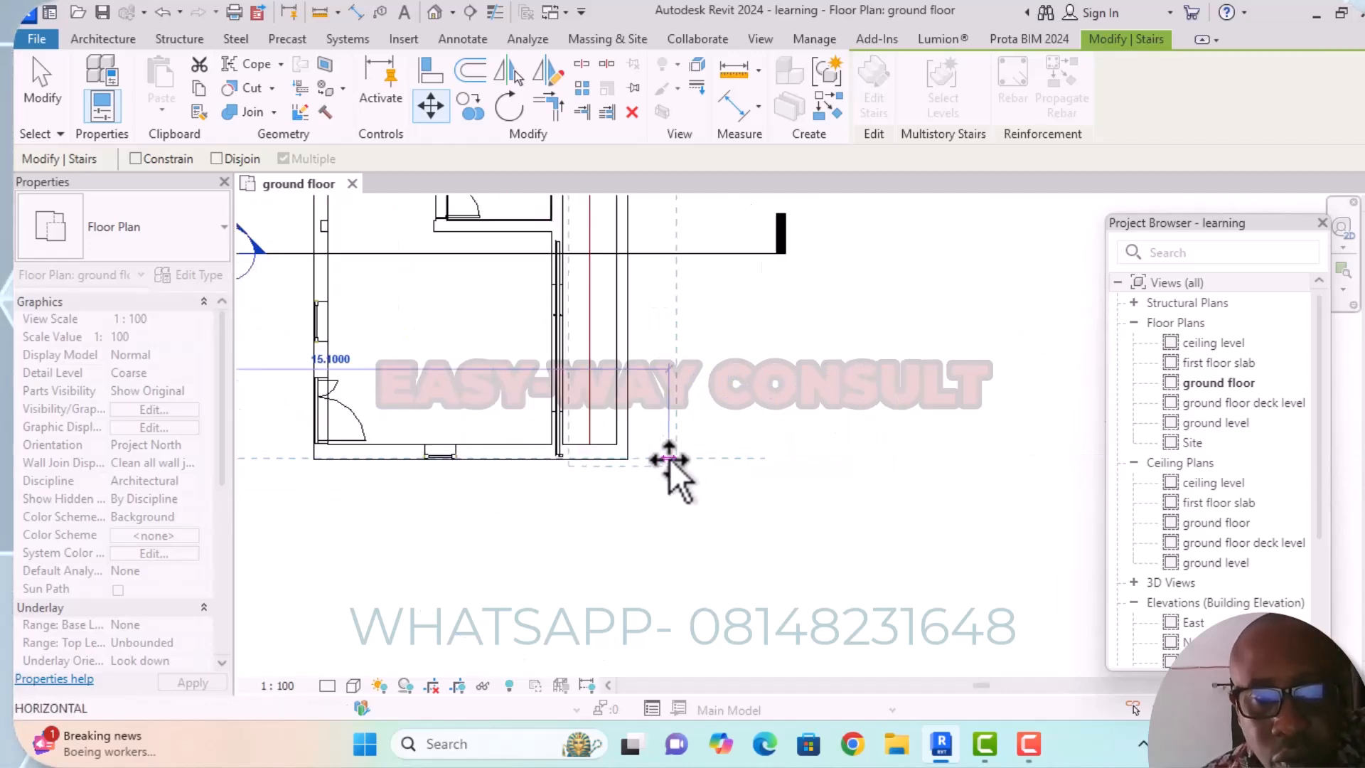
scroll(611, 437, "up", 3)
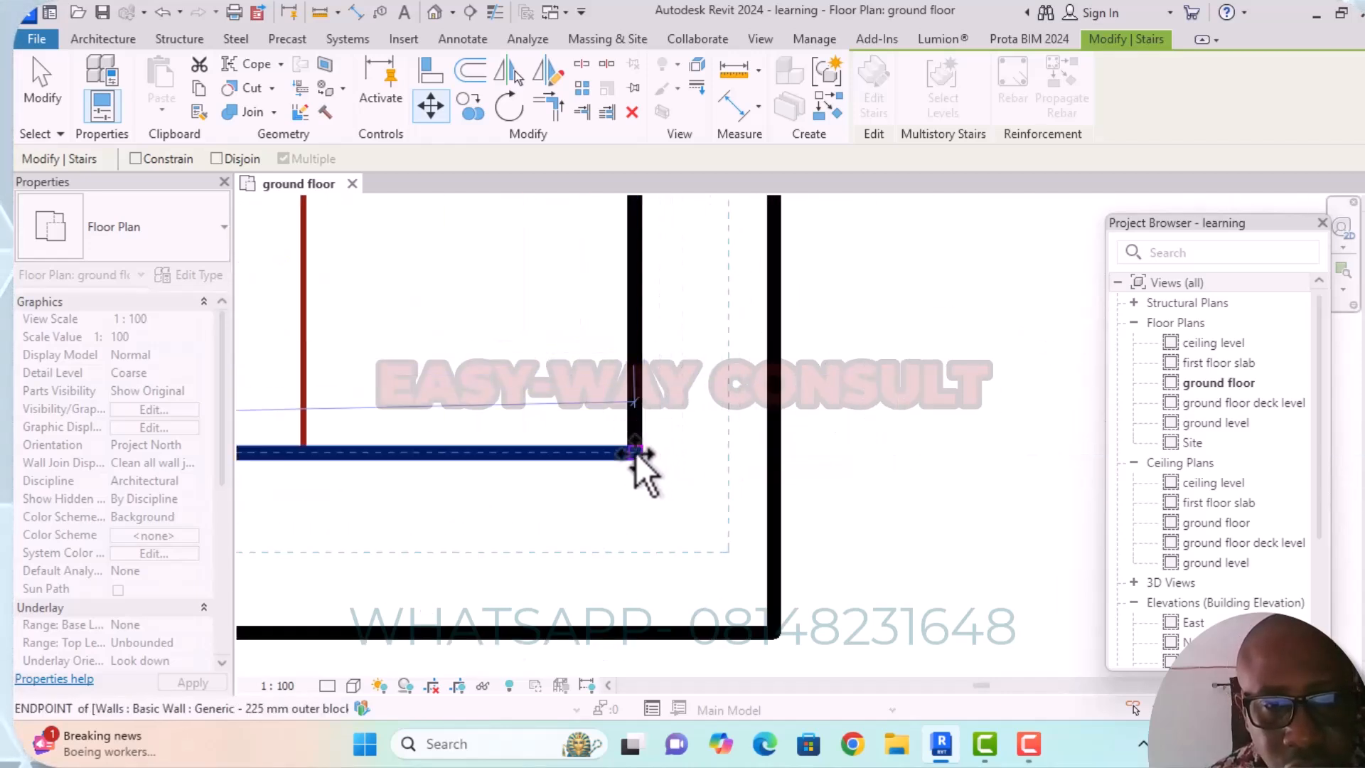
left_click(635, 452)
Examine how the stair's landing and short run sit against the south wall and the passage's west wall.
scroll(1015, 430, "down", 4)
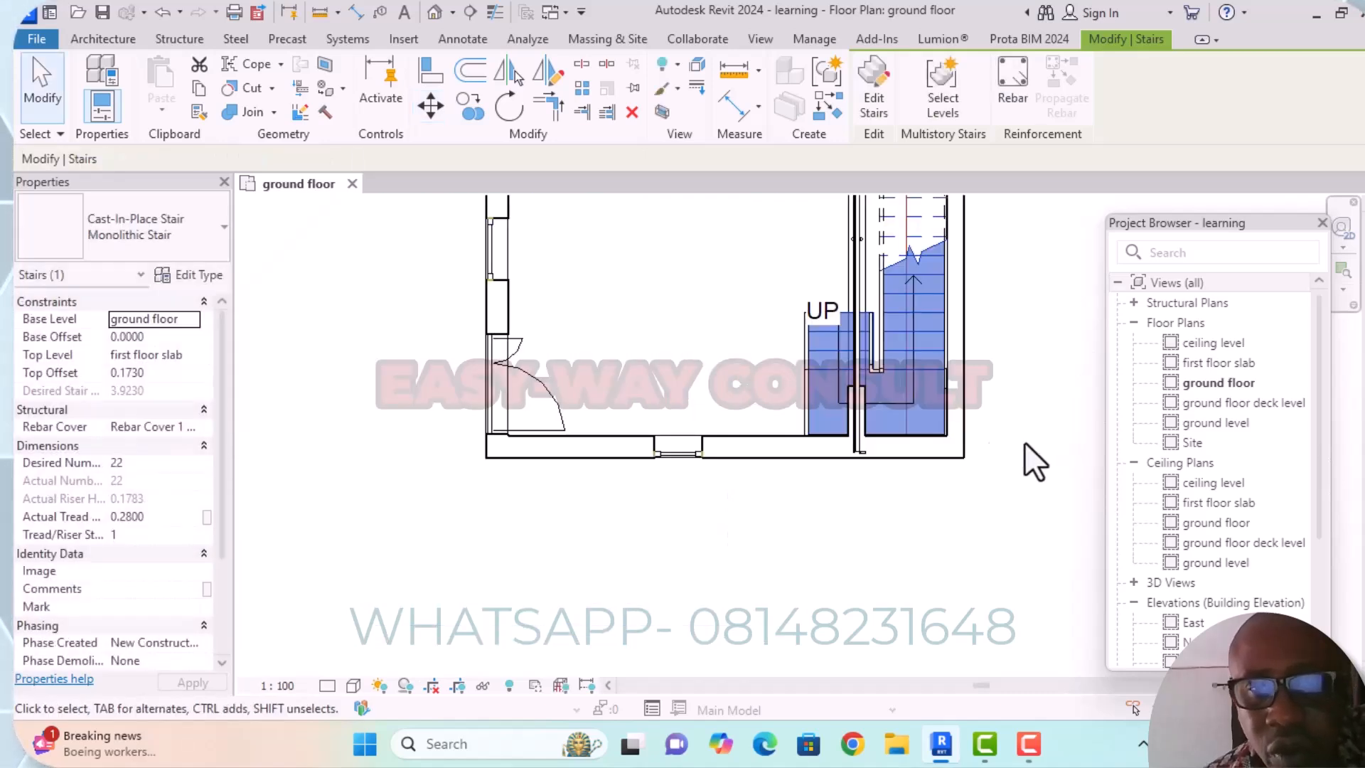
scroll(936, 382, "up", 2)
scroll(937, 388, "down", 2)
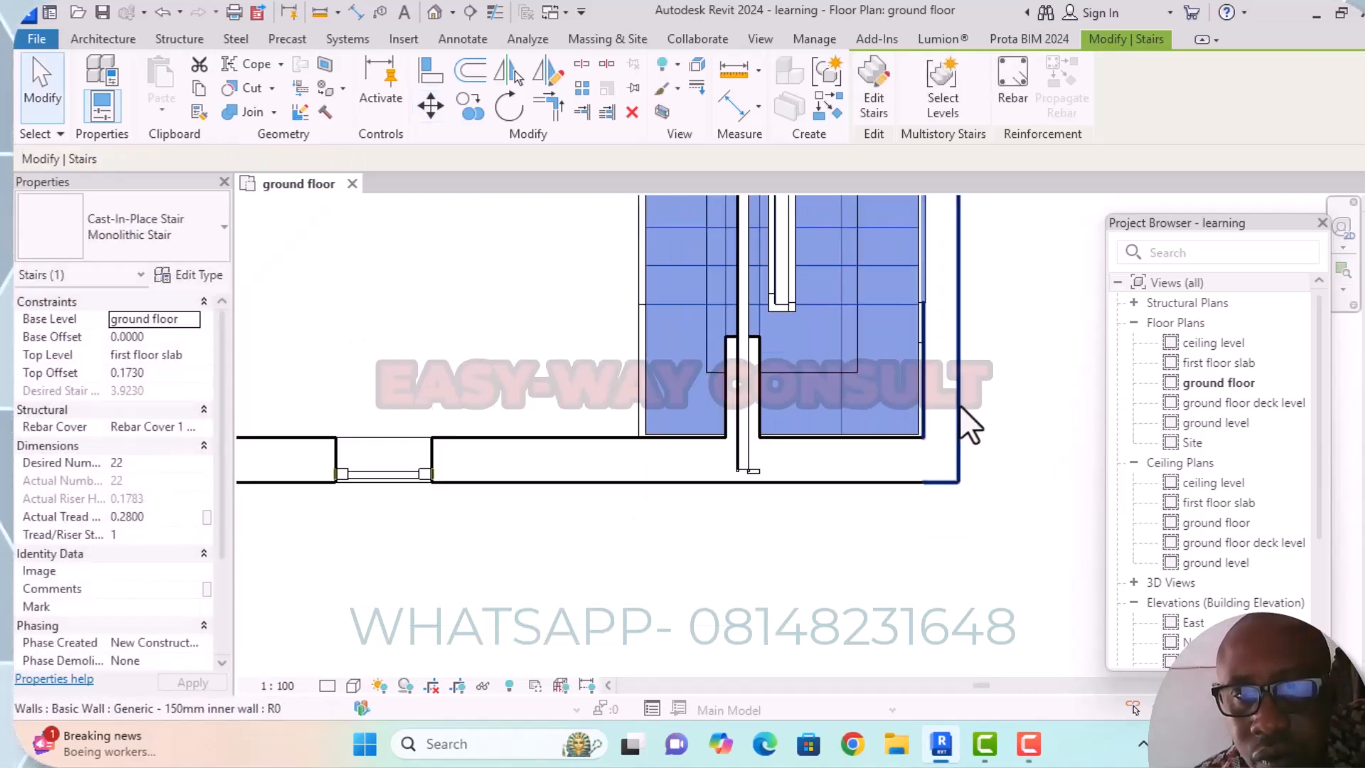
left_click(1057, 458)
scroll(803, 438, "up", 2)
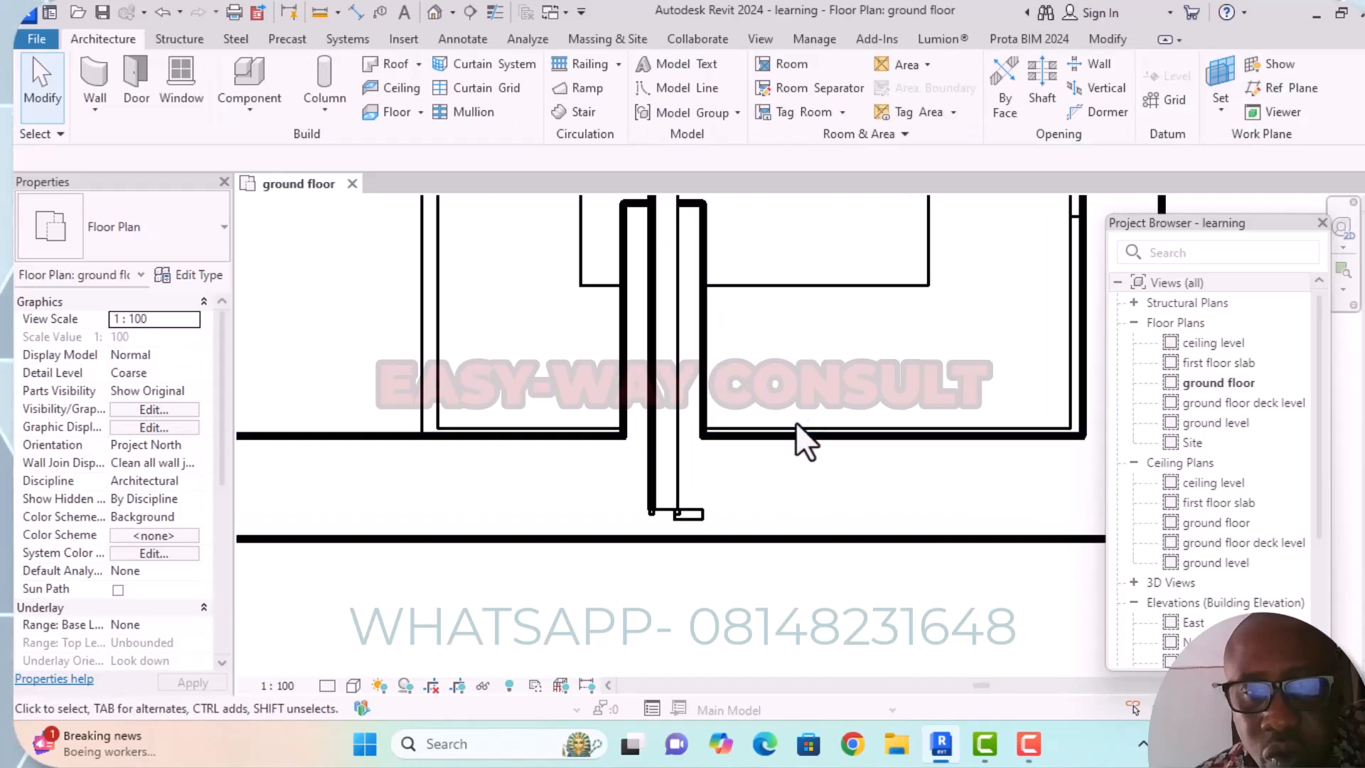
left_click(789, 429)
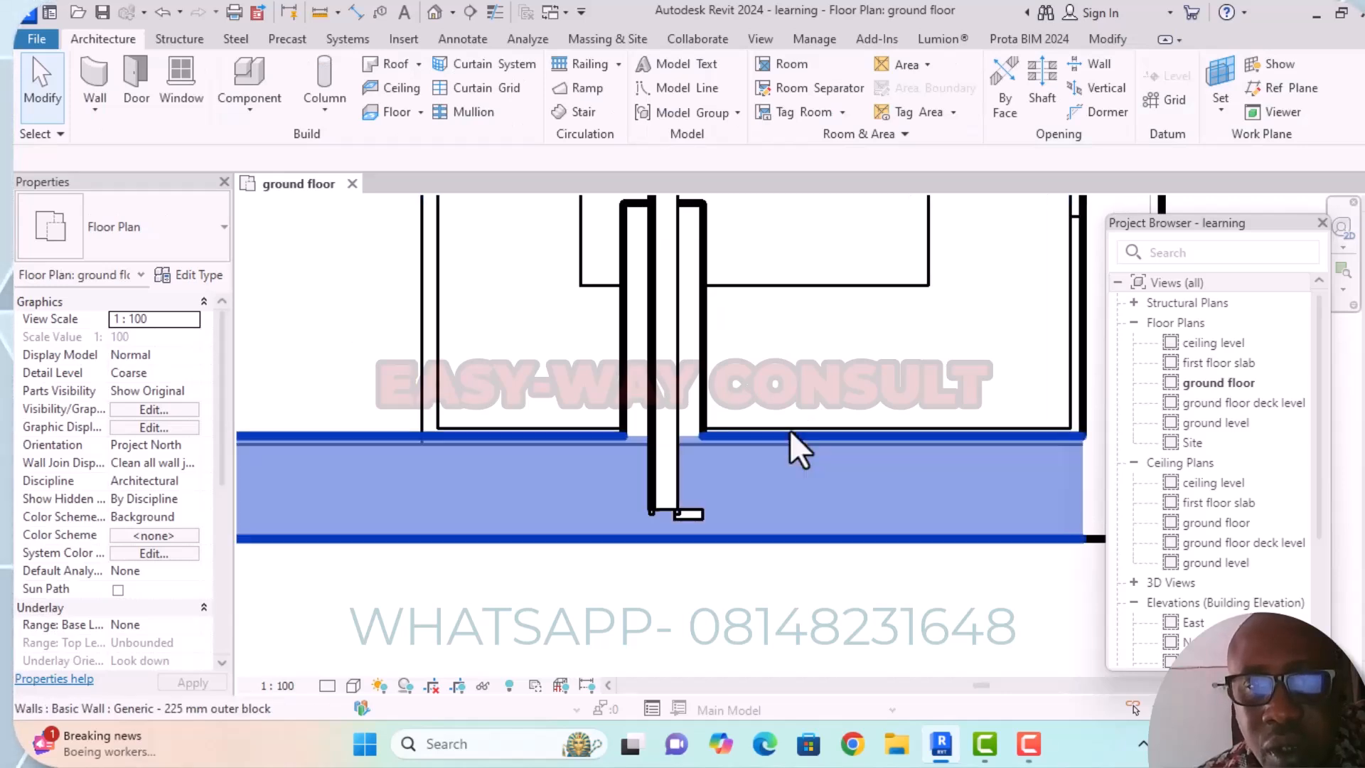
scroll(772, 503, "down", 4)
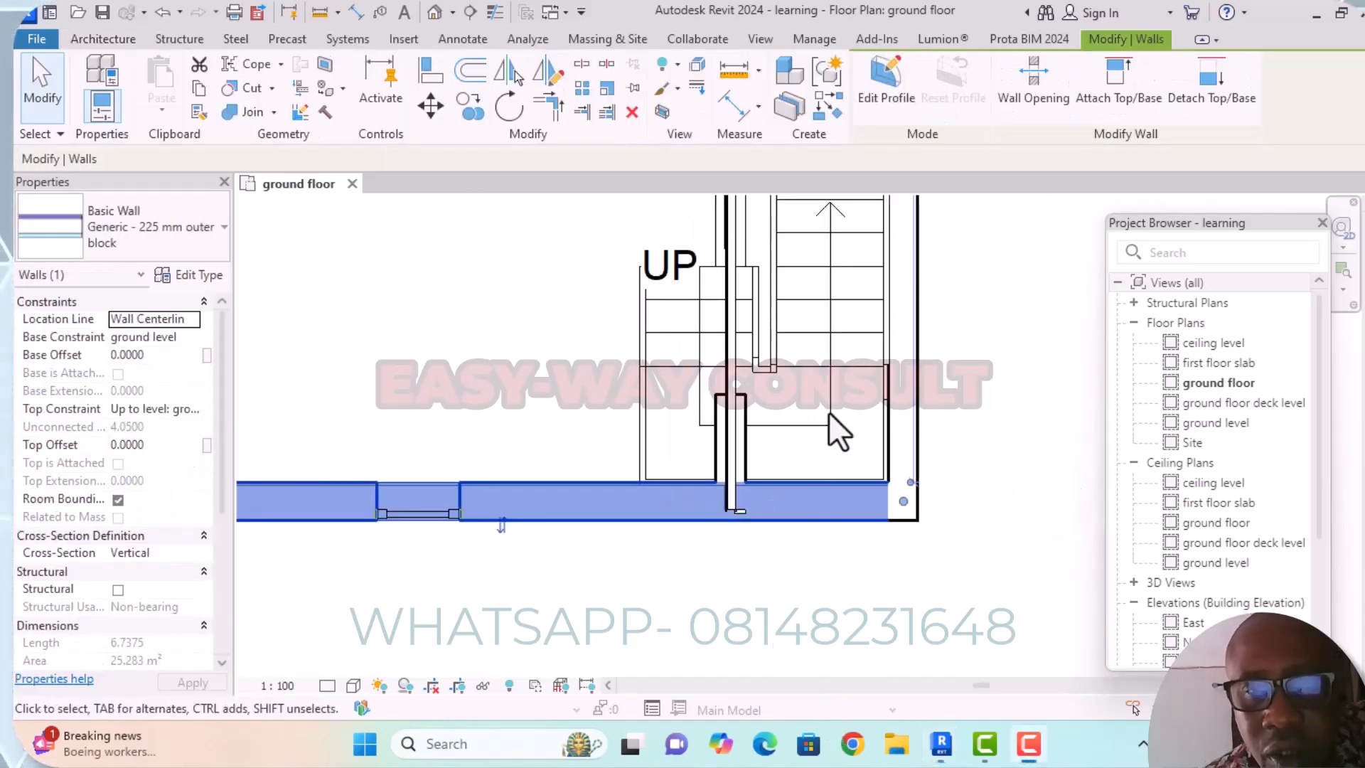
left_click(1025, 583)
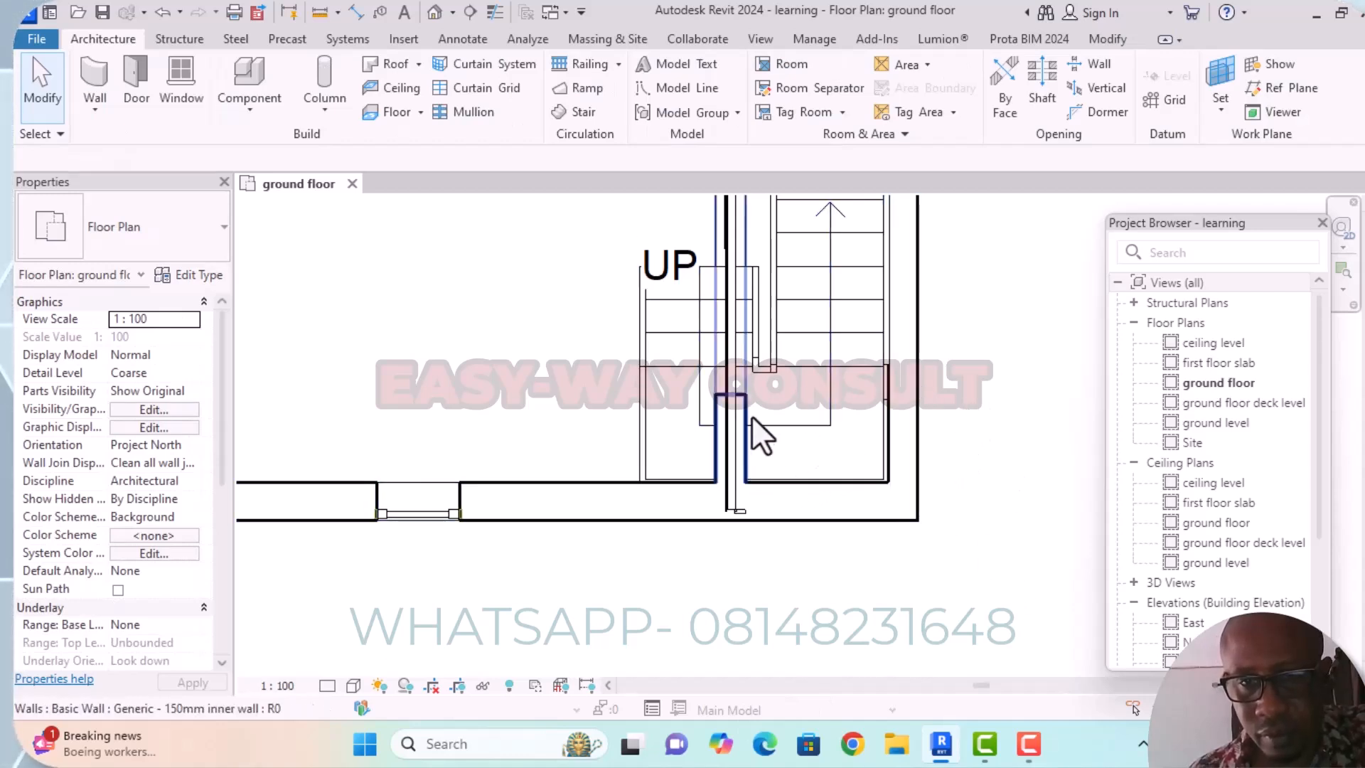
Edit the stair and narrow the long run from its west side to the passage's centre guide line, about 0.61 m wide.
left_click(865, 368)
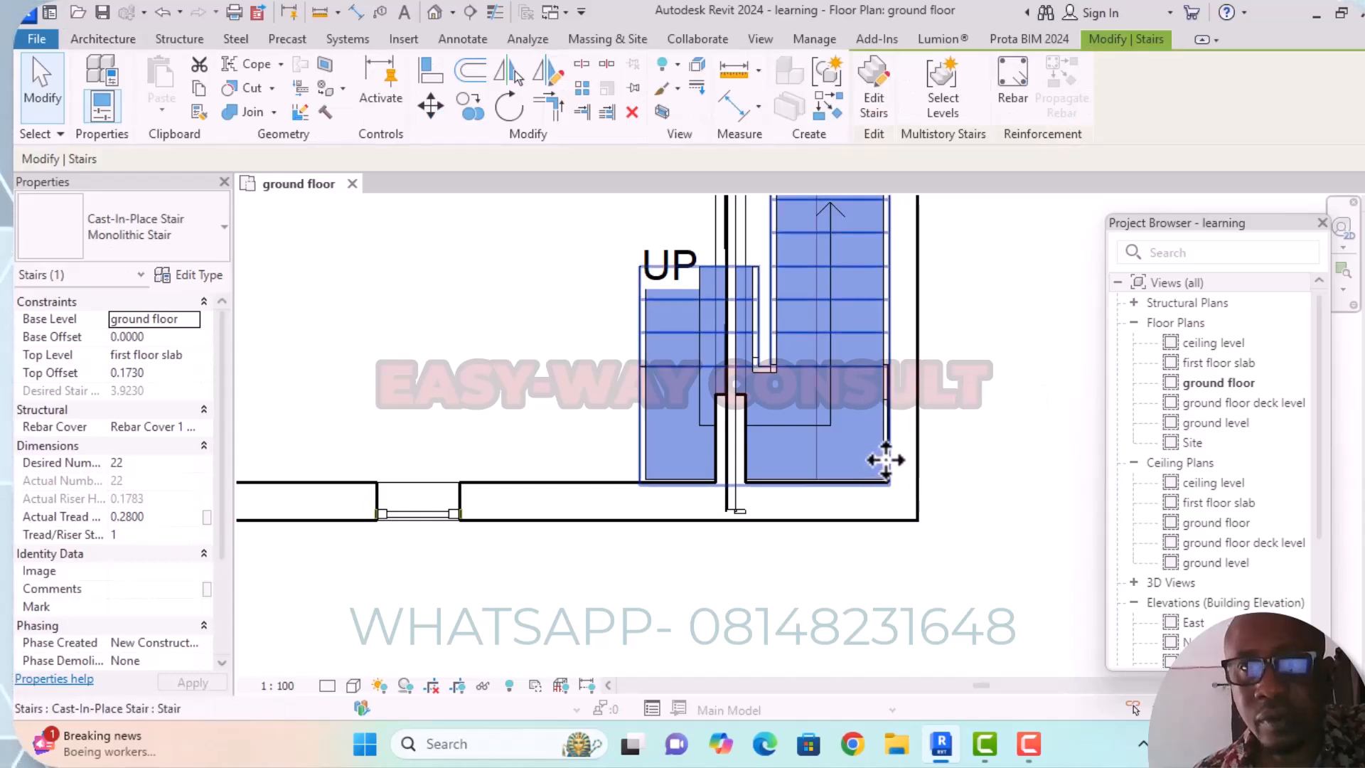
left_click(875, 104)
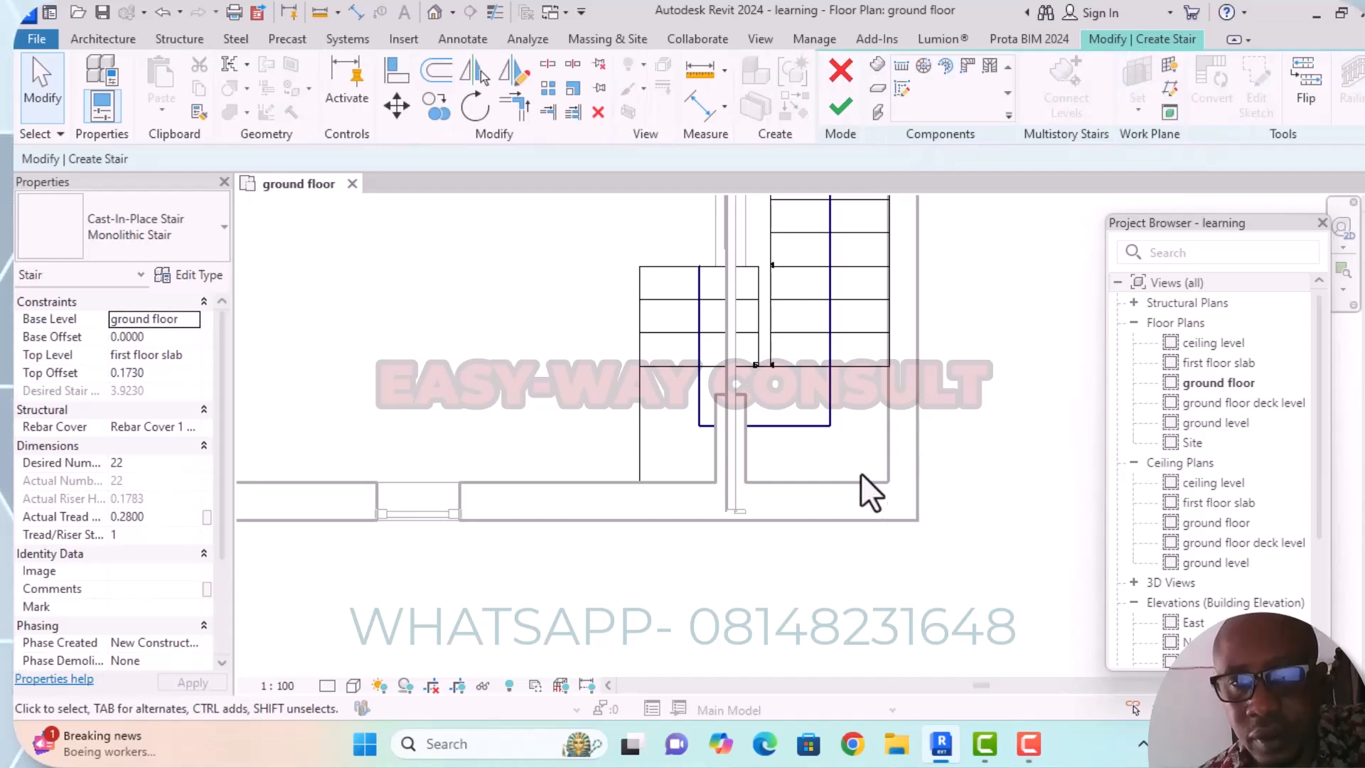
scroll(878, 437, "up", 1)
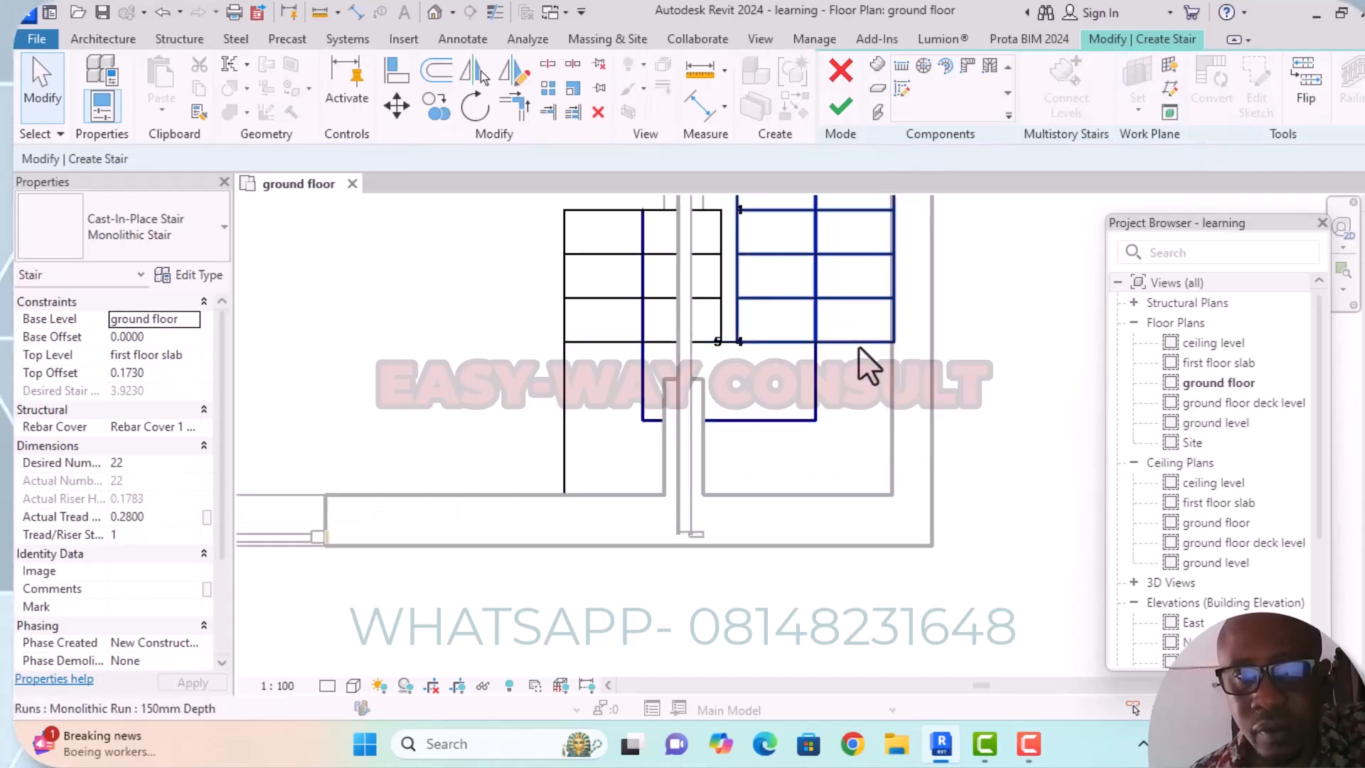
left_click(859, 345)
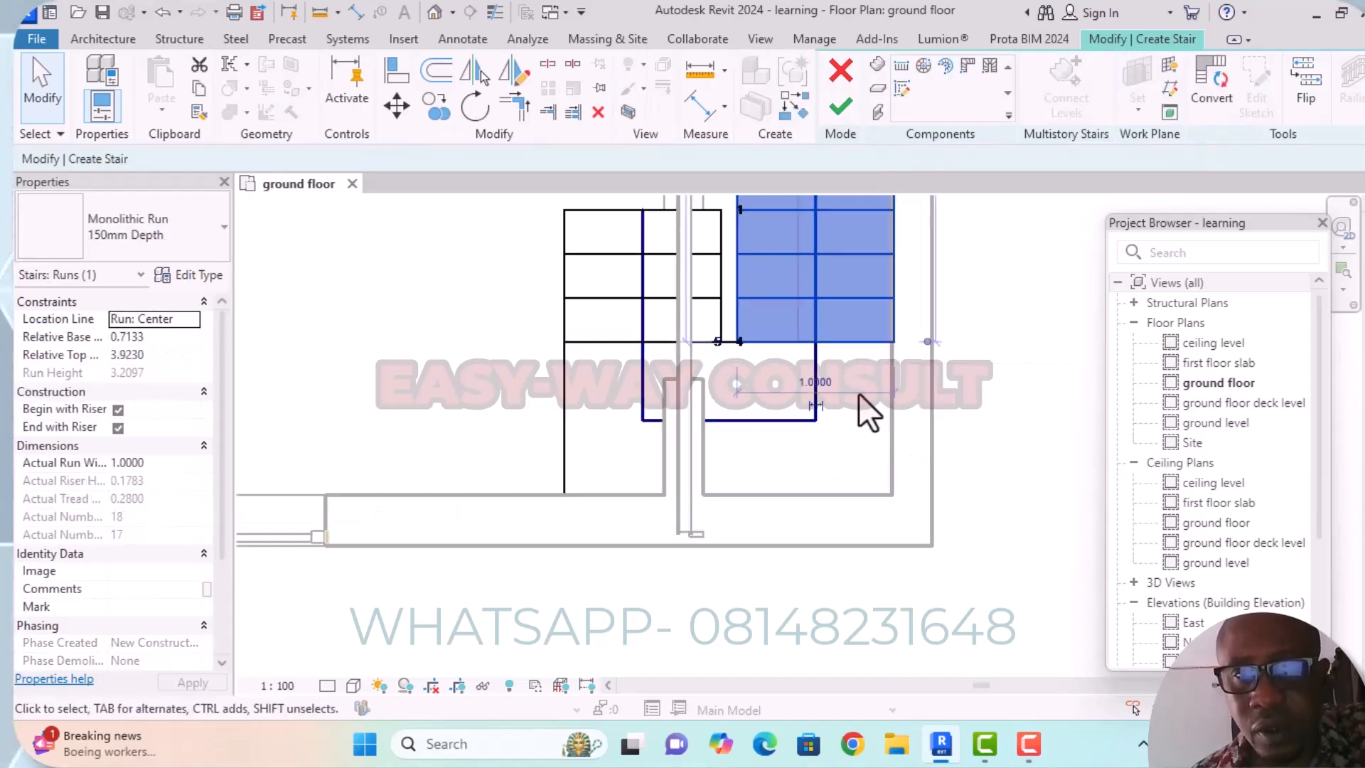
scroll(860, 398, "down", 3)
middle_click_drag(862, 411, 755, 498)
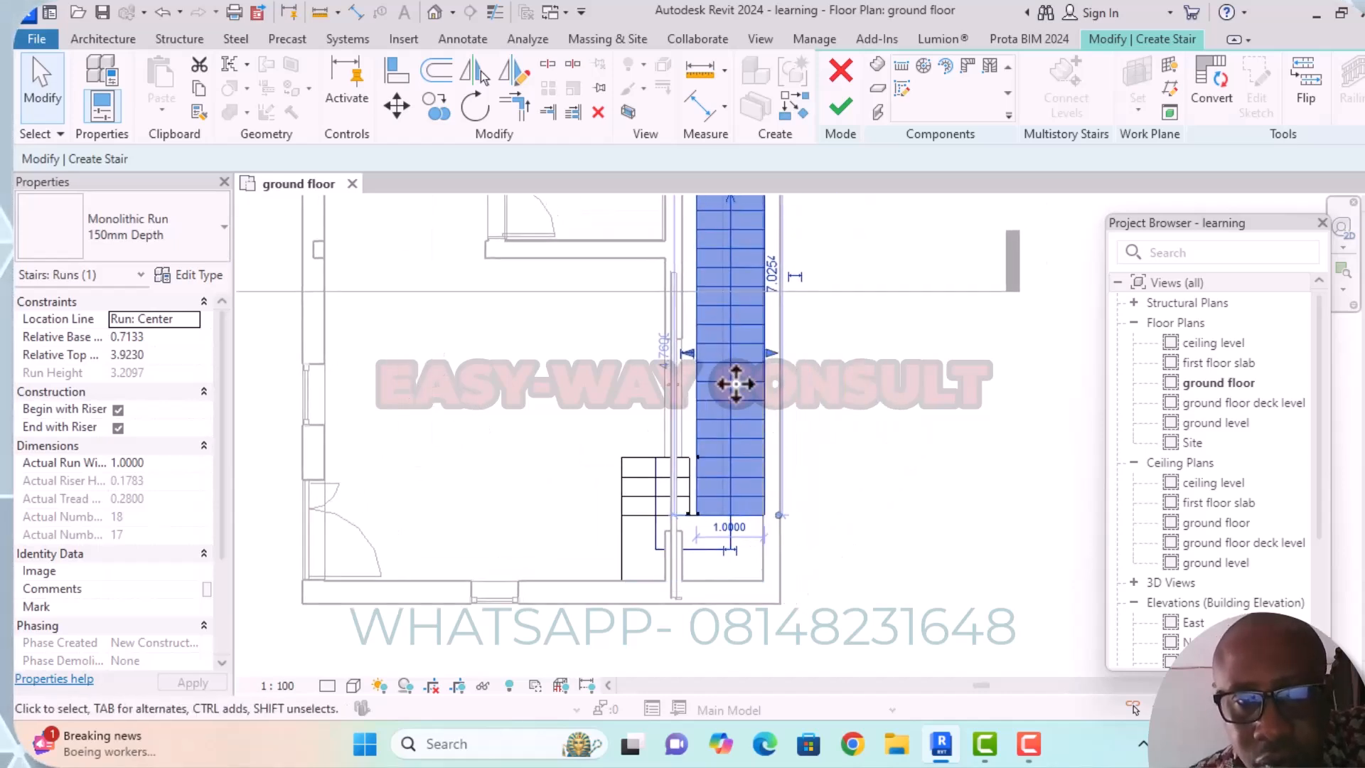
scroll(689, 356, "up", 2)
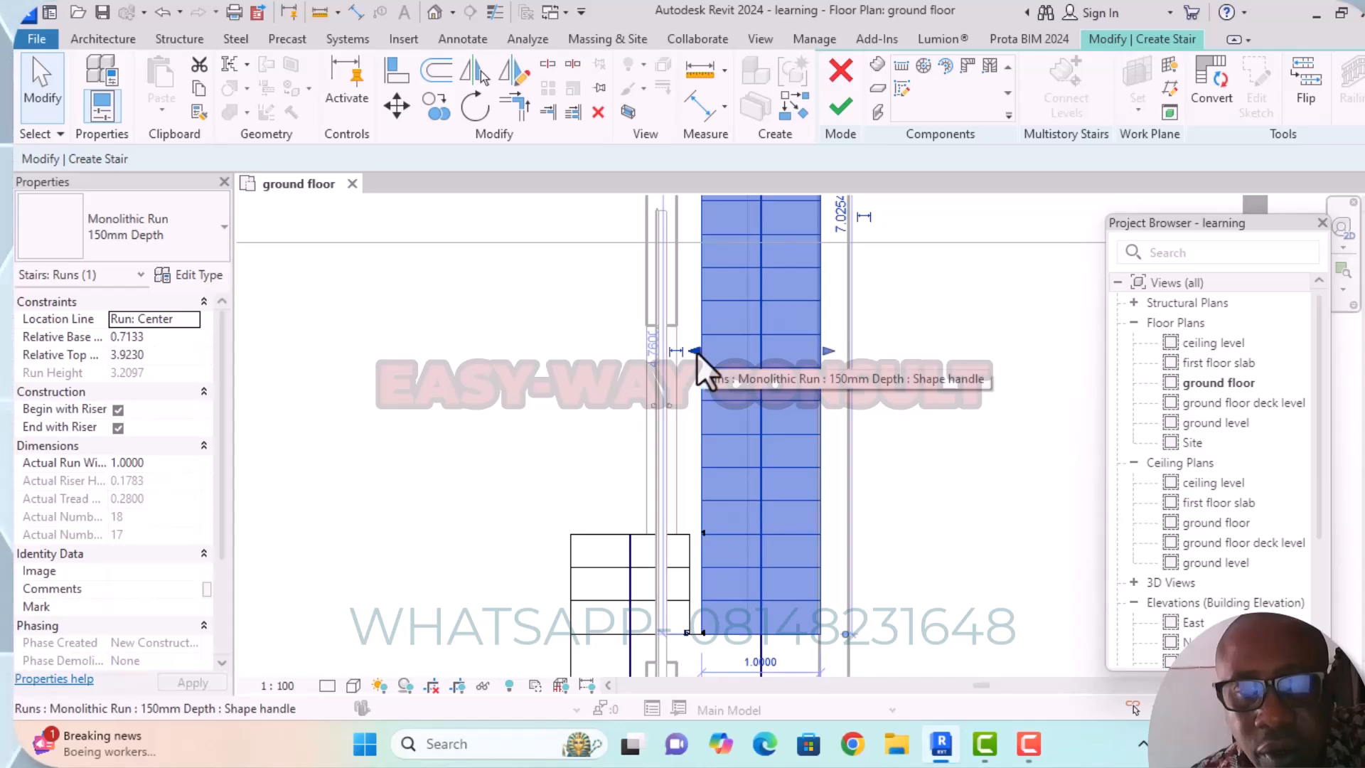
left_click_drag(693, 348, 750, 358)
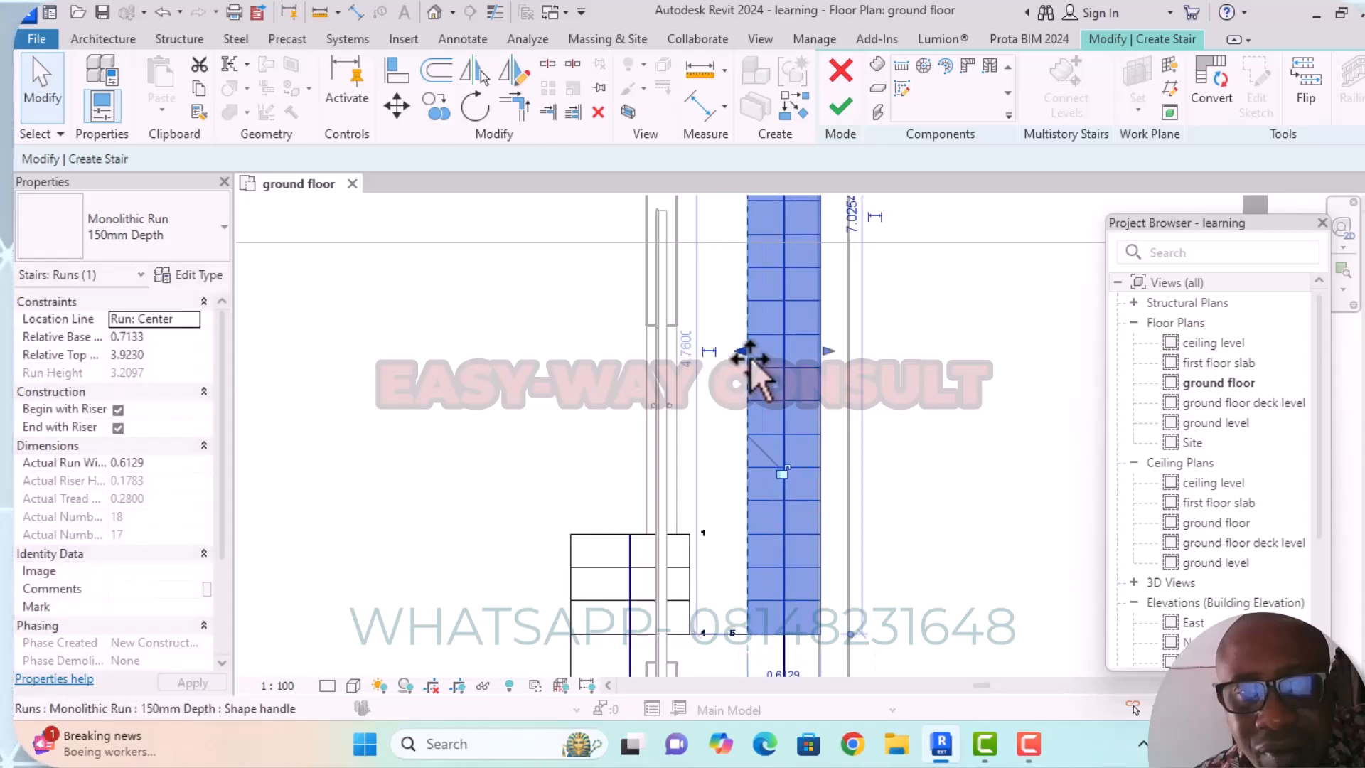
Extend the short run's east edge to the long run and pull its west edge in to the passage wall, making it 0.6 m wide.
scroll(882, 361, "down", 5)
middle_click_drag(925, 402, 839, 332)
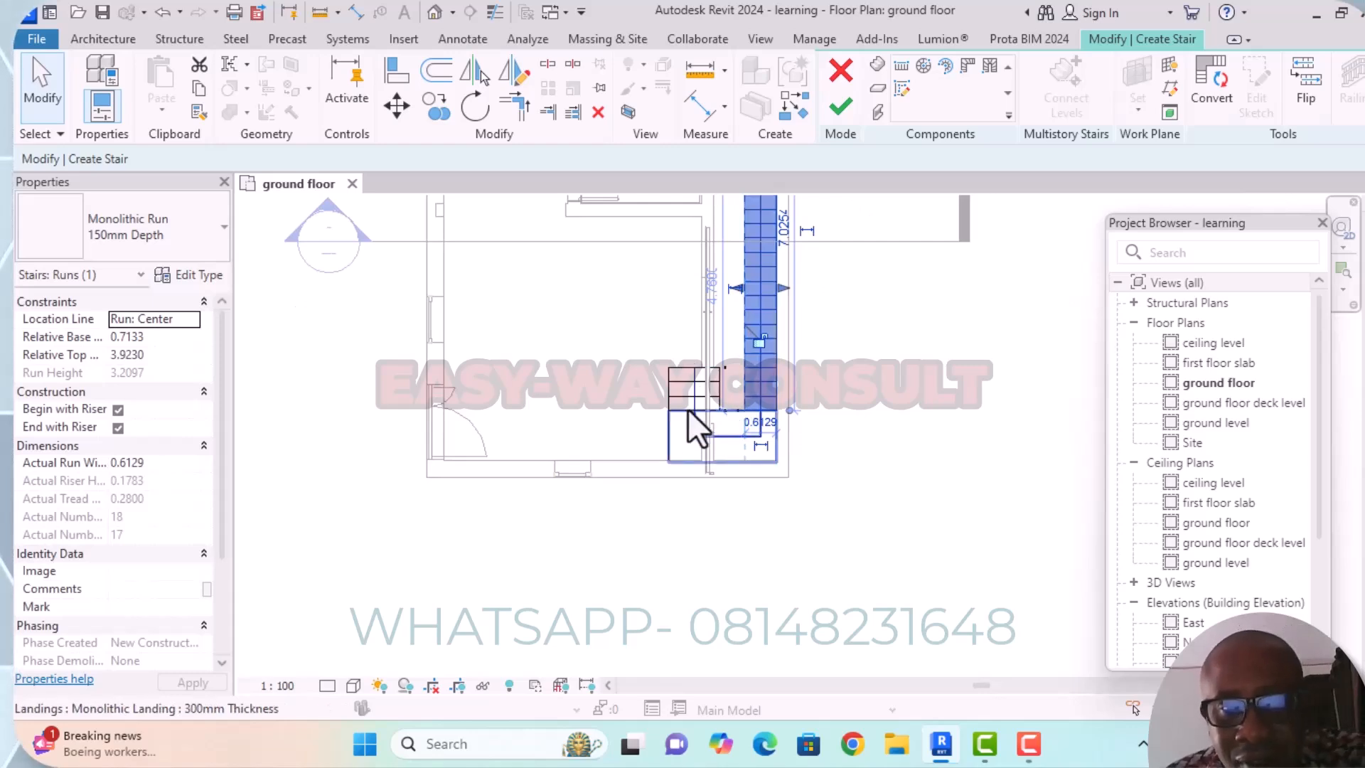
scroll(688, 411, "up", 3)
left_click(687, 334)
scroll(687, 334, "up", 1)
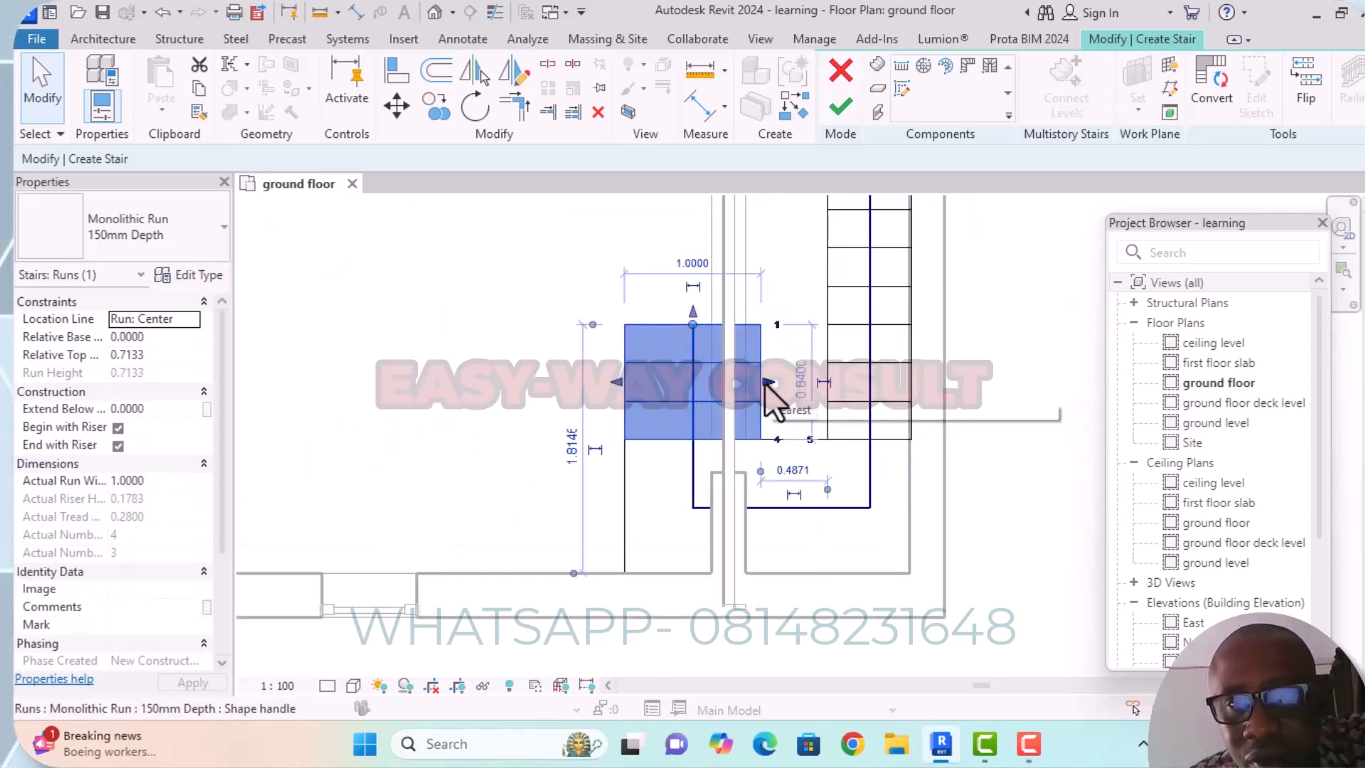
left_click_drag(766, 384, 824, 387)
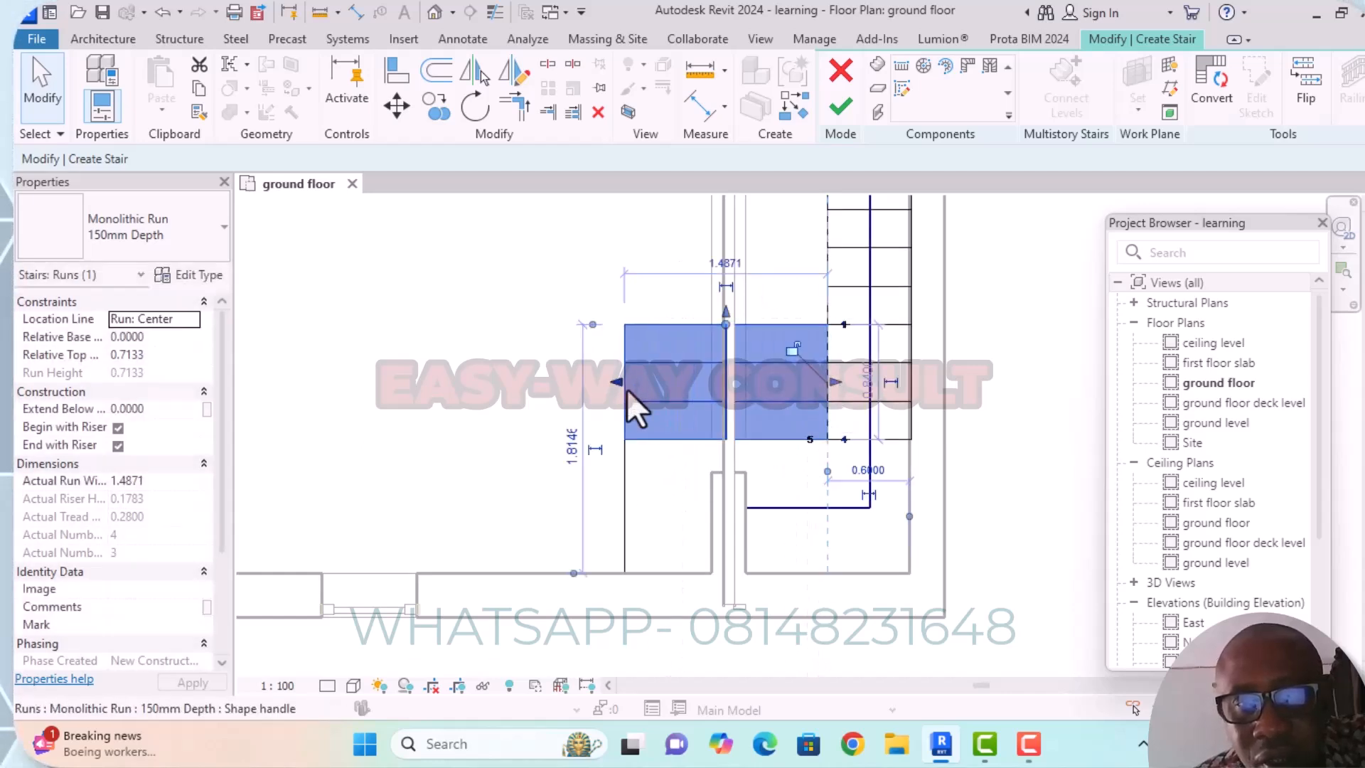
left_click_drag(617, 386, 740, 386)
scroll(756, 394, "up", 4)
scroll(739, 390, "down", 6)
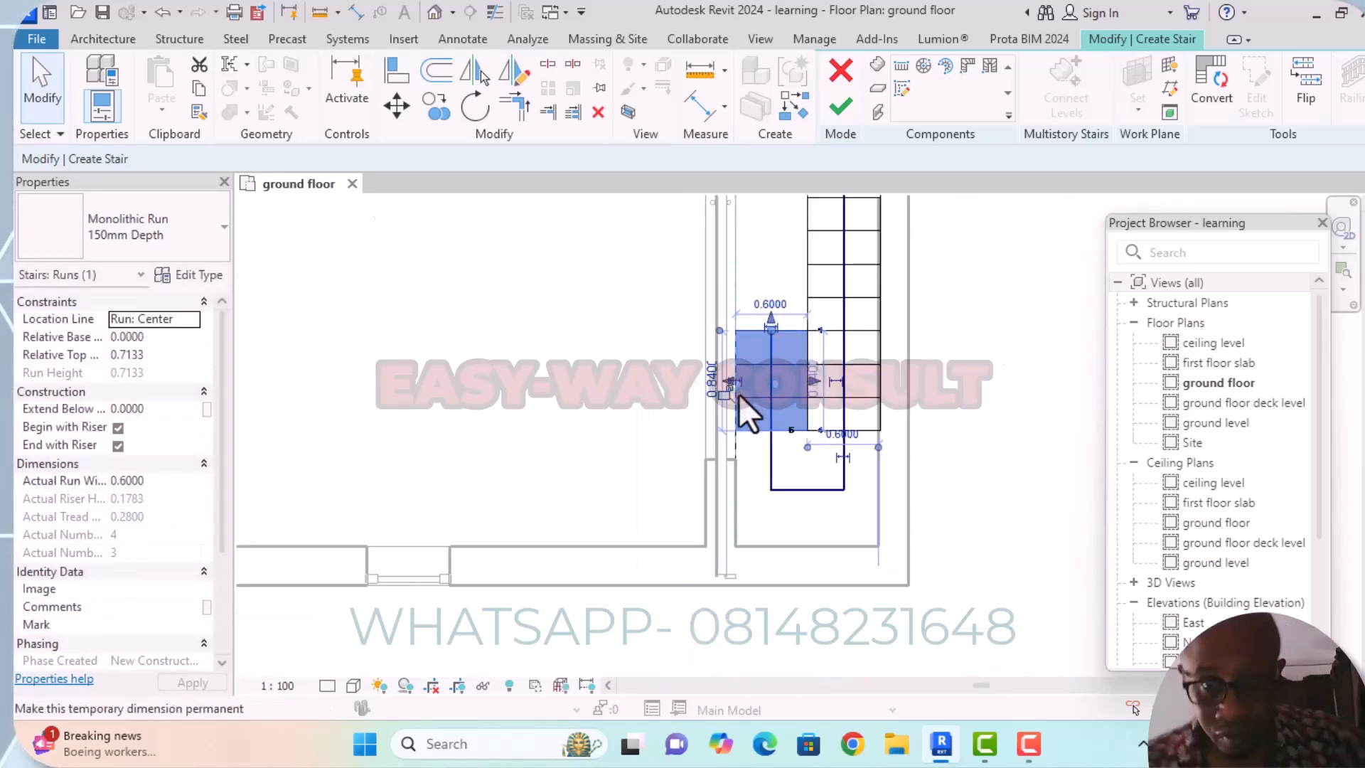
Review the resized stair along the full length of the passage, including its upper end near the north door.
scroll(839, 398, "down", 2)
middle_click_drag(839, 404, 840, 433)
scroll(800, 305, "up", 4)
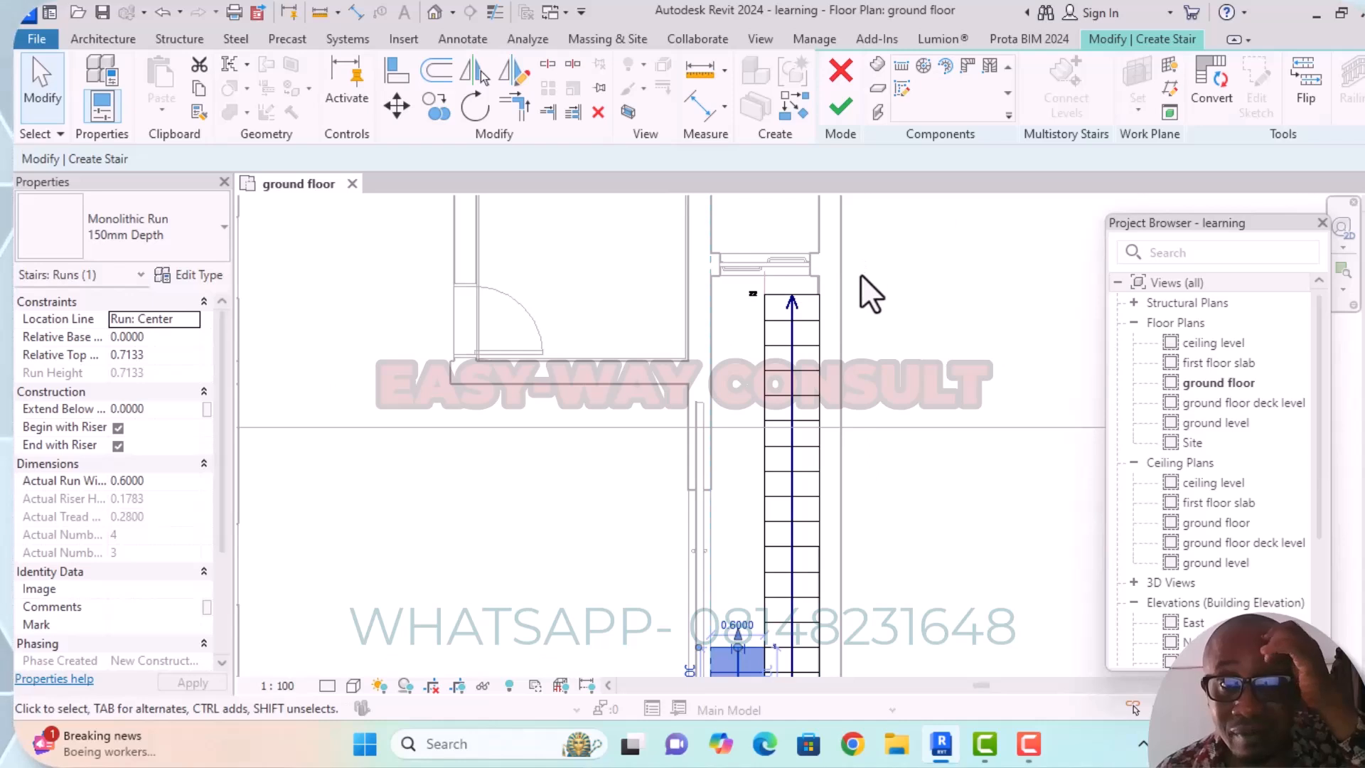
scroll(861, 277, "down", 3)
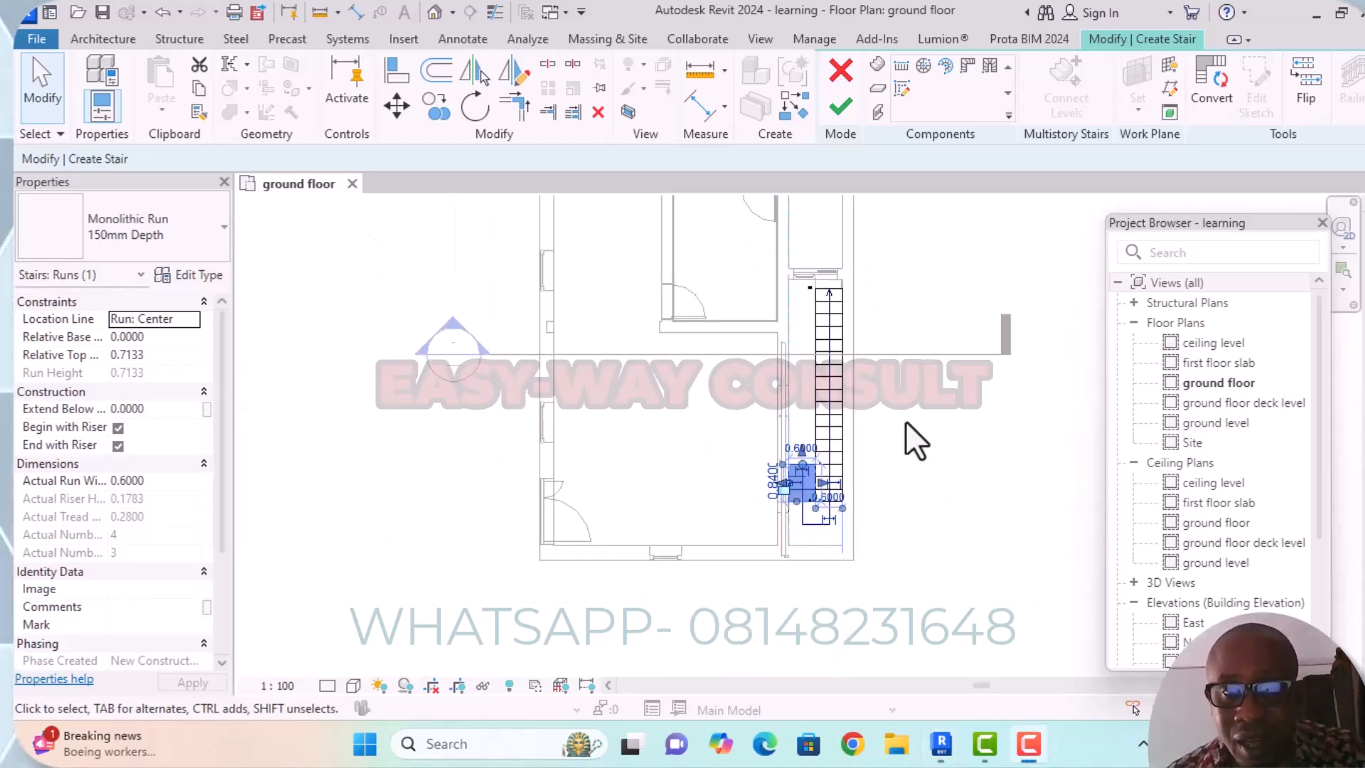
scroll(907, 416, "down", 2)
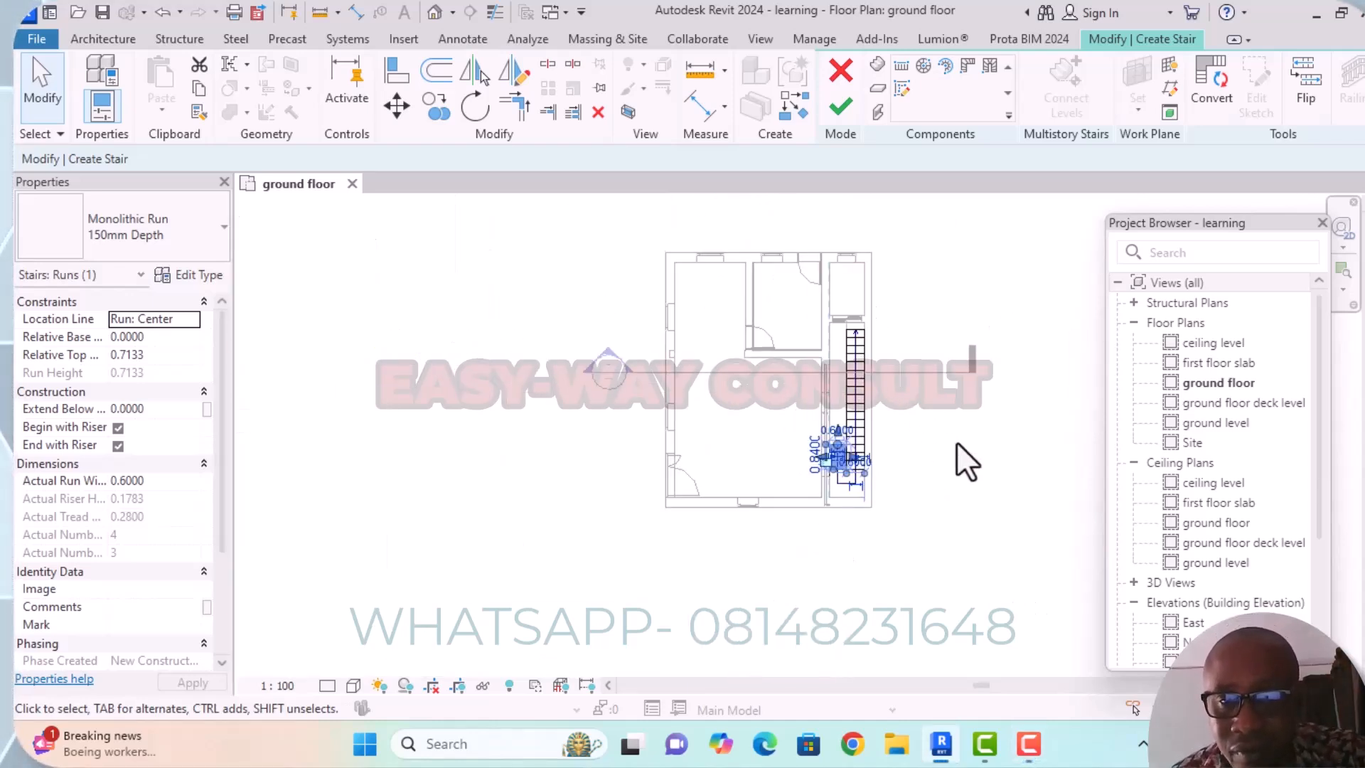
scroll(960, 451, "down", 1)
middle_click_drag(968, 463, 927, 408)
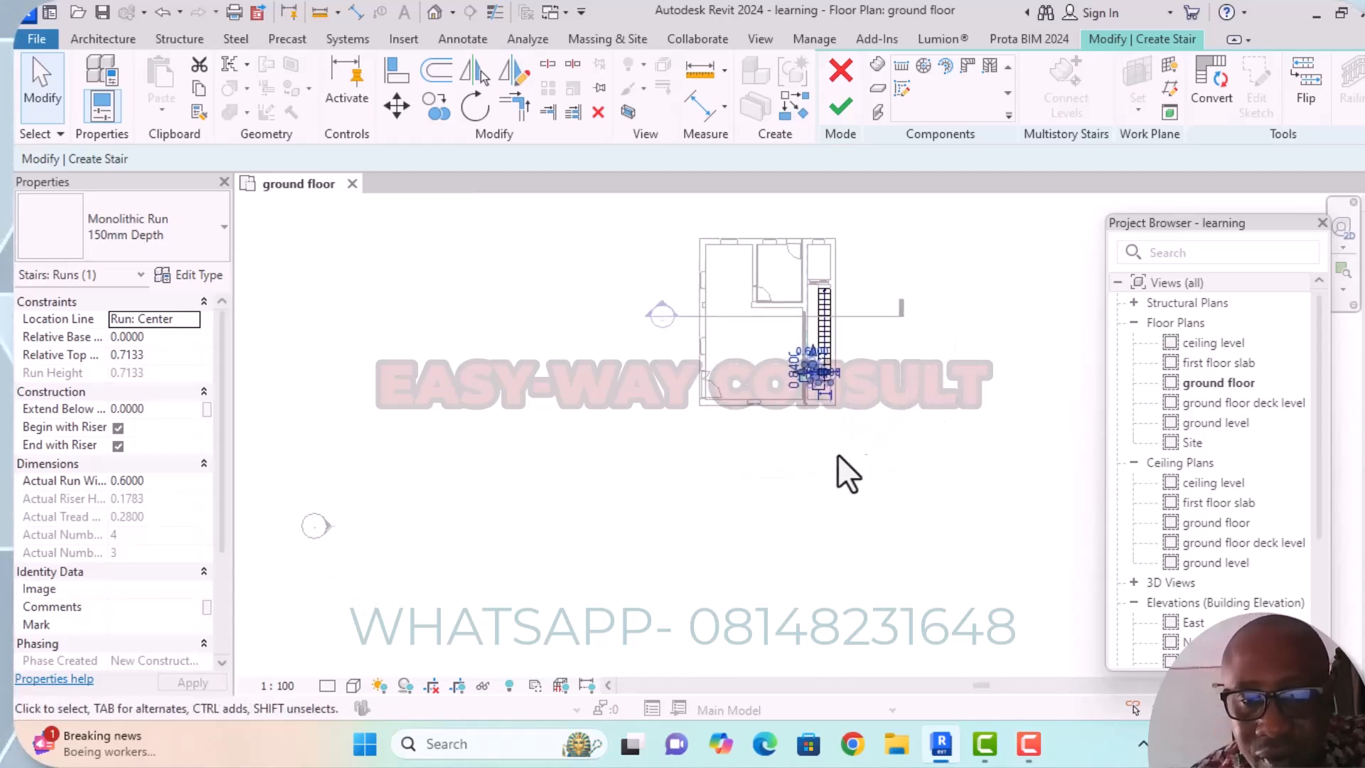
scroll(818, 352, "up", 7)
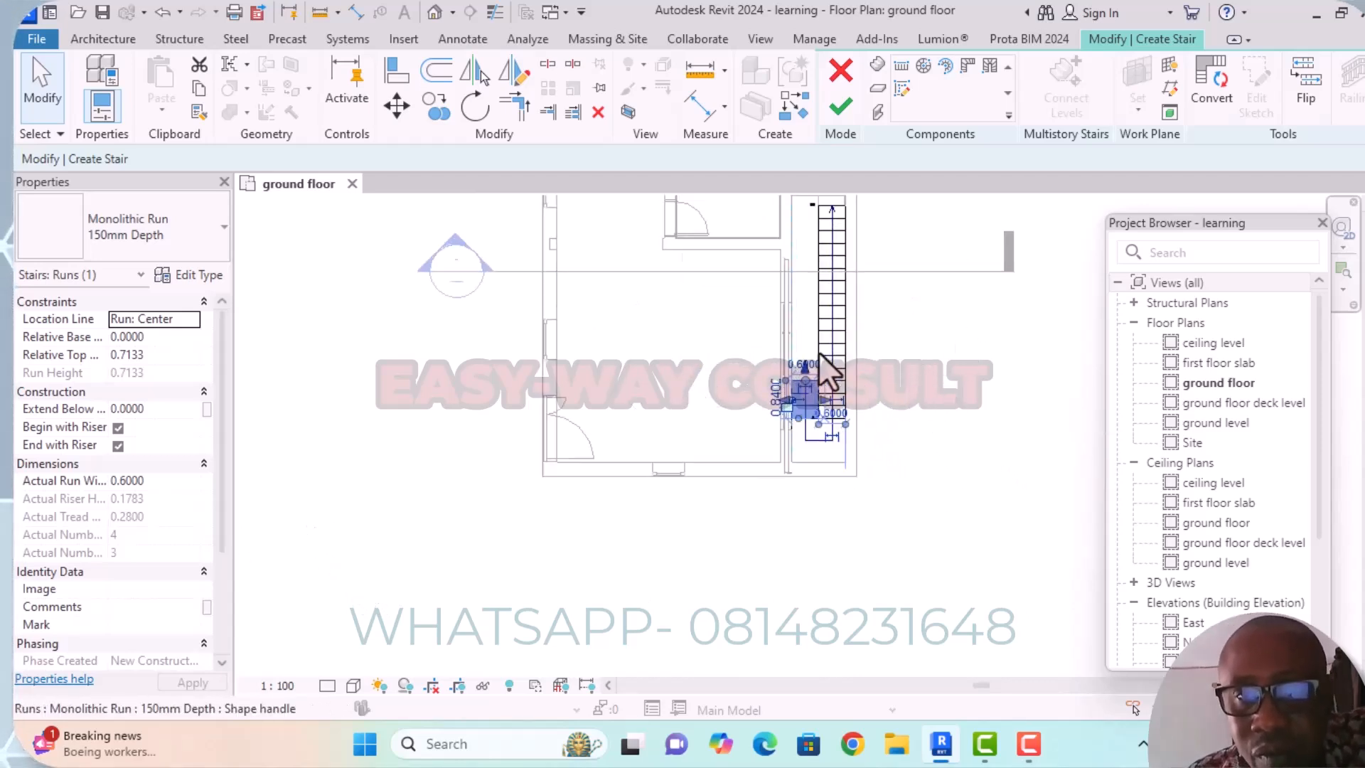
Narrow the stair's long run from its west edge to about 0.595 m wide.
left_click(979, 395)
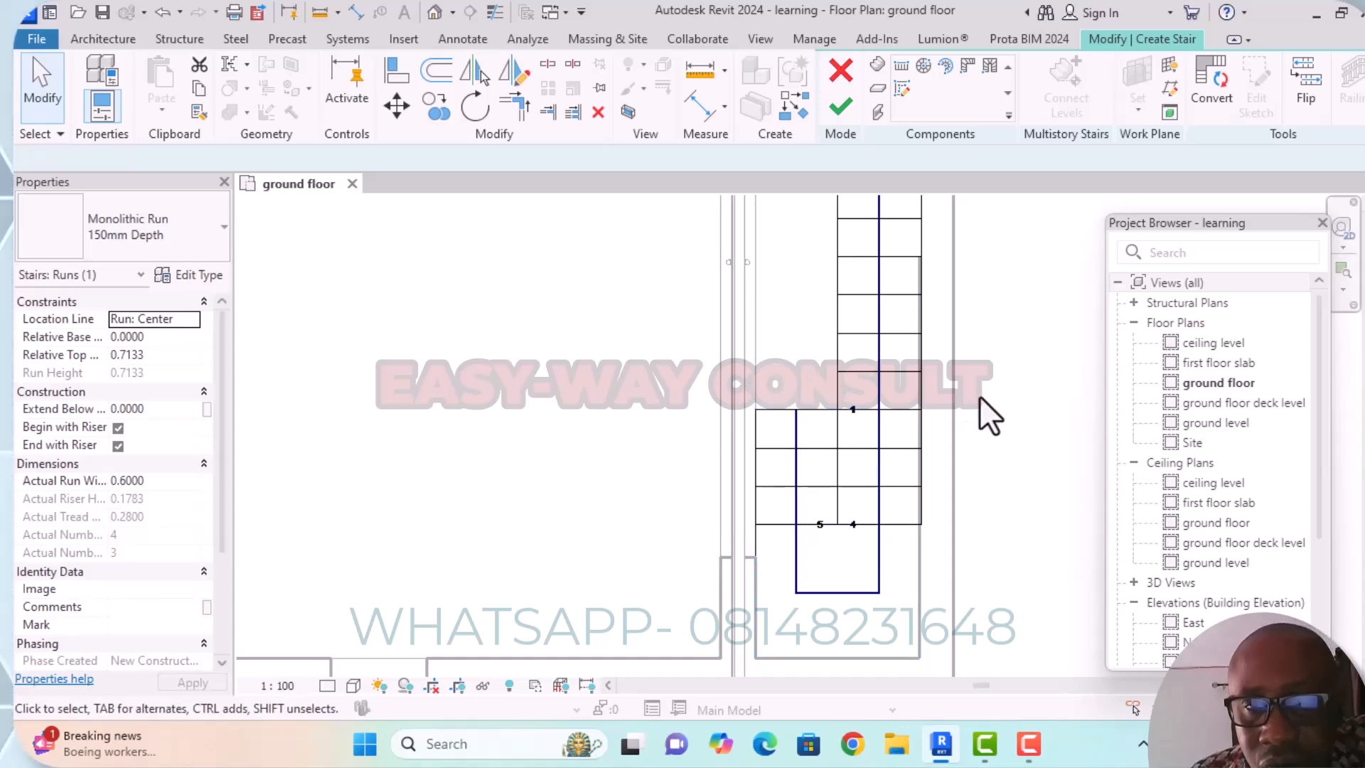
left_click(873, 407)
middle_click_drag(845, 448, 791, 490)
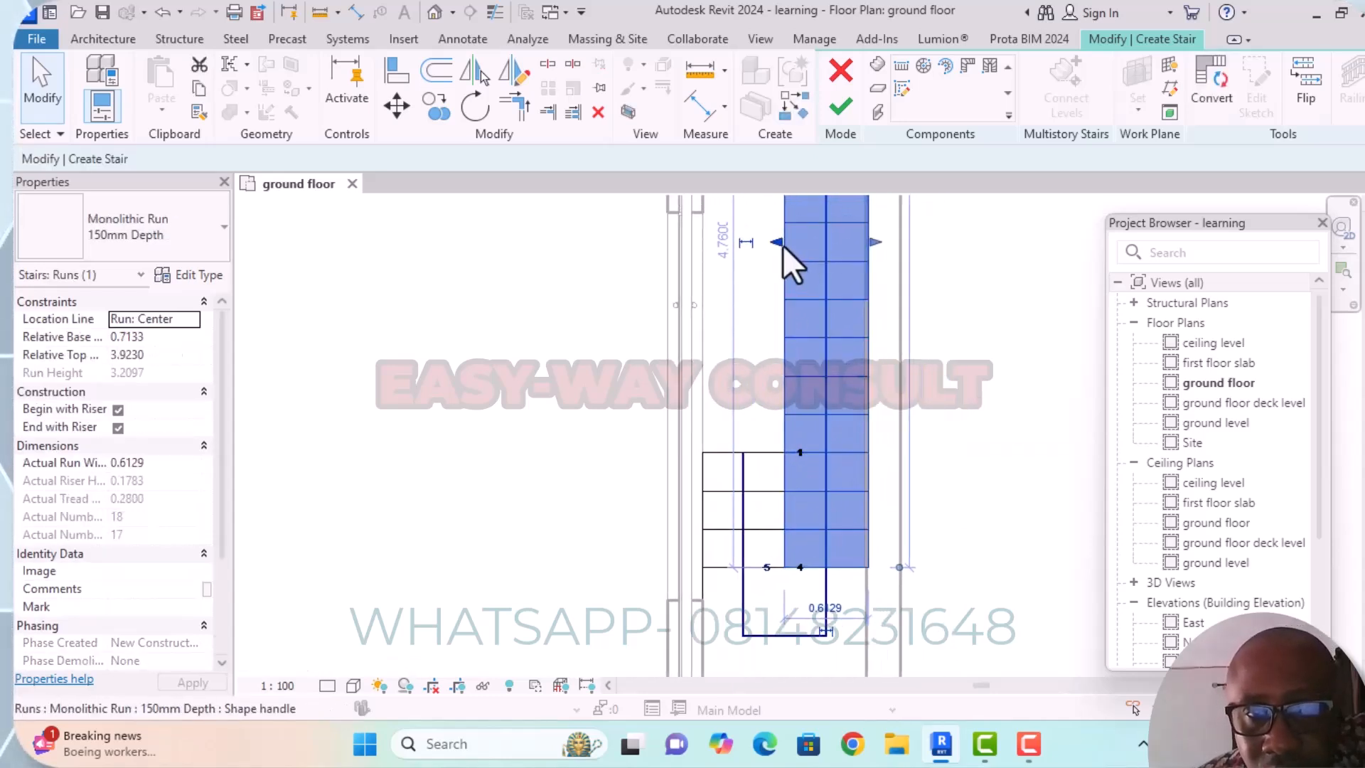
left_click_drag(778, 242, 799, 268)
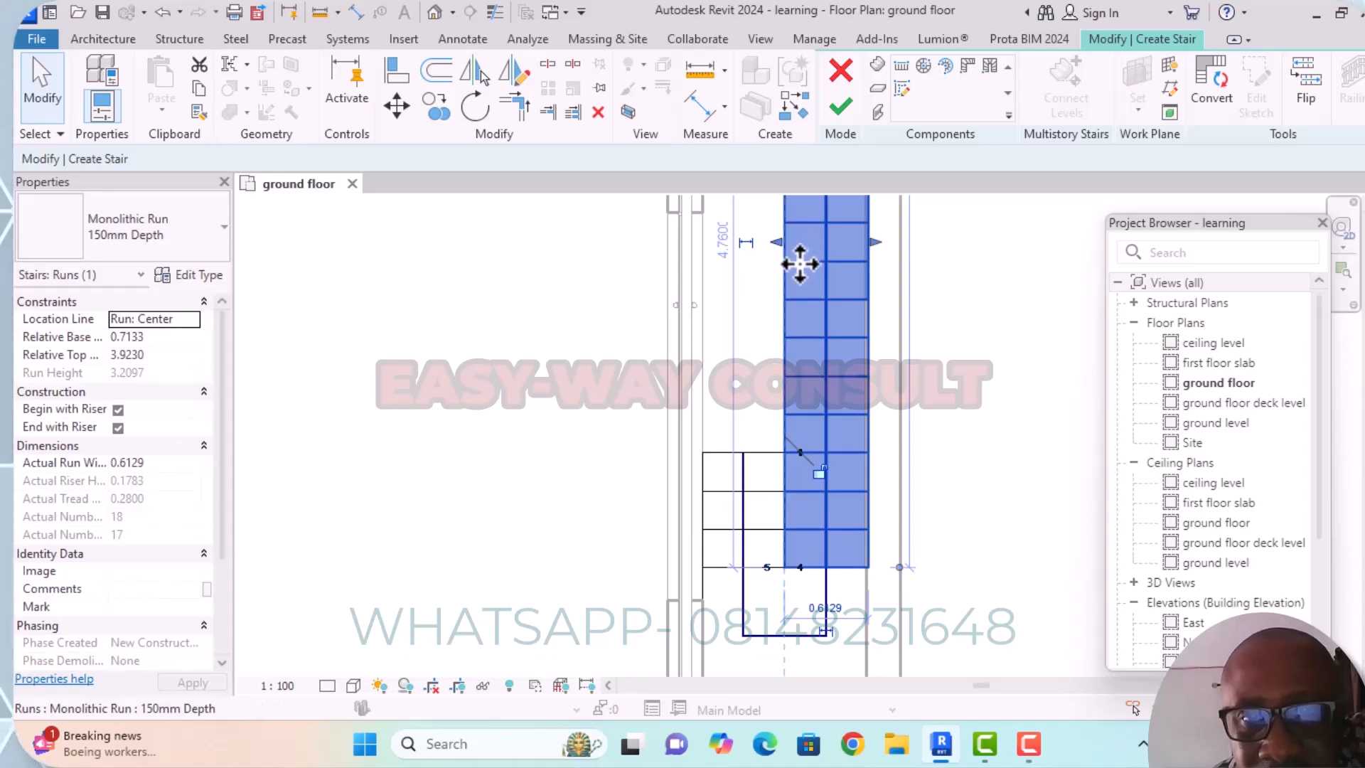
scroll(802, 244, "up", 5)
scroll(735, 319, "up", 5)
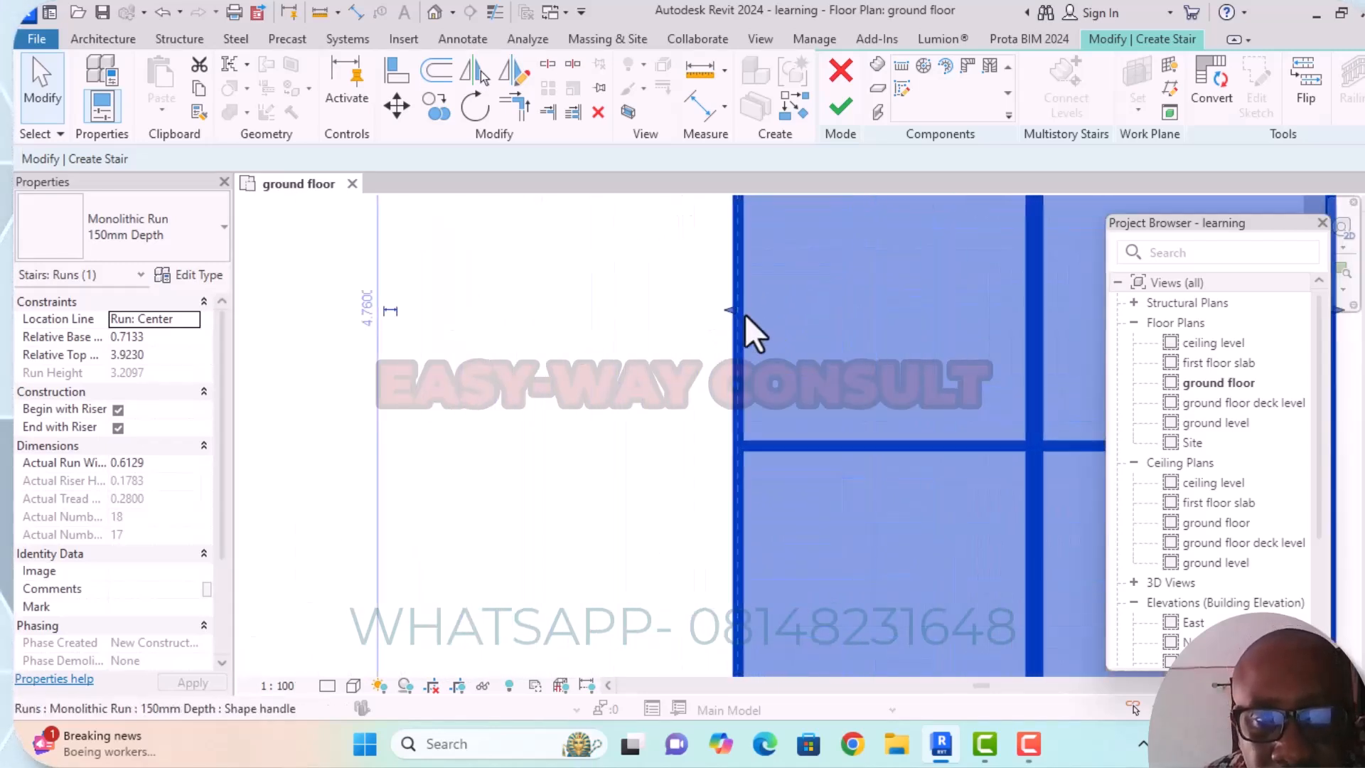
left_click_drag(734, 308, 757, 311)
scroll(670, 396, "down", 5)
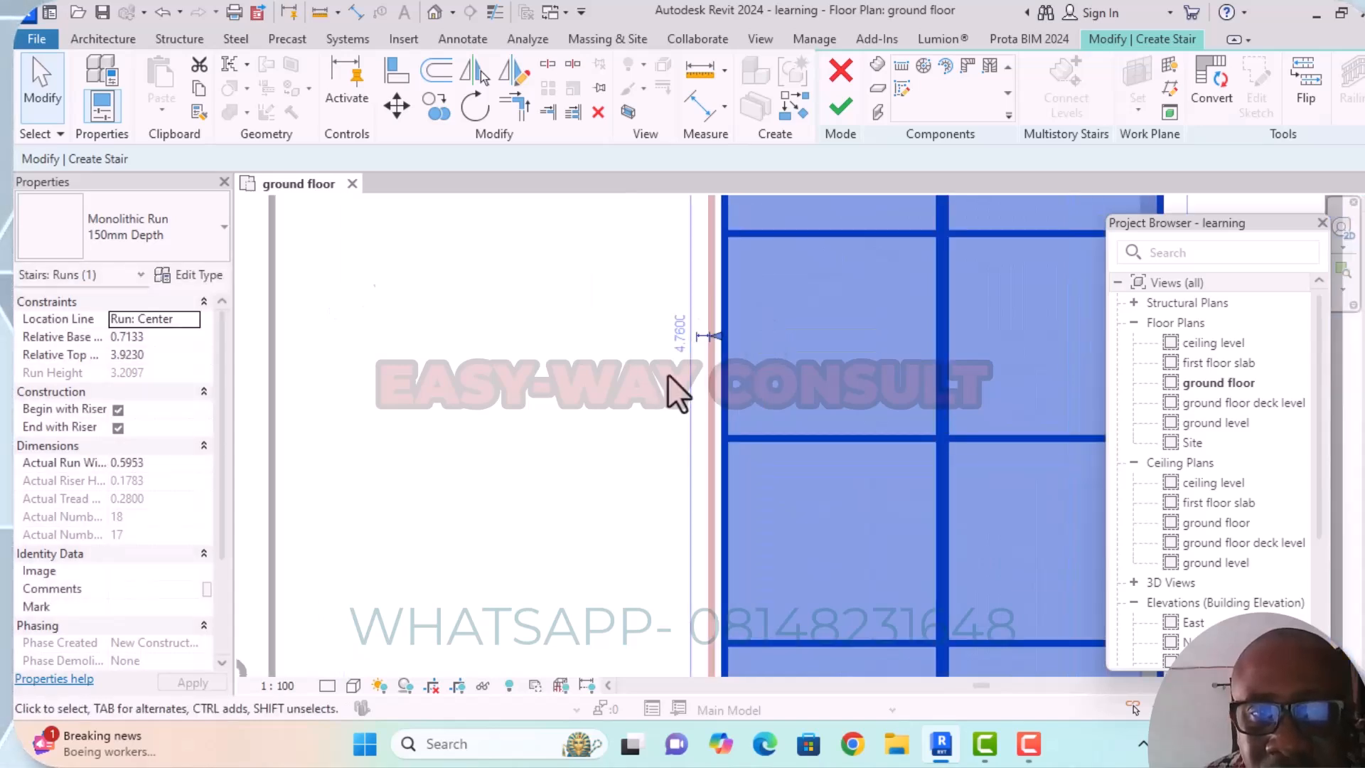
Pull the short run's east edge in from the long run, making the short run about 0.576 m wide.
scroll(740, 386, "up", 4)
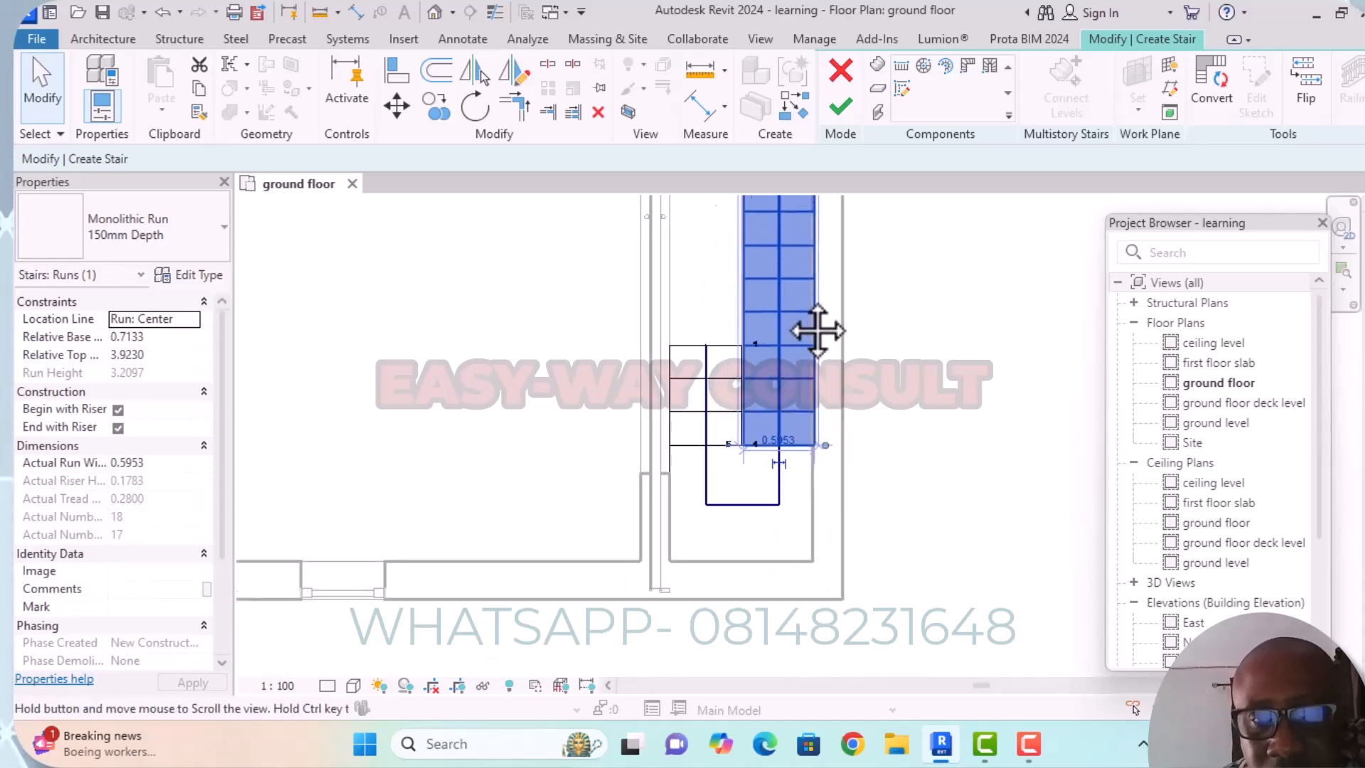
scroll(743, 377, "up", 3)
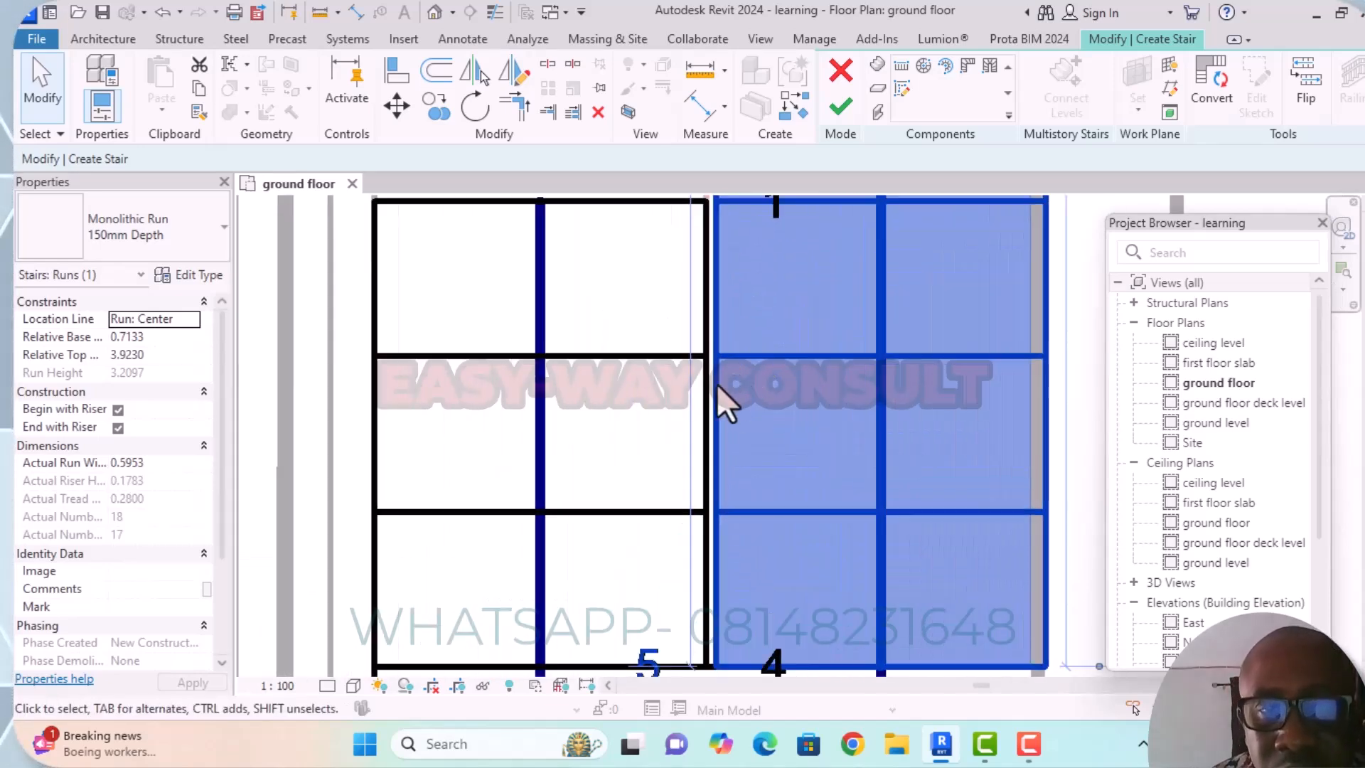
left_click(706, 386)
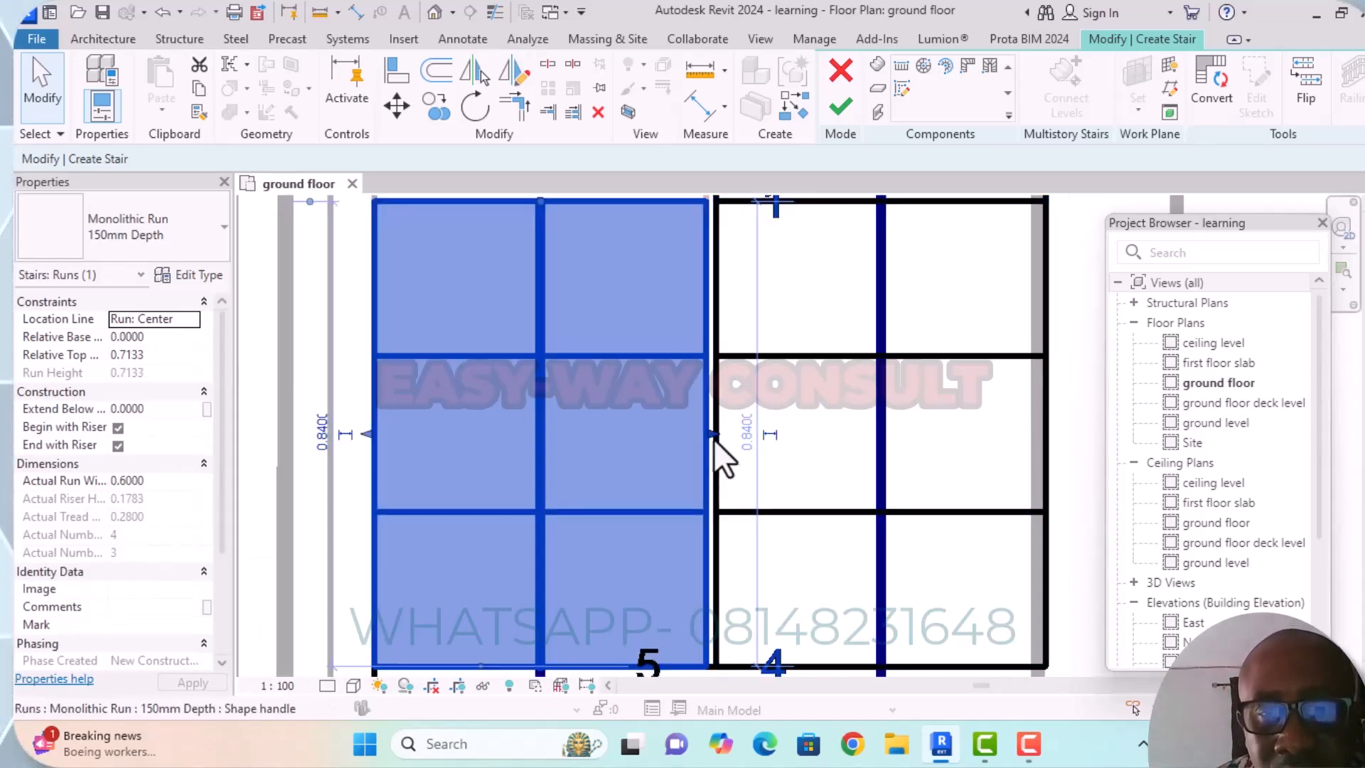
left_click_drag(710, 432, 695, 432)
scroll(809, 422, "down", 4)
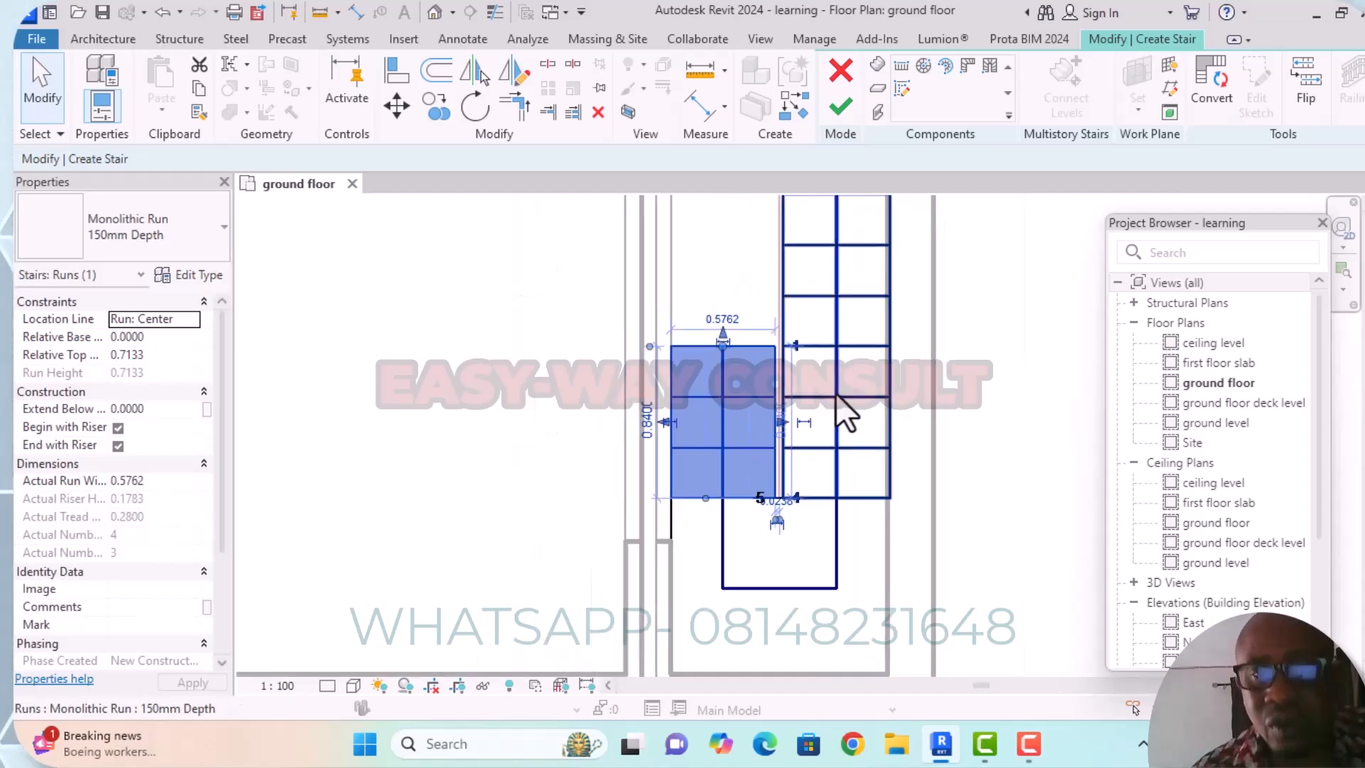
scroll(807, 348, "down", 5)
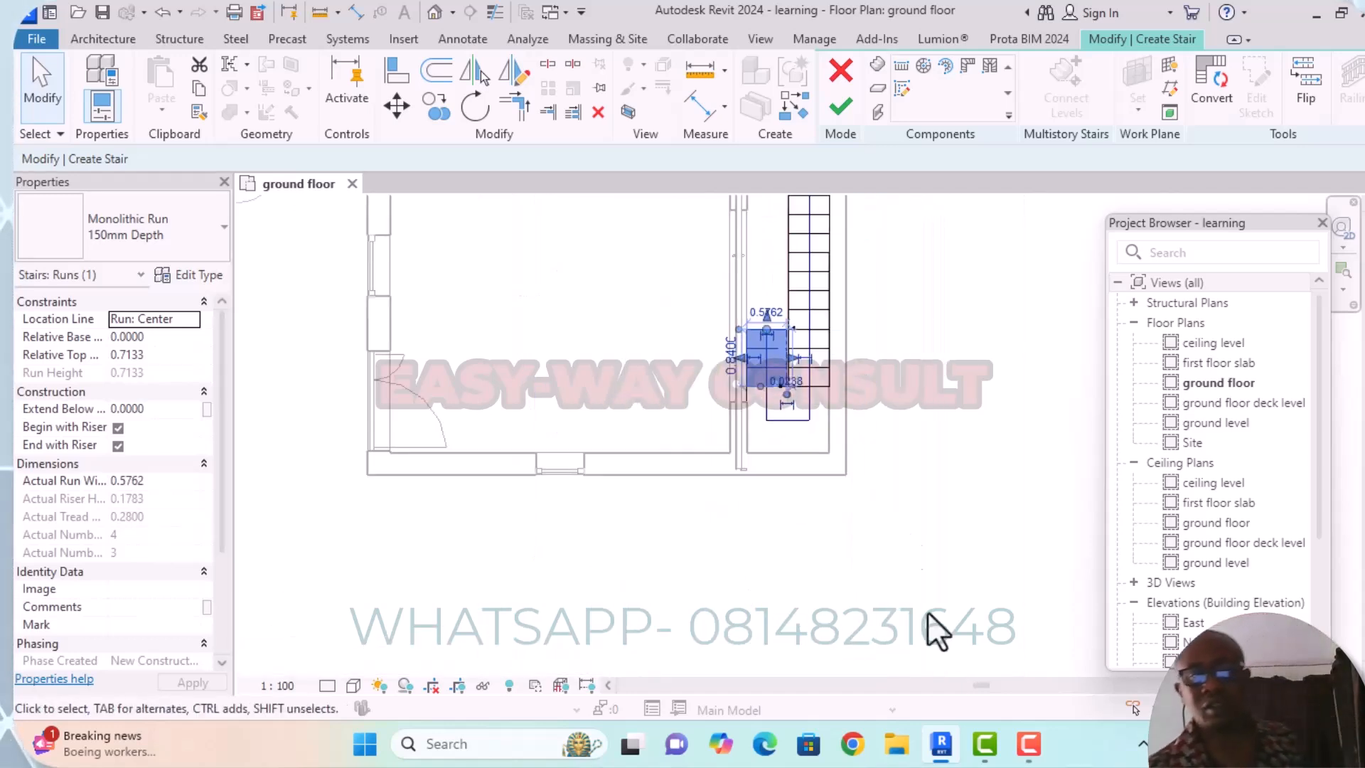
Finish the stair edit and check the separated runs and landing in the ground floor plan.
left_click(951, 313)
scroll(917, 354, "down", 2)
middle_click_drag(949, 389, 919, 497)
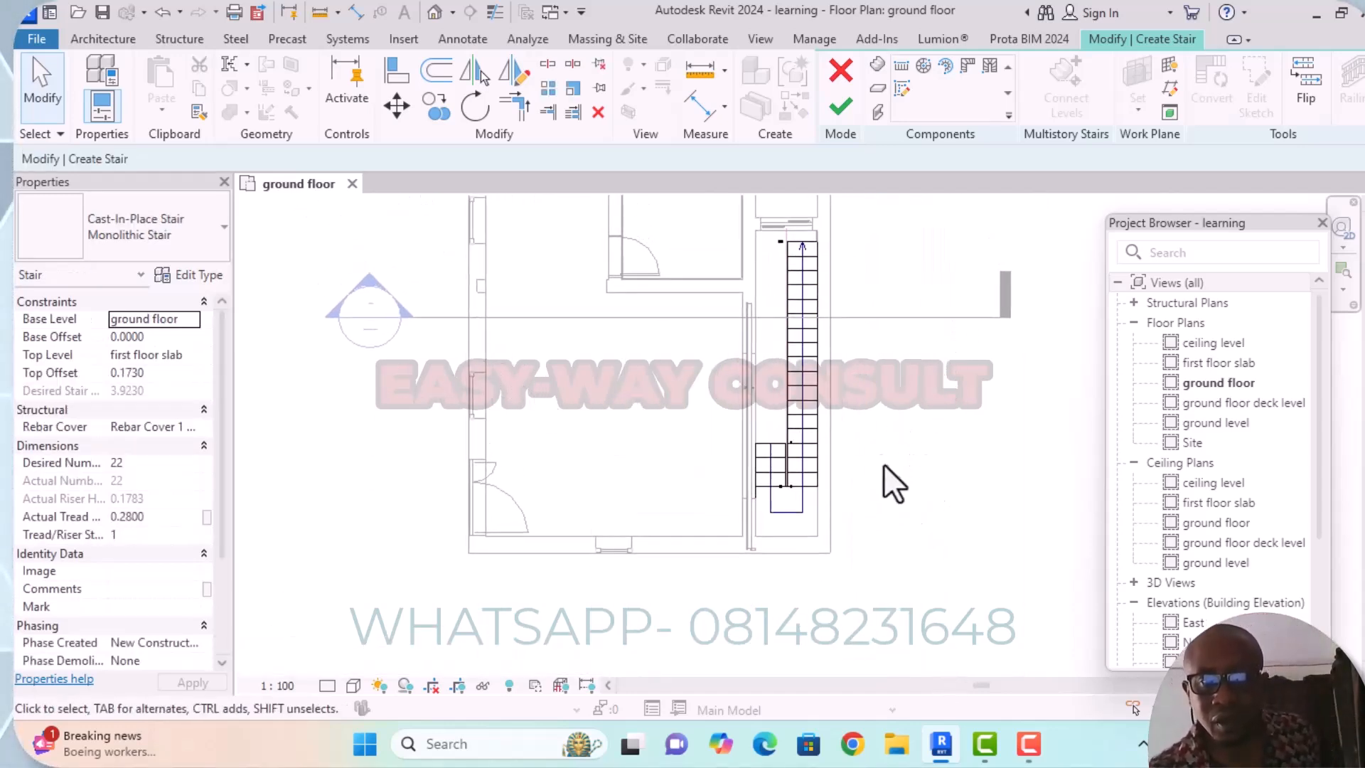
scroll(874, 429, "down", 1)
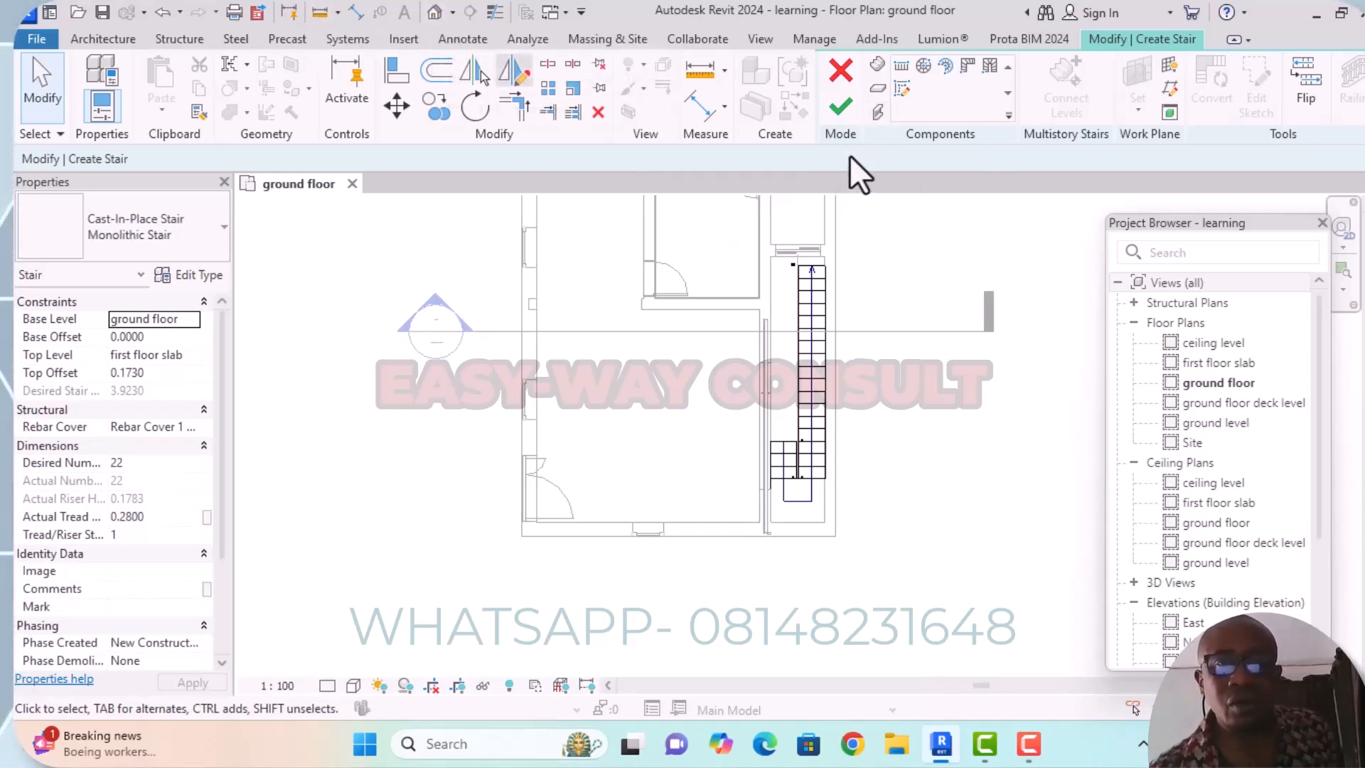
left_click(843, 108)
middle_click_drag(921, 440, 902, 373)
scroll(776, 390, "up", 1)
scroll(776, 389, "up", 4)
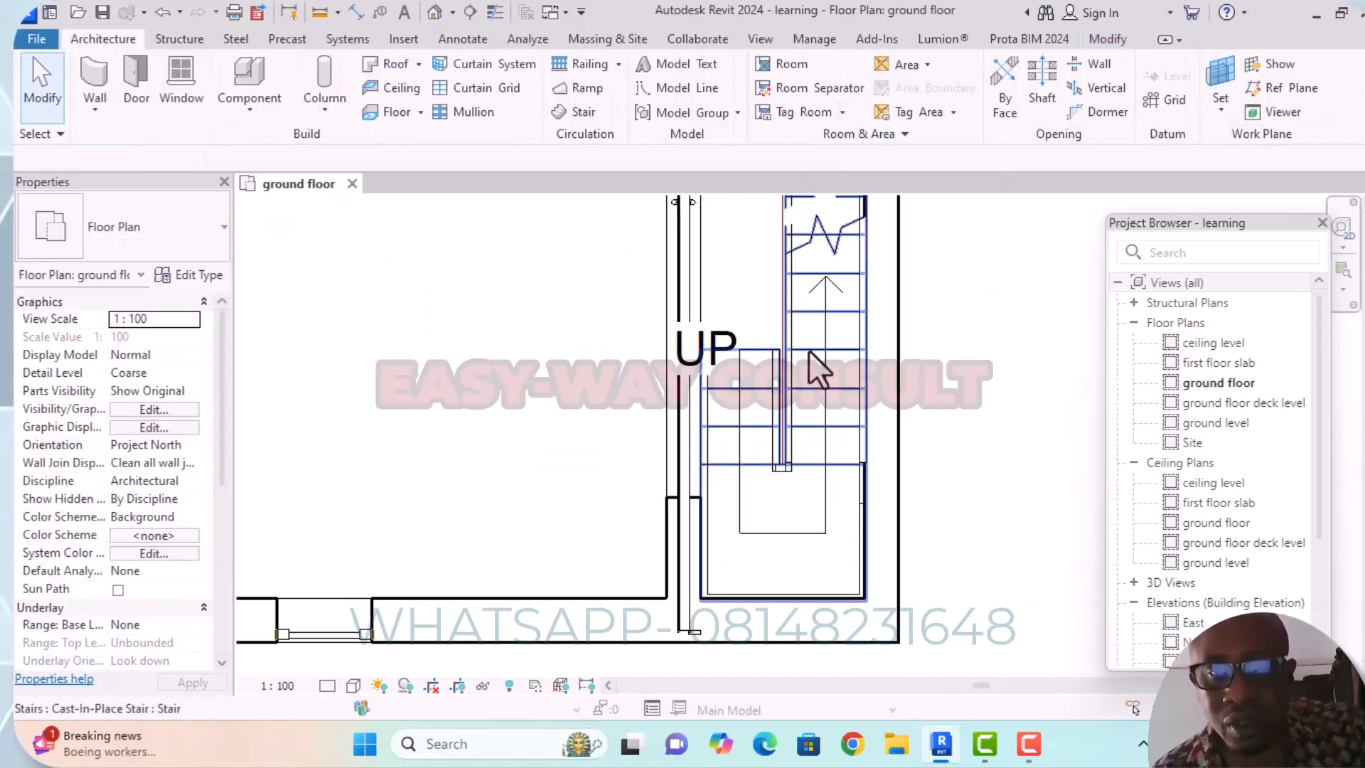
scroll(808, 349, "down", 4)
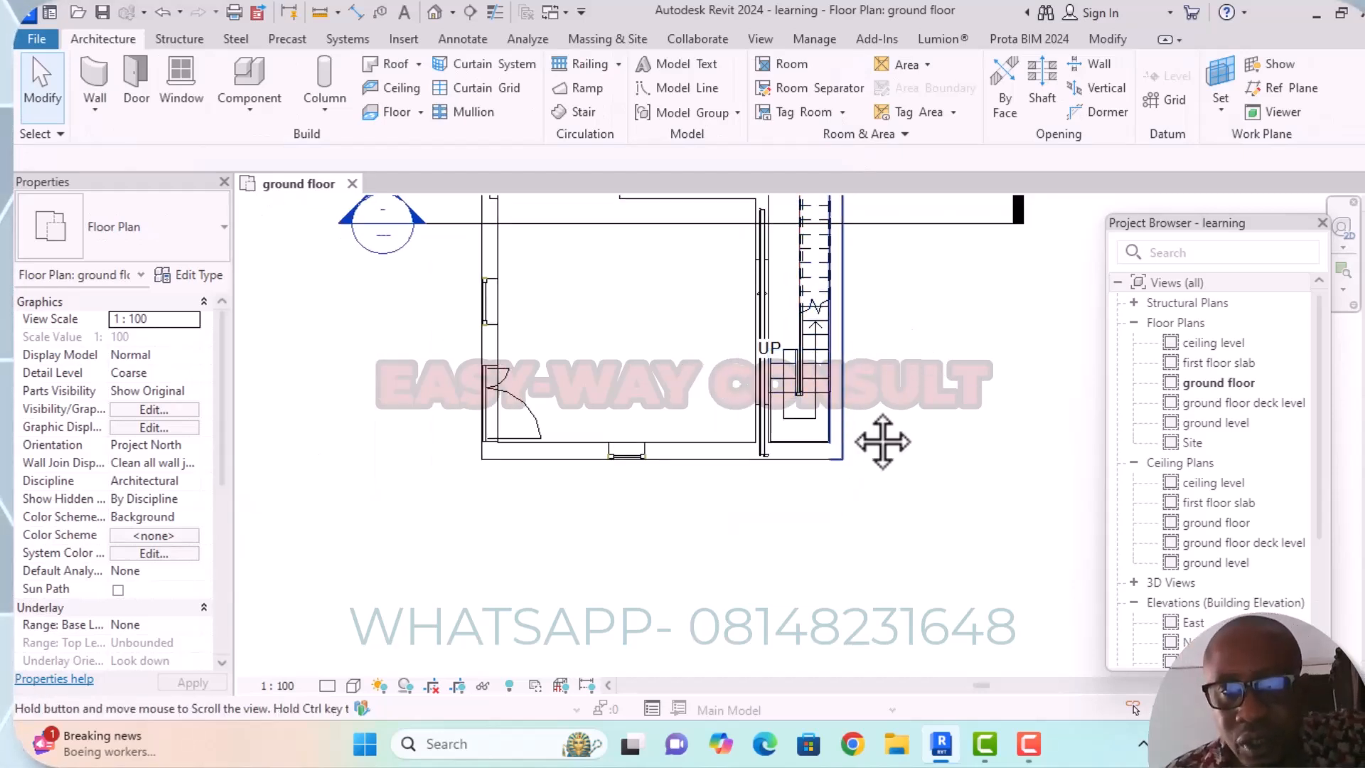
middle_click_drag(847, 407, 814, 463)
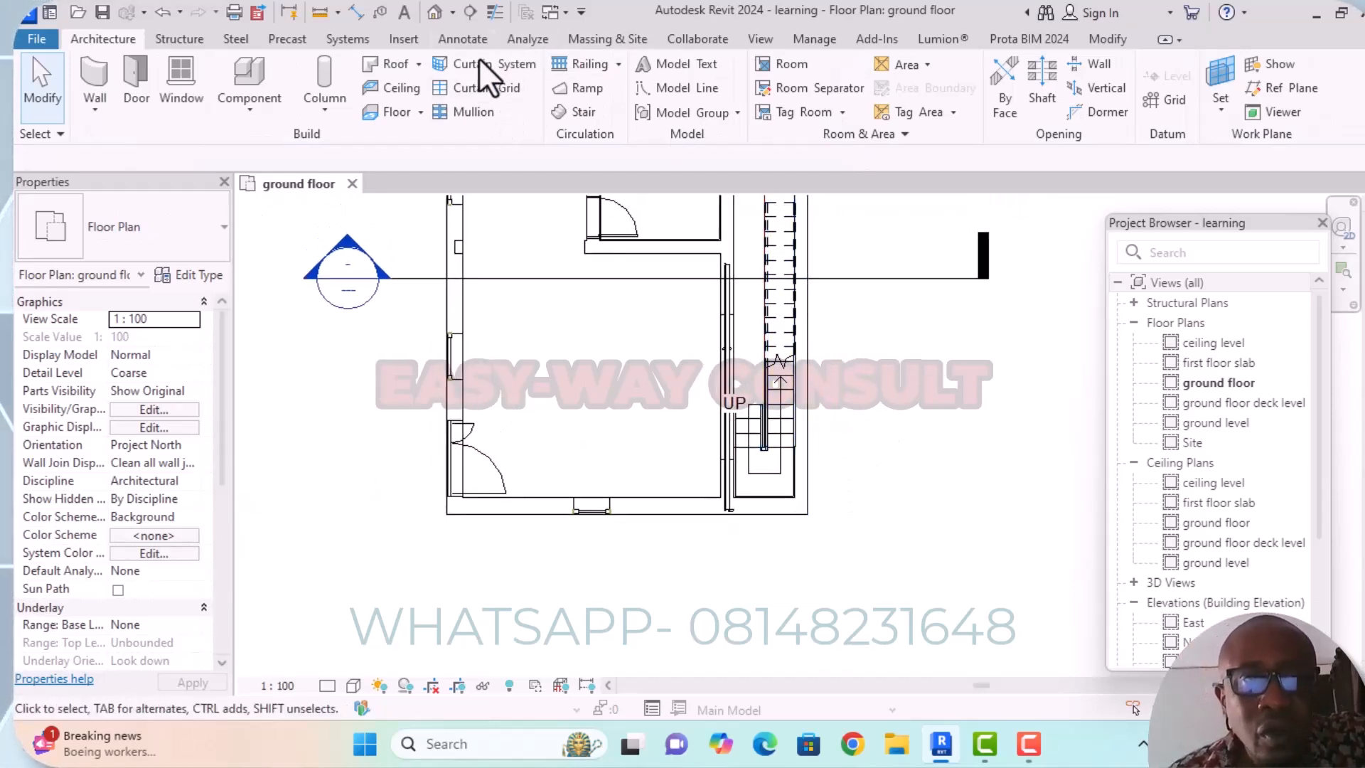
Open the default 3D view and examine the stair's treads and railings between the passage walls.
left_click(435, 13)
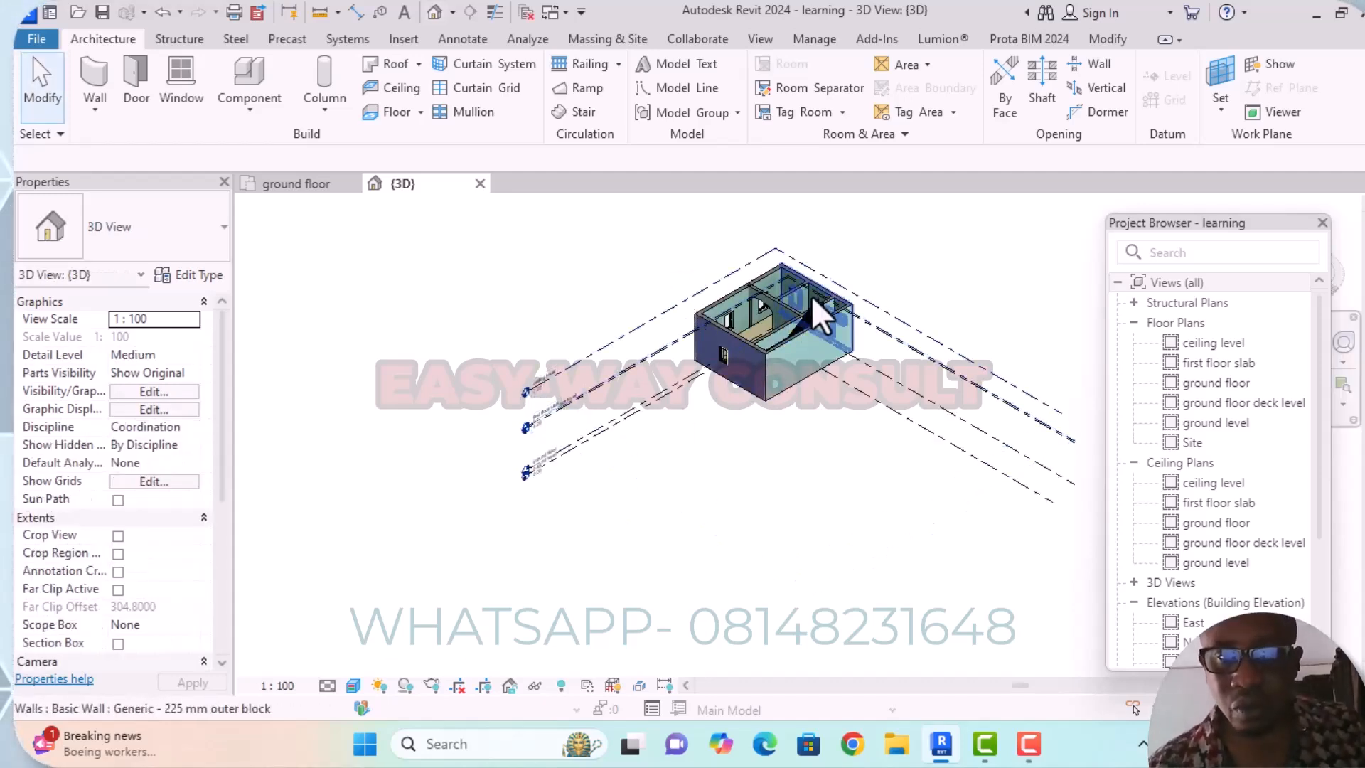
scroll(813, 334, "up", 5)
scroll(816, 343, "up", 5)
scroll(782, 412, "down", 5)
middle_click_drag(755, 426, 935, 432, "shift")
scroll(806, 455, "up", 3)
scroll(806, 455, "down", 2)
middle_click_drag(486, 447, 801, 427, "shift")
scroll(651, 406, "up", 6)
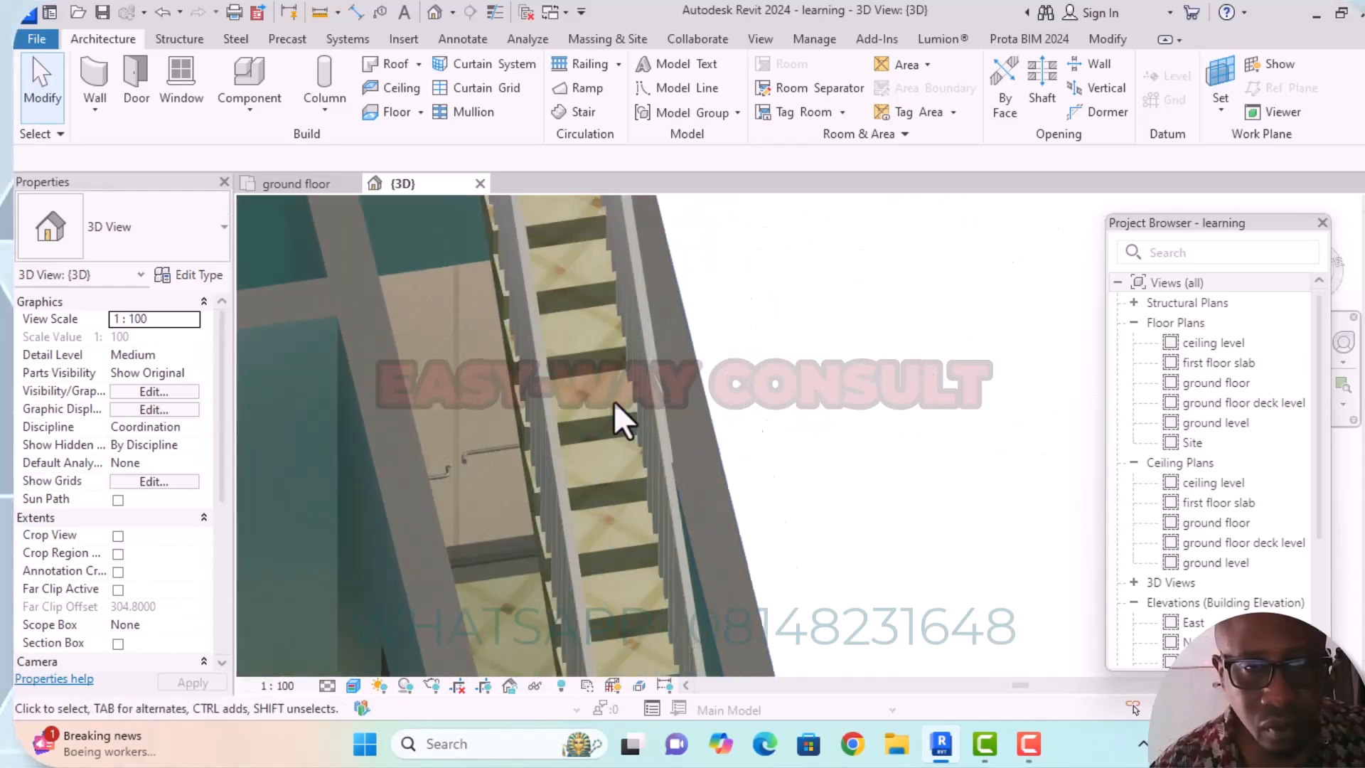
scroll(625, 398, "up", 2)
scroll(641, 389, "down", 3)
middle_click_drag(684, 439, 889, 227, "shift")
scroll(583, 457, "up", 3)
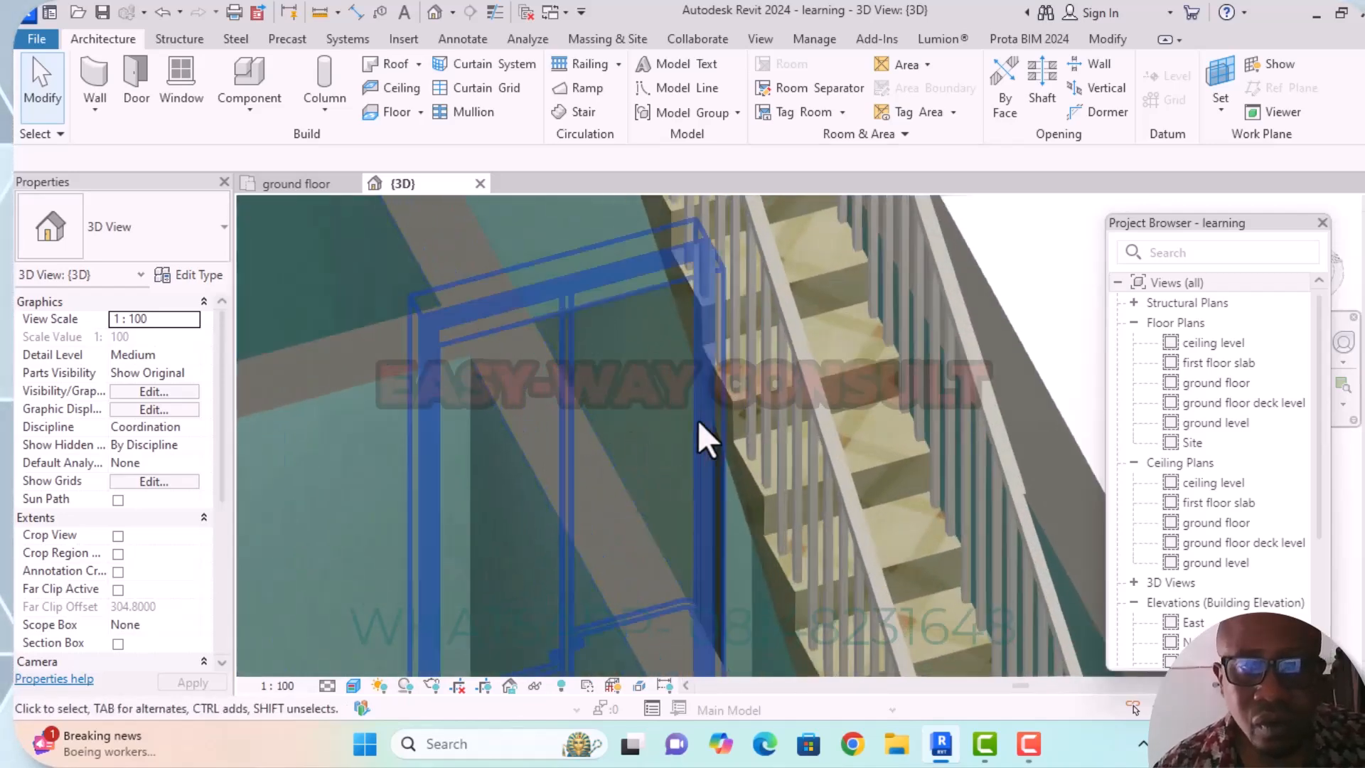
scroll(882, 360, "down", 2)
scroll(881, 360, "down", 3)
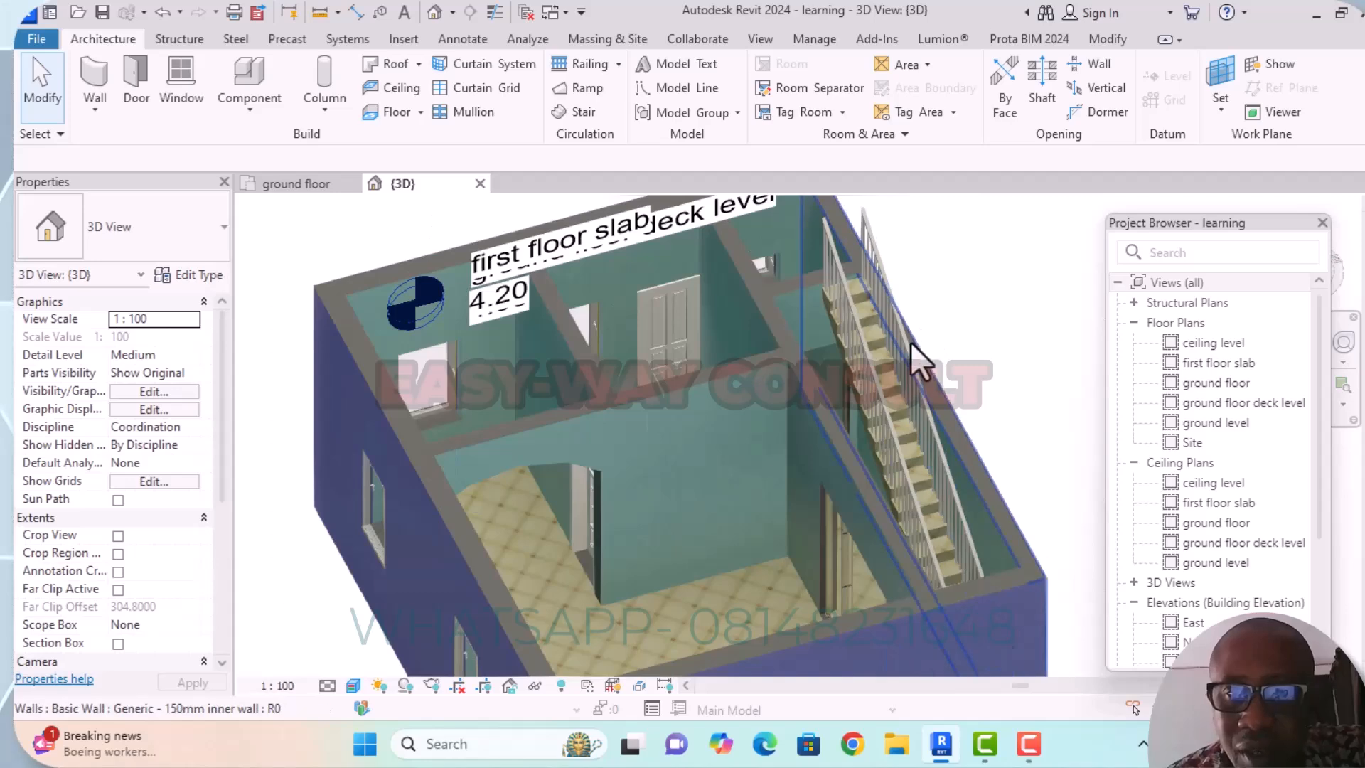
Delete the stair's outer railing, which follows the passage's east wall, and check the stair from above.
left_click(868, 216)
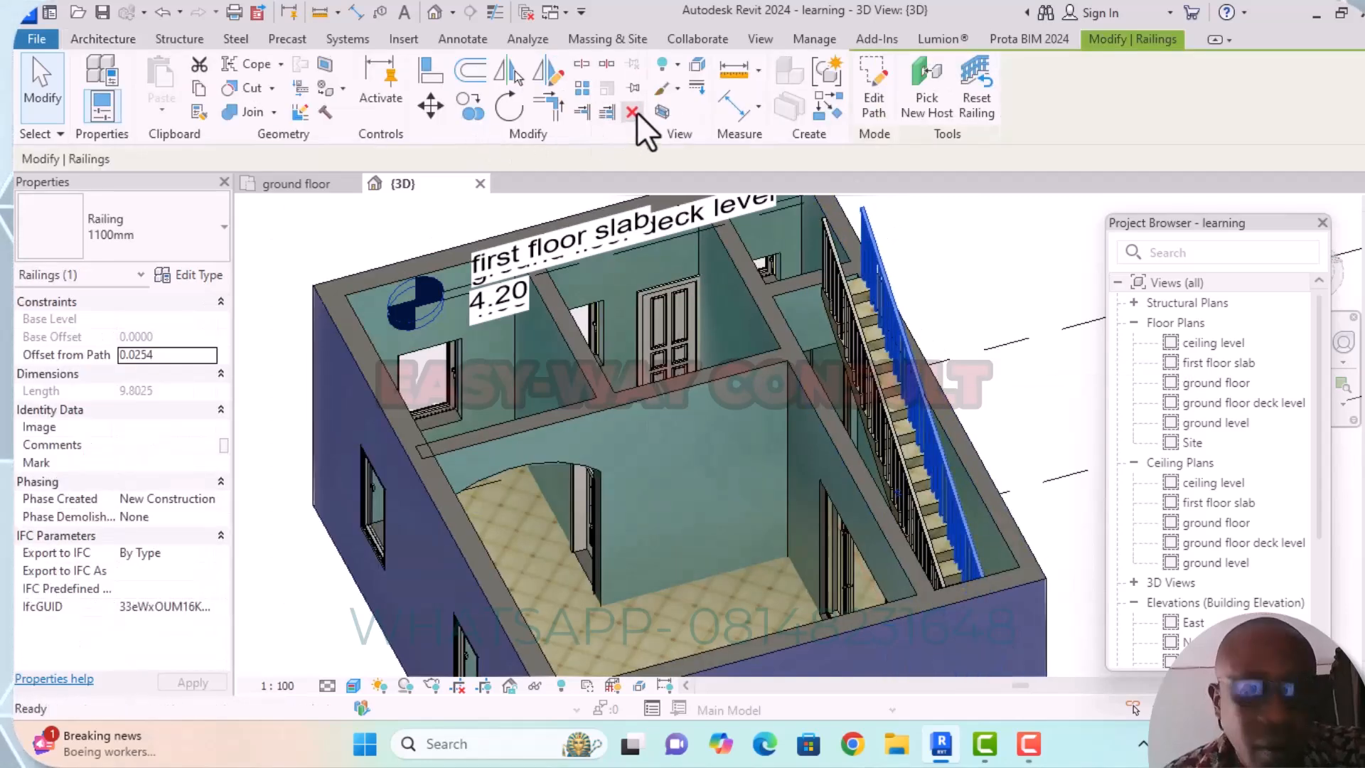
left_click(632, 112)
scroll(743, 382, "down", 3)
scroll(879, 416, "down", 1)
middle_click_drag(884, 421, 817, 286)
scroll(818, 286, "down", 1)
middle_click_drag(911, 399, 889, 529, "shift")
scroll(762, 403, "up", 5)
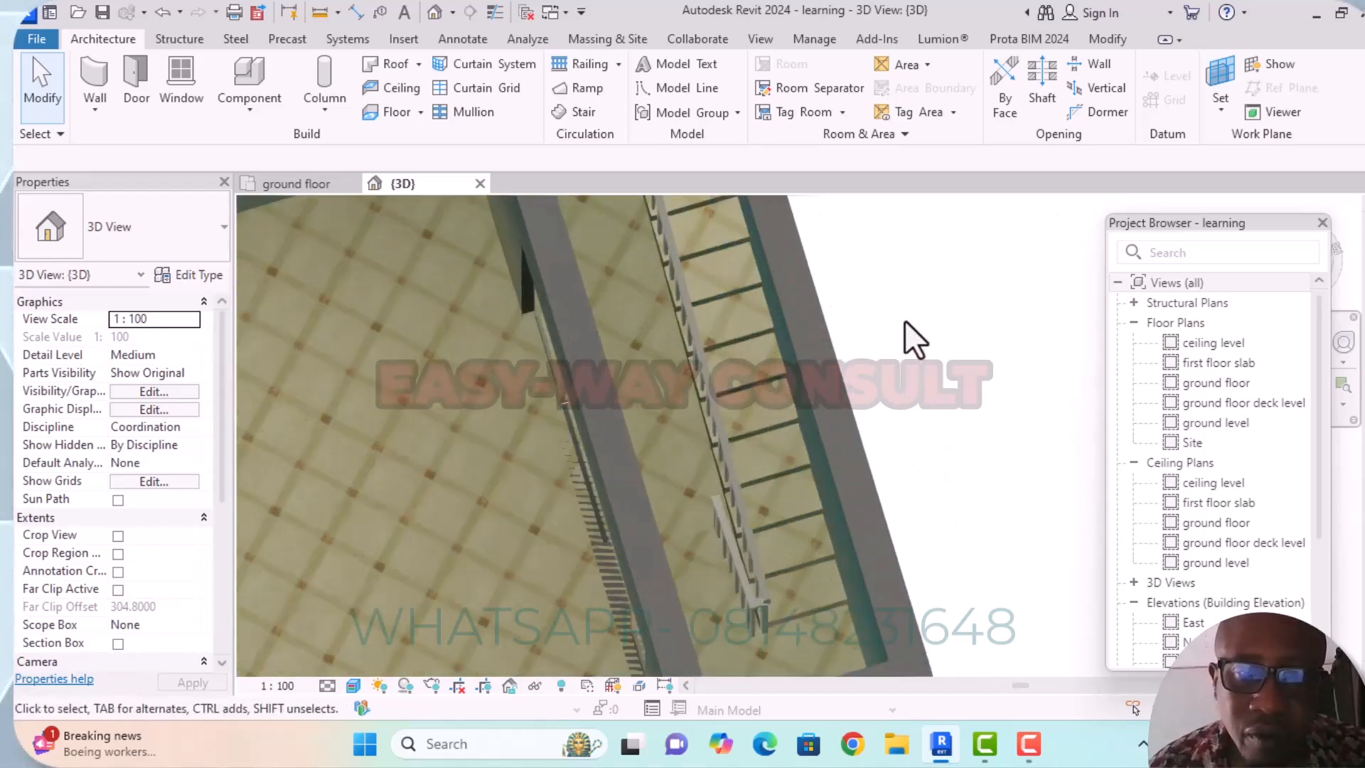
Open the monolithic stair's type properties and view its calculation rules.
left_click(764, 378)
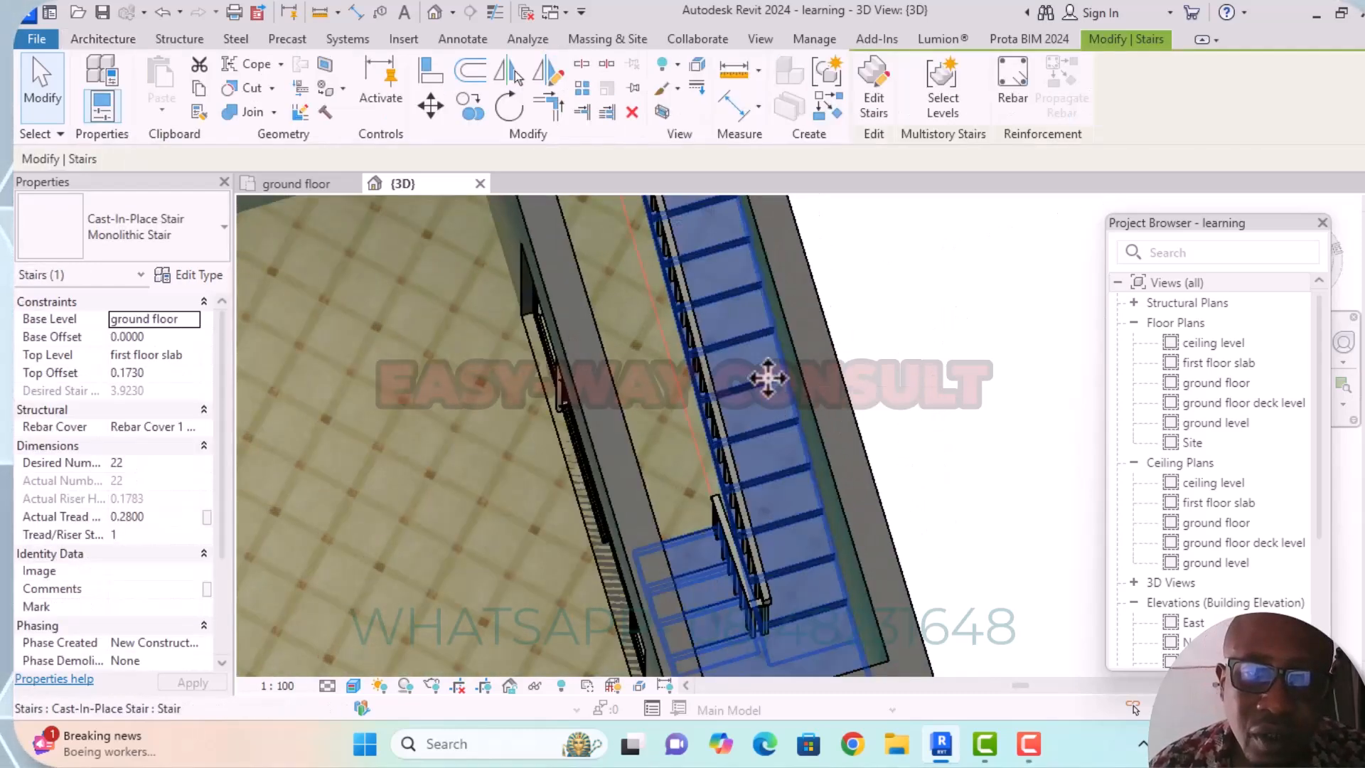
left_click(209, 279)
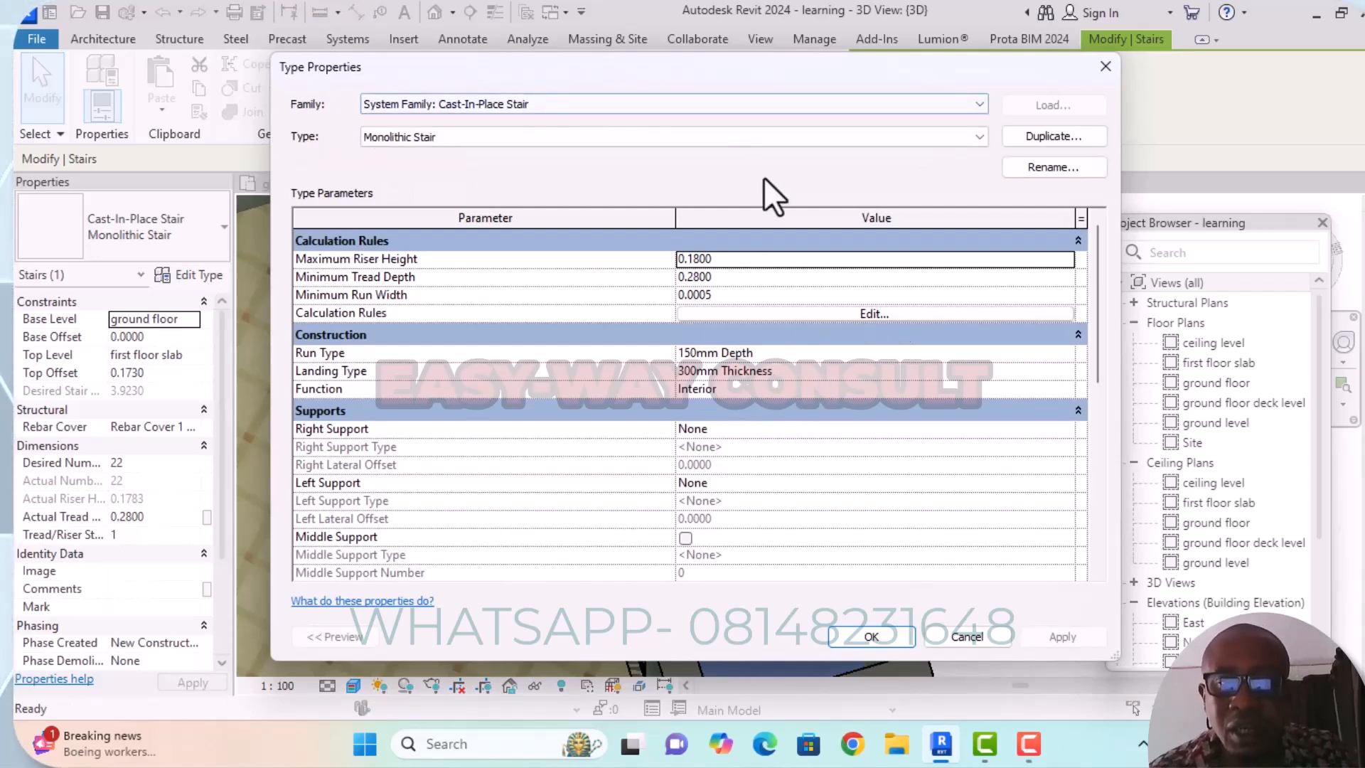
left_click(873, 314)
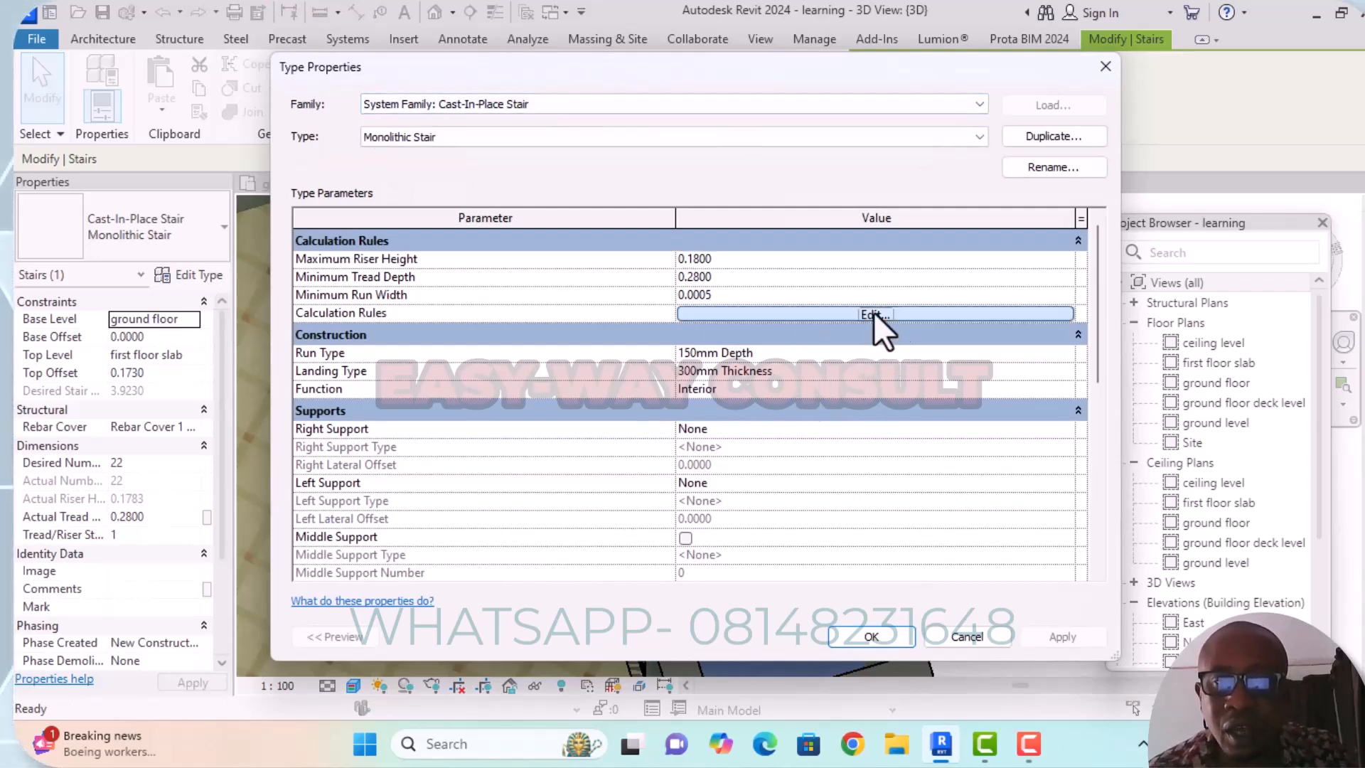
left_click(1105, 67)
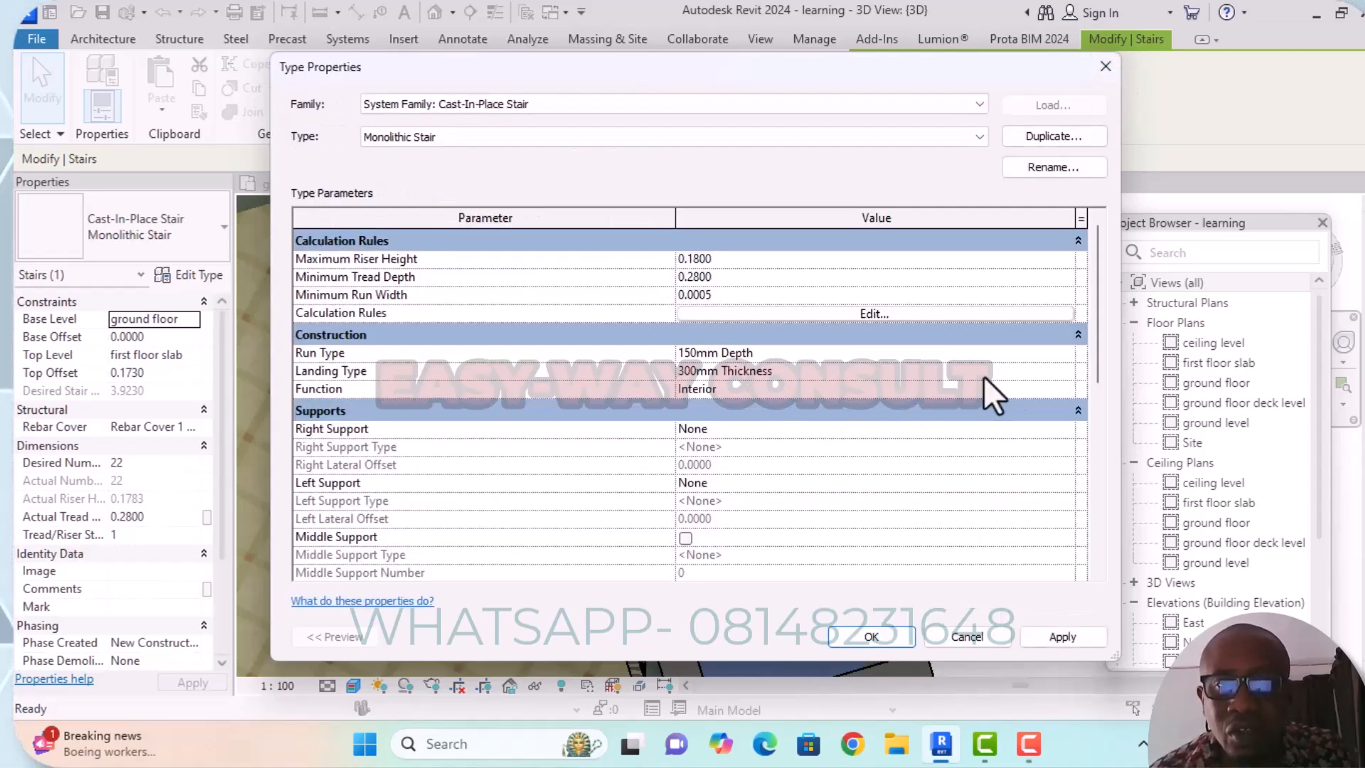
Inspect the 150mm Depth run type's monolithic material, including its entry in the Material Browser.
left_click(1059, 353)
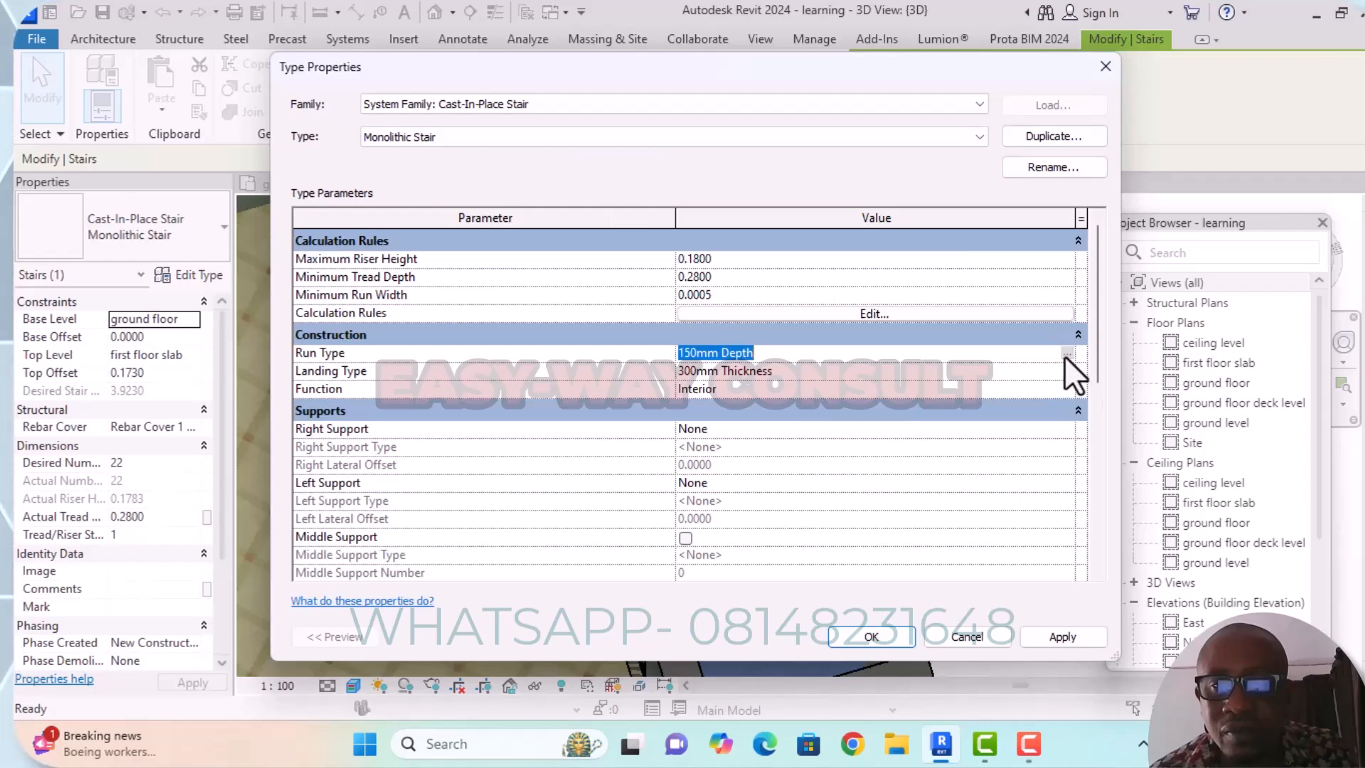
left_click(1064, 353)
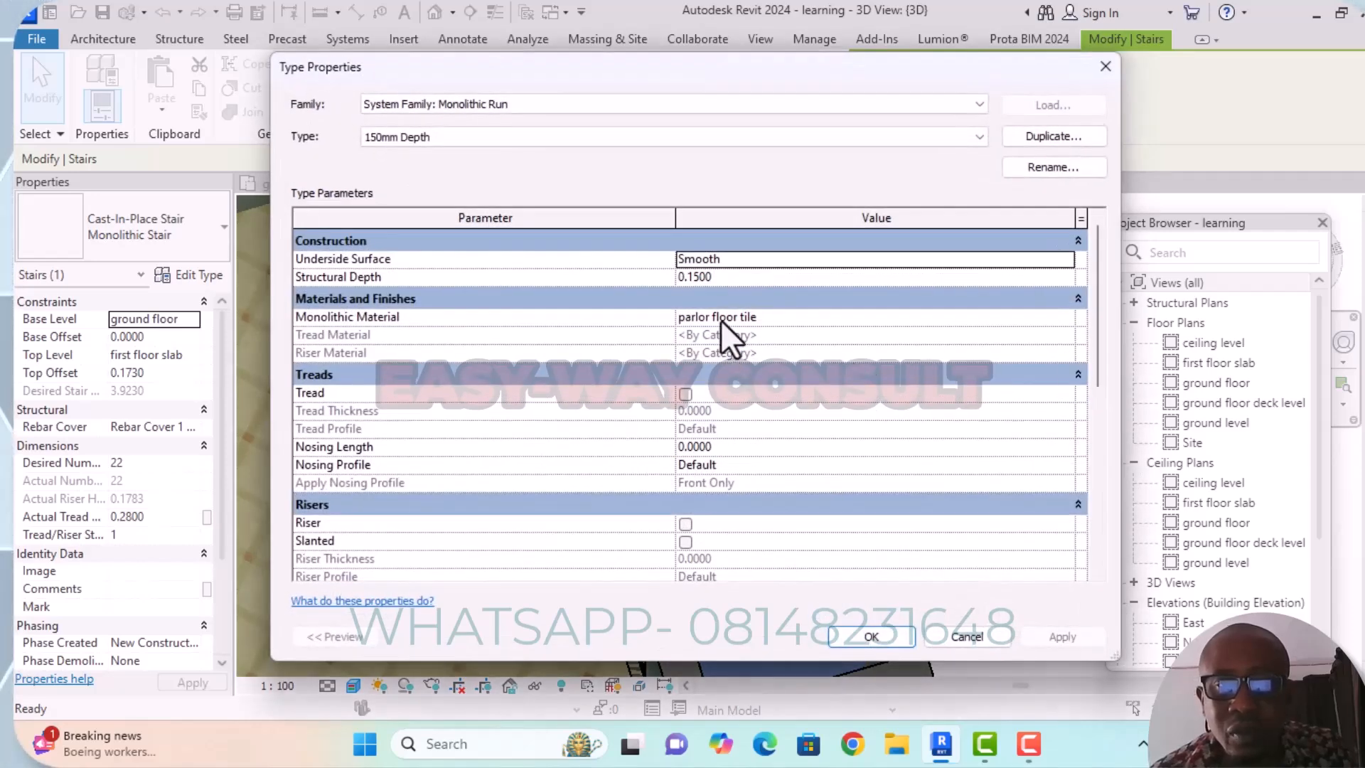
left_click(1065, 321)
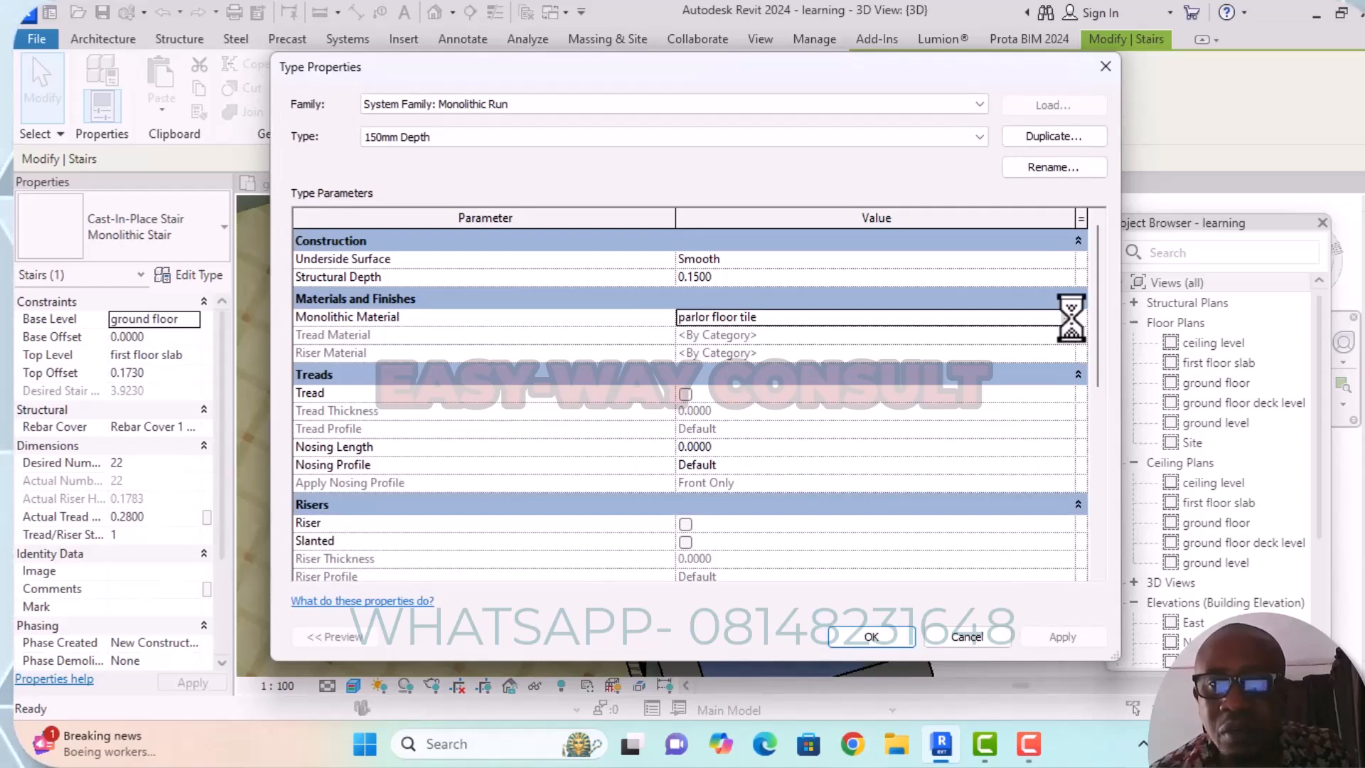
left_click(1071, 317)
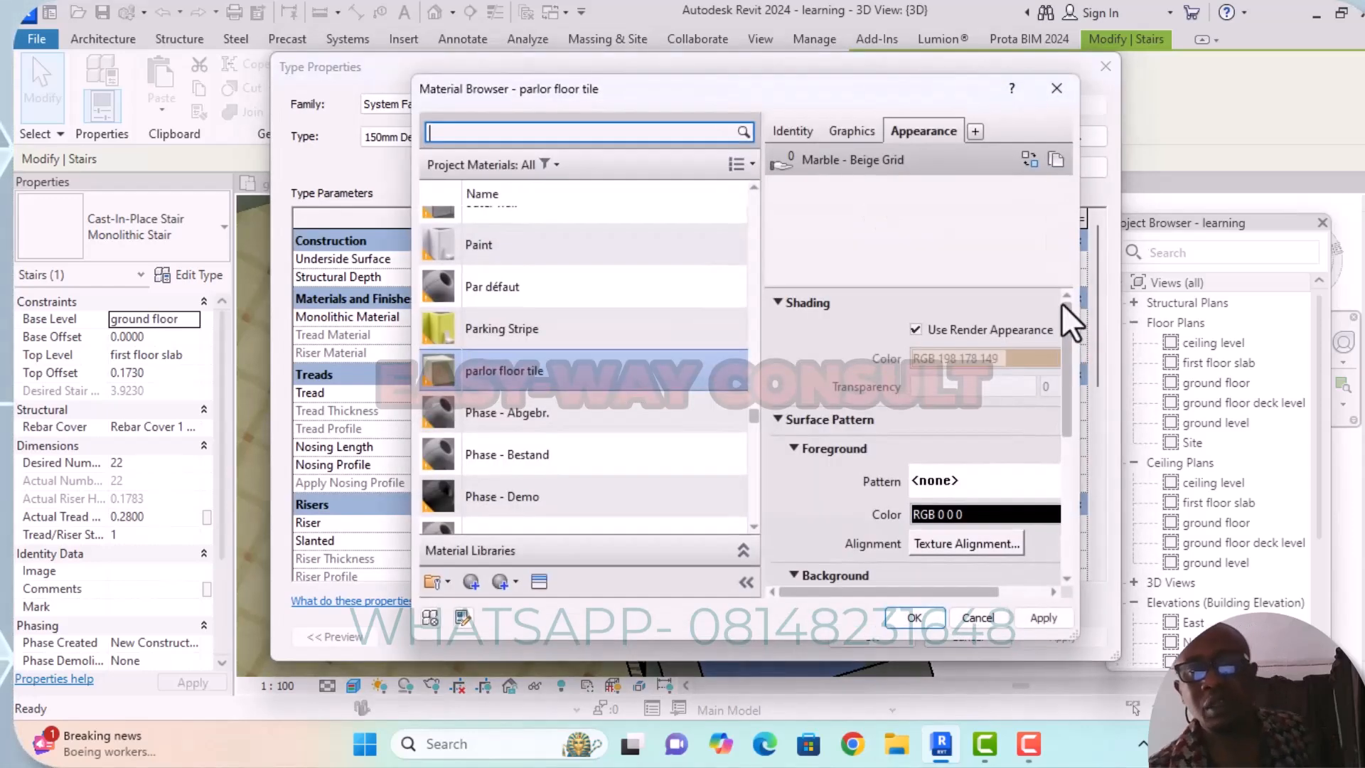
left_click(1056, 88)
left_click(1102, 67)
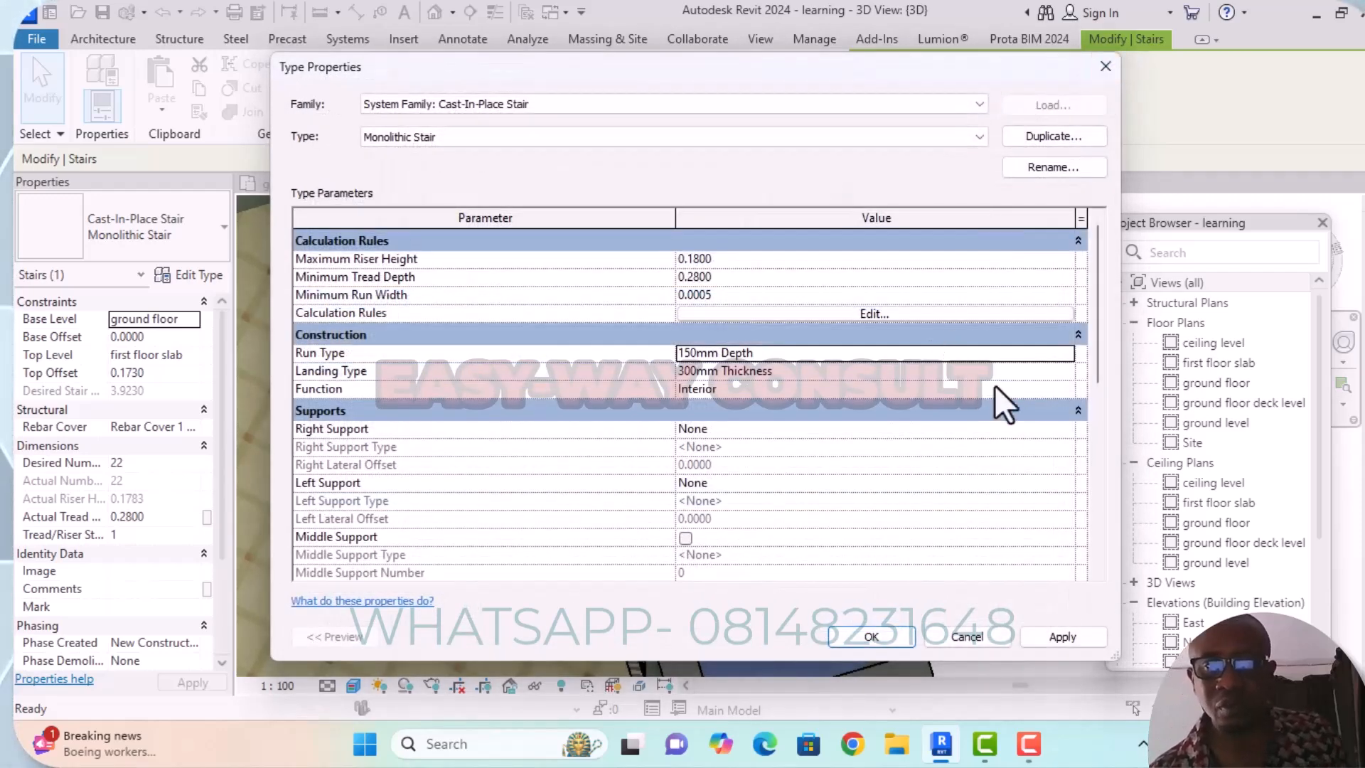
Inspect the 300mm Thickness landing type's properties, review the remaining stair type parameters and apply them.
left_click(1052, 370)
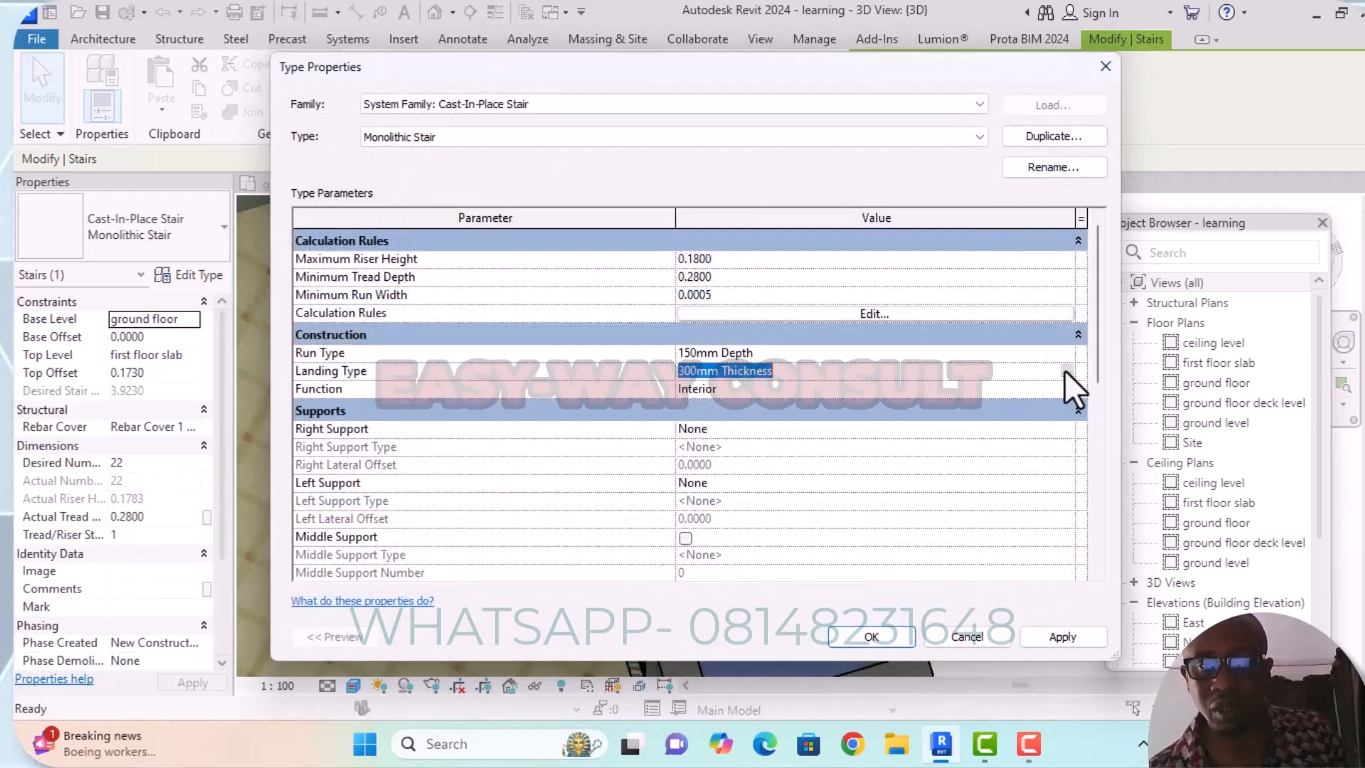
left_click(1064, 370)
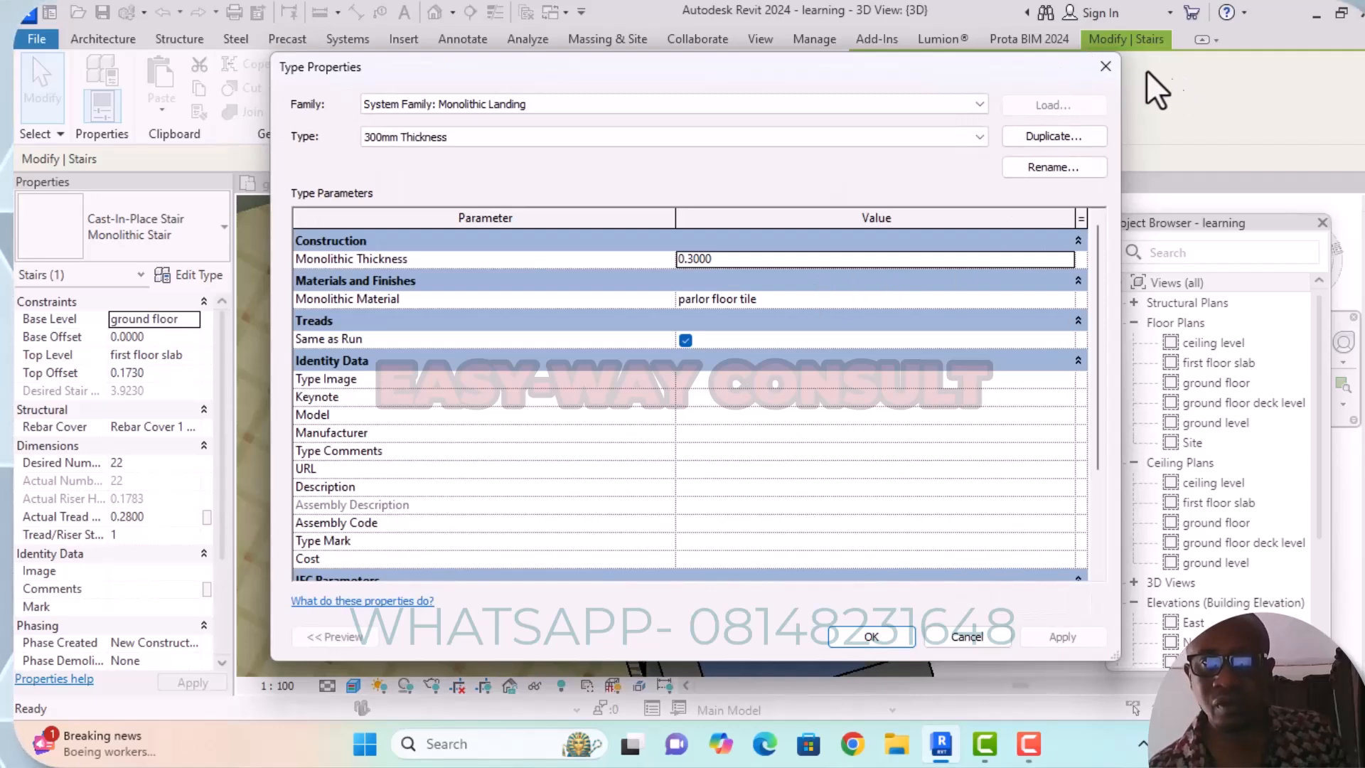
left_click(1105, 67)
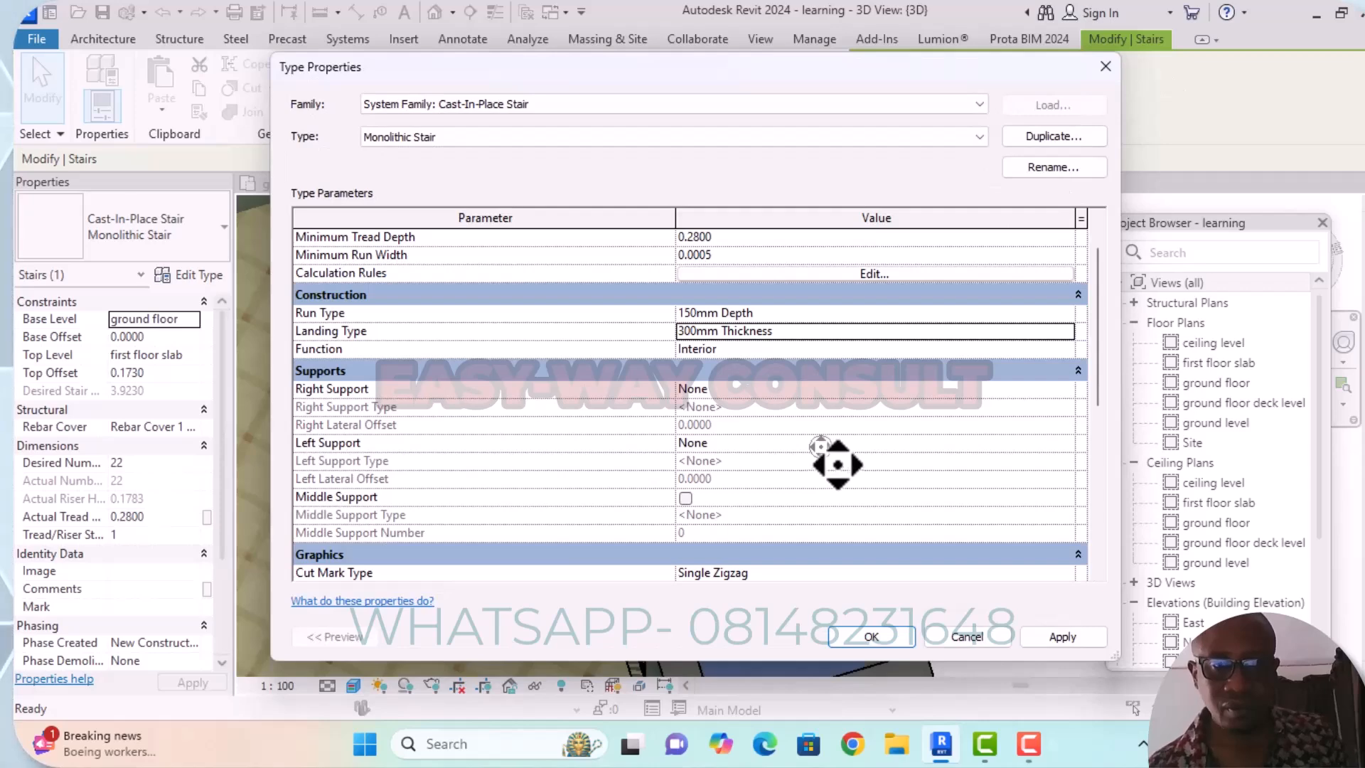
scroll(821, 448, "down", 5)
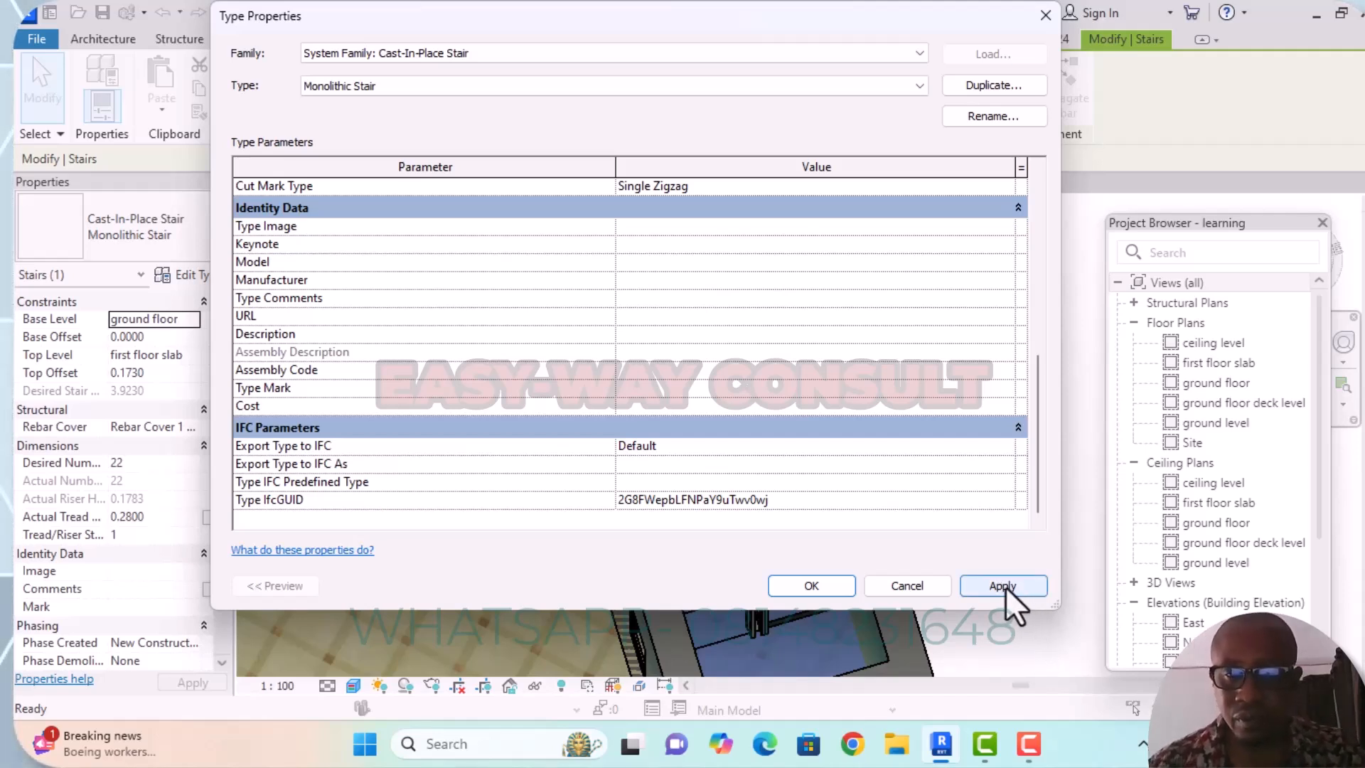
left_click(1004, 585)
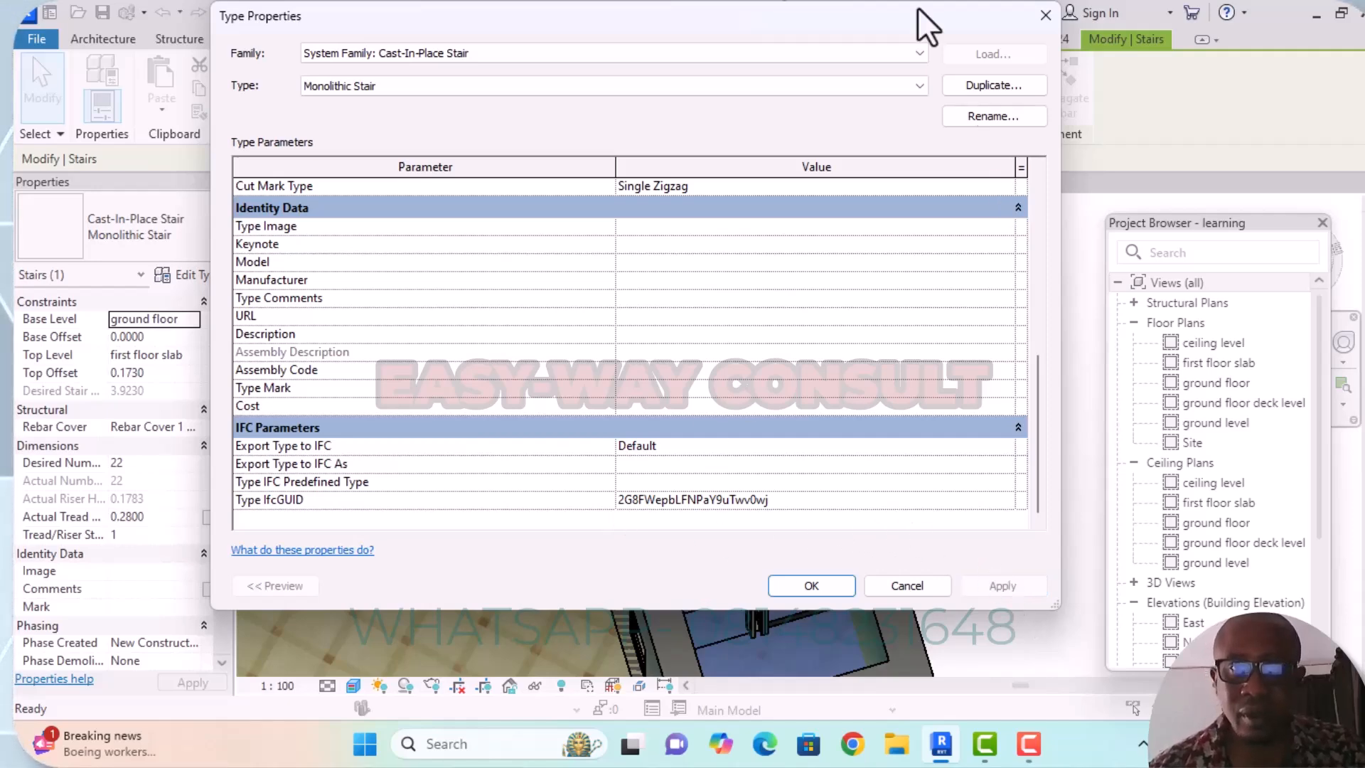
Close the stair's type properties and examine its upper treads, railing and top end against the surrounding walls in 3D.
left_click_drag(700, 10, 475, 10)
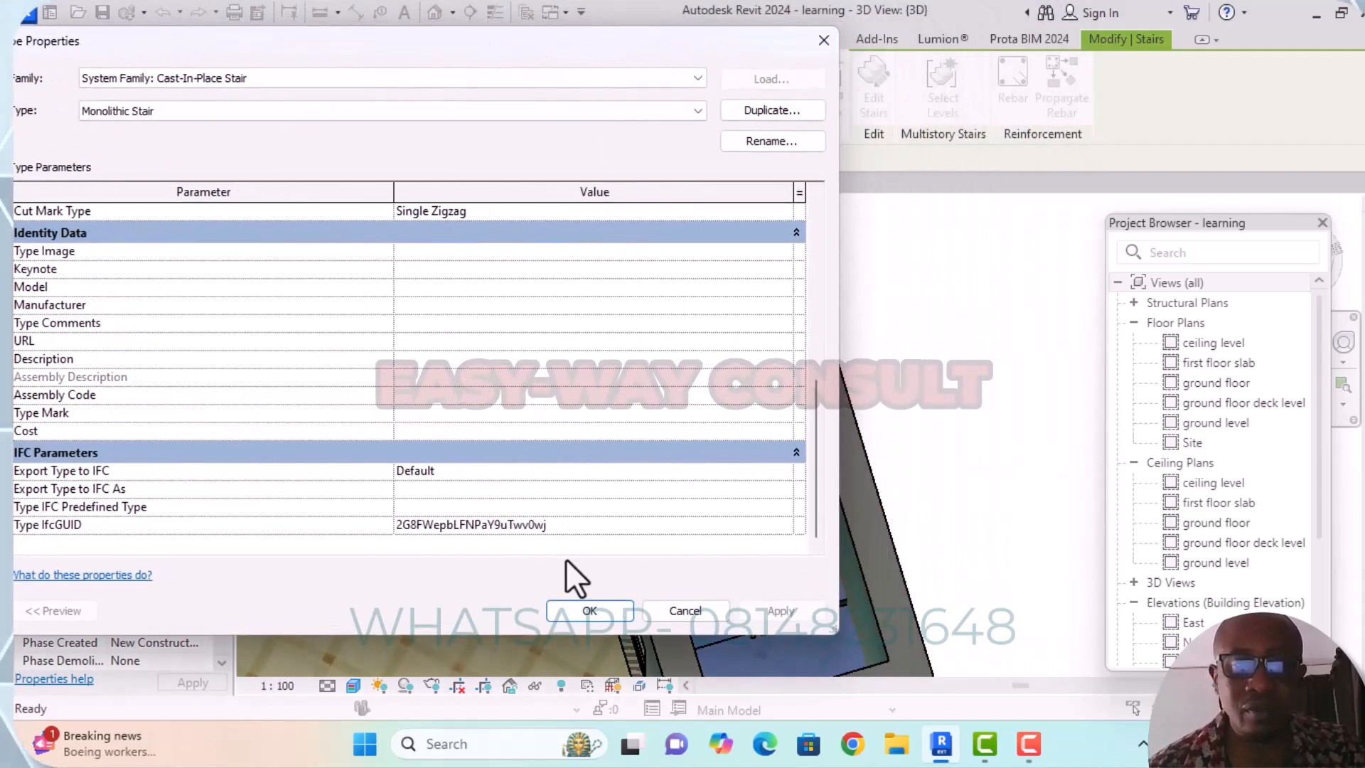
left_click(587, 615)
scroll(1024, 363, "down", 5)
middle_click_drag(1036, 387, 911, 356)
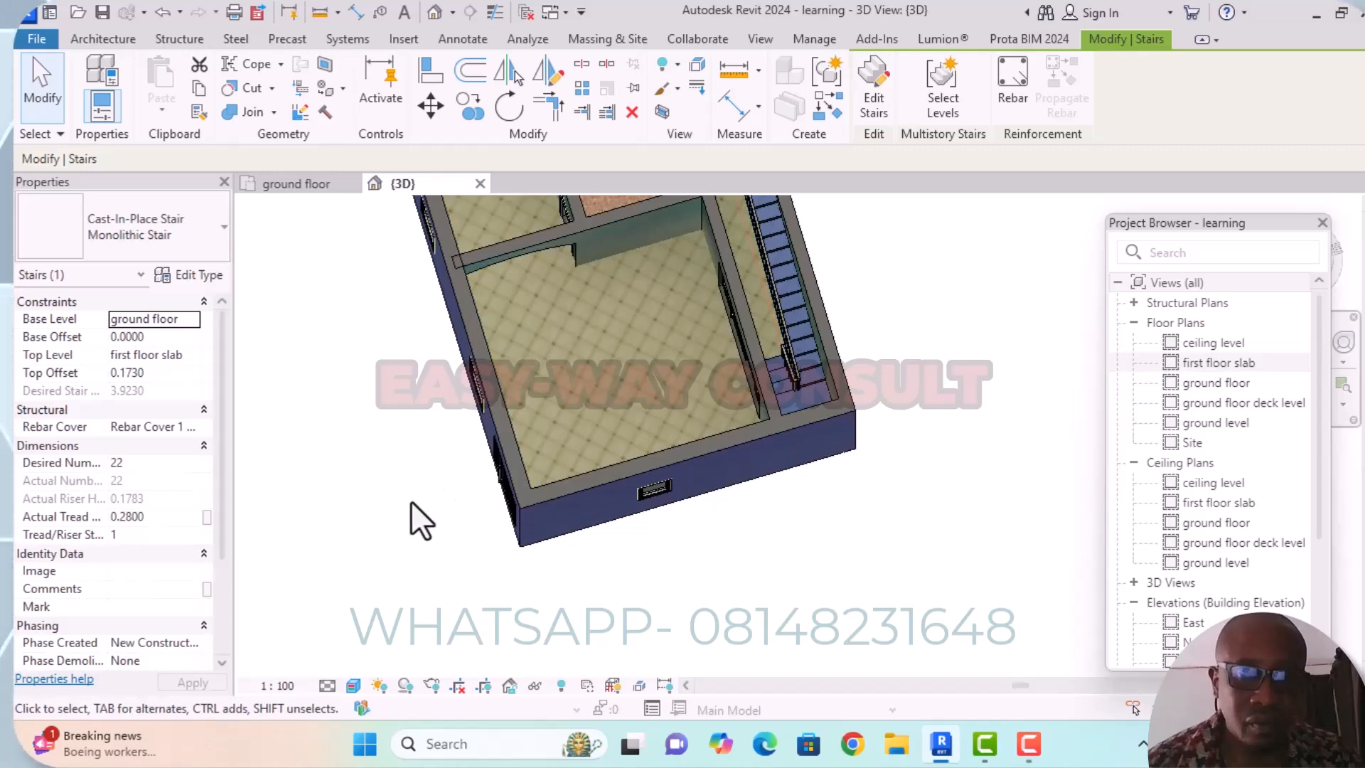
middle_click_drag(411, 500, 732, 653, "shift")
scroll(641, 323, "up", 6)
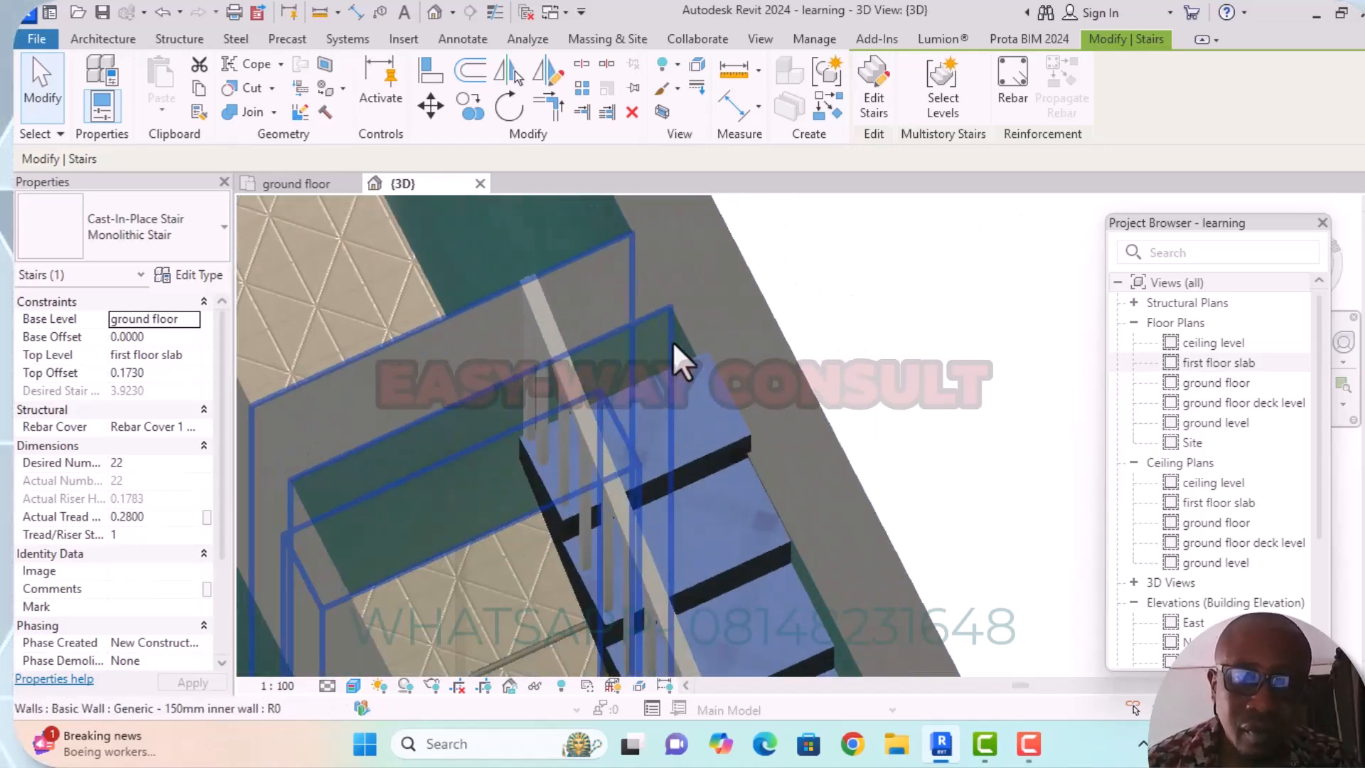
scroll(716, 387, "down", 5)
mouse_move(908, 436)
middle_mouse_down("shift")
mouse_move(878, 389)
mouse_move(863, 296)
mouse_move(880, 436)
middle_mouse_up("shift")
scroll(954, 457, "down", 3)
middle_click_drag(995, 472, 939, 320)
scroll(955, 493, "up", 5)
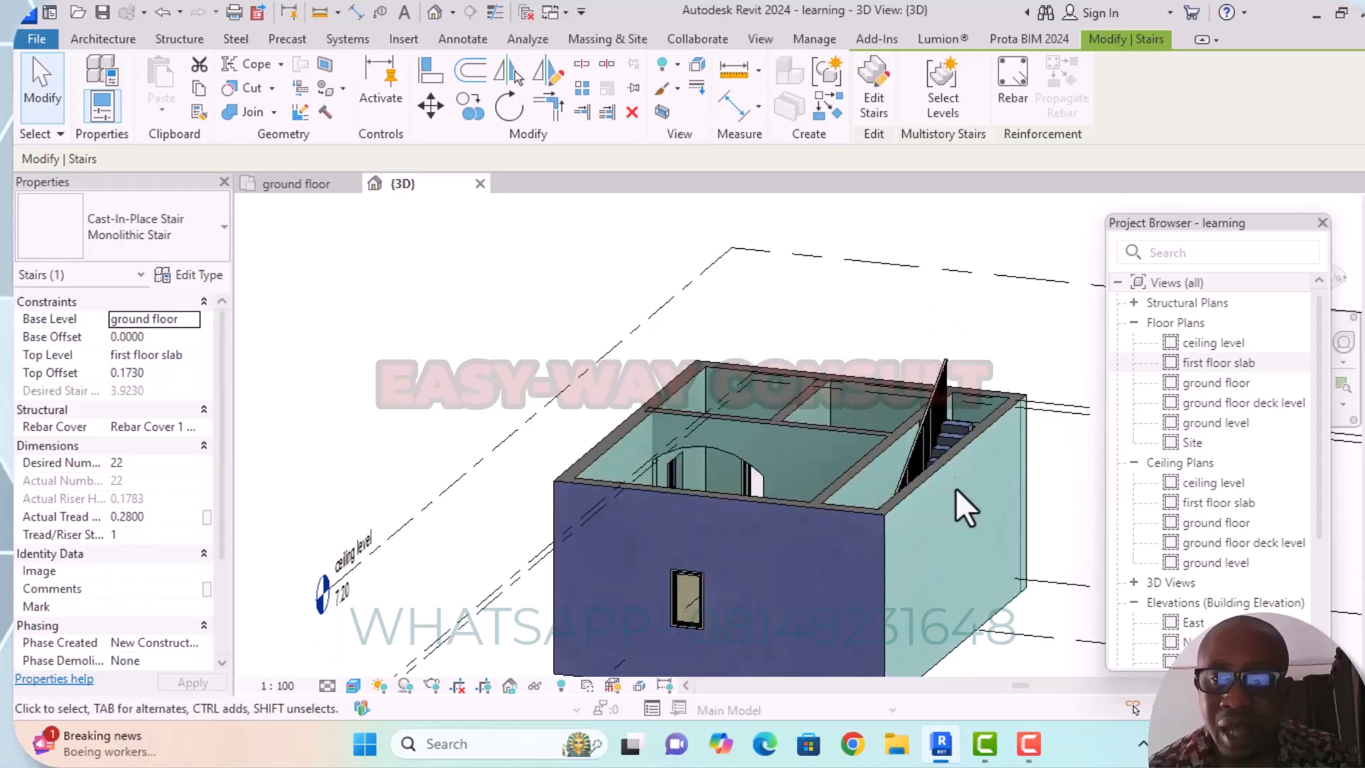
middle_click_drag(996, 485, 996, 524)
scroll(908, 384, "up", 6)
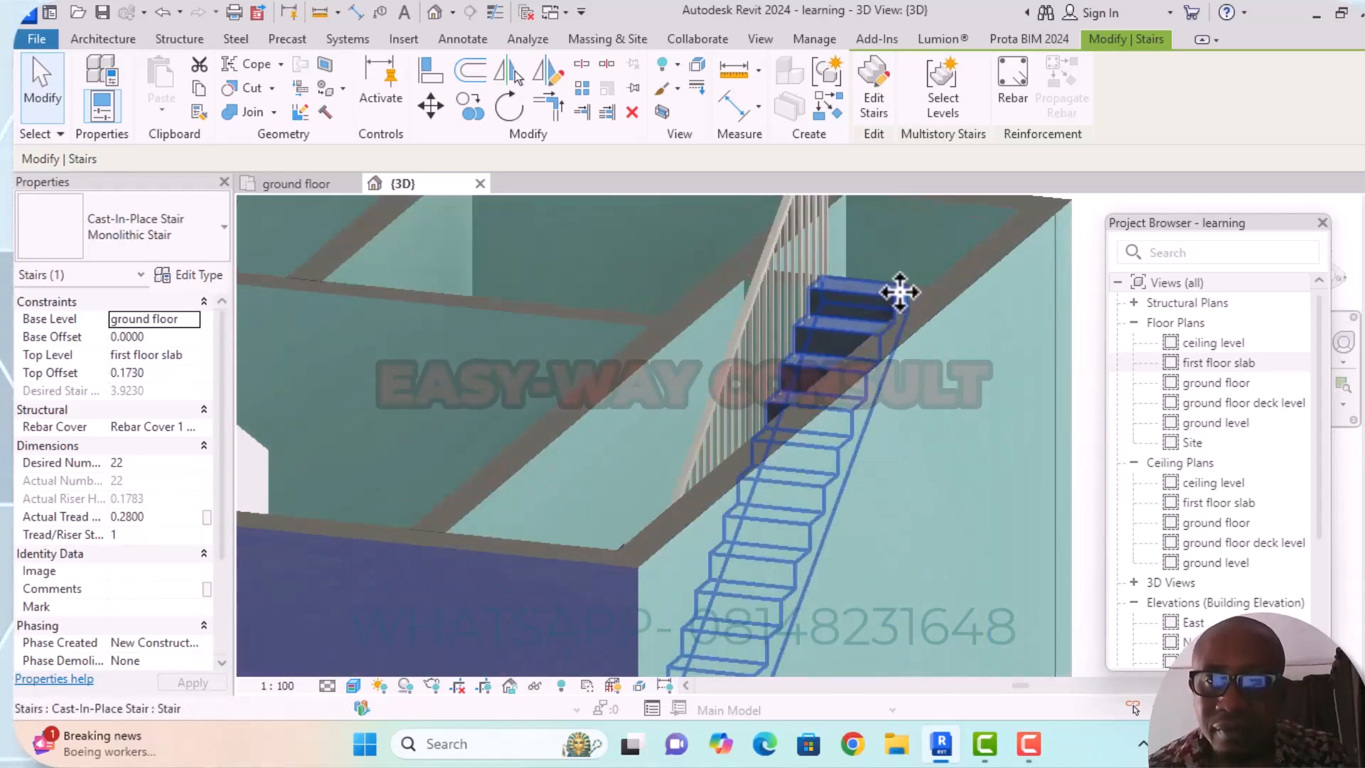
scroll(930, 312, "up", 4)
scroll(960, 377, "down", 3)
middle_click_drag(960, 391, 909, 280, "shift")
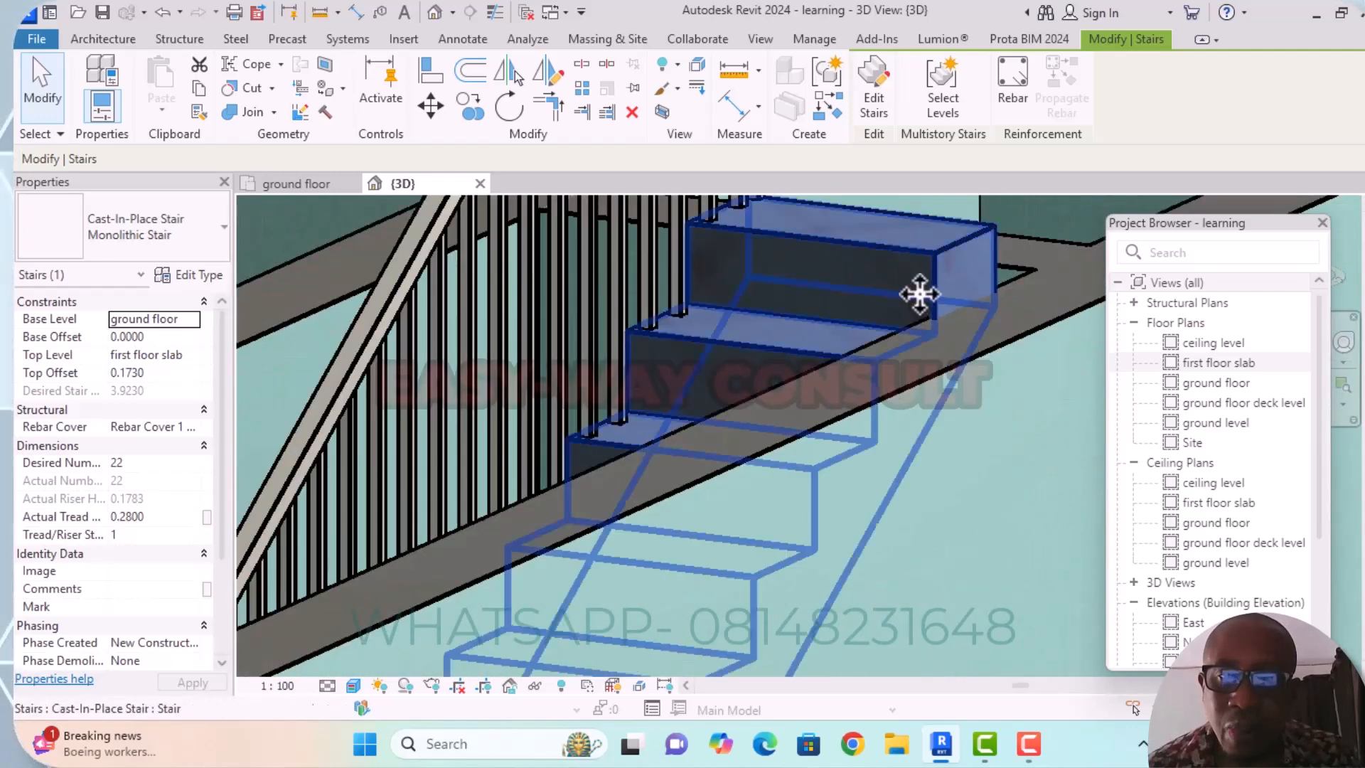
scroll(988, 363, "down", 3)
scroll(988, 359, "down", 4)
middle_click_drag(588, 490, 683, 512, "shift")
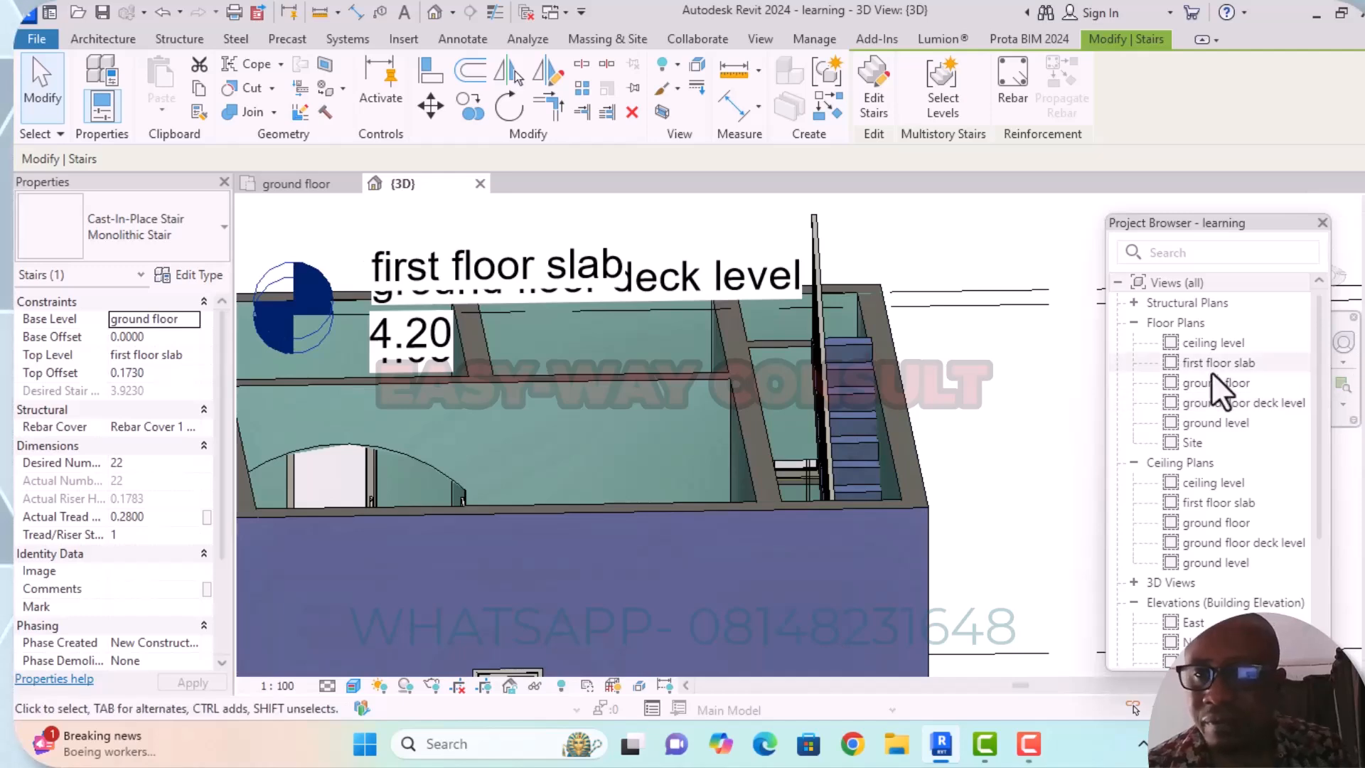
Open the ground floor plan, save the project and check the stair passage in plan.
double_click(1204, 390)
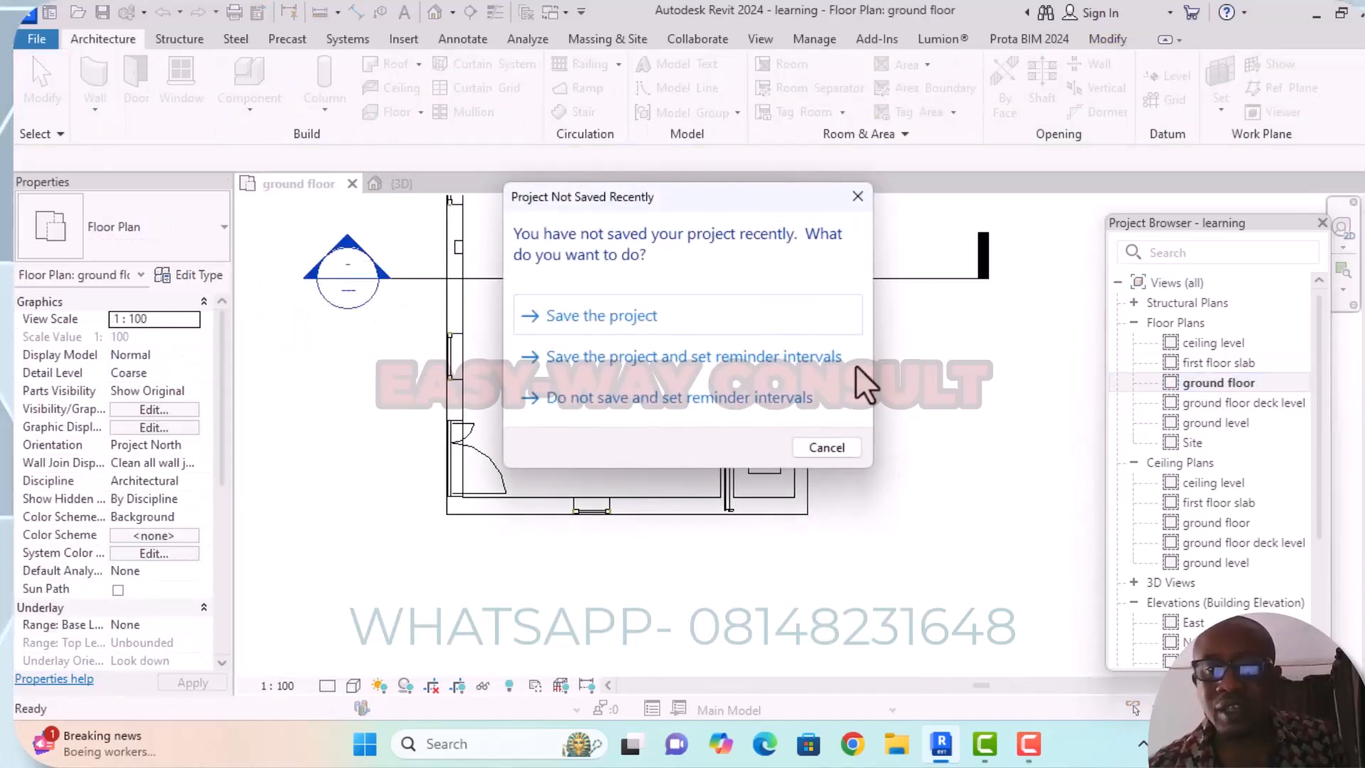
left_click(637, 315)
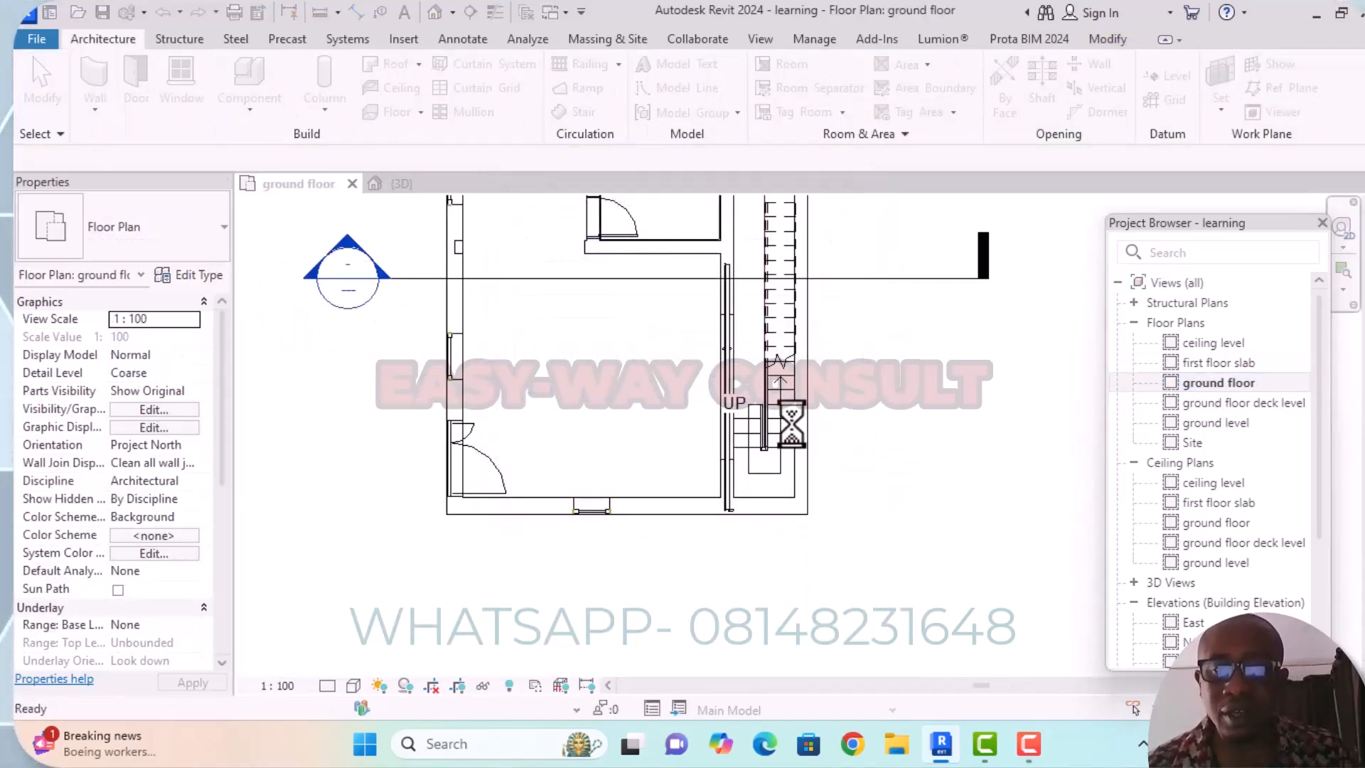
scroll(945, 436, "down", 2)
middle_click_drag(948, 433, 938, 509)
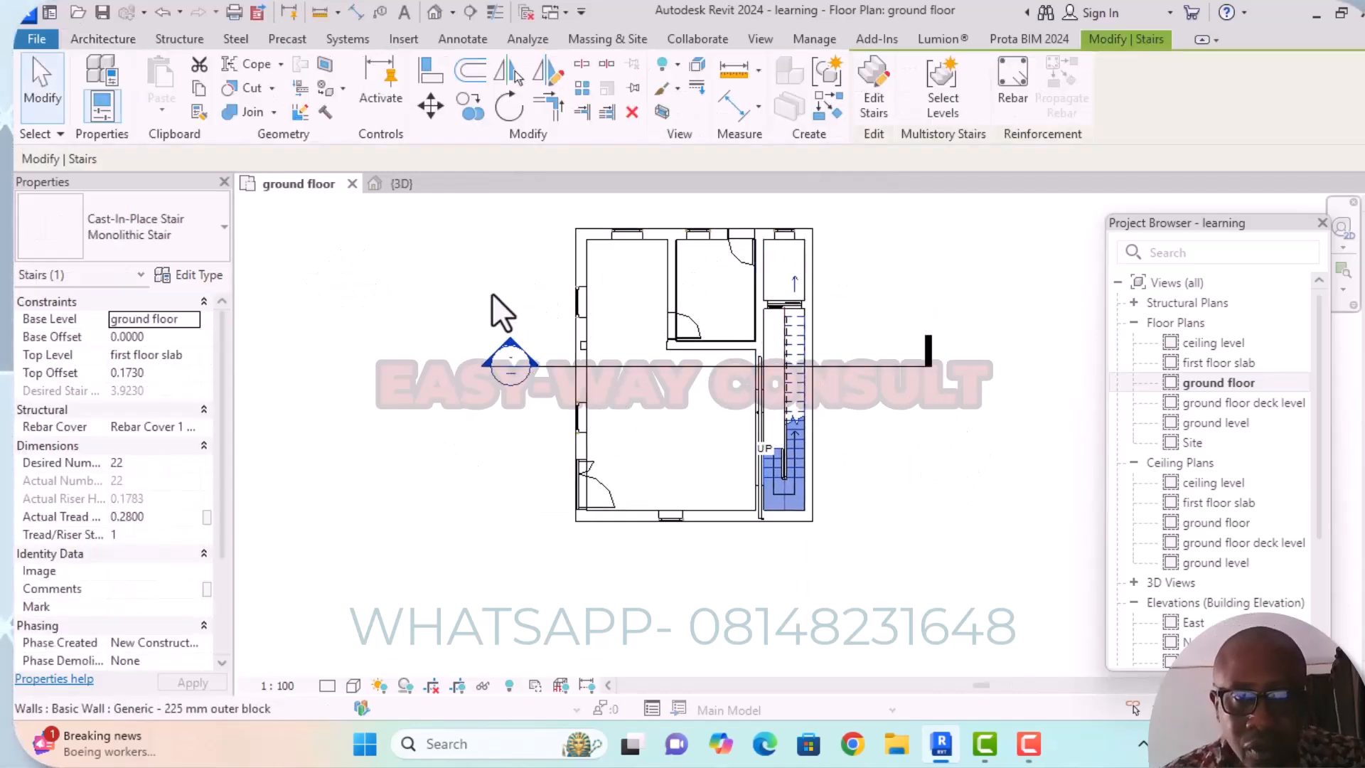
scroll(817, 309, "up", 4)
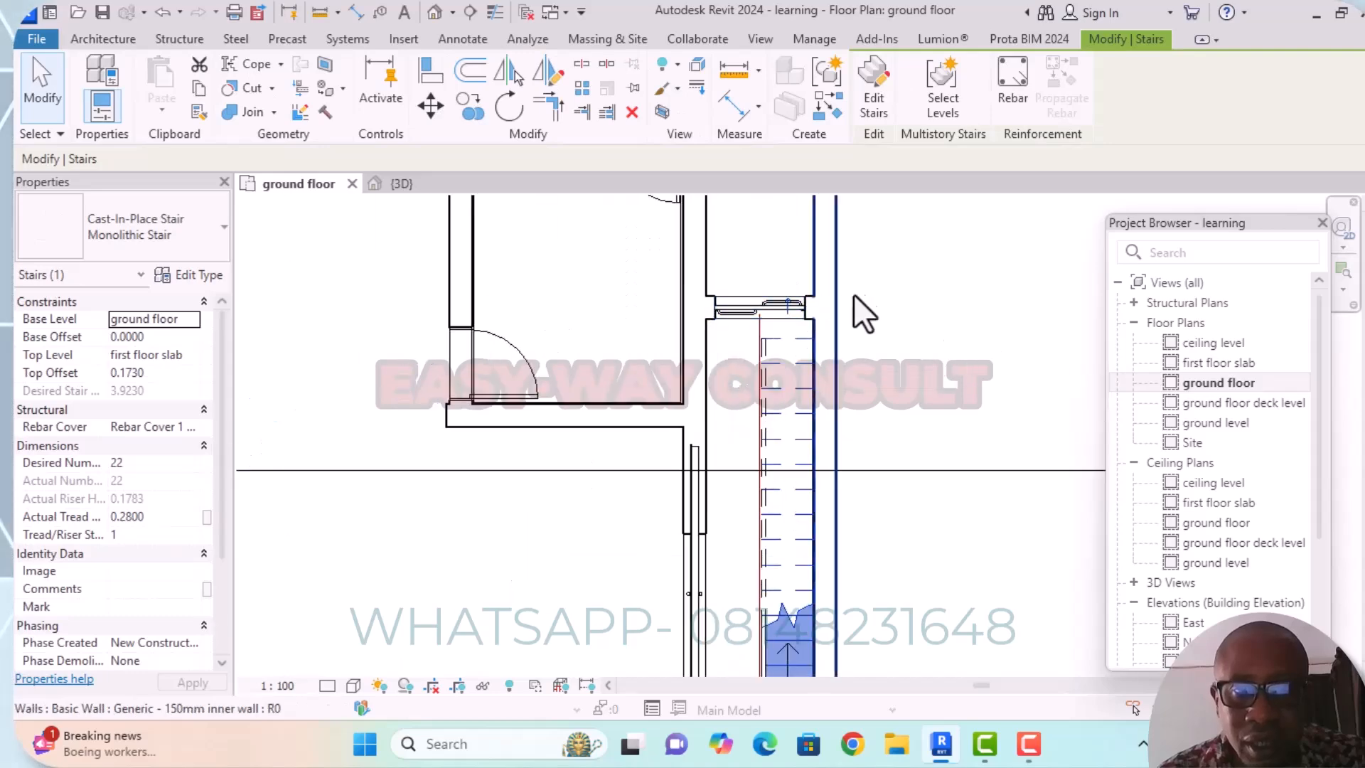
scroll(700, 340, "down", 4)
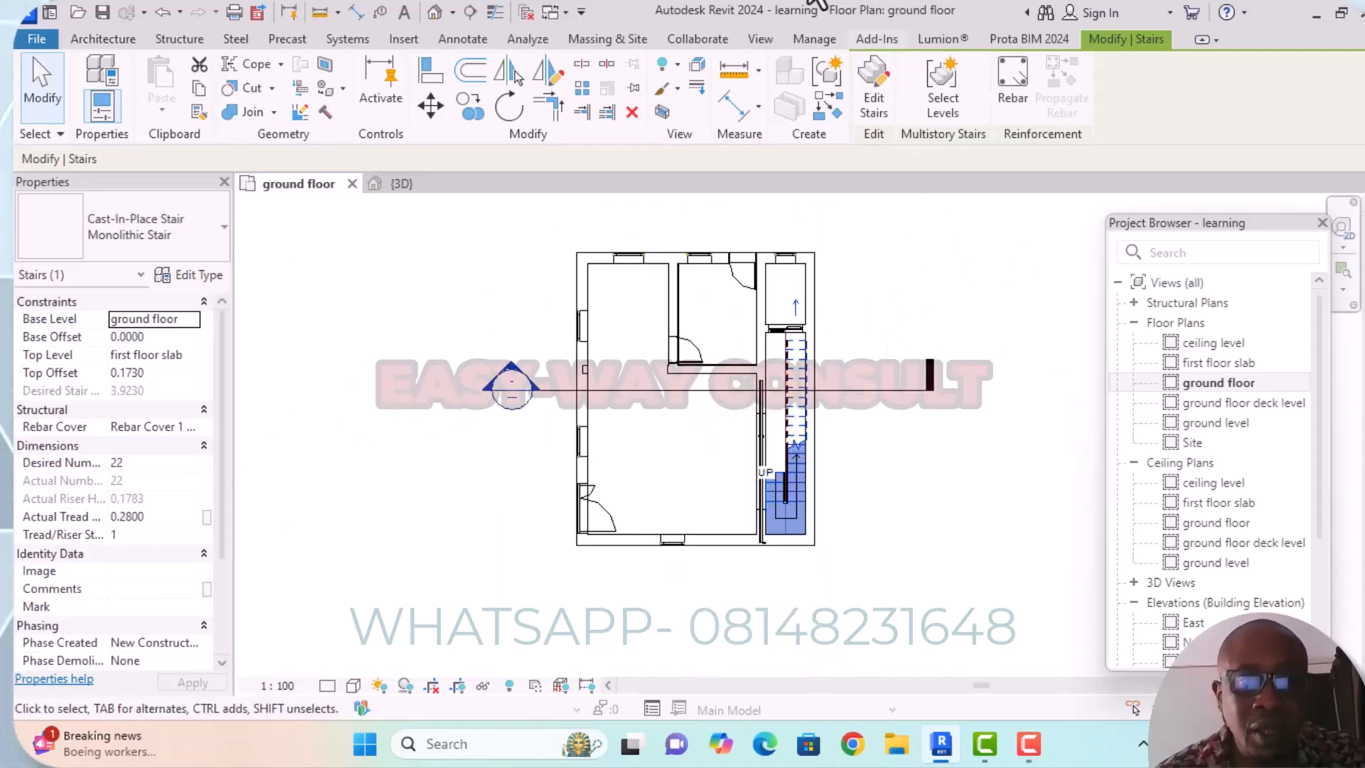
Start a new floor boundary in the ground floor plan using the Generic 300mm floor type.
left_click(108, 43)
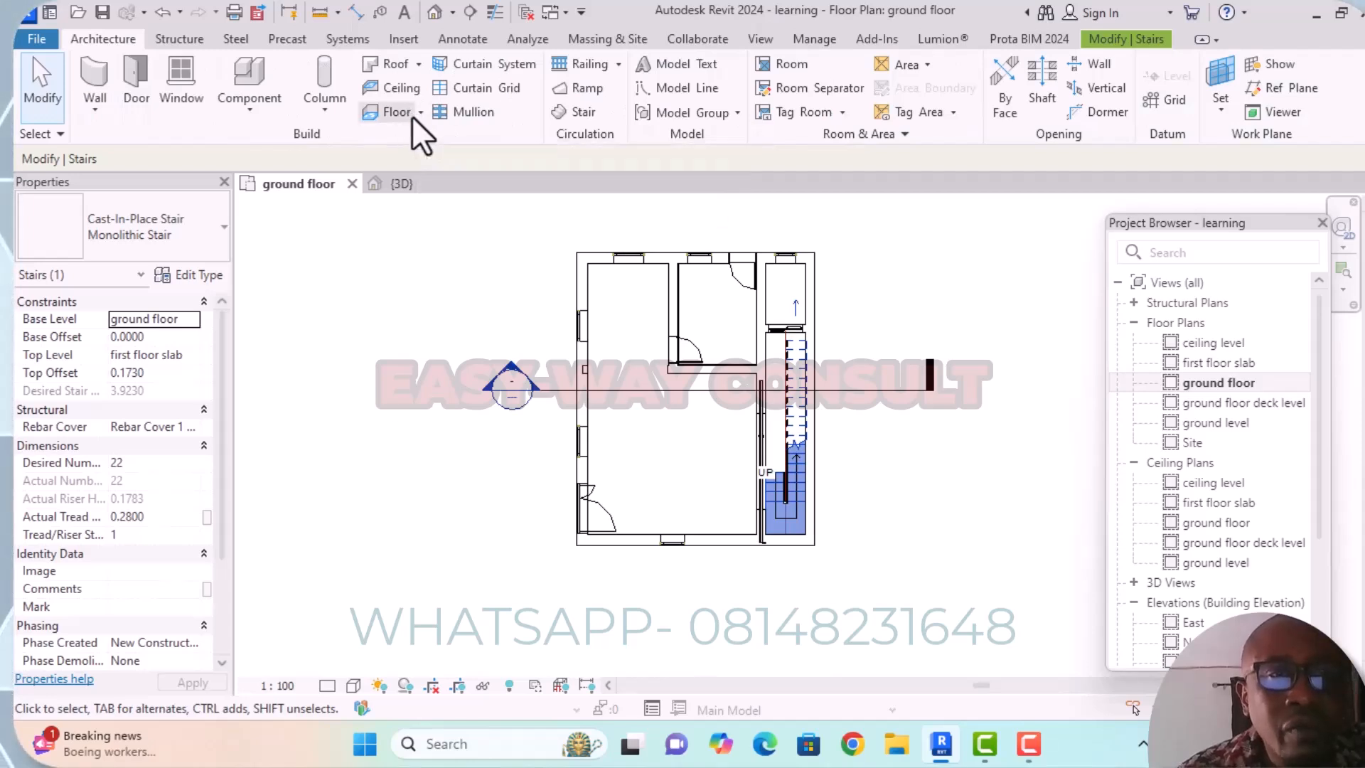
left_click(392, 112)
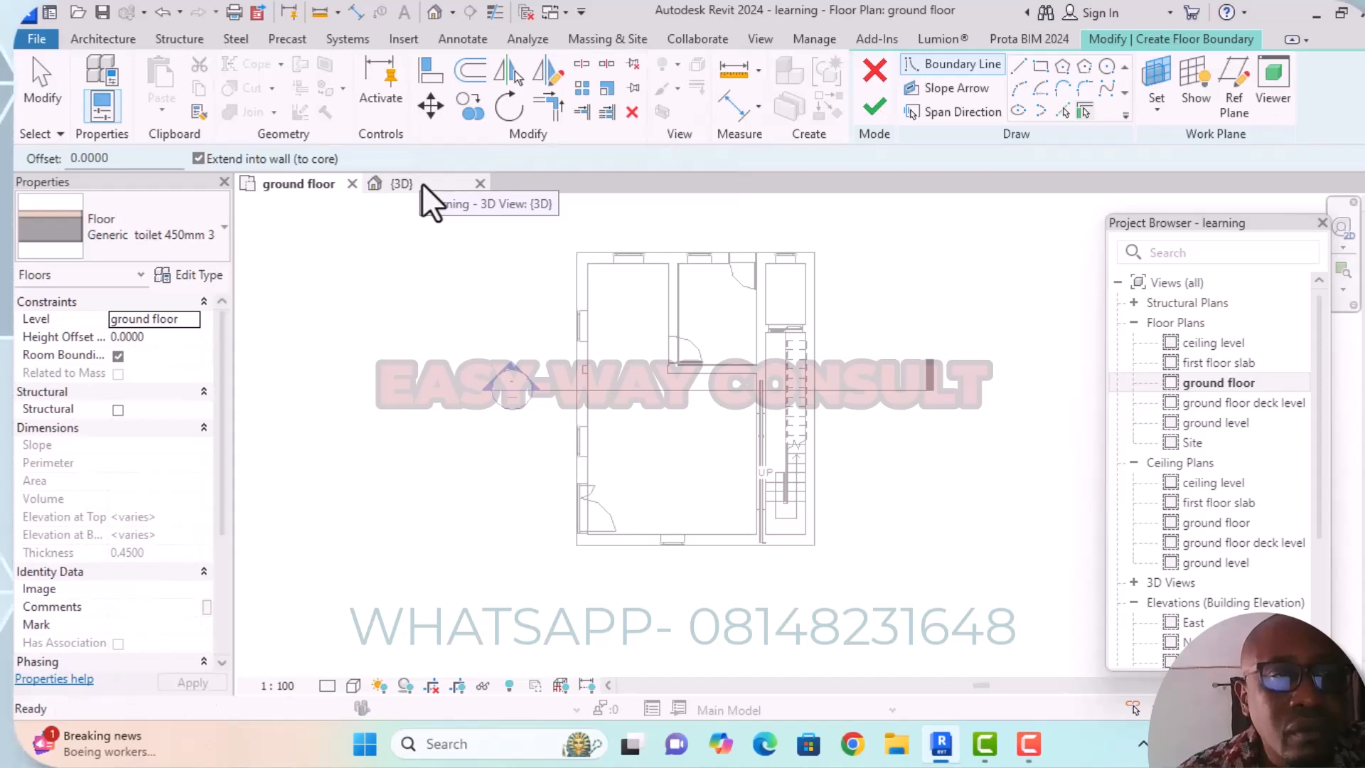
left_click(224, 229)
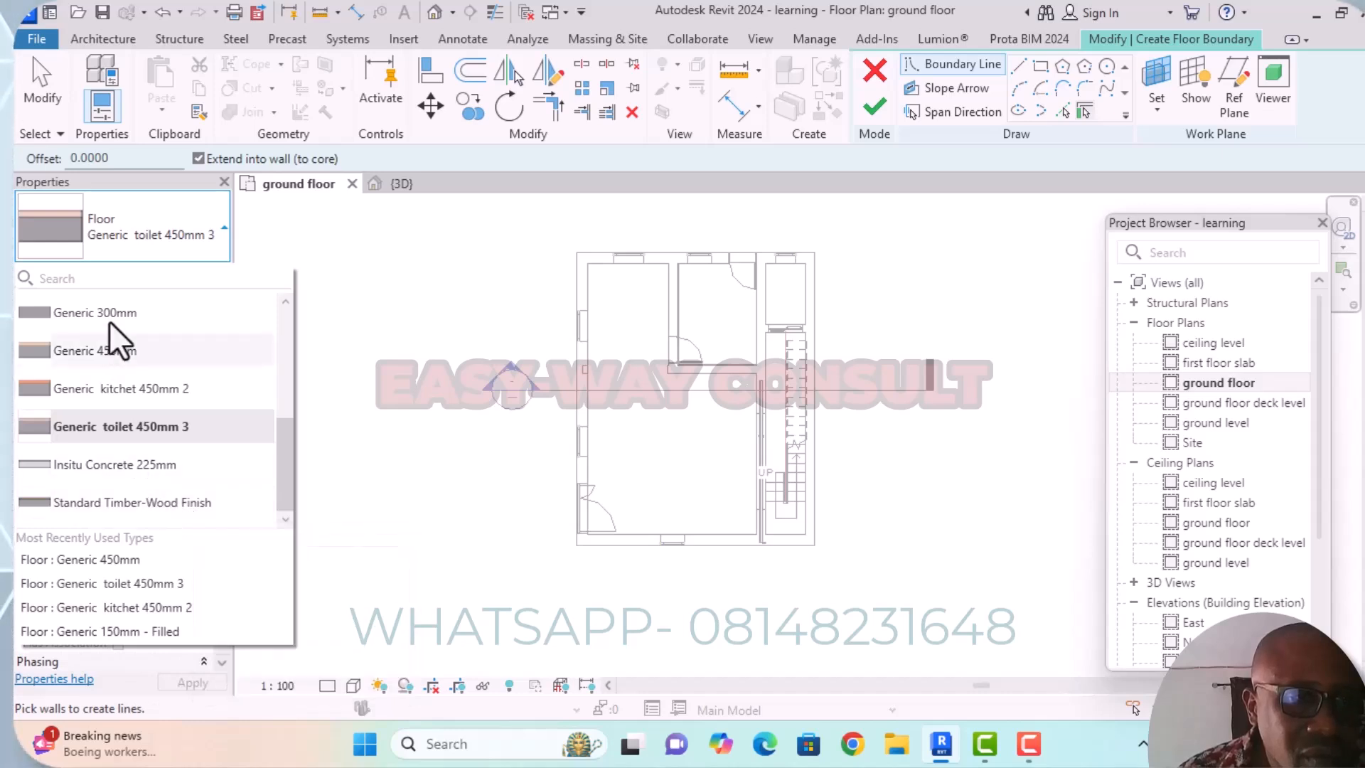
scroll(110, 320, "up", 4)
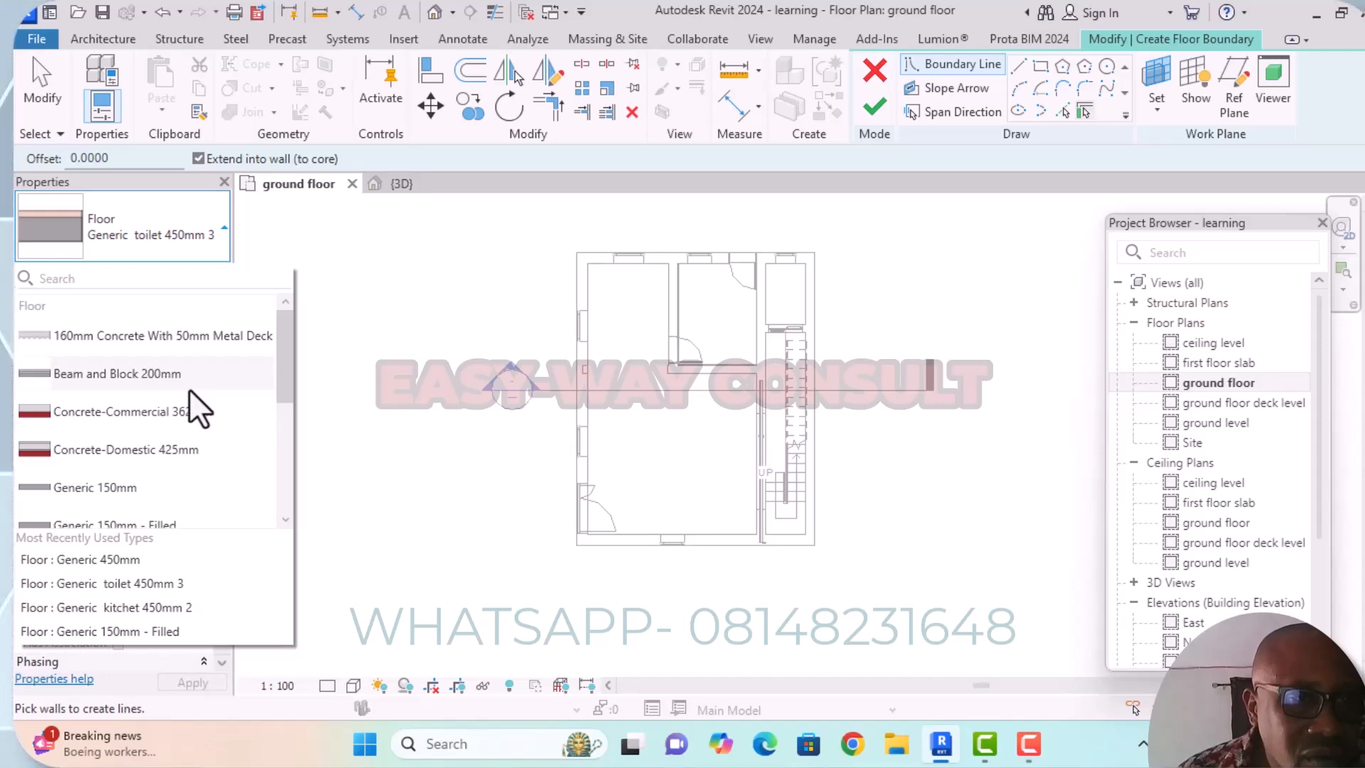
scroll(189, 389, "down", 1)
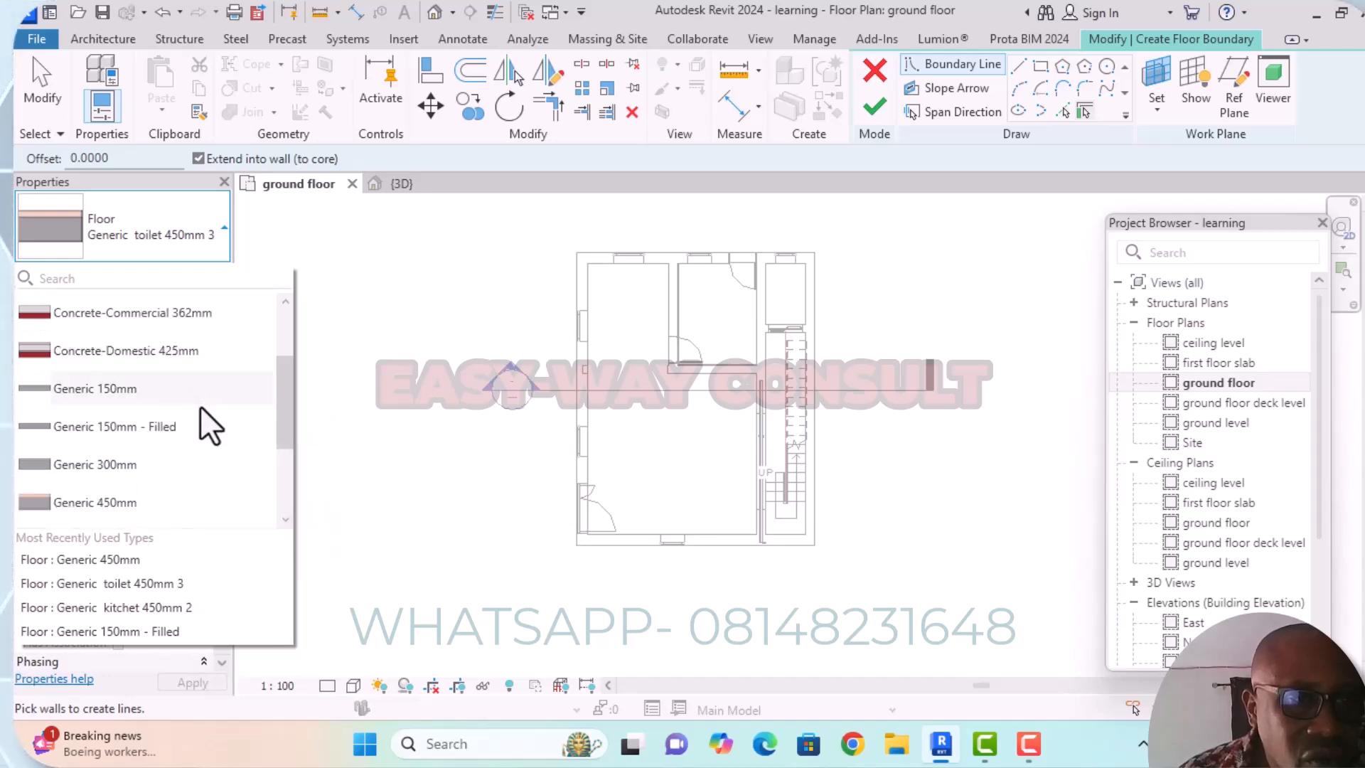
left_click(132, 466)
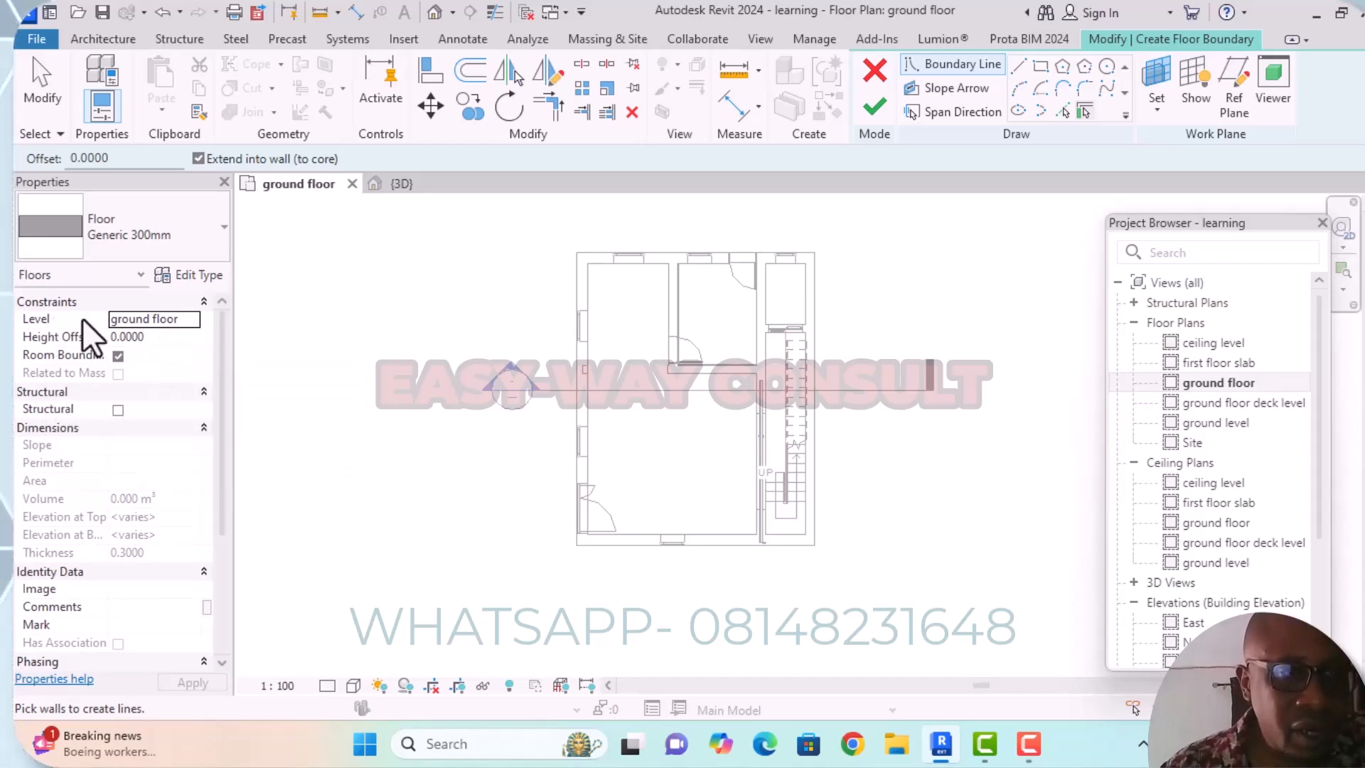
Place the new floor on the ground floor deck level with a height offset of 0.15.
left_click(191, 321)
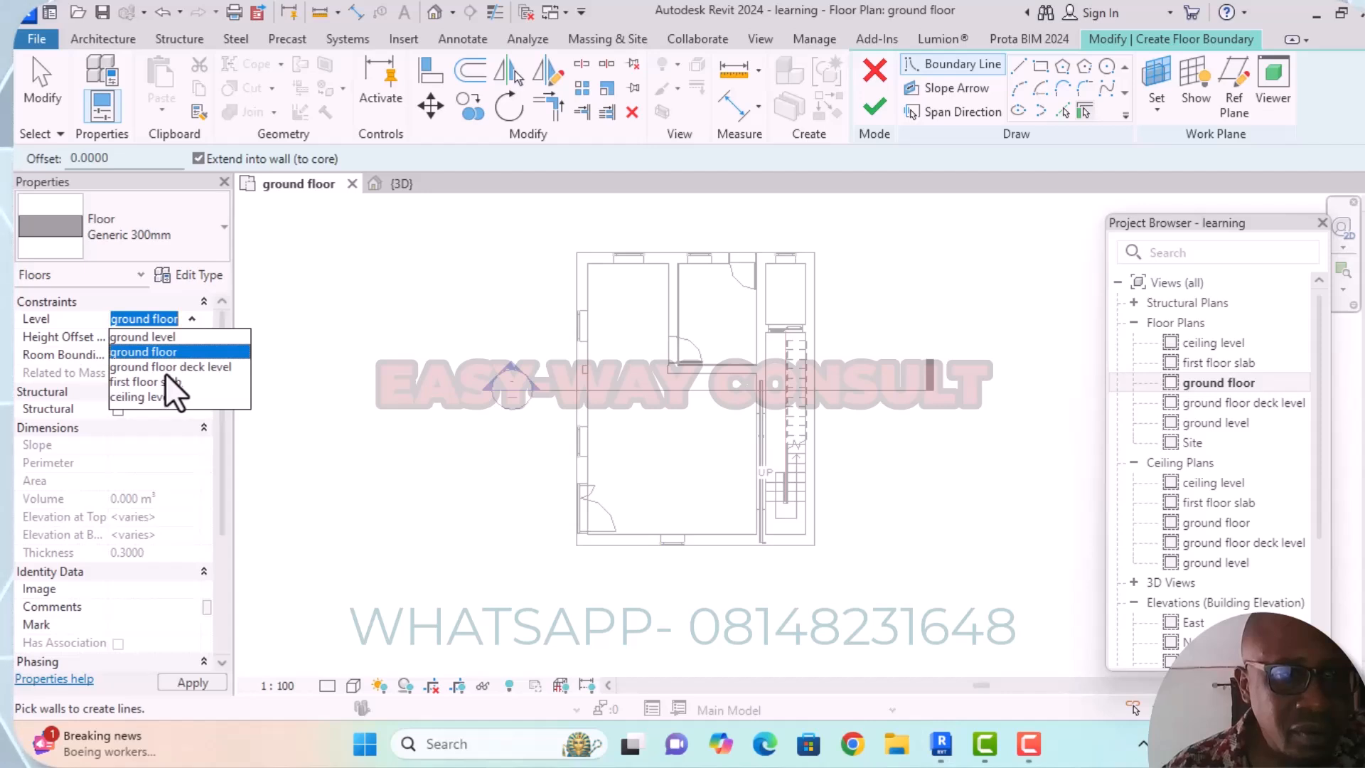
left_click(218, 368)
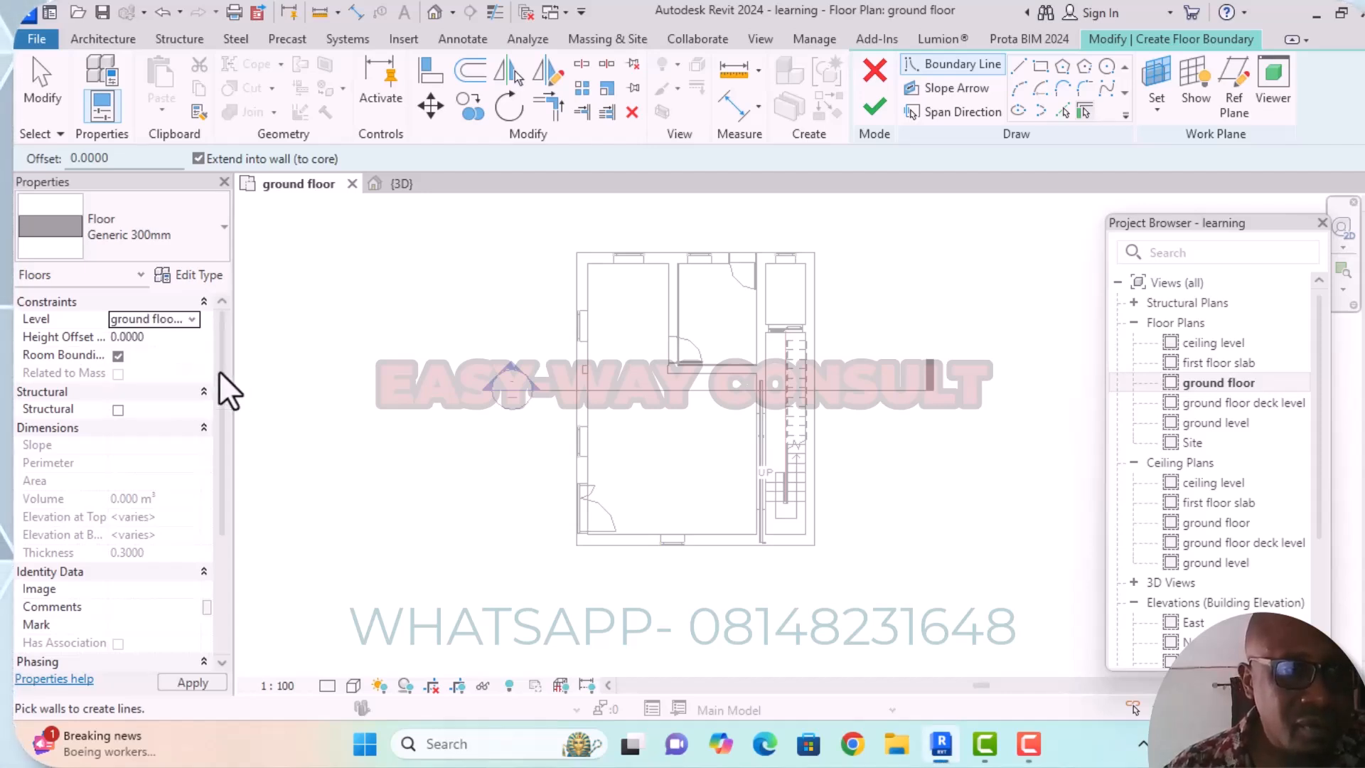
left_click(127, 339)
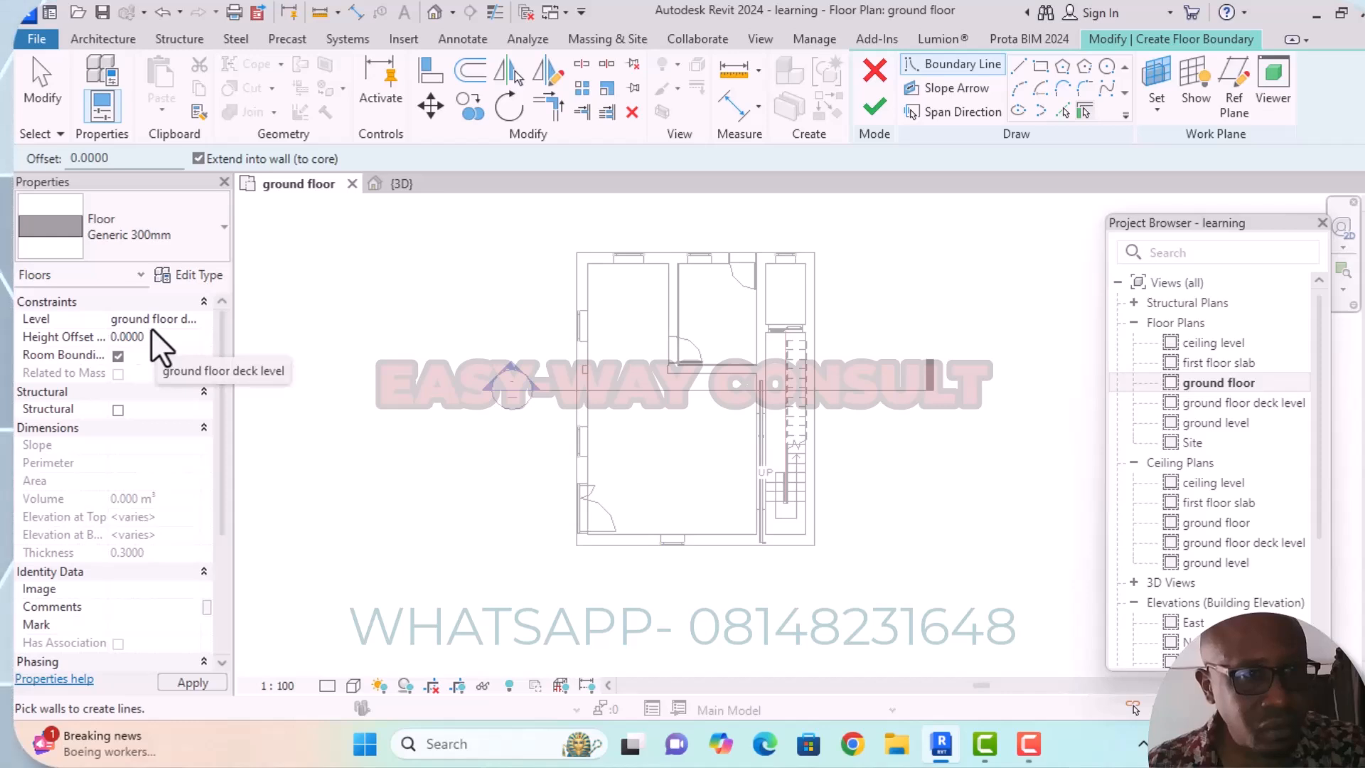
key("BackSpace")
type("1")
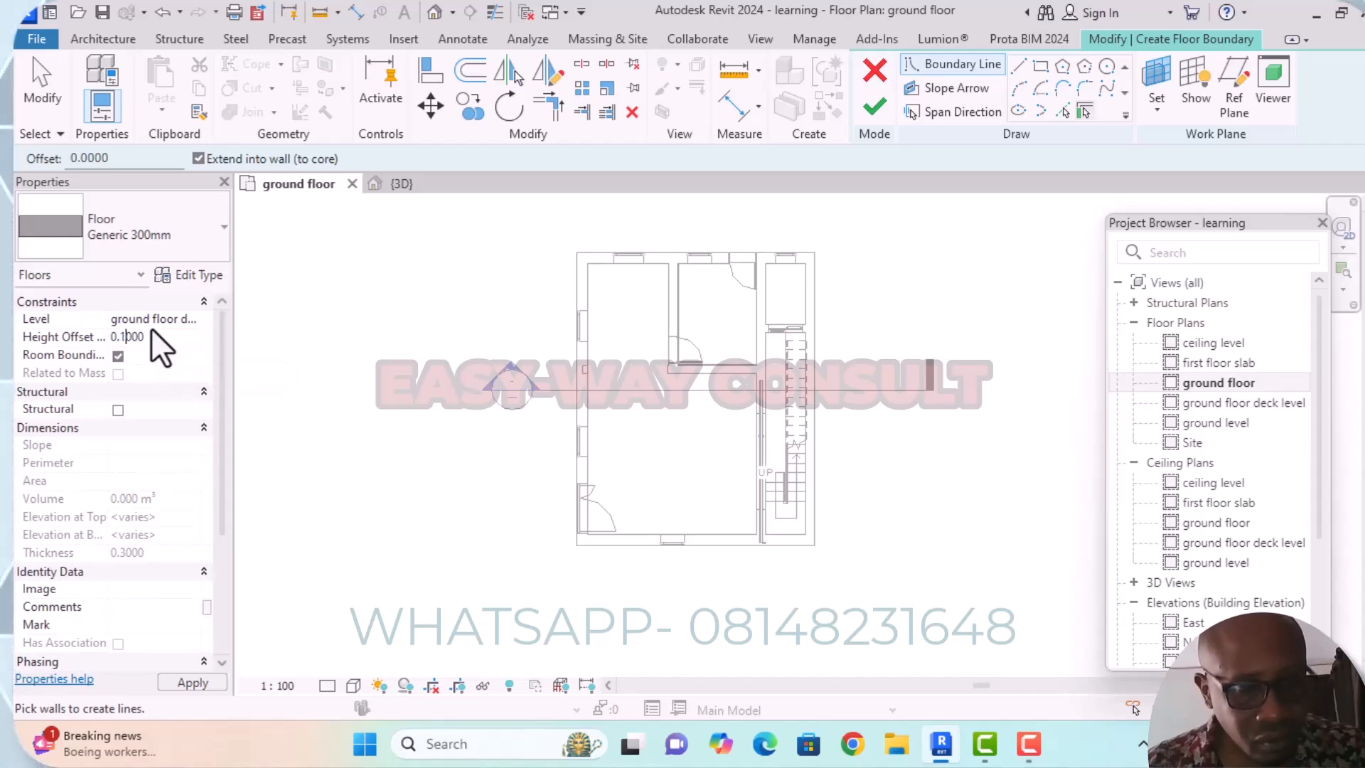
type("5")
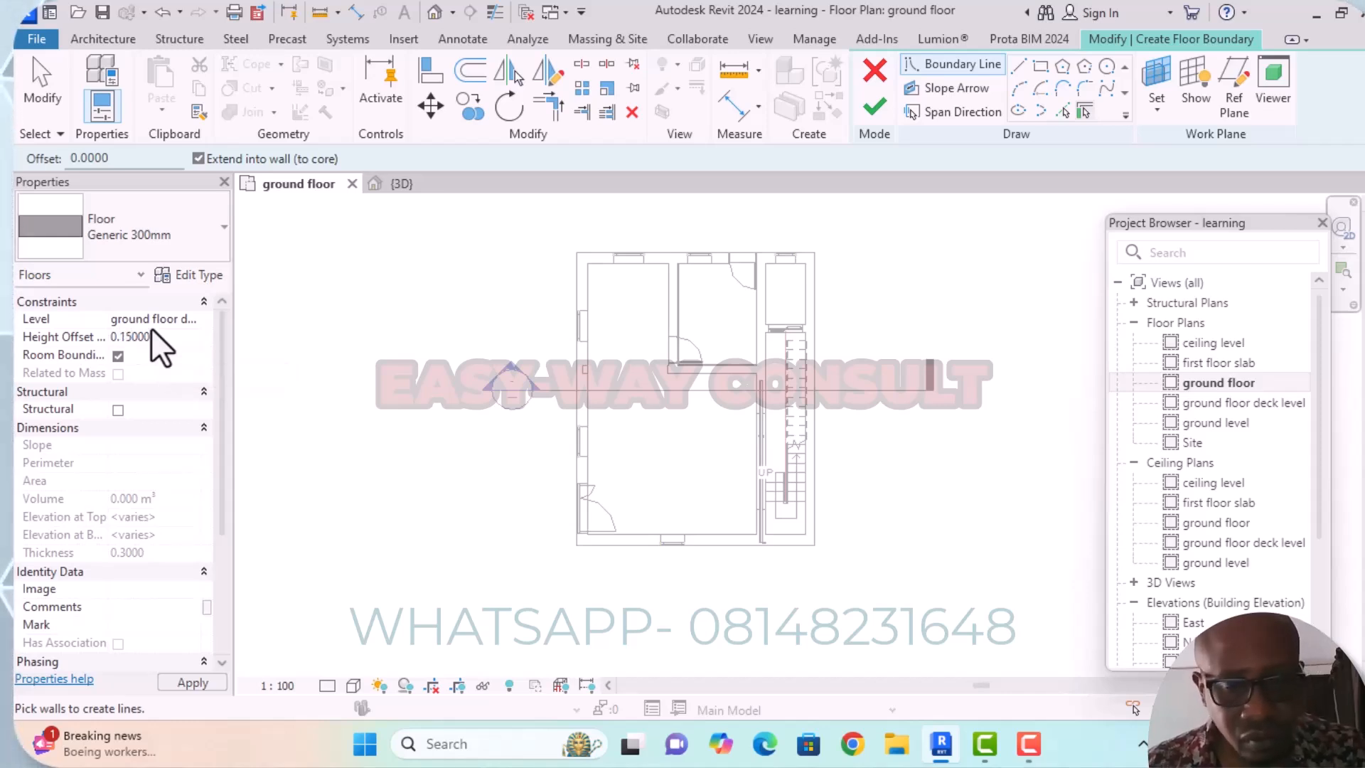
key("Return")
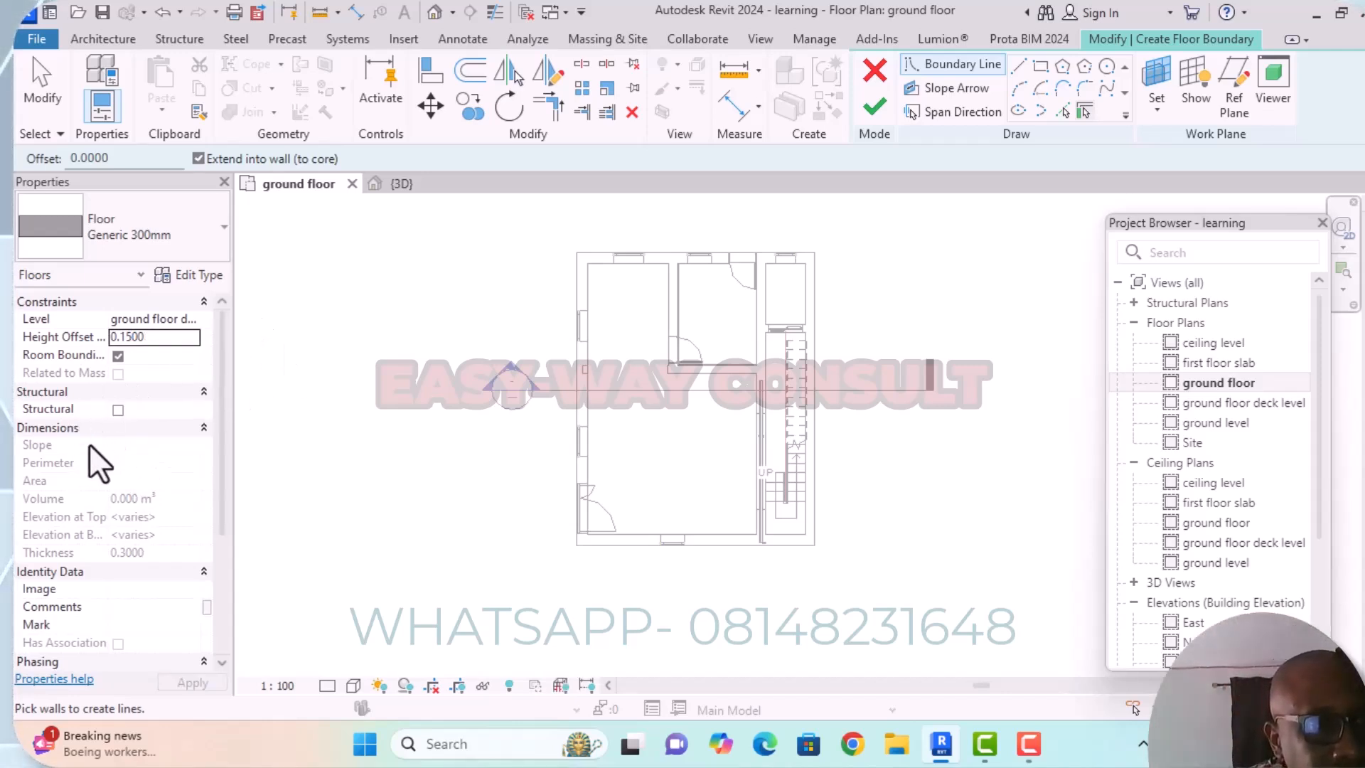
Open the Generic 300mm floor type's layer structure and set the Structure [1] layer's thickness to 0.1.
scroll(121, 442, "down", 2)
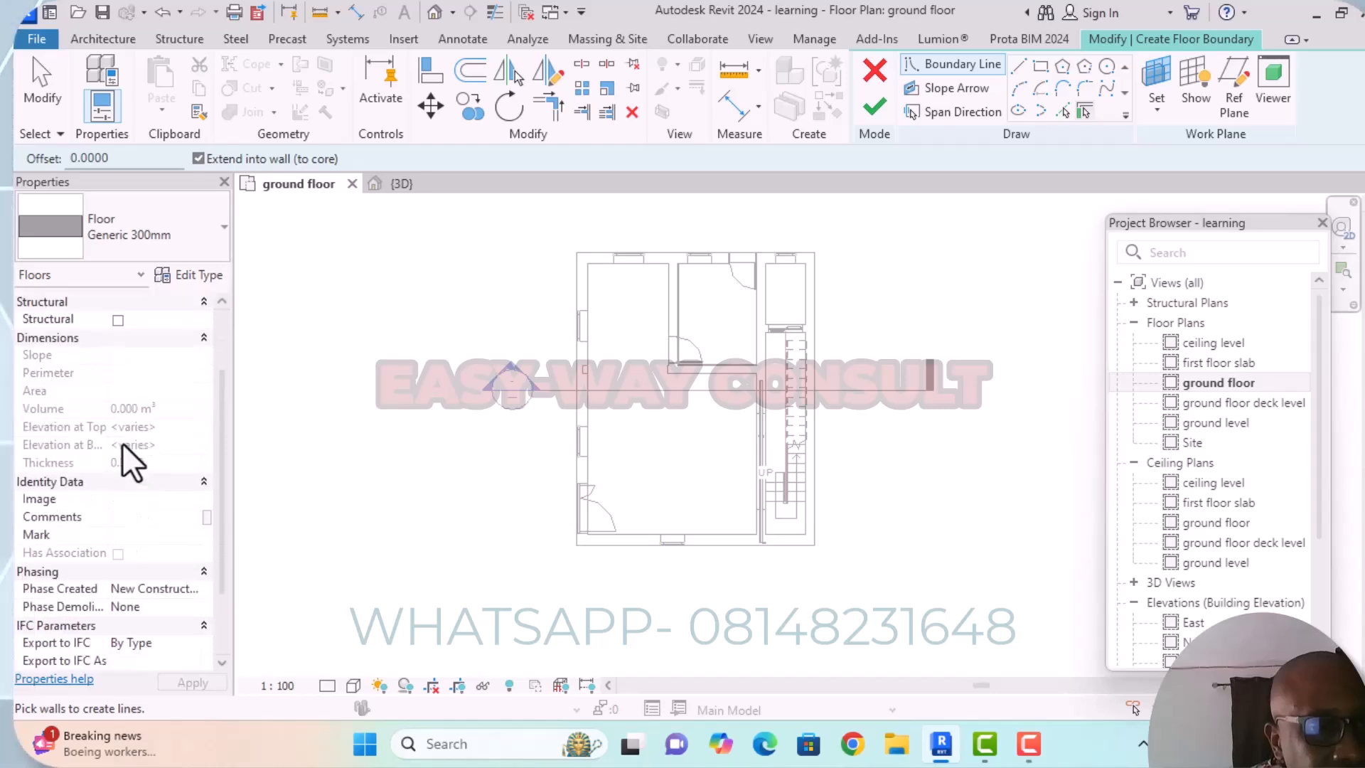
left_click(215, 275)
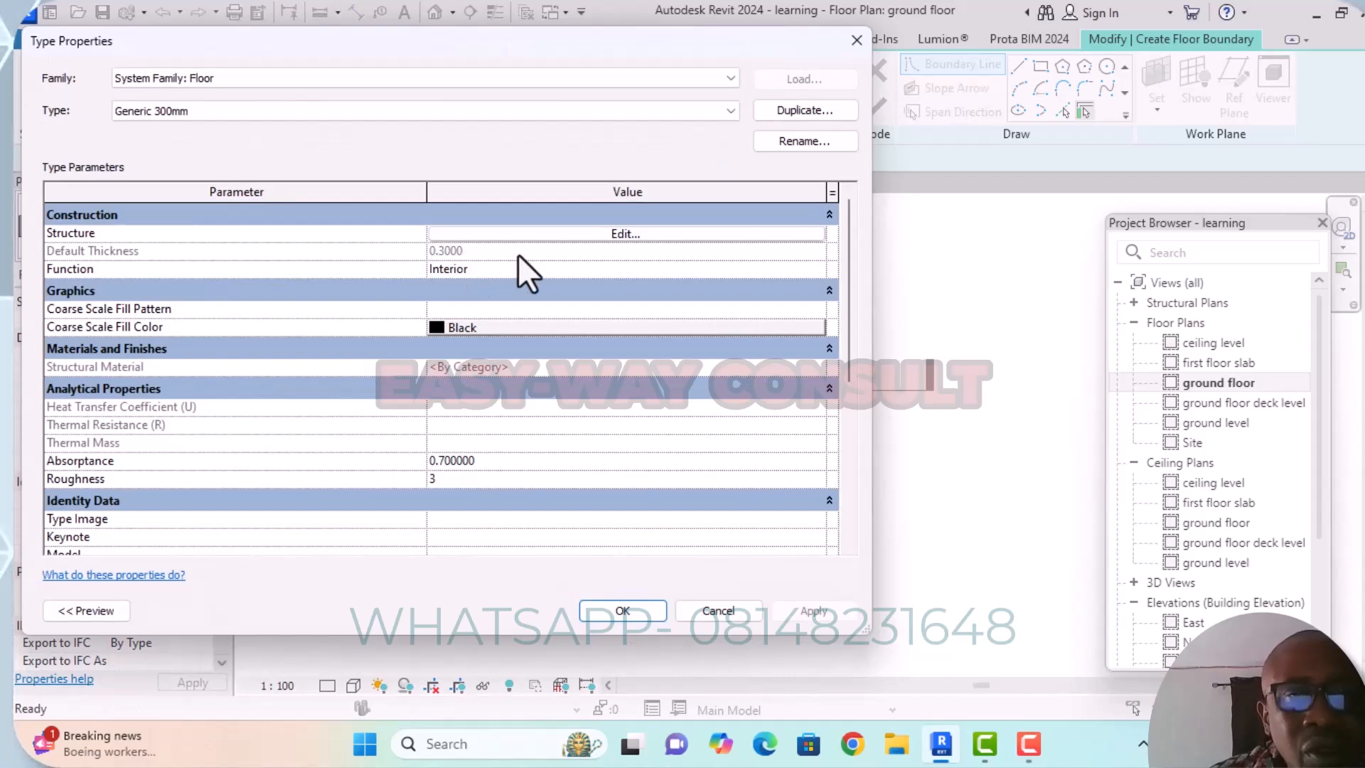
left_click(621, 234)
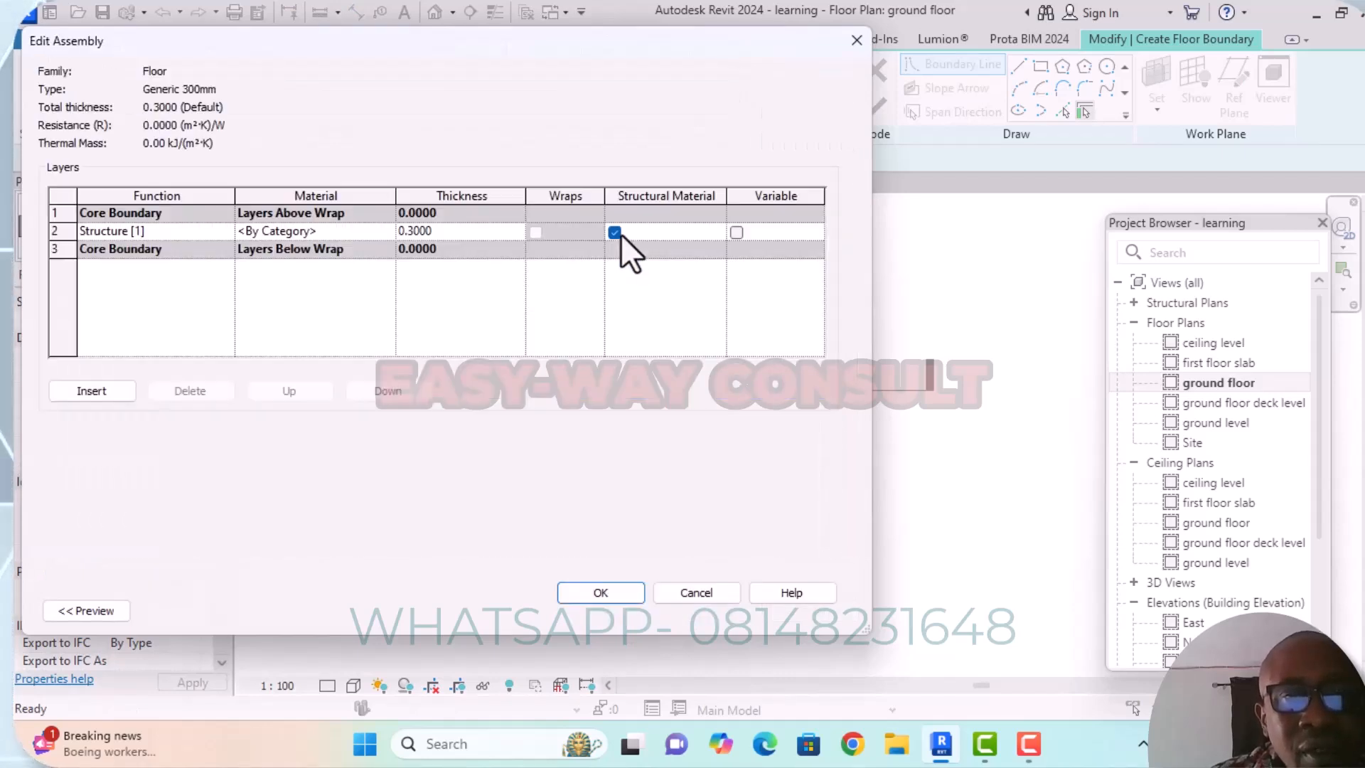
left_click(419, 230)
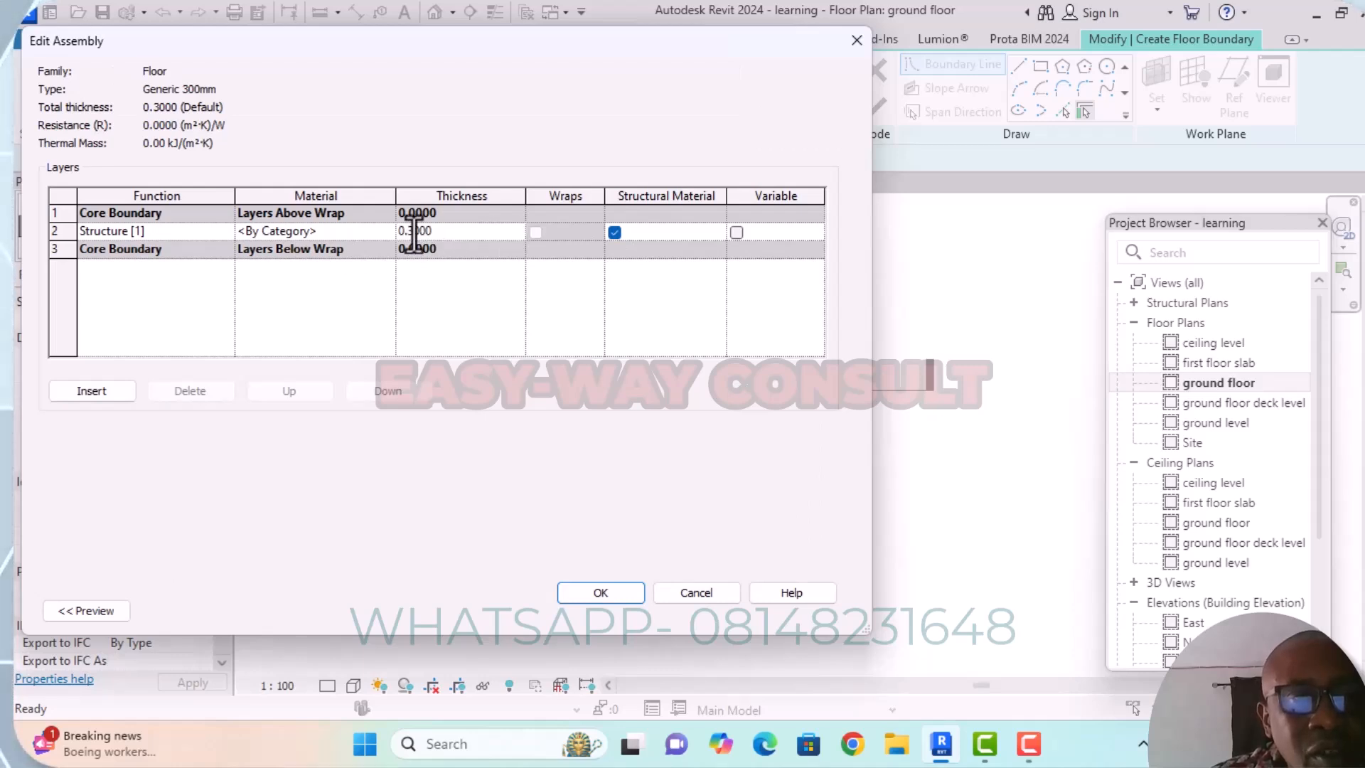
key("BackSpace")
type("1")
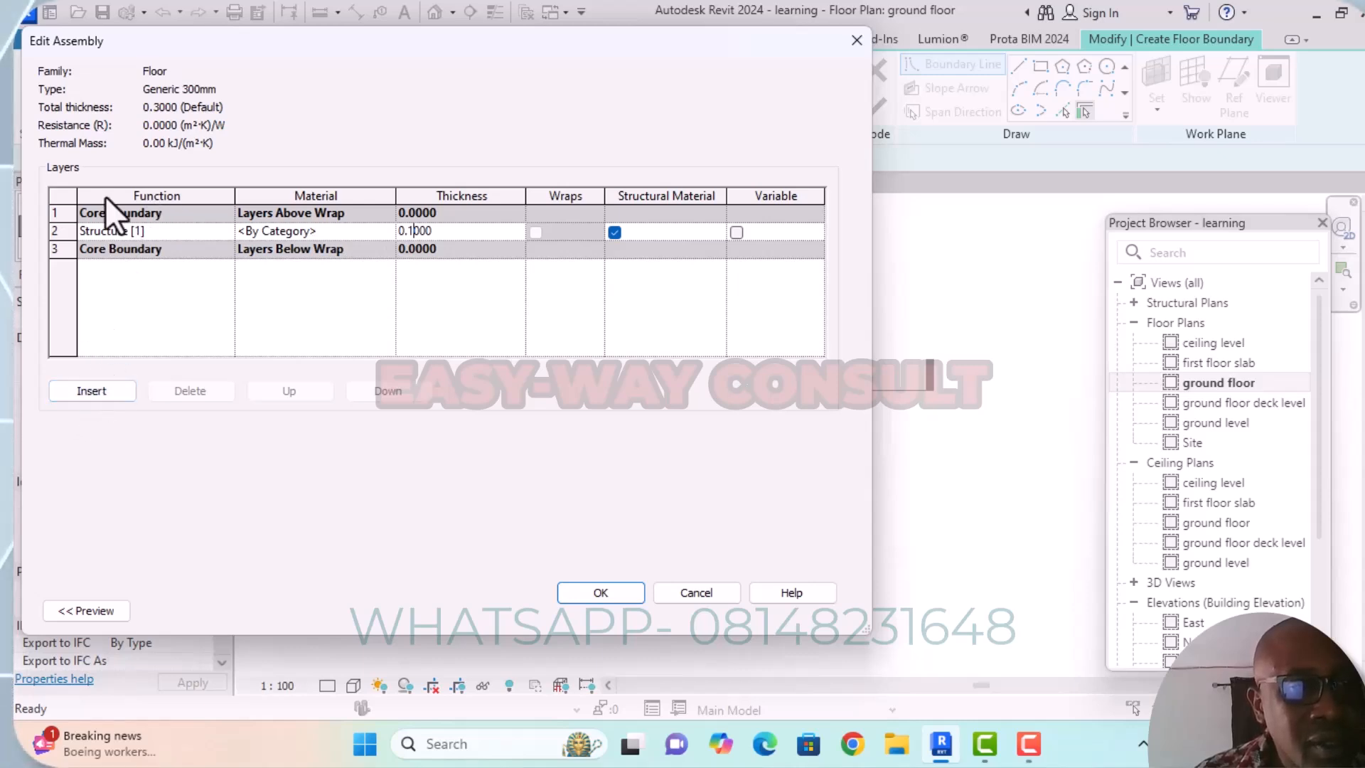
Insert a Finish 1 [4] layer in the floor assembly and place it inside the core boundary, directly above the Structure [1] layer.
left_click(84, 212)
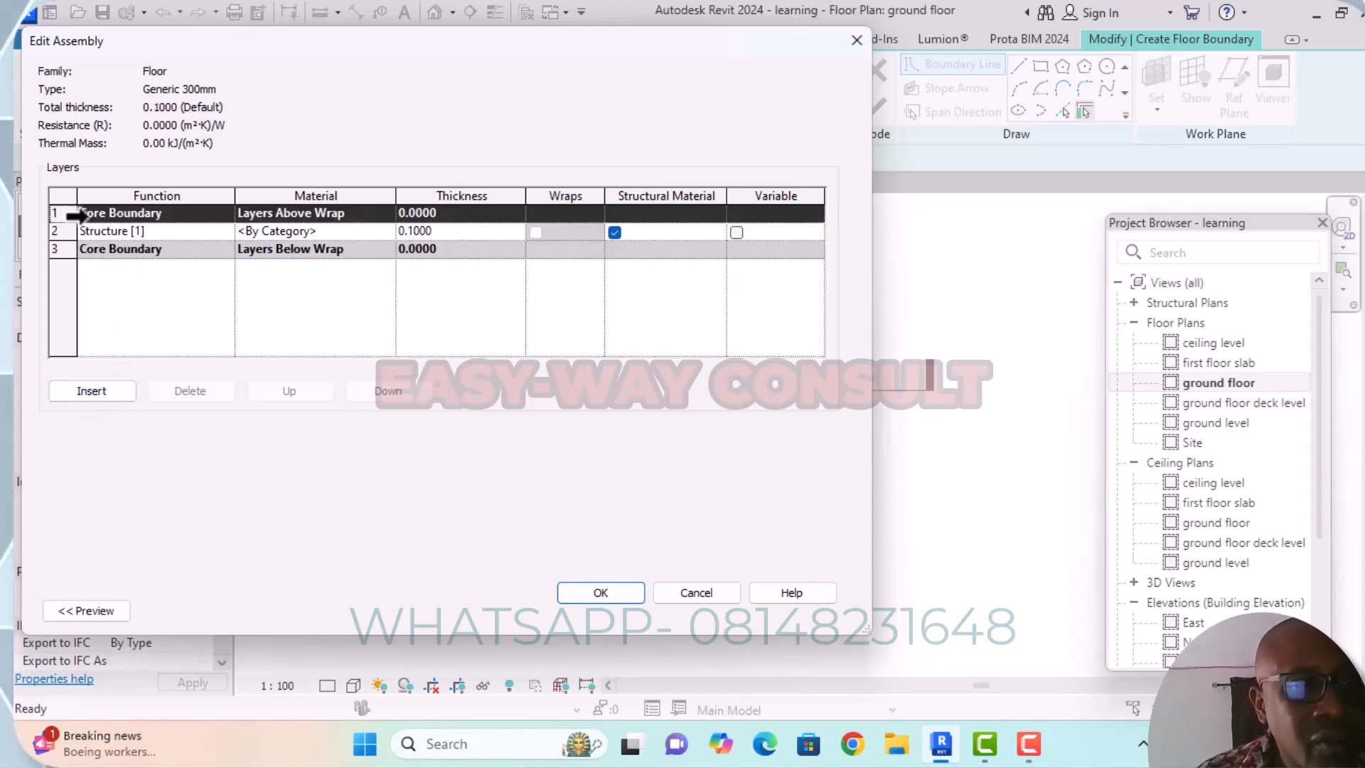
left_click(105, 391)
left_click(158, 213)
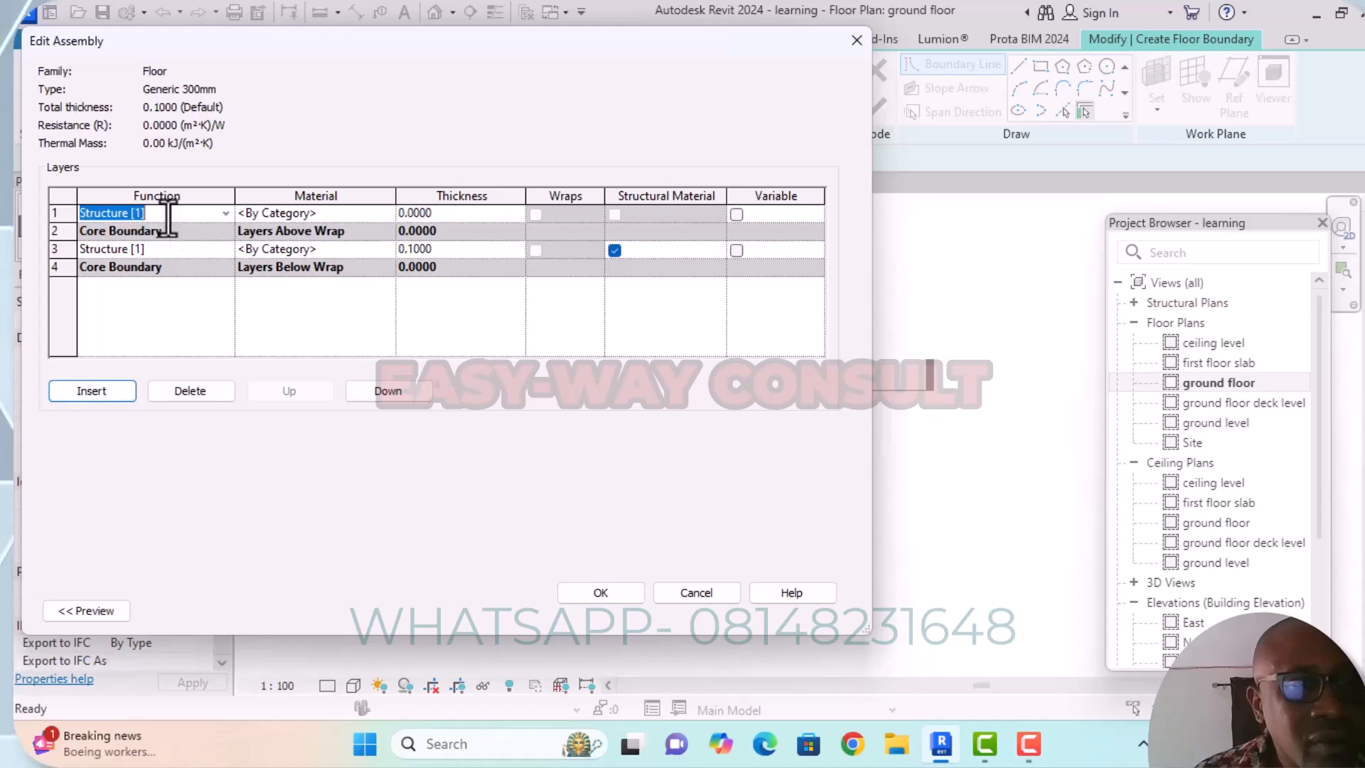
left_click(225, 213)
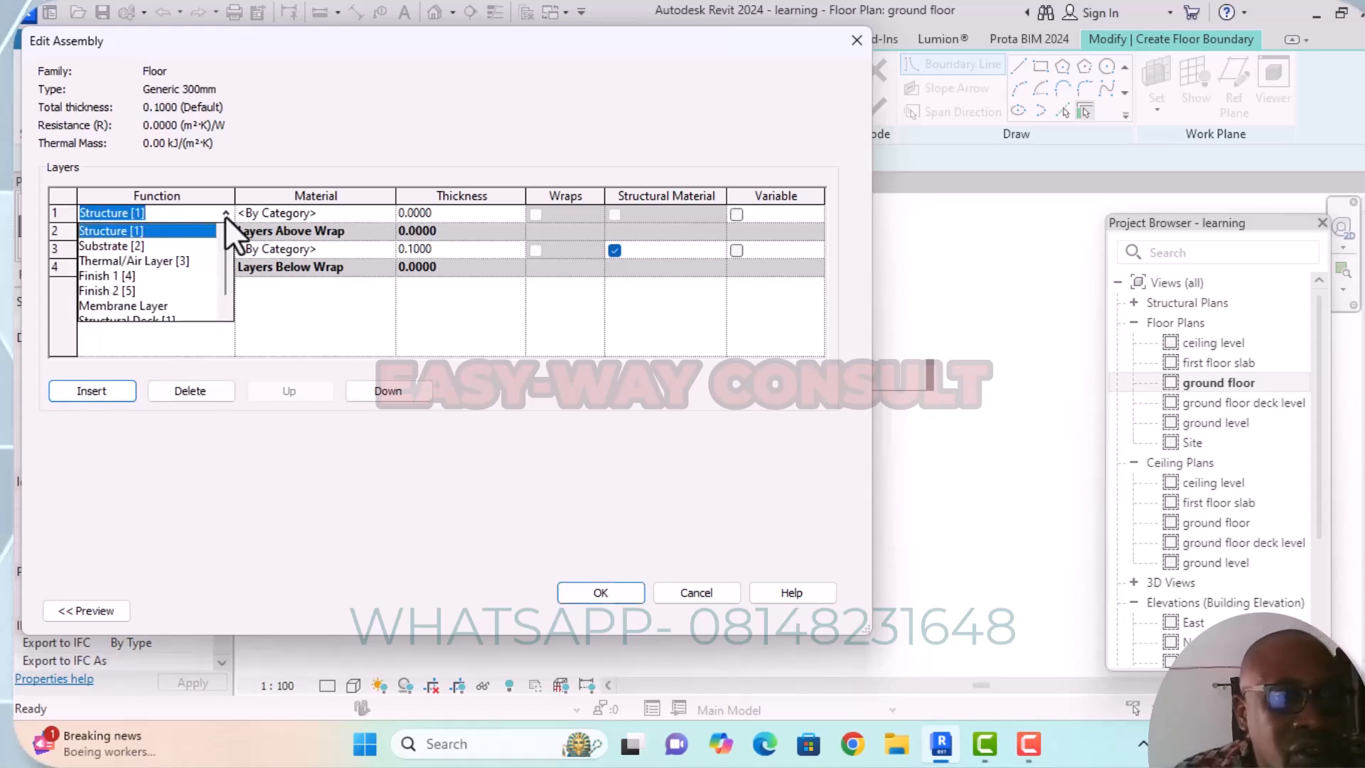
left_click(99, 274)
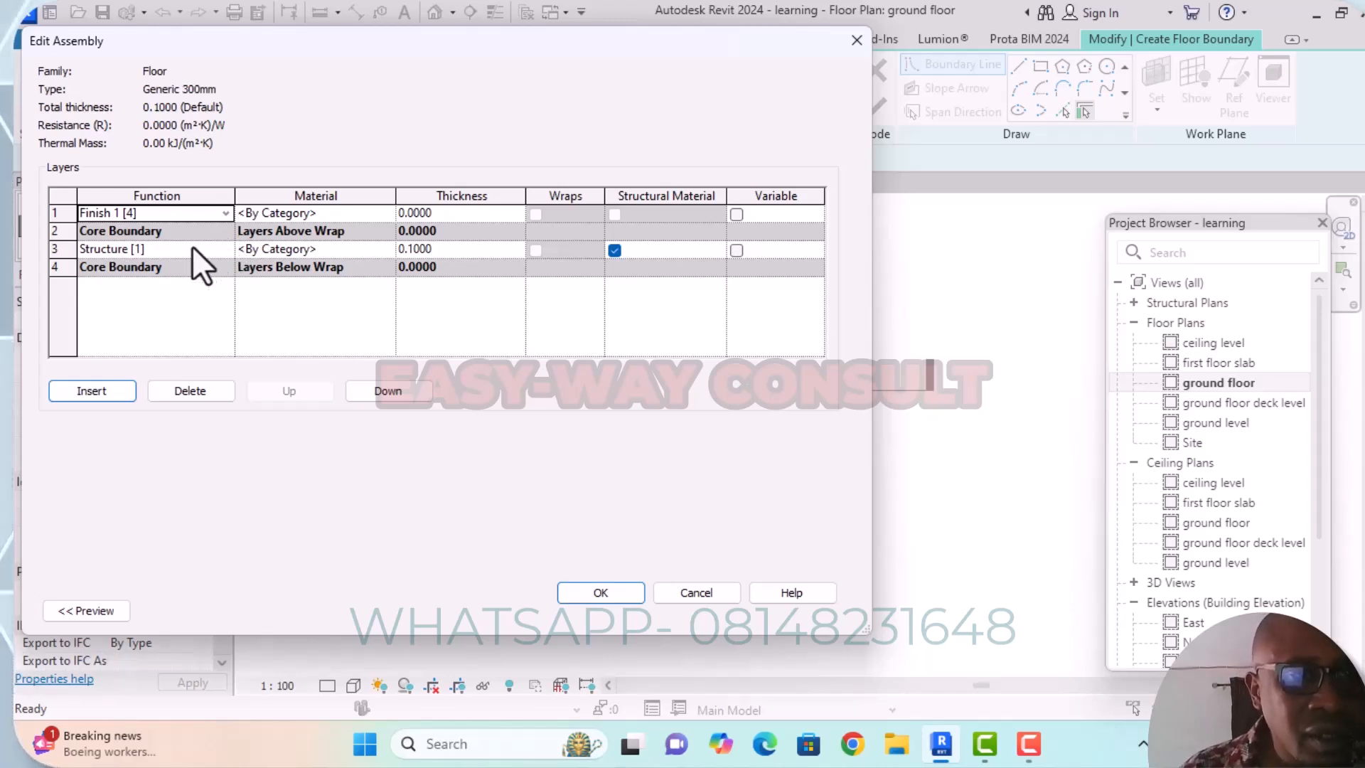
left_click(168, 215)
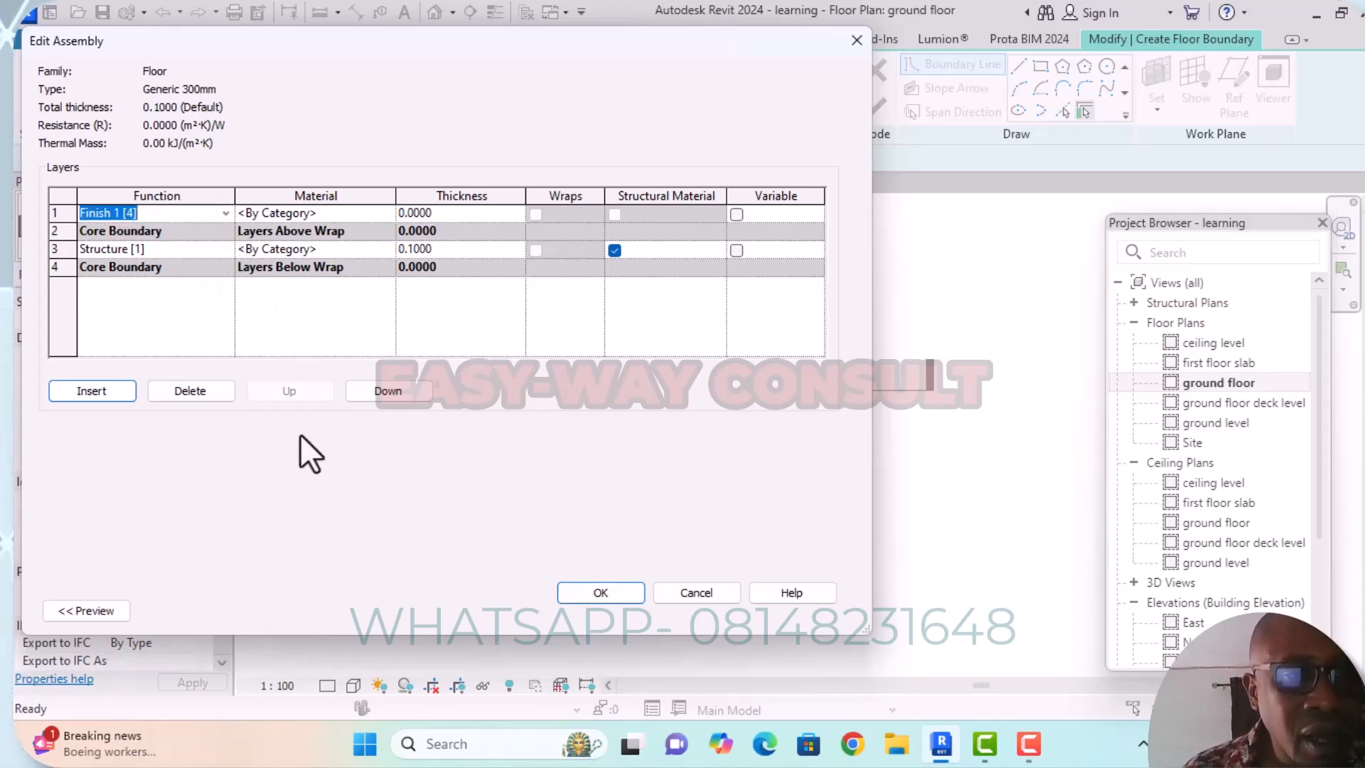
left_click(367, 395)
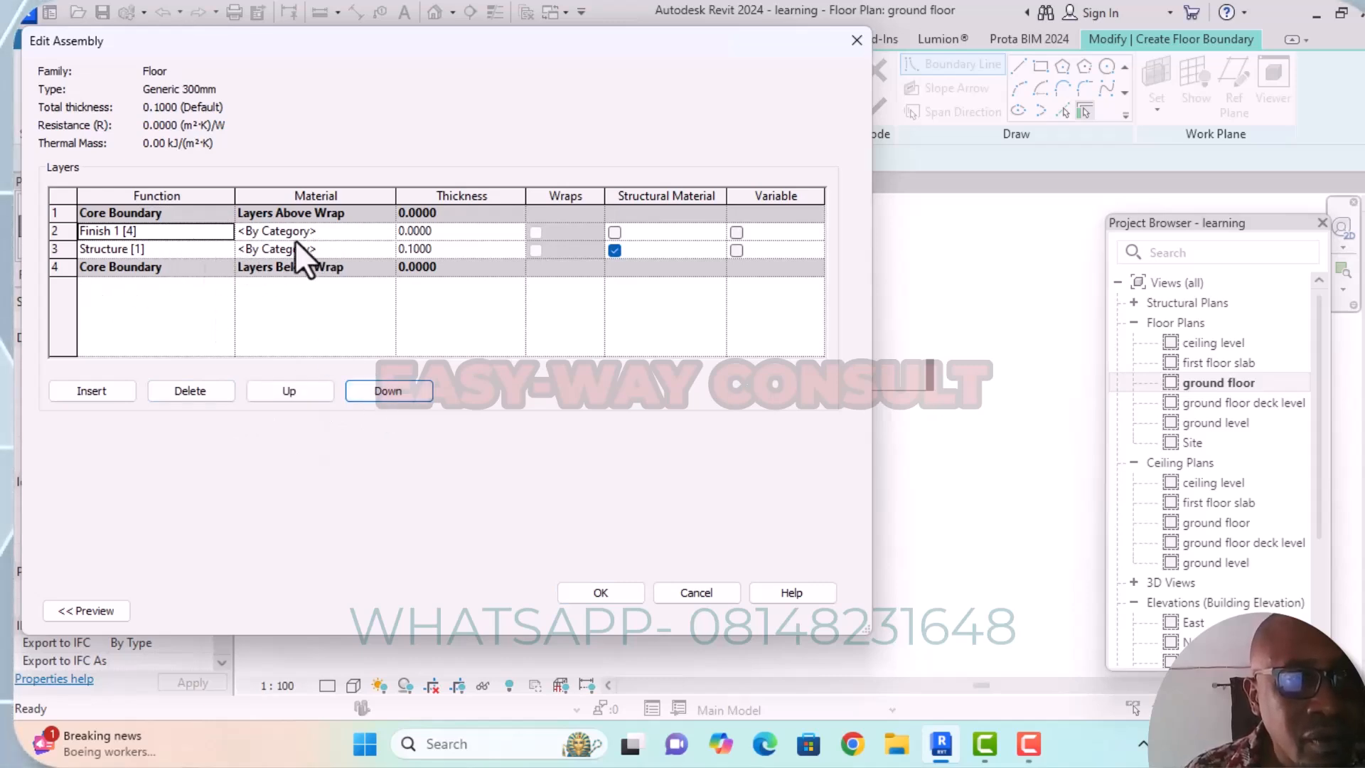
Assign the parlor floor tile material to the Finish 1 [4] layer.
left_click(384, 231)
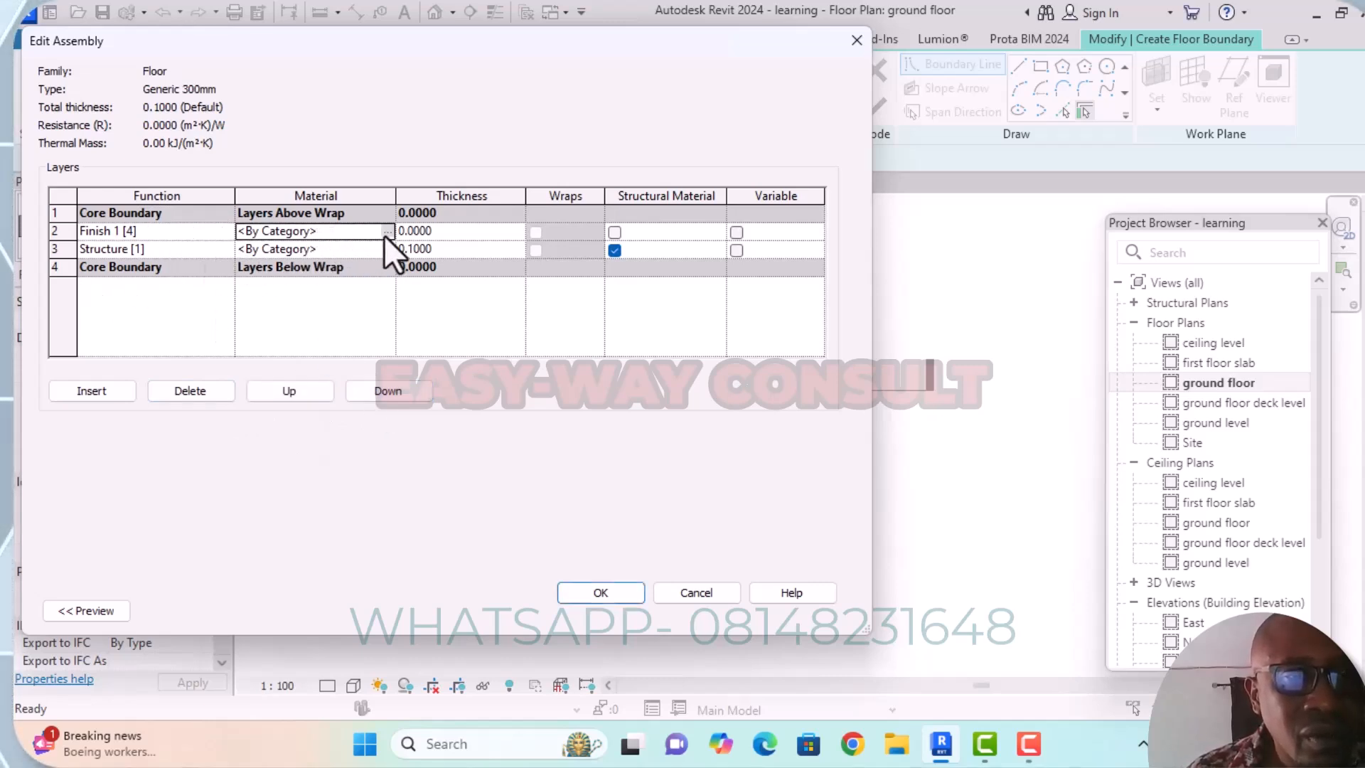
left_click(384, 232)
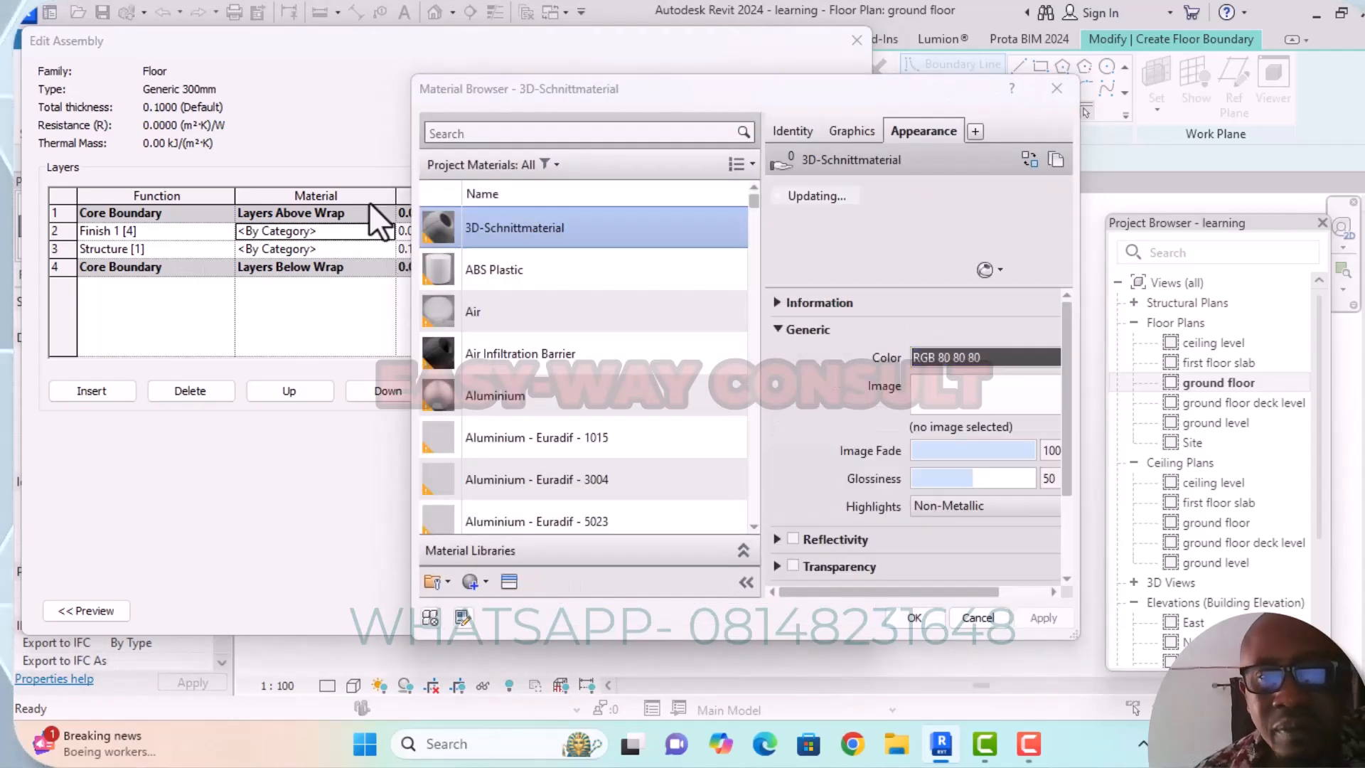
left_click(529, 133)
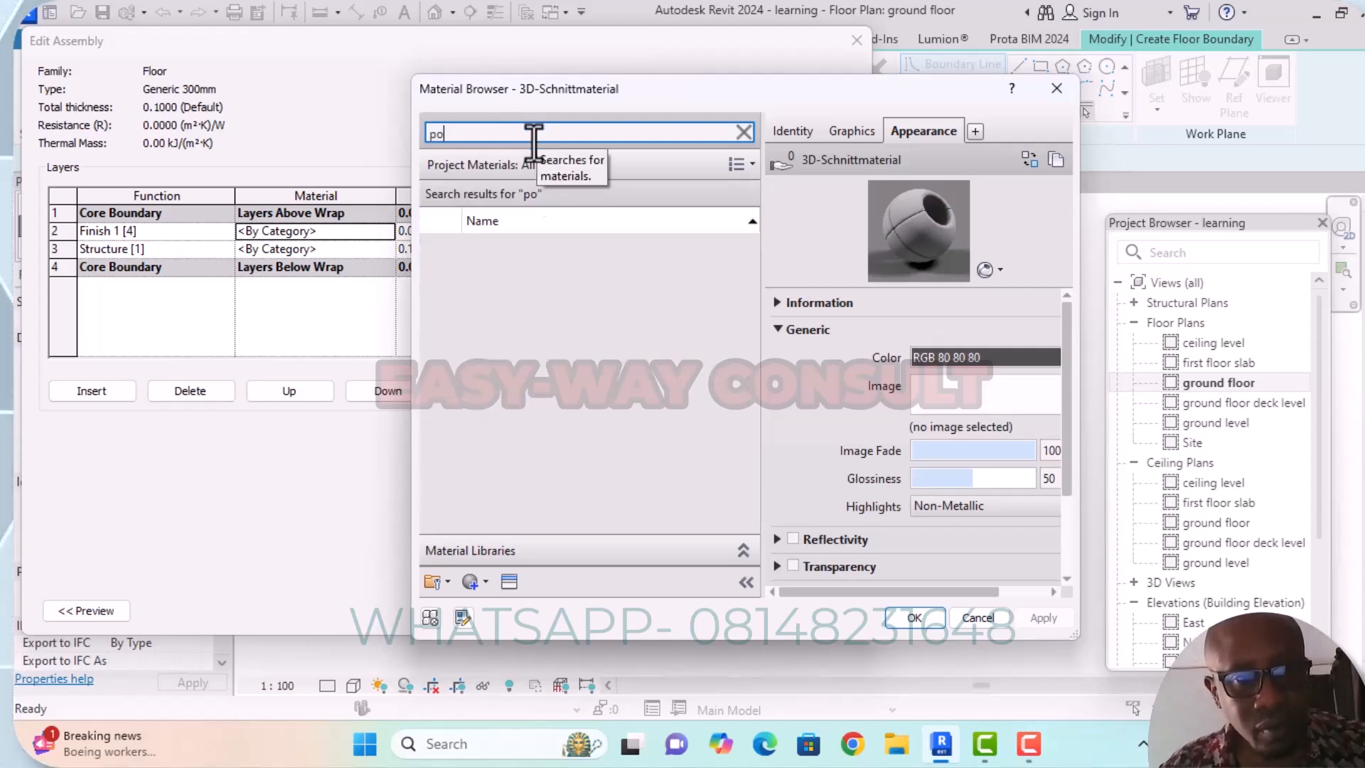
key("BackSpace")
type("arl")
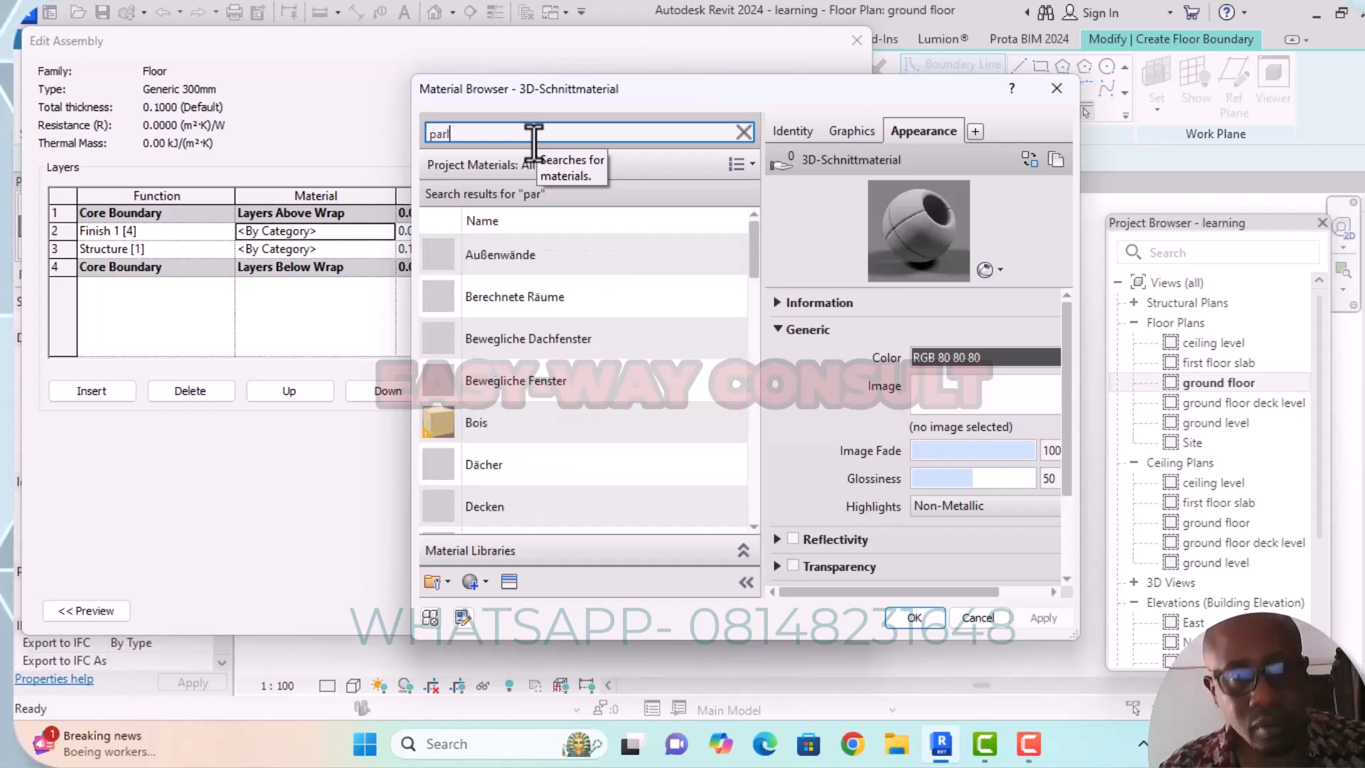
left_click(534, 258)
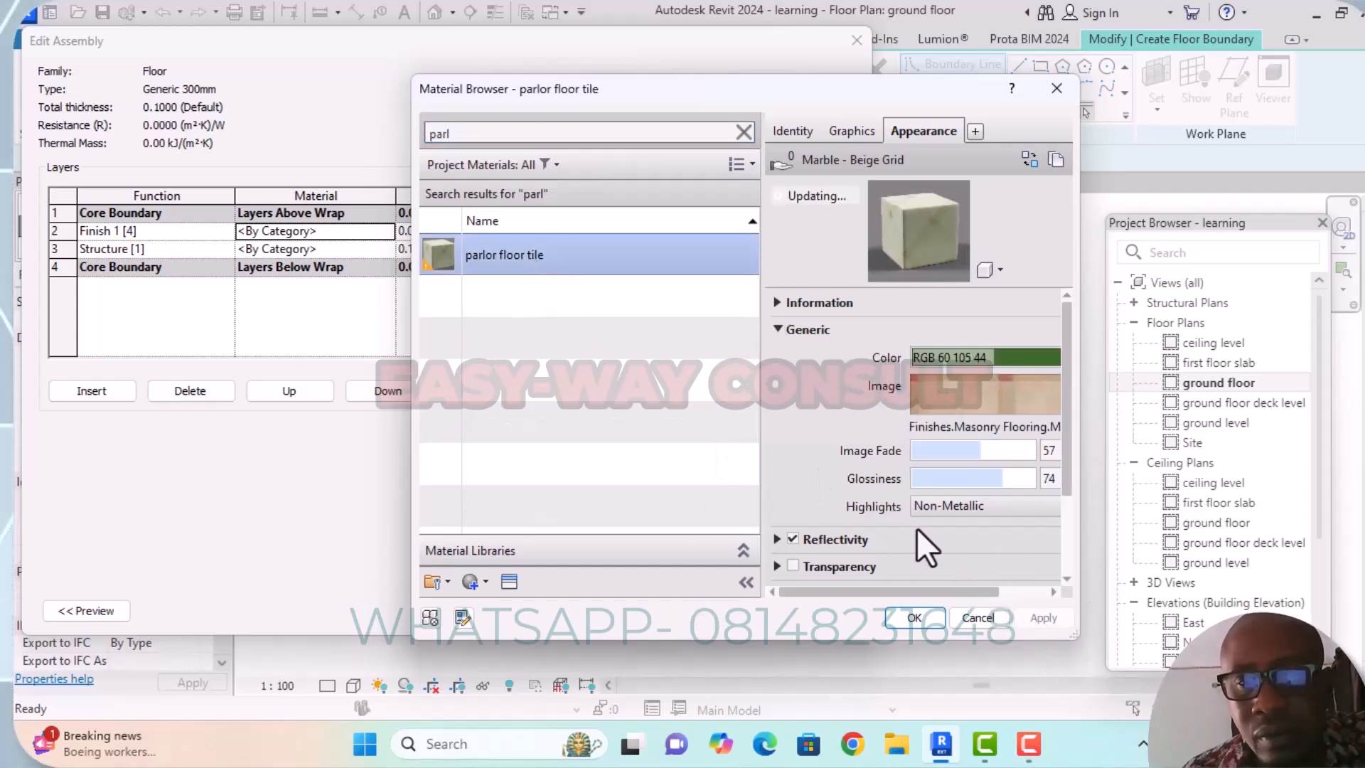
left_click_drag(703, 96, 885, 23)
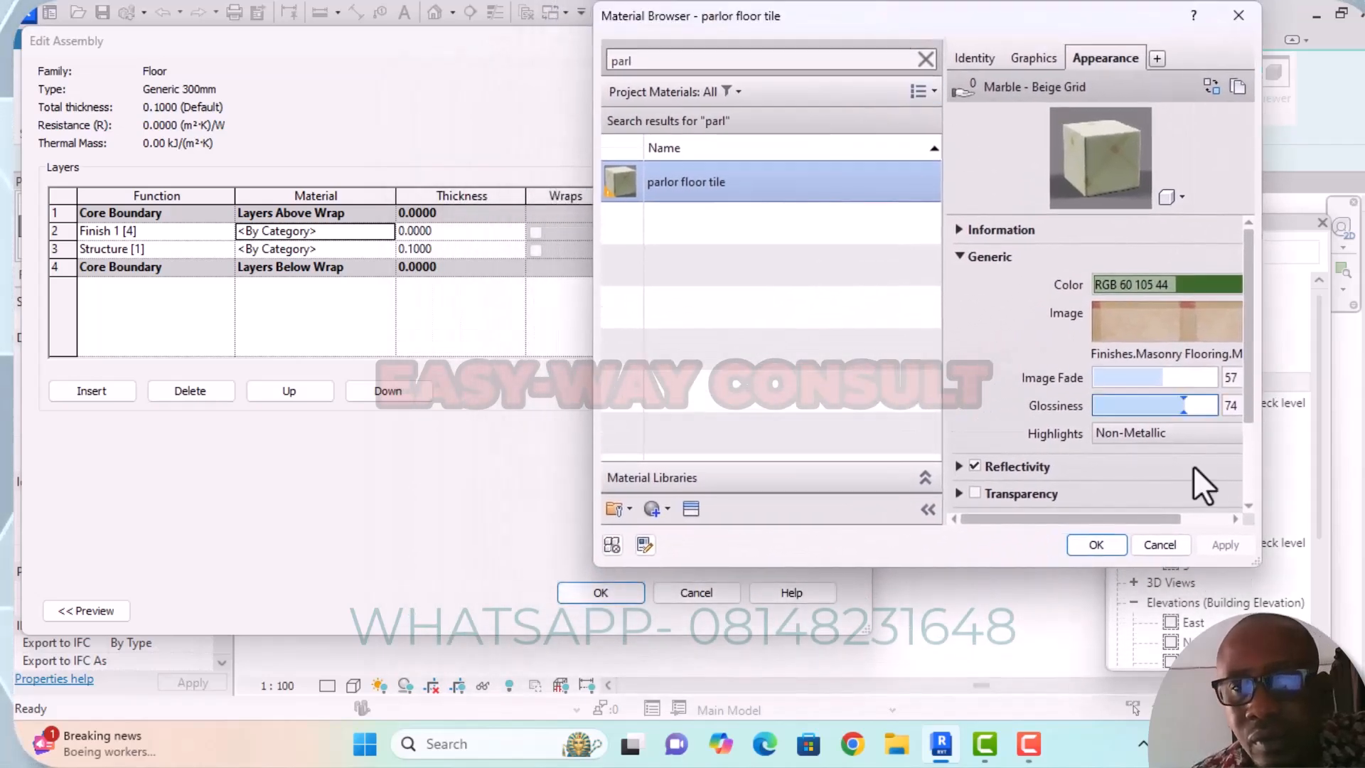
left_click(1092, 547)
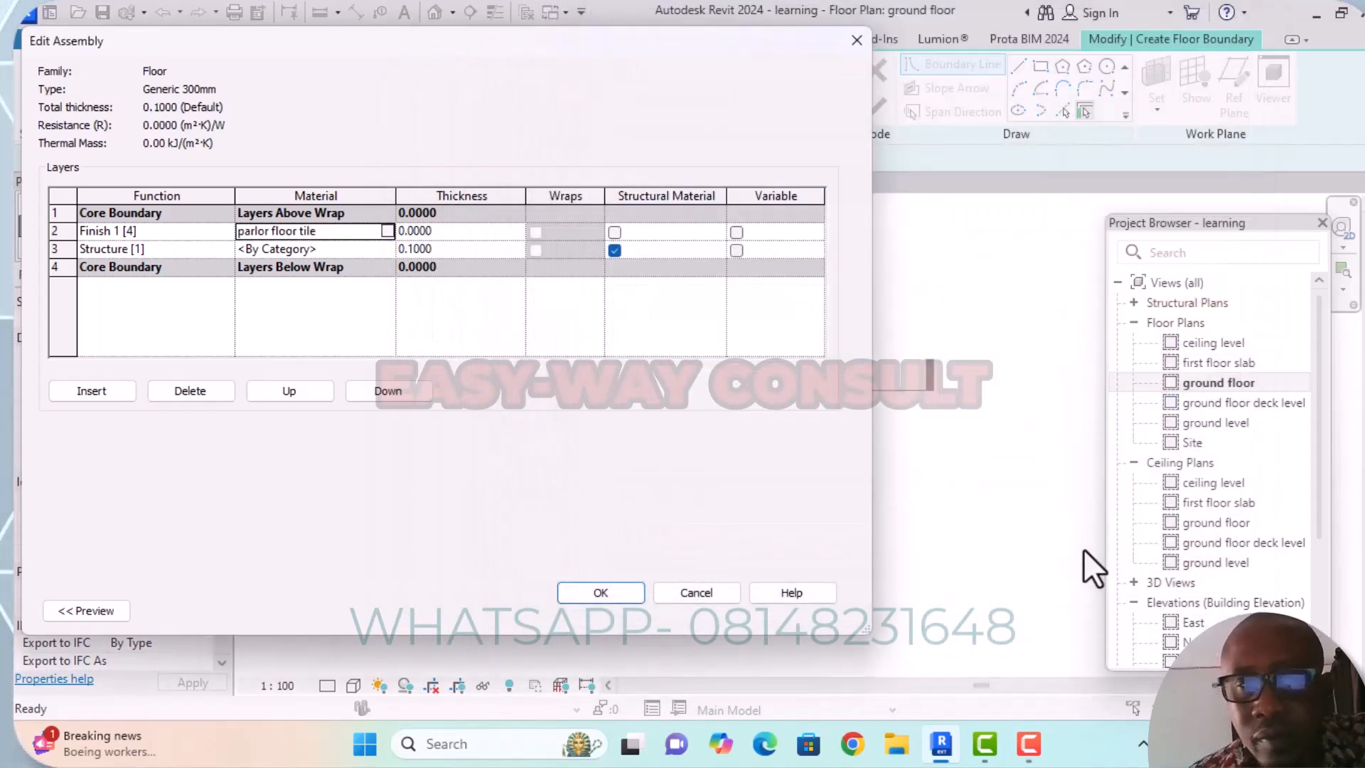
Set the Finish 1 [4] layer's thickness to 0.05.
left_click(424, 231)
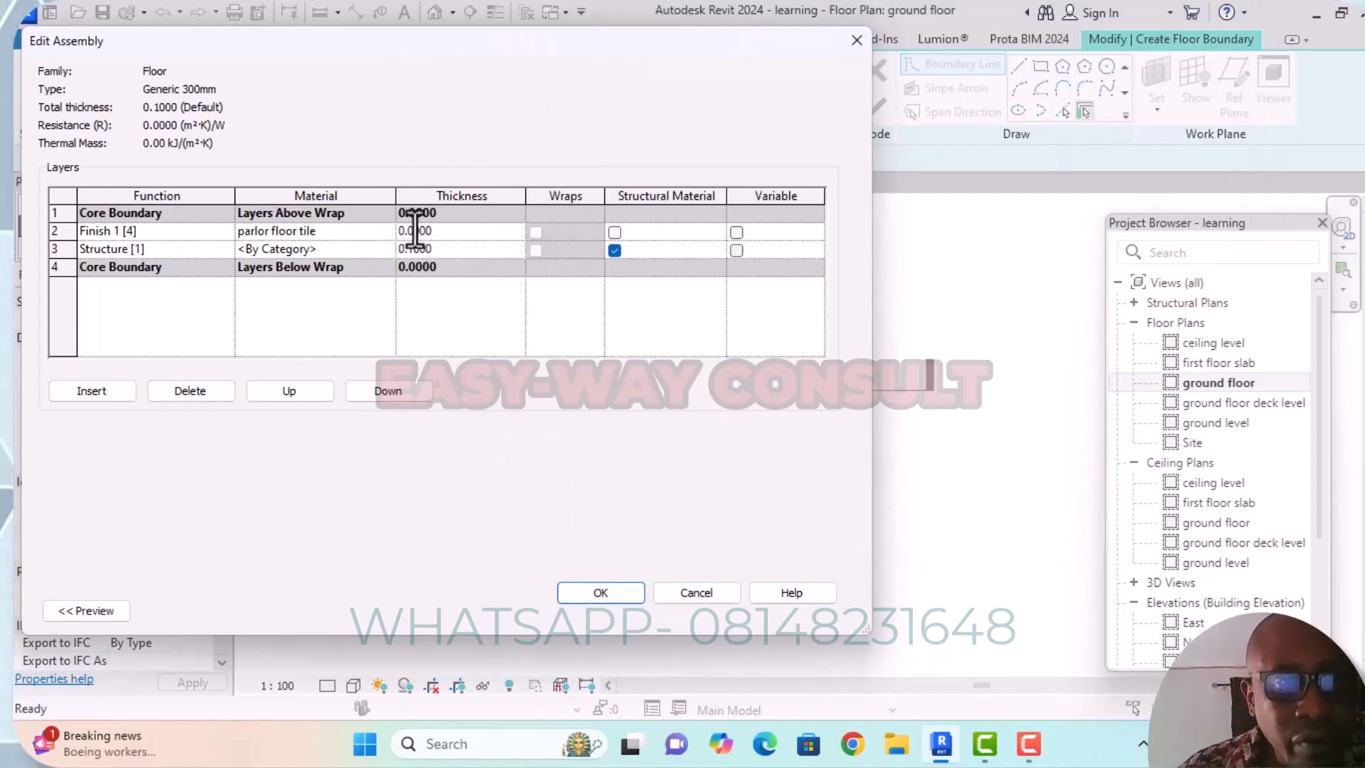
key("BackSpace")
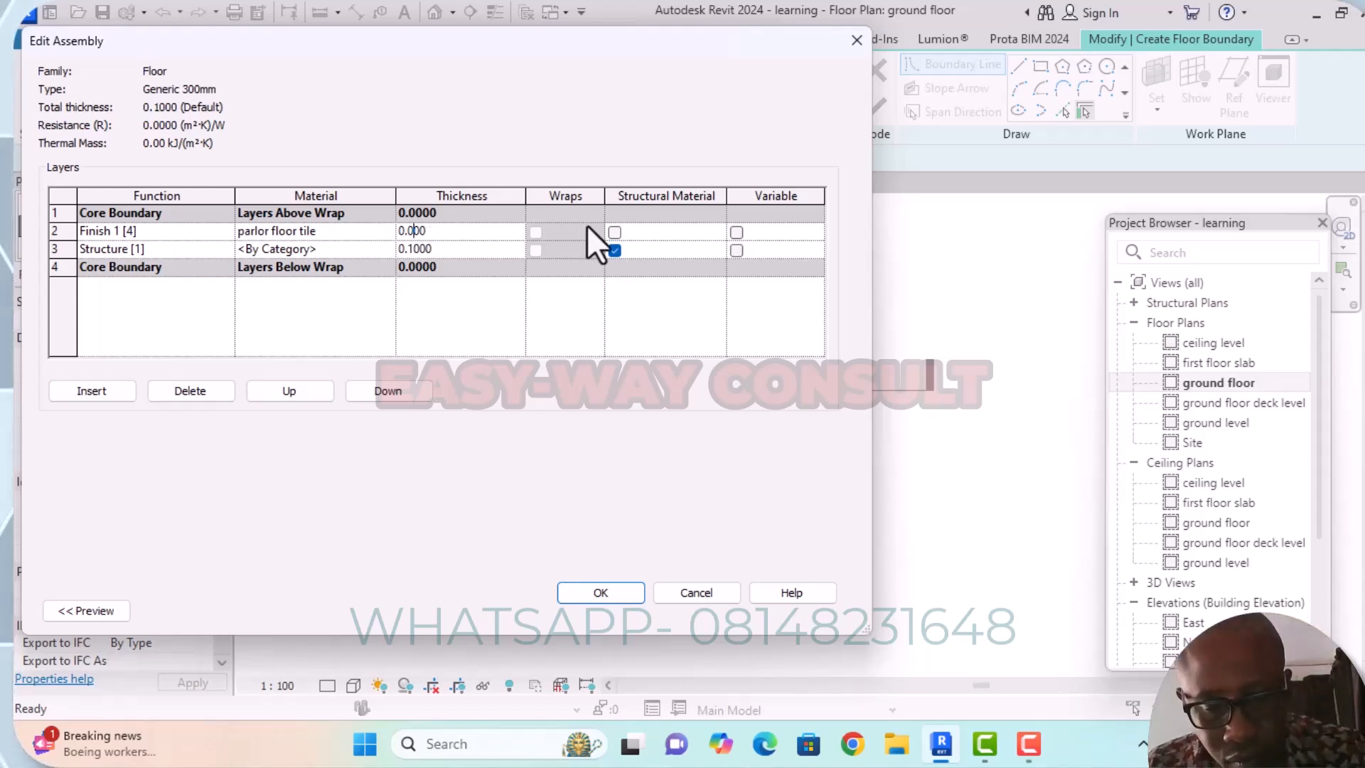
type("5")
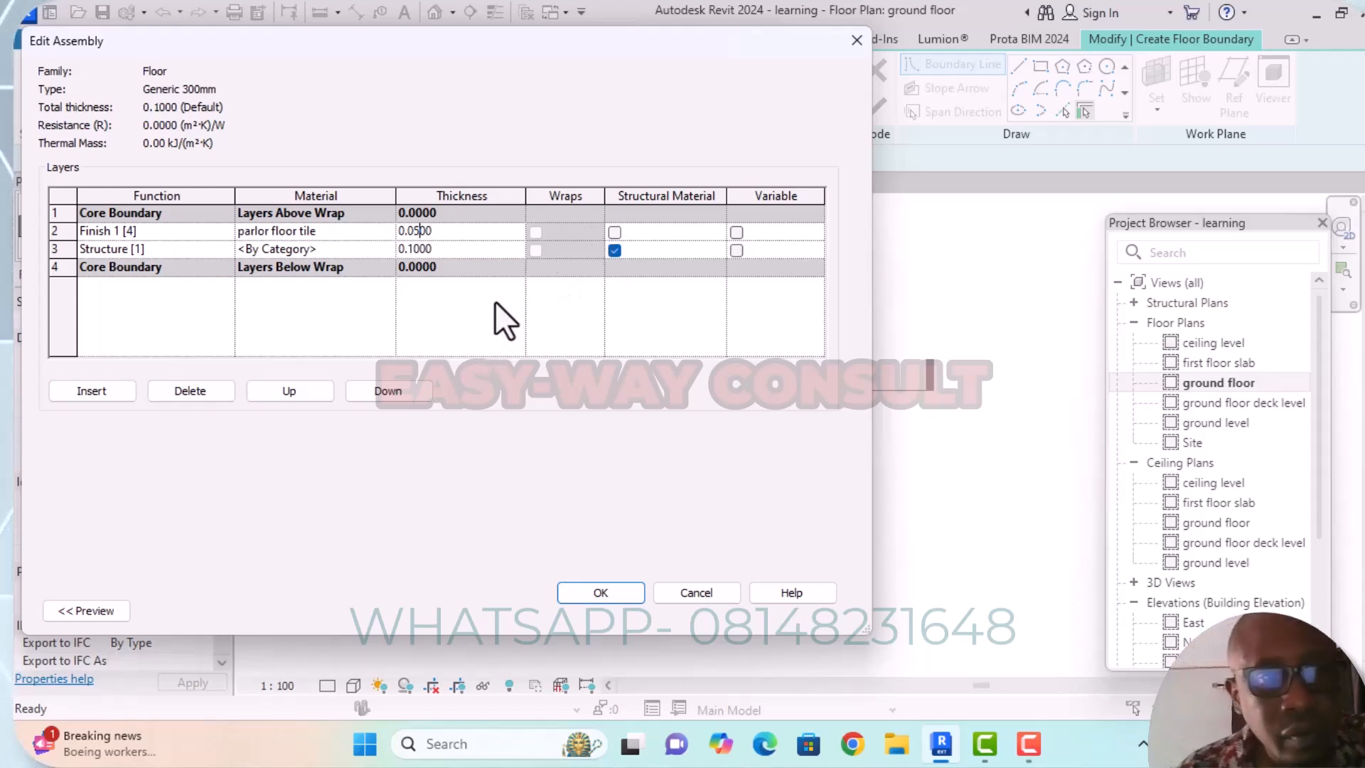
Browse the project materials for the Structure [1] layer and assign parlor floor tile to it.
left_click(323, 249)
left_click(387, 250)
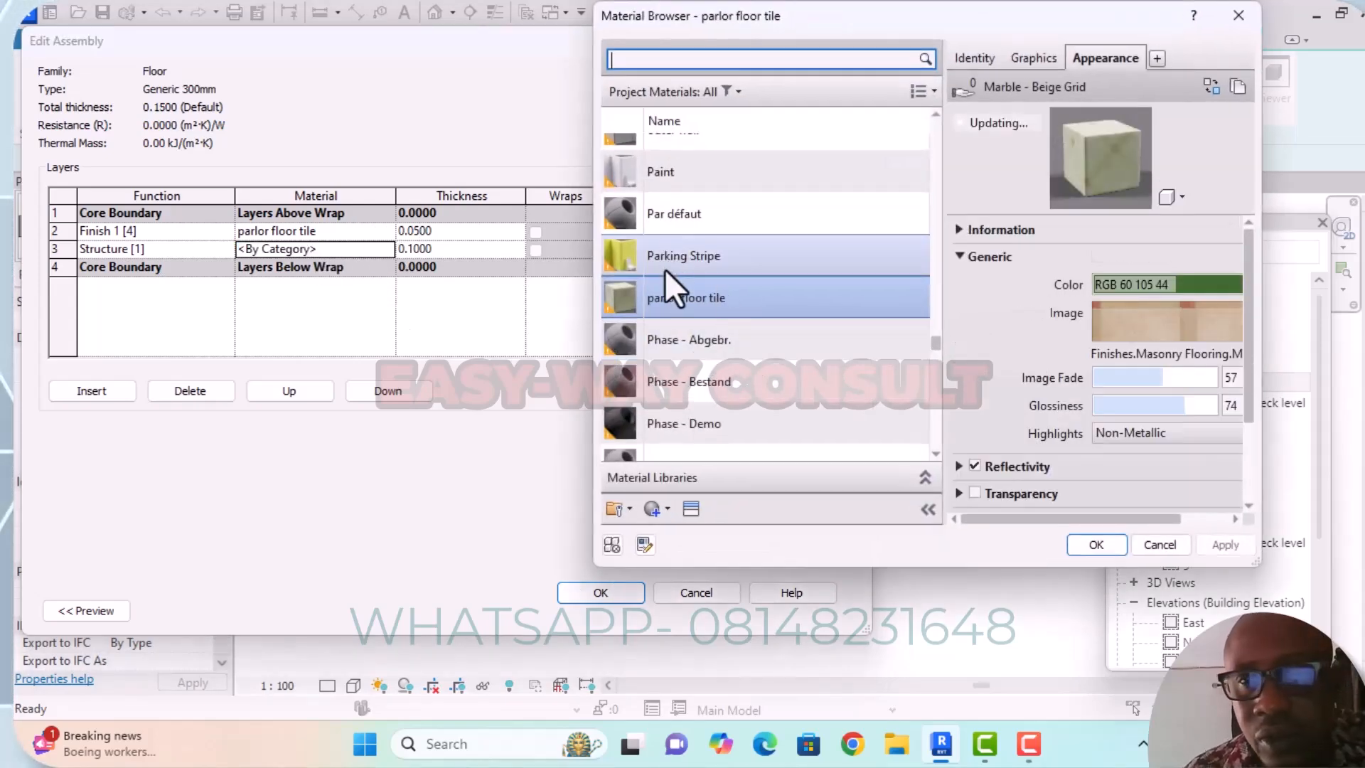
scroll(692, 316, "down", 1)
scroll(693, 316, "down", 5)
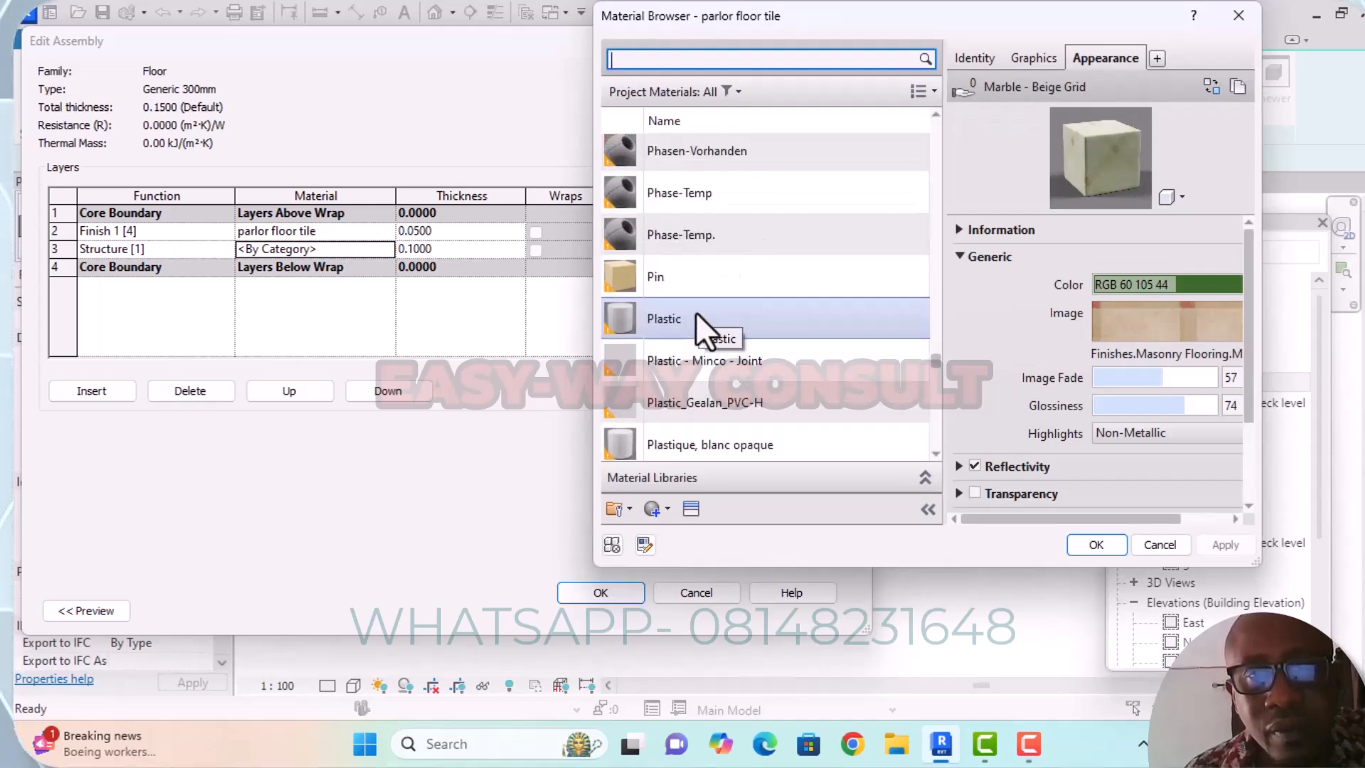
scroll(695, 312, "down", 8)
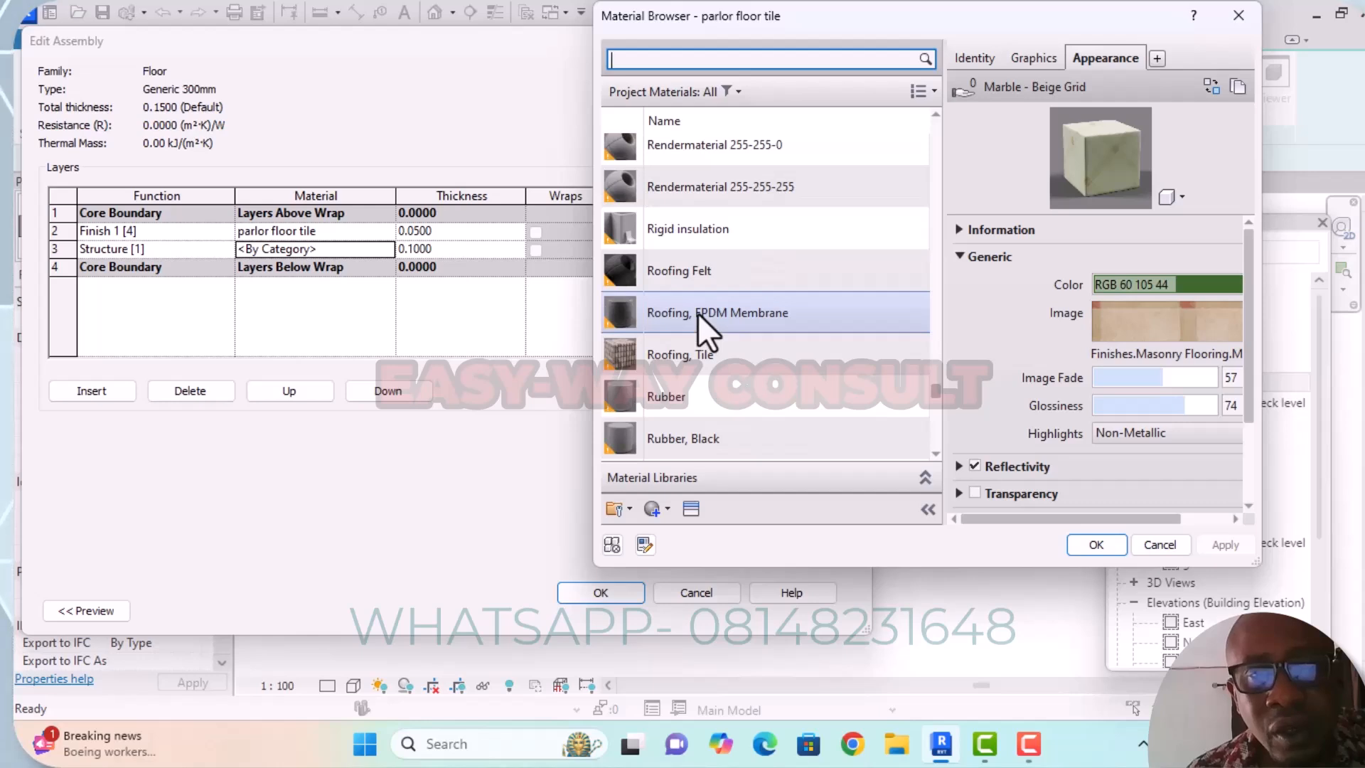
scroll(697, 313, "down", 3)
scroll(698, 314, "down", 5)
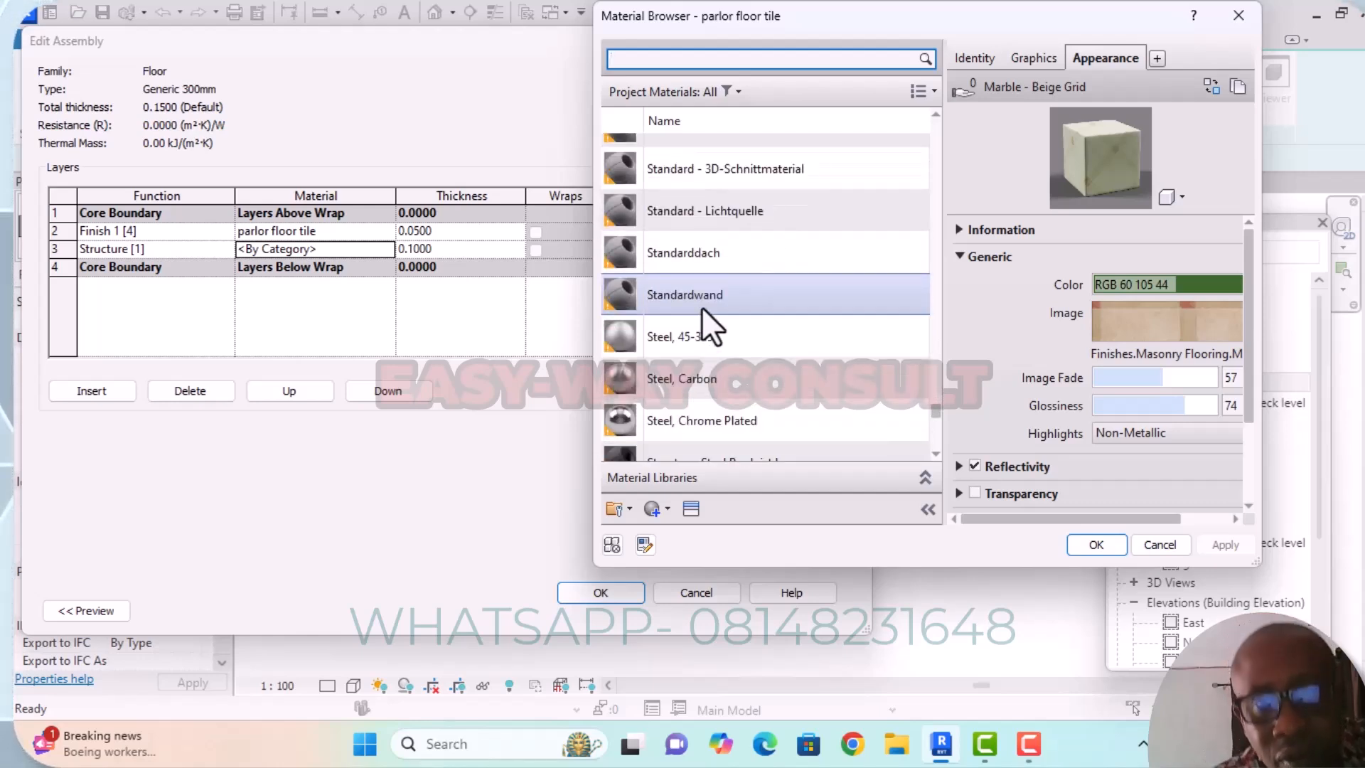
scroll(700, 306, "down", 8)
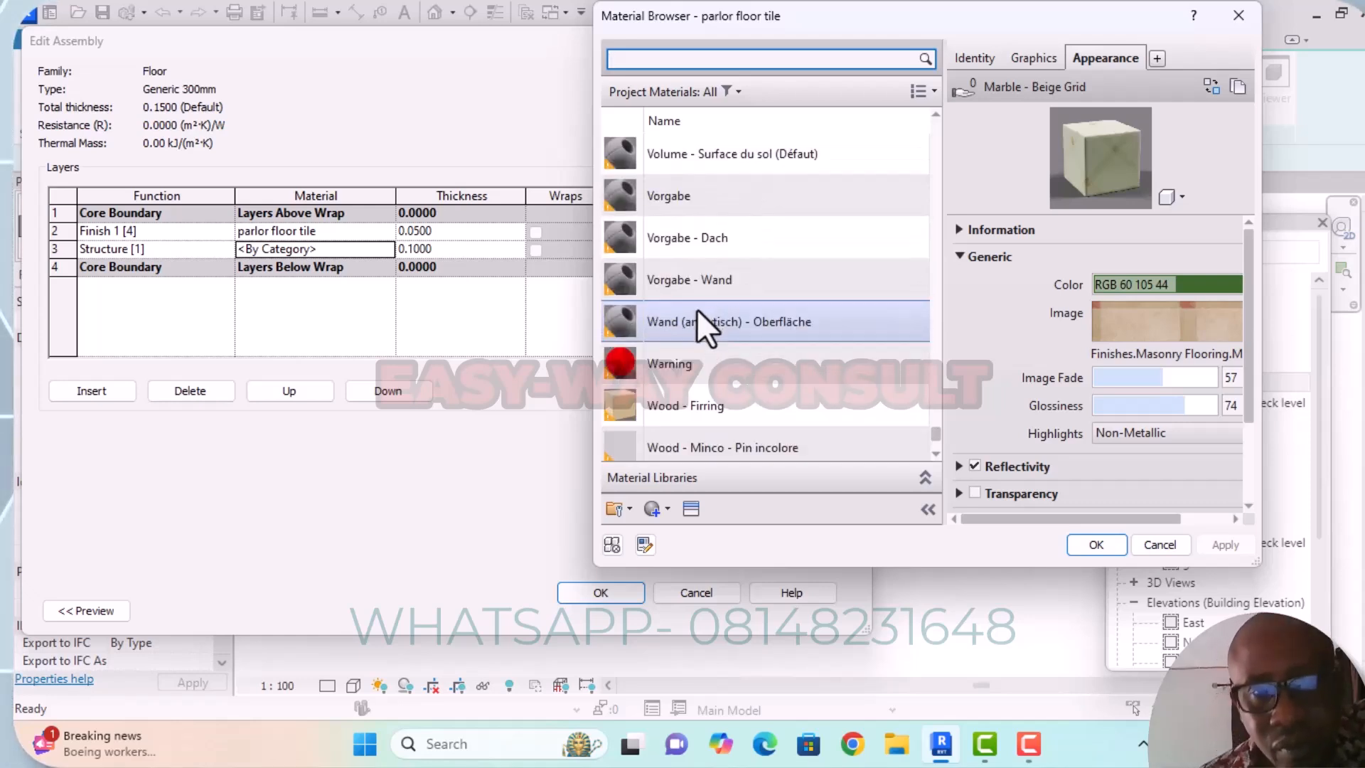
scroll(695, 309, "down", 2)
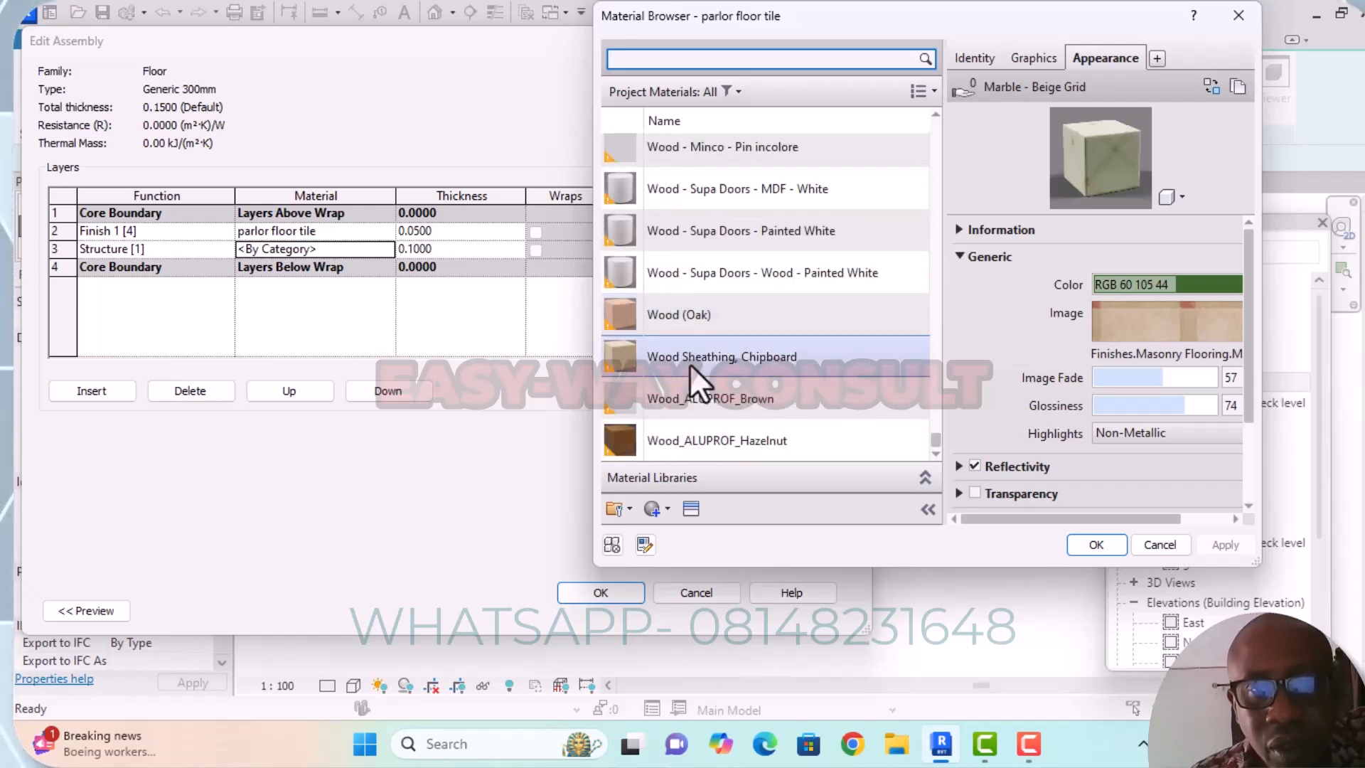
scroll(661, 280, "up", 4)
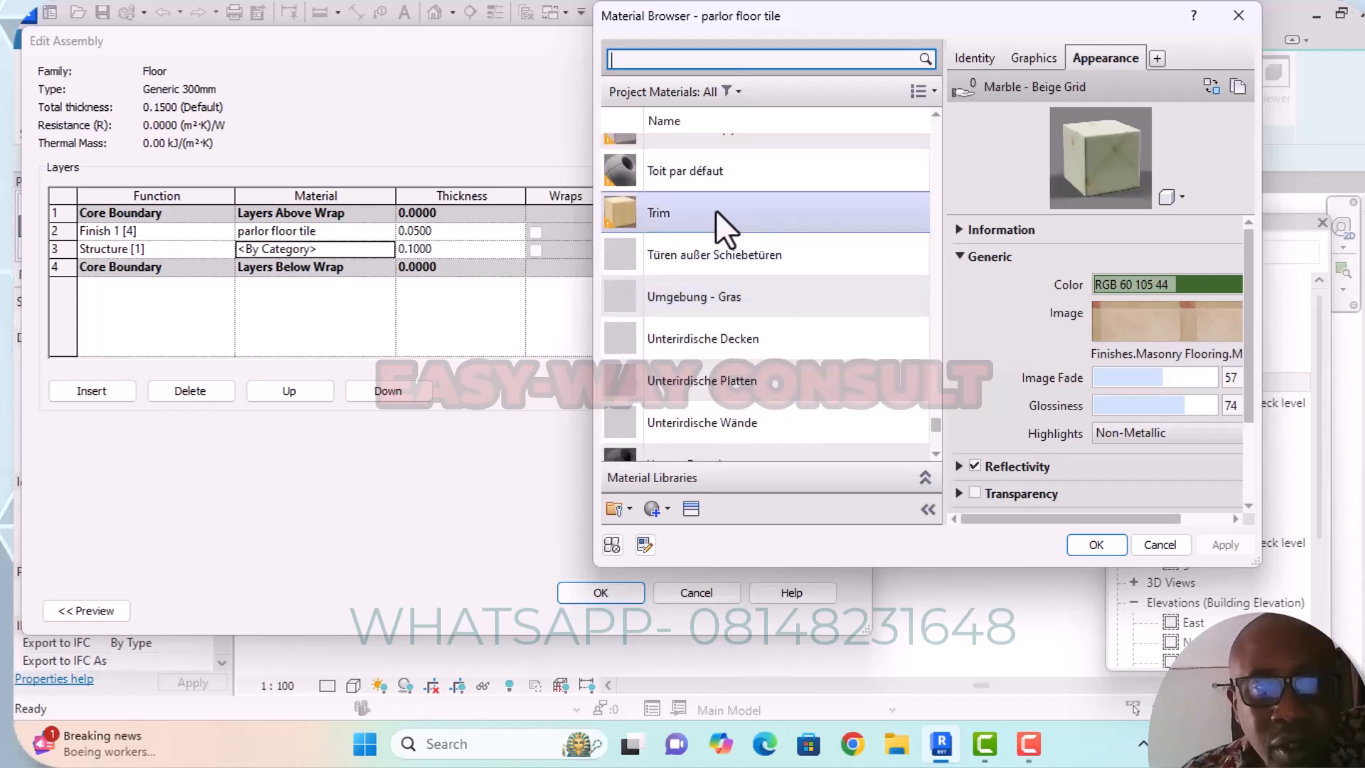
scroll(715, 211, "up", 4)
scroll(716, 211, "up", 4)
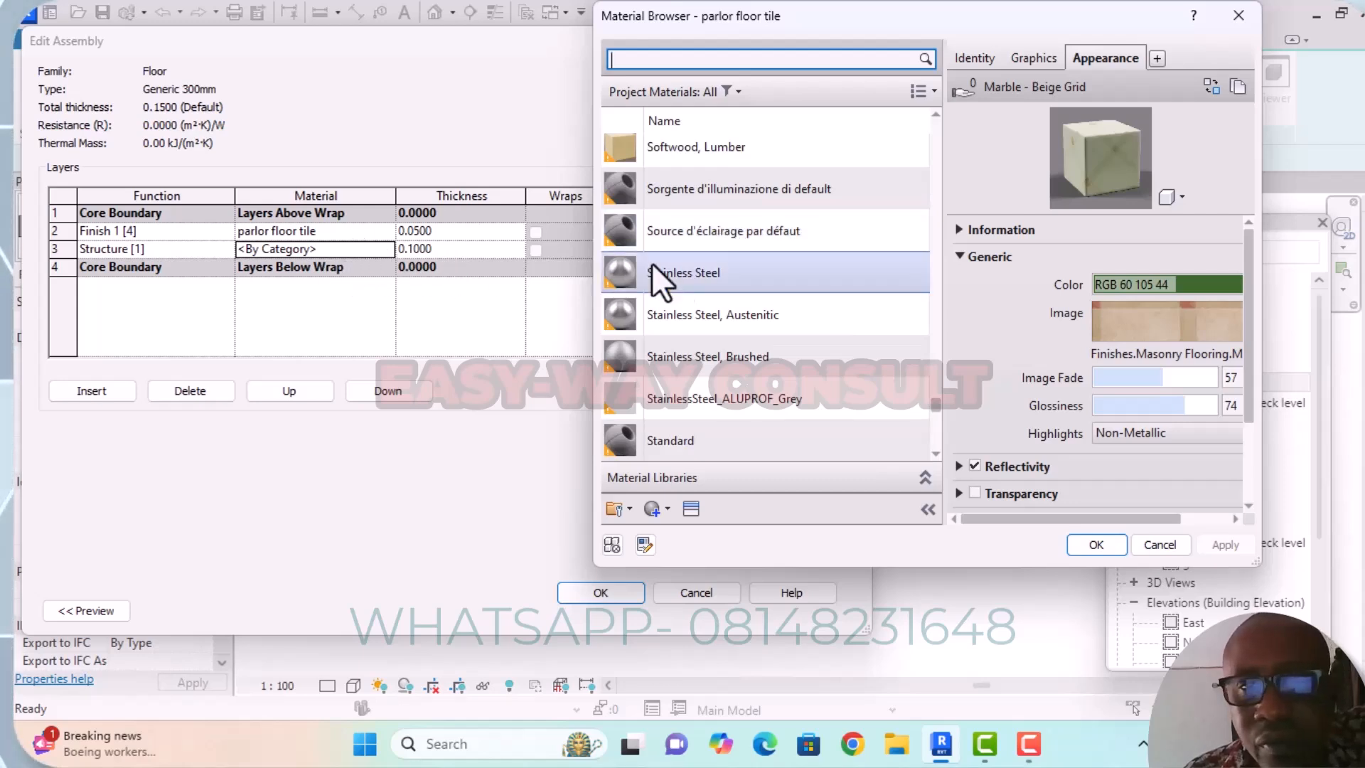
scroll(702, 264, "up", 3)
scroll(700, 254, "up", 1)
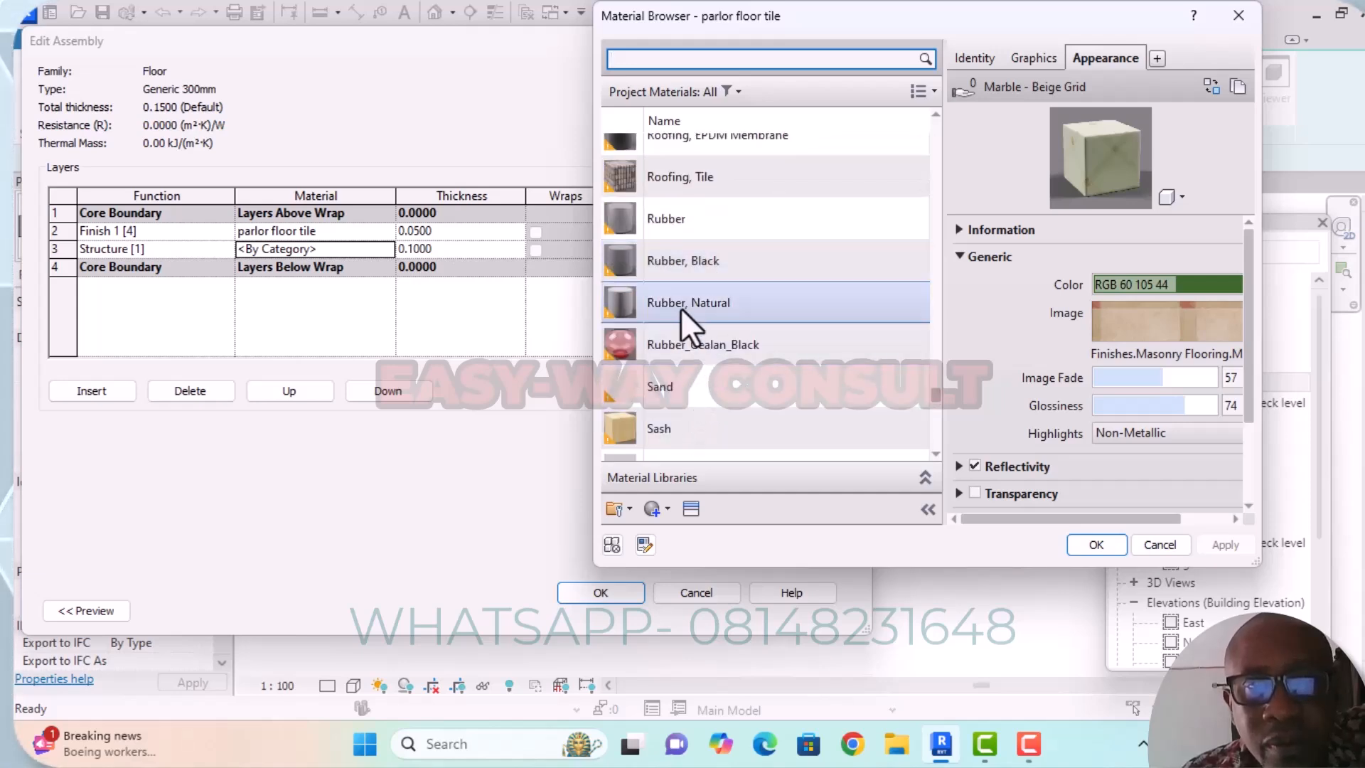
scroll(678, 284, "up", 4)
scroll(692, 281, "up", 4)
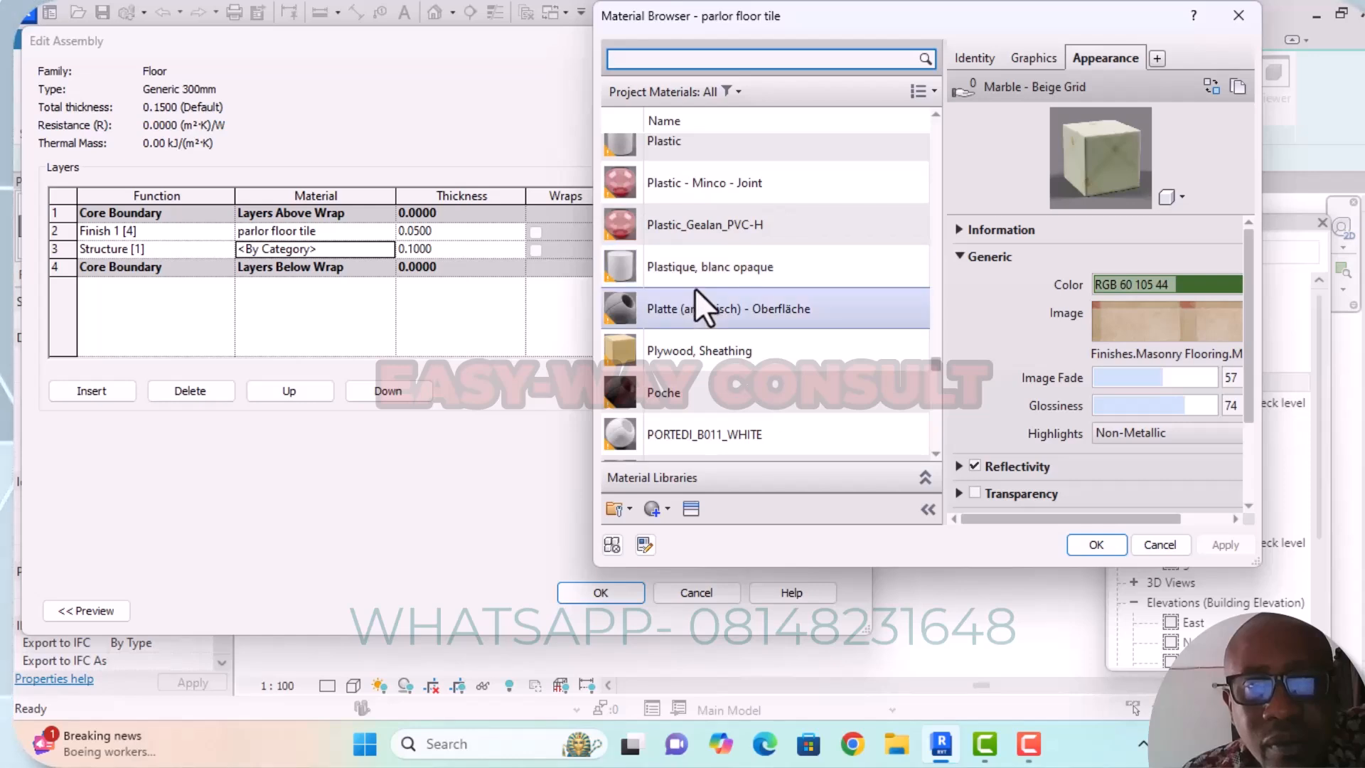
scroll(688, 275, "up", 2)
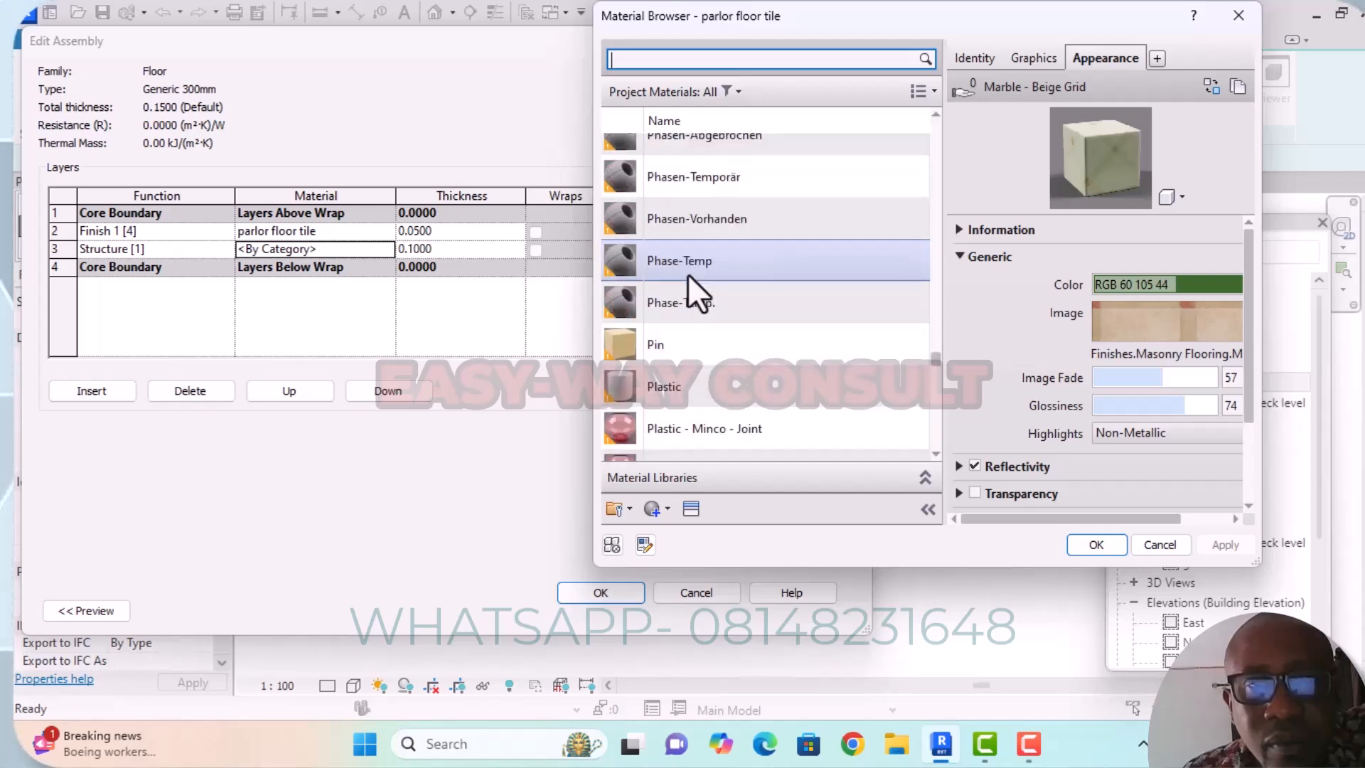
scroll(693, 330, "up", 4)
scroll(676, 233, "up", 2)
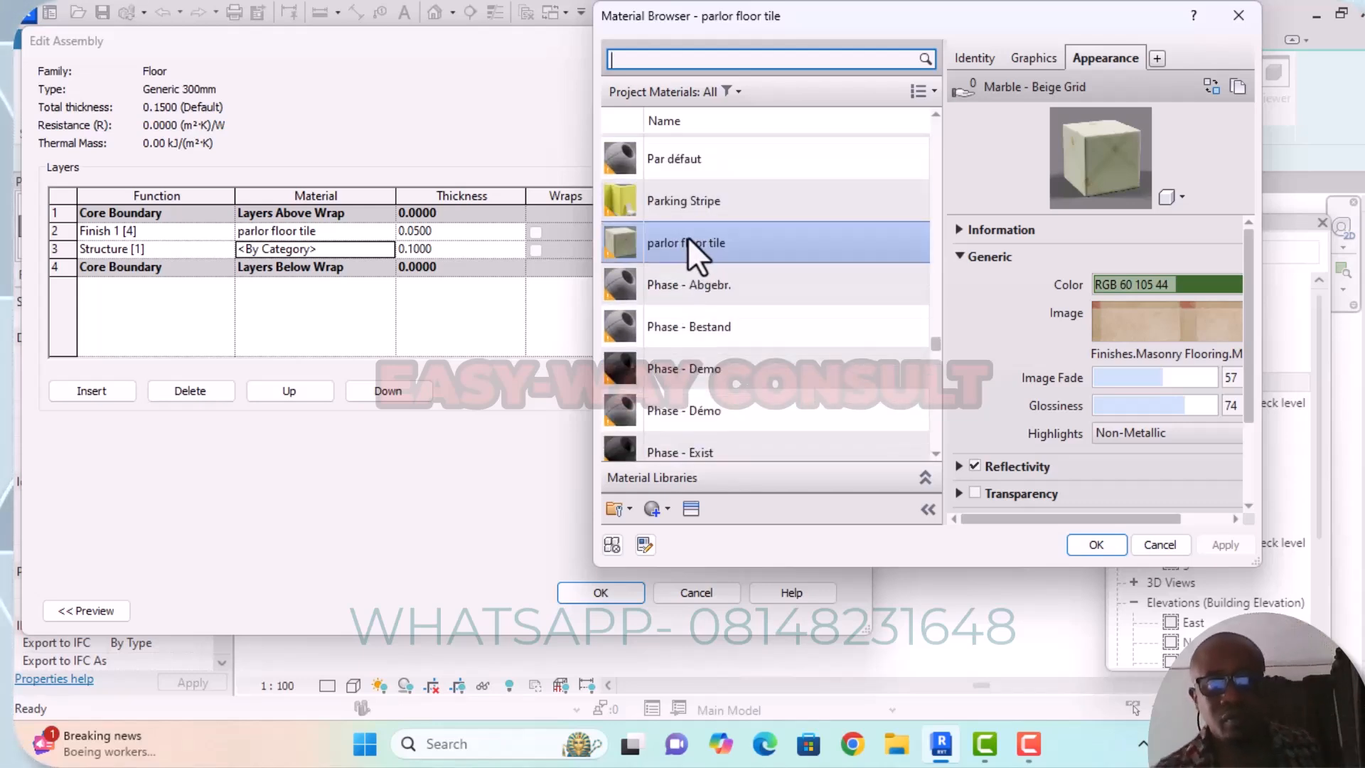
scroll(682, 250, "up", 3)
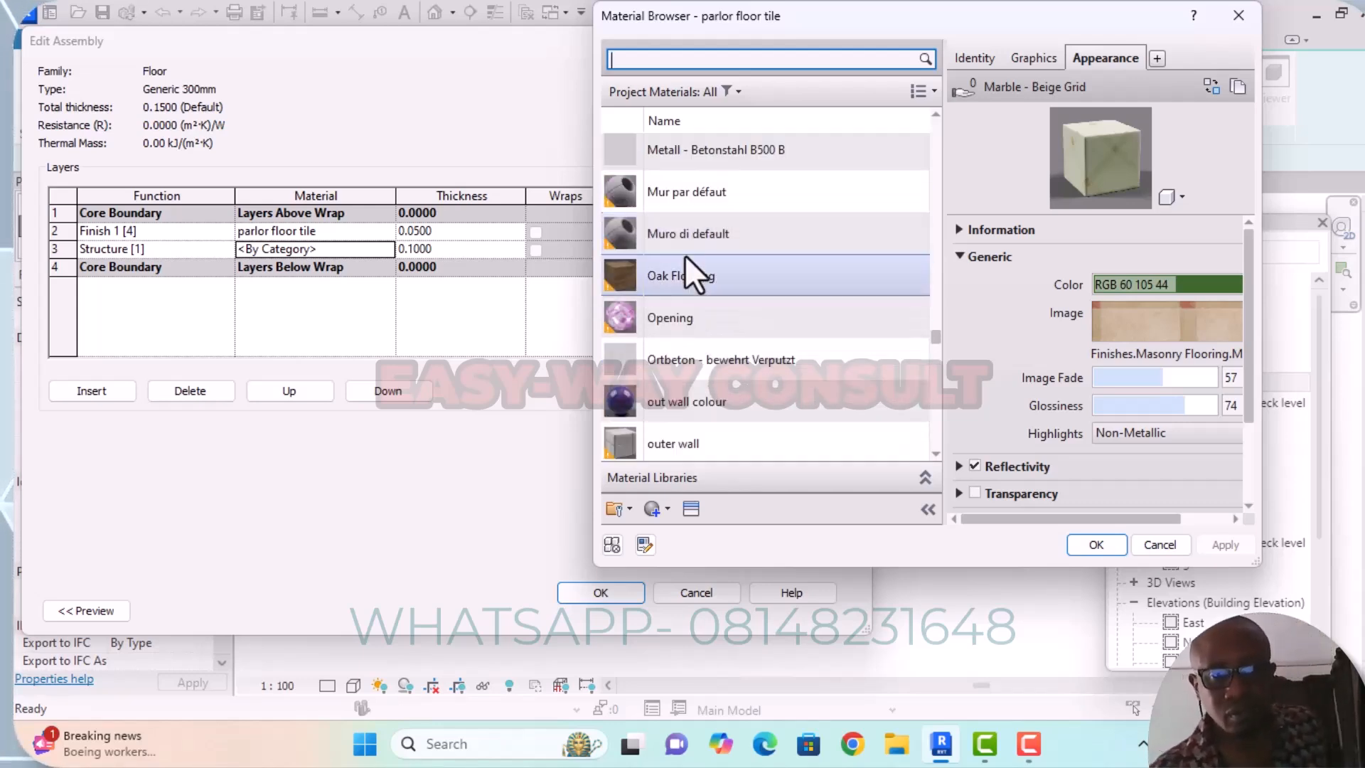
scroll(686, 320, "down", 1)
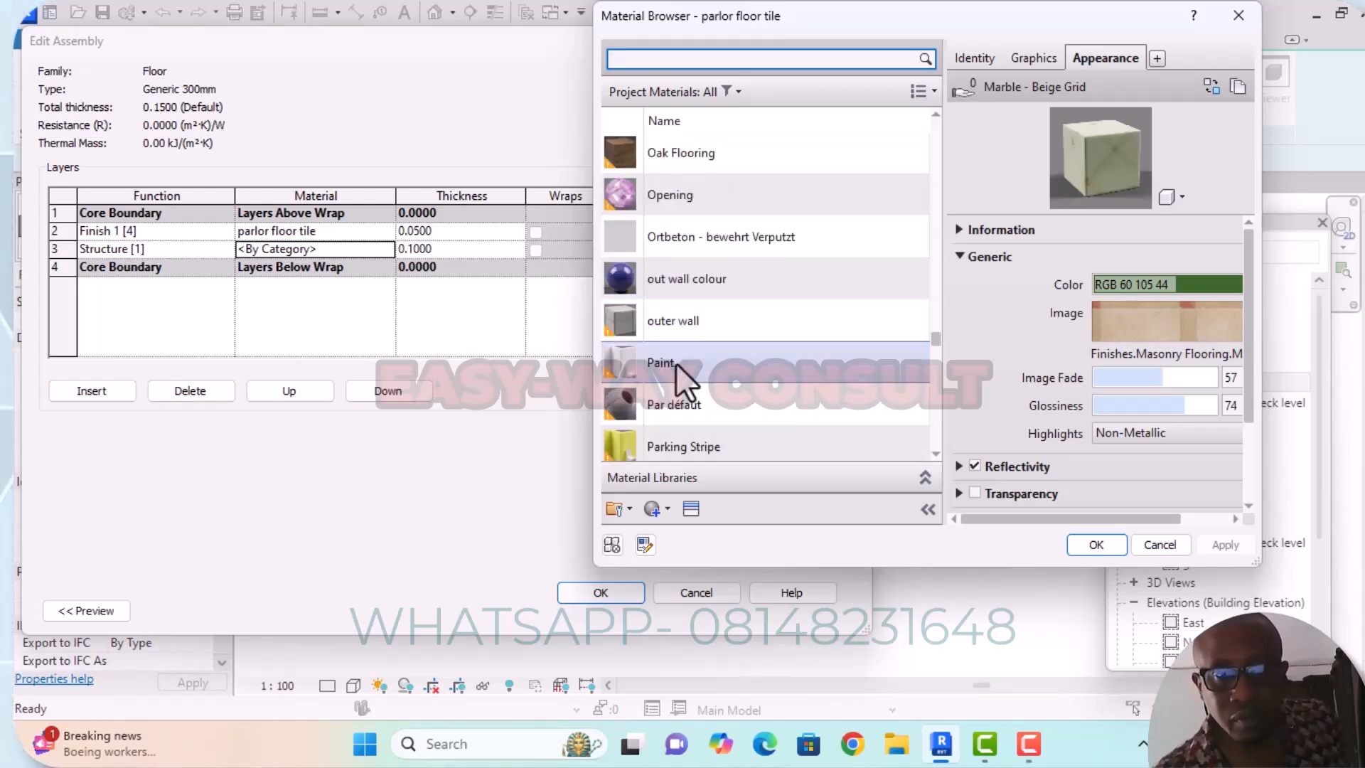
scroll(677, 368, "down", 1)
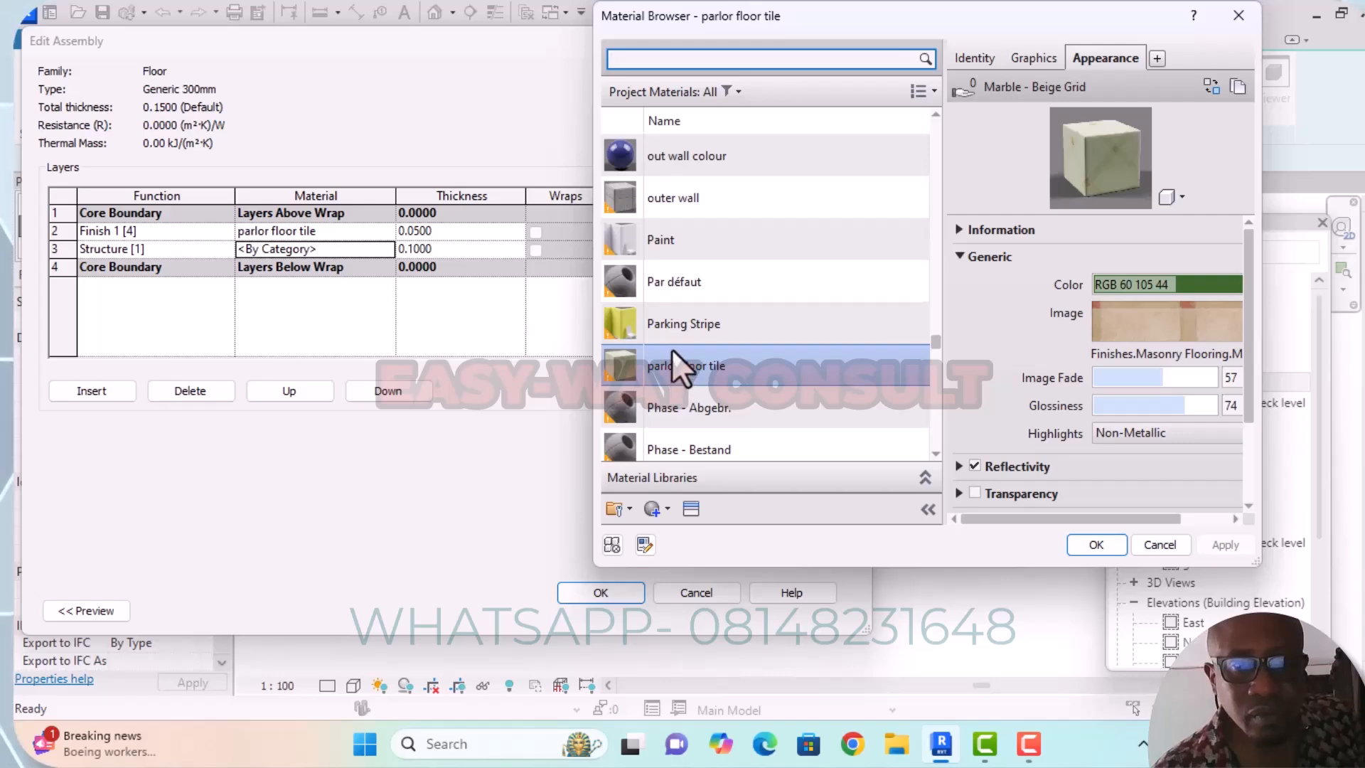
left_click(678, 362)
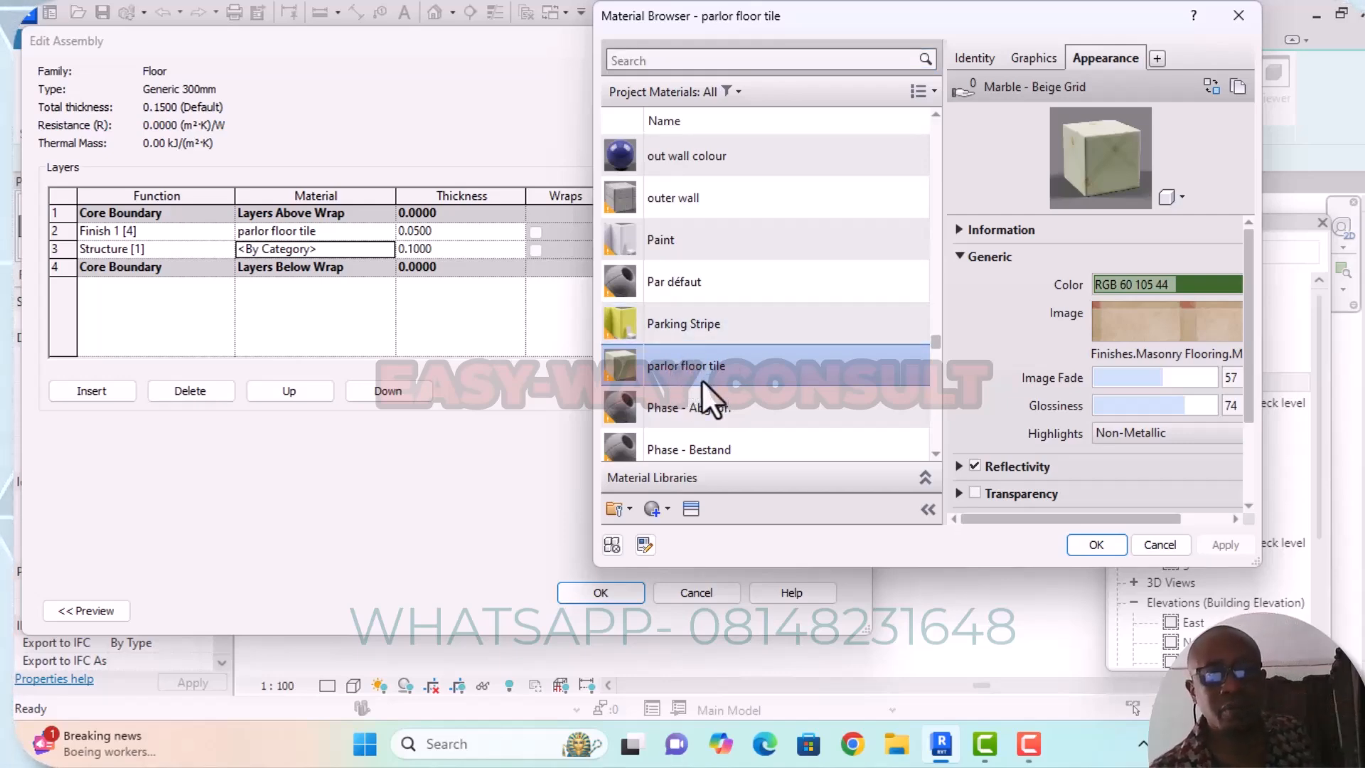
double_click(702, 380)
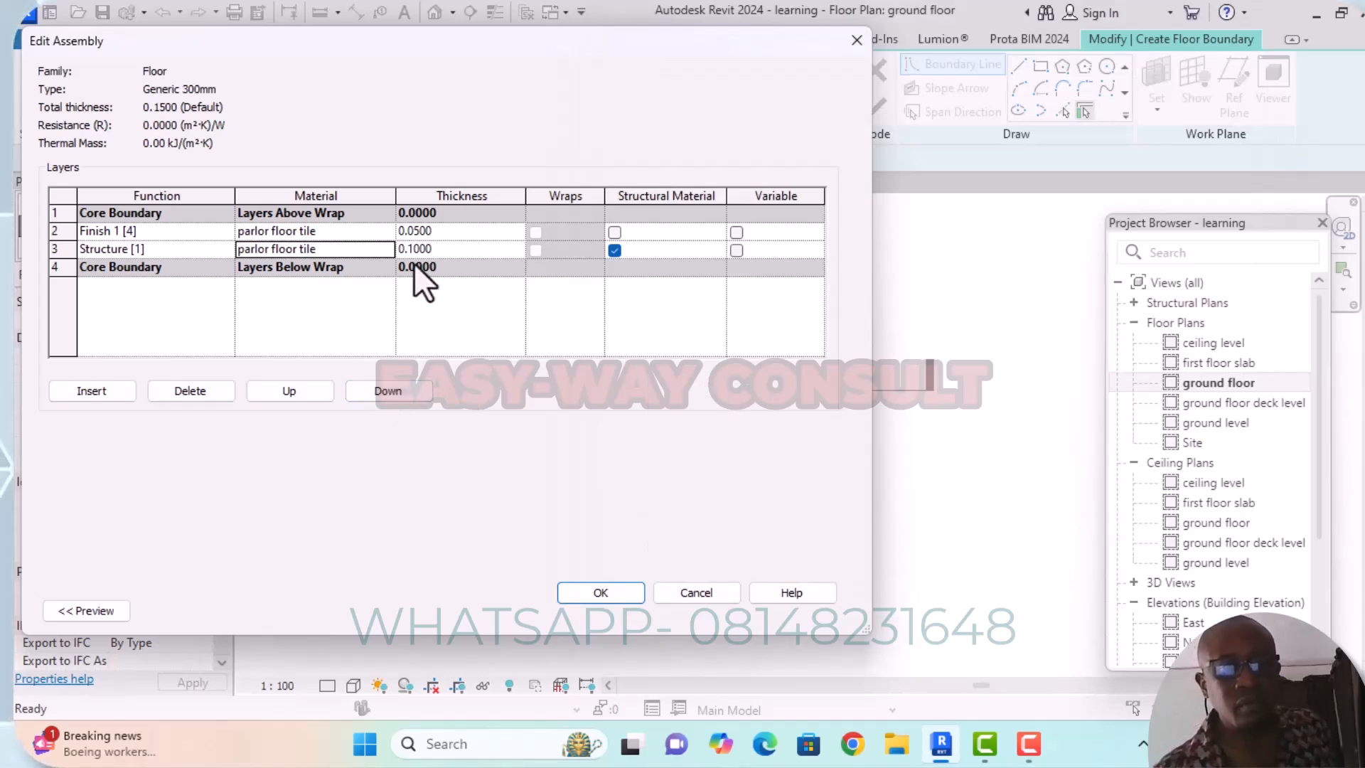
Accept the edited layer assembly and apply the type properties to the Generic 300mm floor.
left_click(629, 592)
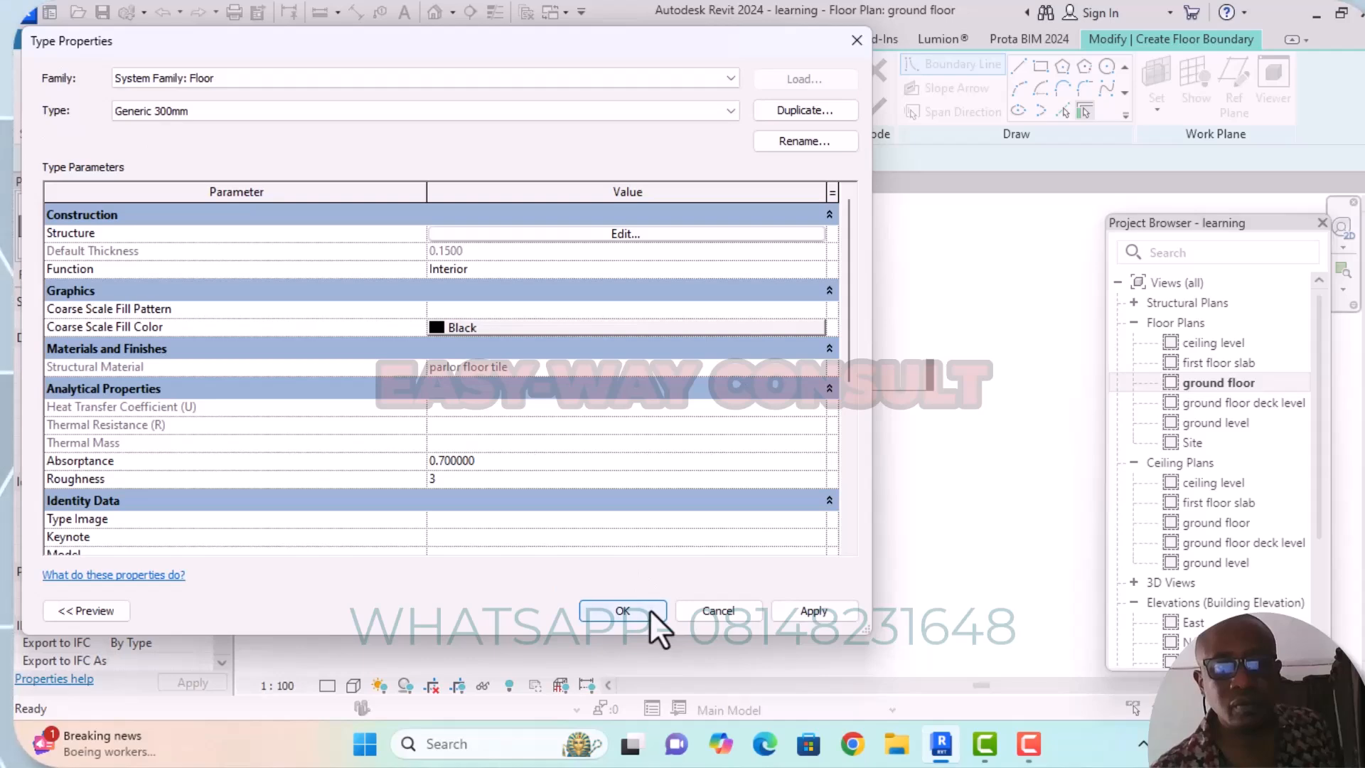
left_click_drag(659, 53, 462, 79)
left_click(613, 640)
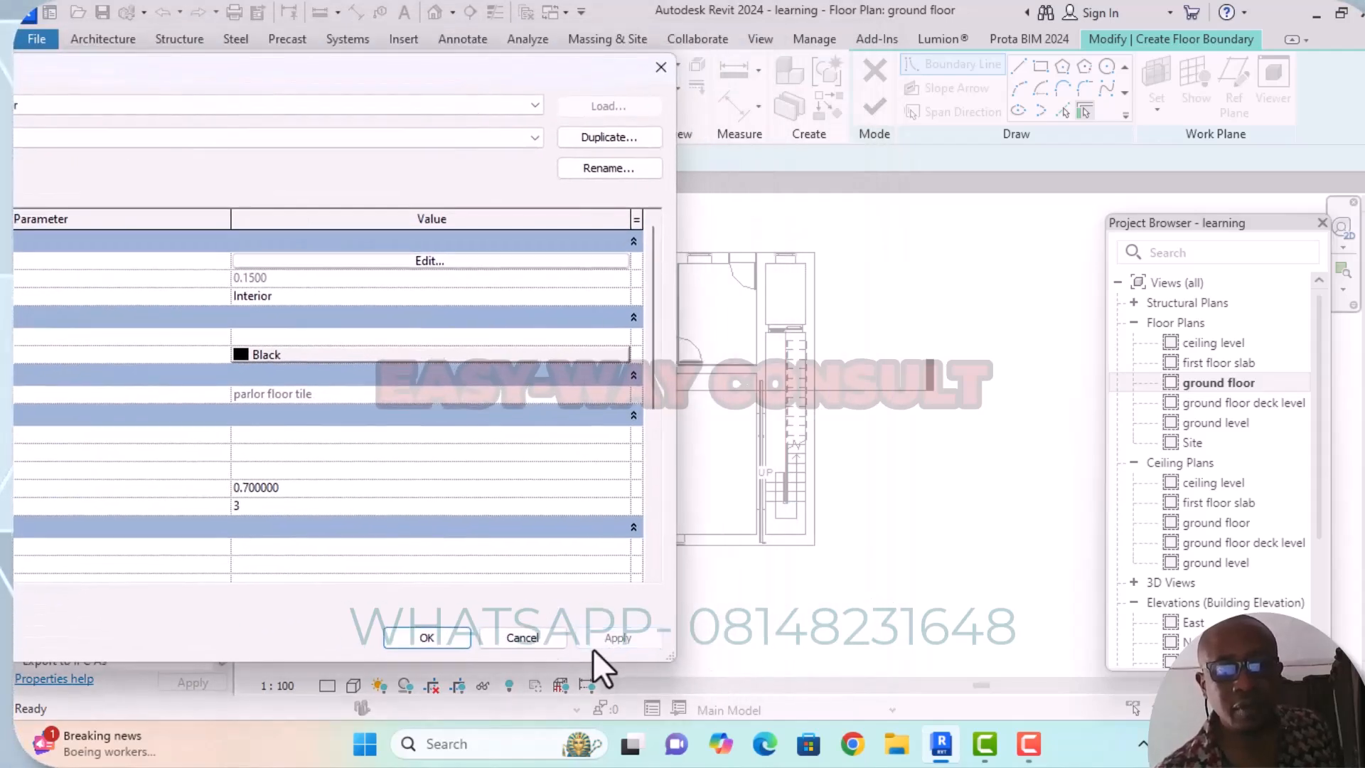
left_click(434, 638)
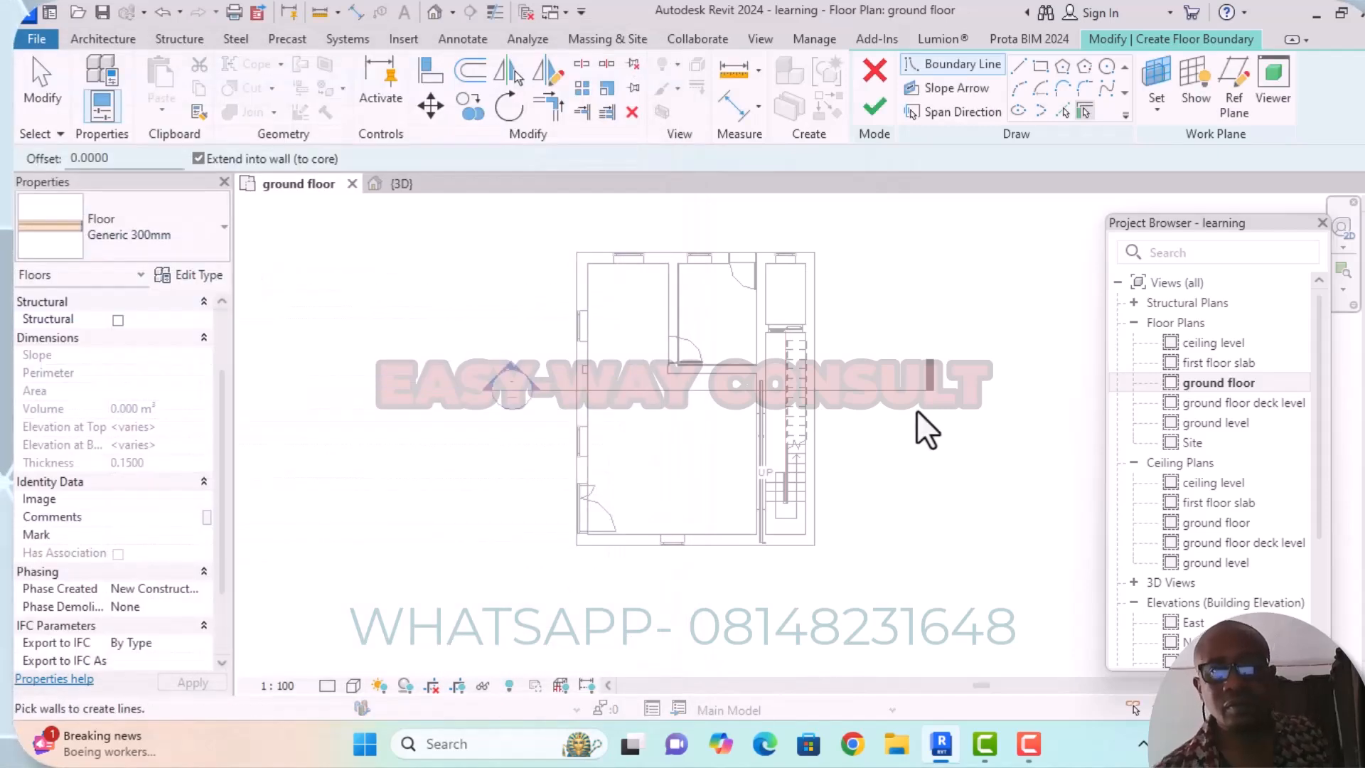
Sketch a straight floor boundary line along the outer face of the rear wall, from one outer corner to the other.
left_click(1019, 72)
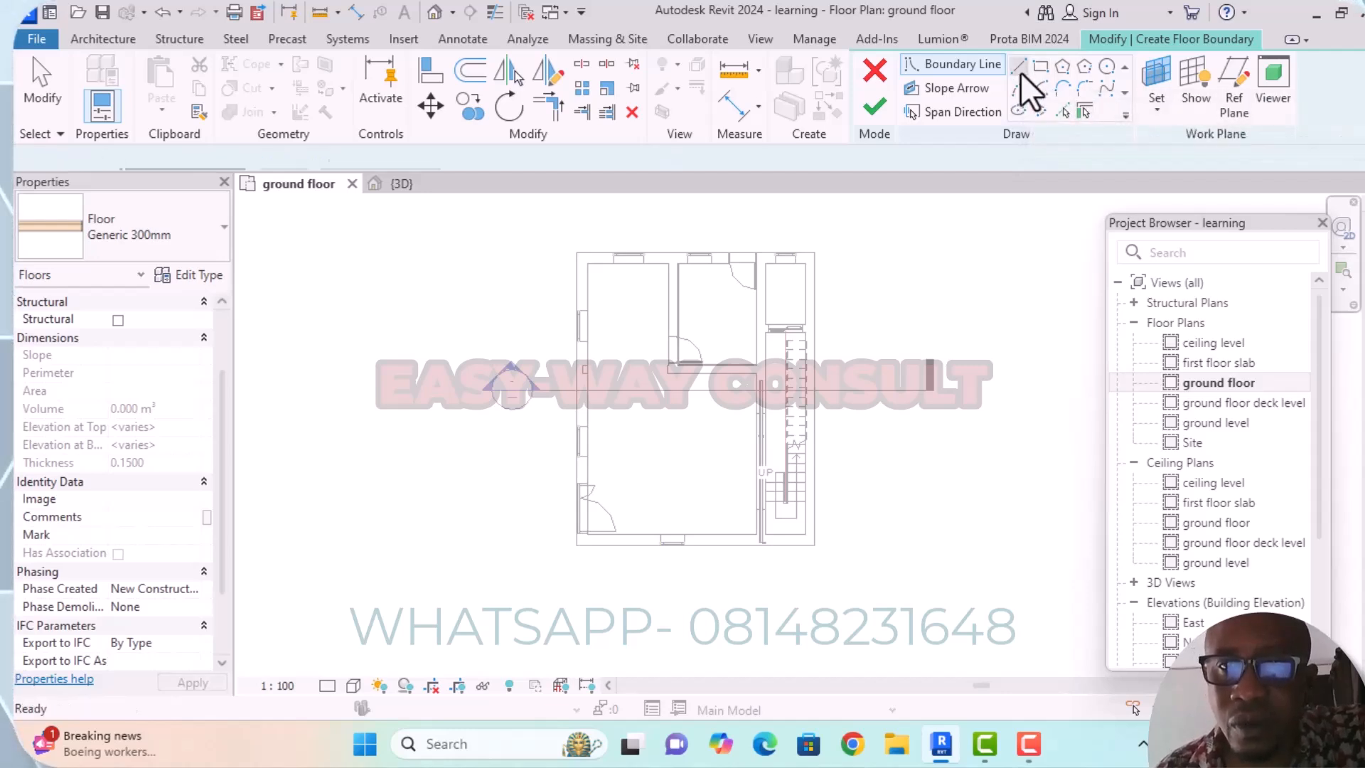
scroll(869, 283, "down", 1)
middle_click_drag(906, 317, 938, 277)
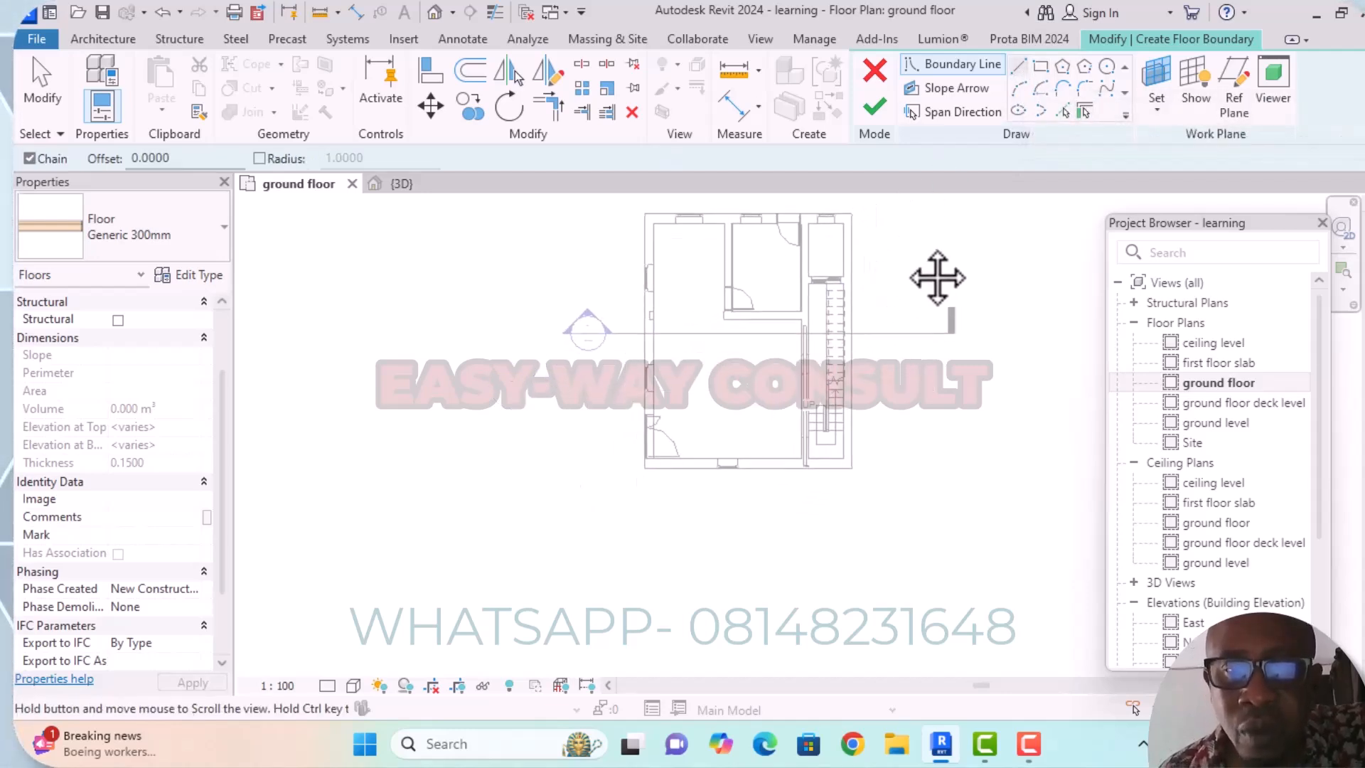
scroll(626, 213, "up", 1)
scroll(704, 213, "up", 4)
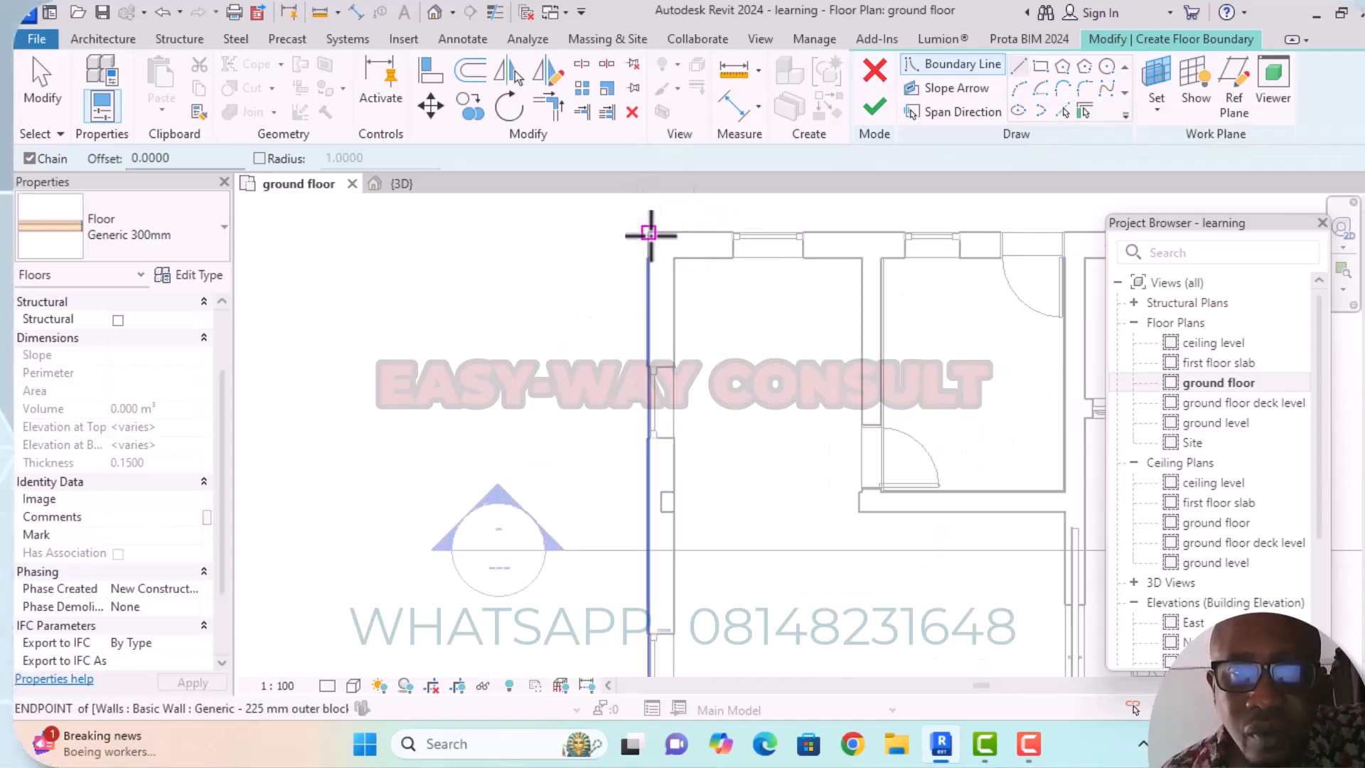
left_click(648, 232)
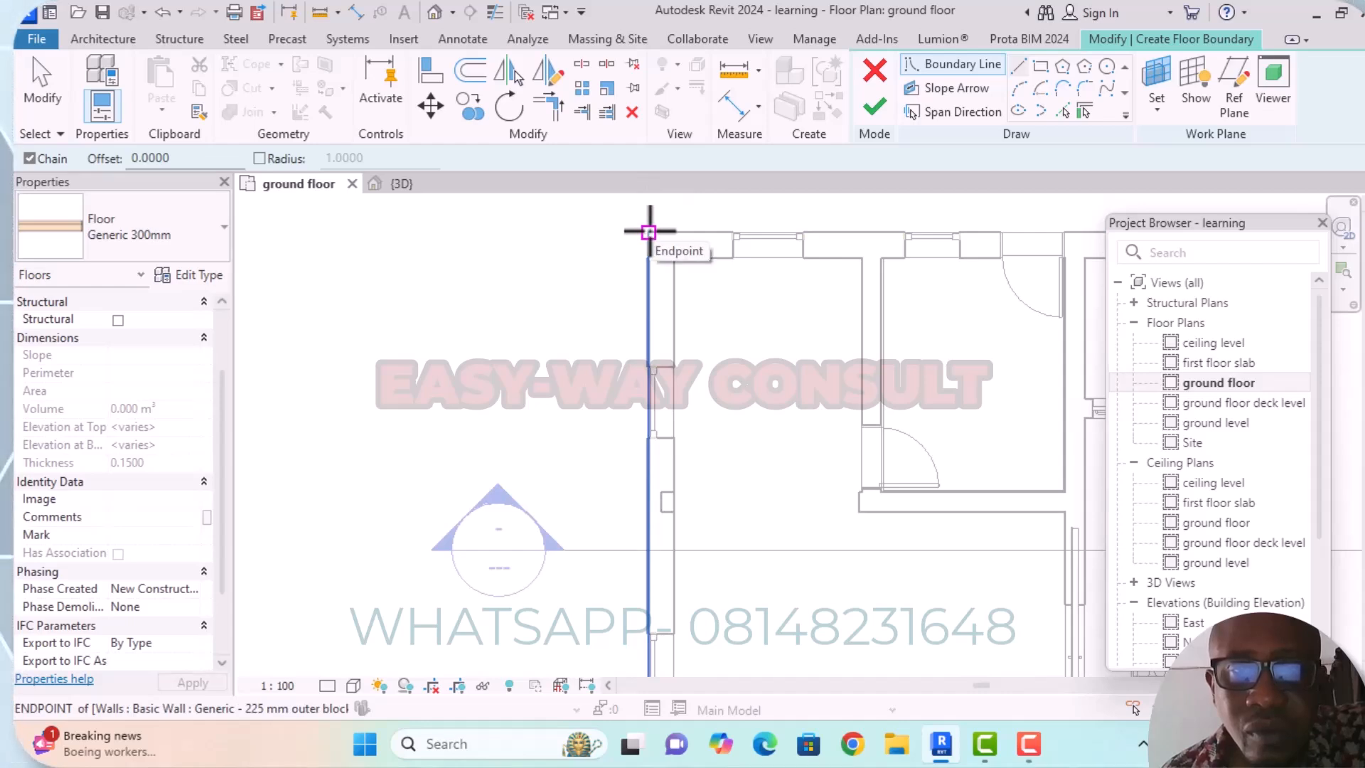
middle_click_drag(691, 256, 466, 270)
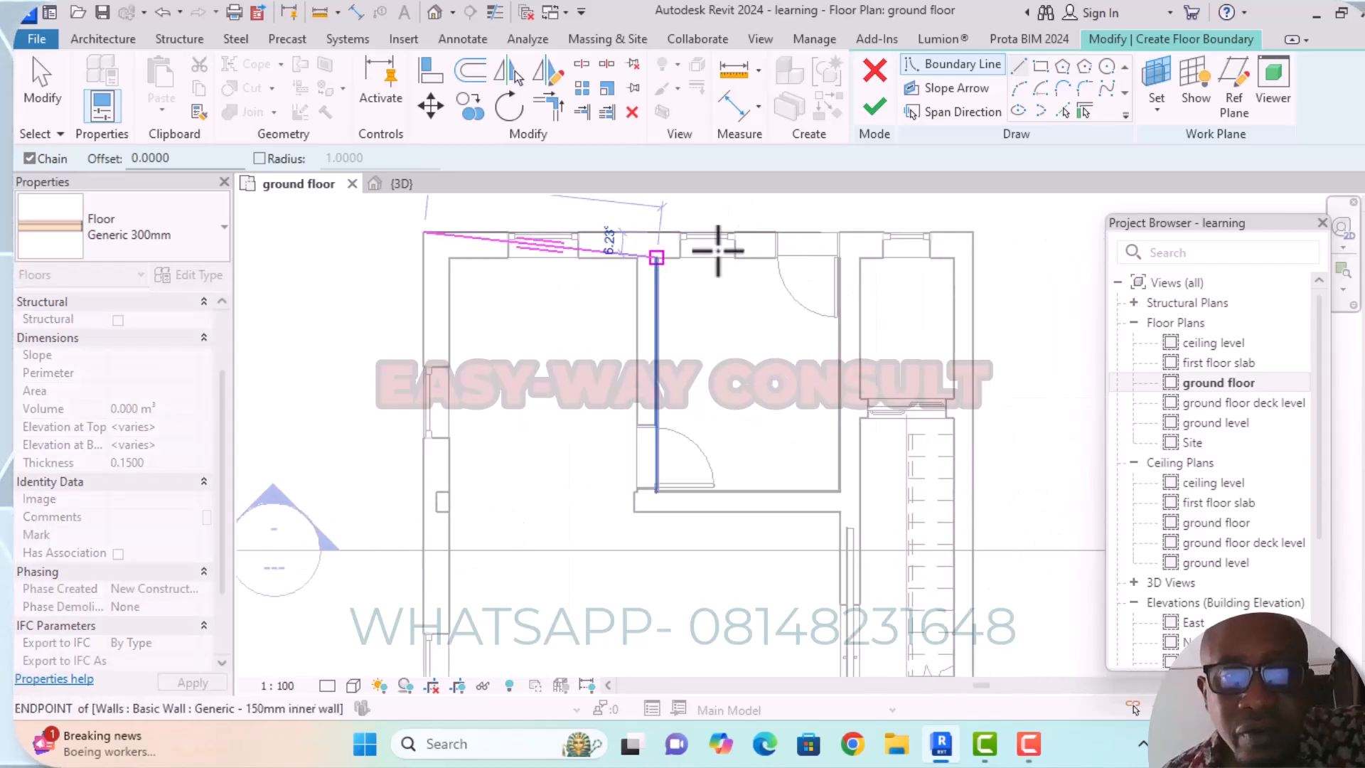
left_click(973, 232)
Continue the boundary 8.65 m along the stair-side outer wall, and 7.025 m along the front wall to its outer corner.
middle_click_drag(962, 360, 983, 226)
scroll(983, 226, "down", 3)
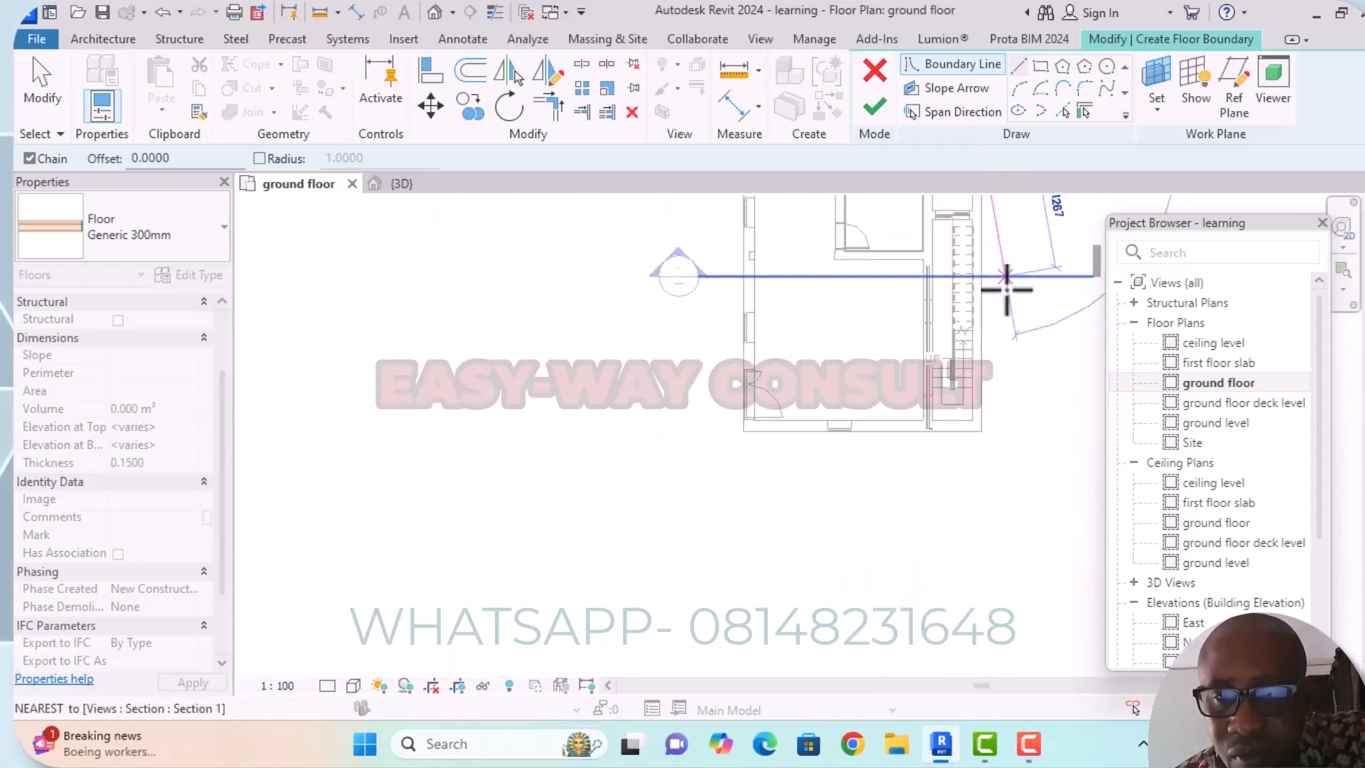
left_click(981, 430)
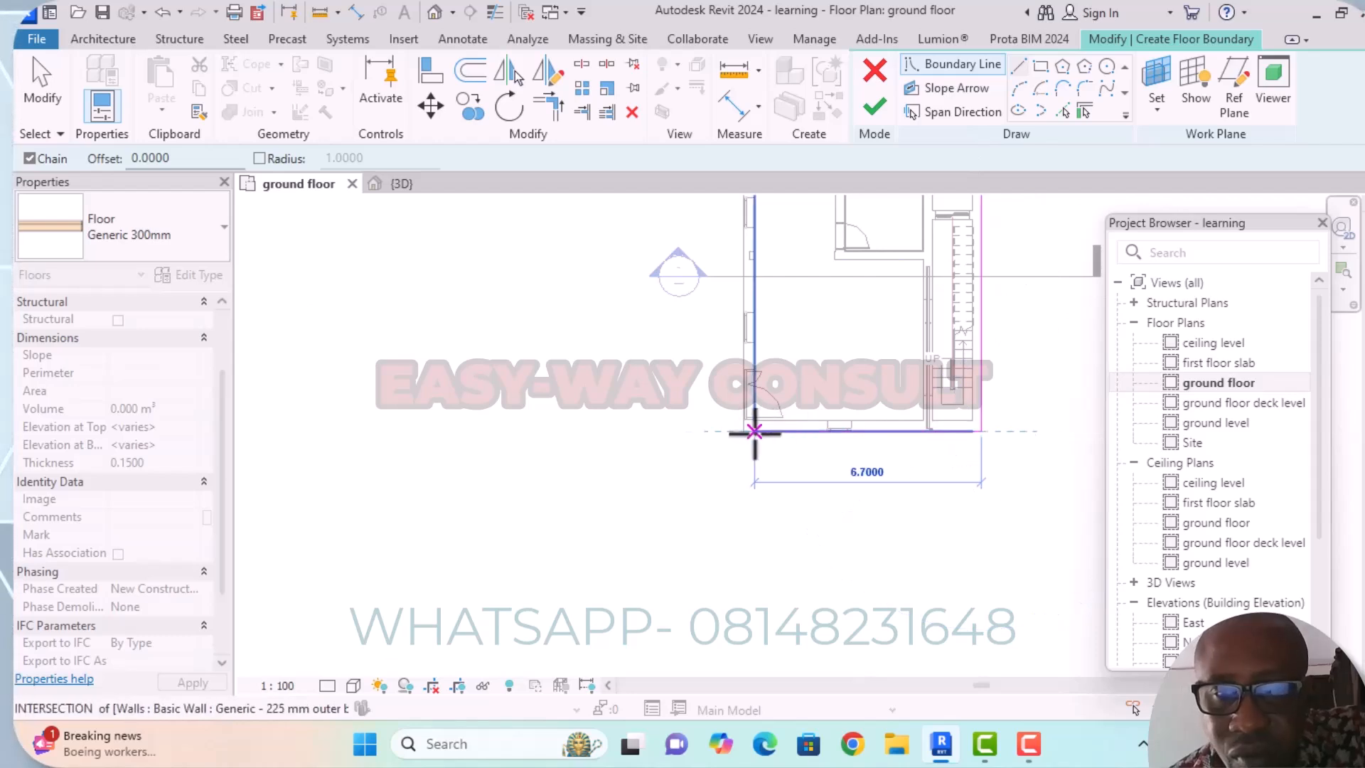
scroll(753, 427, "up", 3)
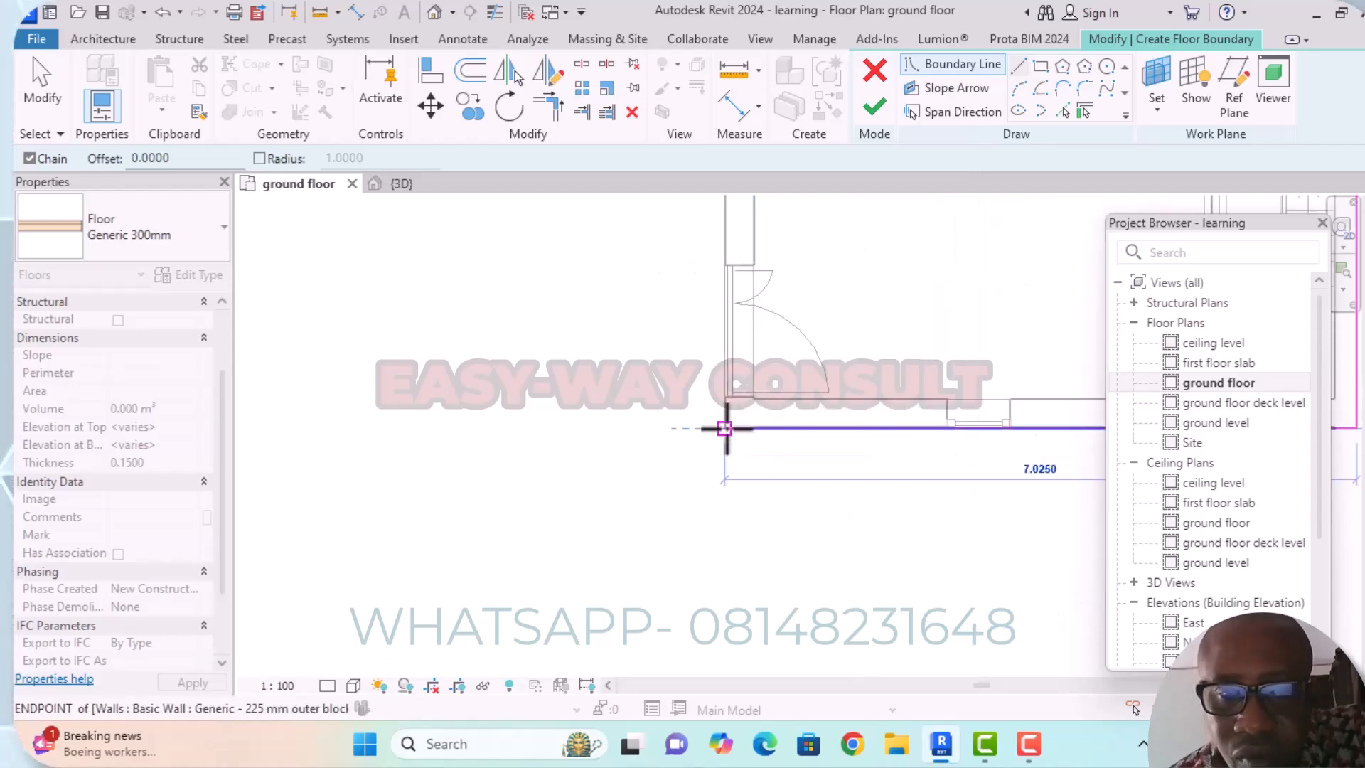
left_click(723, 428)
Close the floor boundary with an 8.65 m line along the remaining outer wall, back to the starting corner.
middle_click_drag(732, 405, 715, 557)
scroll(725, 428, "down", 5)
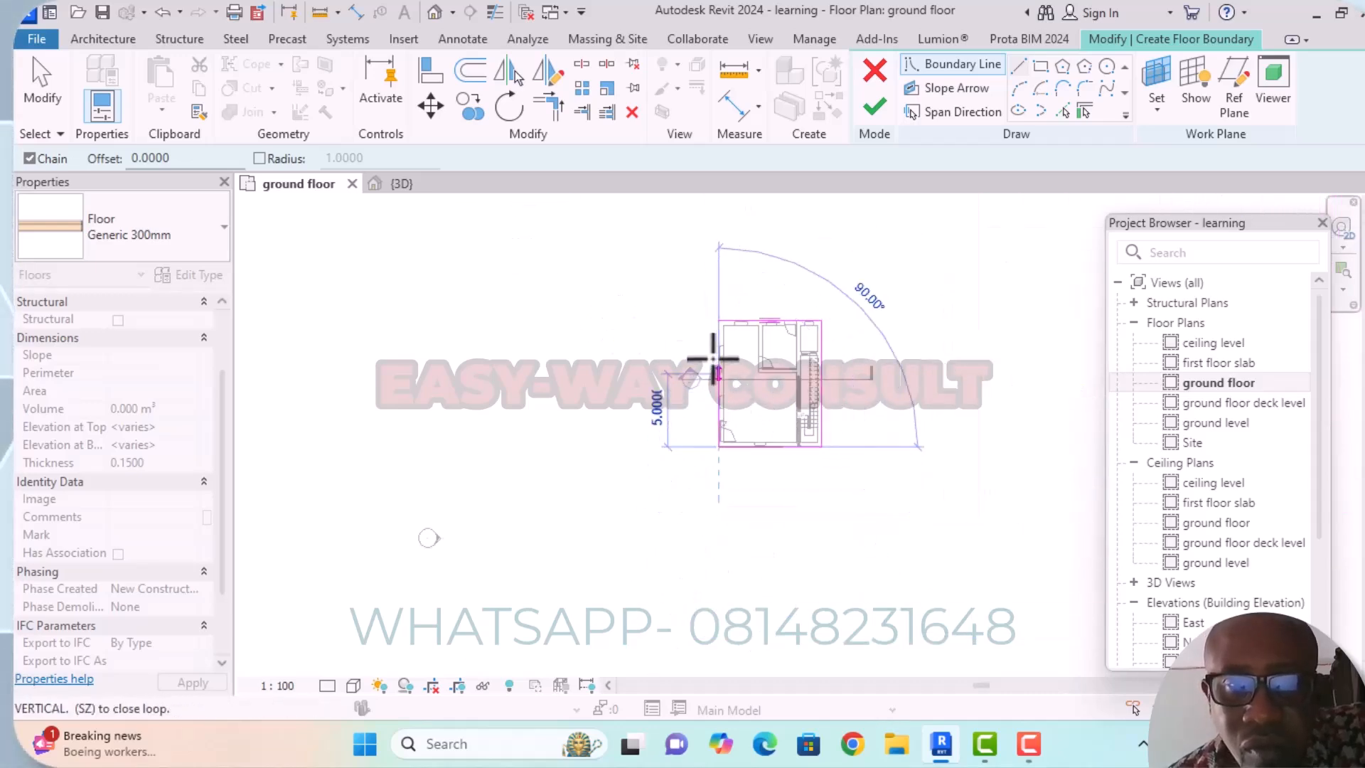
scroll(734, 342, "up", 5)
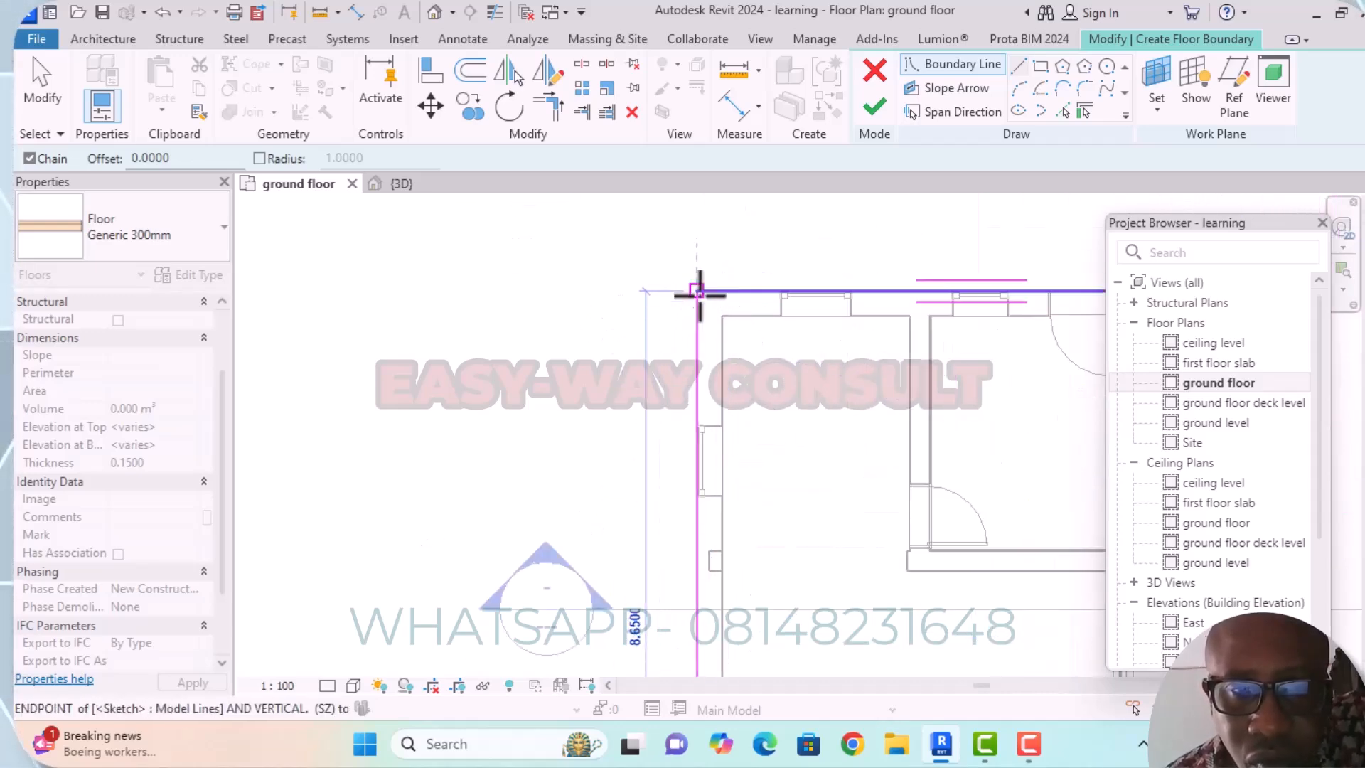
left_click(696, 289)
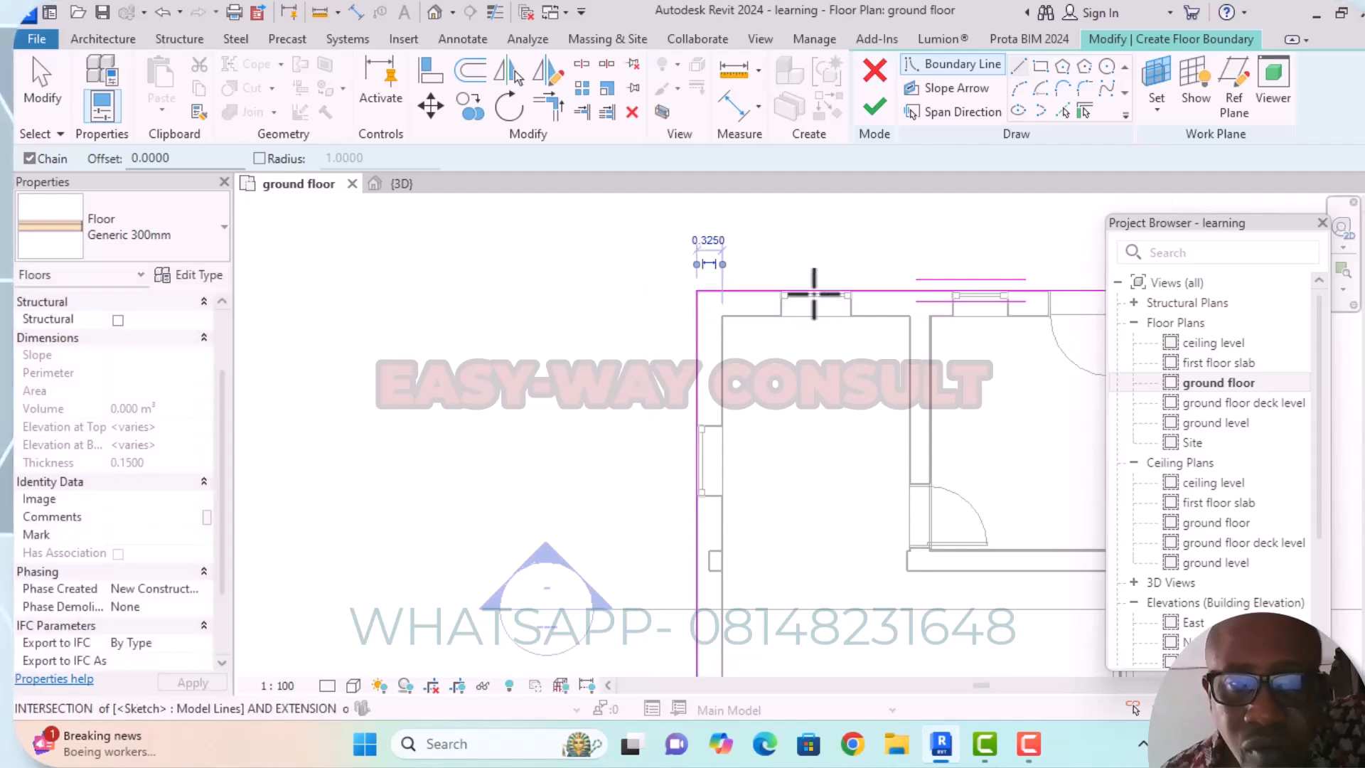
Finish the floor sketch and attach the walls below to the bottom of the slab.
scroll(796, 306, "down", 2)
middle_click_drag(770, 334, 749, 316)
scroll(747, 311, "down", 6)
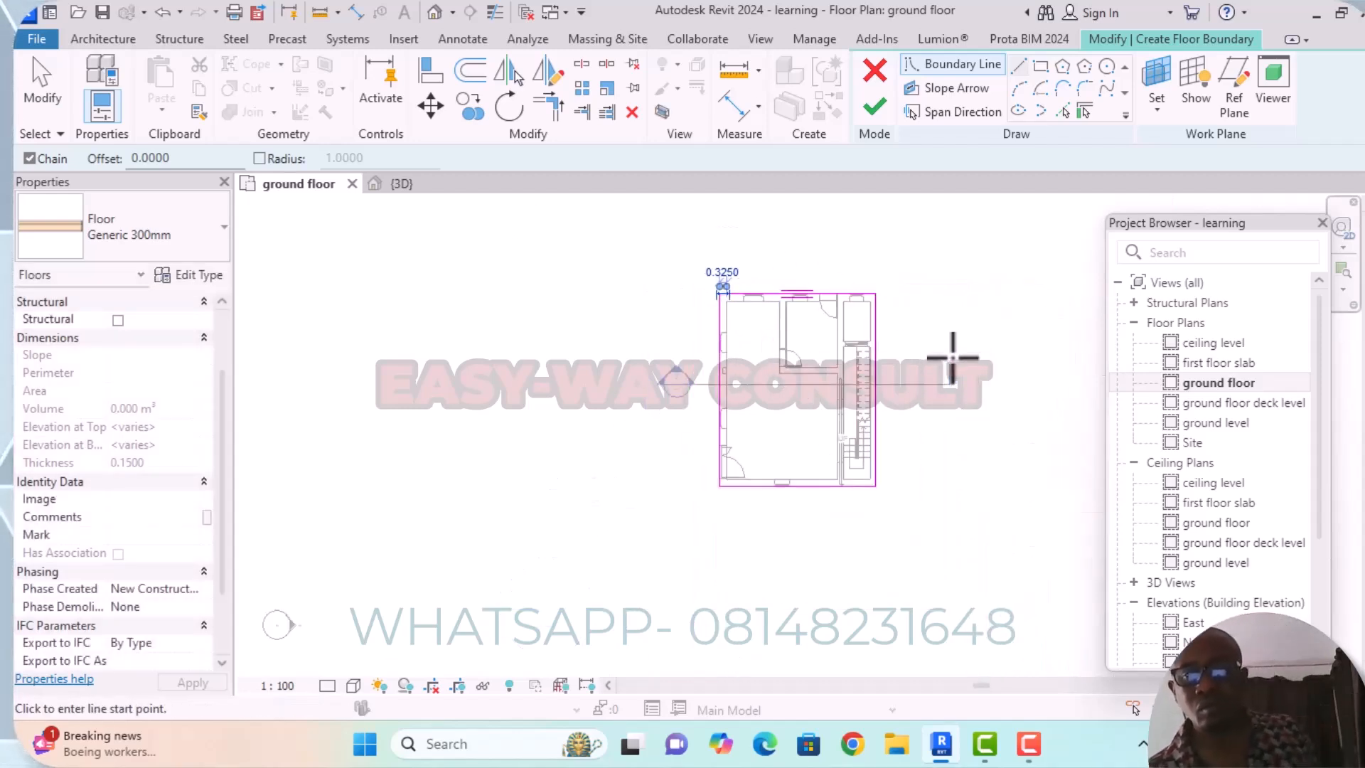
scroll(902, 369, "up", 3)
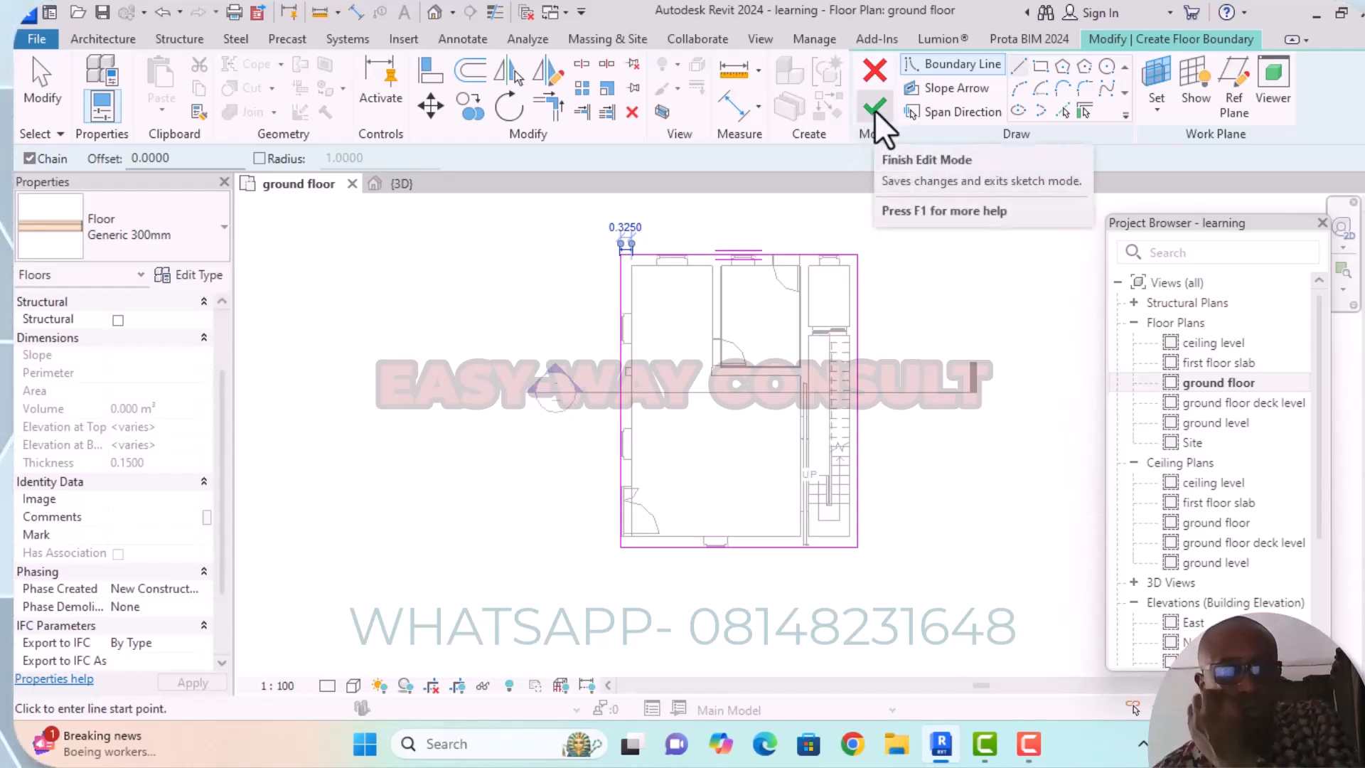
left_click(877, 108)
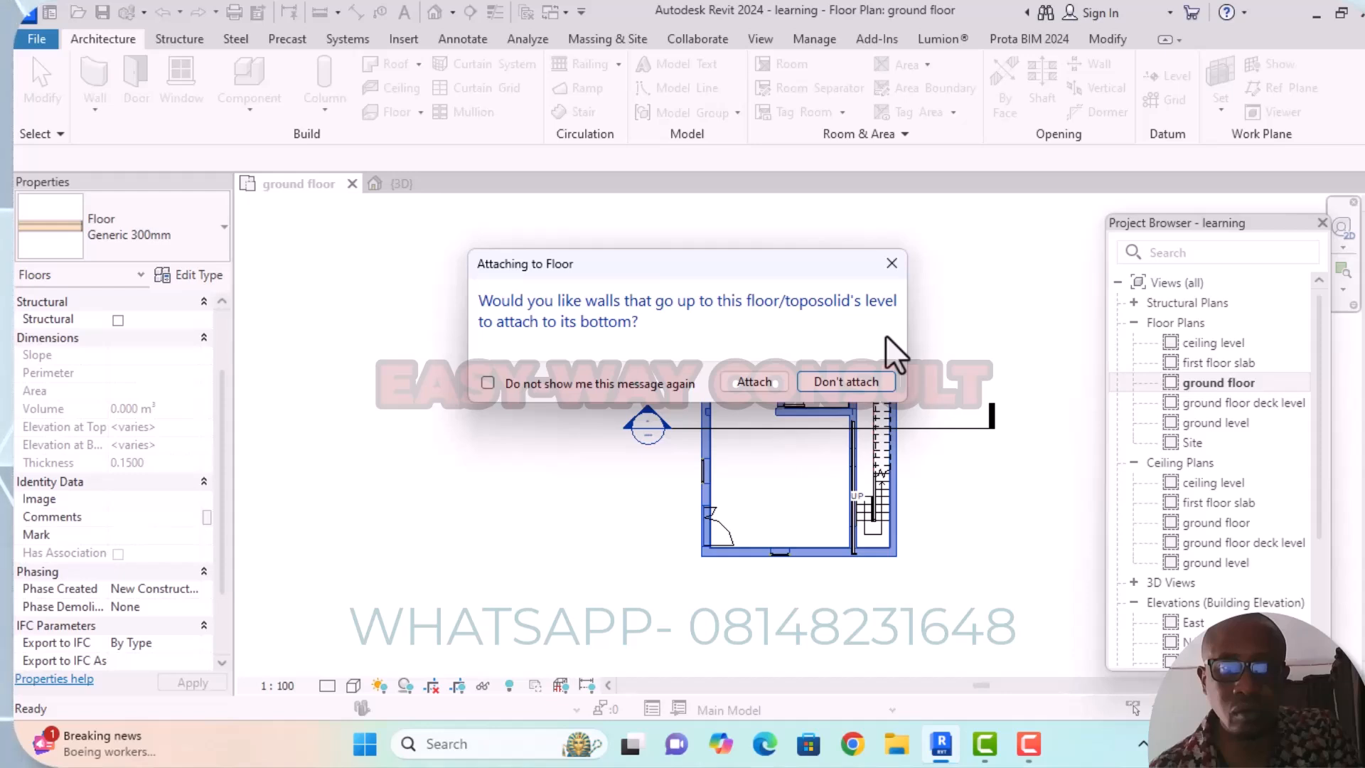
left_click(755, 382)
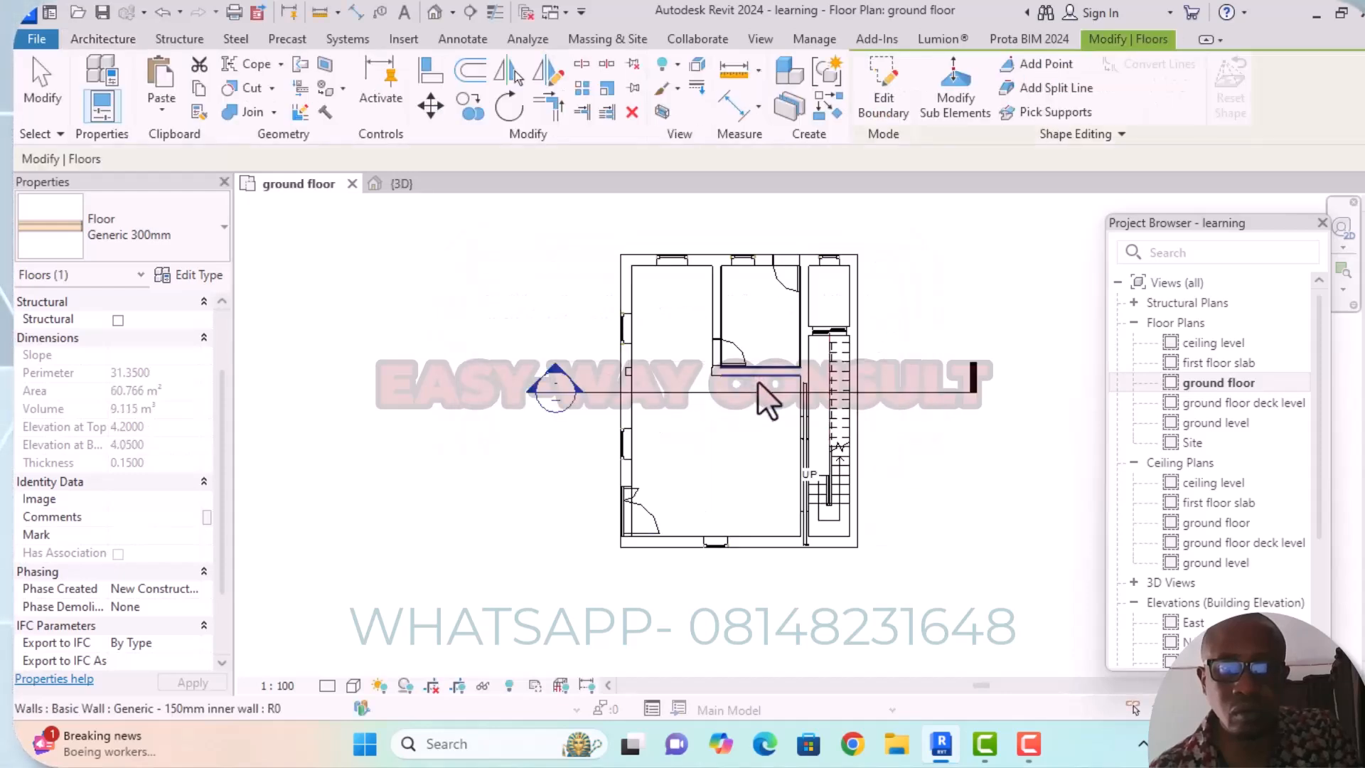
Inspect the tiled first floor slab in 3D, checking its edges against the walls and the stair beneath it.
left_click(434, 13)
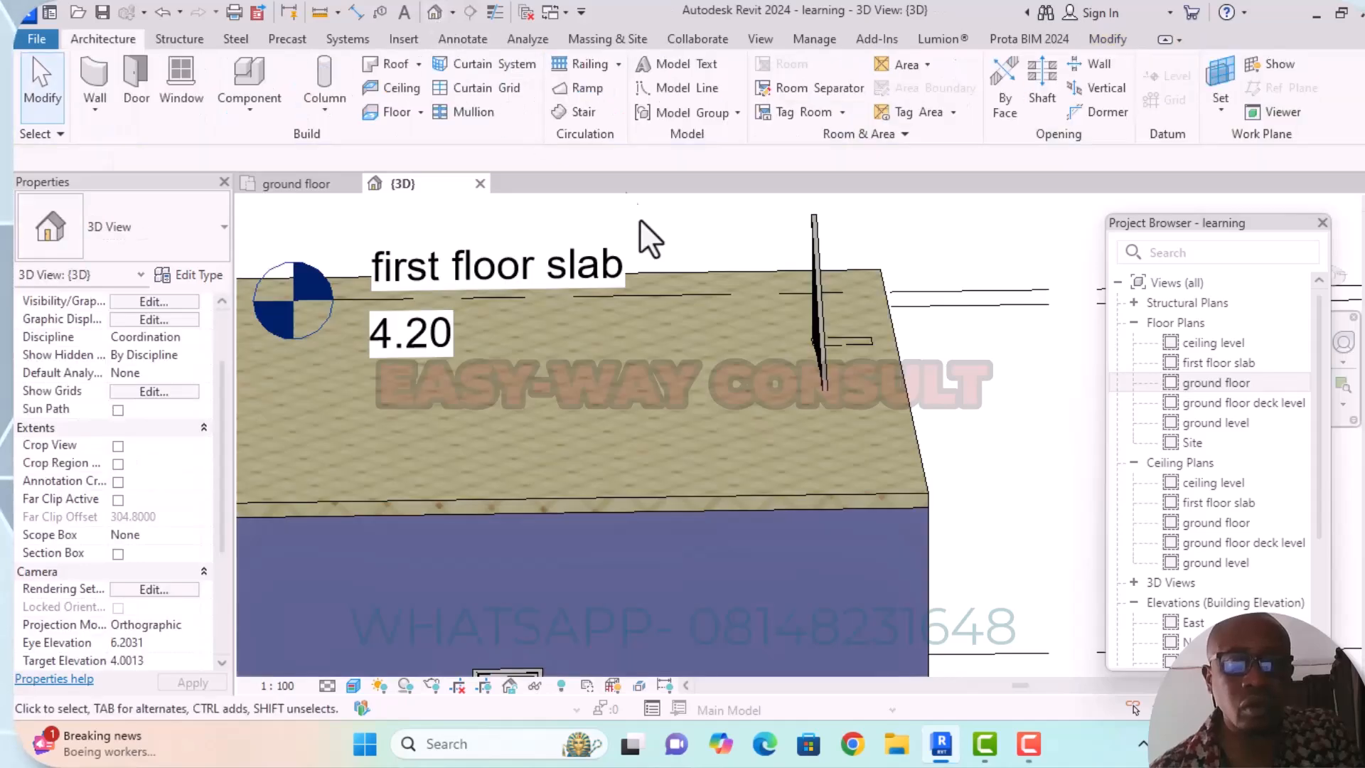
scroll(708, 276, "down", 2)
middle_click_drag(907, 401, 907, 395)
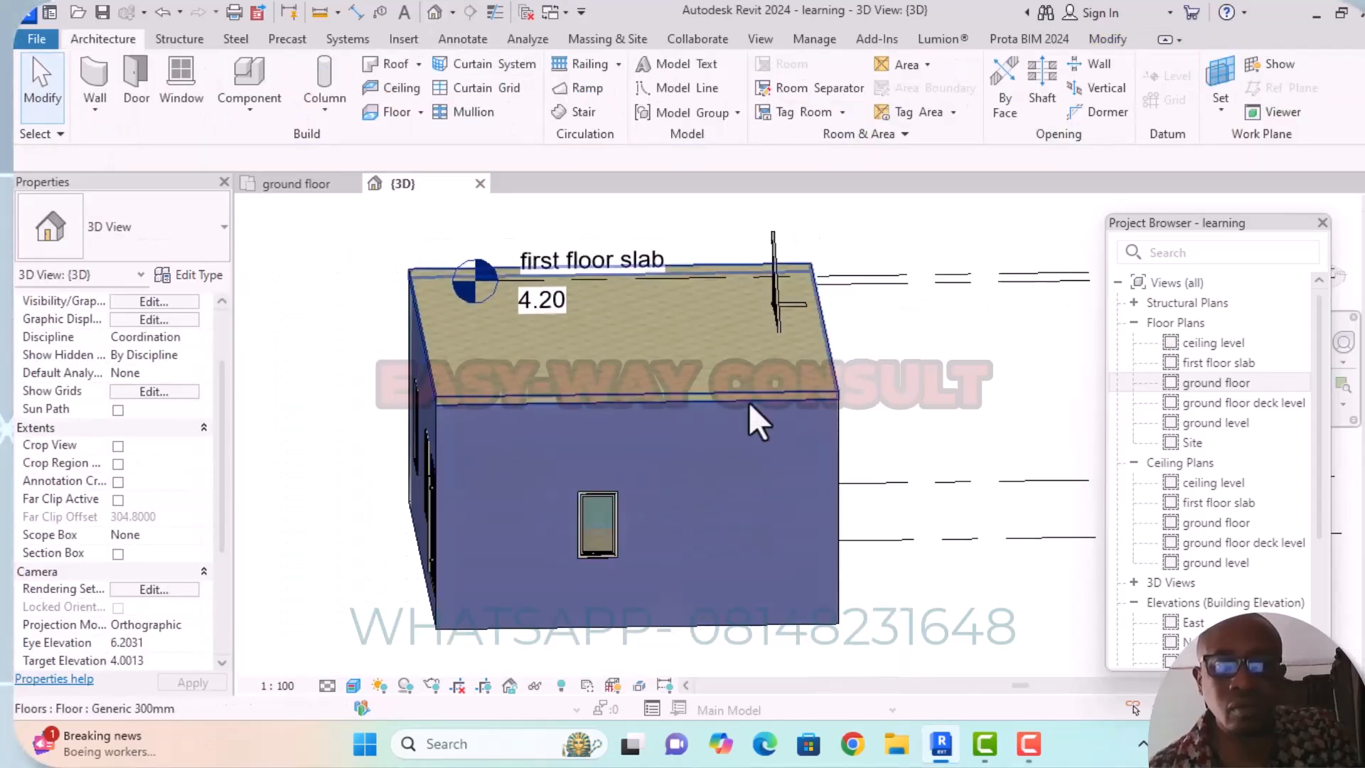
scroll(754, 377, "up", 4)
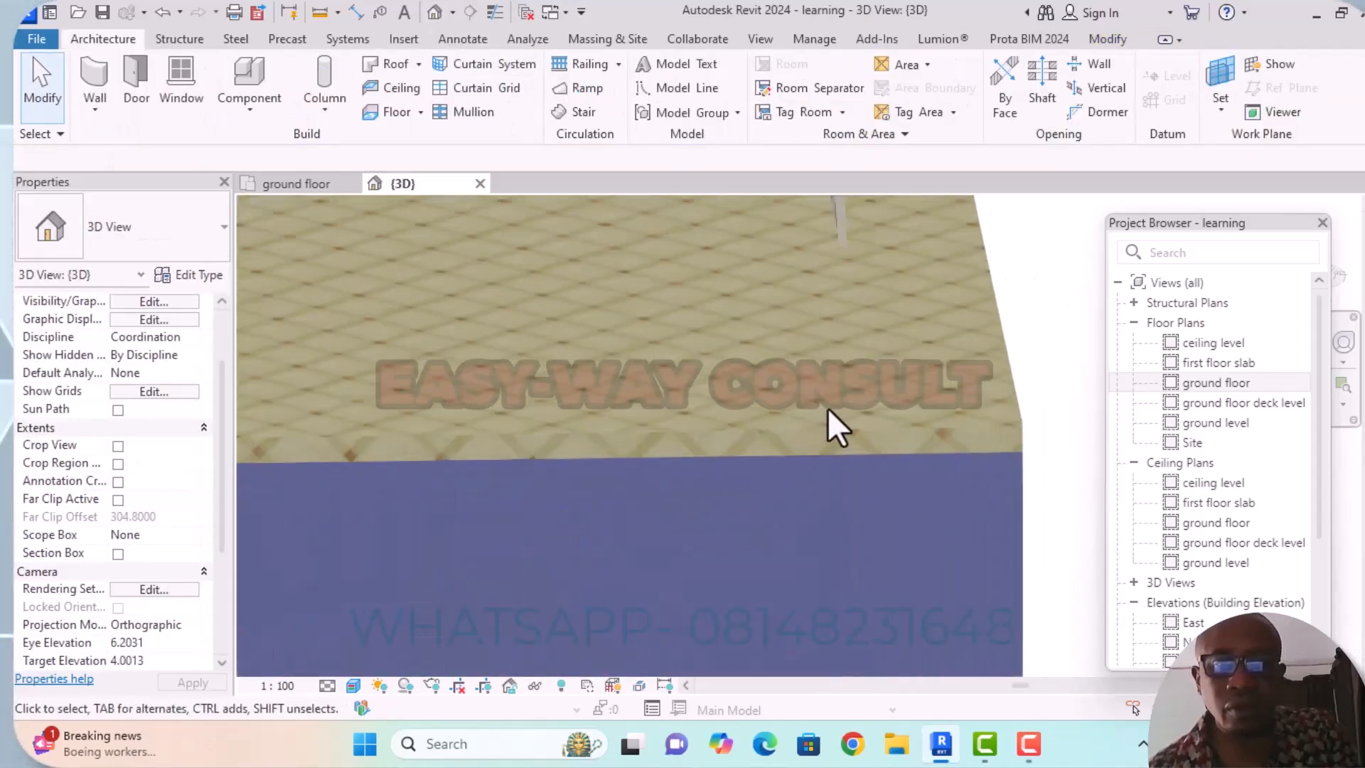
scroll(888, 426, "down", 2)
middle_click_drag(959, 440, 898, 405, "shift")
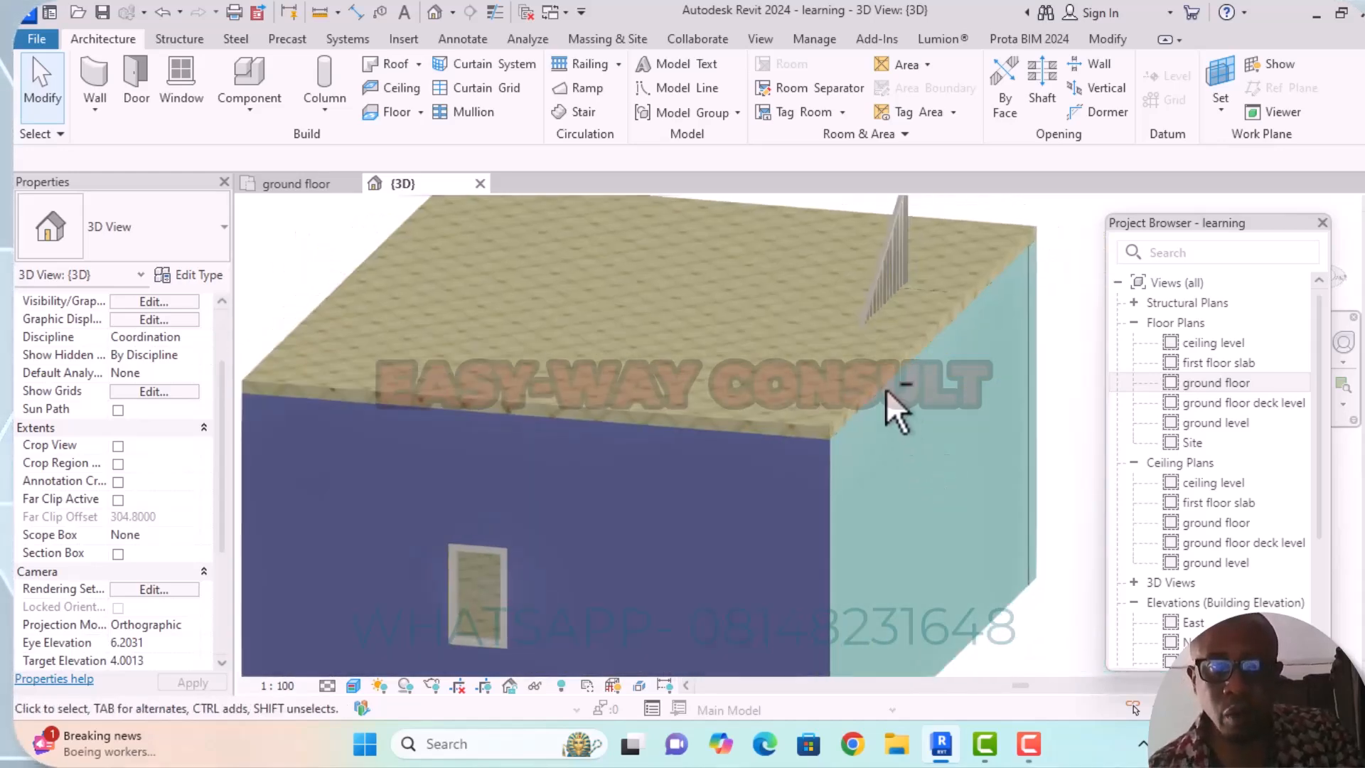
left_click(825, 425)
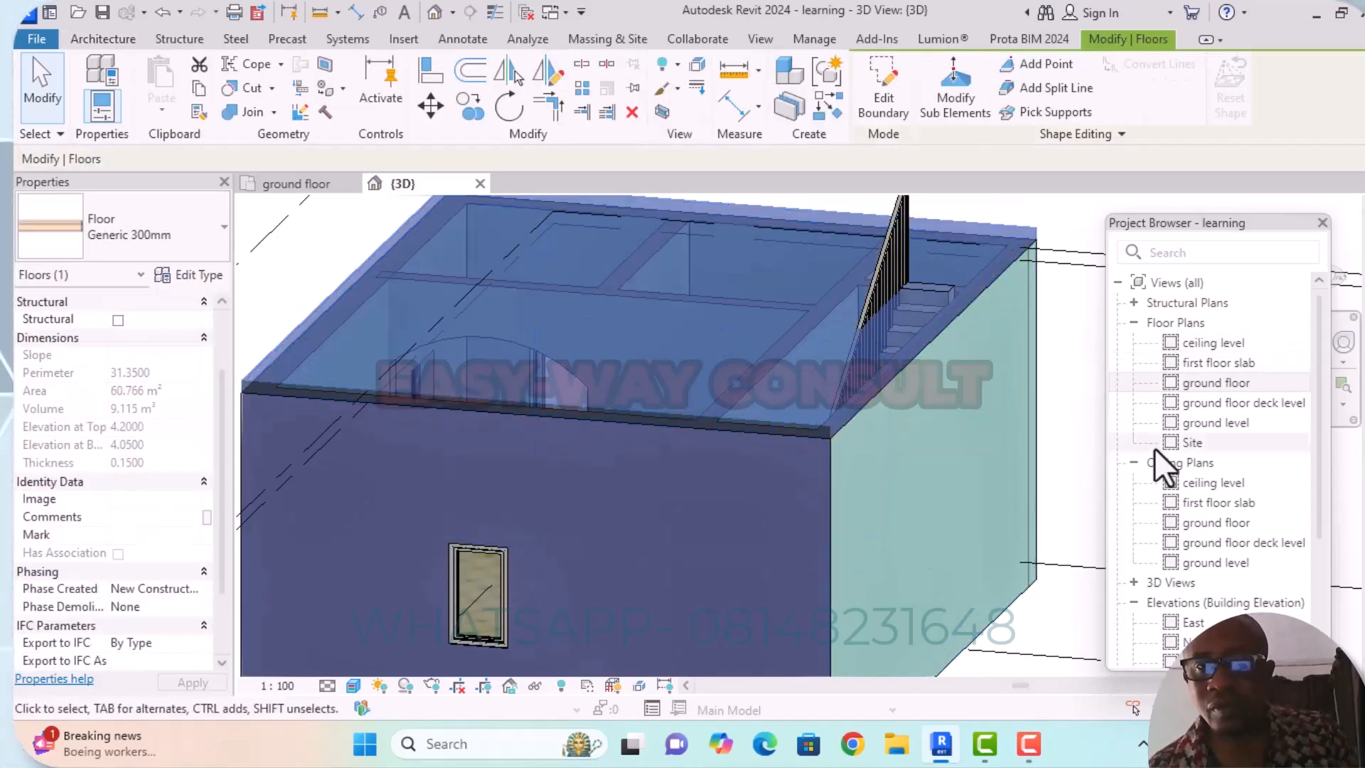
left_click(1204, 382)
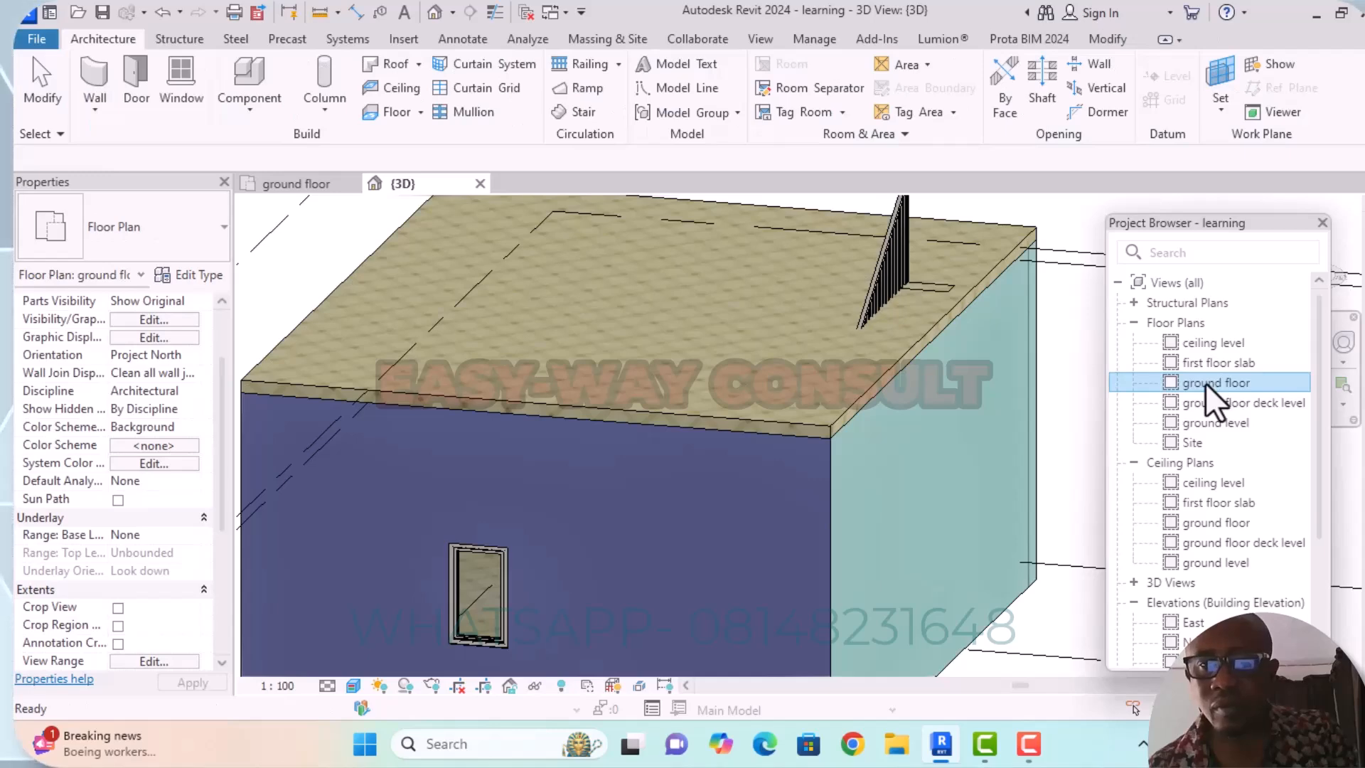
left_click(1205, 382)
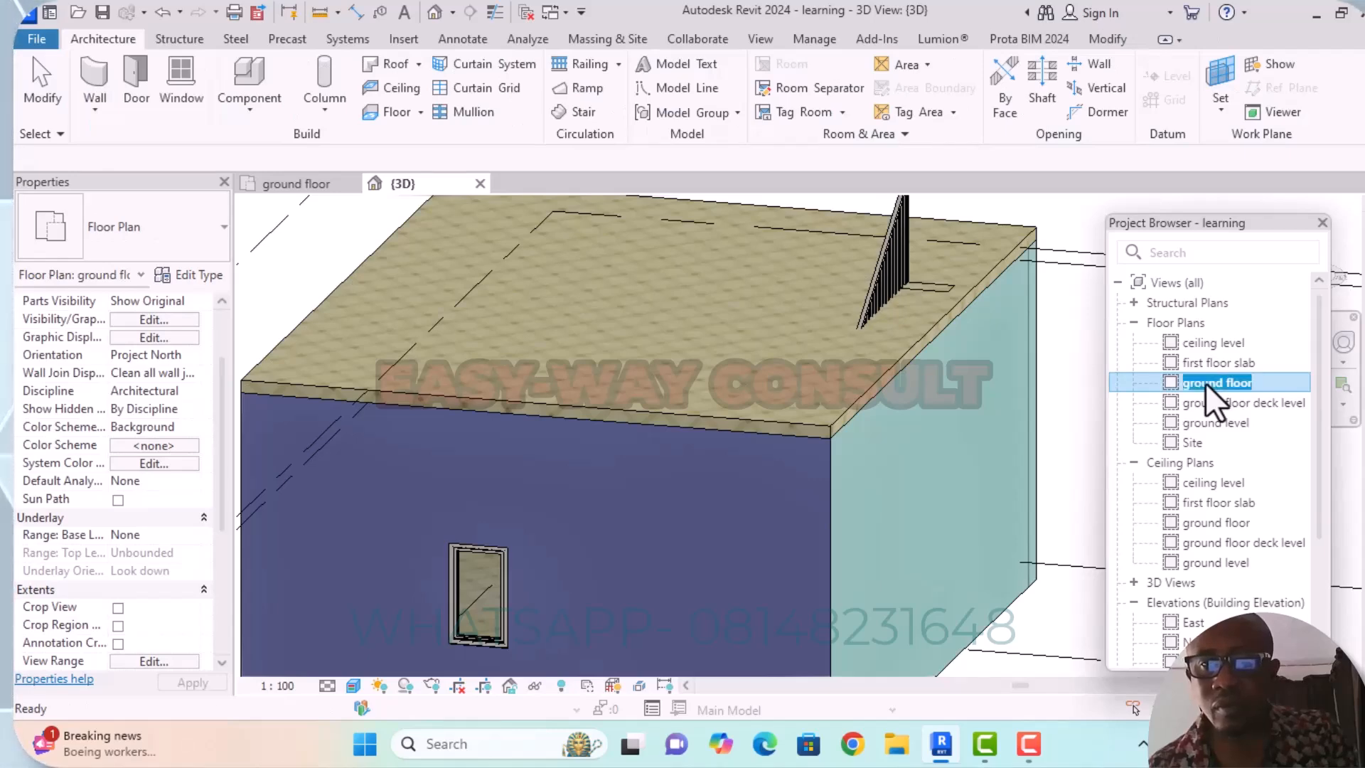
left_click(833, 420)
double_click(1241, 388)
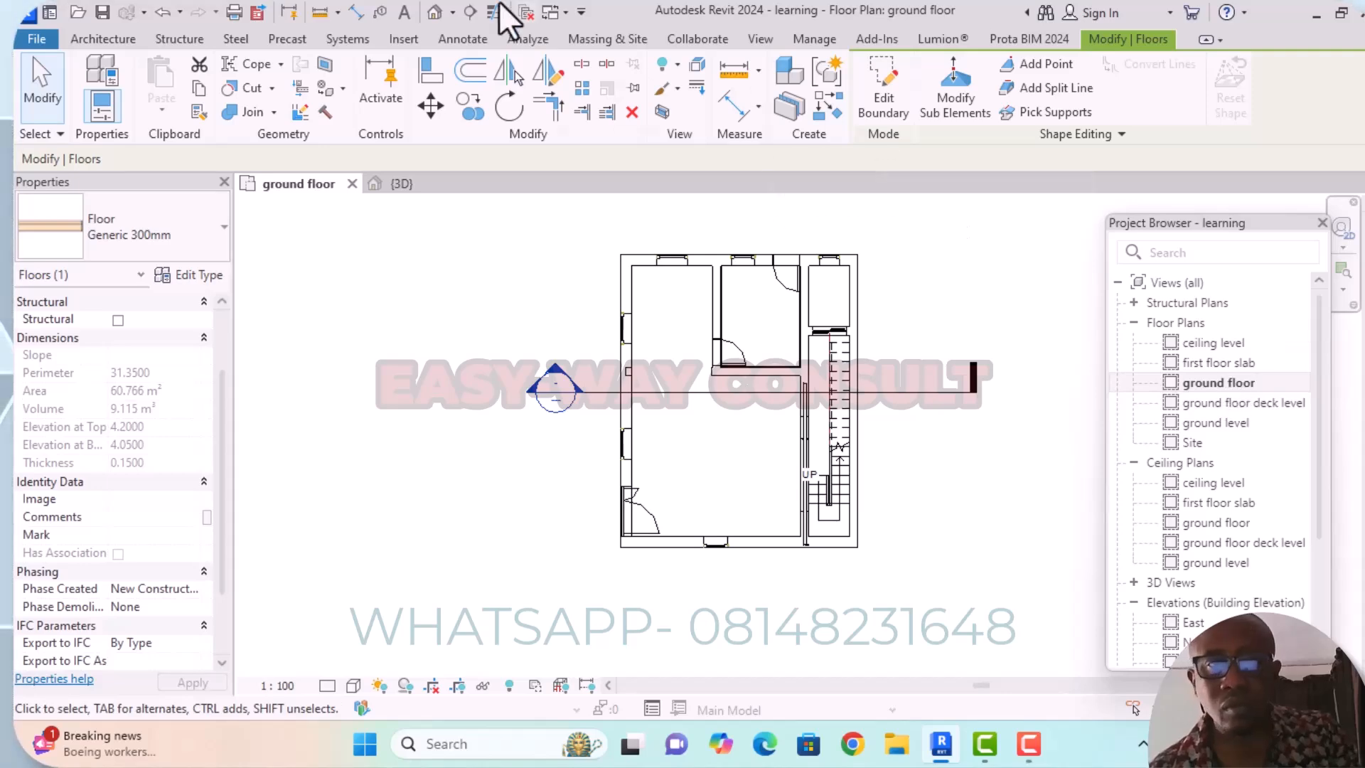
left_click(434, 17)
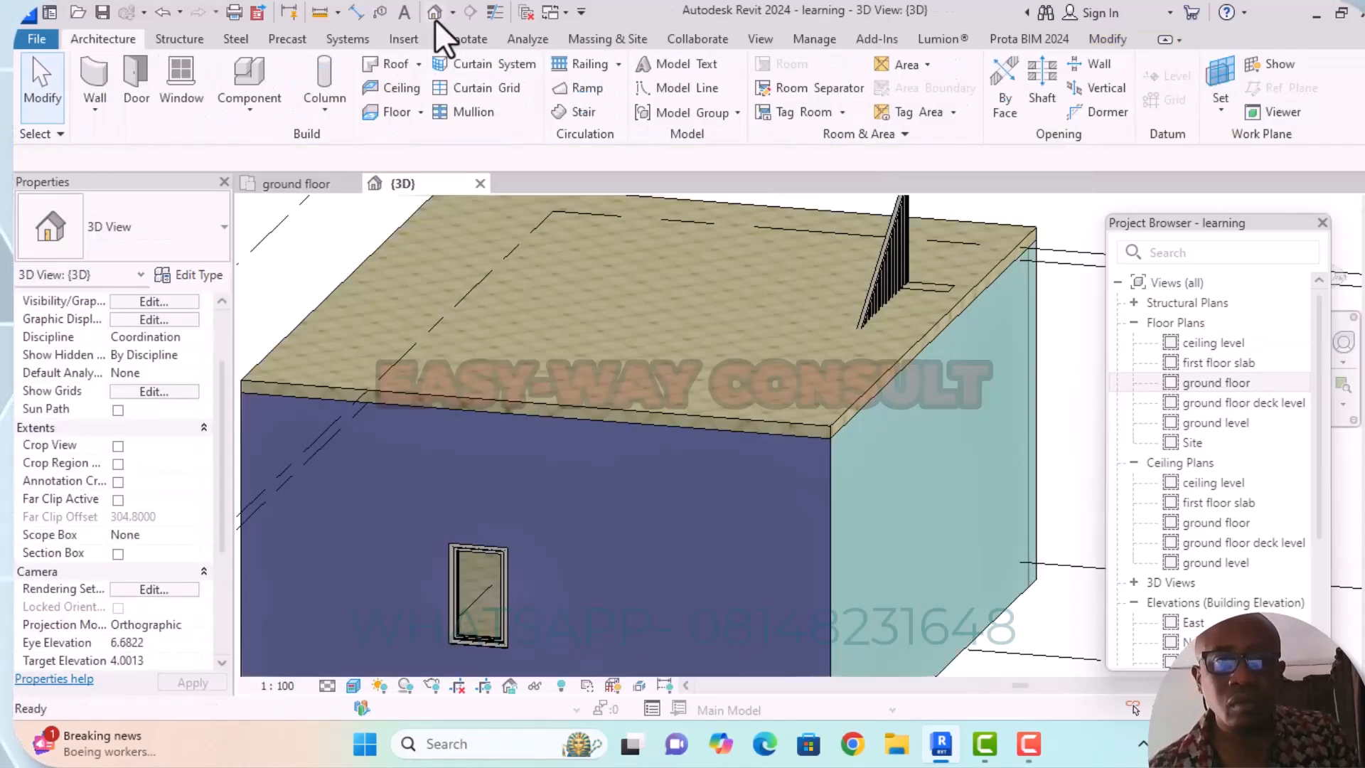
Start editing the boundary of the first floor slab and switch to the ground floor plan.
left_click(835, 421)
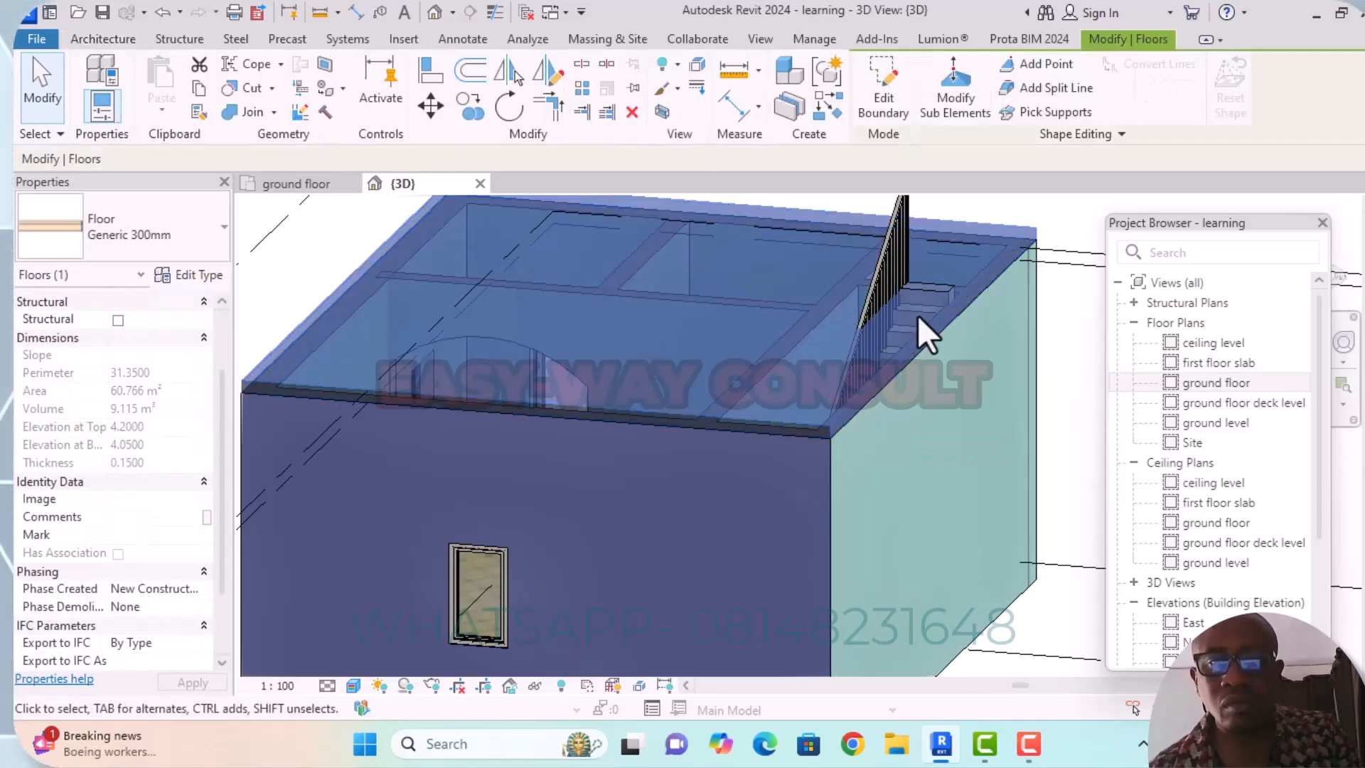
middle_click_drag(949, 354, 942, 455, "shift")
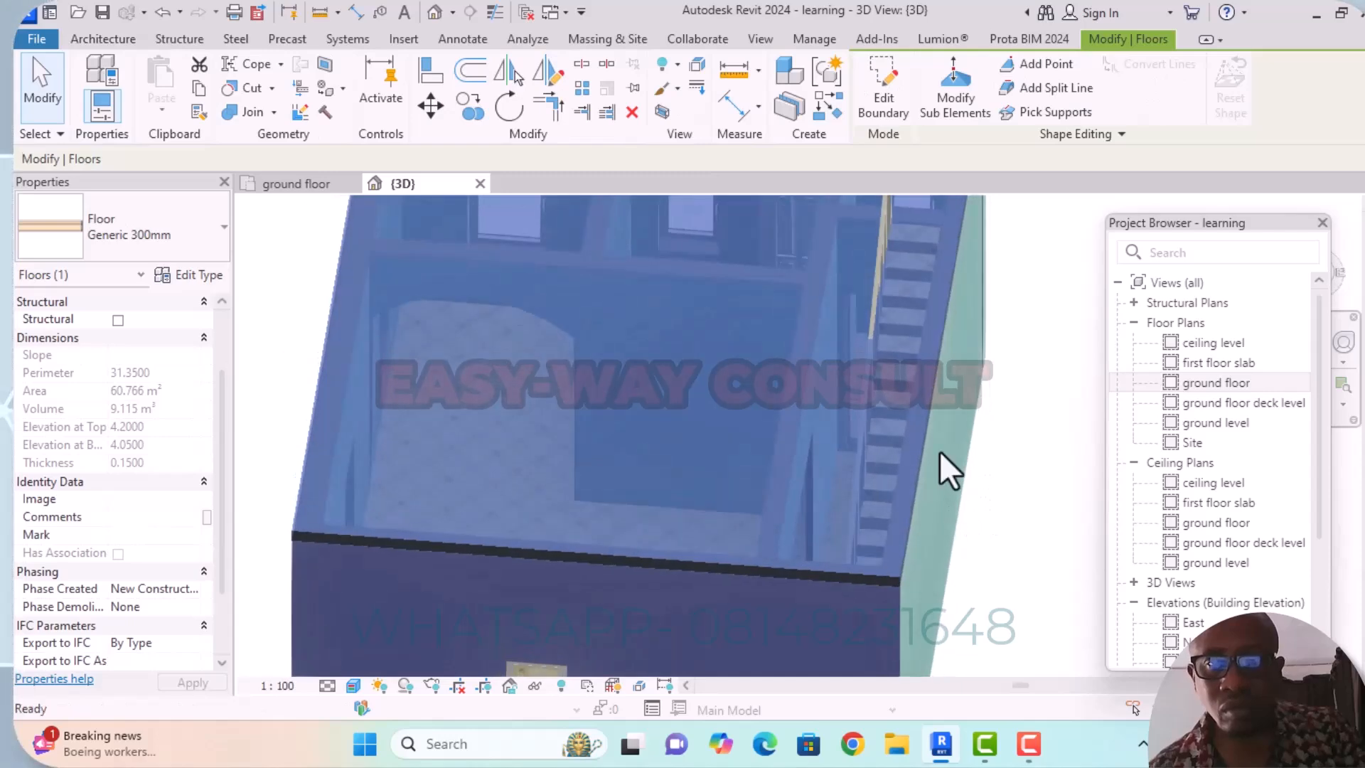
left_click(884, 104)
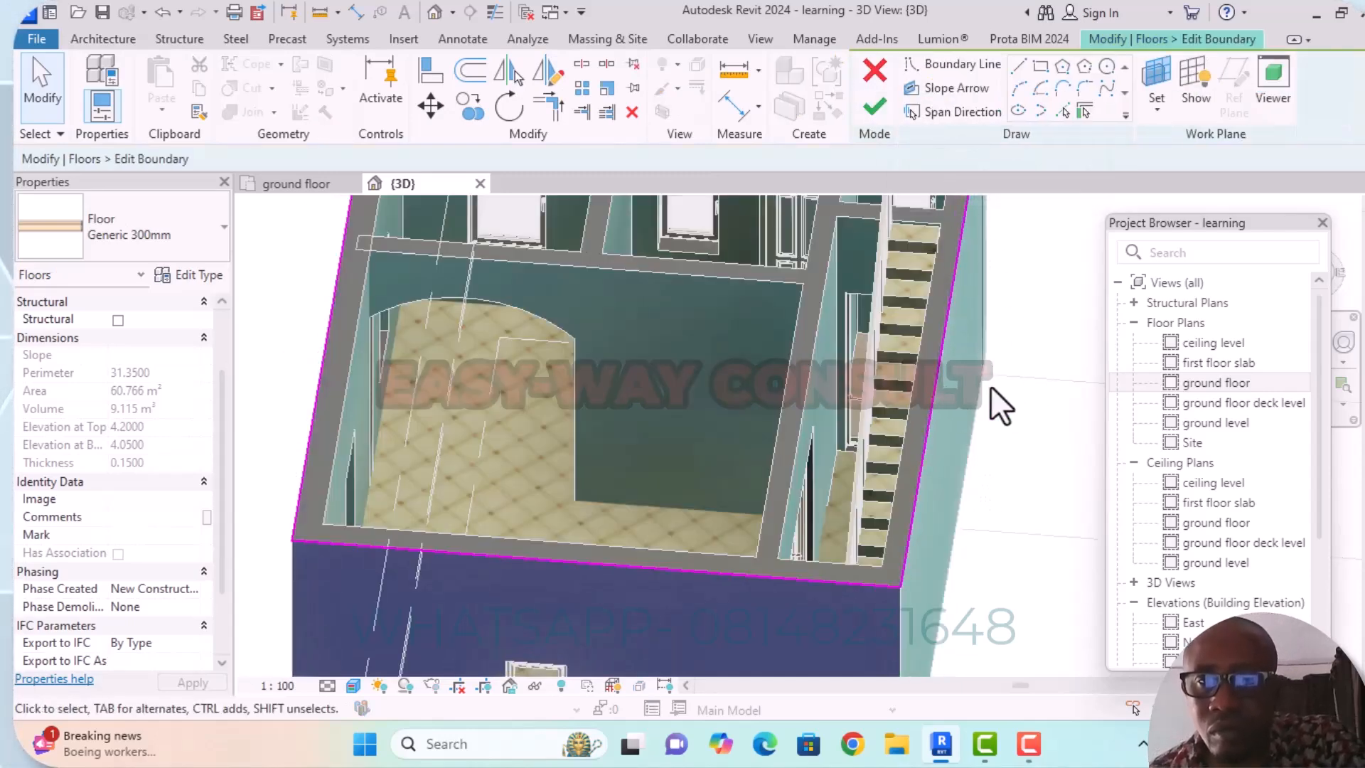
scroll(995, 408, "down", 6)
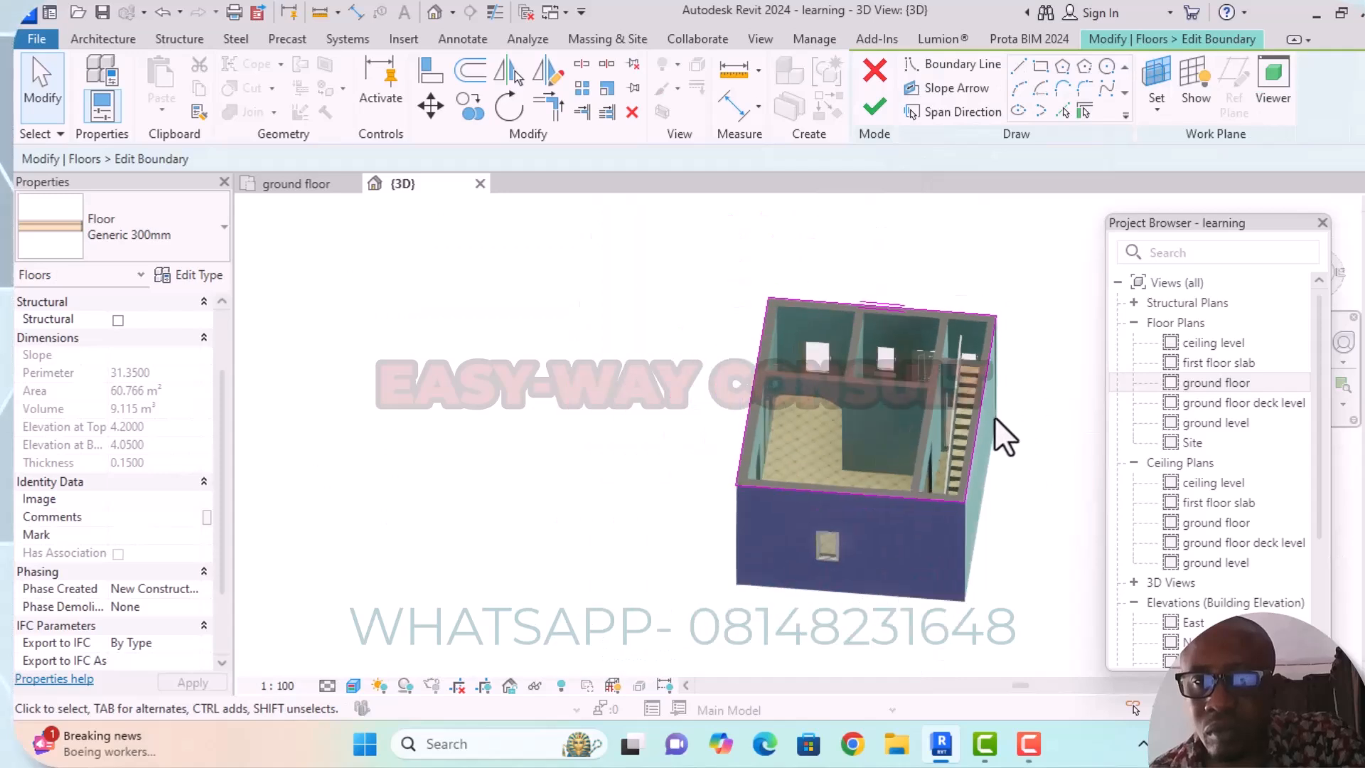
double_click(1224, 385)
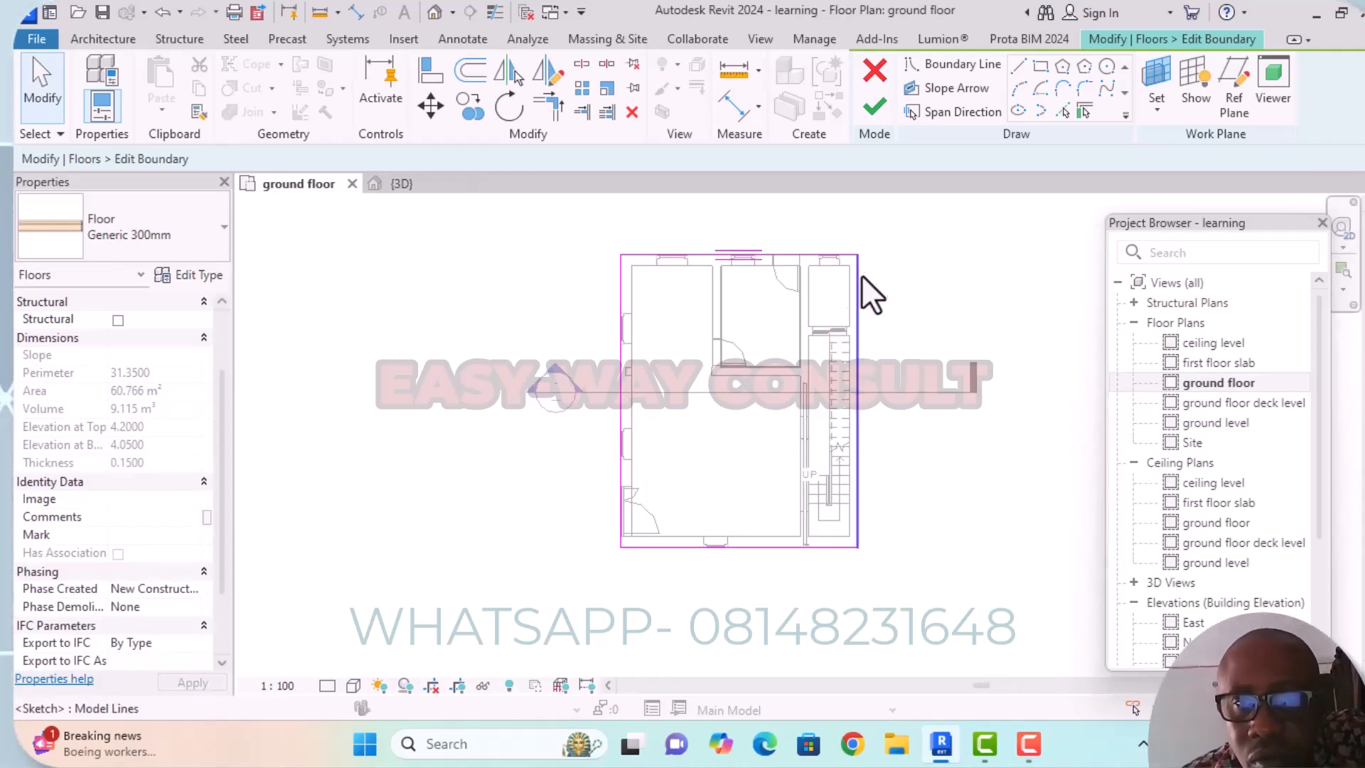
scroll(884, 326, "down", 1)
middle_click_drag(883, 326, 906, 284)
scroll(862, 446, "up", 1)
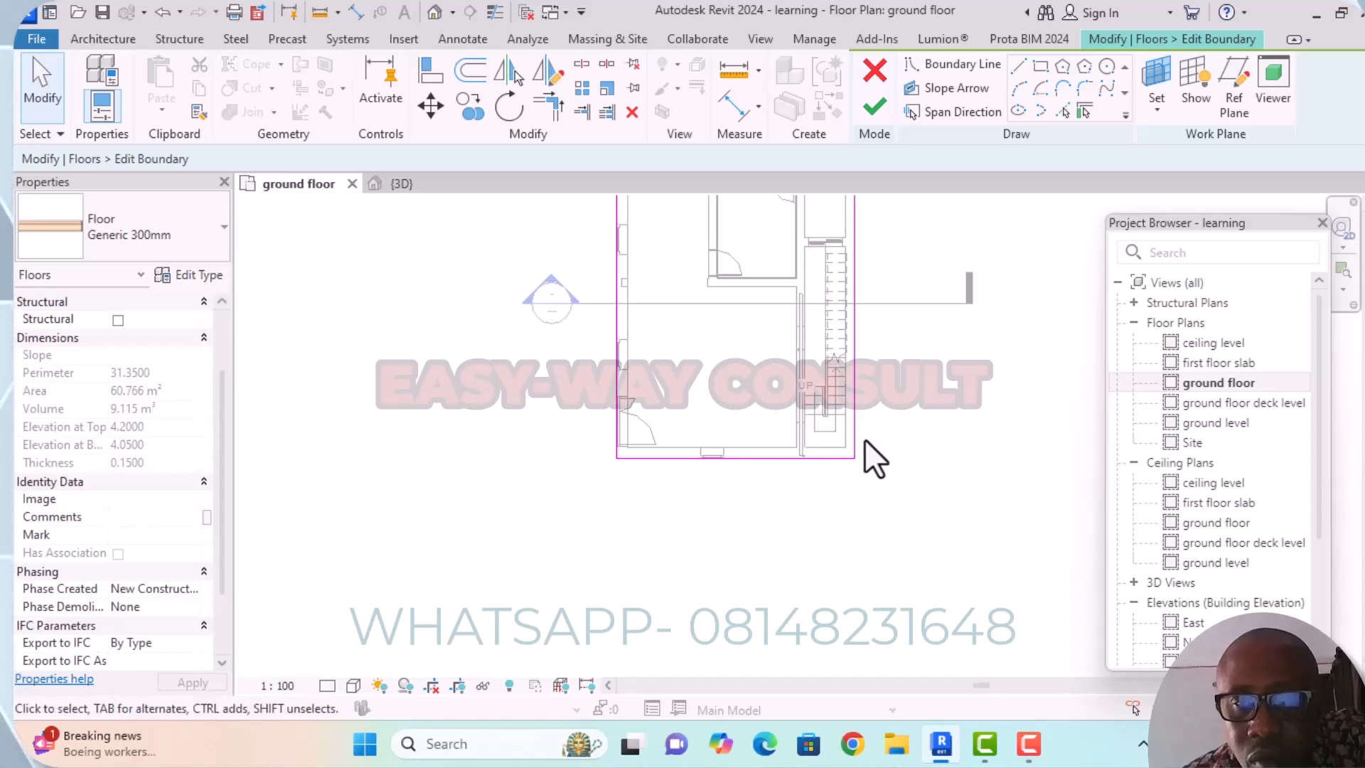
left_click(857, 434)
mouse_move(855, 432)
middle_mouse_down()
mouse_move(951, 490)
mouse_move(908, 528)
middle_mouse_up()
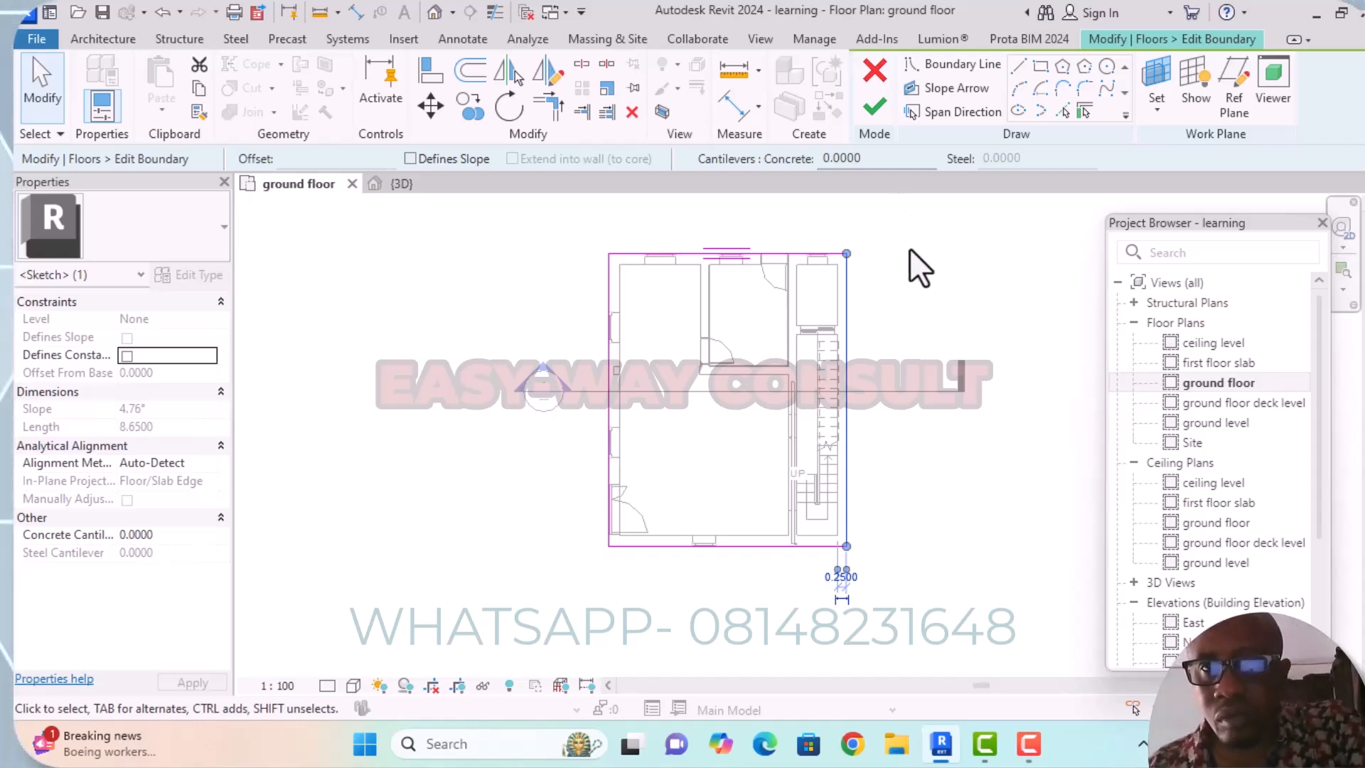
middle_click_drag(910, 248, 897, 193)
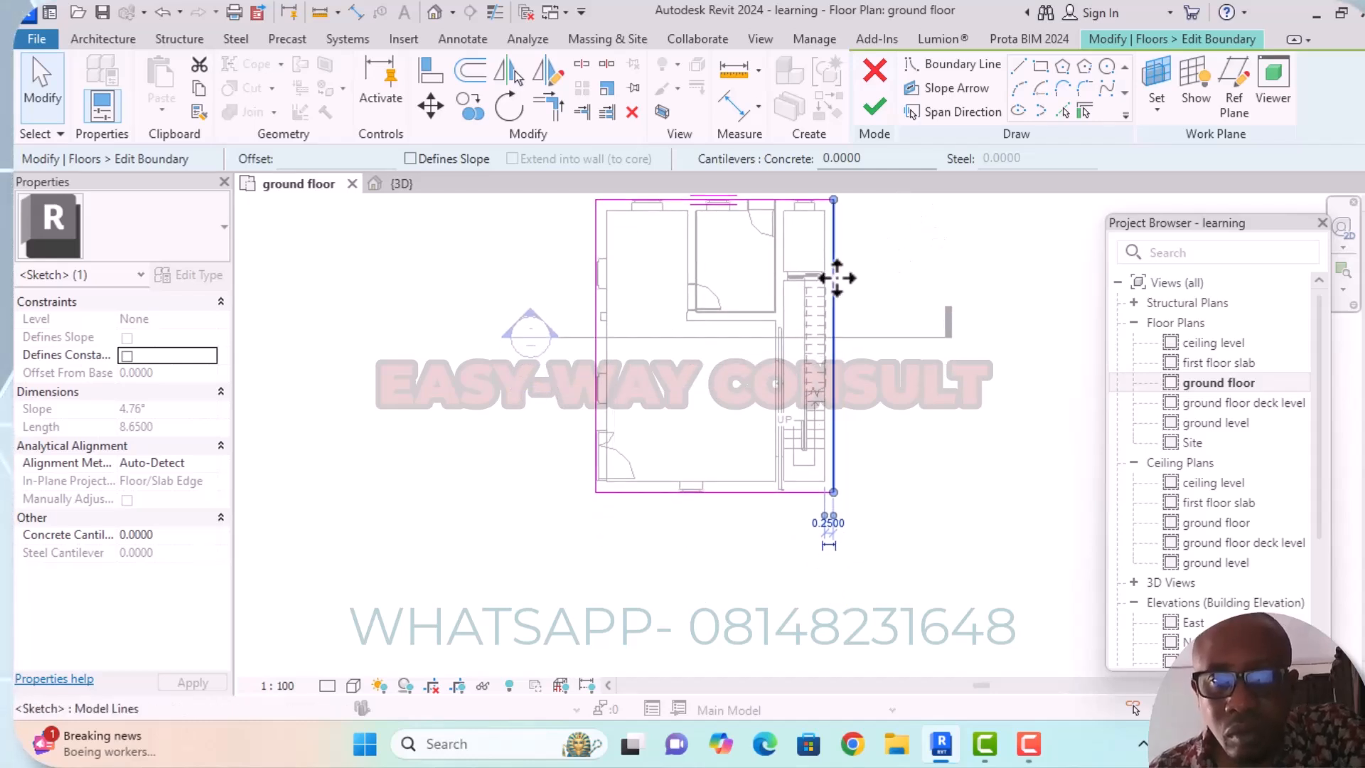
left_click(884, 276)
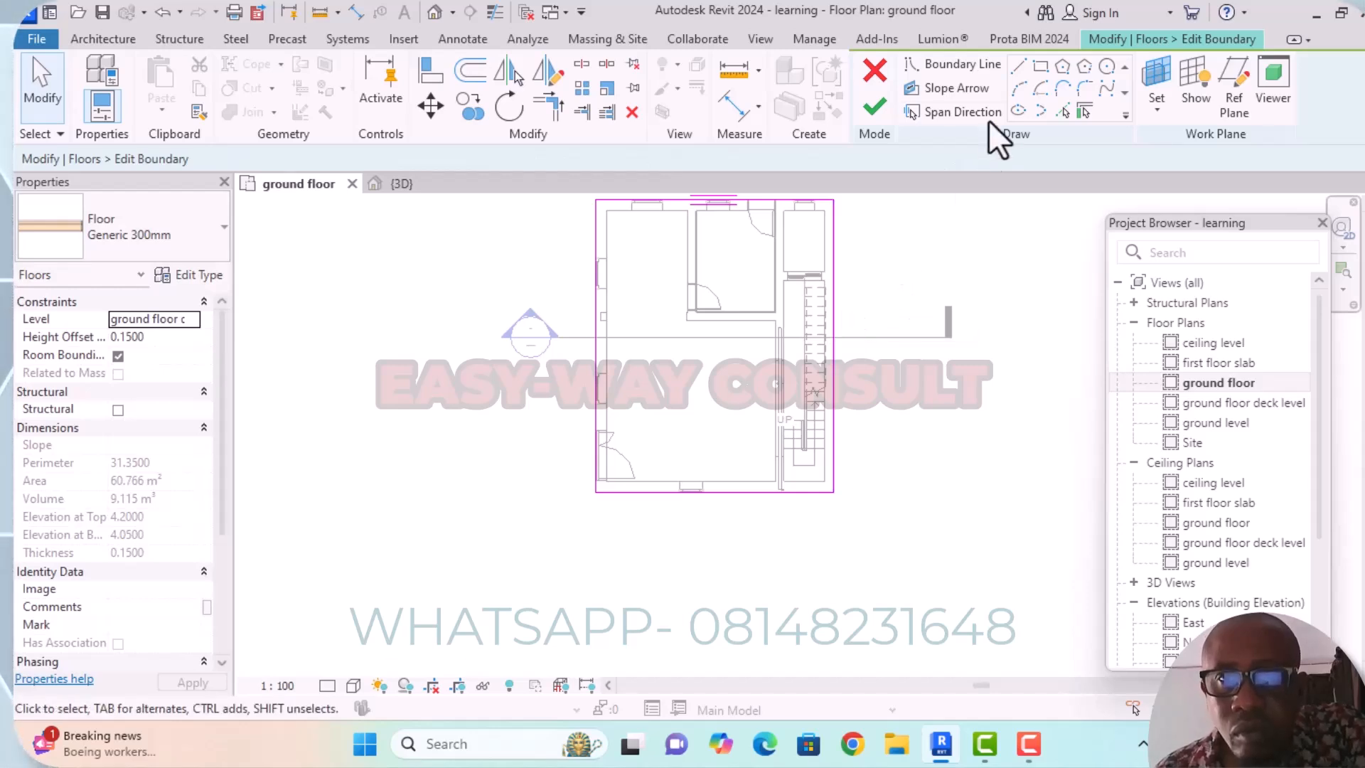
Sketch a rectangular opening about 1.2 m by 5.95 m over the stairwell, between opposite inner wall corners.
left_click(1041, 68)
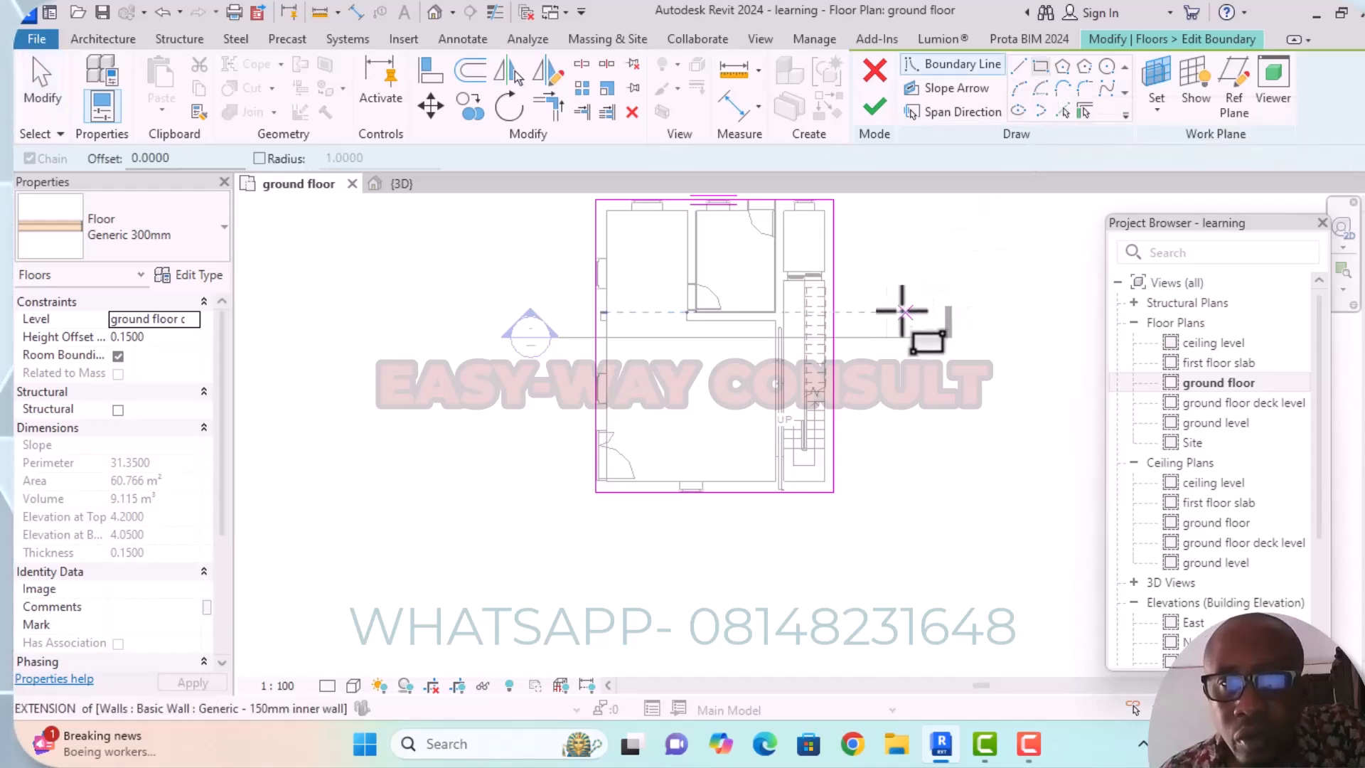
scroll(804, 306, "up", 3)
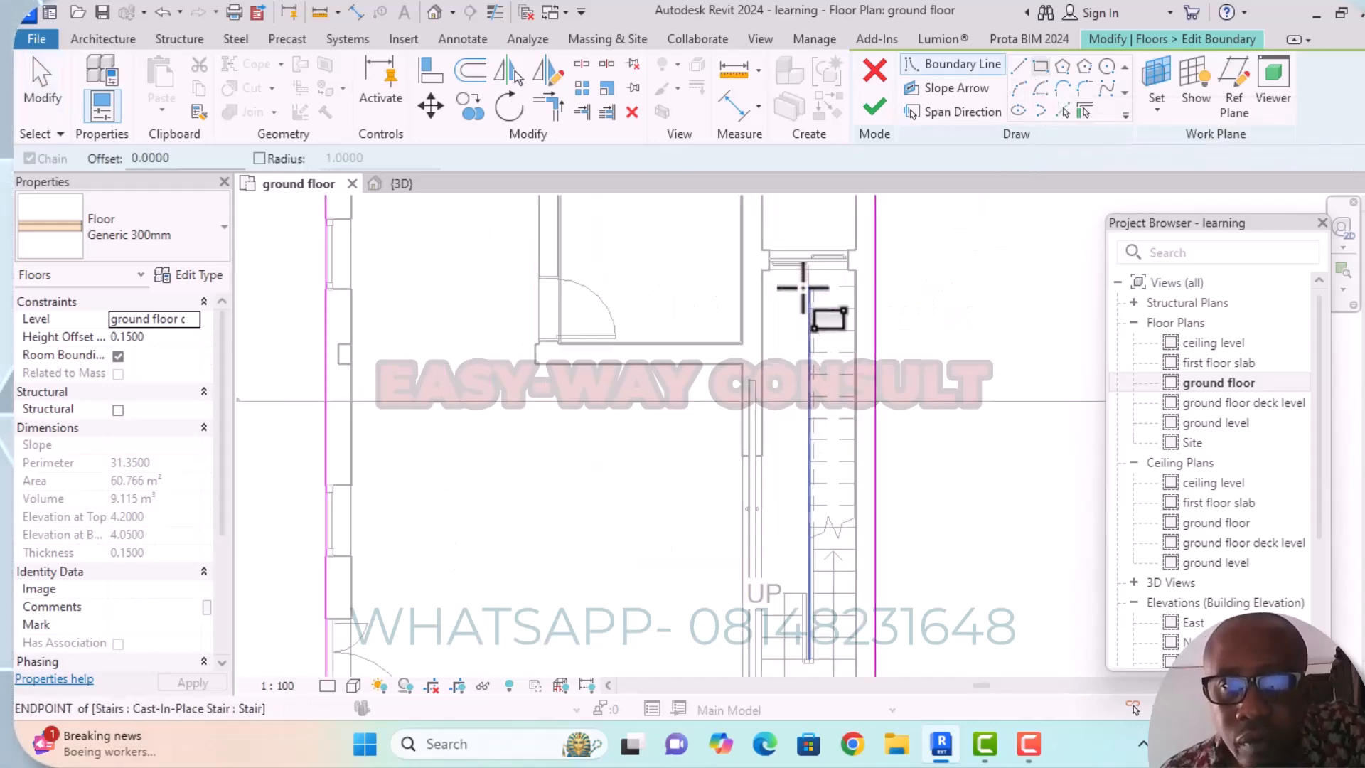
left_click(761, 270)
left_click(856, 329)
middle_click_drag(886, 369, 880, 302)
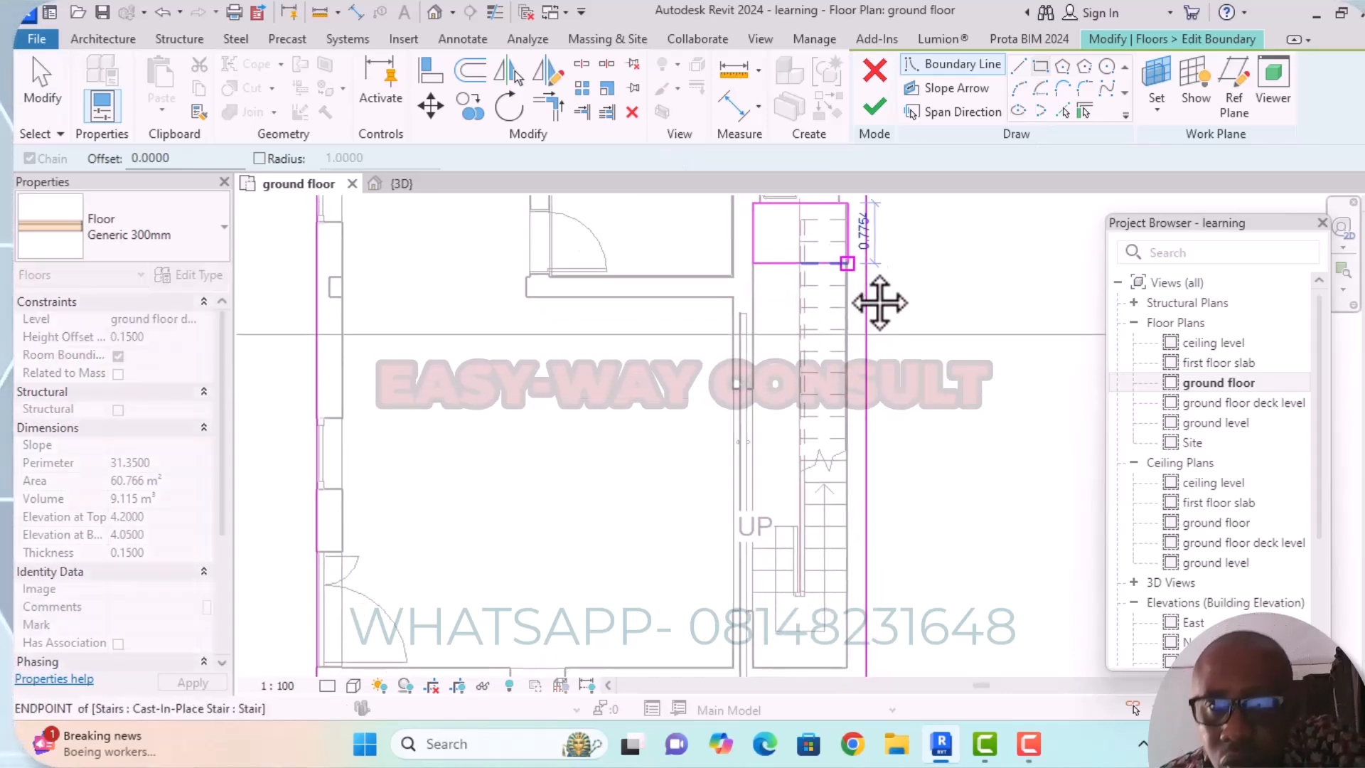
scroll(853, 284, "down", 3)
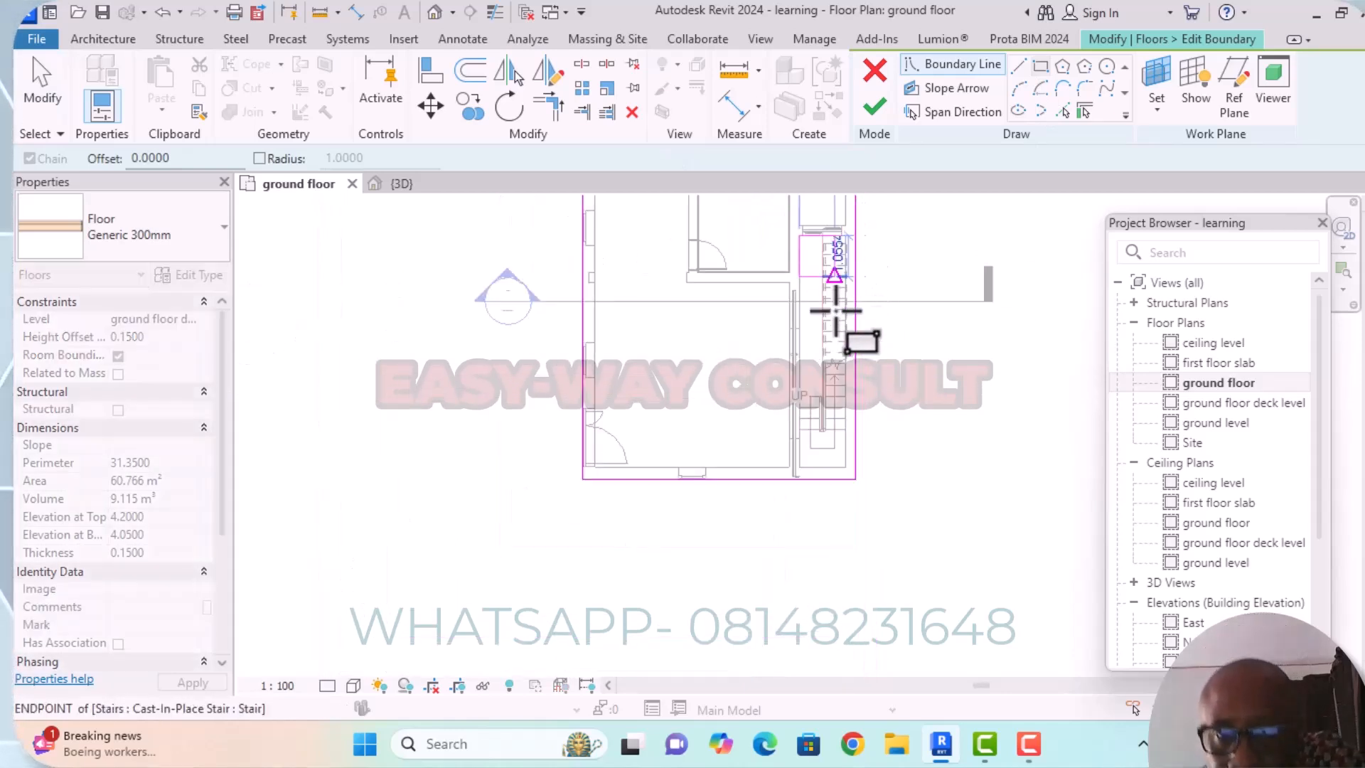
left_click(844, 467)
Finish the slab boundary edit and unjoin the elements that cannot stay joined.
middle_click_drag(944, 381, 950, 512)
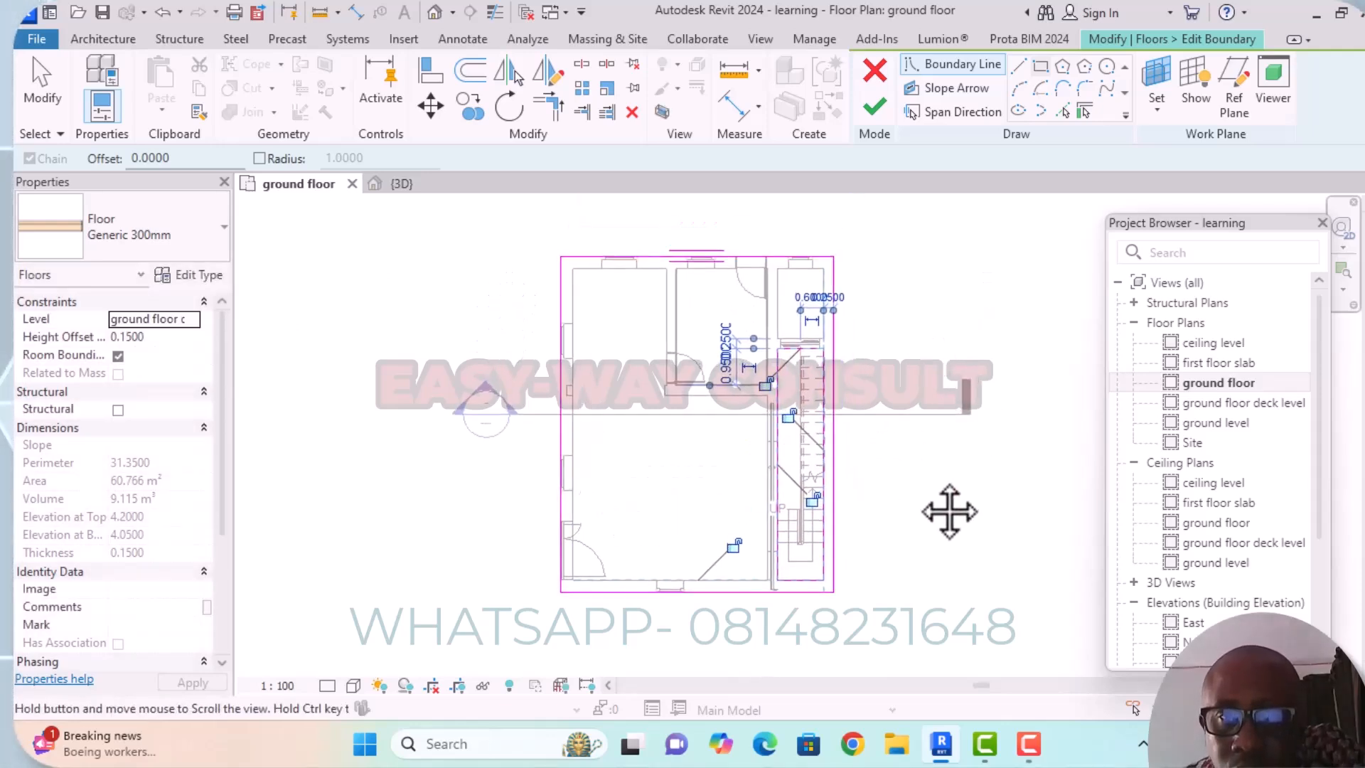
middle_click_drag(923, 313, 931, 285)
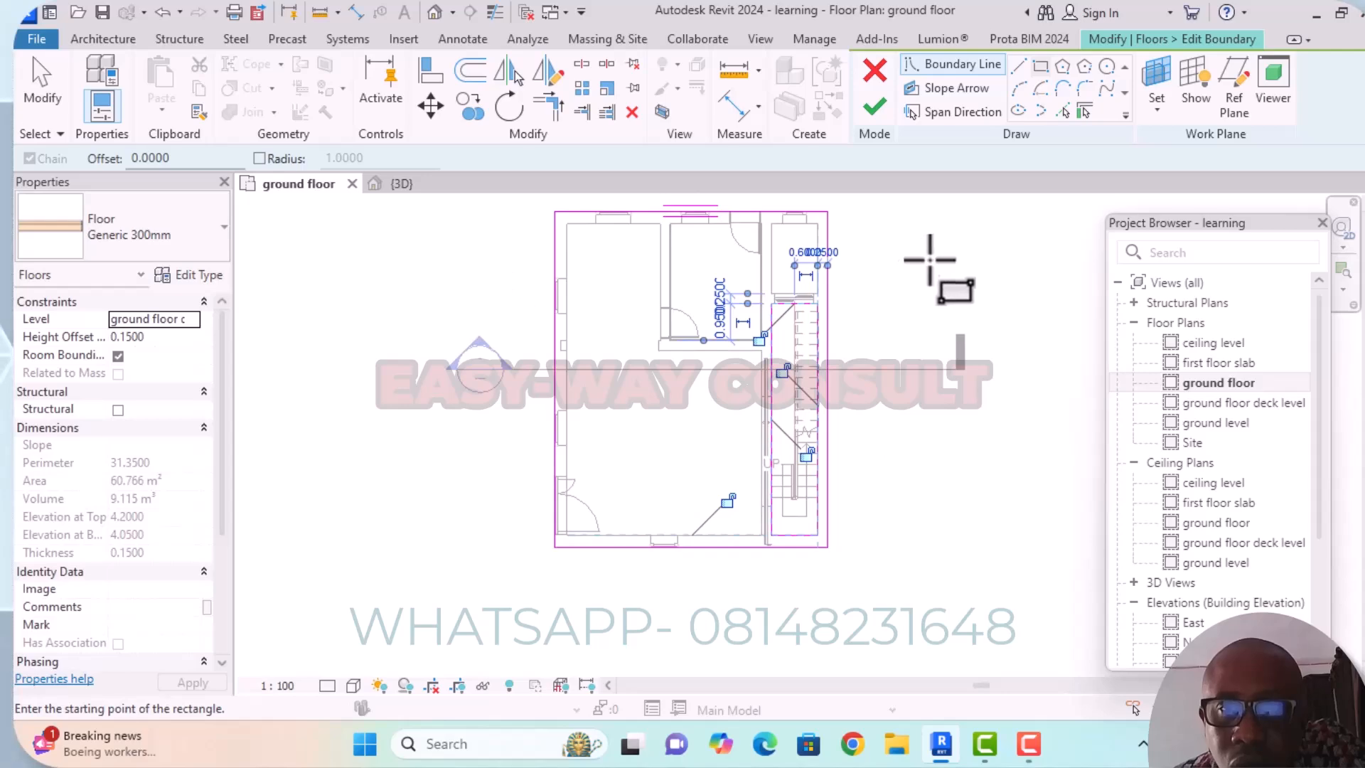
left_click(877, 102)
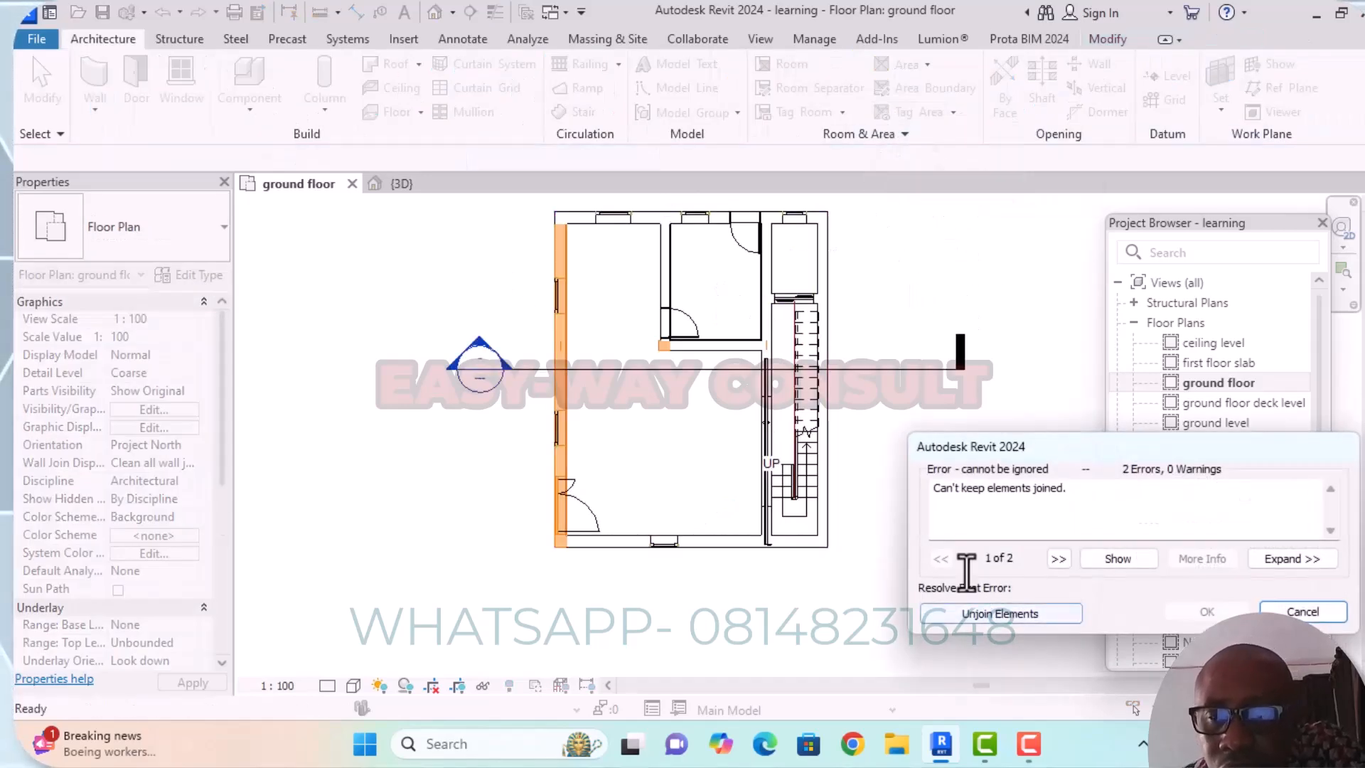
left_click(991, 615)
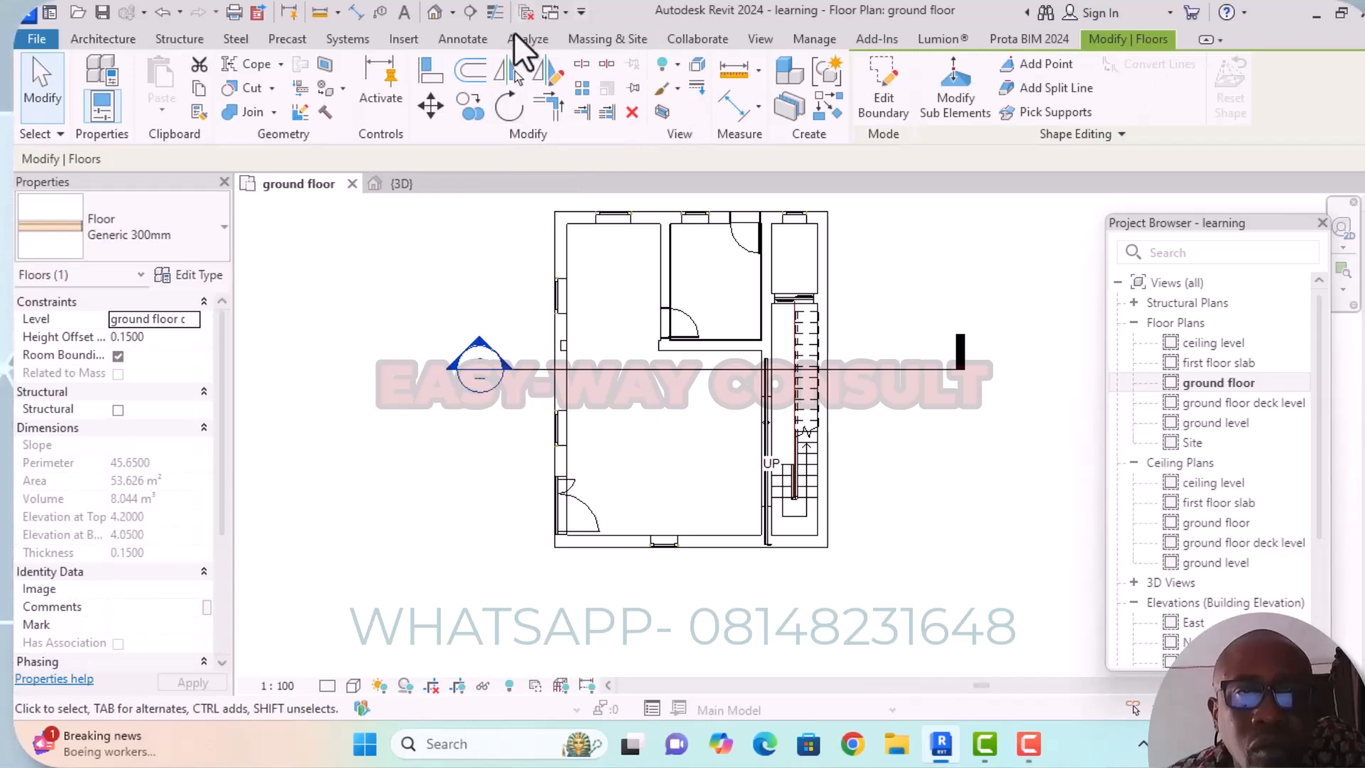
Inspect the slab opening in 3D, checking how its edge meets the top step and railing of the stair.
left_click(435, 13)
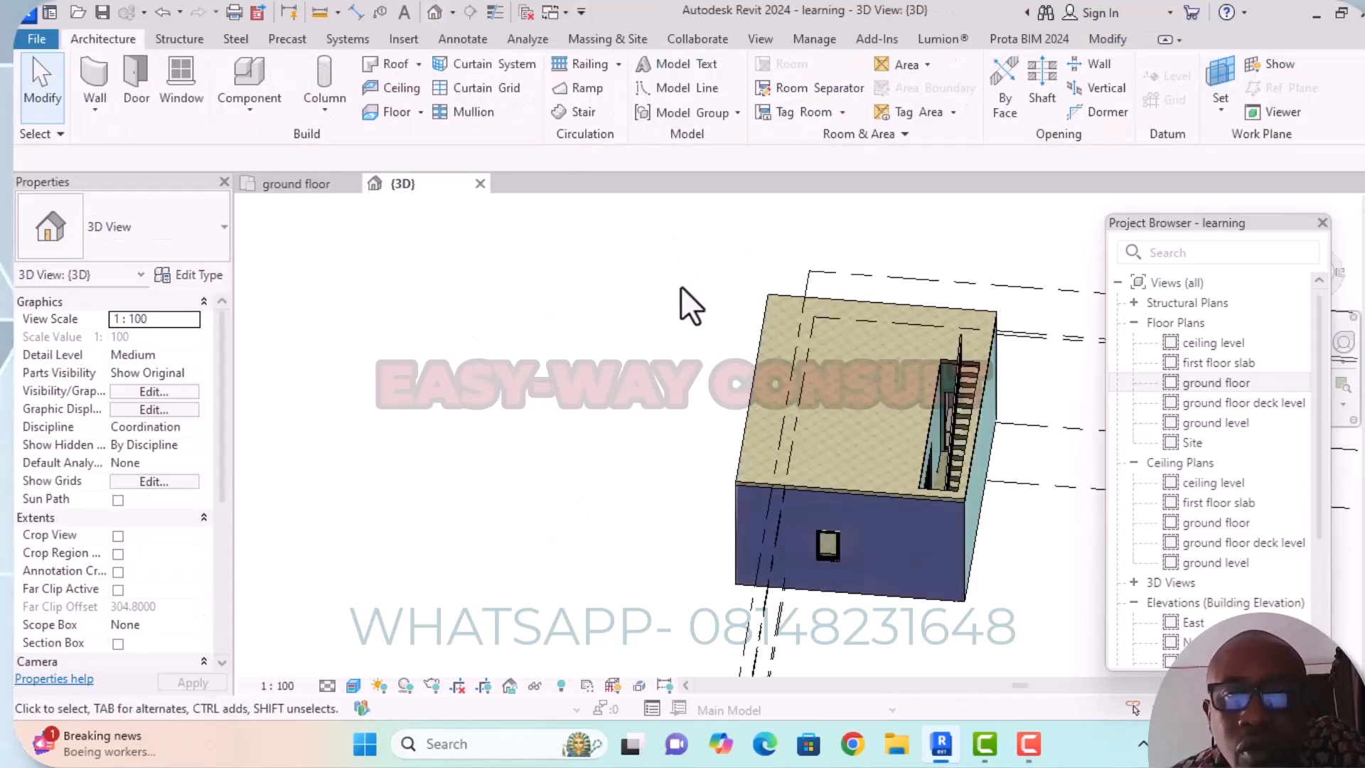
scroll(979, 425, "up", 4)
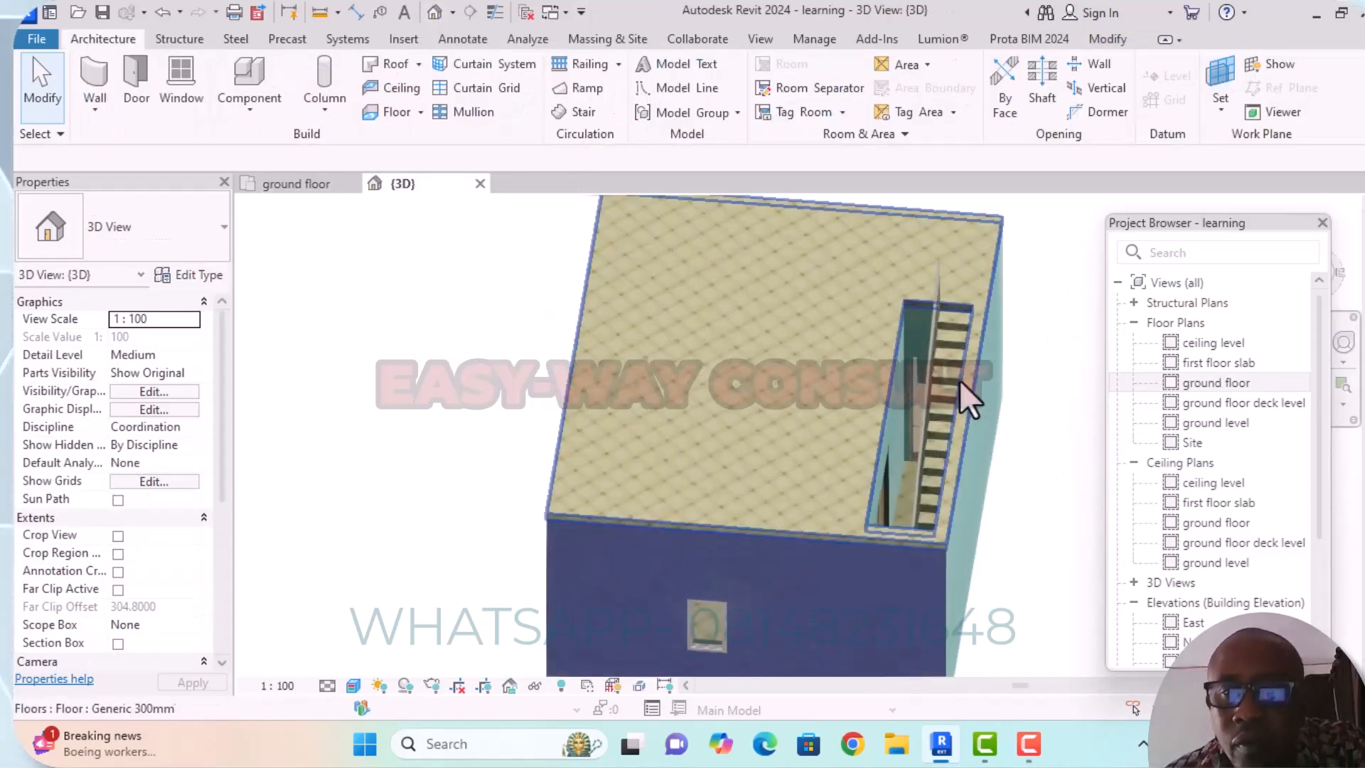
scroll(975, 331, "down", 5)
middle_click_drag(1019, 439, 927, 517)
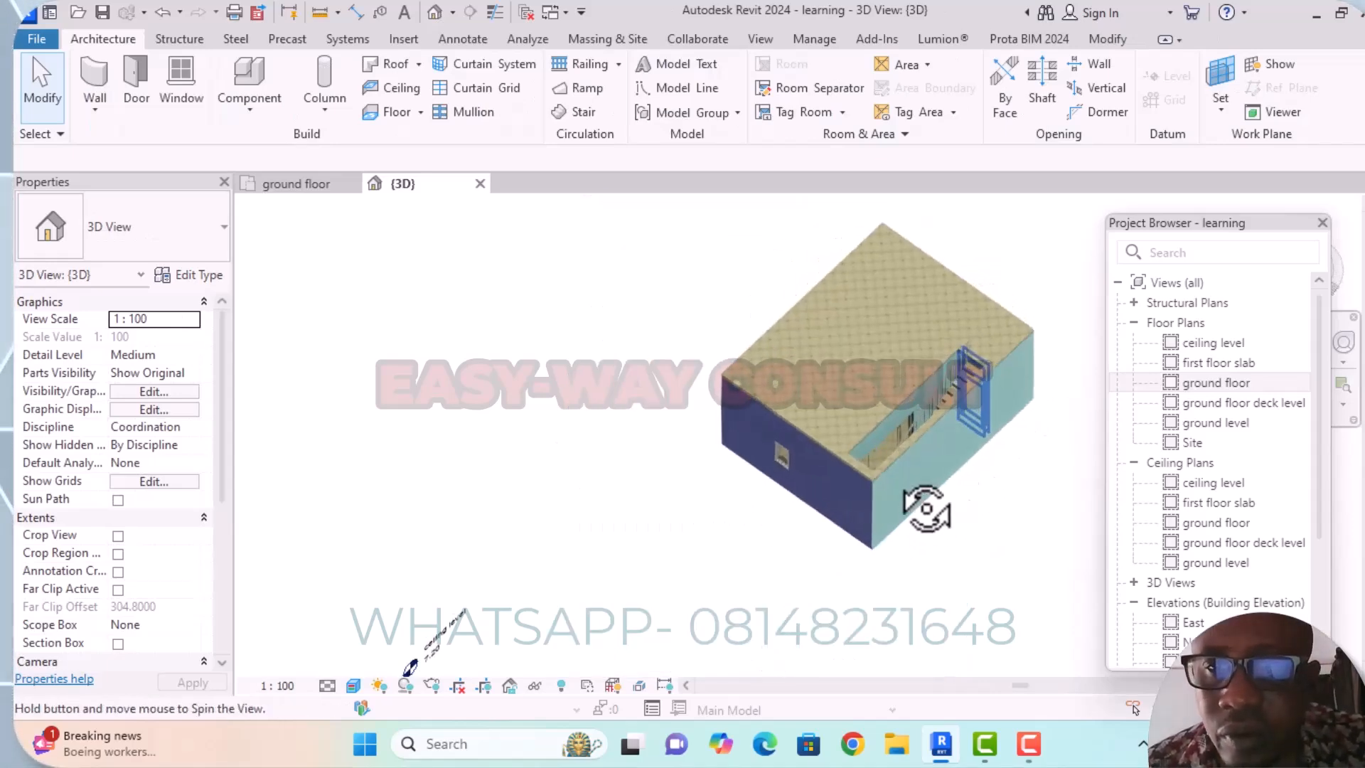
scroll(1004, 369, "up", 8)
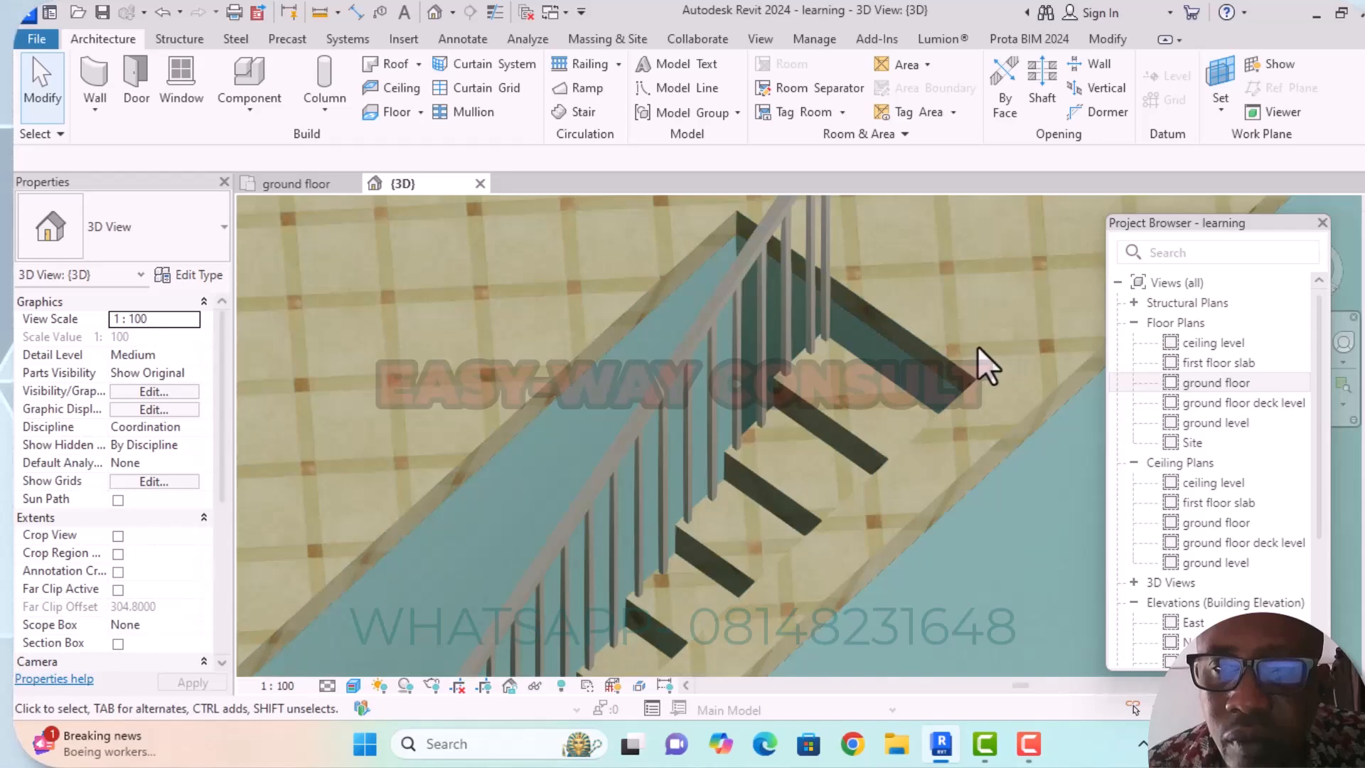
scroll(956, 446, "down", 3)
middle_click_drag(956, 446, 999, 265, "shift")
scroll(880, 259, "up", 6)
scroll(915, 377, "down", 5)
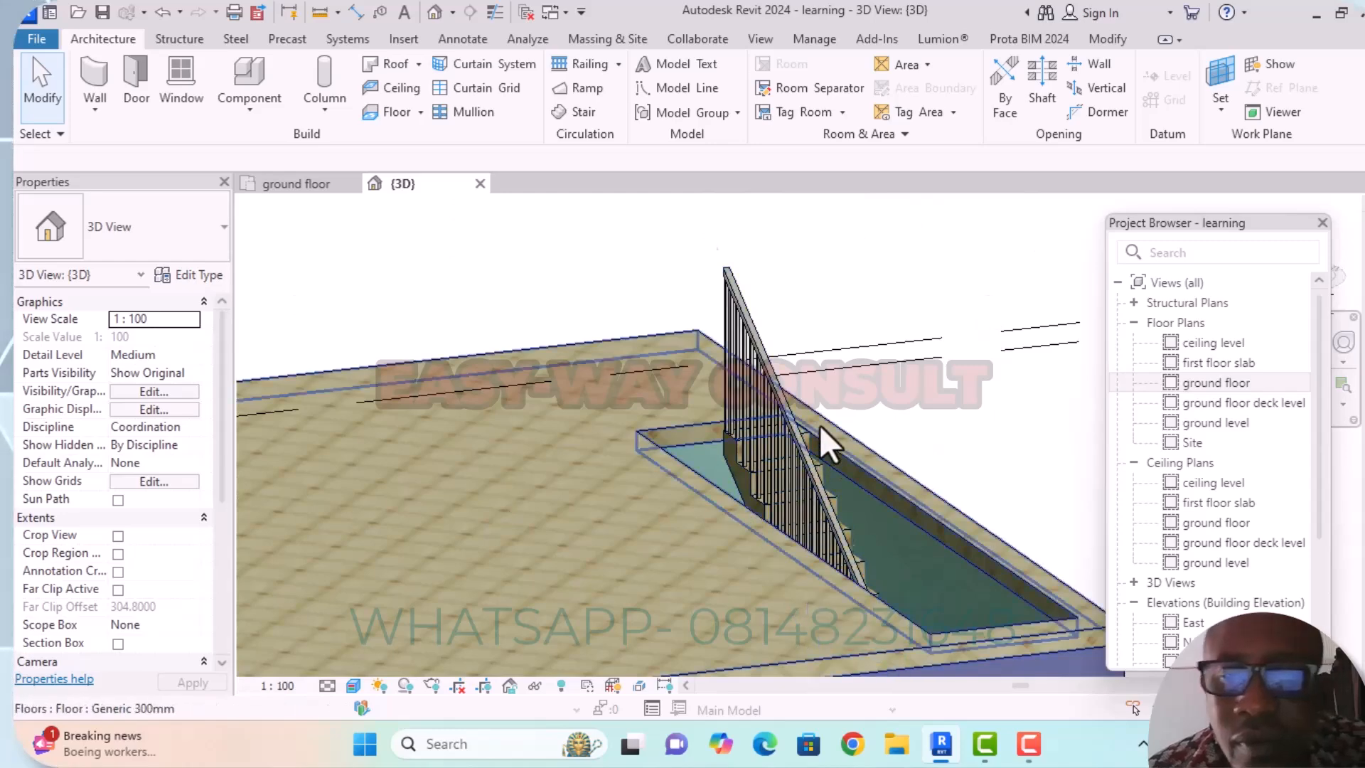
scroll(818, 427, "up", 7)
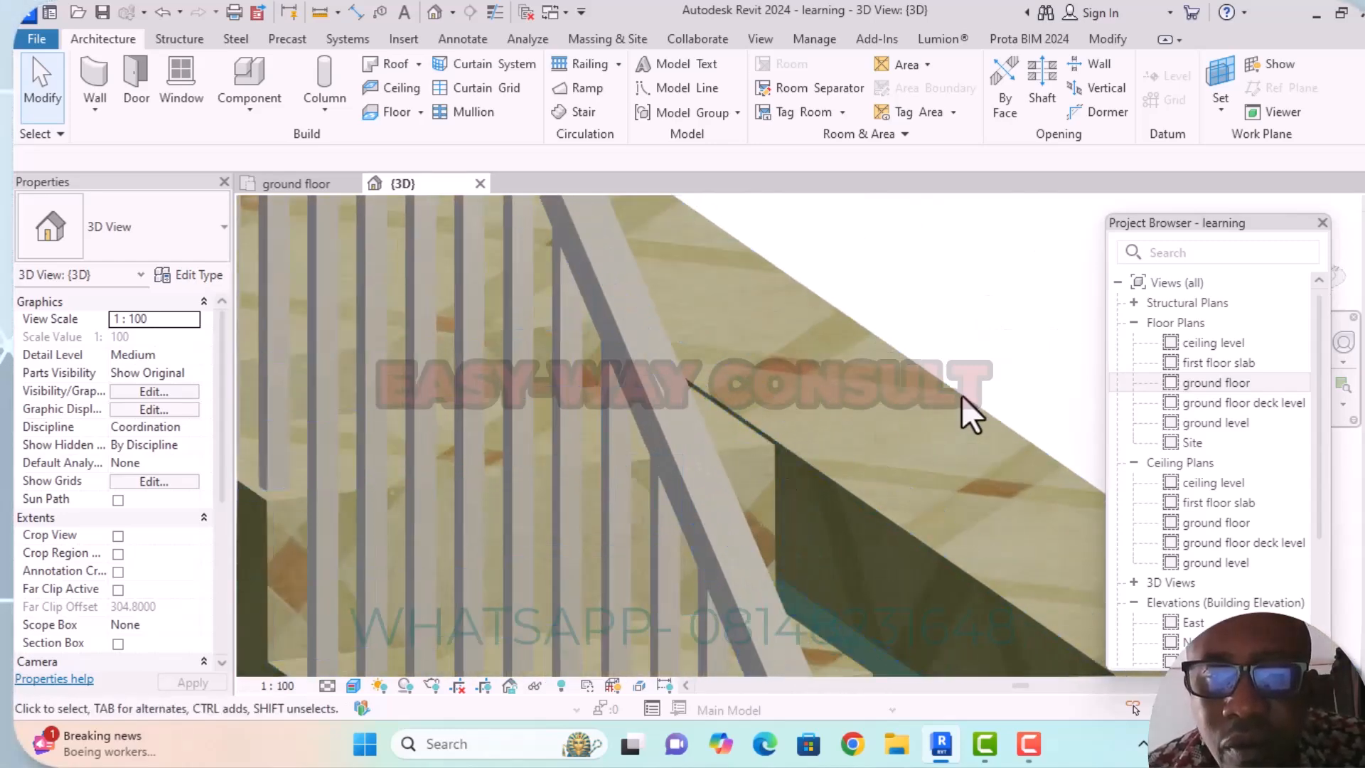
scroll(956, 391, "down", 2)
middle_click_drag(966, 372, 772, 366, "shift")
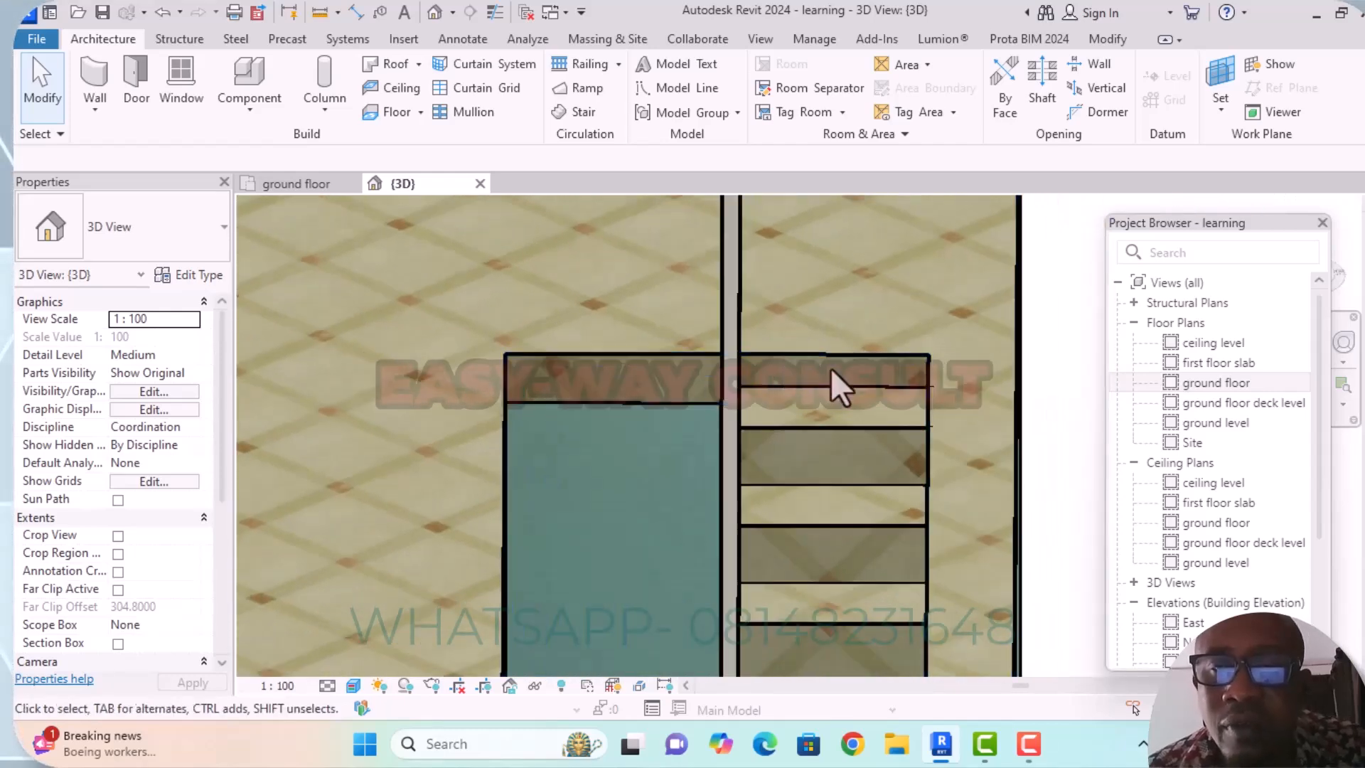
Edit the slab boundary in the ground floor plan, moving the opening's short edge at the stair top to 0.225 m from the wall.
left_click(923, 348)
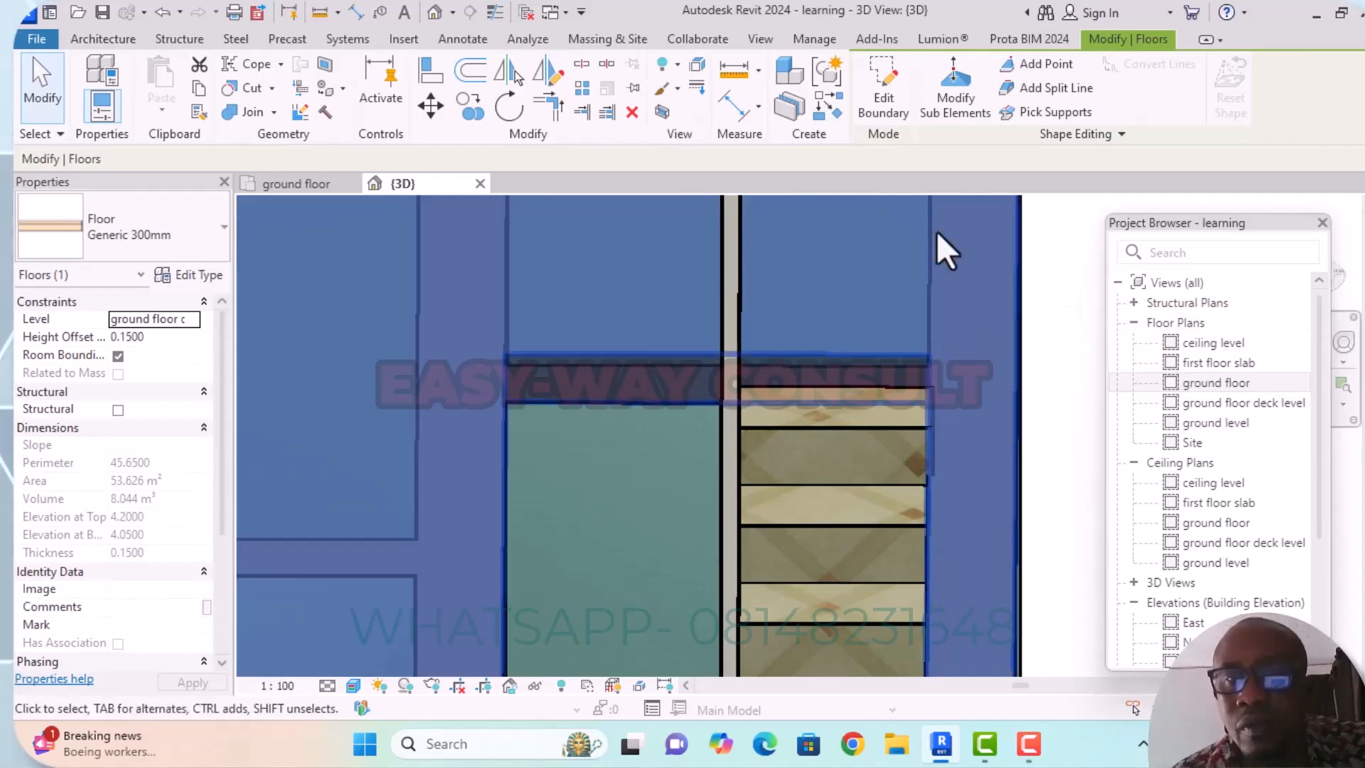
left_click(887, 107)
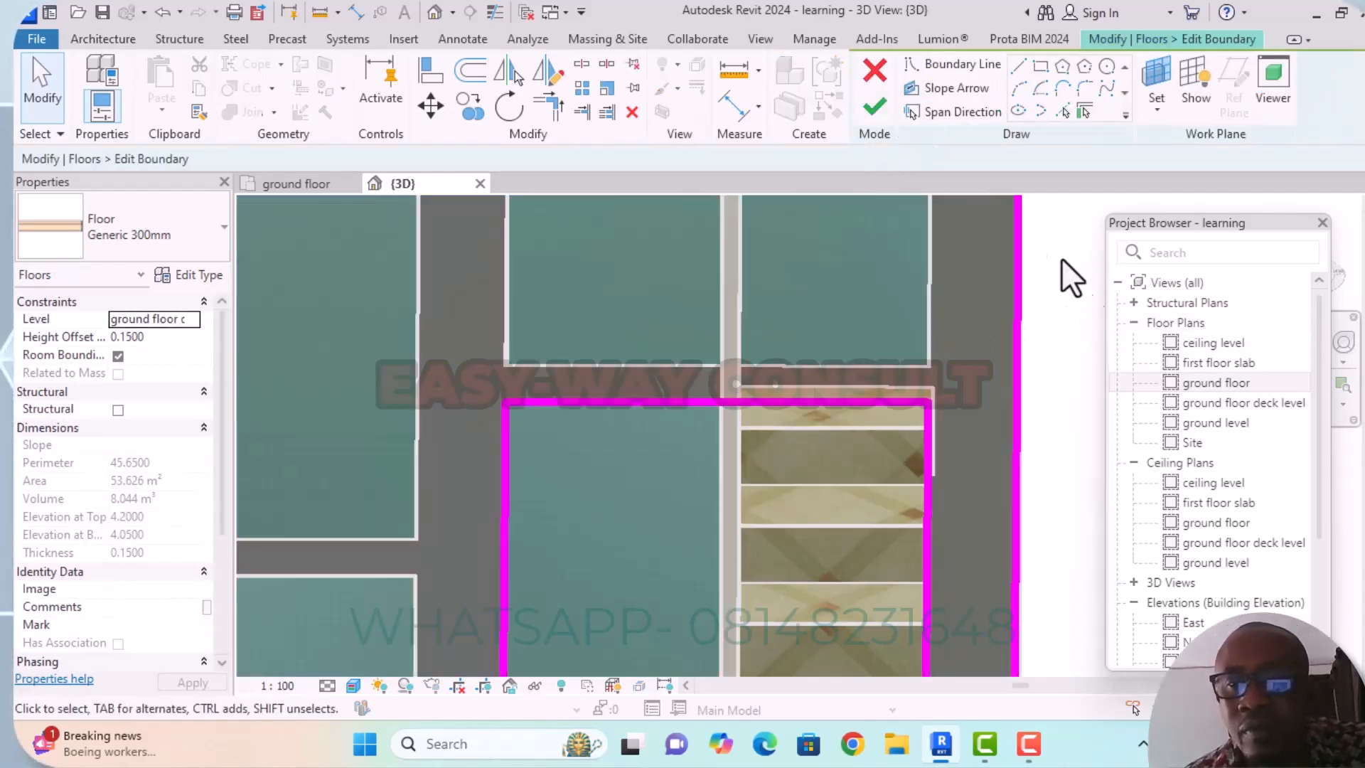
double_click(1210, 383)
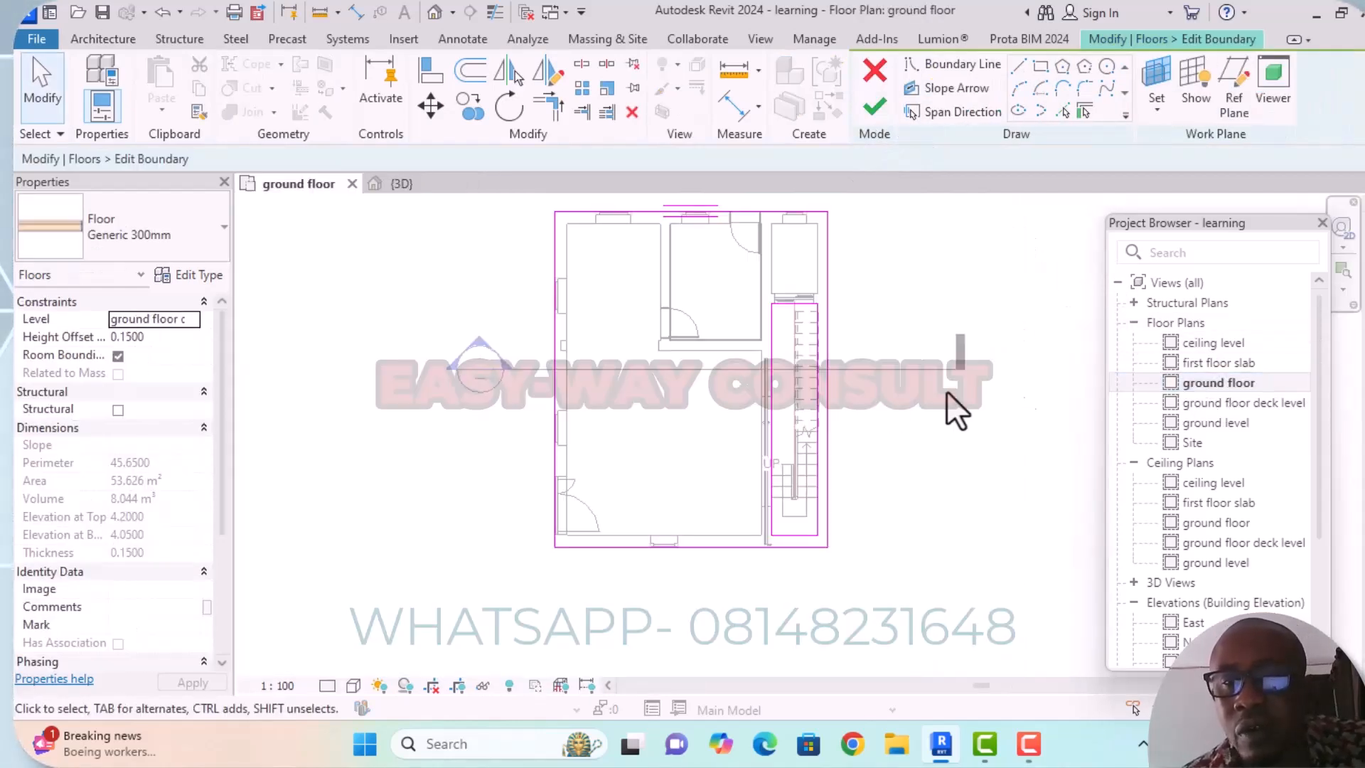
scroll(789, 287, "up", 4)
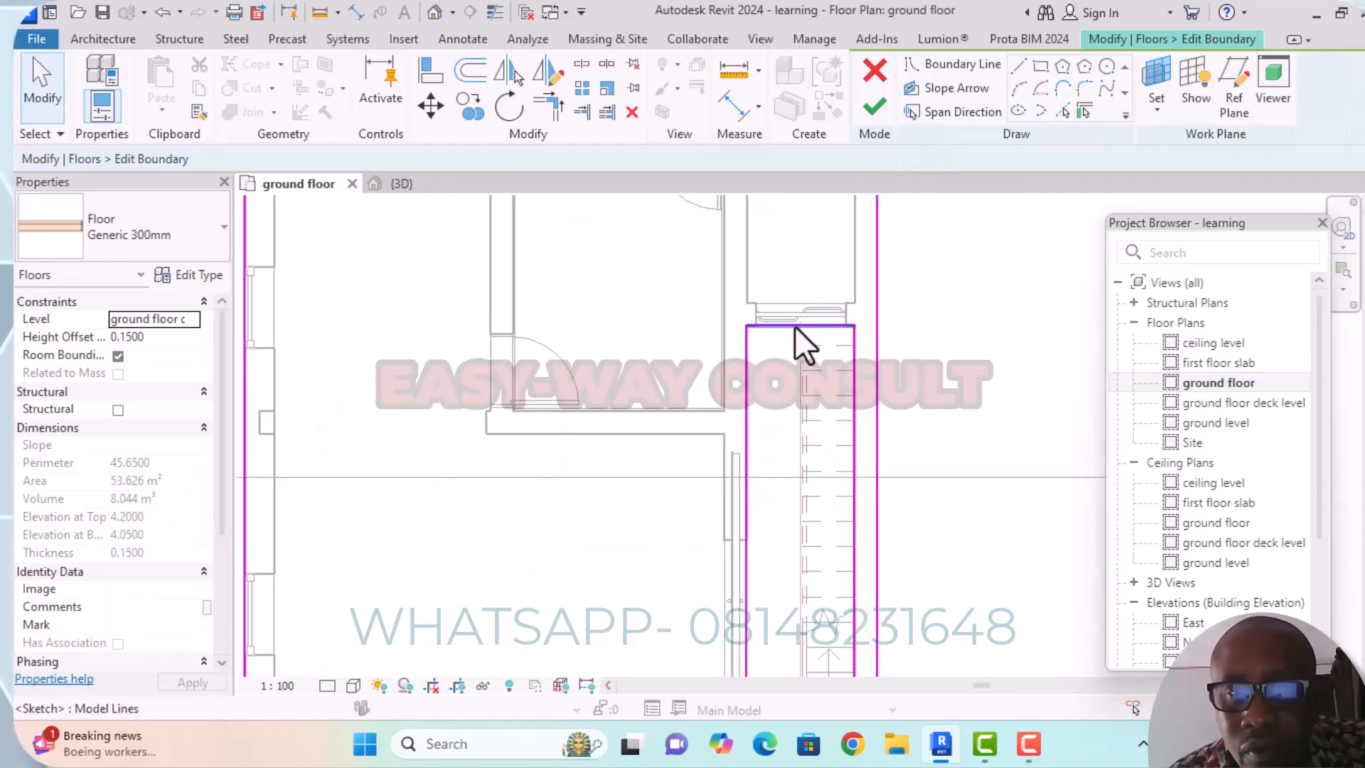
left_click(794, 325)
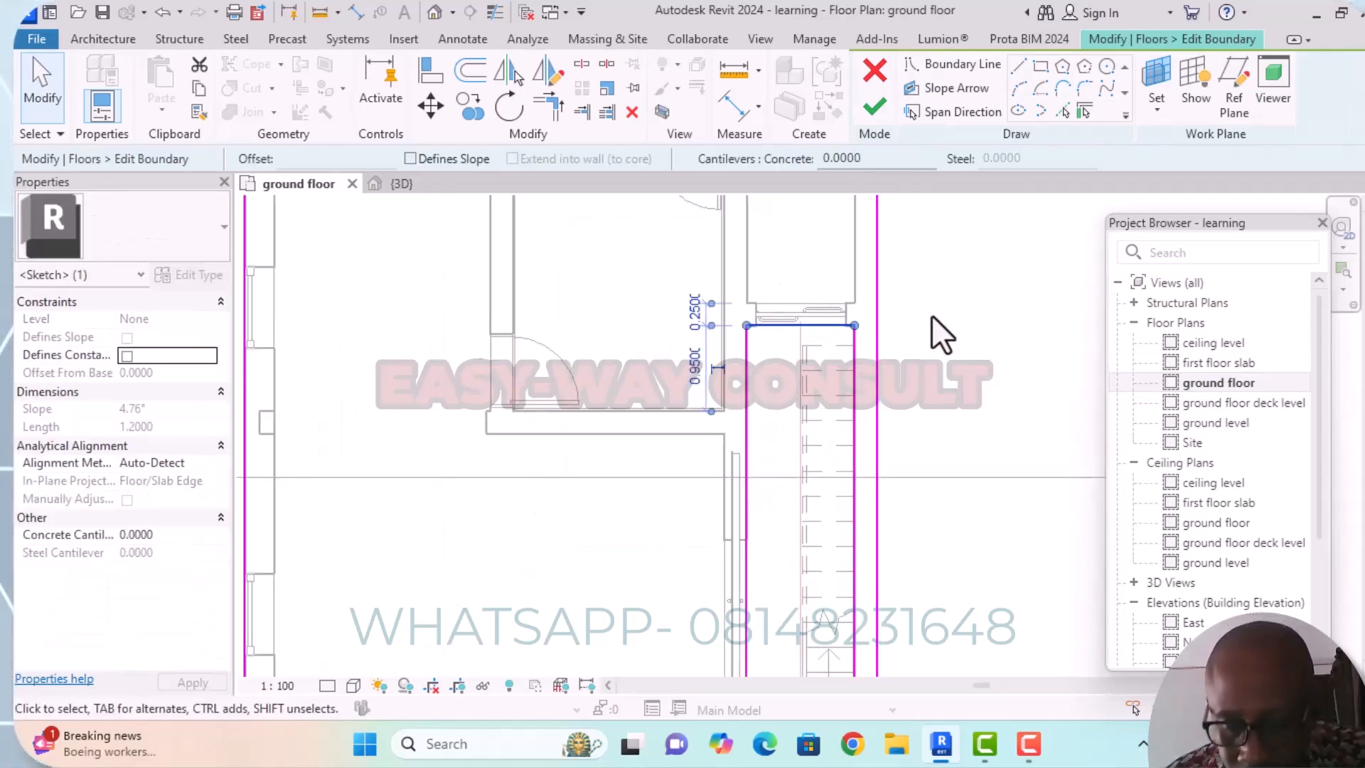
key("Down")
key("Down")
key("Down")
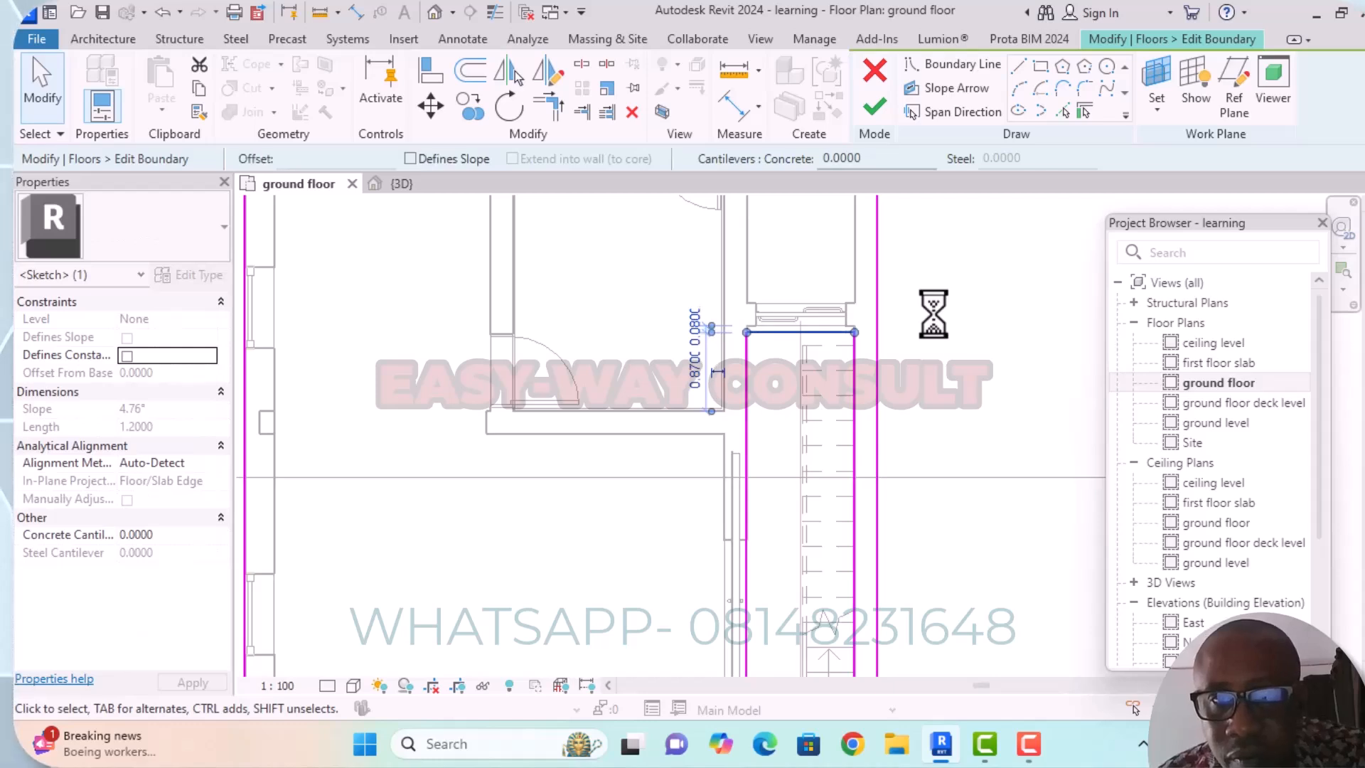
key("Down")
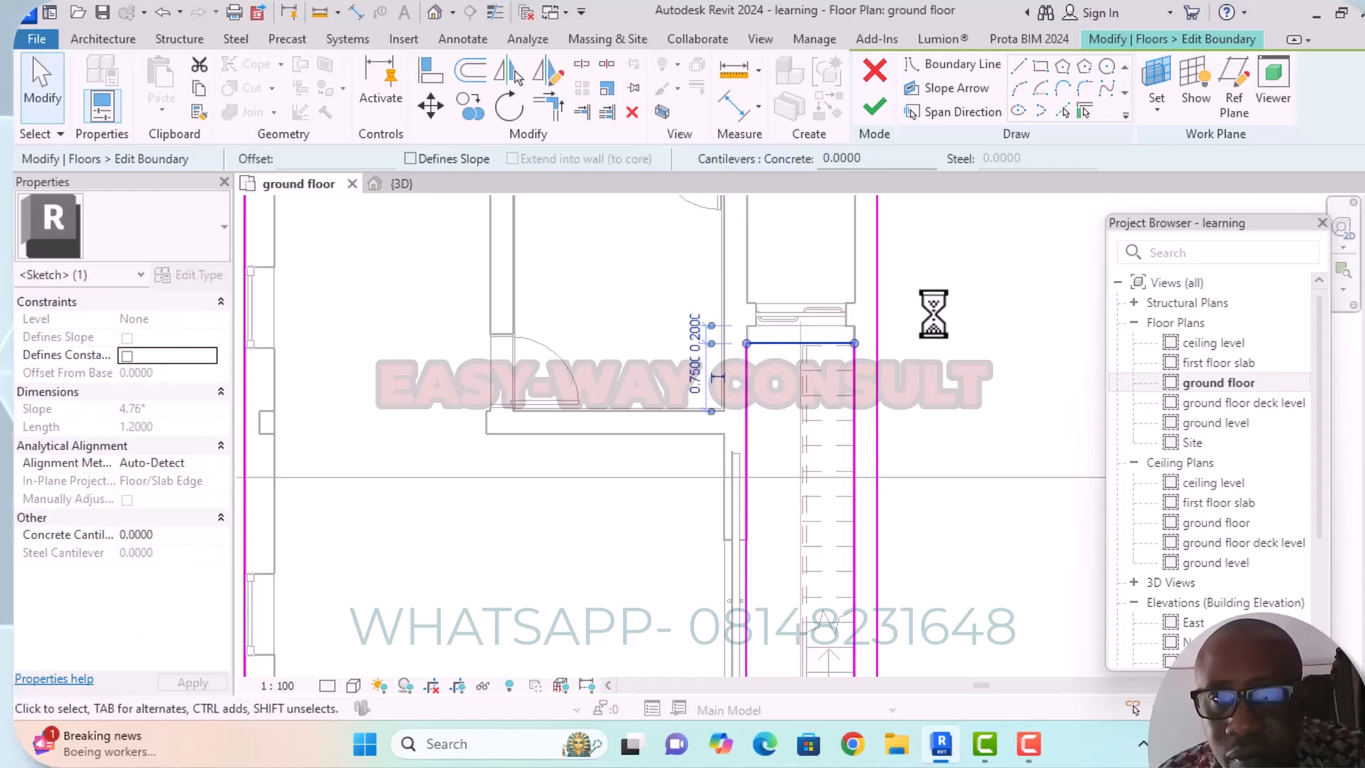
key("Down")
scroll(847, 347, "up", 3)
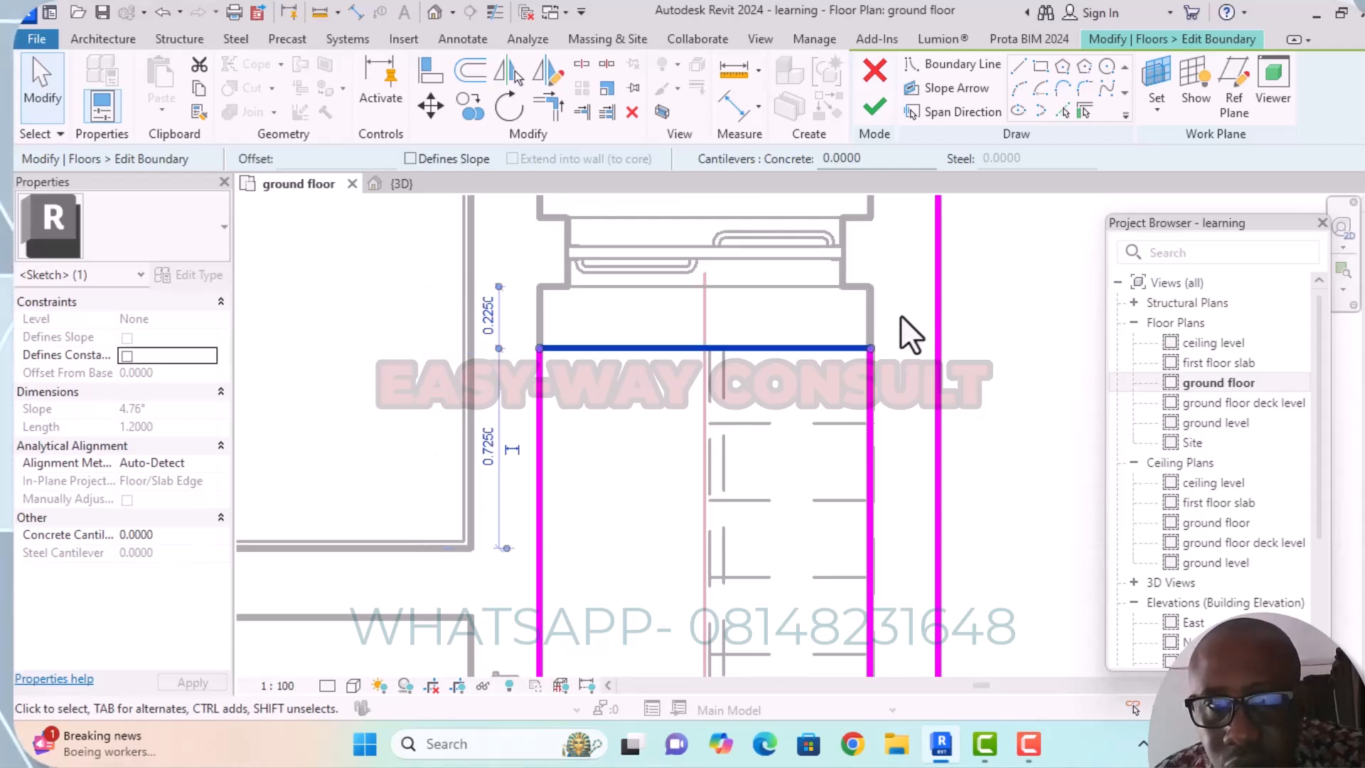
Finish the revised opening boundary and unjoin the elements in conflict.
scroll(898, 313, "down", 3)
scroll(974, 320, "down", 2)
middle_click_drag(979, 323, 923, 313)
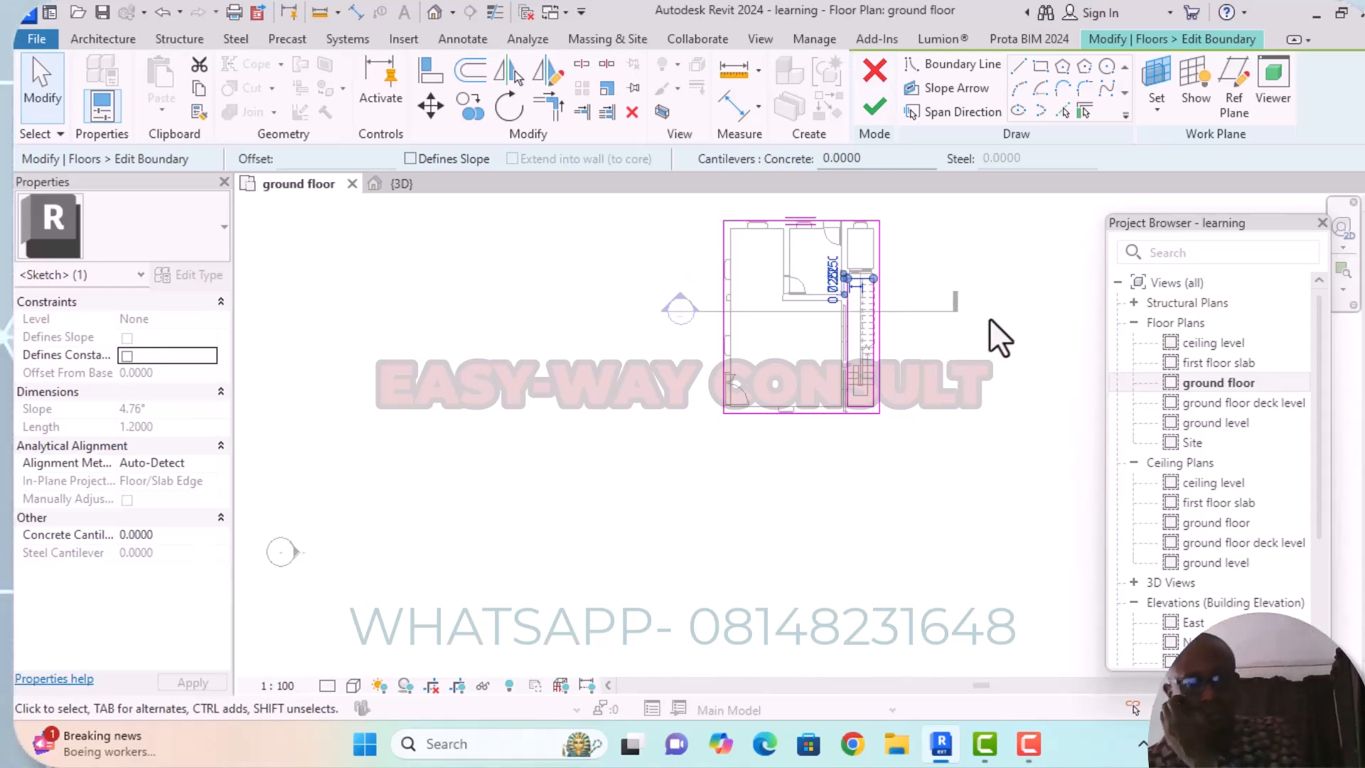
scroll(877, 368, "up", 3)
scroll(877, 368, "down", 2)
middle_click_drag(917, 395, 909, 459)
scroll(900, 403, "up", 4)
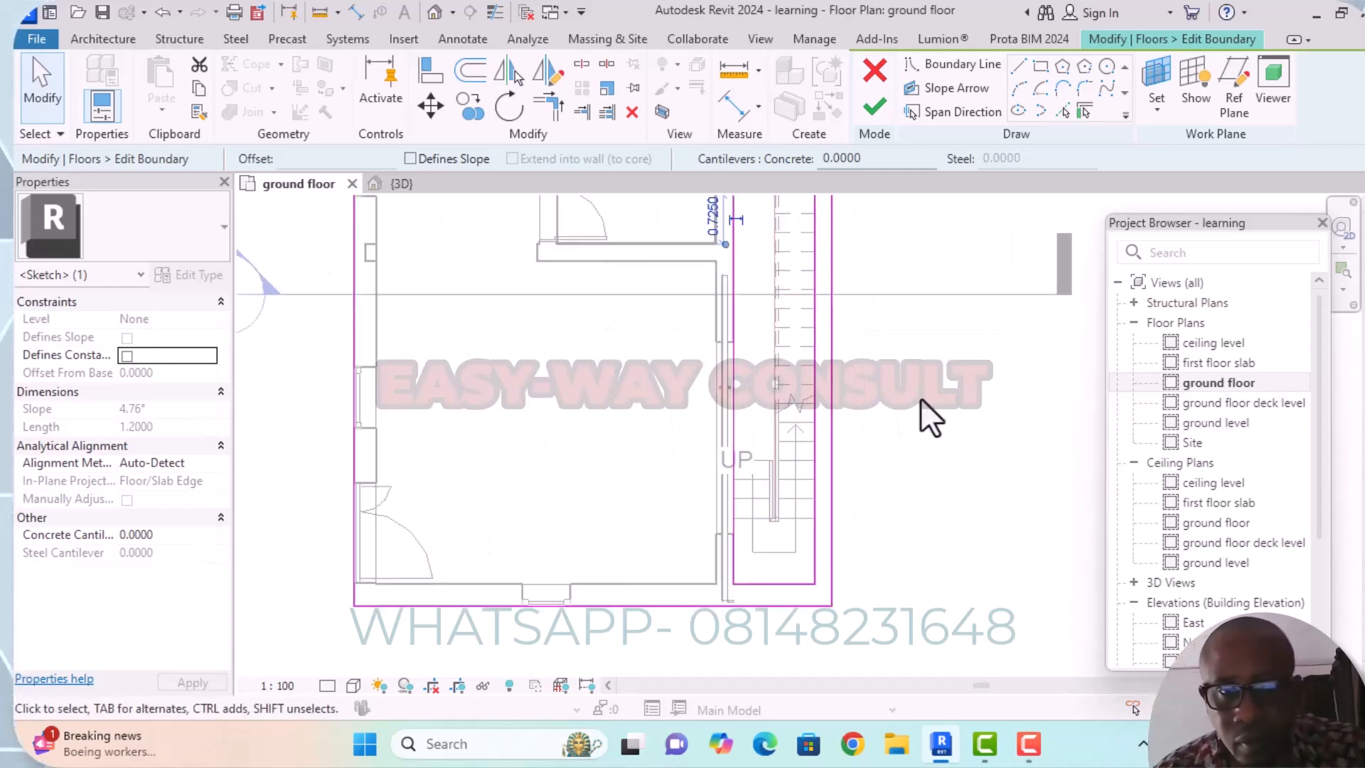
scroll(919, 398, "down", 1)
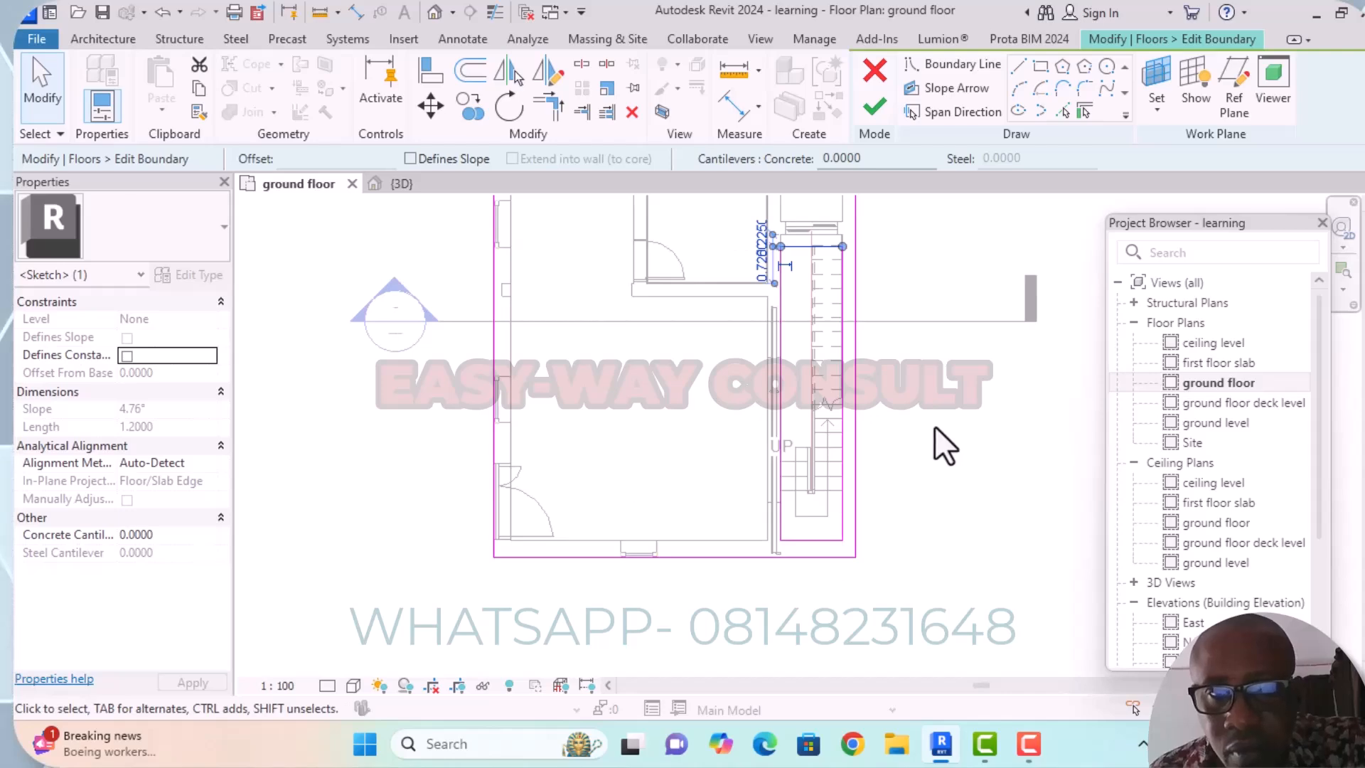
left_click(934, 425)
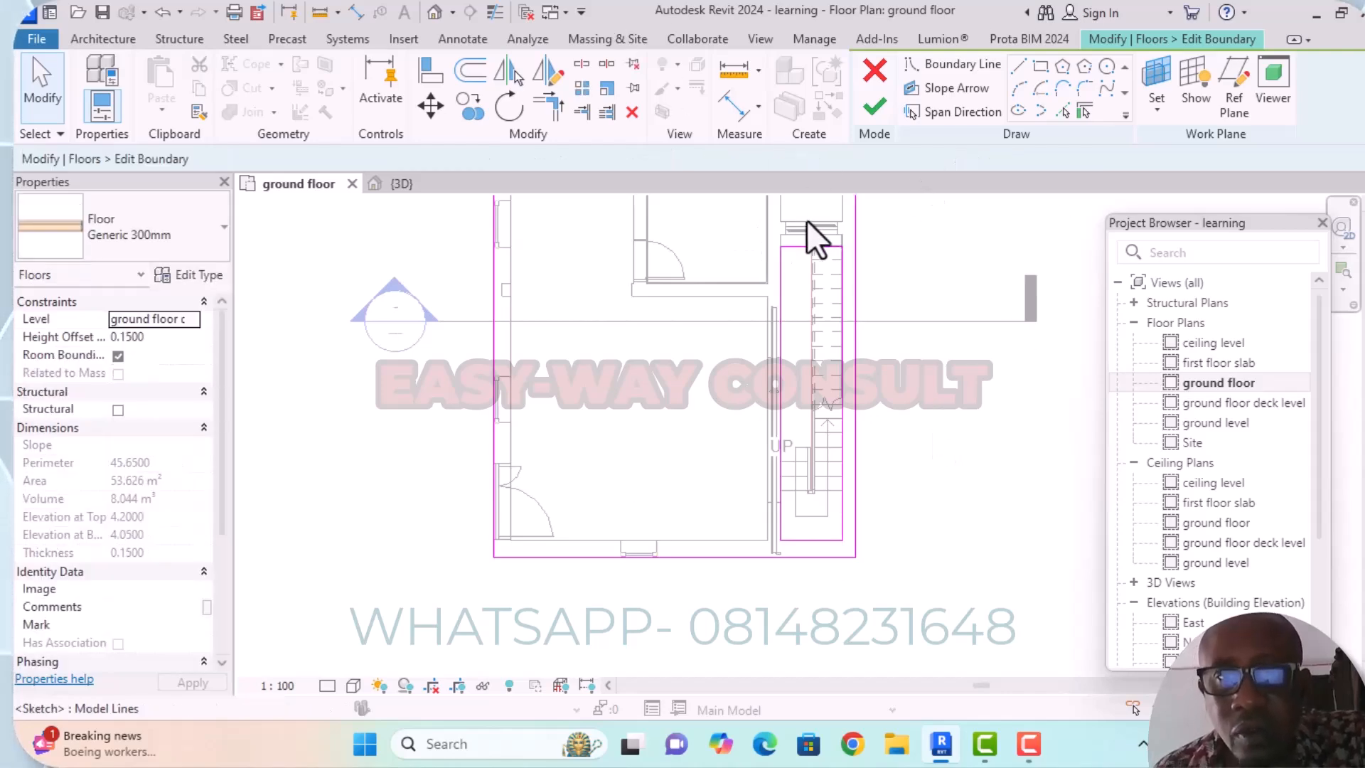
left_click(877, 111)
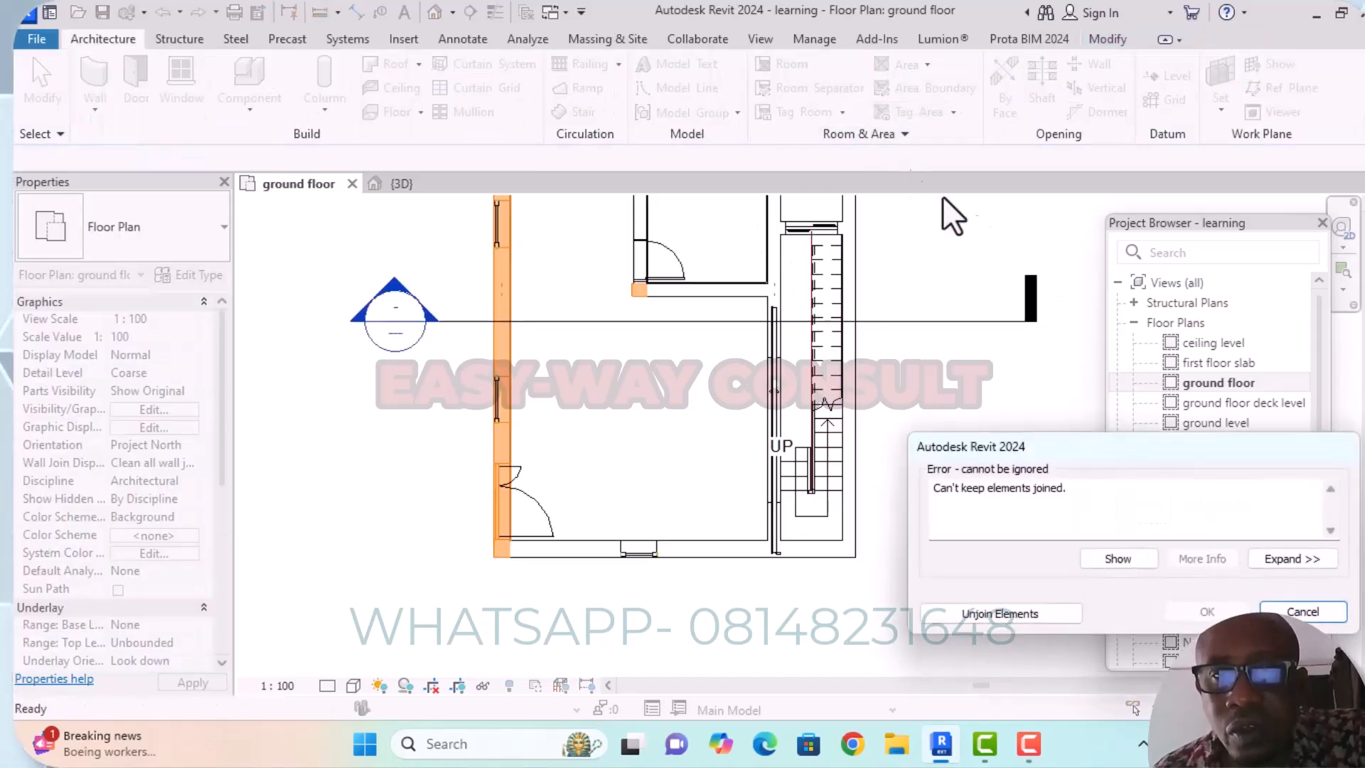
left_click(1000, 614)
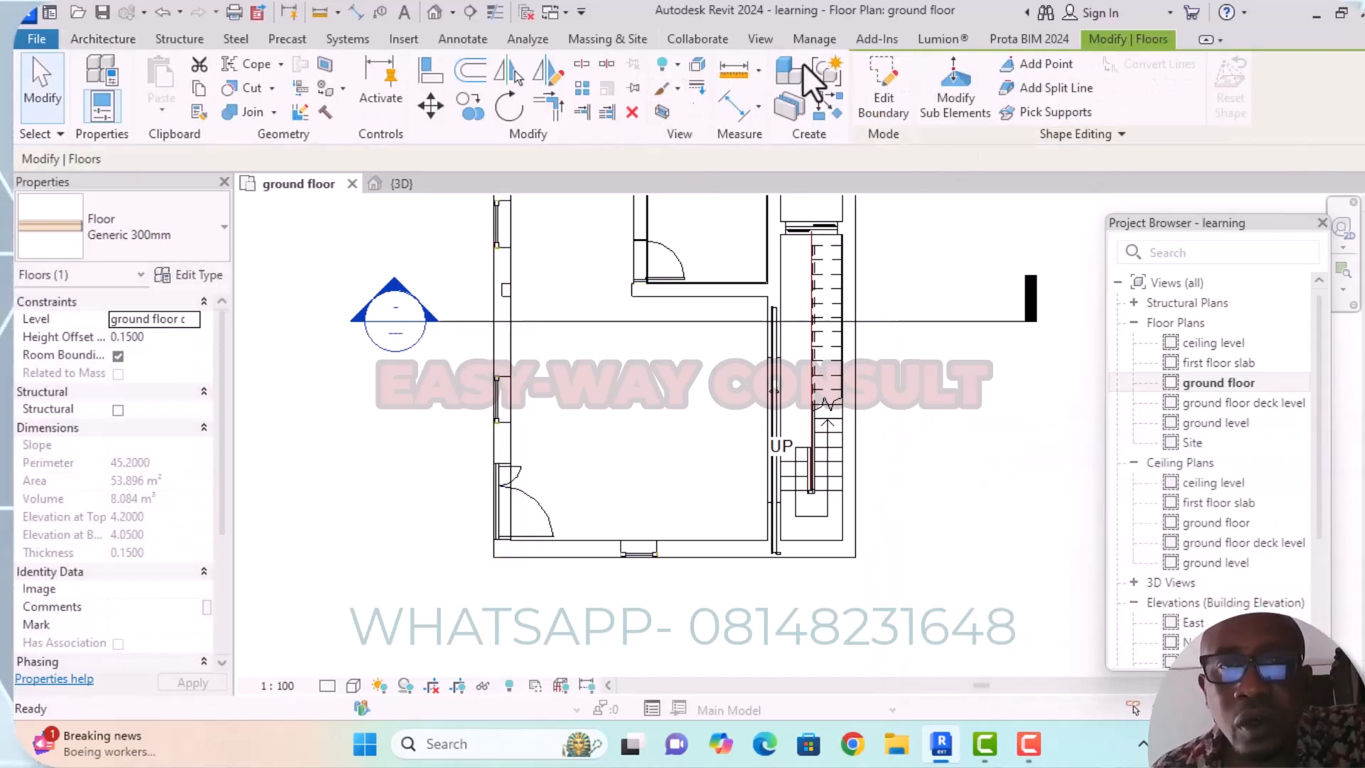
Examine the revised opening in 3D from several angles, checking the slab edge against the stair's top tread.
left_click(435, 16)
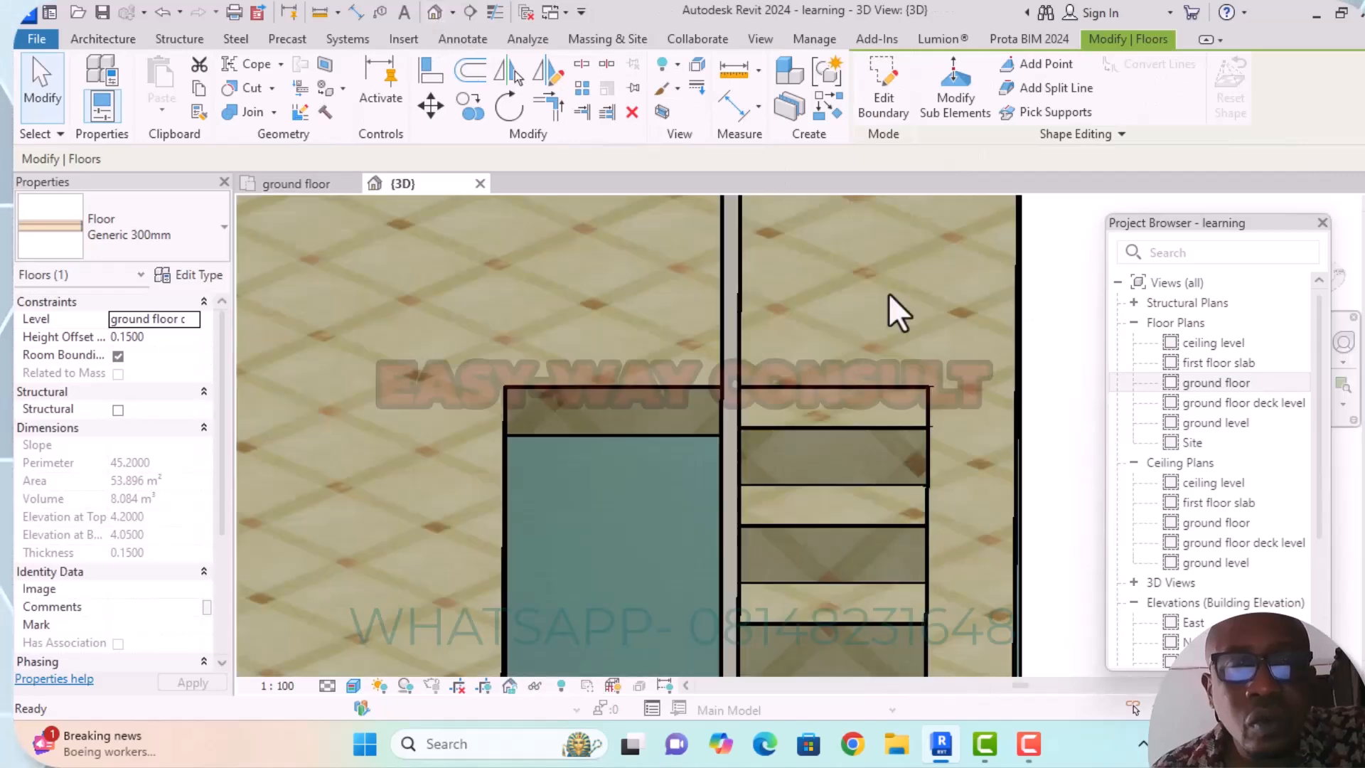
scroll(853, 288, "down", 2)
middle_click_drag(978, 322, 888, 164)
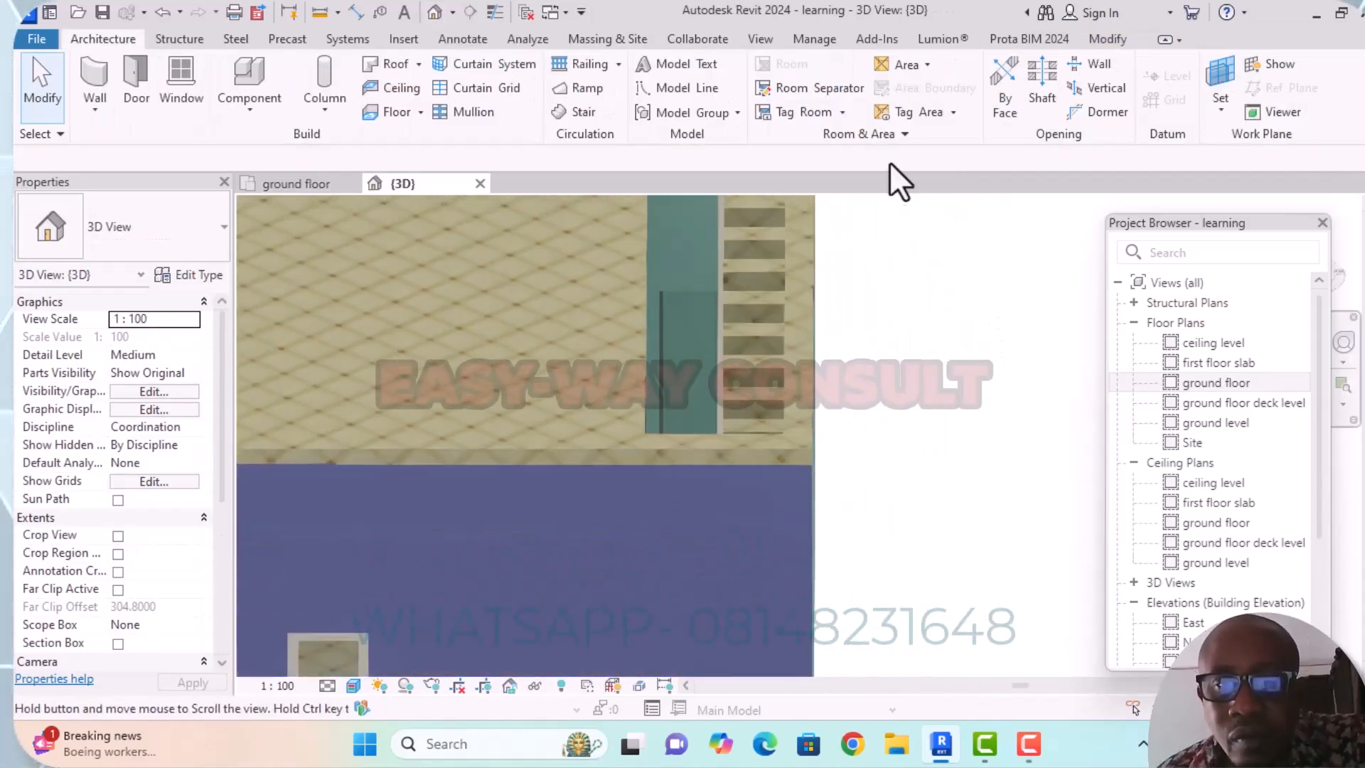
middle_click_drag(927, 304, 949, 451)
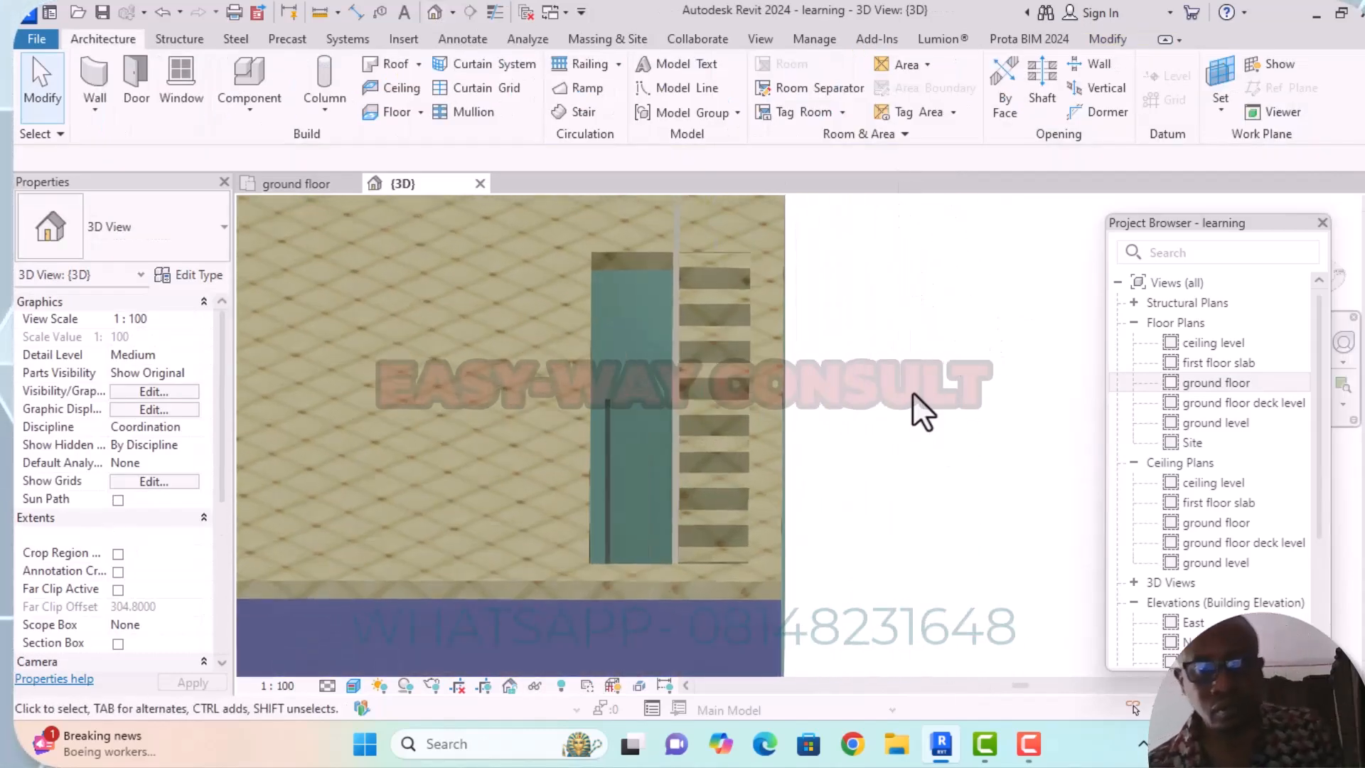
scroll(912, 393, "down", 4)
scroll(819, 340, "up", 3)
scroll(792, 312, "down", 3)
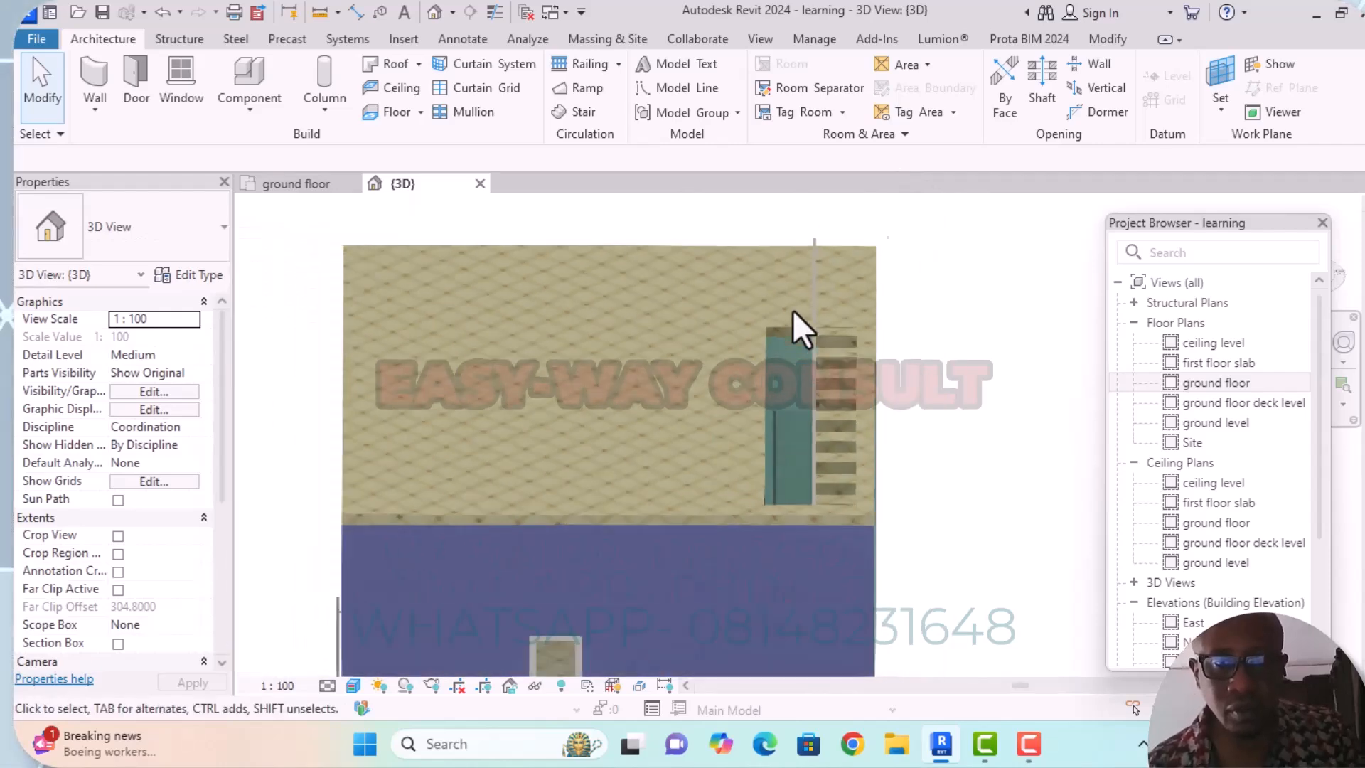
middle_click_drag(899, 372, 732, 319)
scroll(690, 475, "up", 1)
scroll(795, 357, "up", 8)
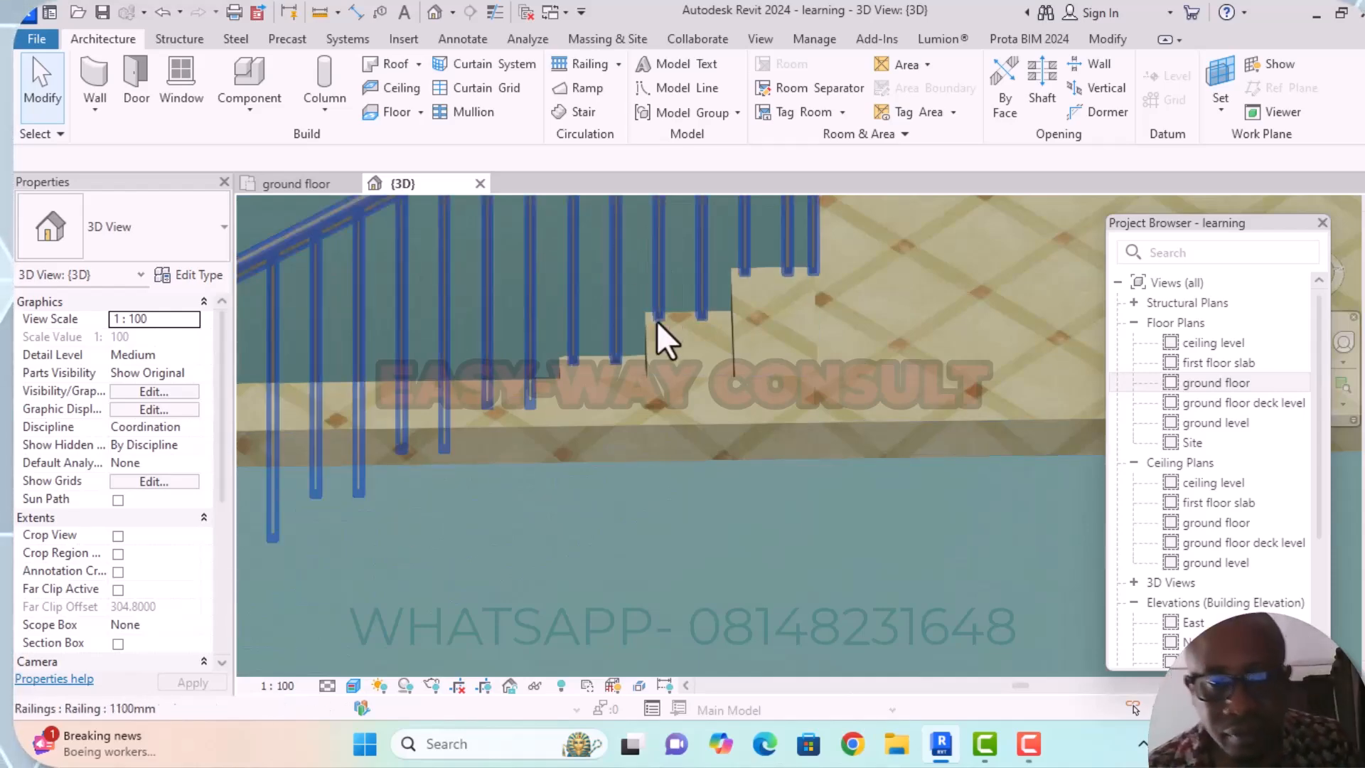
scroll(666, 334, "down", 2)
middle_click_drag(554, 316, 648, 344)
middle_click_drag(488, 359, 649, 280, "shift")
scroll(679, 285, "up", 4)
scroll(599, 240, "up", 5)
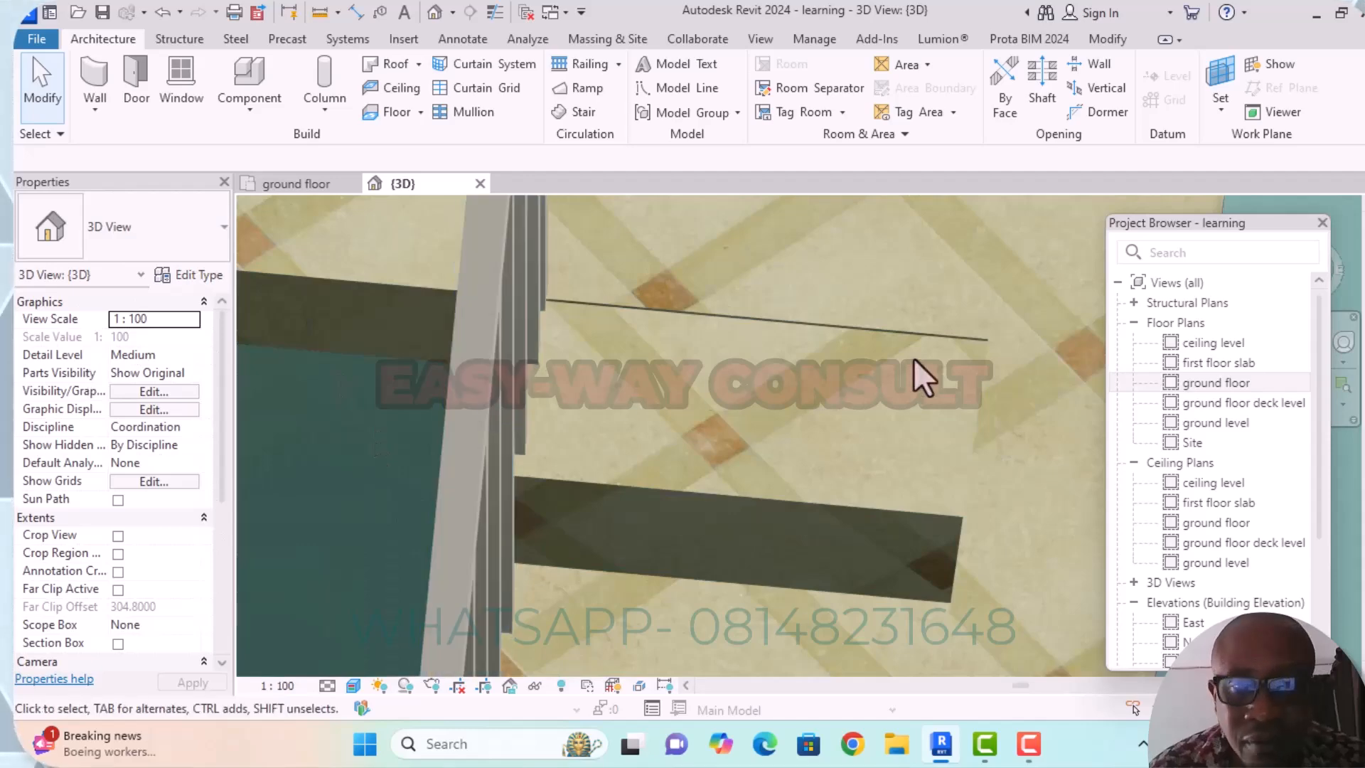
Examine the stair opening and upper treads in 3D, comparing the slab edge with the top of the flight.
scroll(798, 316, "down", 2)
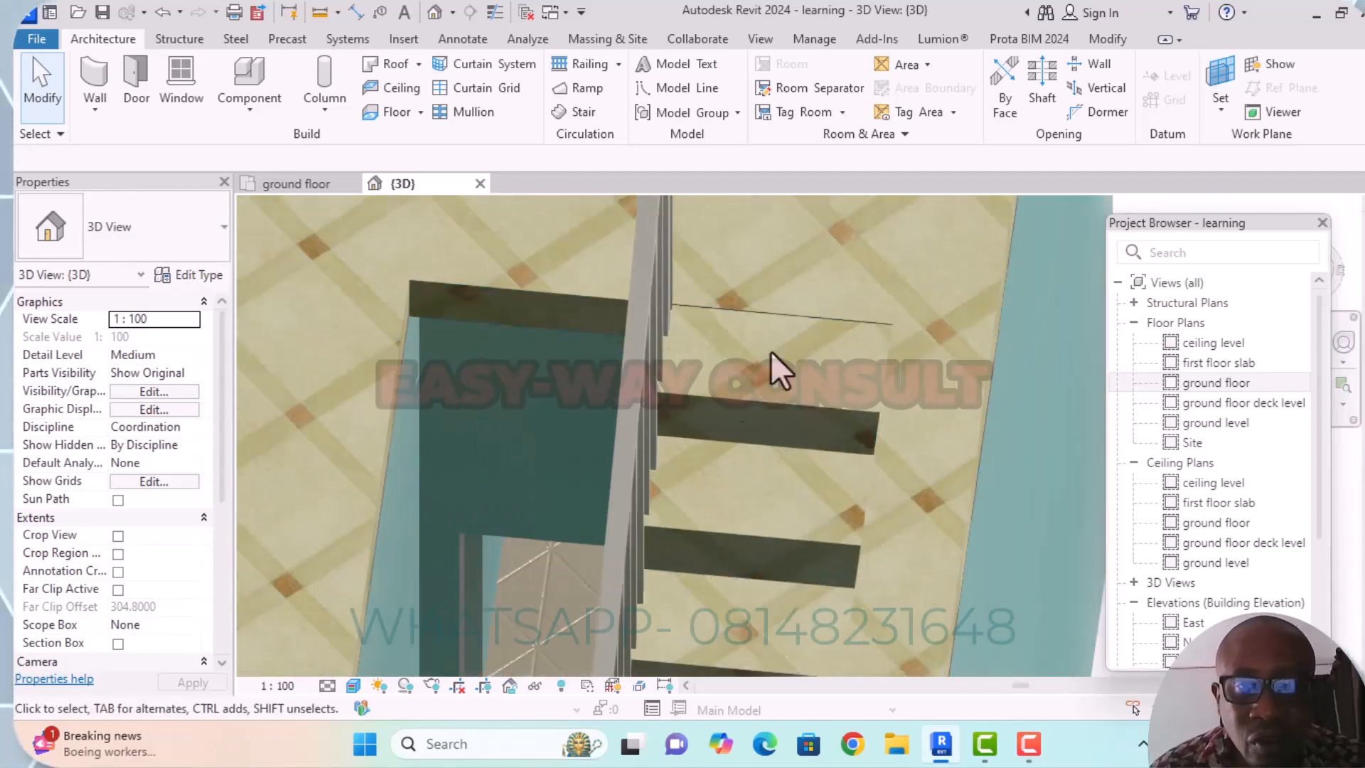
scroll(839, 398, "down", 2)
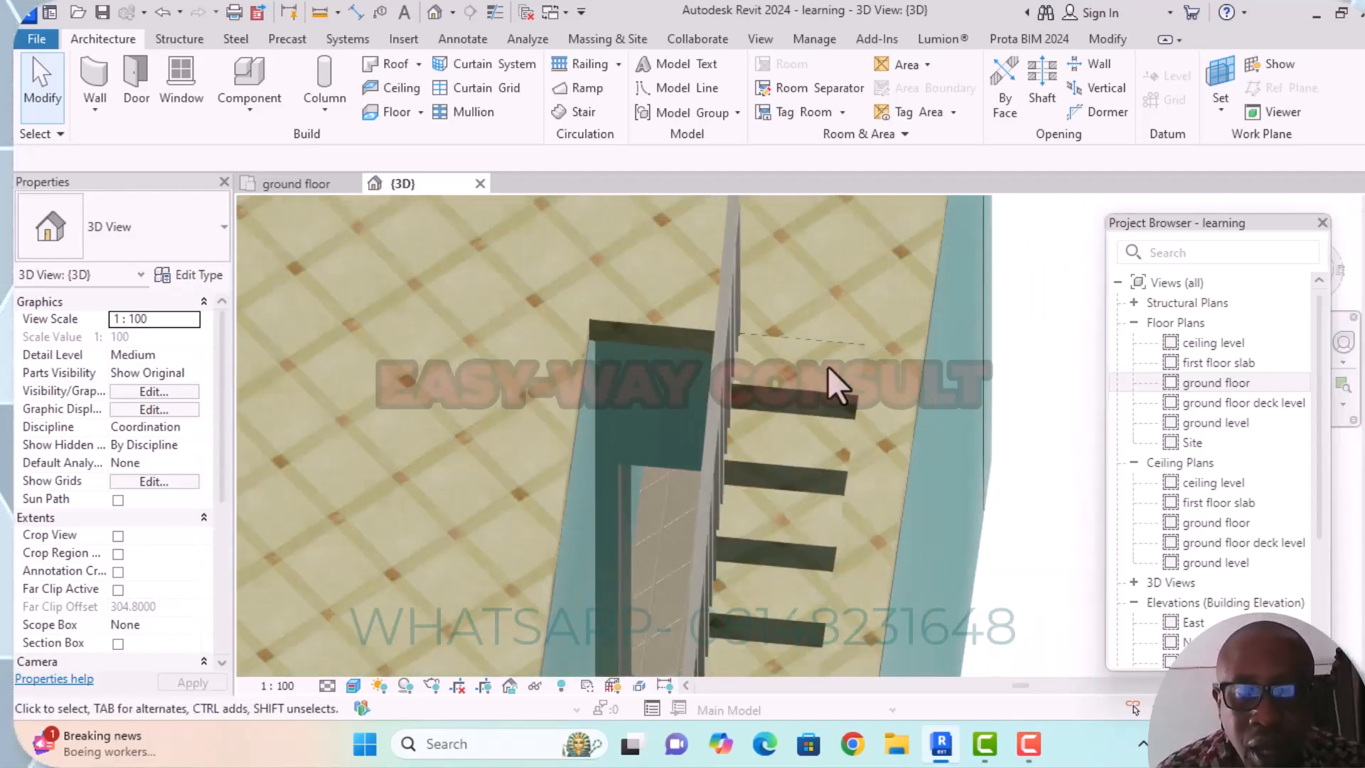
middle_click_drag(818, 415, 790, 249, "shift")
scroll(788, 247, "down", 2)
middle_click_drag(828, 374, 817, 415, "shift")
scroll(837, 355, "up", 4)
scroll(847, 331, "up", 2)
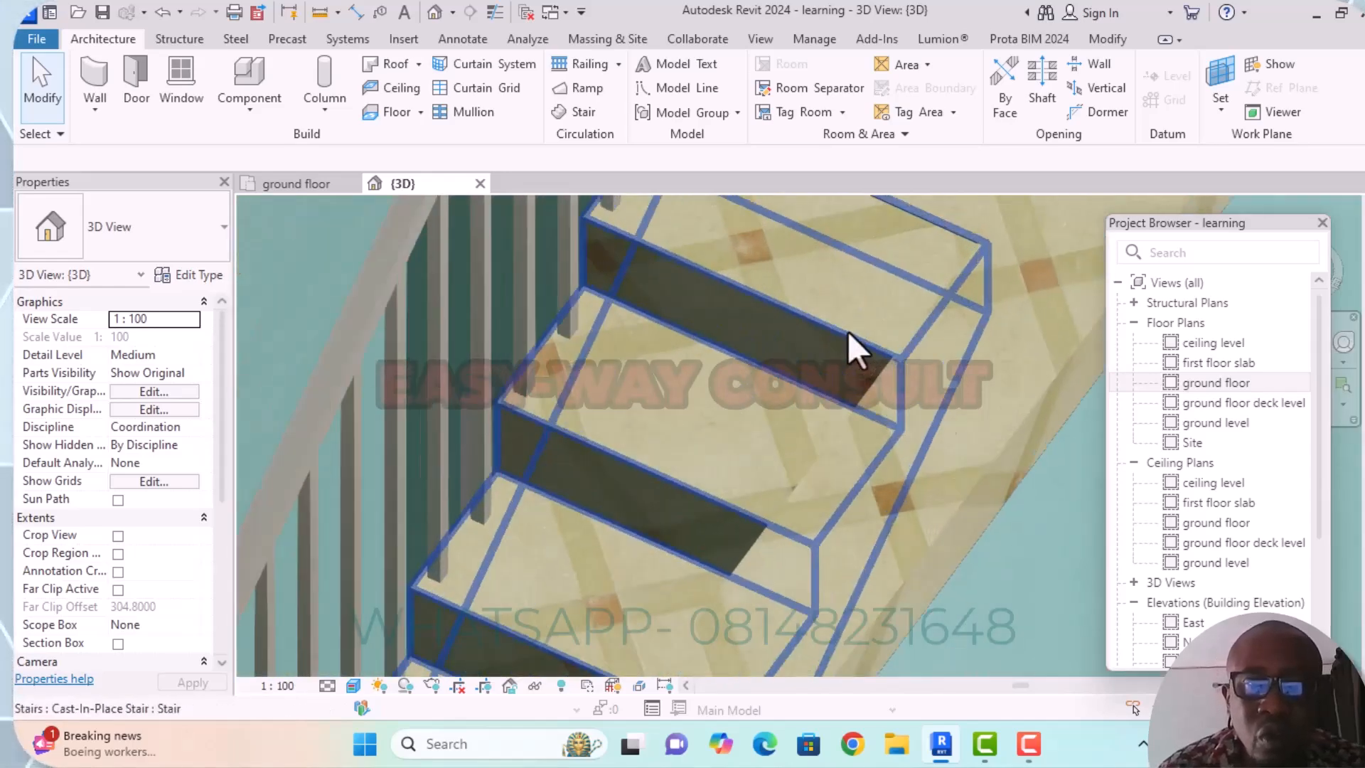
Inspect the corner of the slab opening beside the top tread at close range from the side in 3D.
scroll(857, 325, "down", 7)
middle_click_drag(959, 361, 779, 405, "shift")
scroll(715, 345, "up", 3)
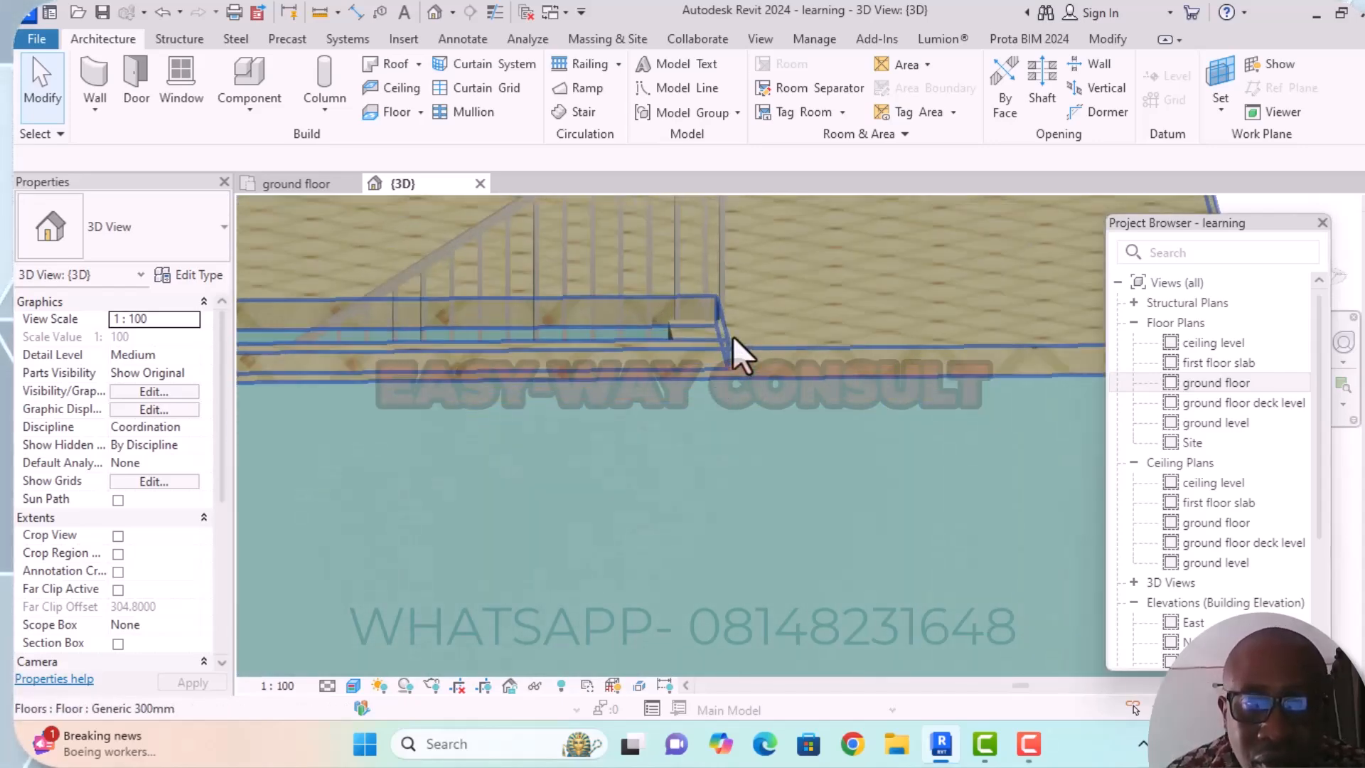
scroll(718, 338, "up", 5)
scroll(710, 387, "up", 2)
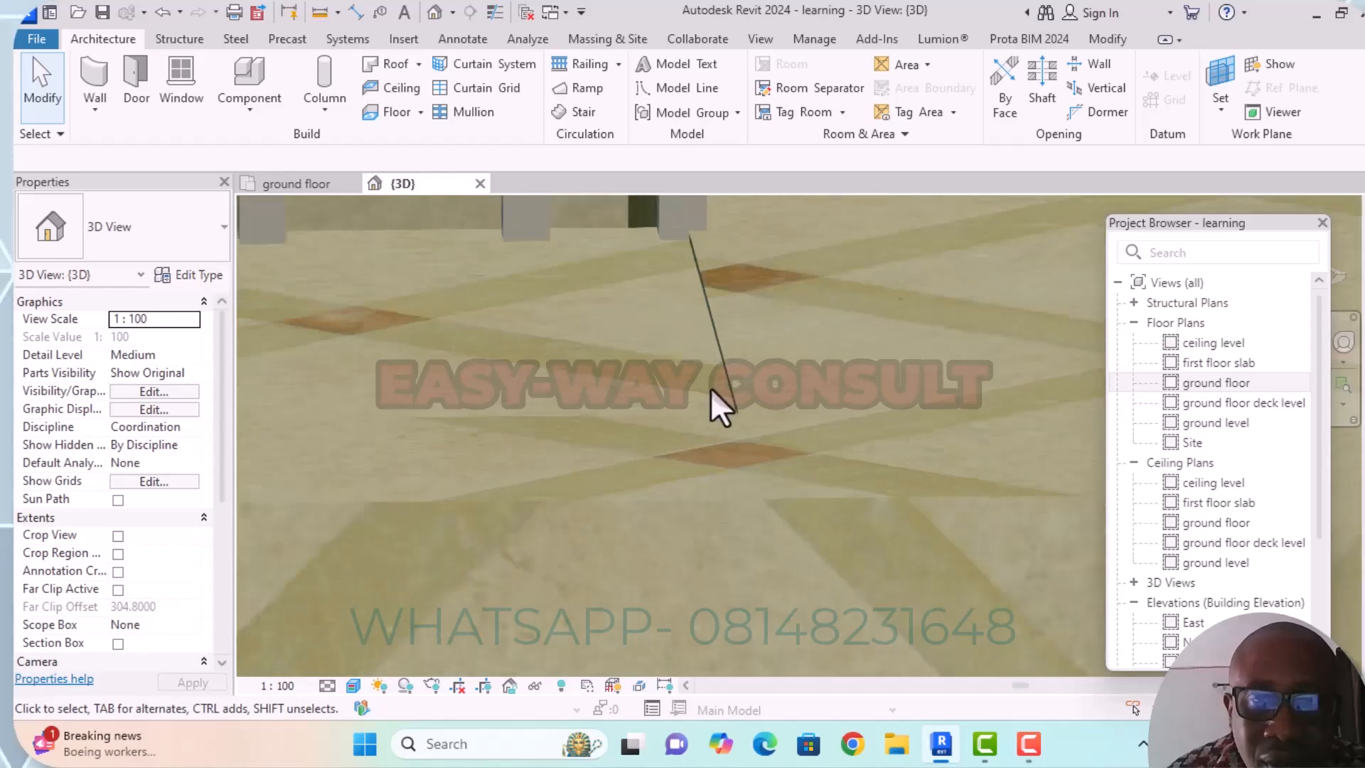
scroll(706, 439, "up", 2)
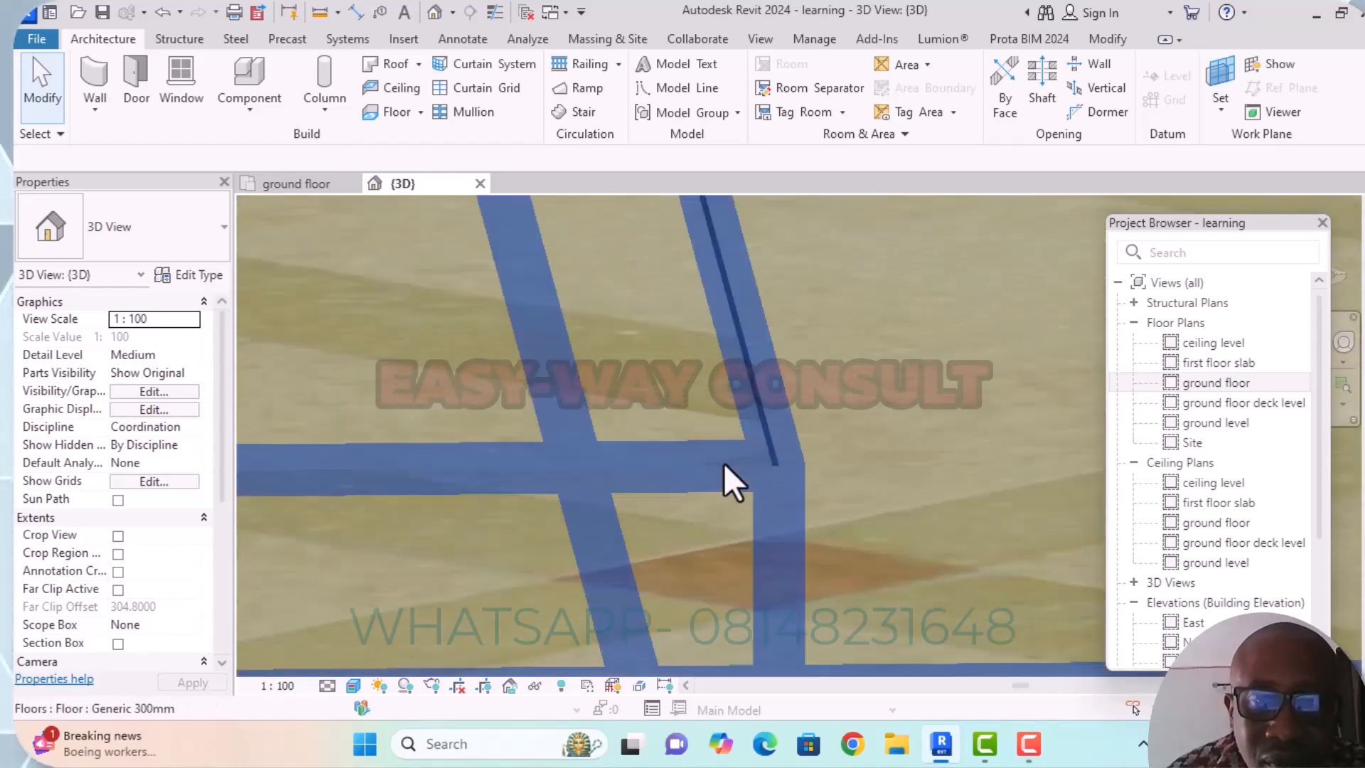
scroll(741, 458, "down", 5)
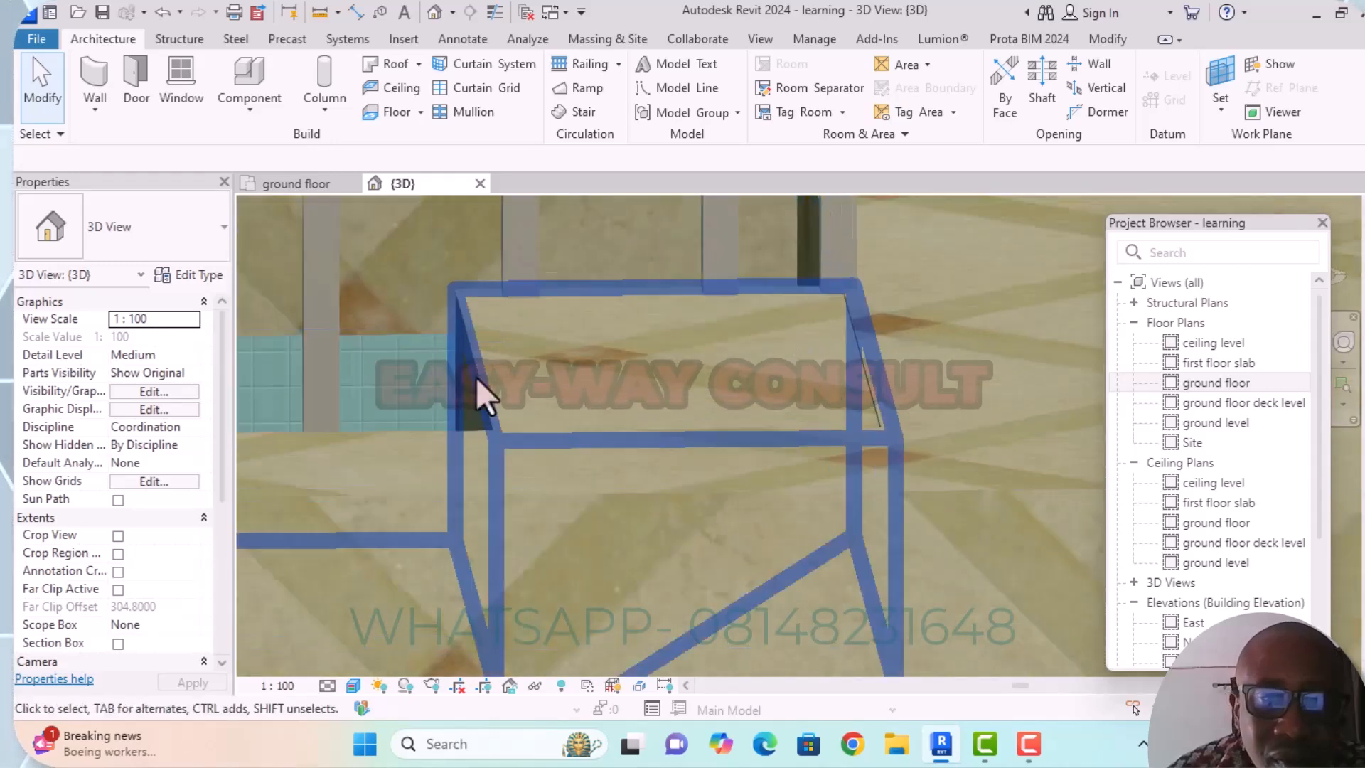
Select the cast-in-place stair and check how its top tread and railing sit against the first floor slab.
left_click(476, 375)
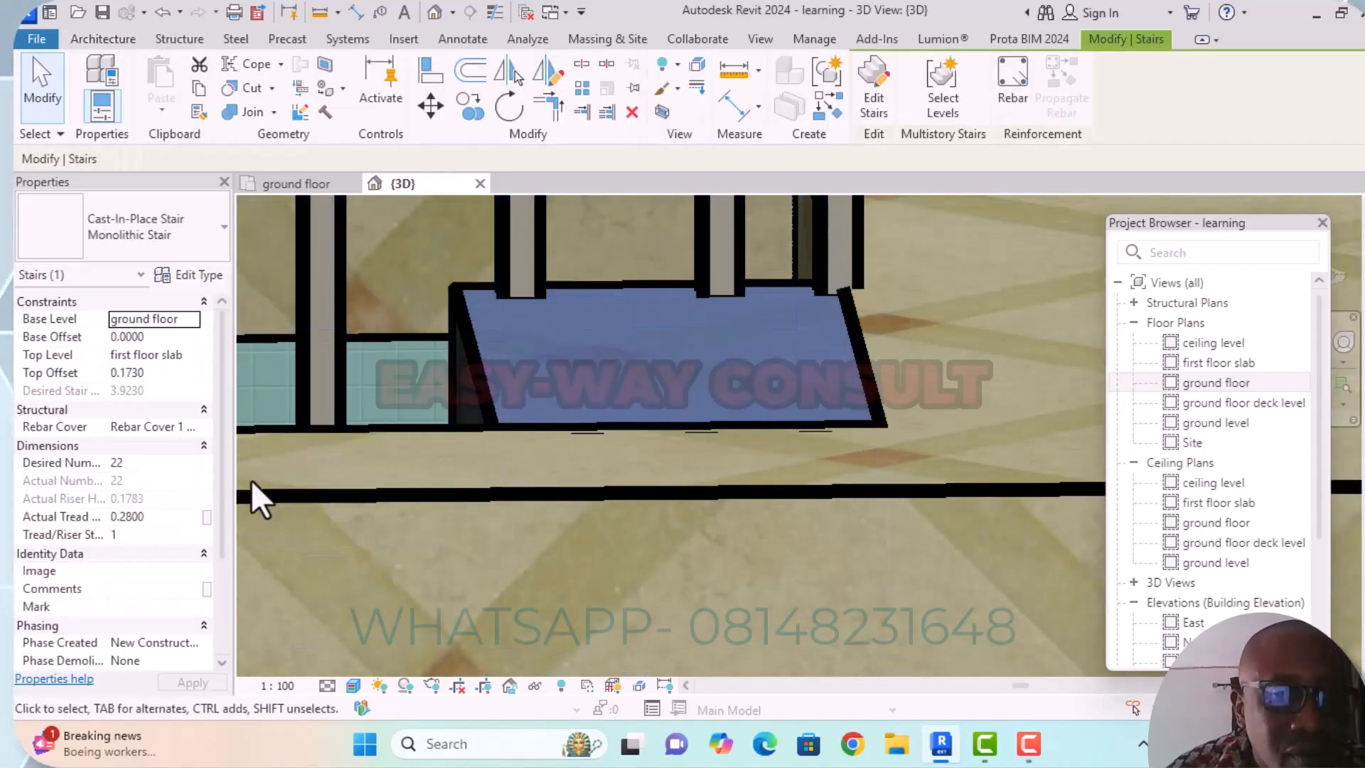
scroll(839, 392, "down", 2)
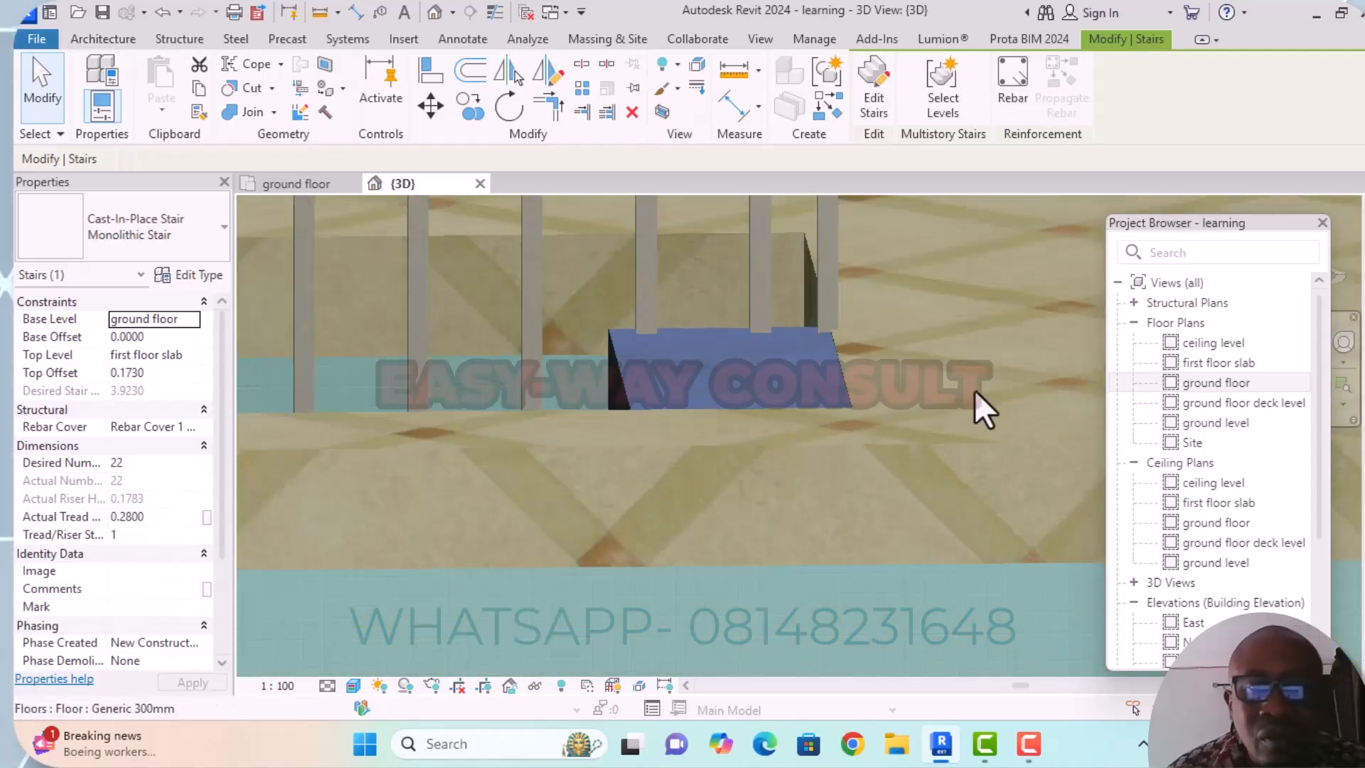
scroll(919, 446, "down", 3)
scroll(832, 382, "down", 2)
scroll(880, 445, "down", 2)
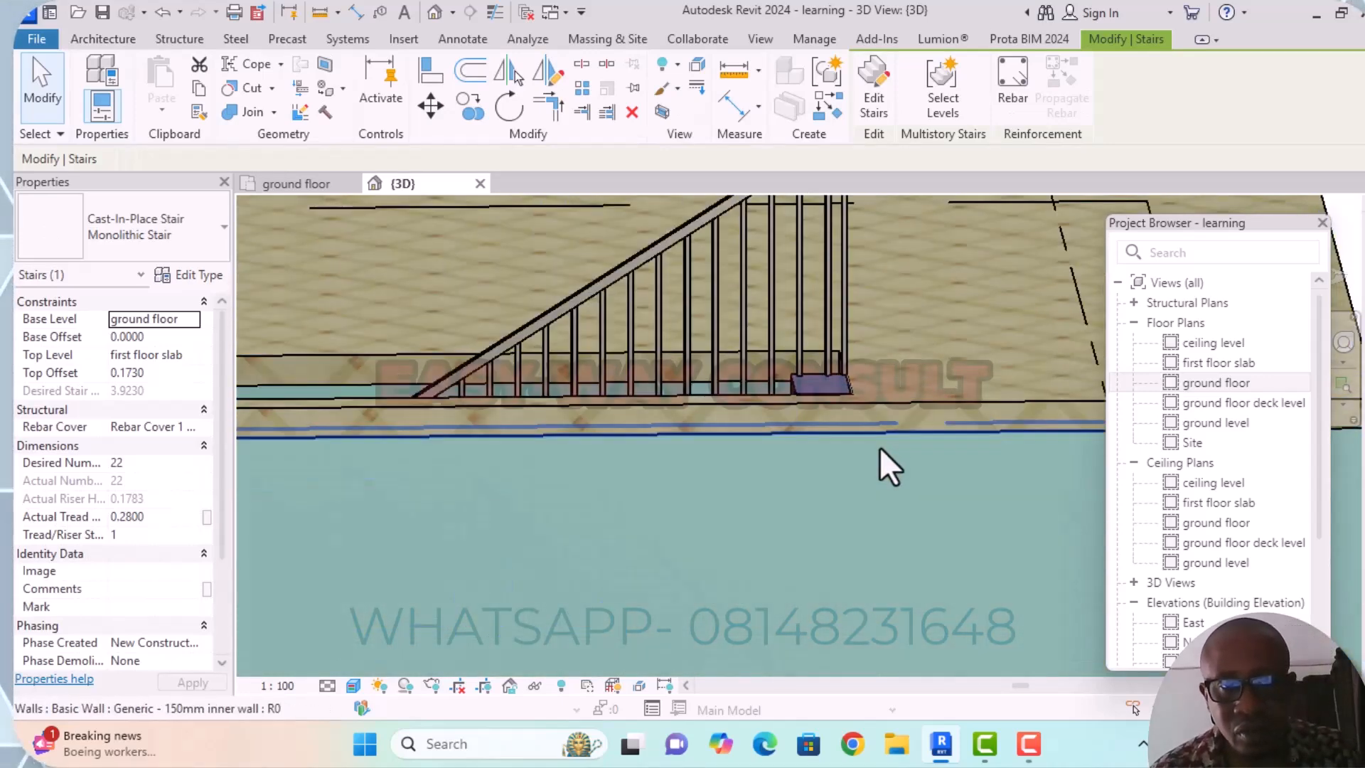
scroll(998, 433, "down", 2)
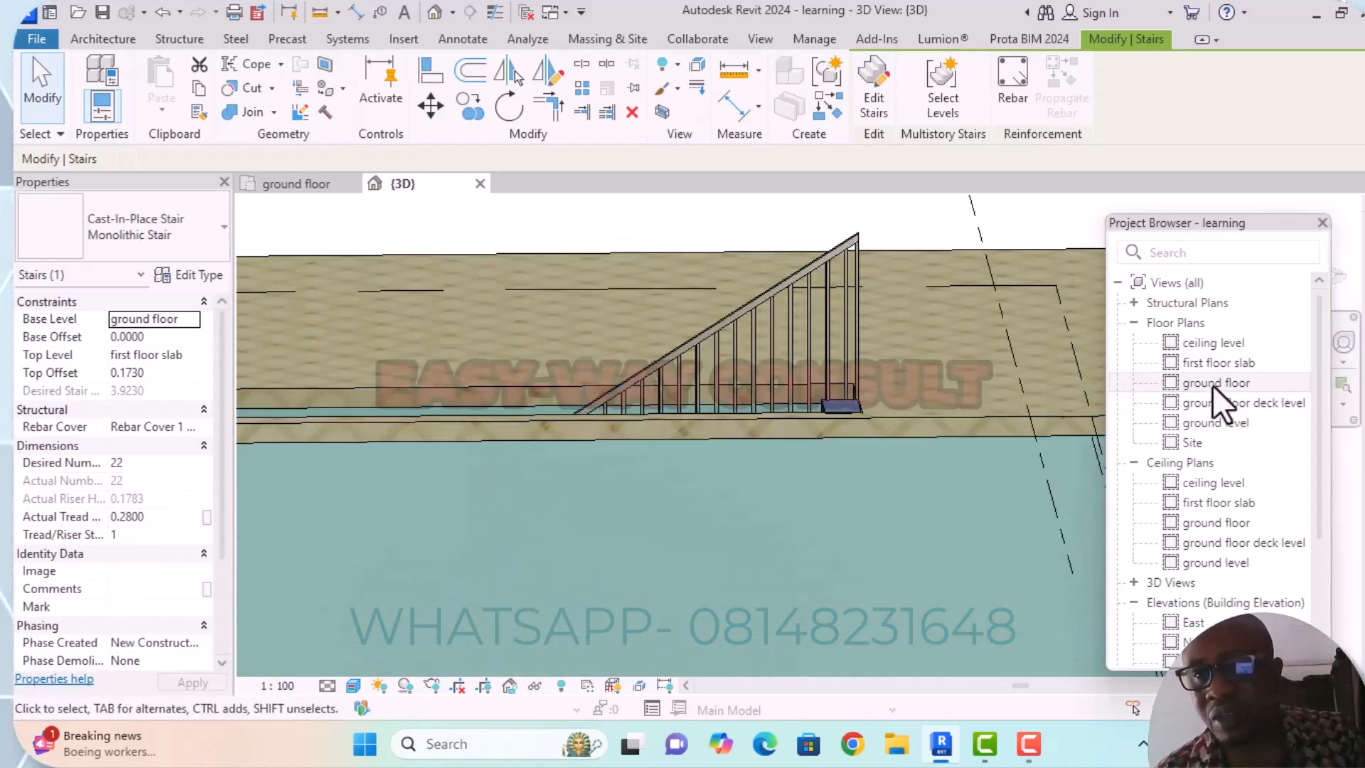
Open the North elevation and check the first floor slab against the level lines.
double_click(1189, 642)
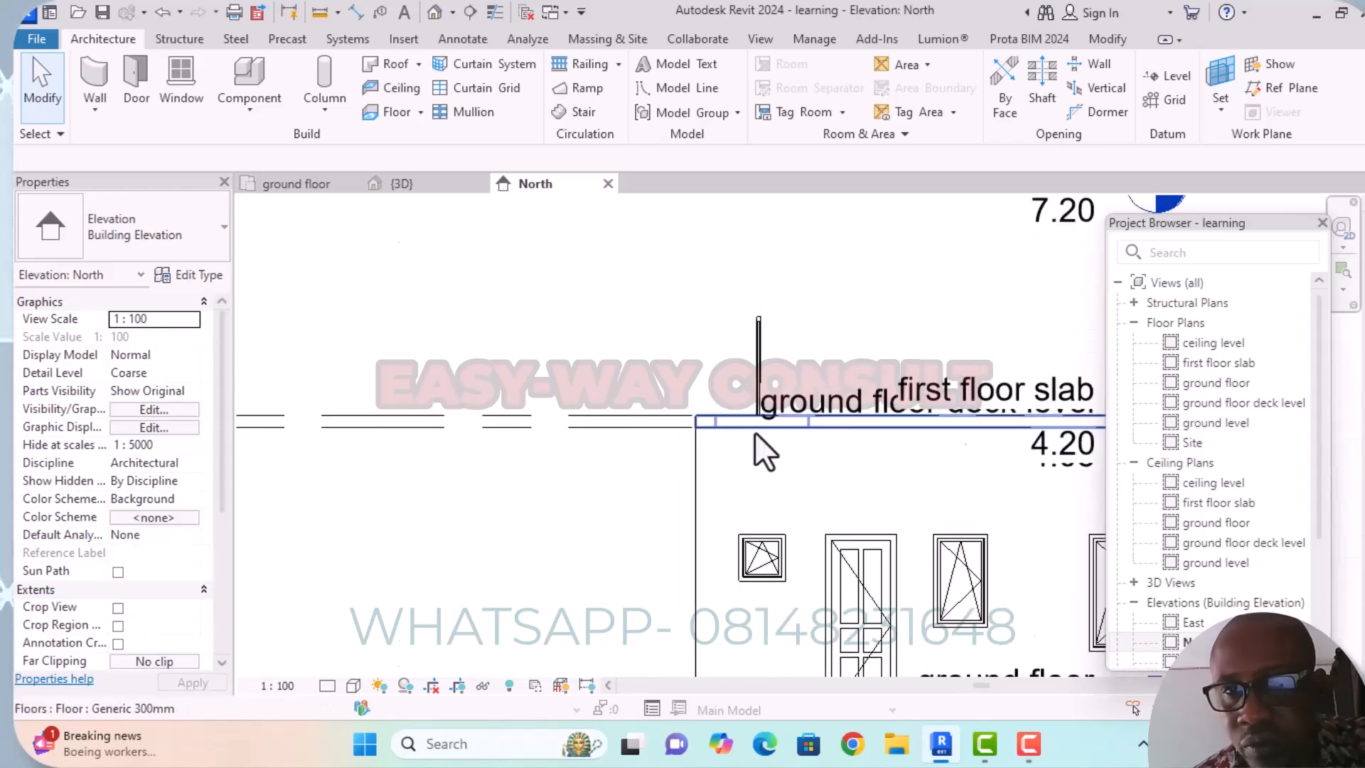
scroll(782, 427, "down", 4)
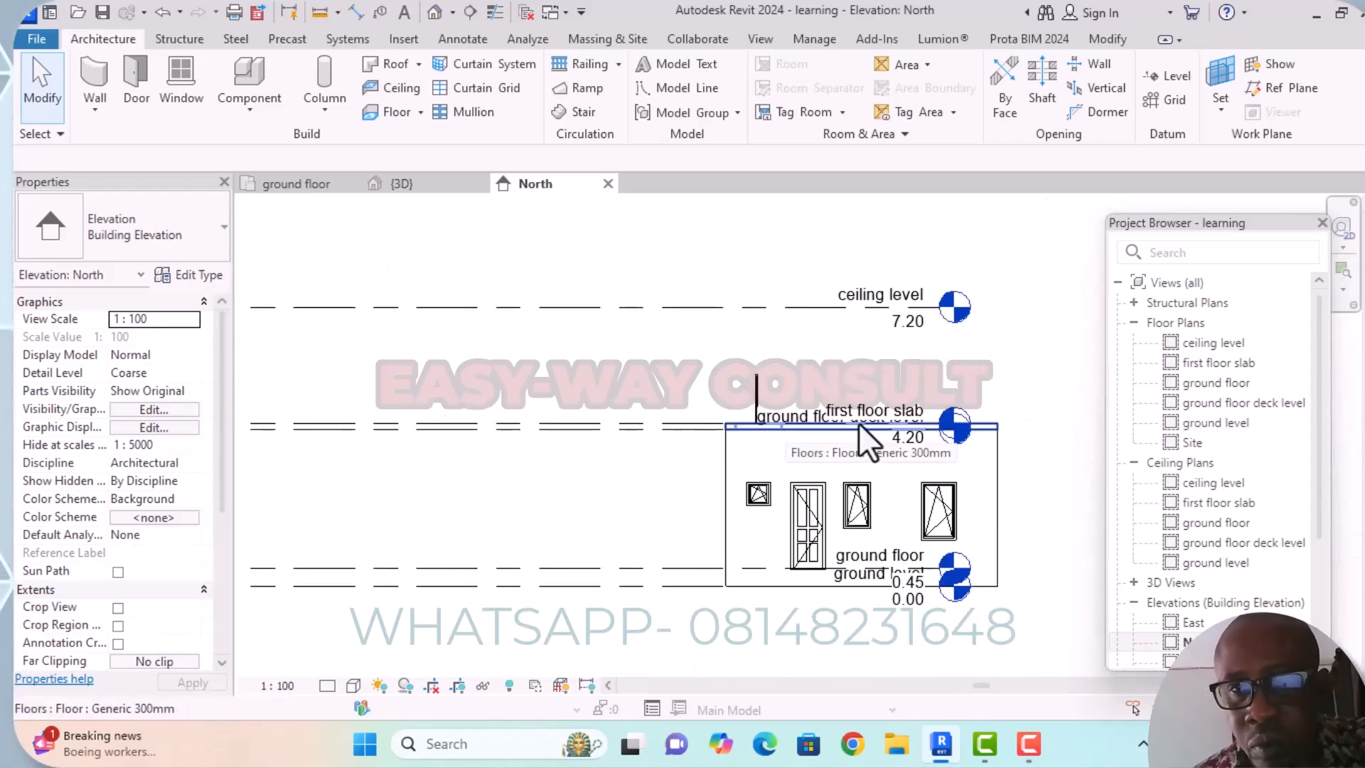
scroll(909, 462, "up", 4)
scroll(932, 453, "down", 4)
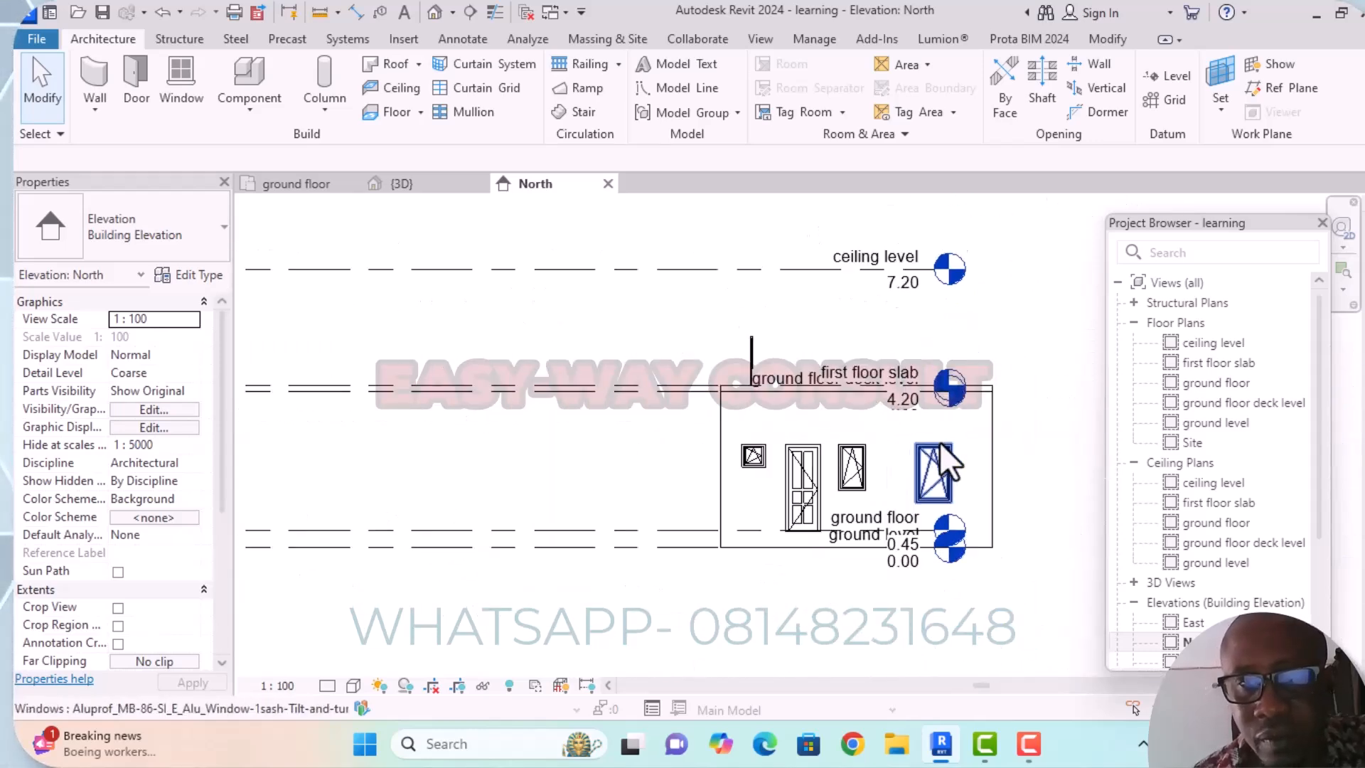
Open the ground floor plan and examine the double entrance door at the building's corner.
double_click(1214, 383)
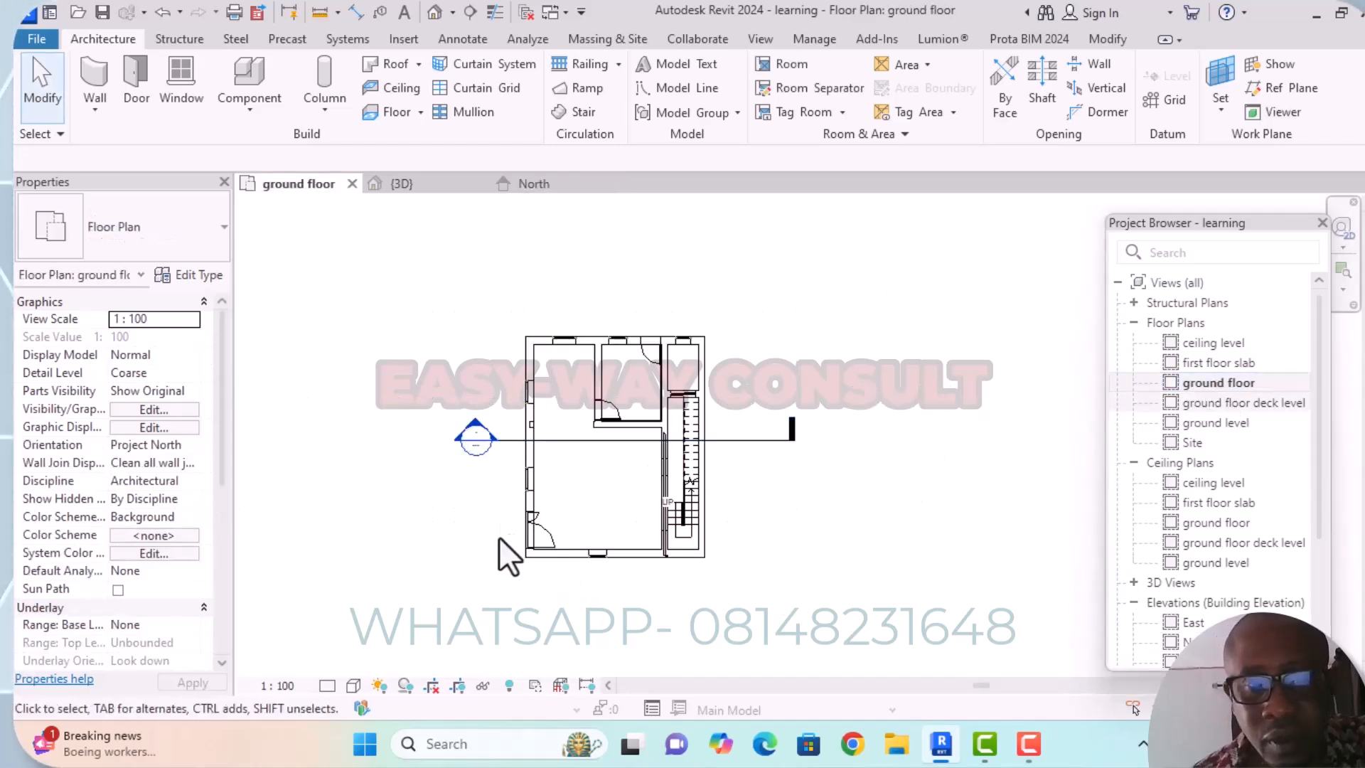
scroll(582, 498, "up", 1)
middle_click_drag(598, 492, 625, 405)
scroll(675, 426, "down", 1)
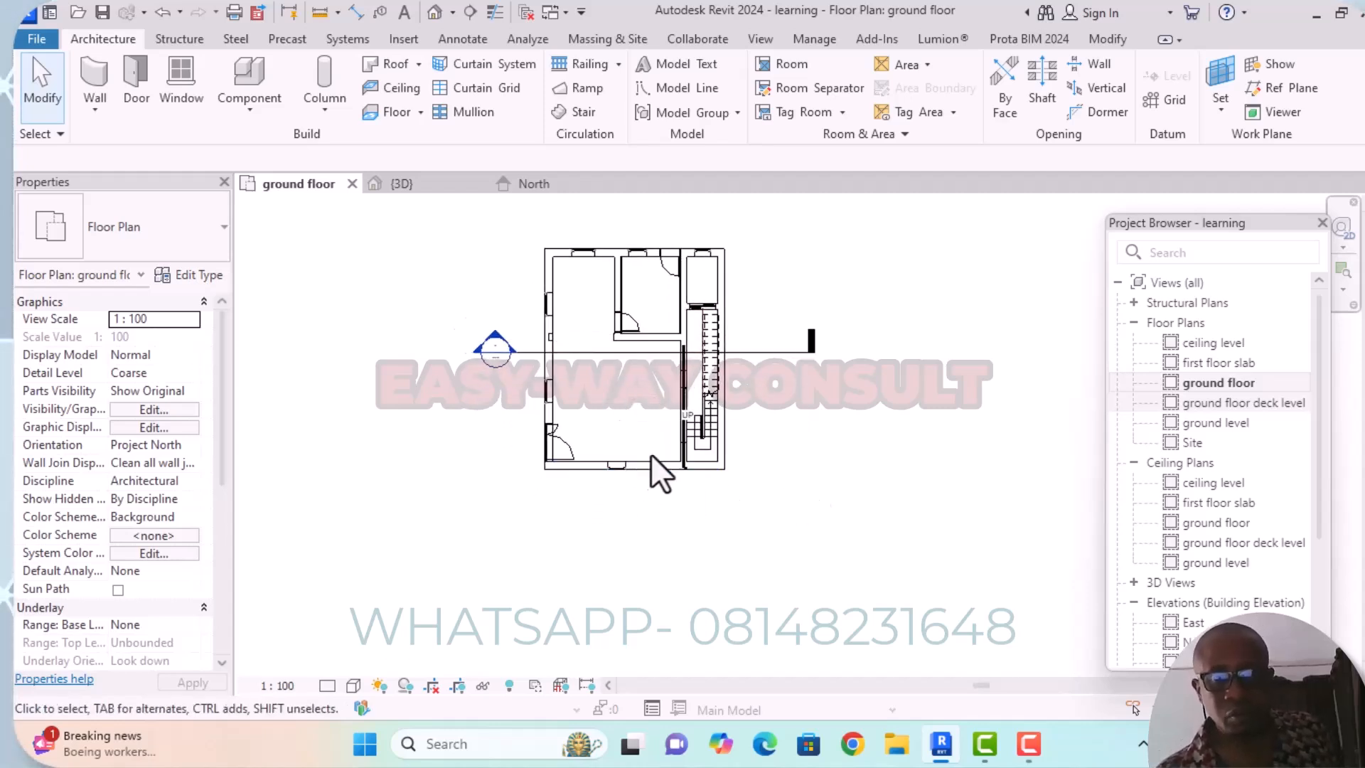
scroll(651, 469, "up", 3)
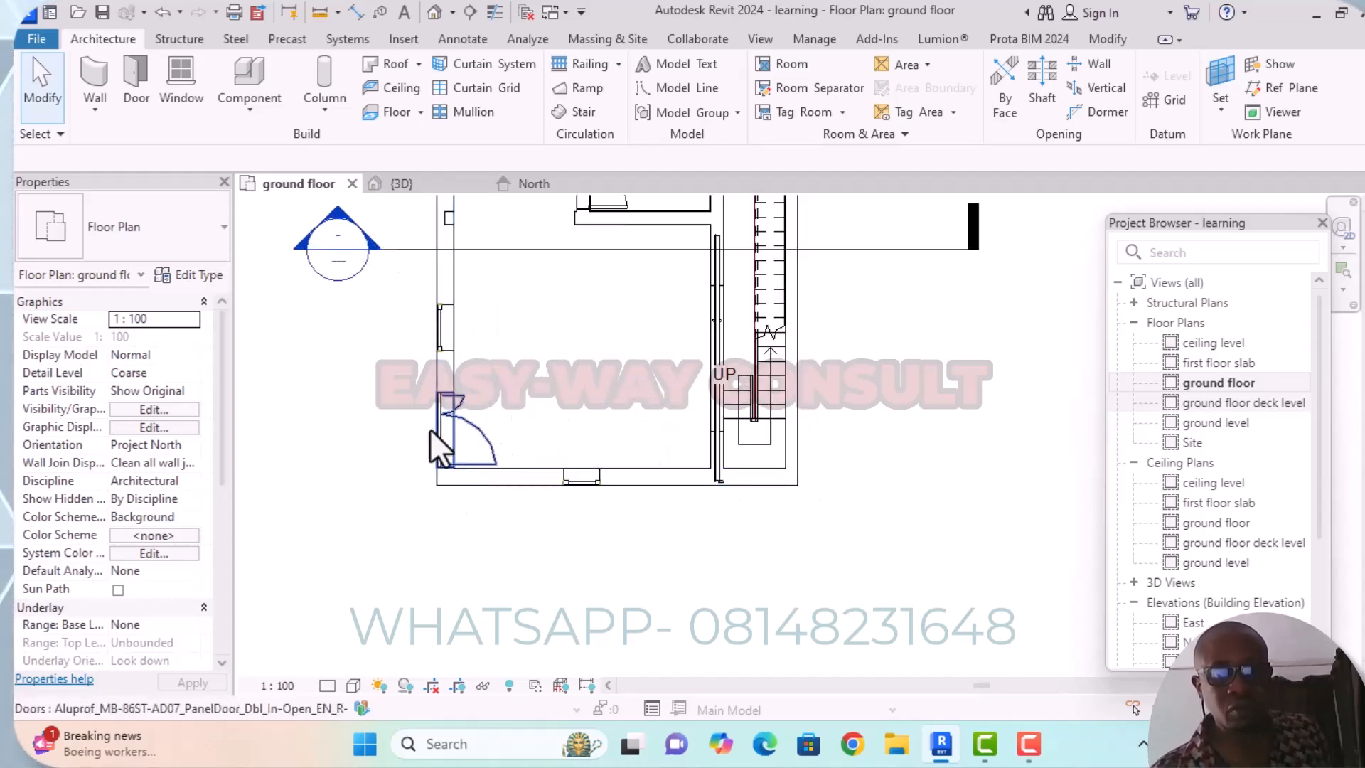
scroll(497, 451, "down", 2)
middle_click_drag(497, 449, 528, 539)
mouse_move(630, 744)
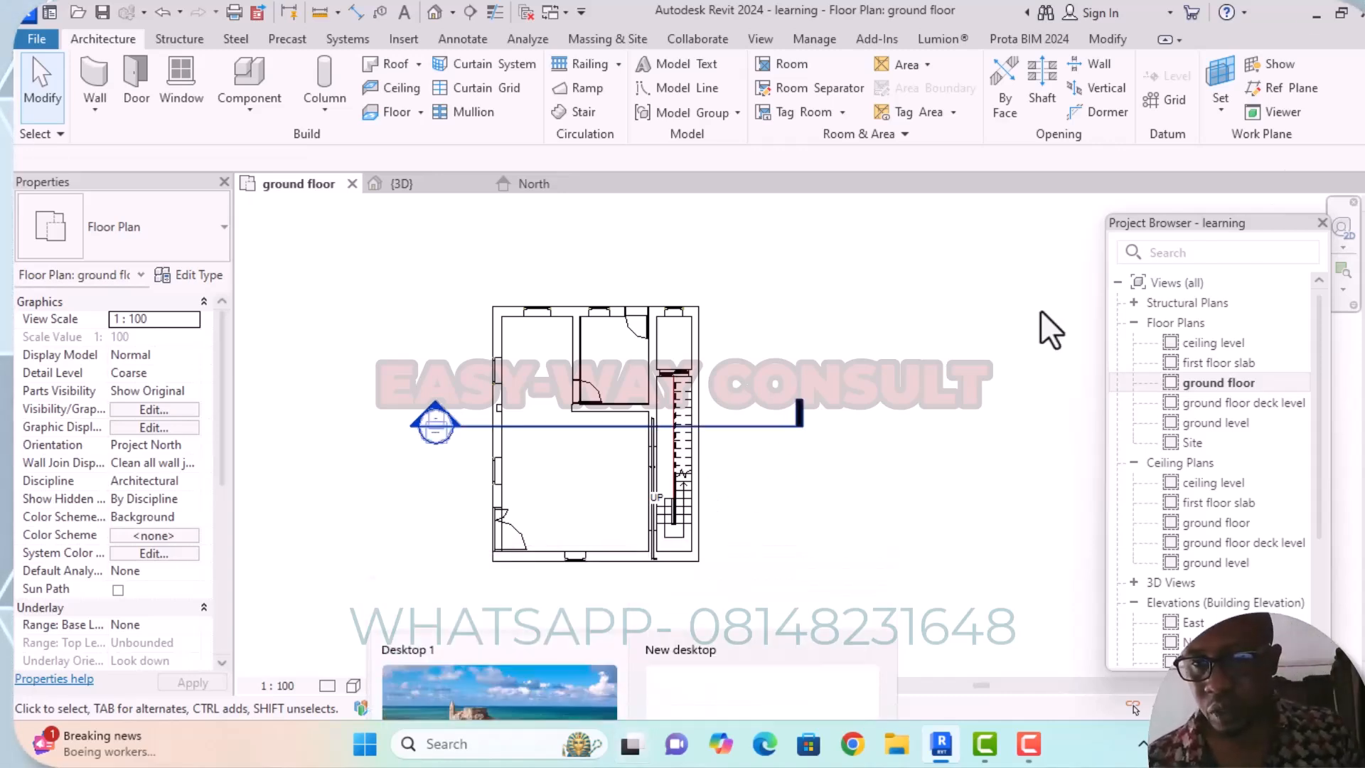
View the South and North elevations, checking the door's base against the ground floor and ground level lines.
left_click_drag(1318, 375, 1321, 413)
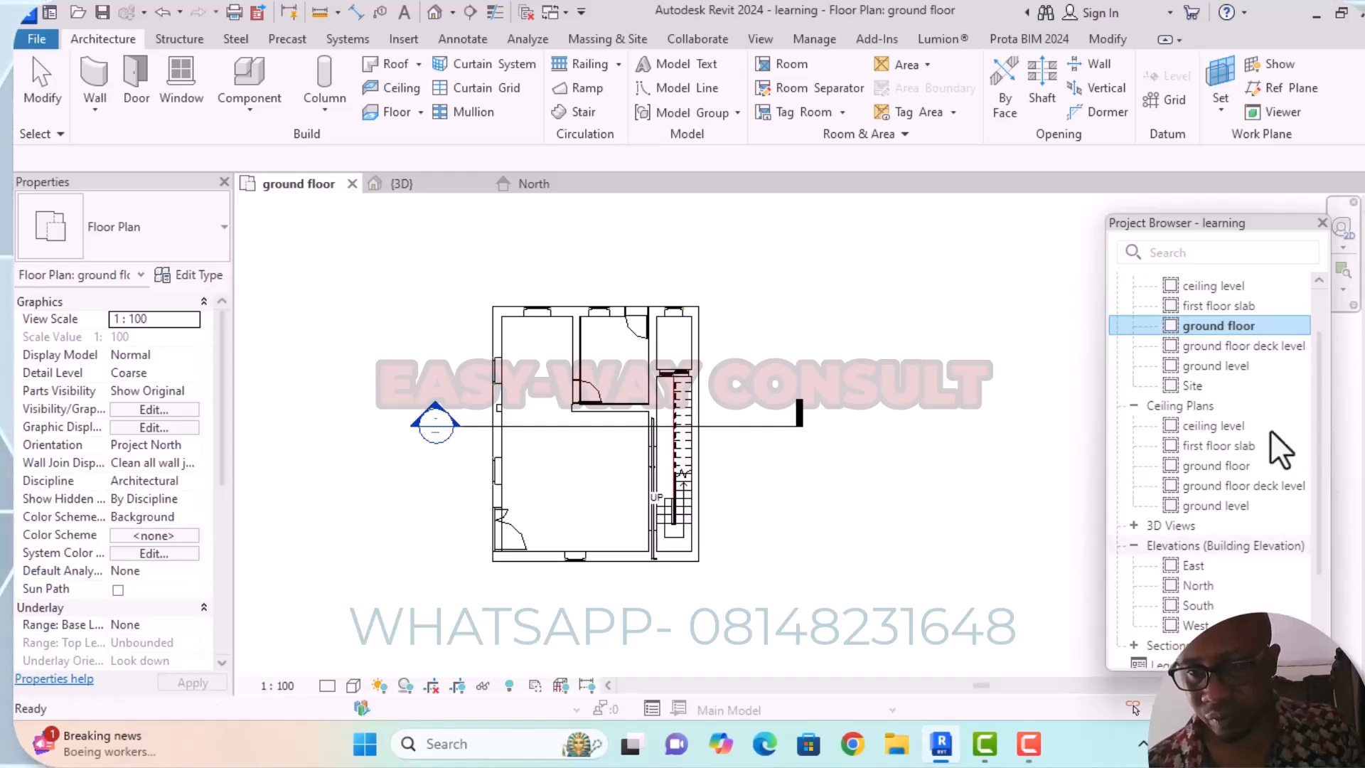
left_click(1200, 608)
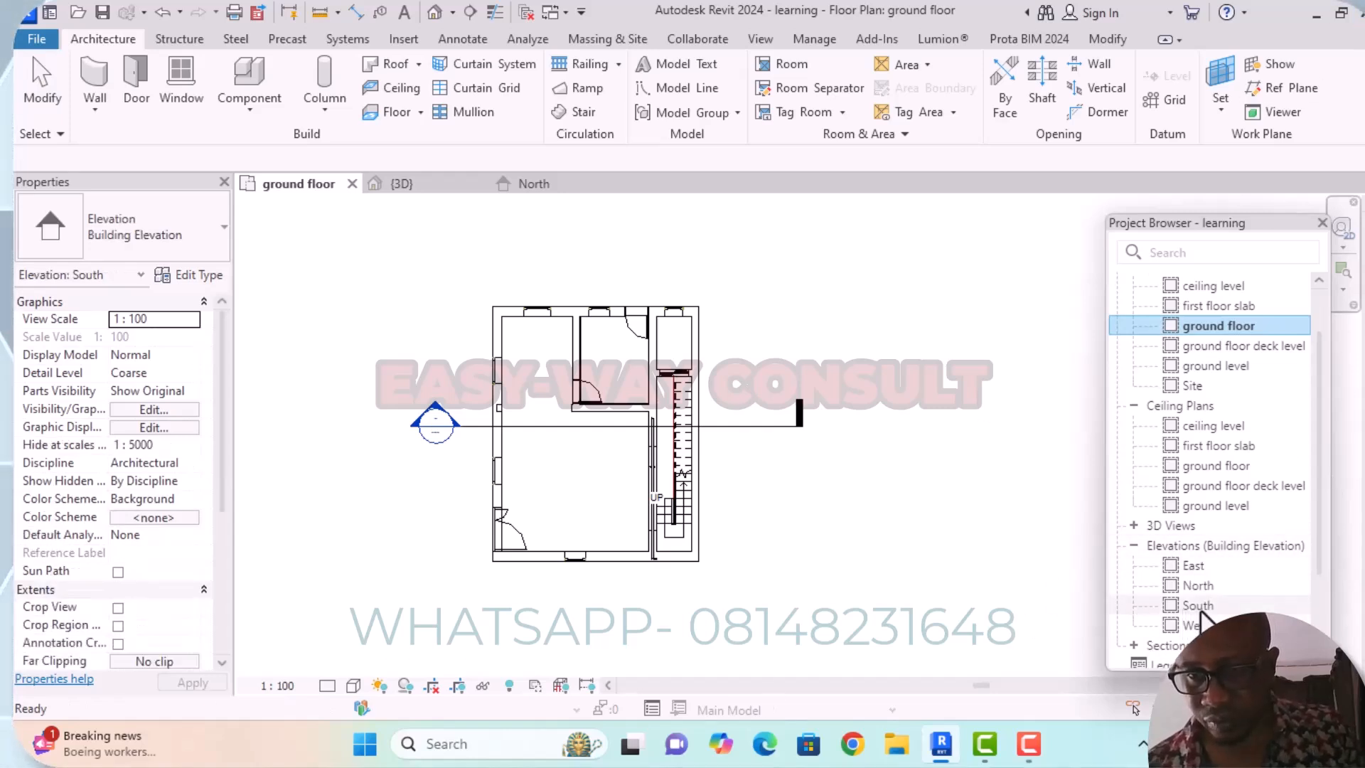
double_click(1201, 608)
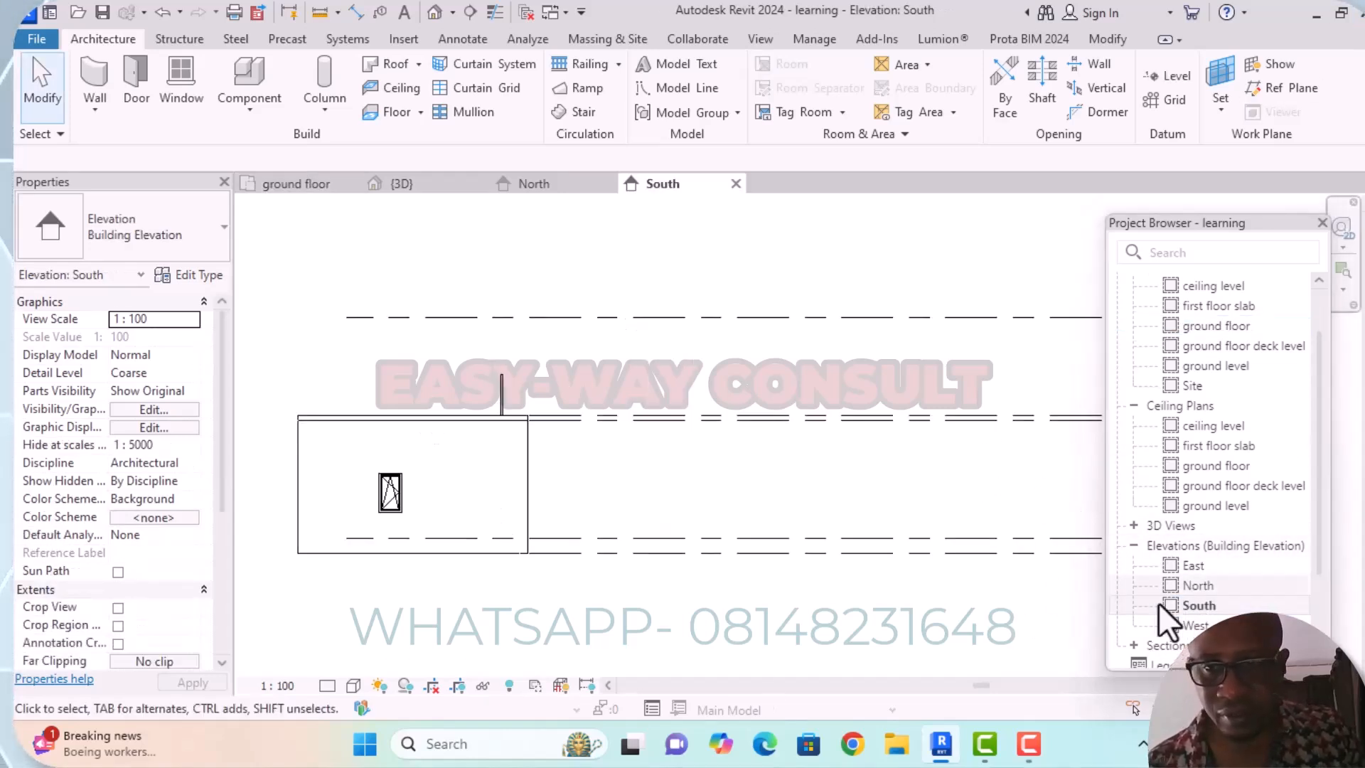
double_click(1194, 584)
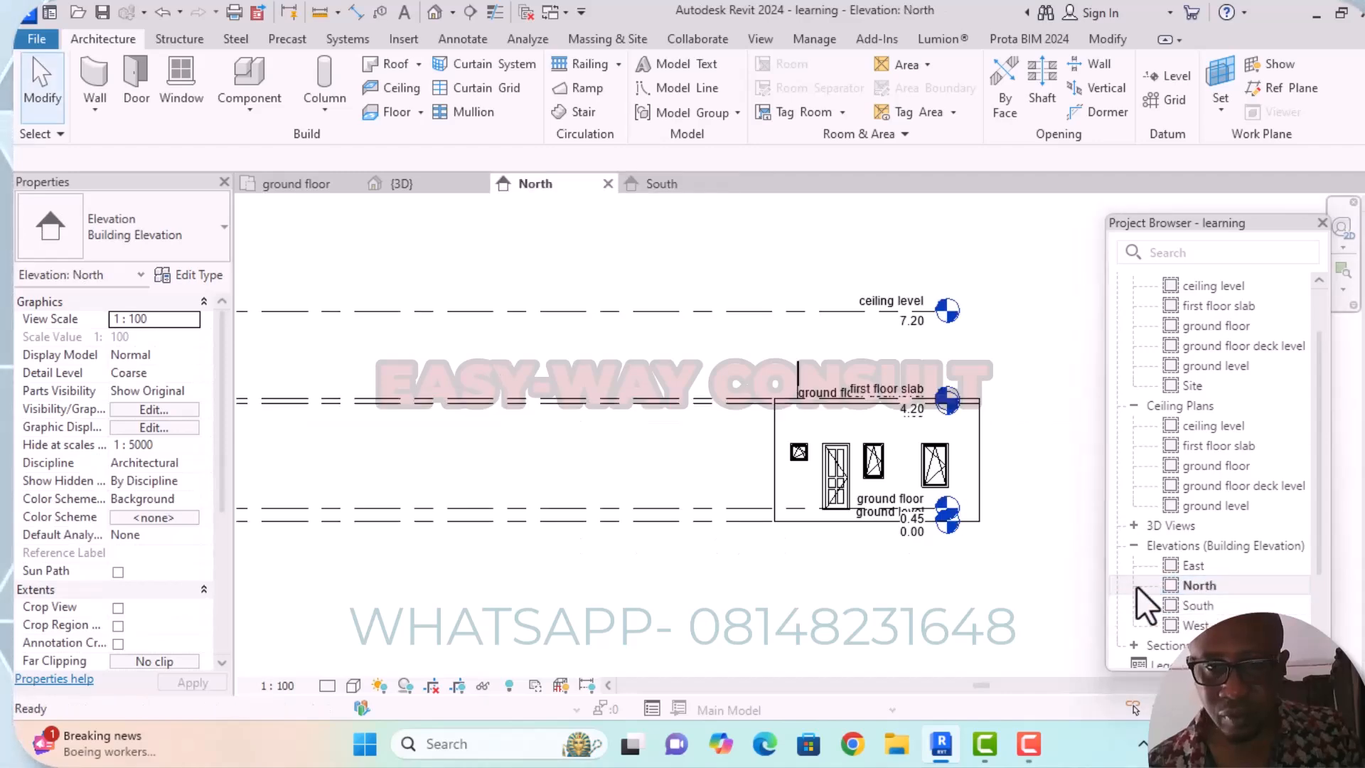
middle_click_drag(1036, 509, 981, 376)
scroll(830, 404, "up", 3)
scroll(754, 395, "up", 2)
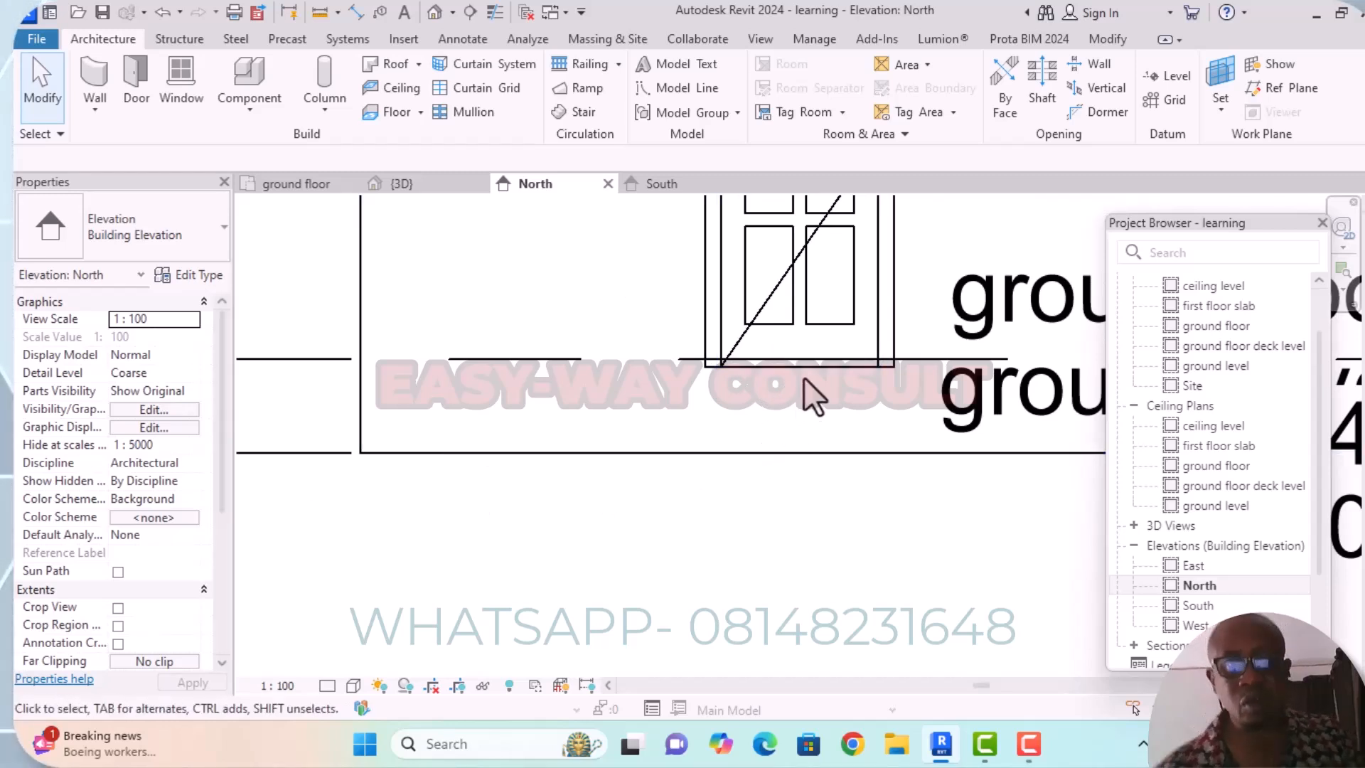
scroll(621, 395, "down", 3)
middle_click_drag(686, 429, 665, 403)
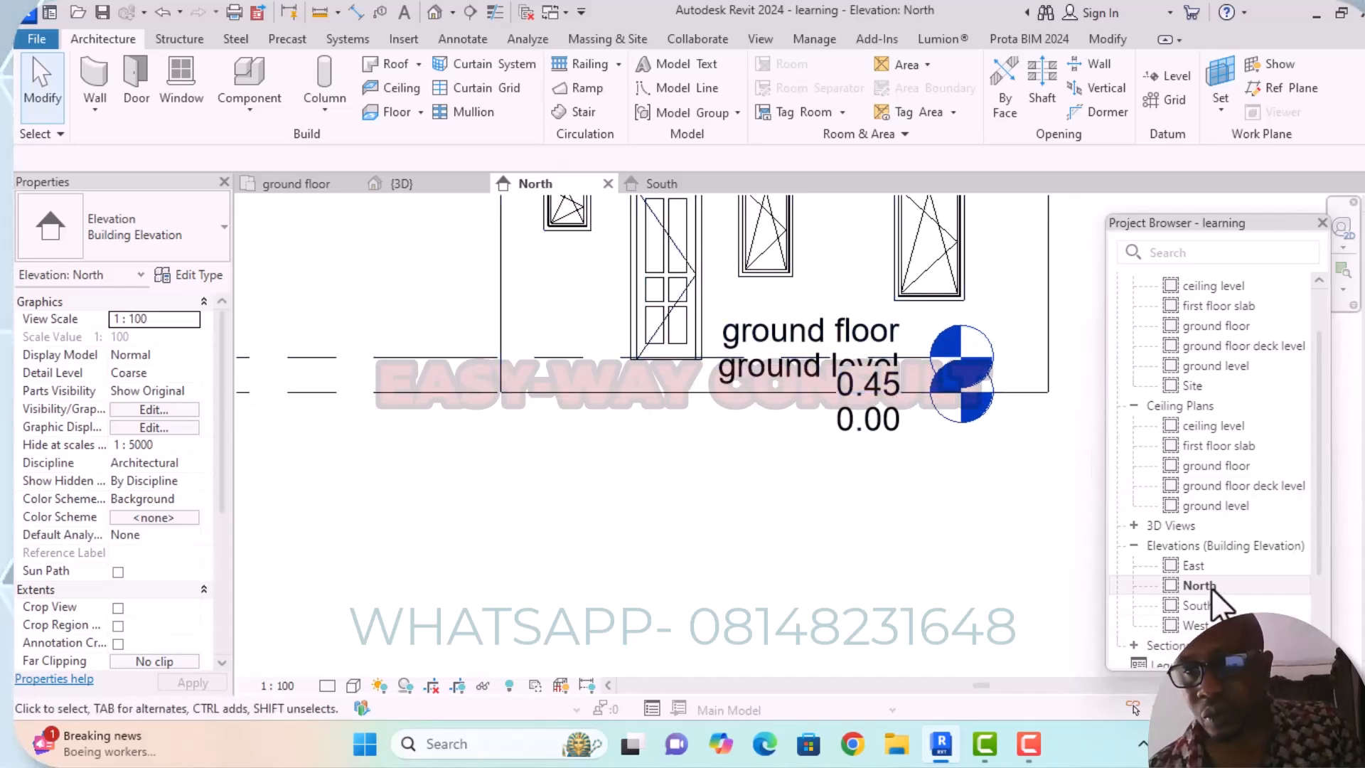
View the first floor slab plan, and return to the double entrance door in the ground floor plan.
double_click(1218, 308)
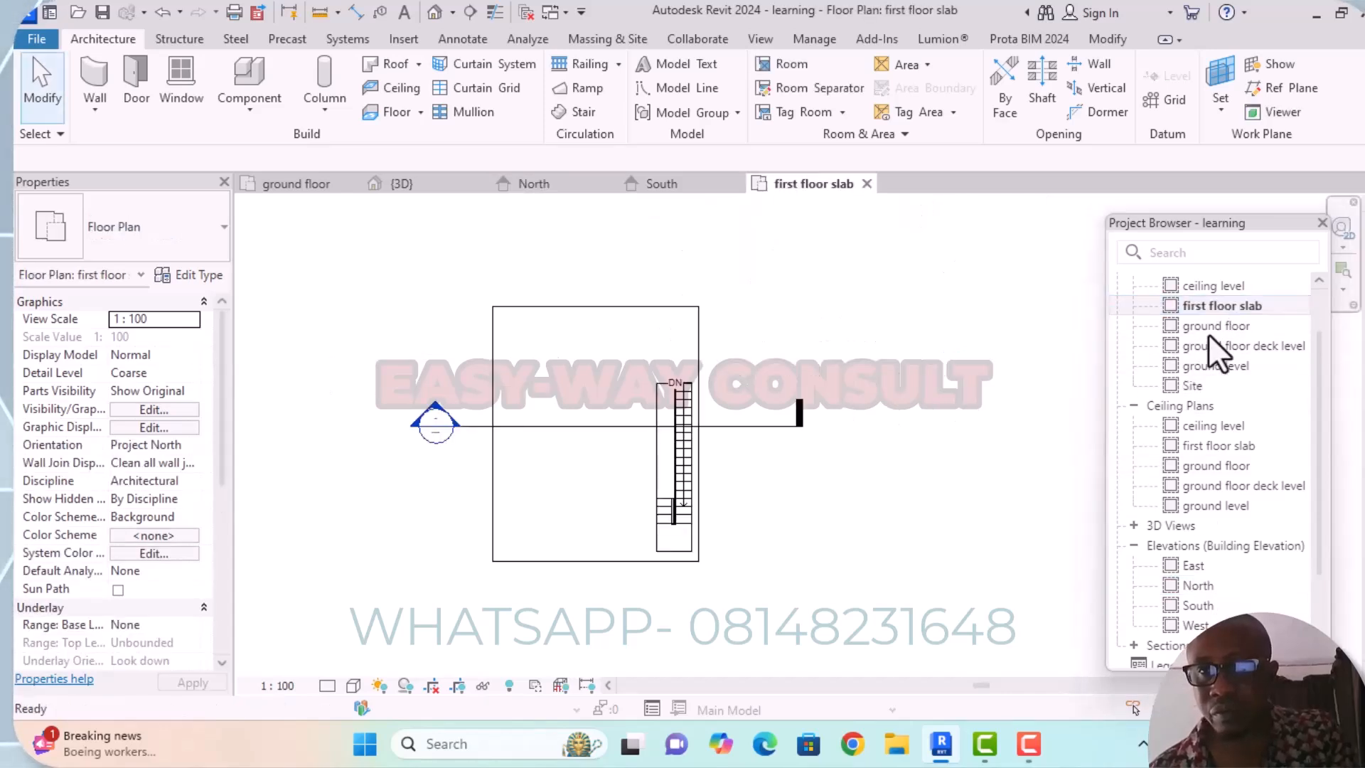
double_click(1203, 326)
middle_click_drag(581, 617, 646, 542)
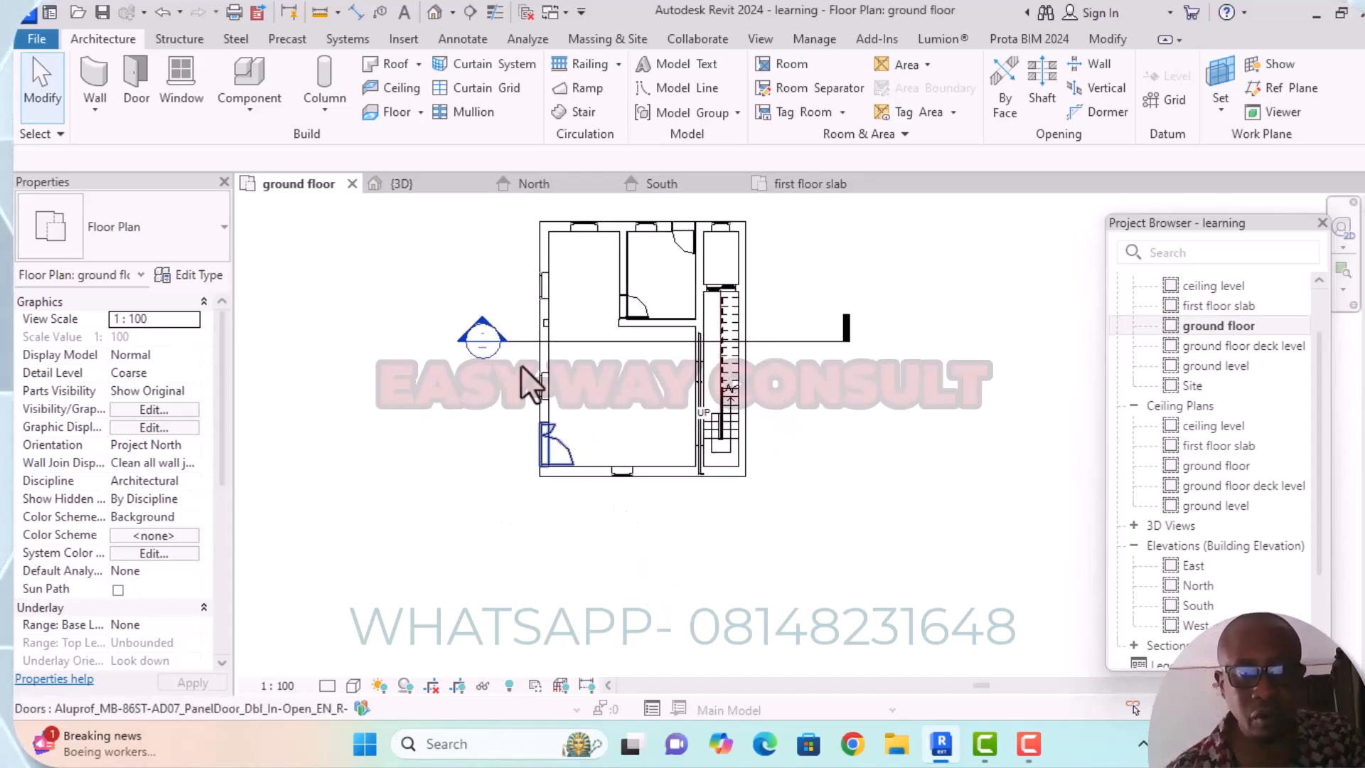
scroll(527, 430, "up", 3)
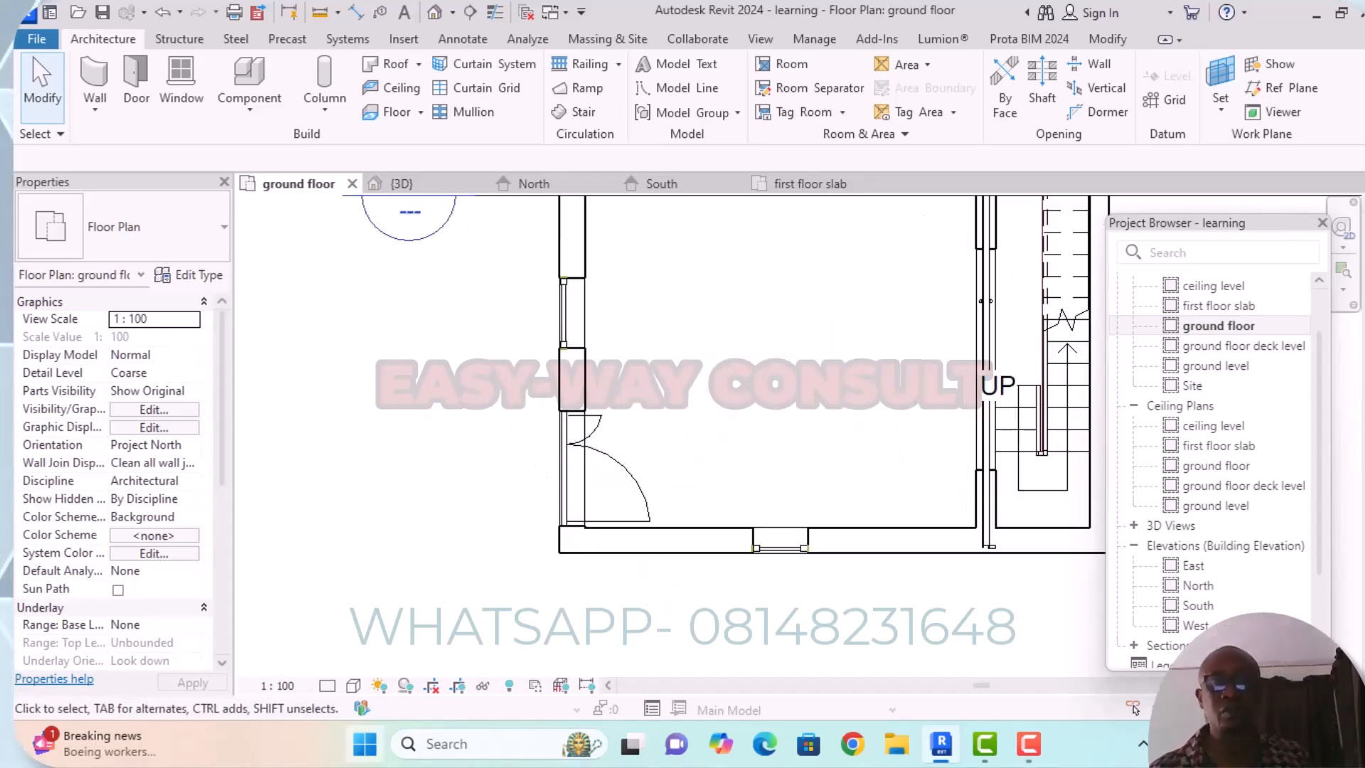
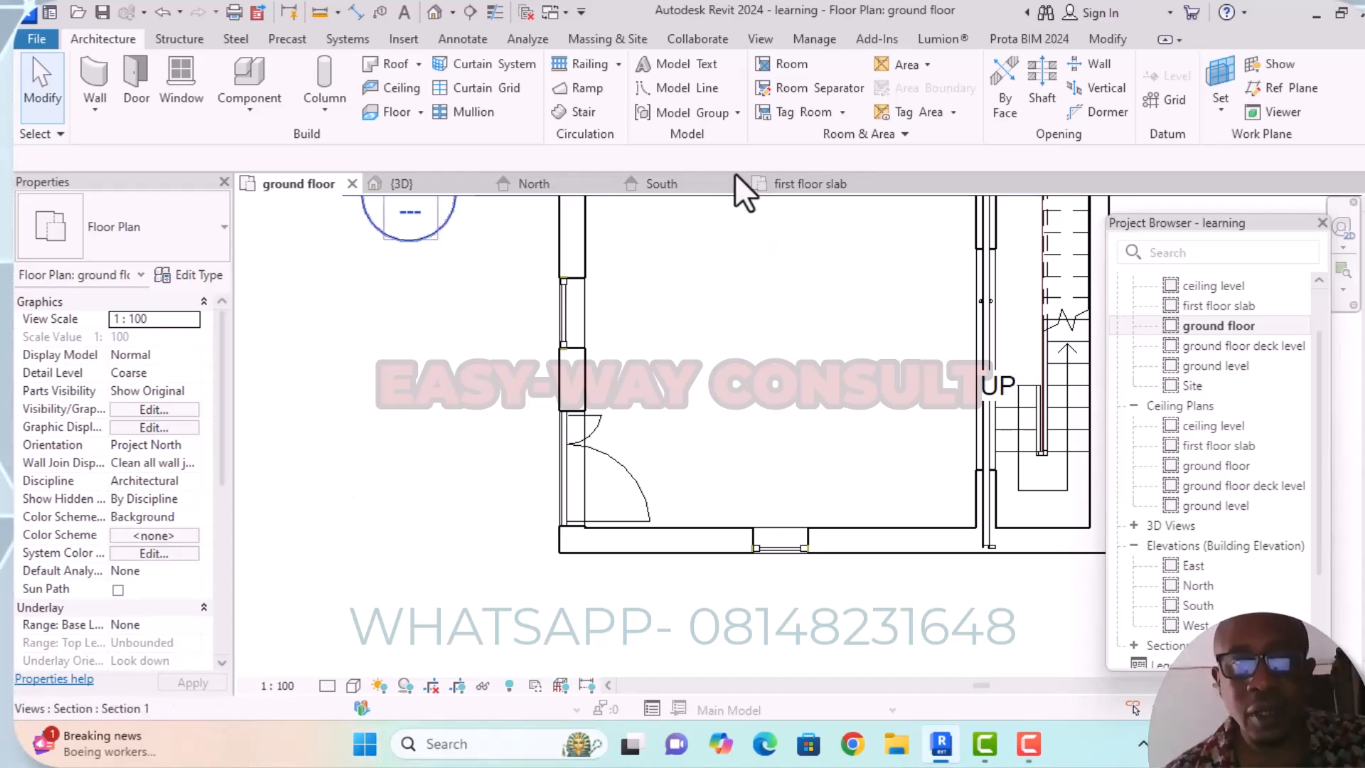
Draw a model line outline outside the double entrance door, 0.3 m out from the building's corner and about 2 m long, closed against the wall.
left_click(670, 88)
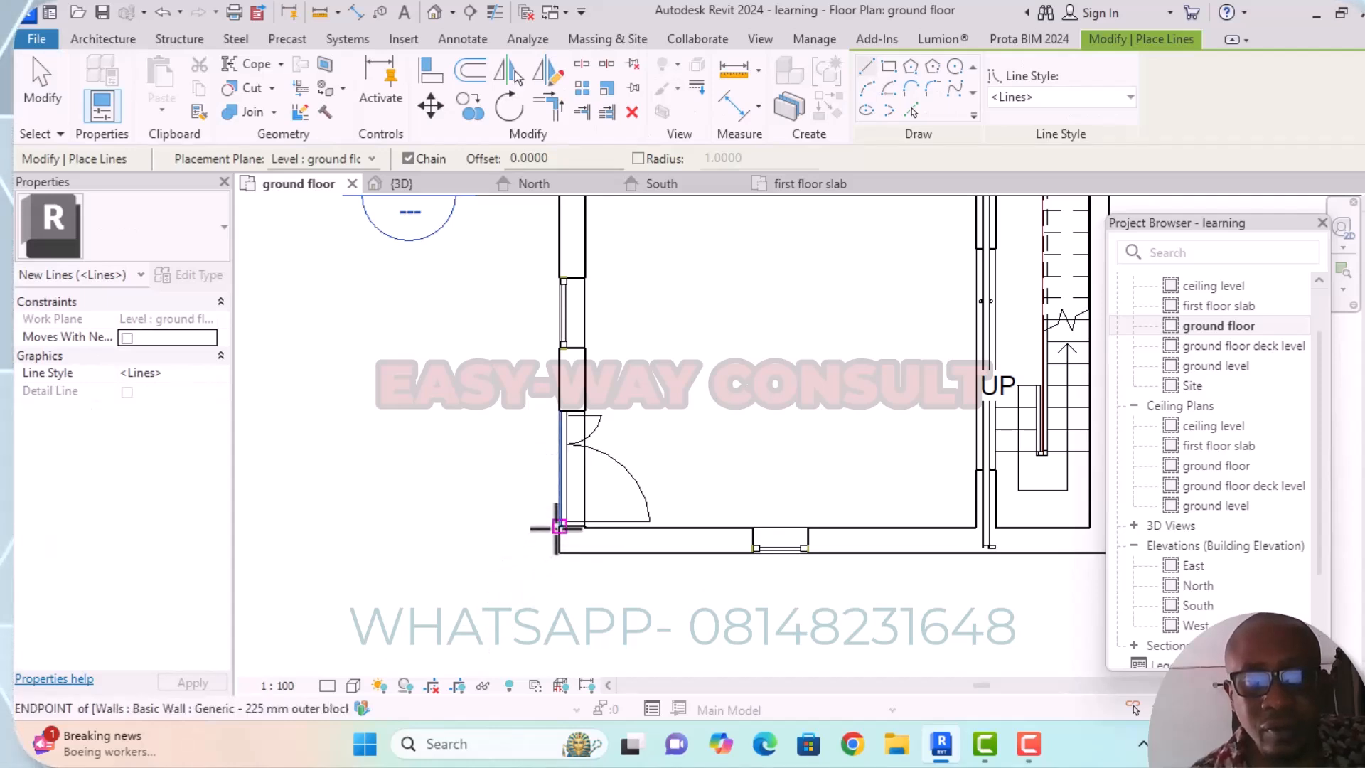
left_click(558, 526)
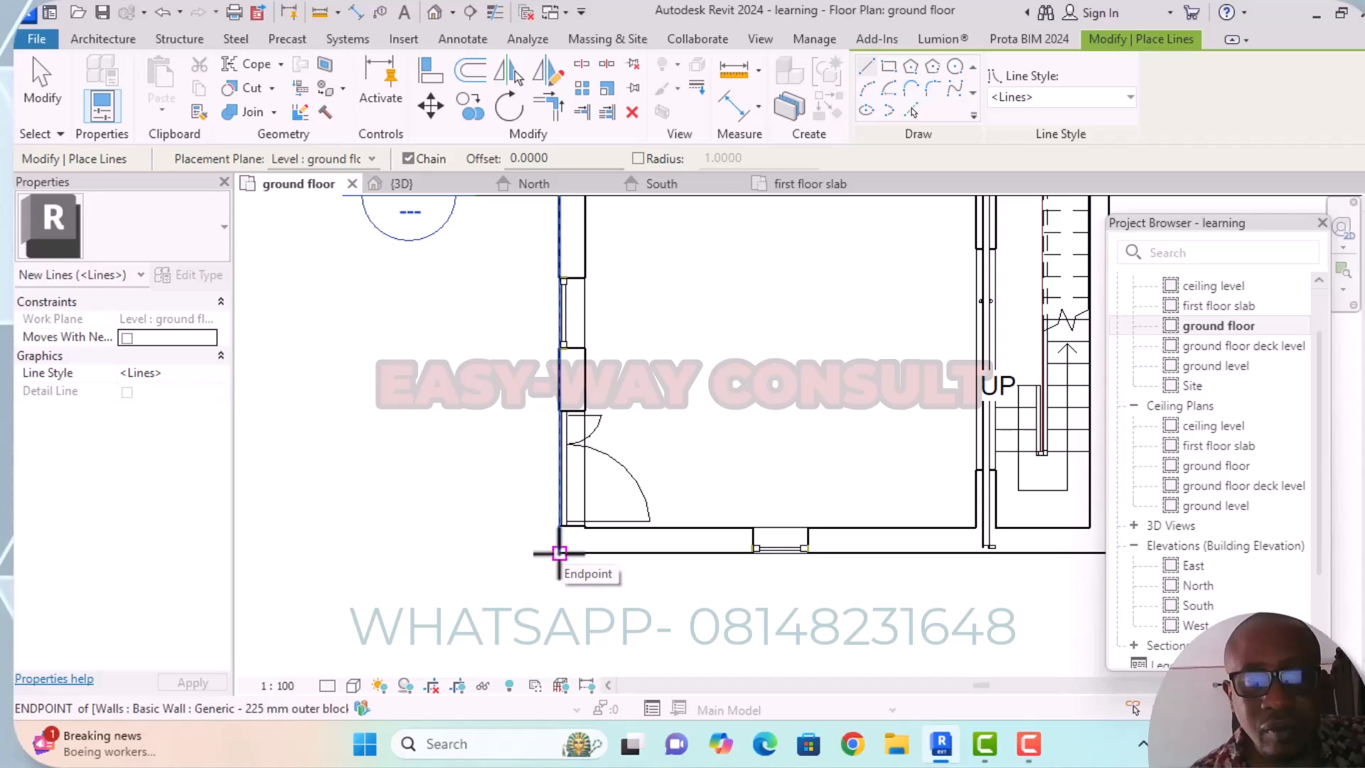
left_click(559, 553)
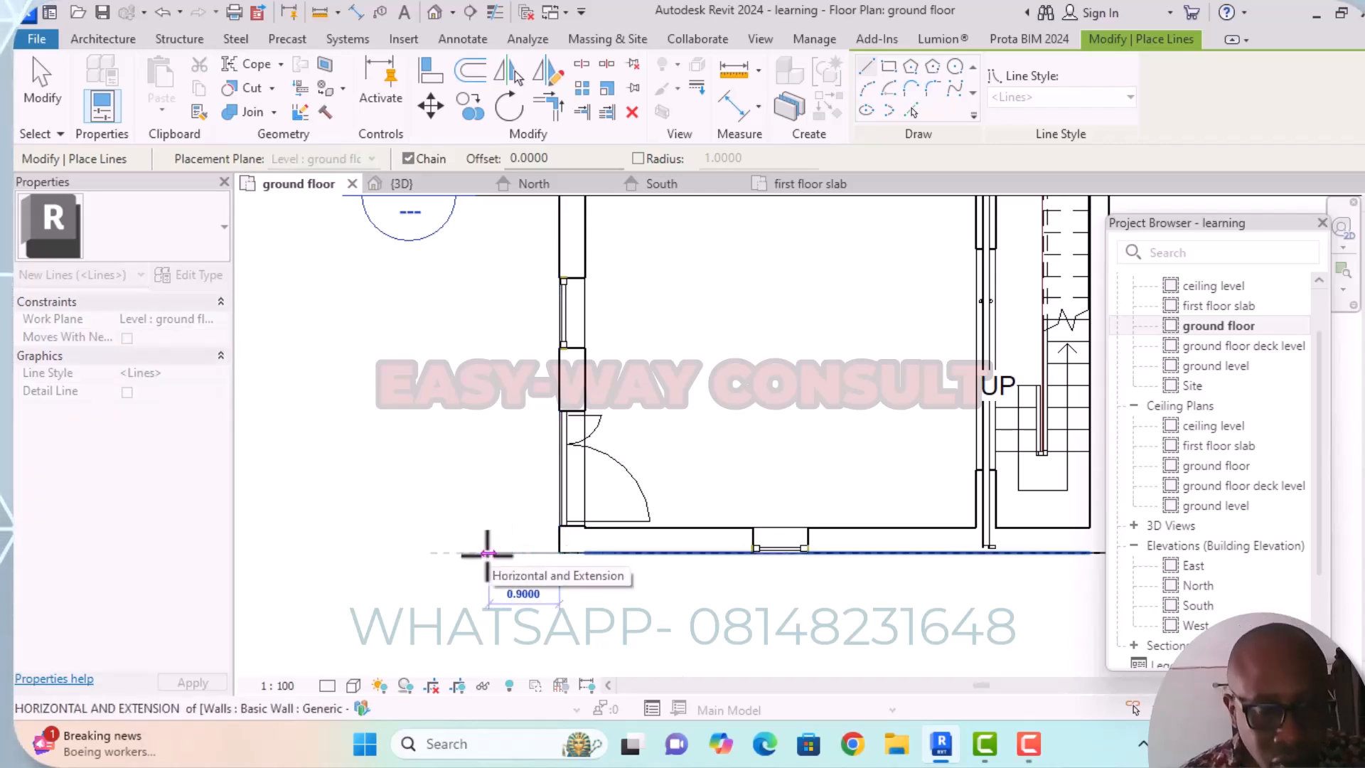
type("300")
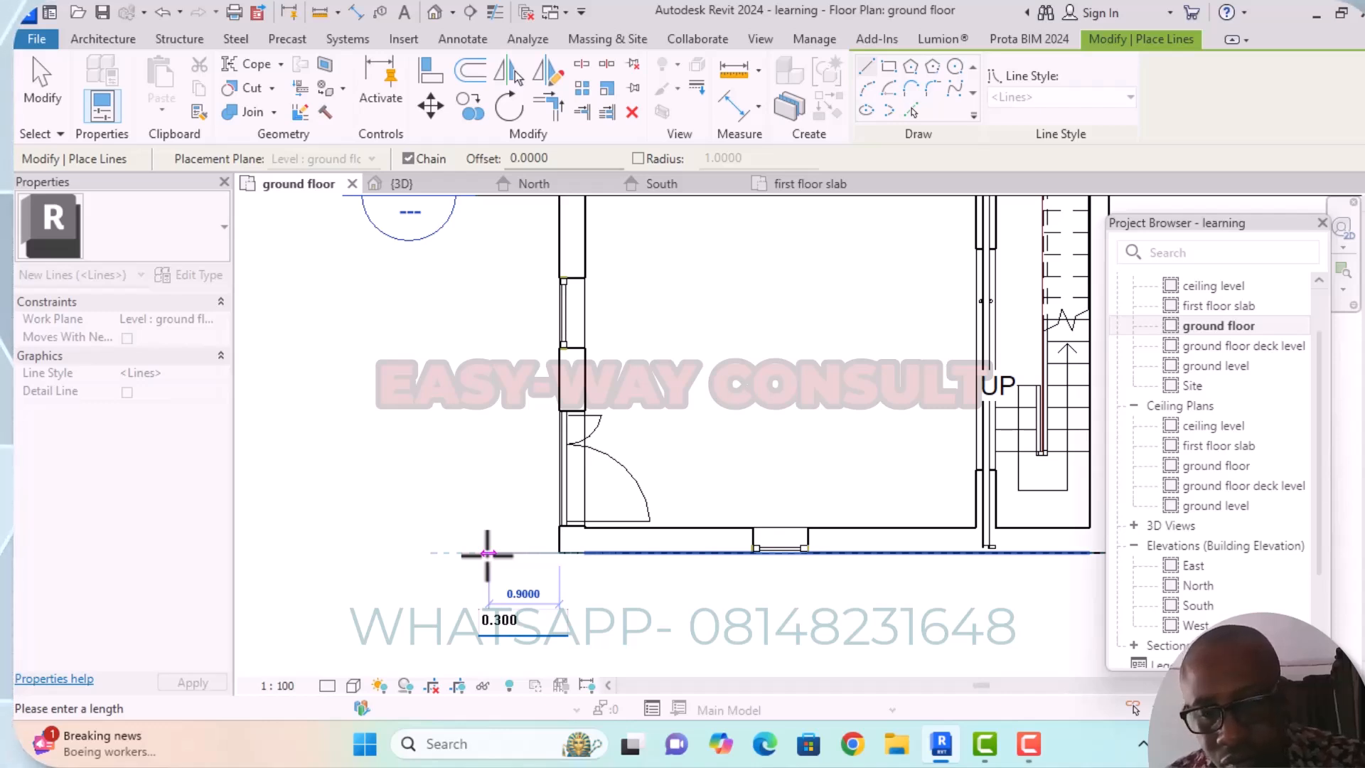
key("Return")
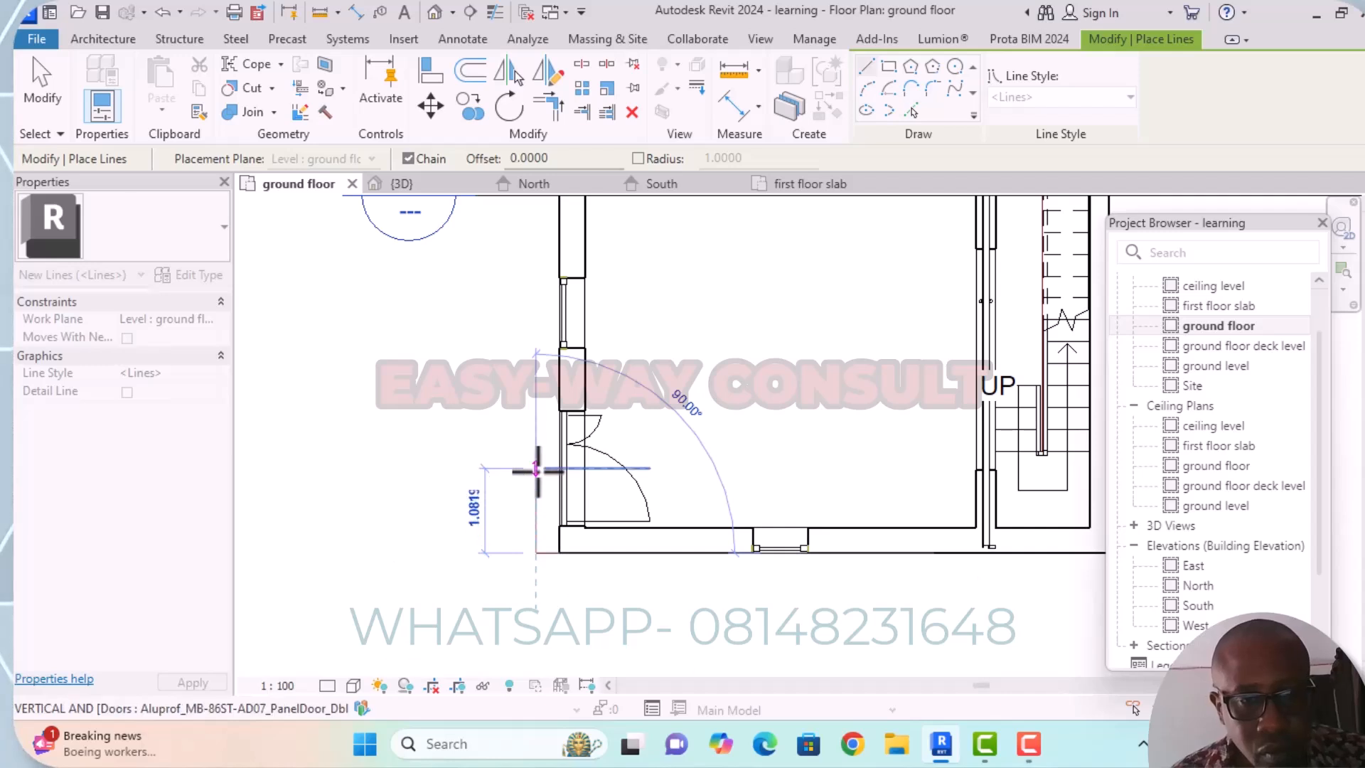
scroll(533, 395, "up", 2)
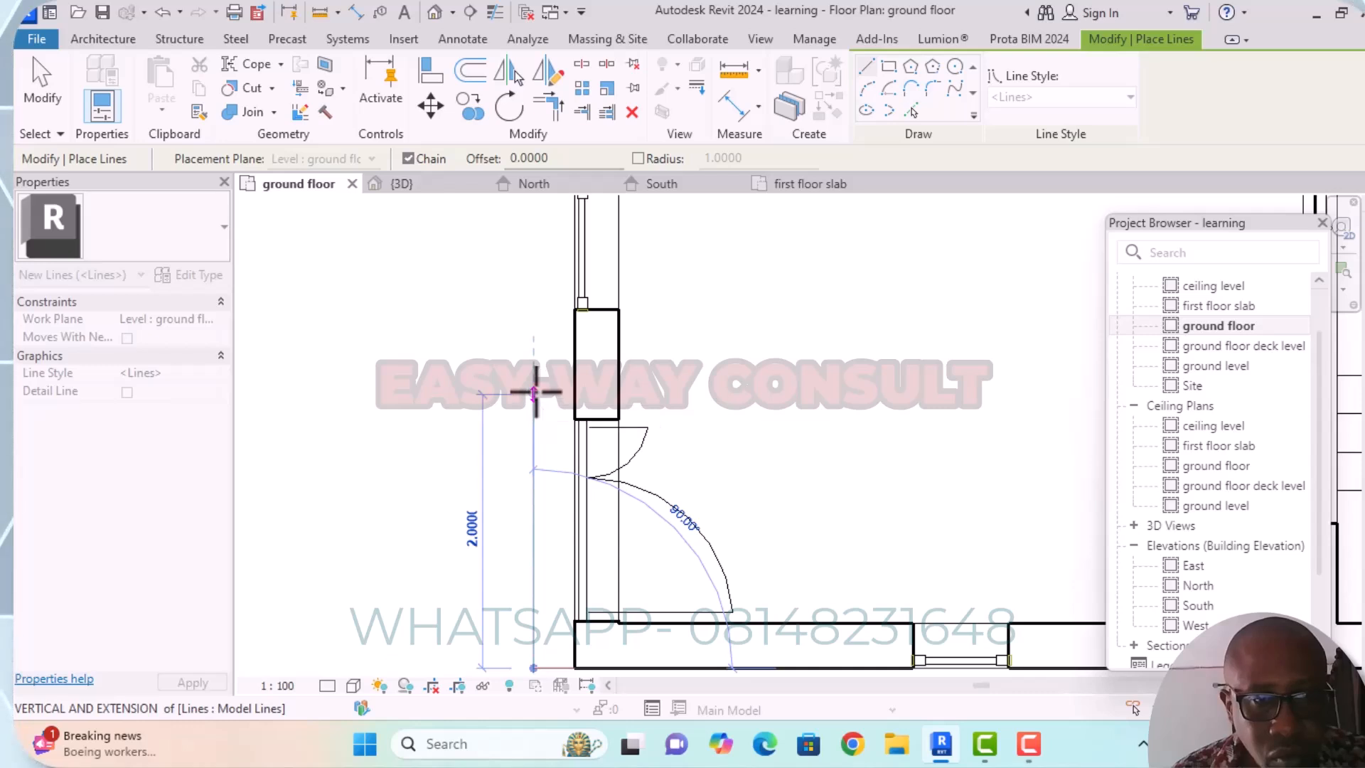
left_click(533, 391)
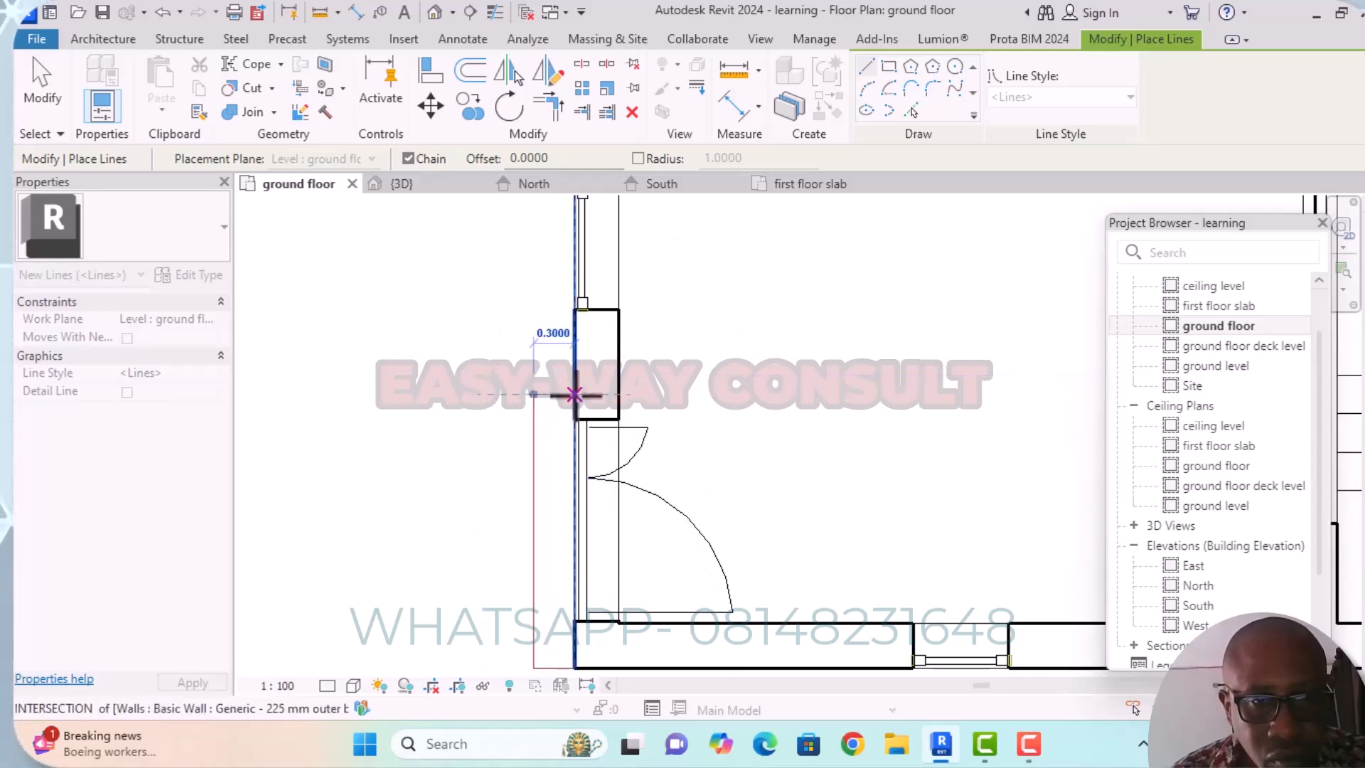
left_click(574, 394)
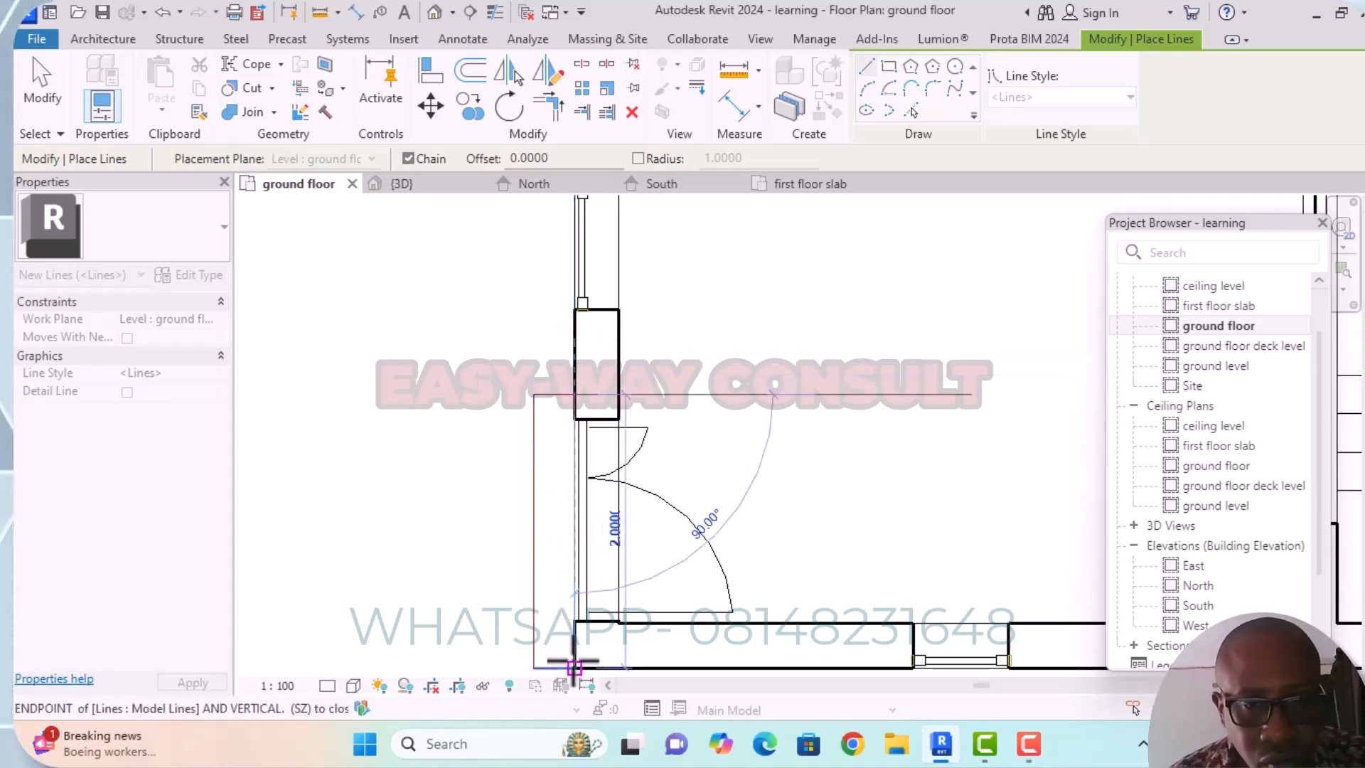
left_click(574, 668)
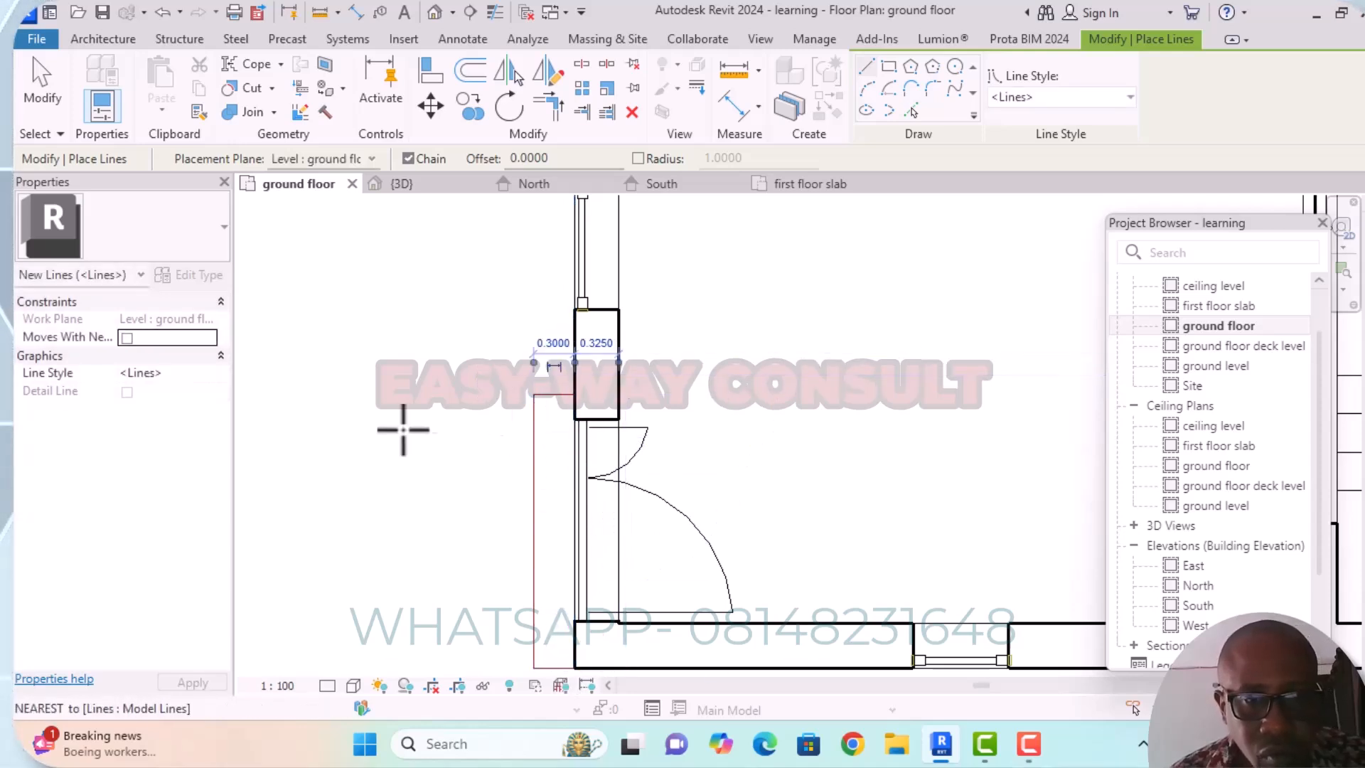
Try to draw a horizontal model line from the outline's lower outer corner away from the building with a length of 300.
scroll(421, 529, "down", 2)
middle_click_drag(475, 572, 539, 512)
scroll(526, 540, "up", 2)
scroll(547, 534, "up", 1)
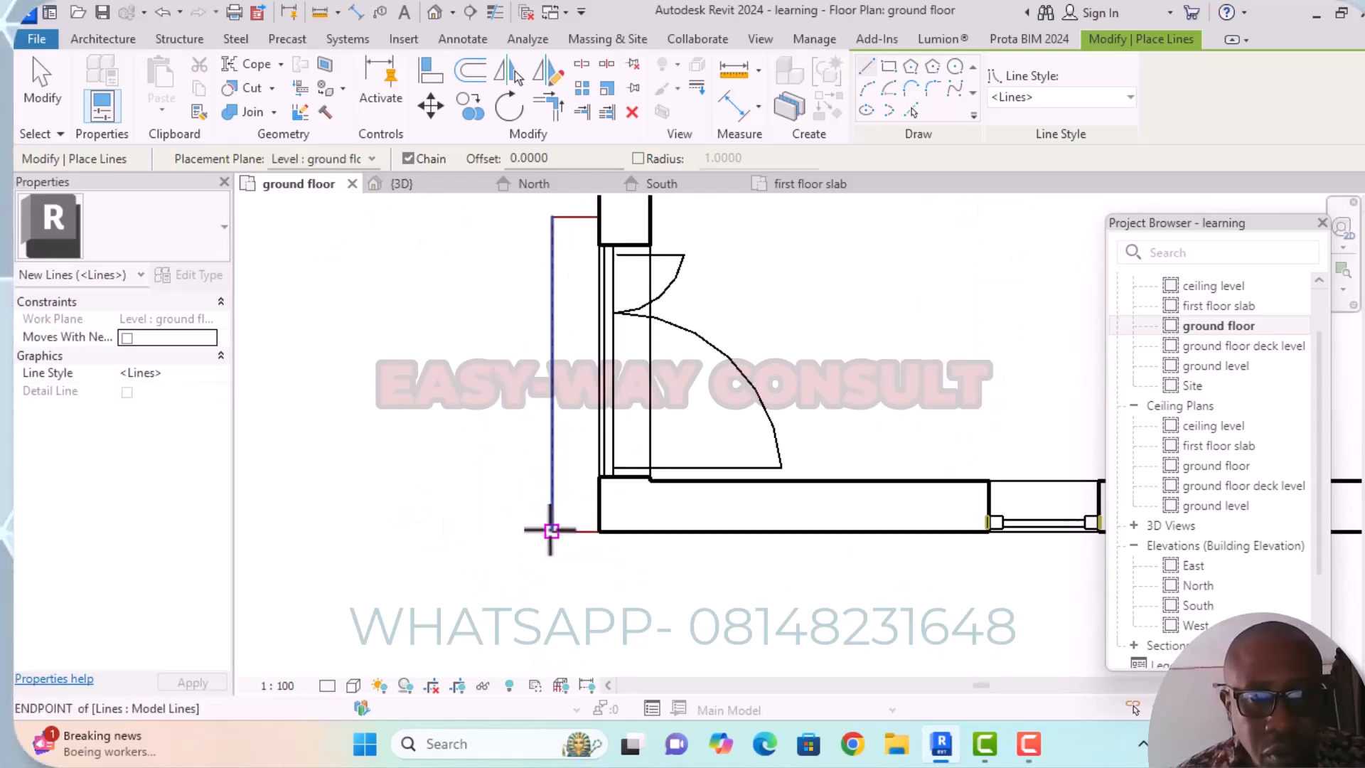
left_click(551, 530)
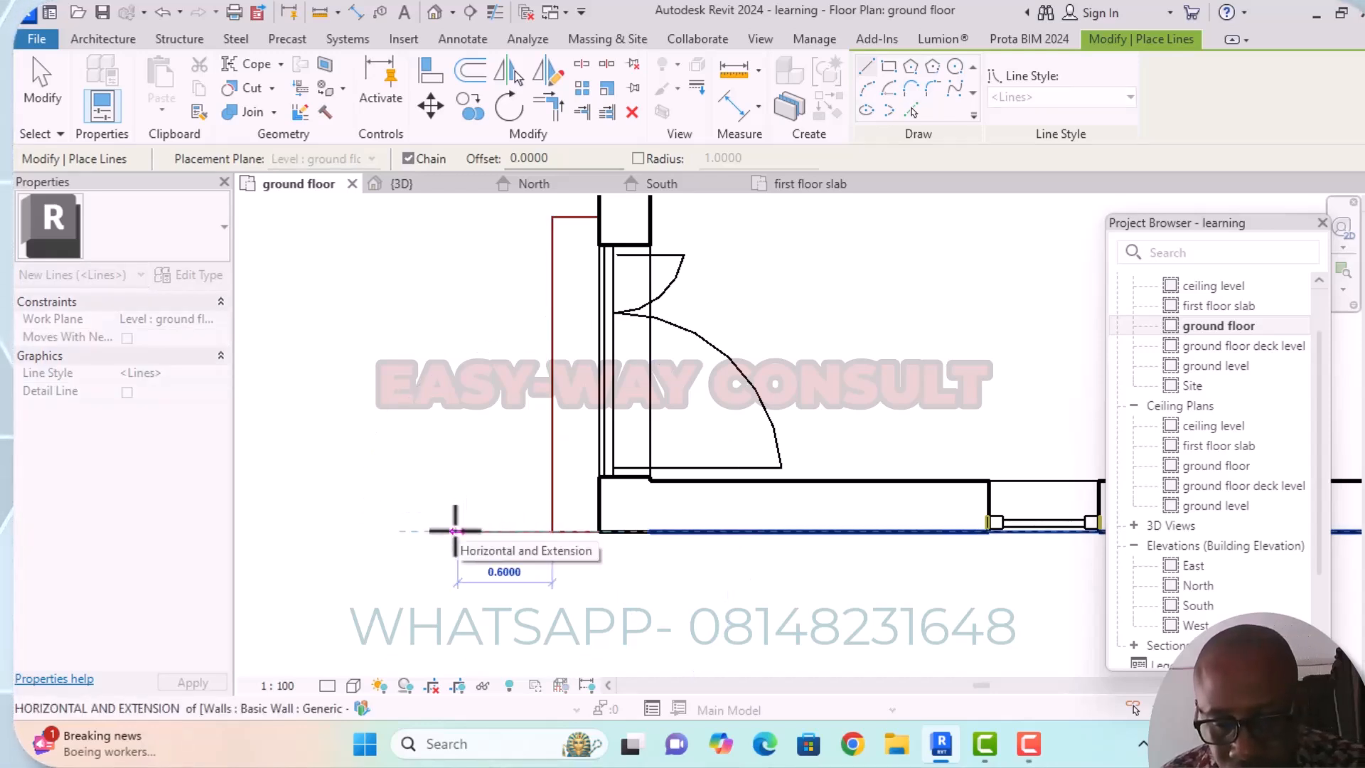
key("o")
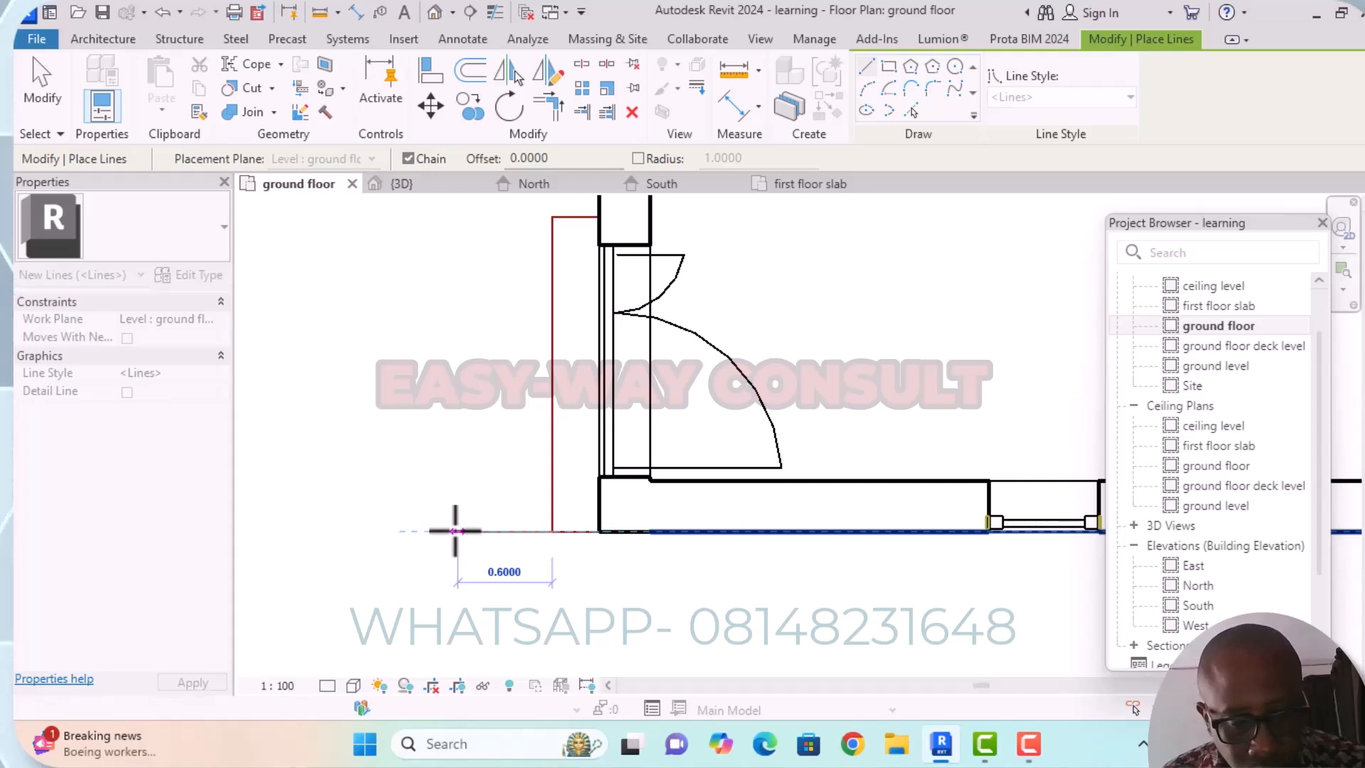
type("3")
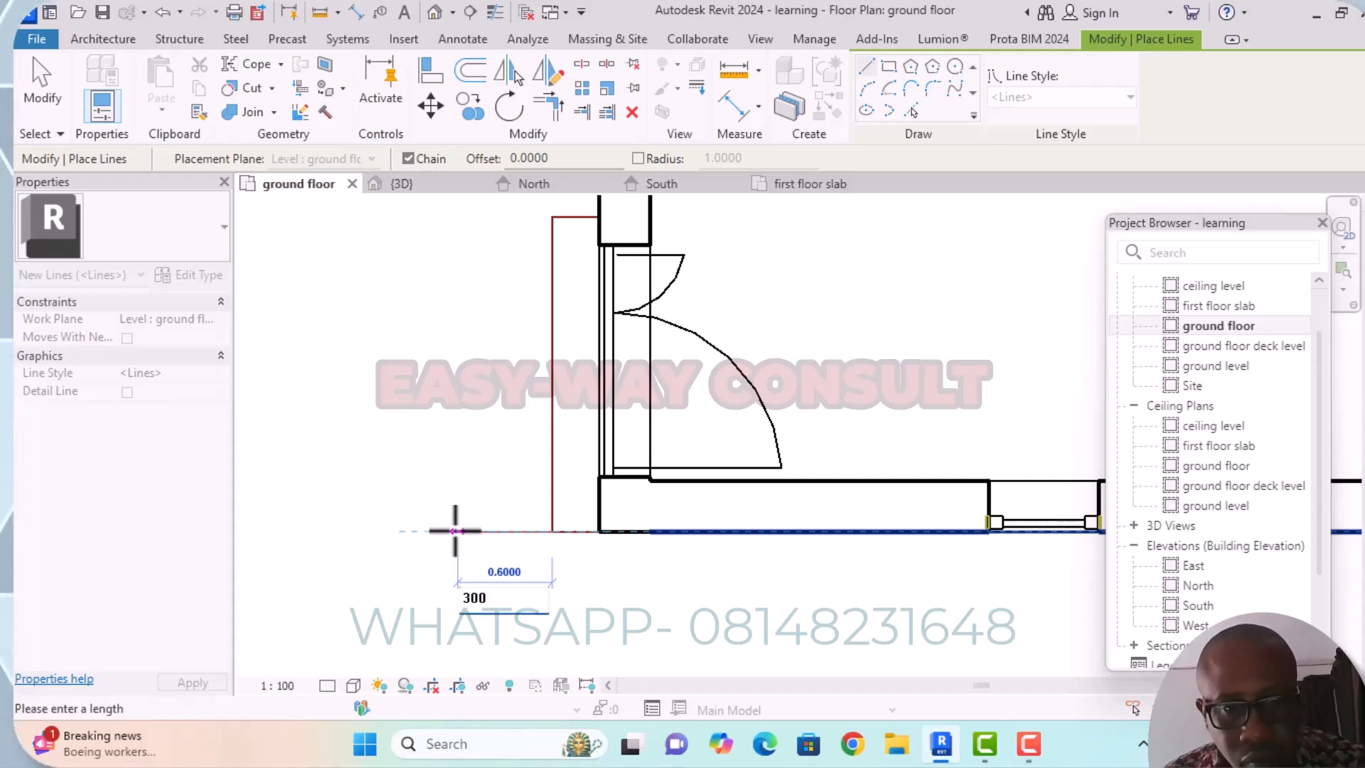
type("00")
key("Return")
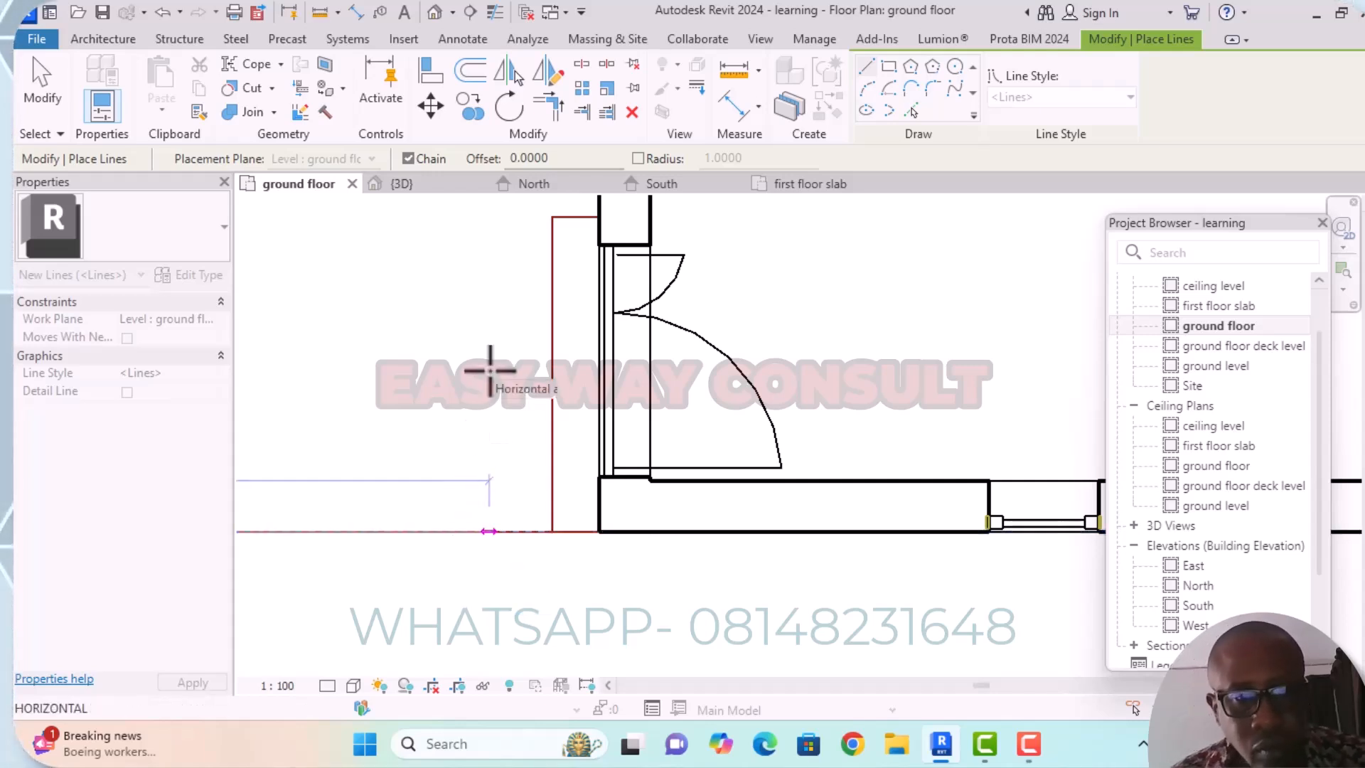
scroll(536, 463, "down", 2)
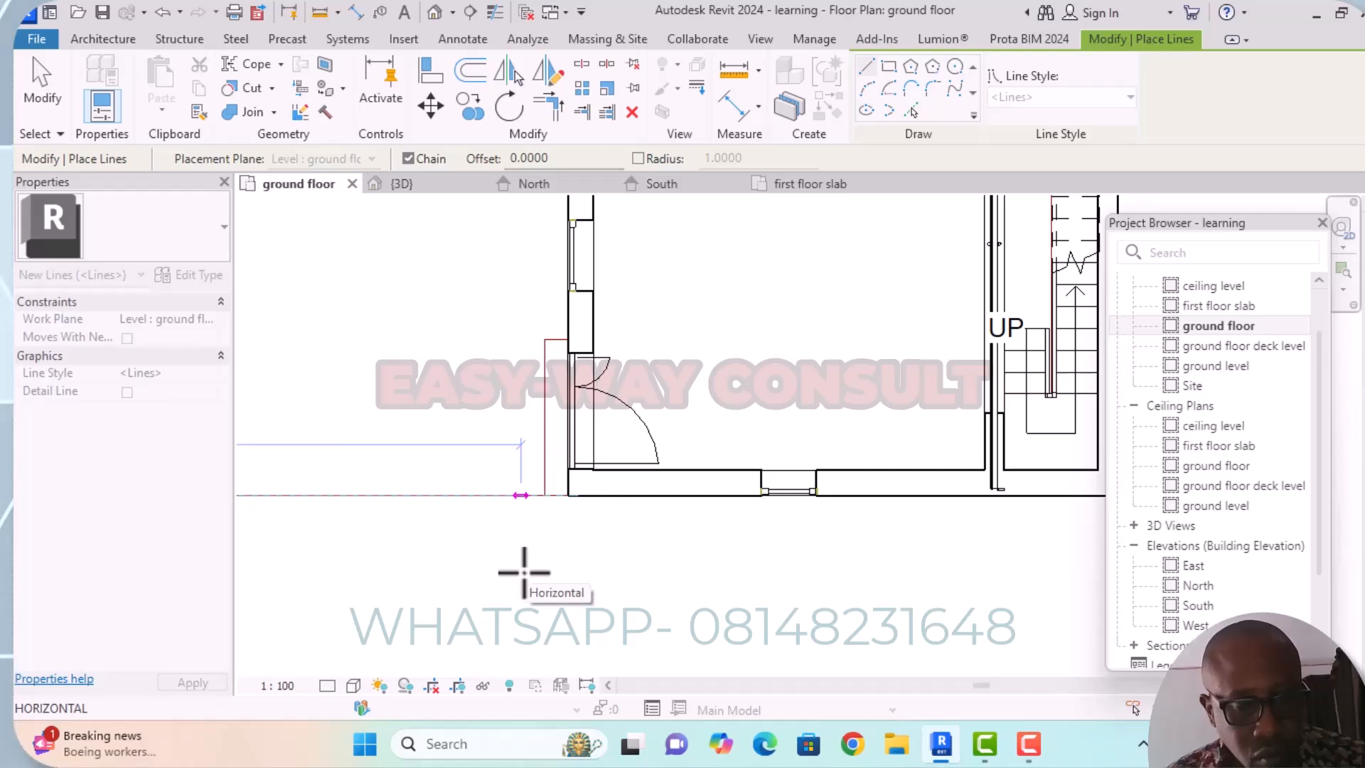
Delete the overlong horizontal model line extending outward from the outline's lower outer corner.
key("Escape")
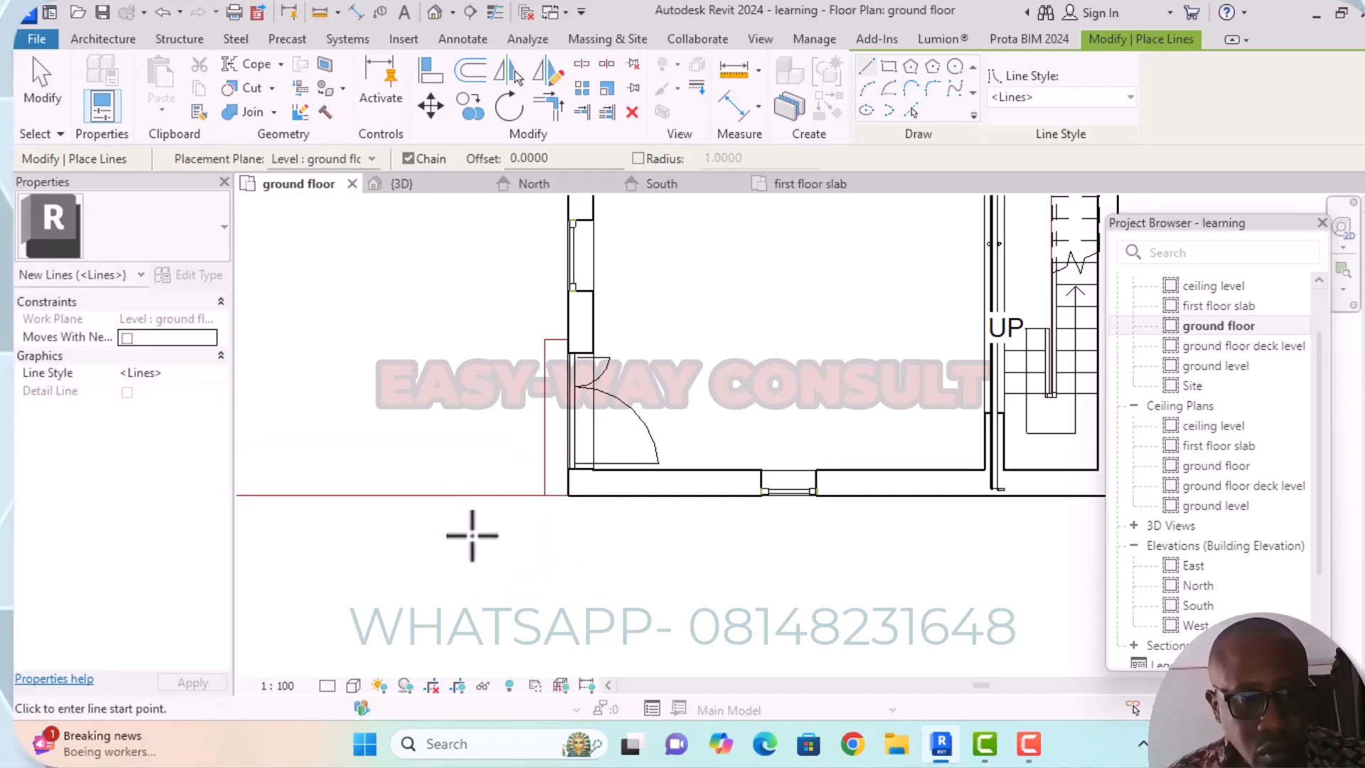
key("Escape")
left_click(481, 495)
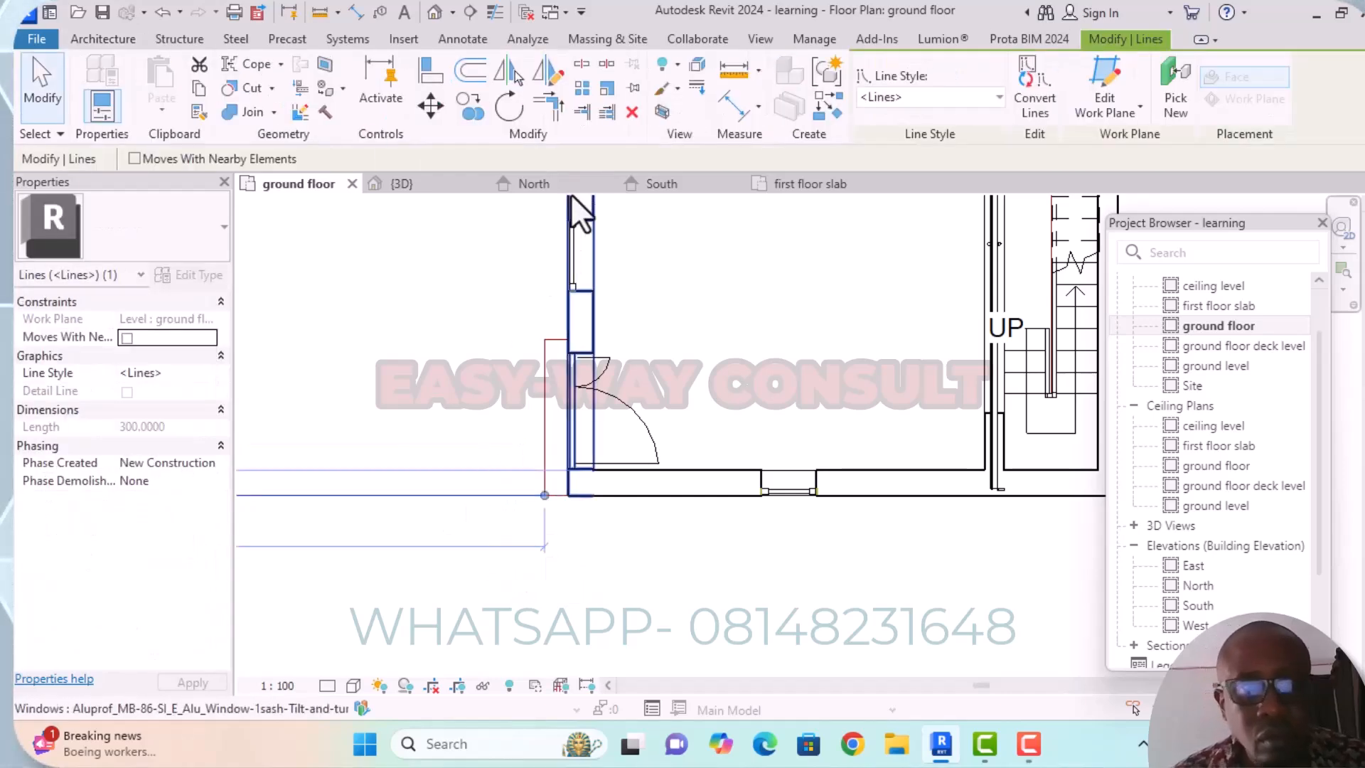
left_click(632, 112)
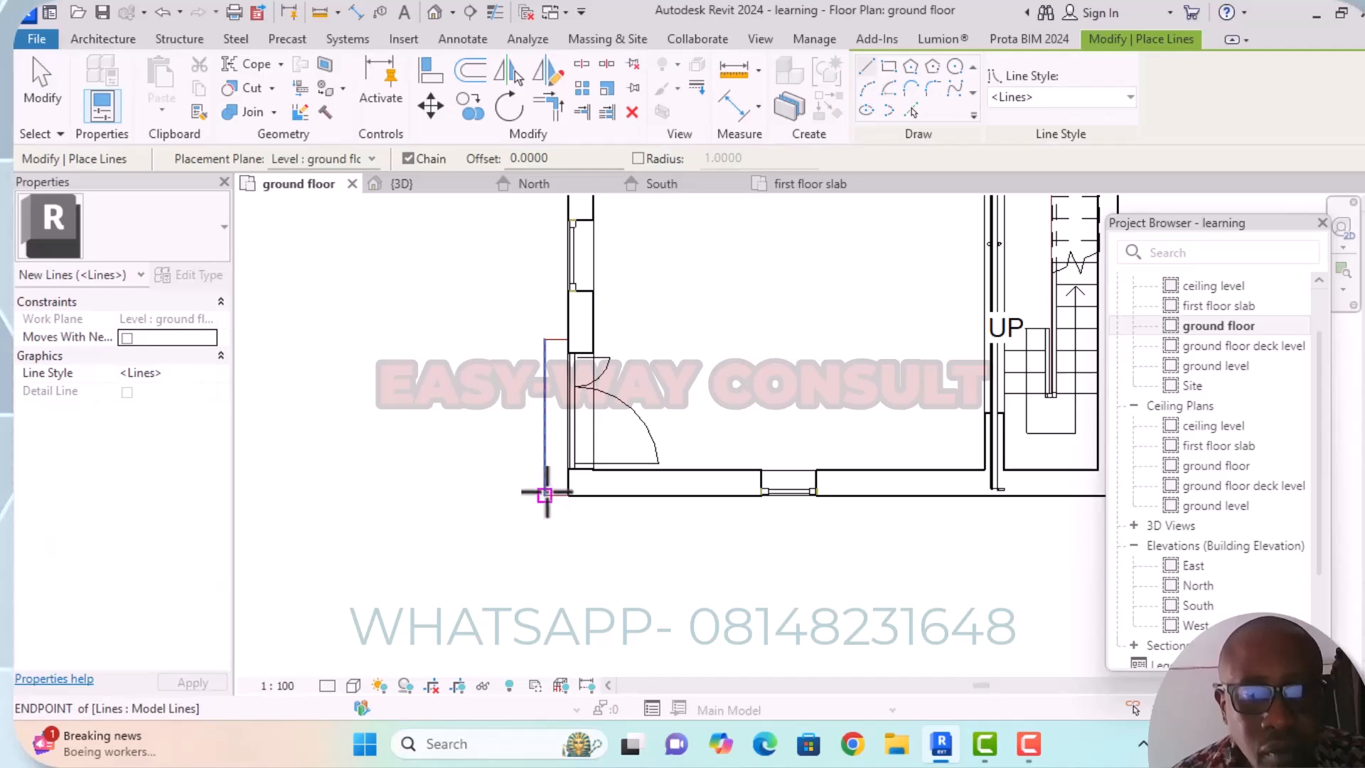
Add a second outline with model lines beside the first, 0.300 m wide and about 2 m long, ending at the first outline's upper outer corner.
scroll(544, 495, "up", 3)
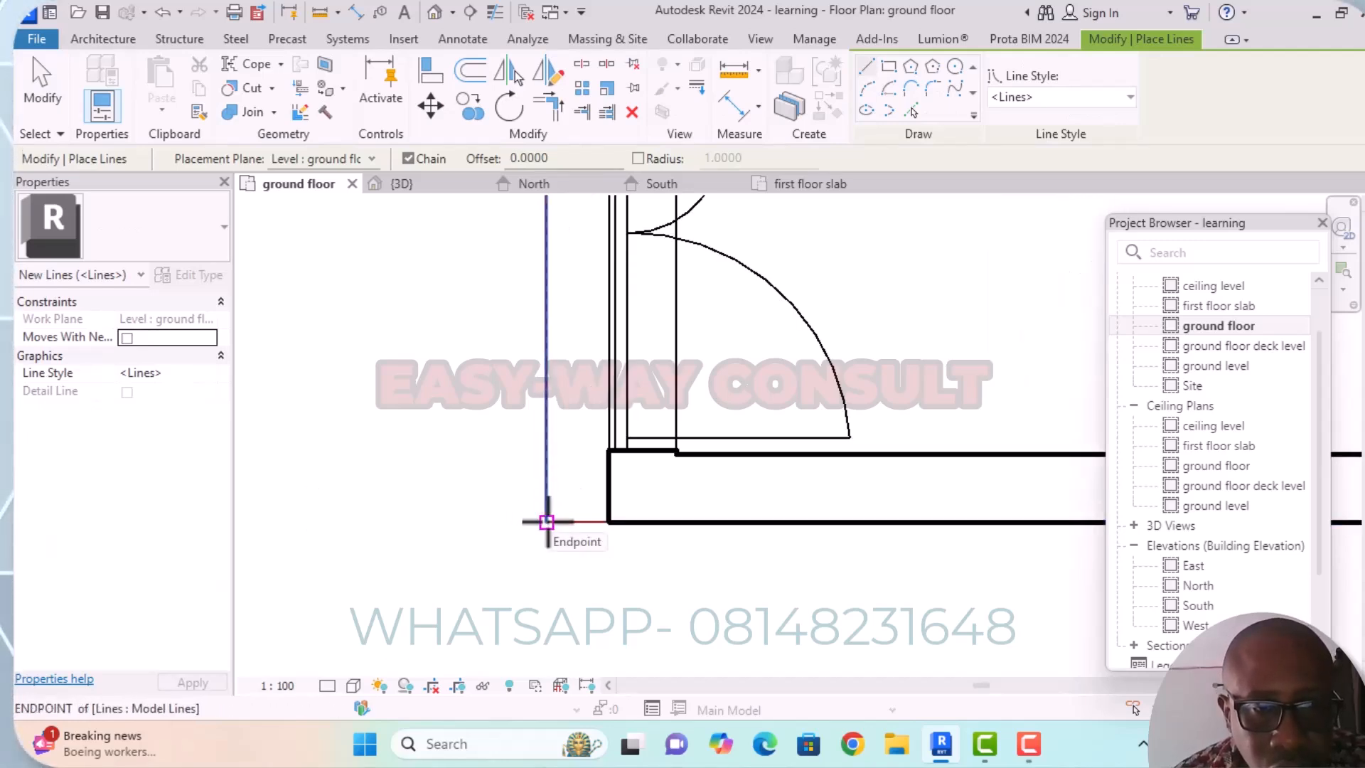
left_click(546, 521)
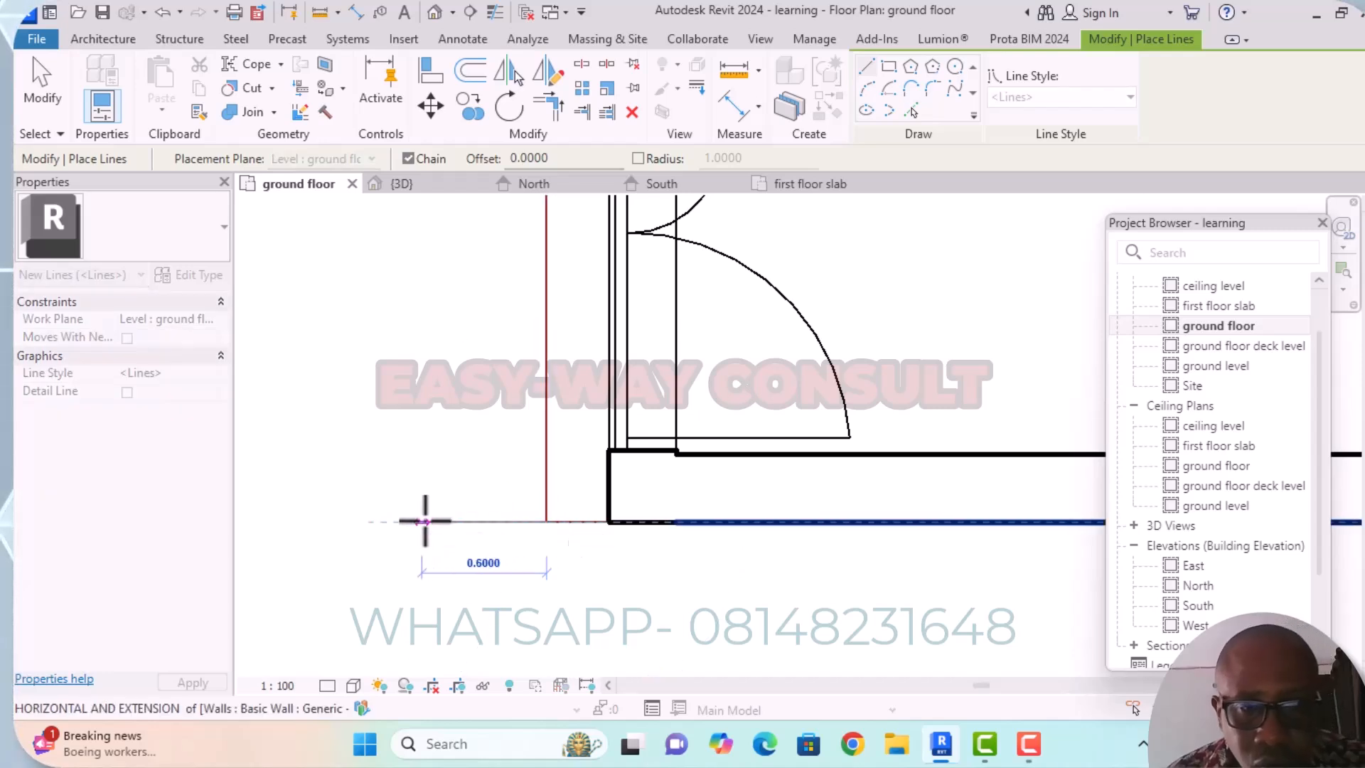
type("0")
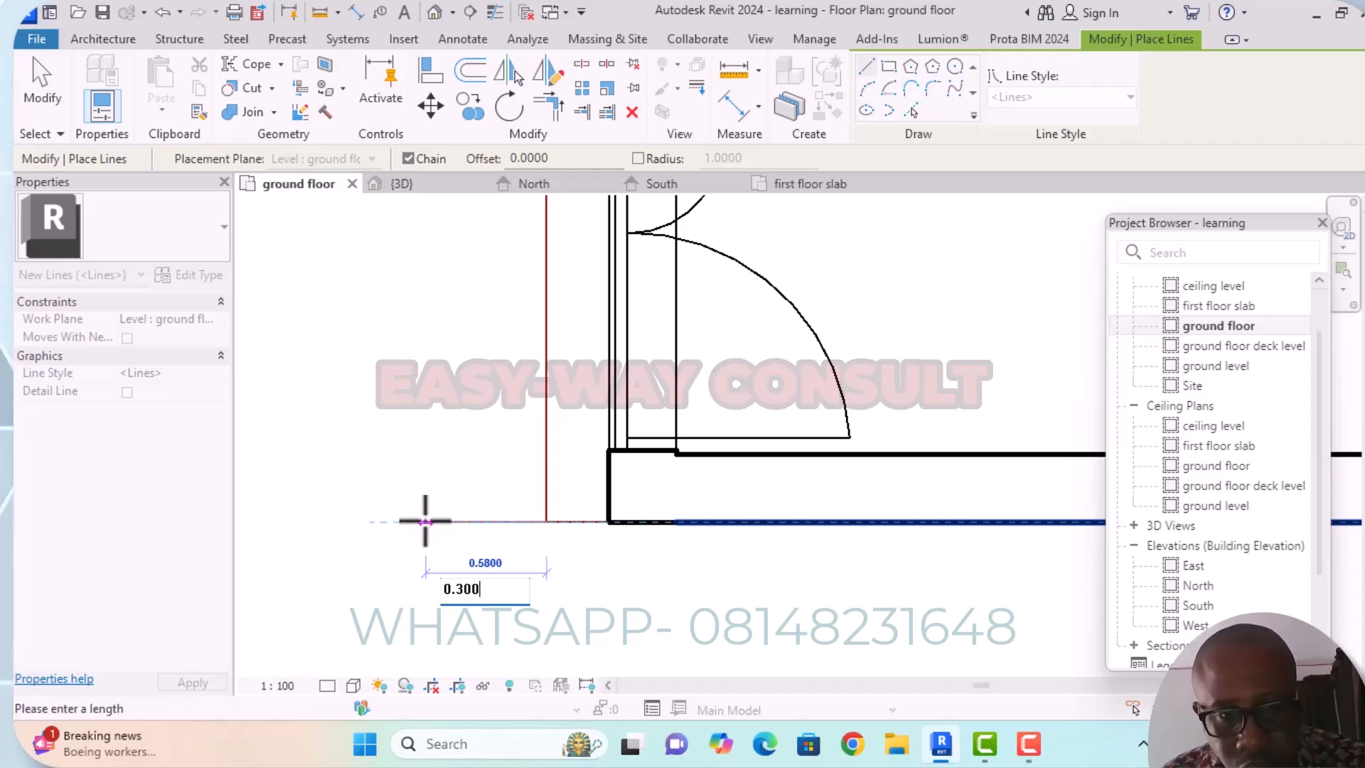
type(".300")
key("Return")
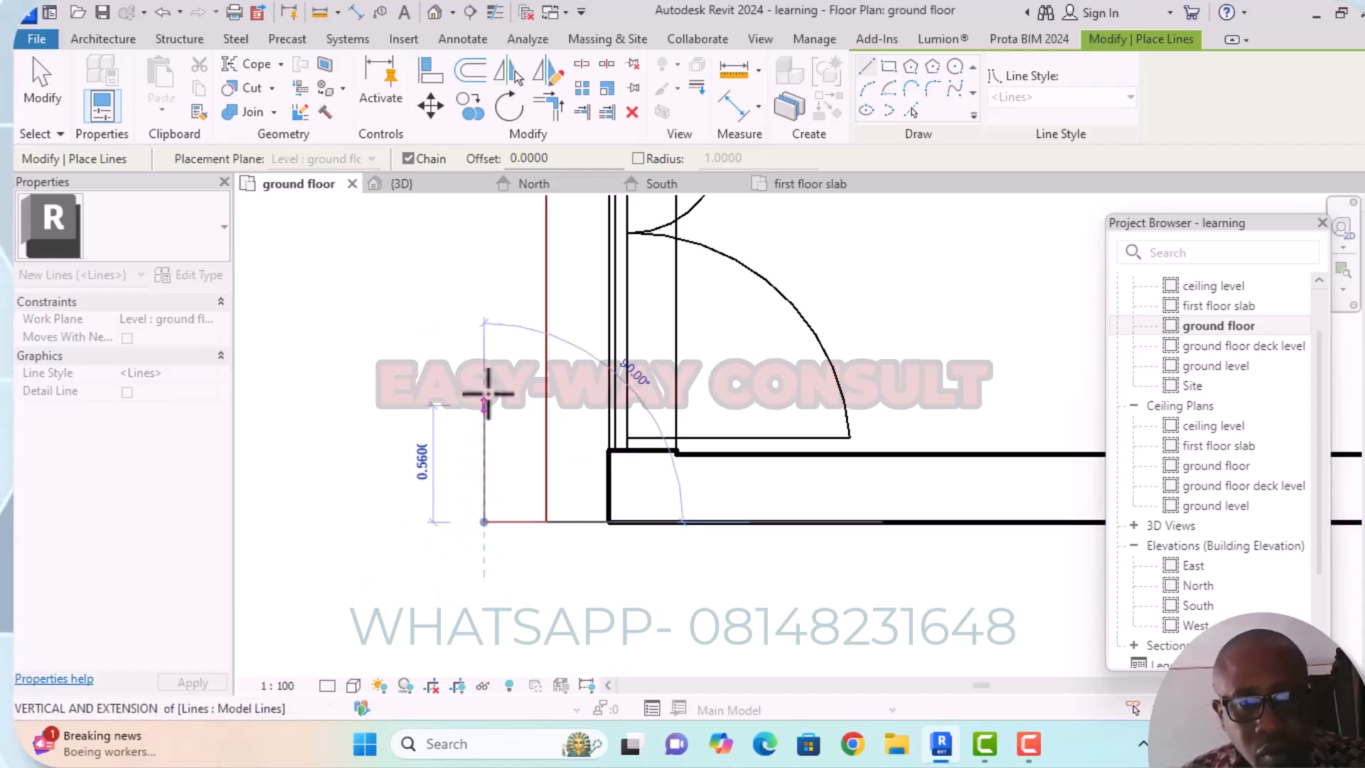
middle_click_drag(537, 424, 542, 585)
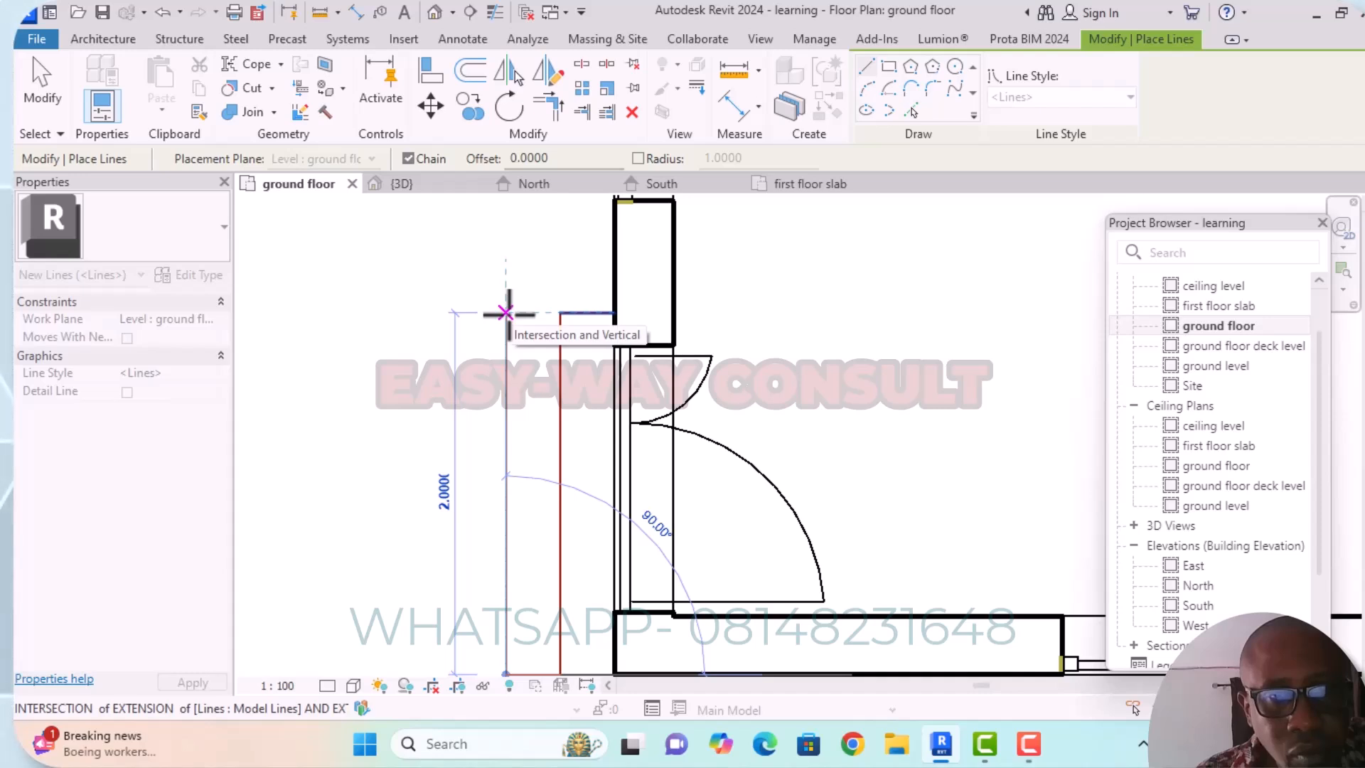
left_click(505, 312)
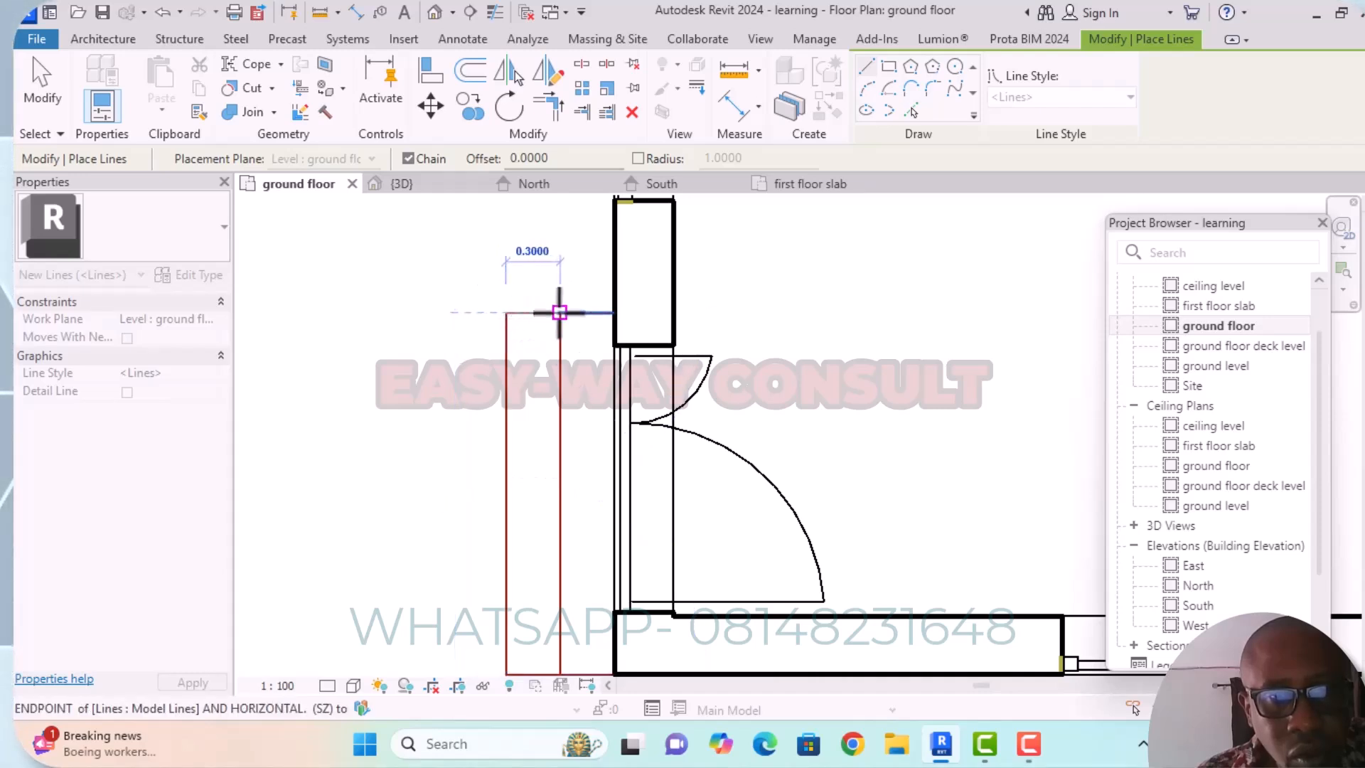
left_click(559, 313)
Start a third outline beside the second with a 0.300 m model line outward and a line about 2 m long parallel to the wall.
scroll(314, 478, "down", 2)
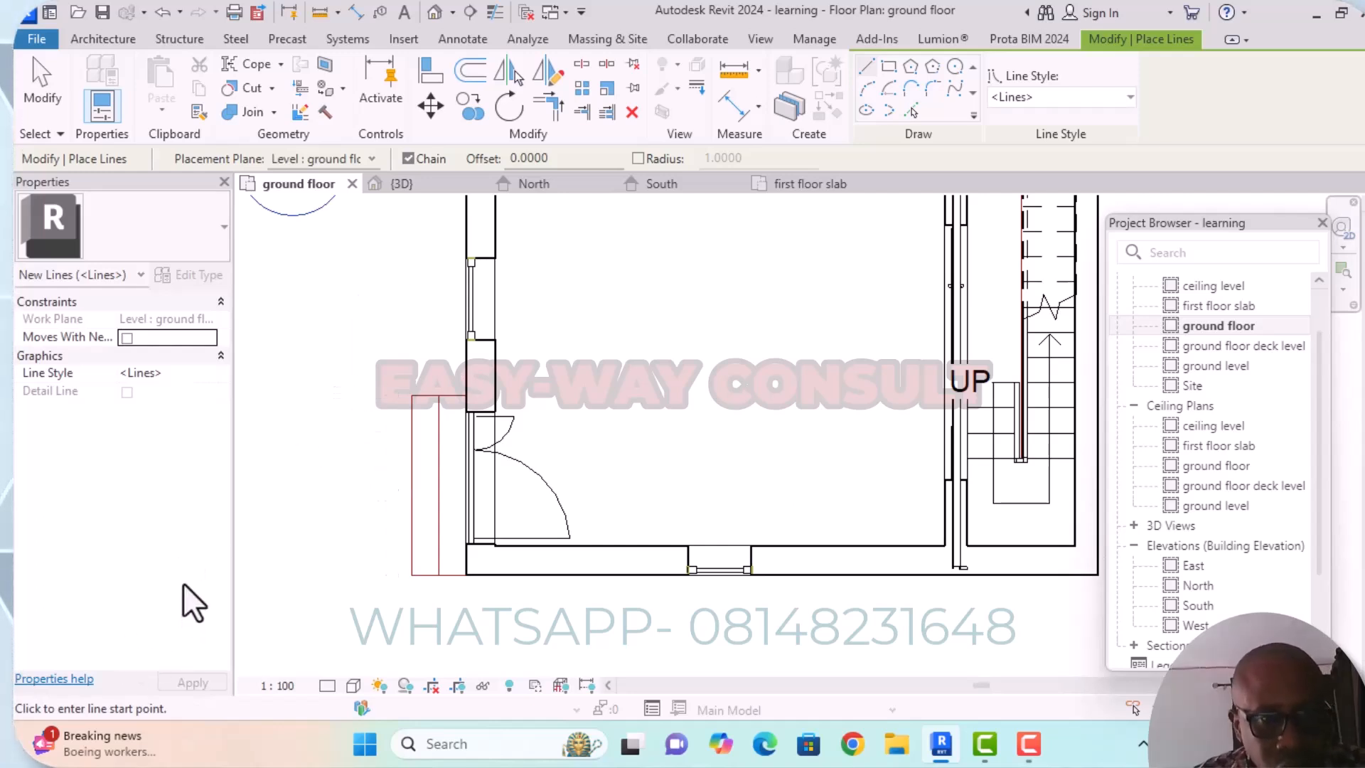
left_click(412, 574)
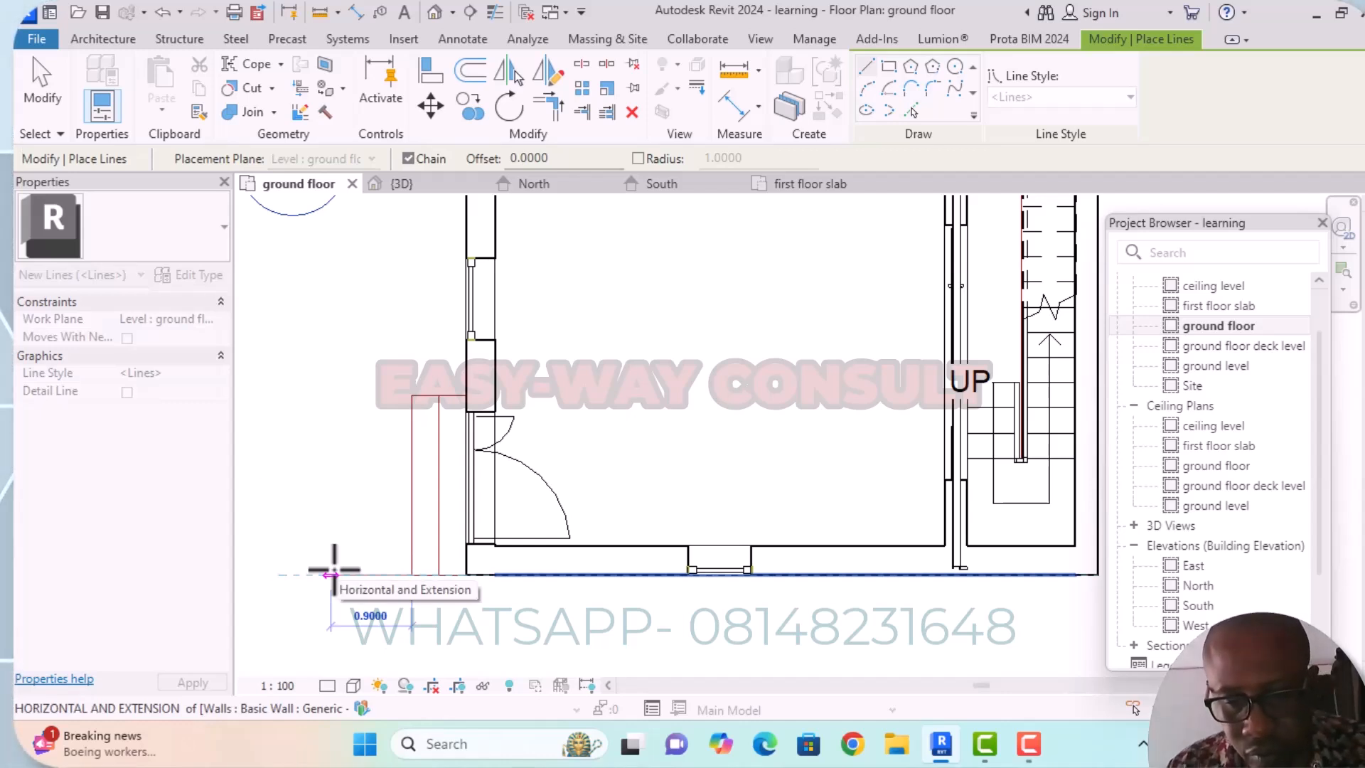
type("0.3")
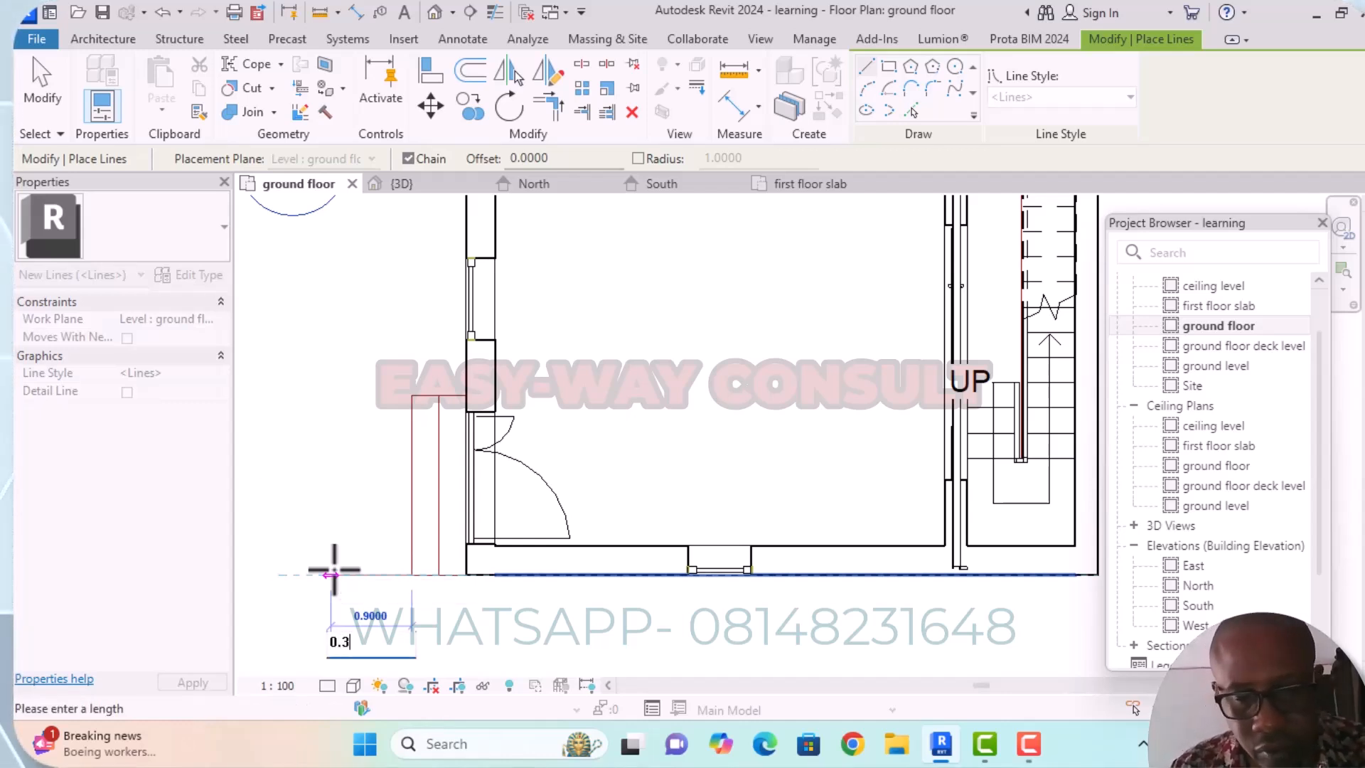
type("00")
key("Return")
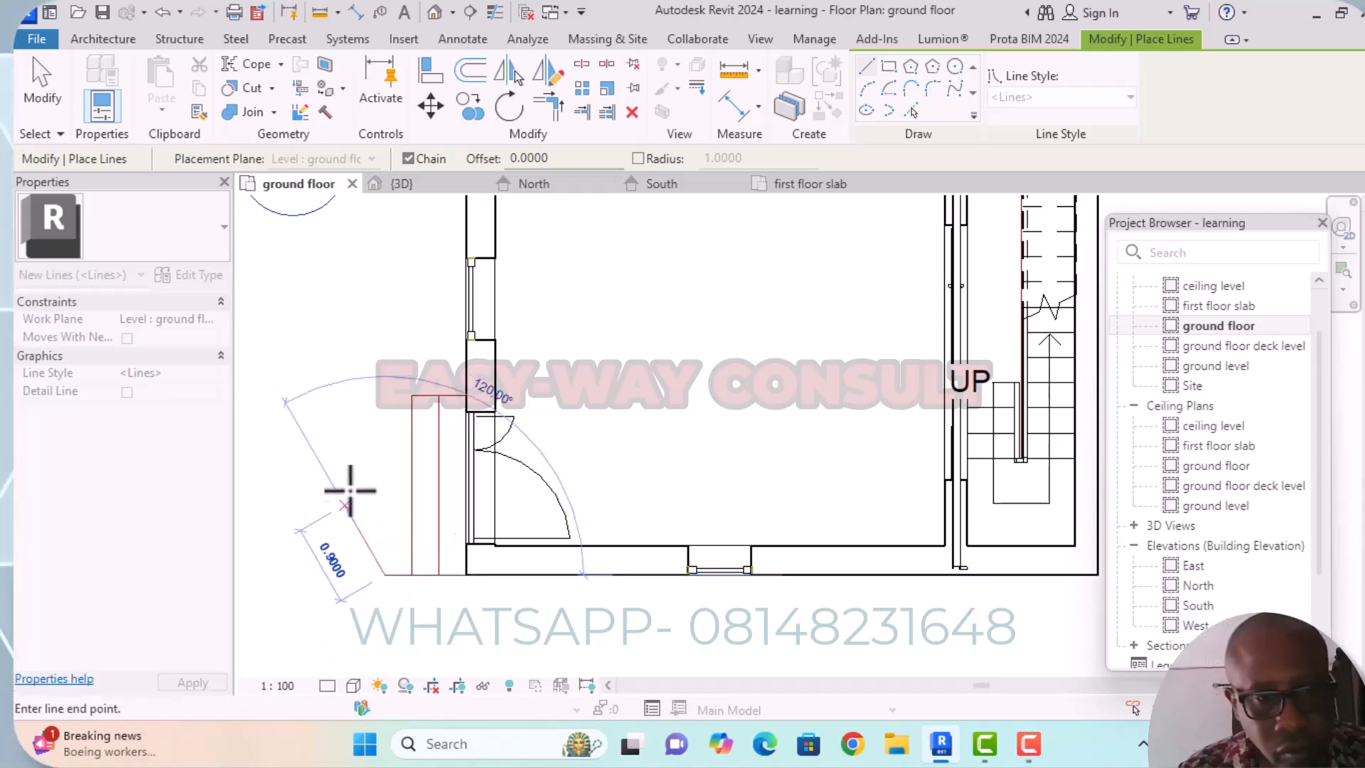
scroll(382, 394, "up", 3)
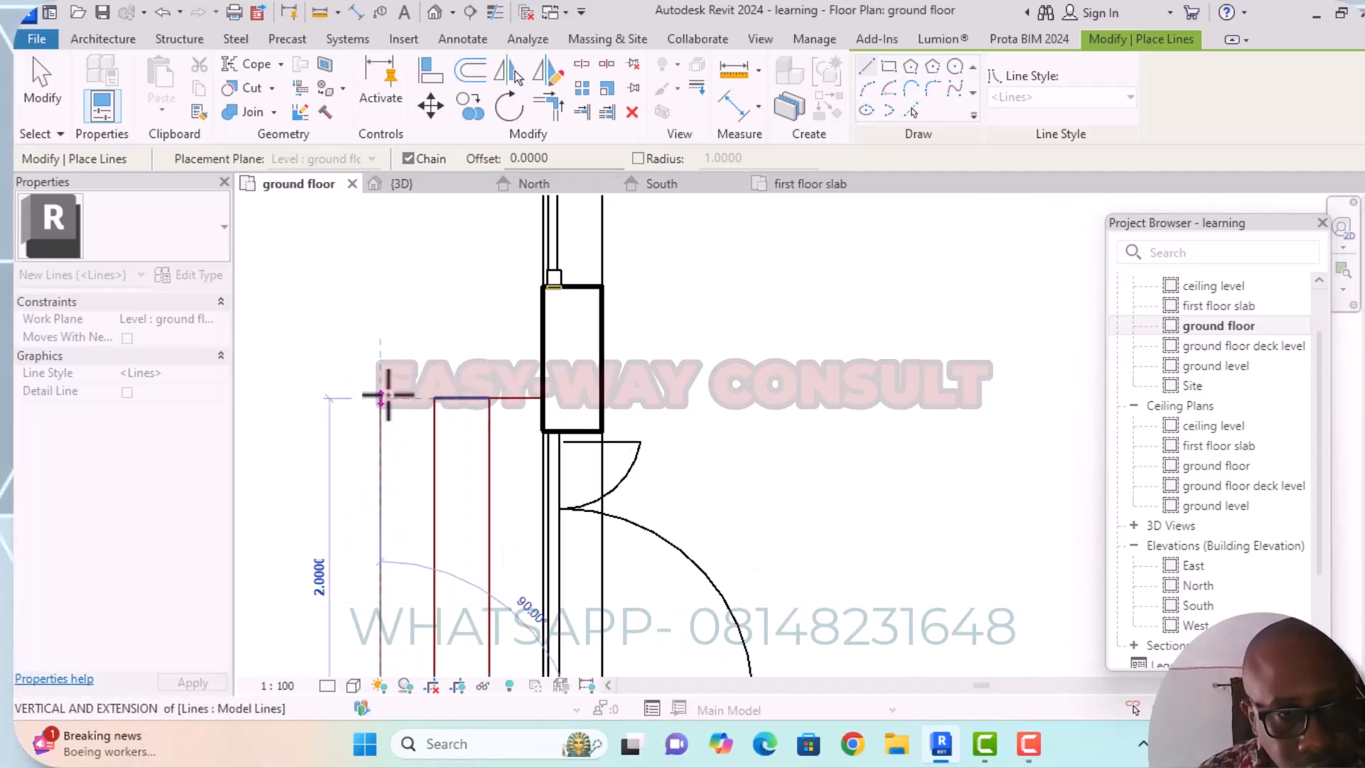
left_click(382, 398)
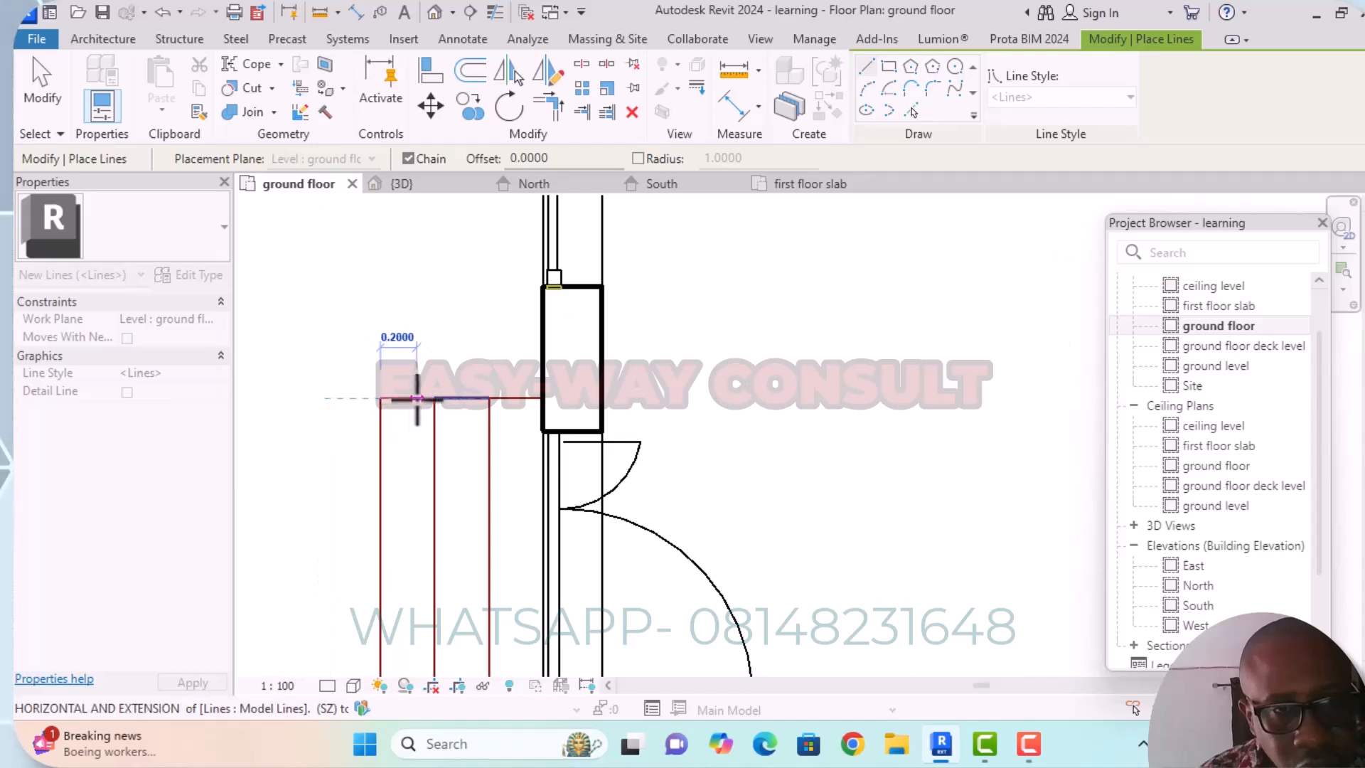
key("Escape")
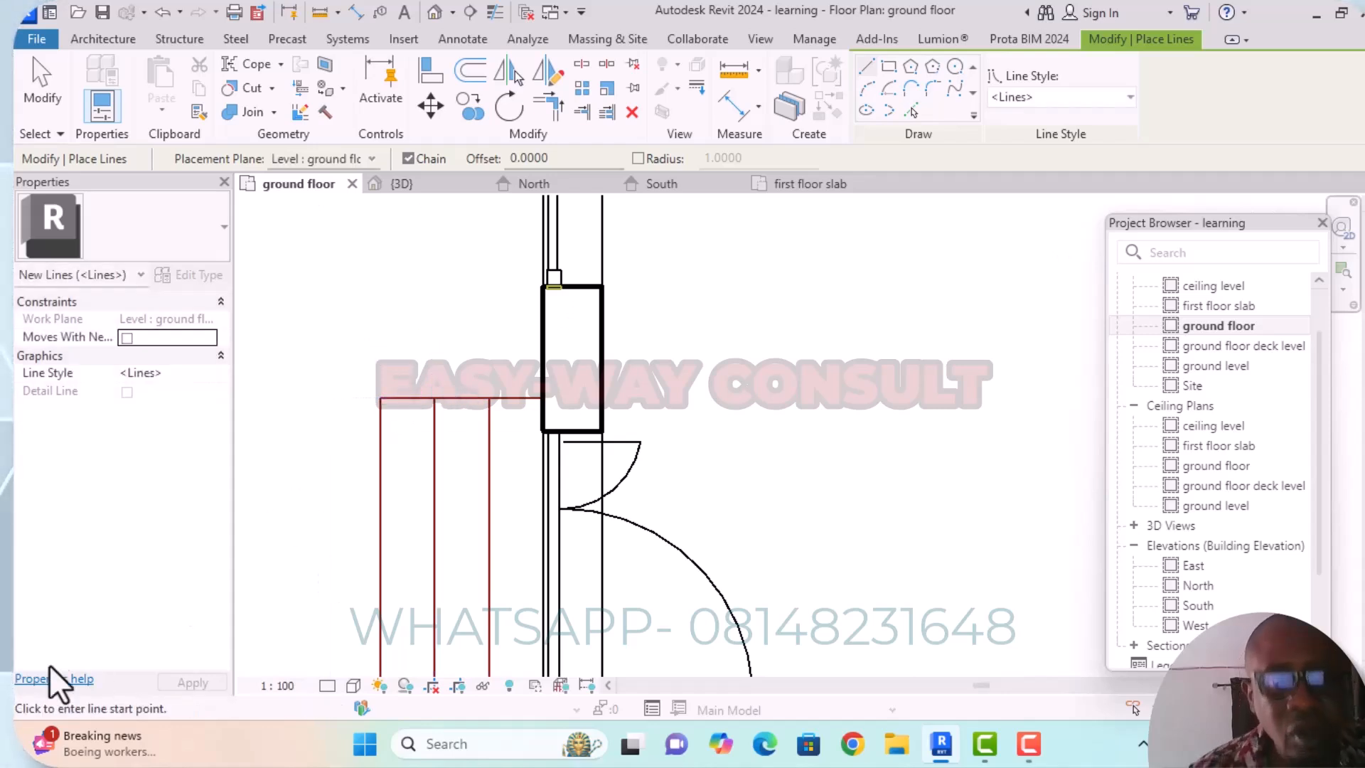
scroll(314, 389, "down", 3)
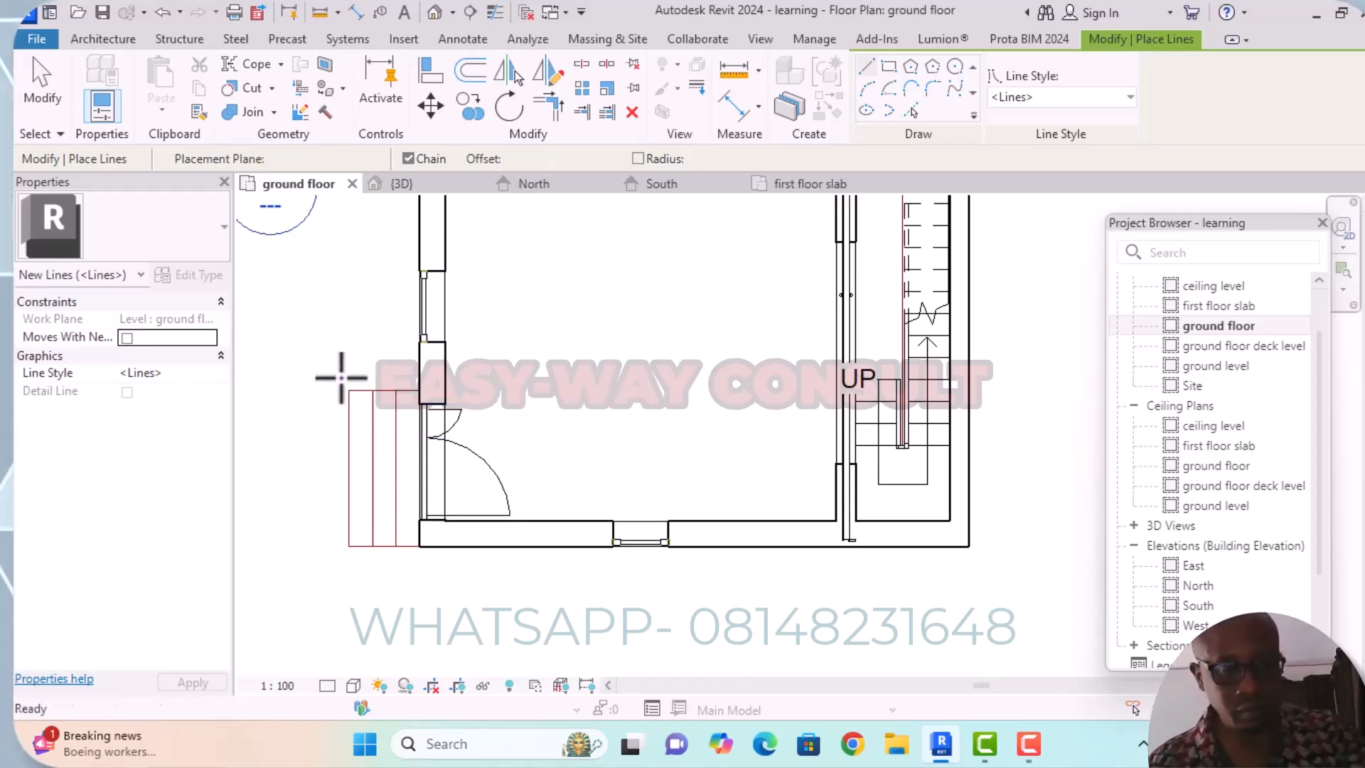
key("Escape")
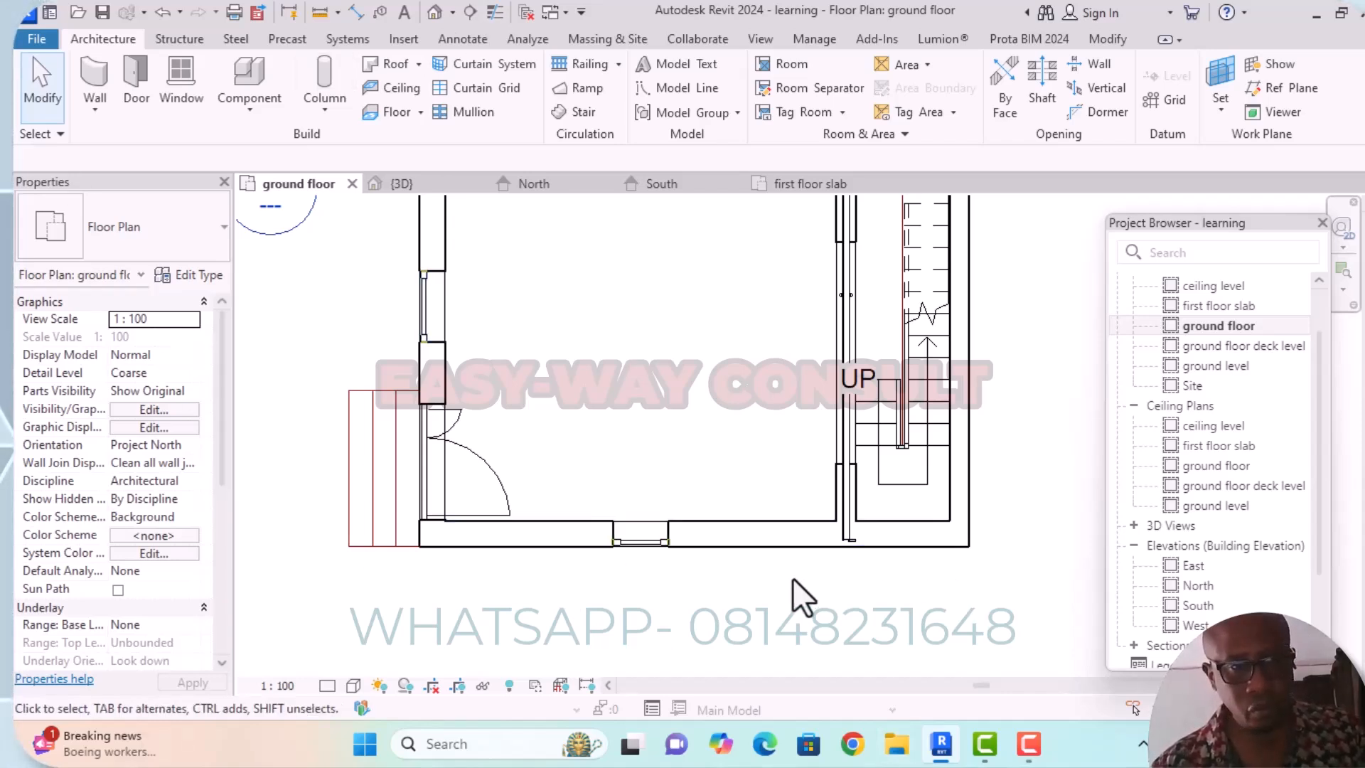
Open the North elevation and examine the ground floor and ground level lines at the door's base.
double_click(1205, 584)
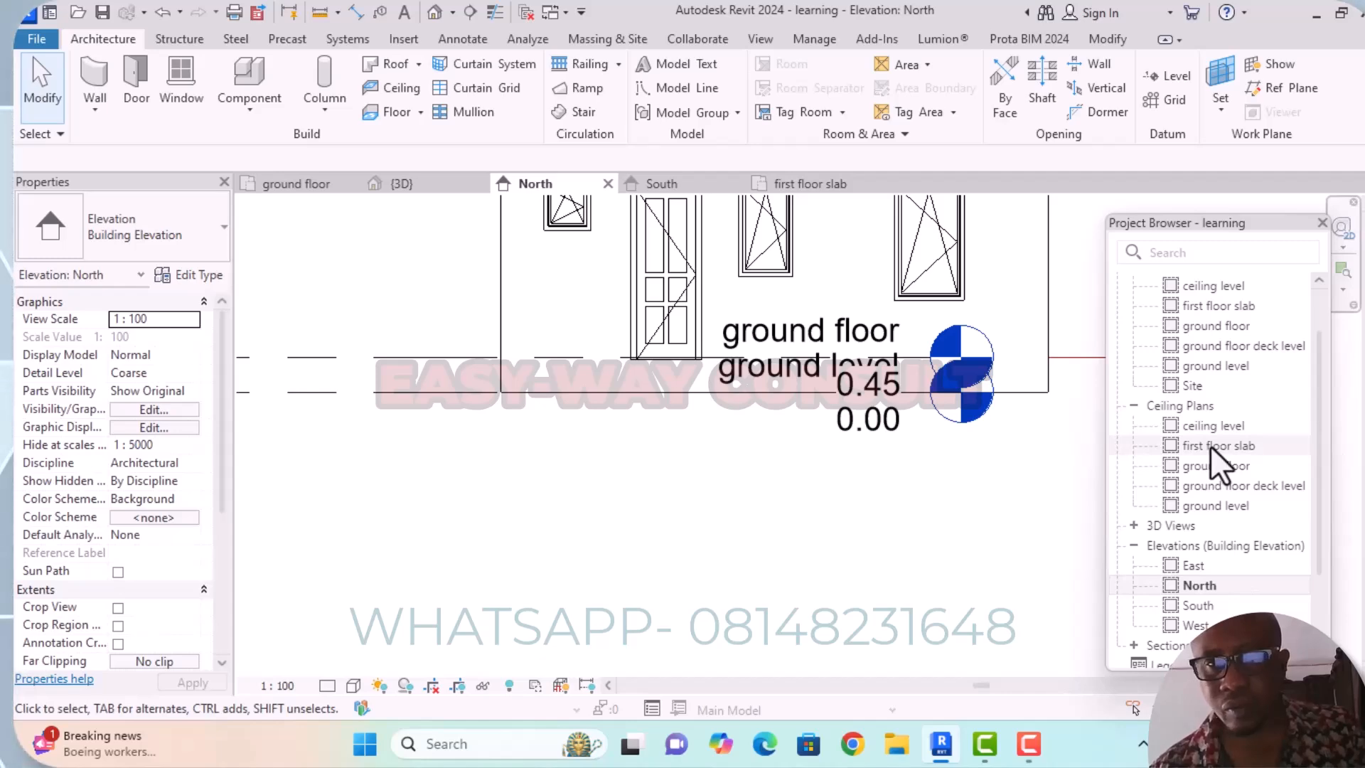
scroll(1045, 447, "down", 3)
mouse_move(1045, 448)
middle_mouse_down()
mouse_move(795, 462)
mouse_move(1039, 436)
middle_mouse_up()
scroll(1039, 436, "up", 1)
scroll(1039, 437, "down", 2)
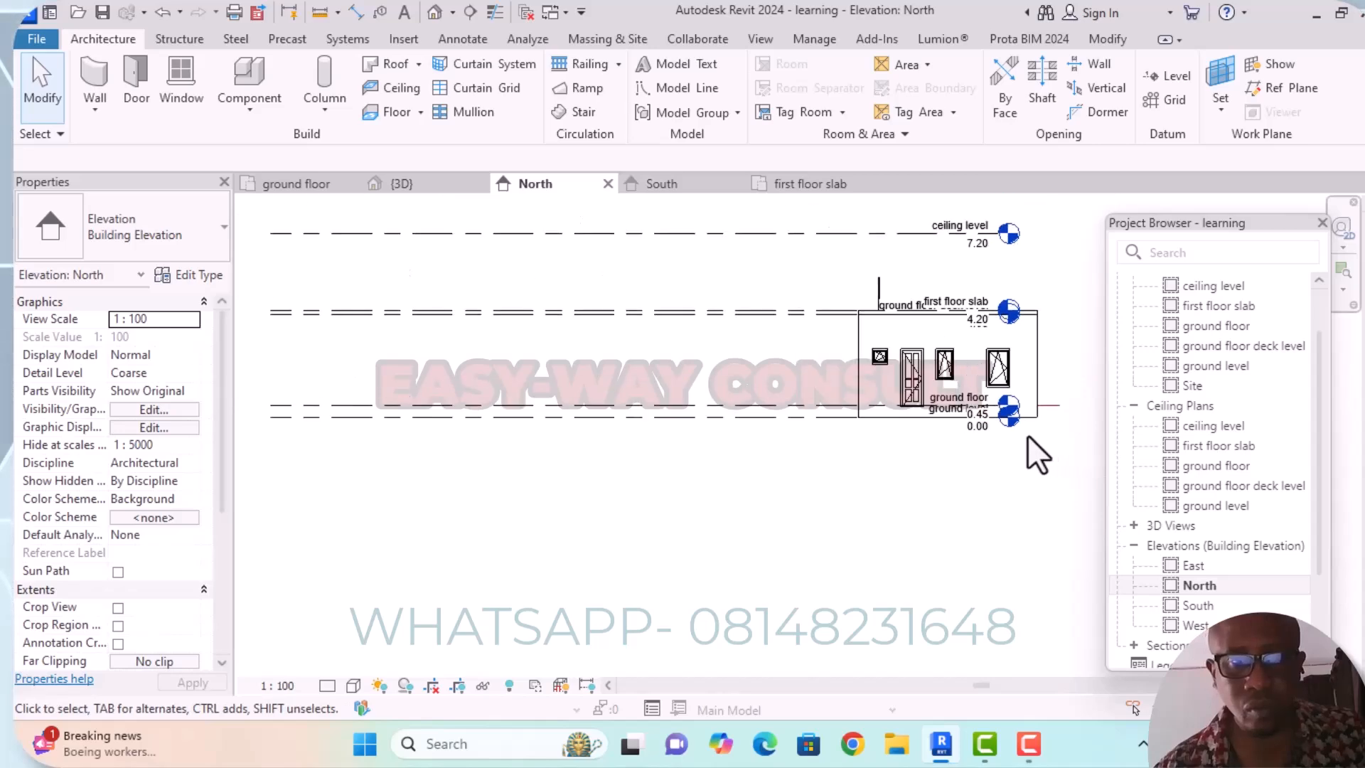
Inspect the levels at the door's base up close, and reopen the ground floor plan view.
scroll(764, 434, "down", 1)
scroll(833, 424, "up", 1)
scroll(901, 419, "up", 6)
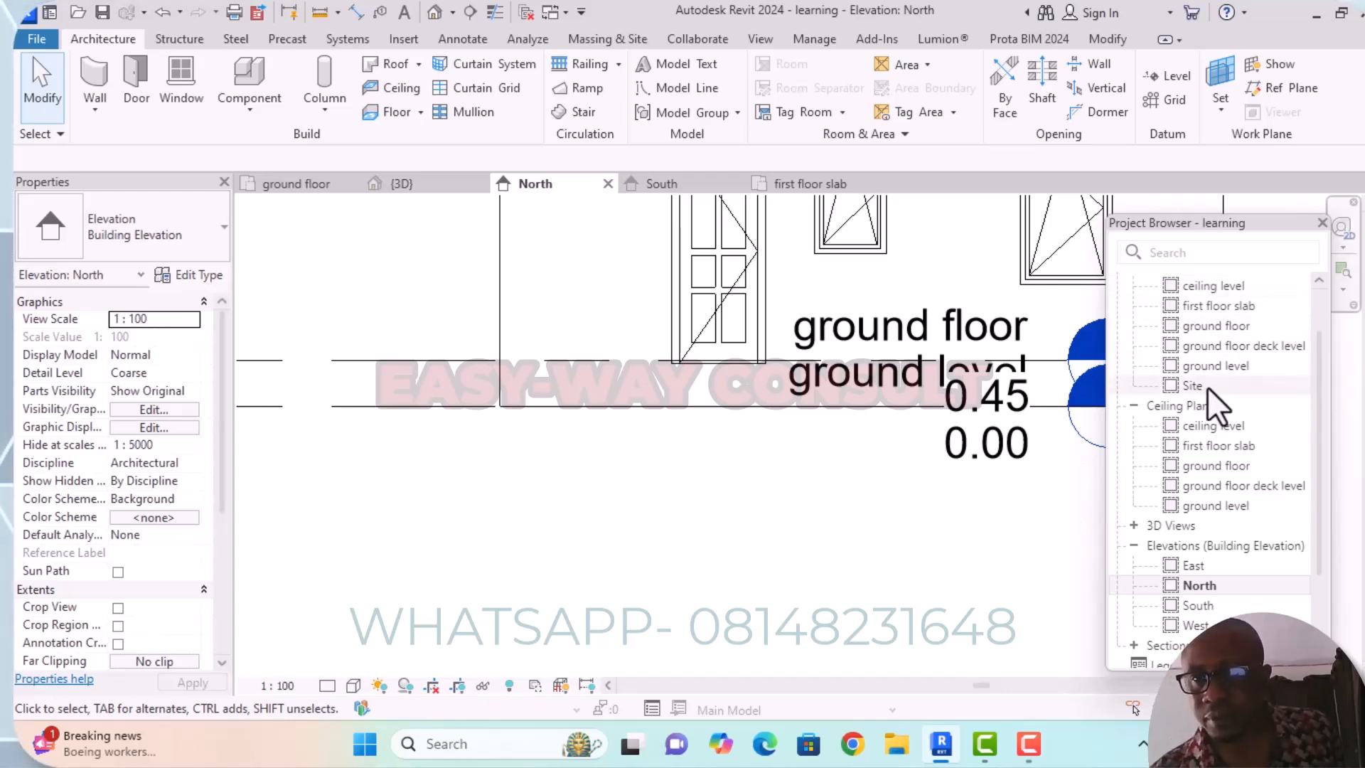
left_click(1200, 327)
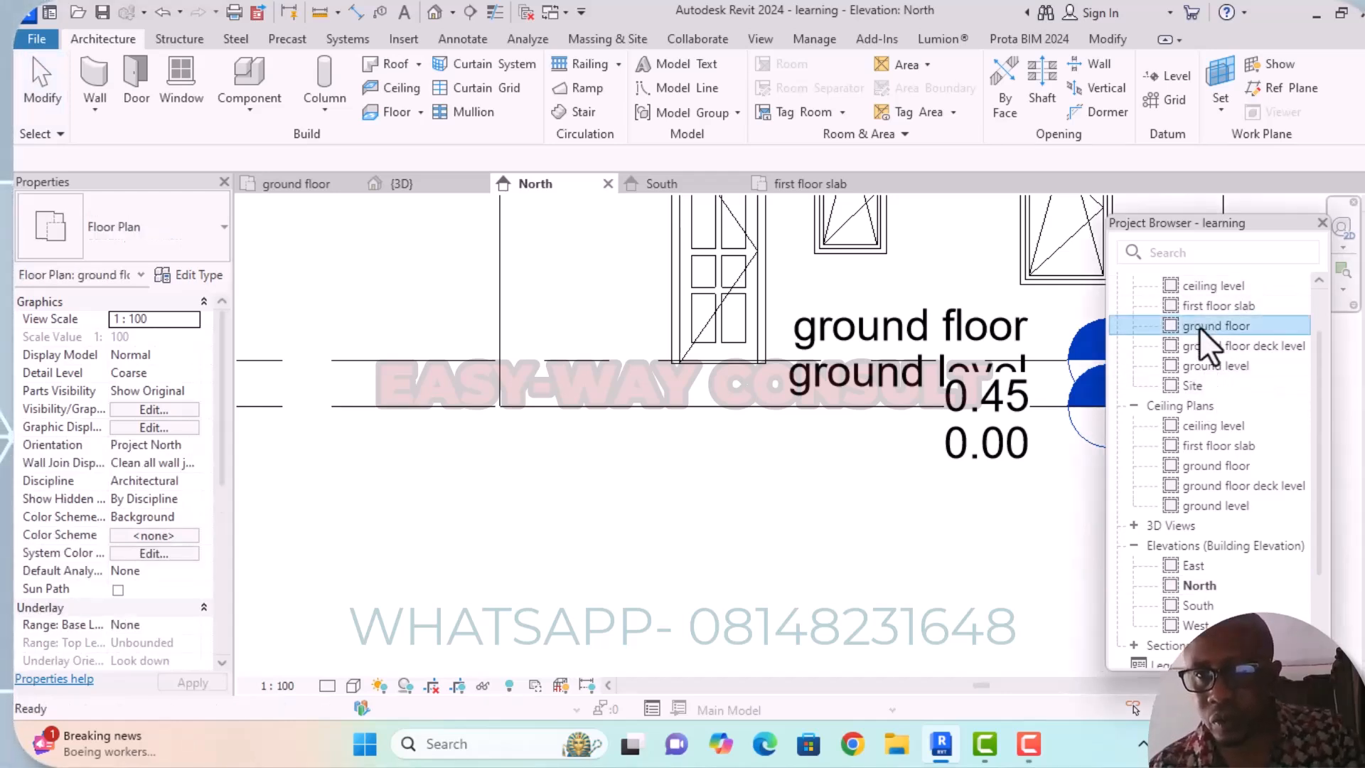
double_click(1200, 327)
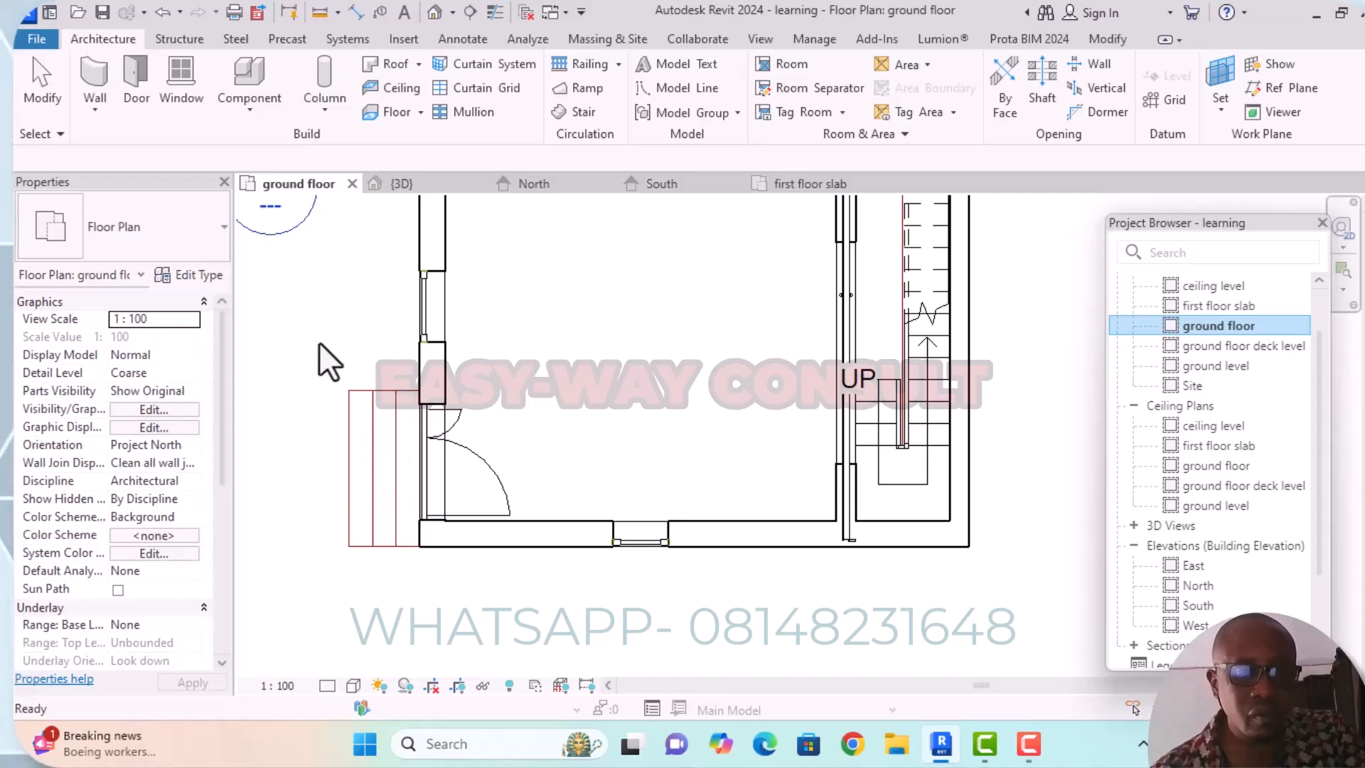
left_click(195, 278)
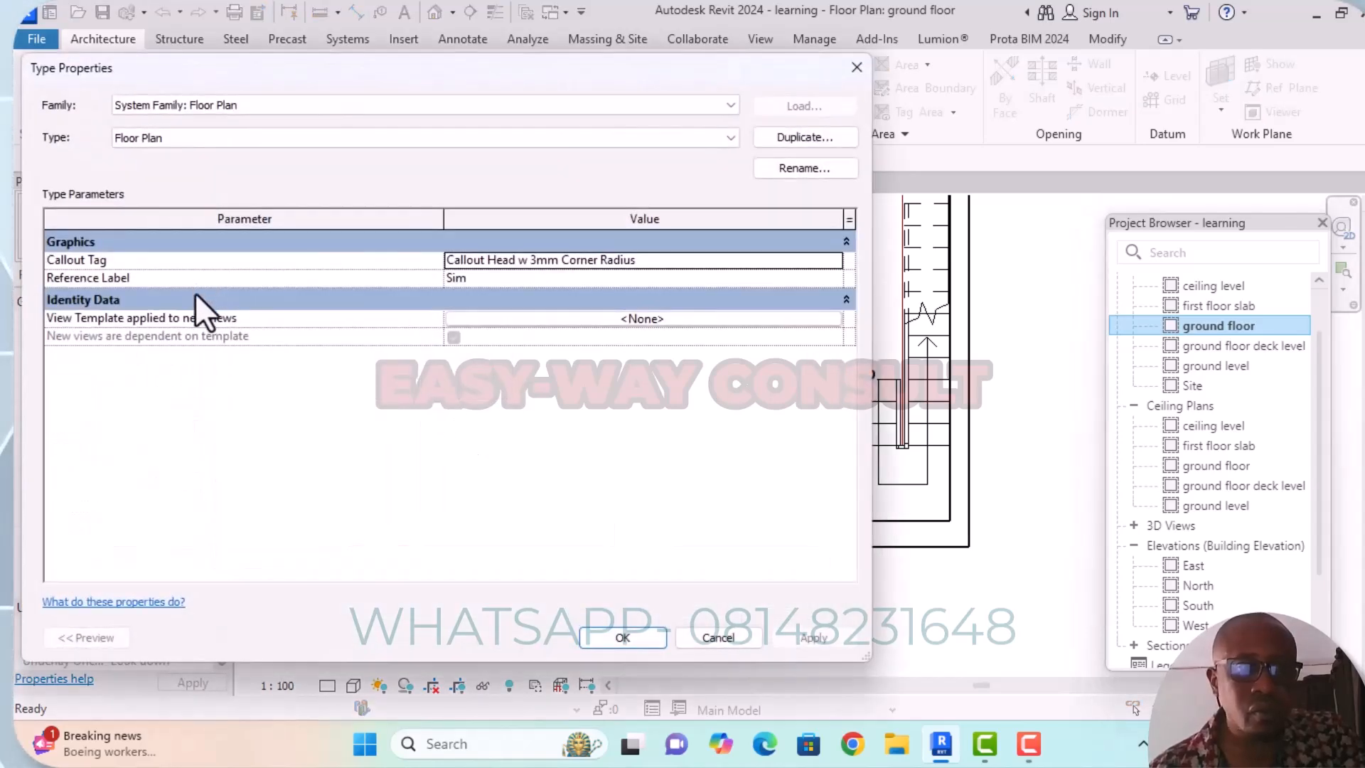
left_click(862, 73)
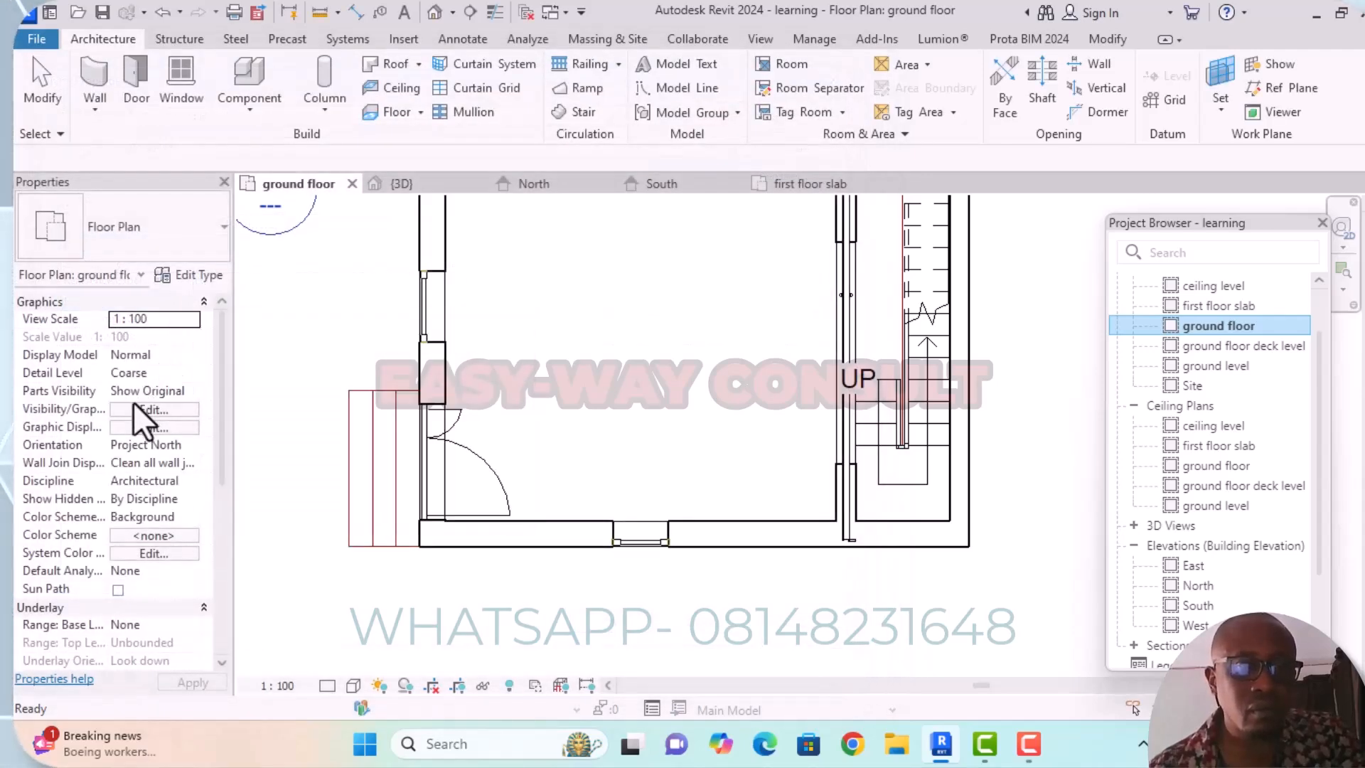
left_click(216, 232)
left_click(216, 232)
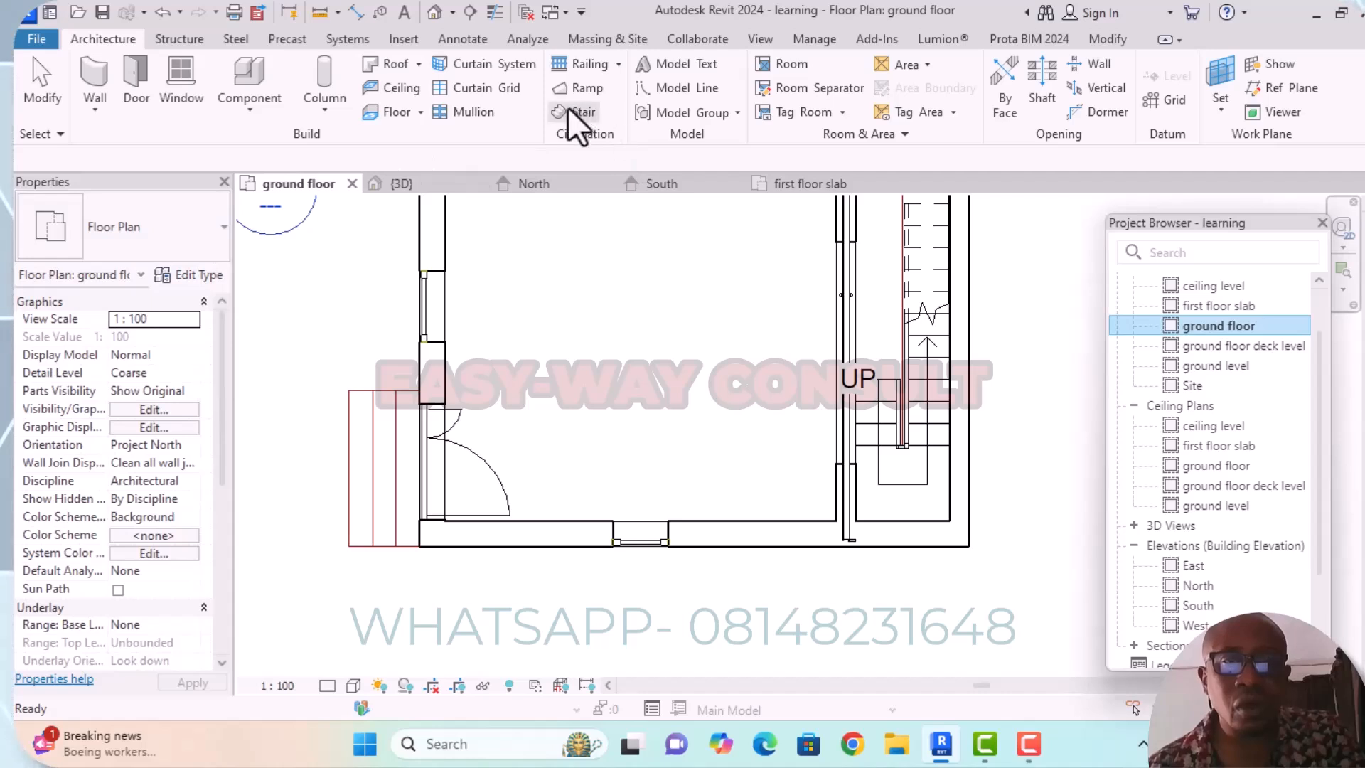
Start a floor and duplicate the Generic 300mm floor type as "first step" for it.
left_click(407, 117)
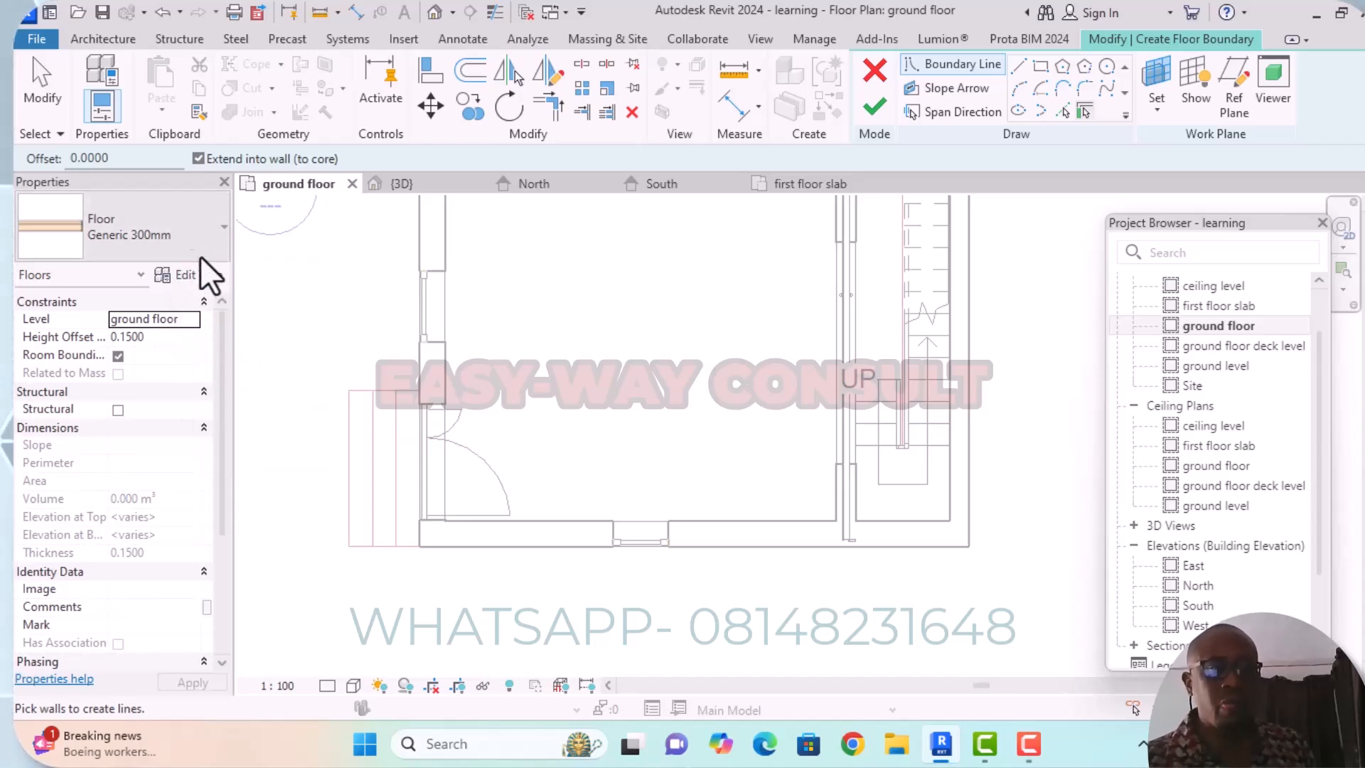
left_click(201, 277)
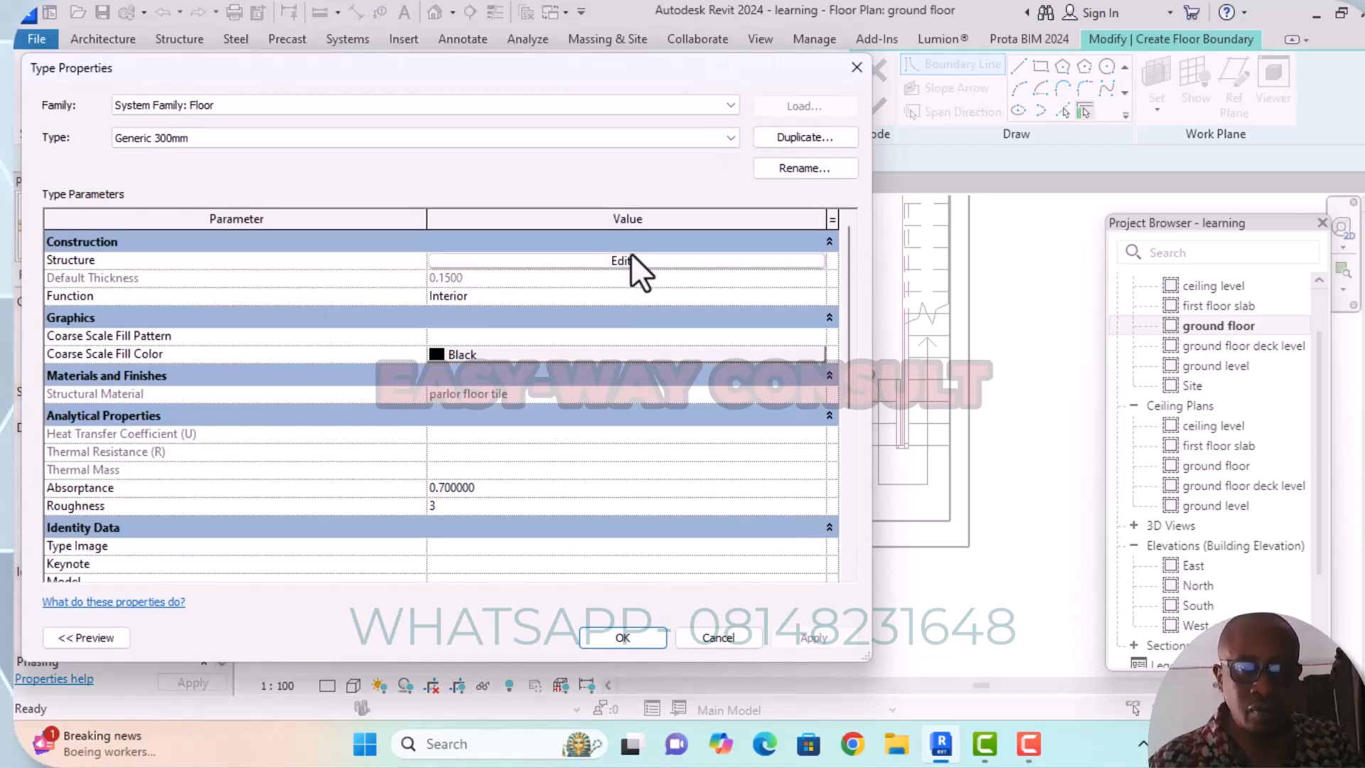
left_click(786, 135)
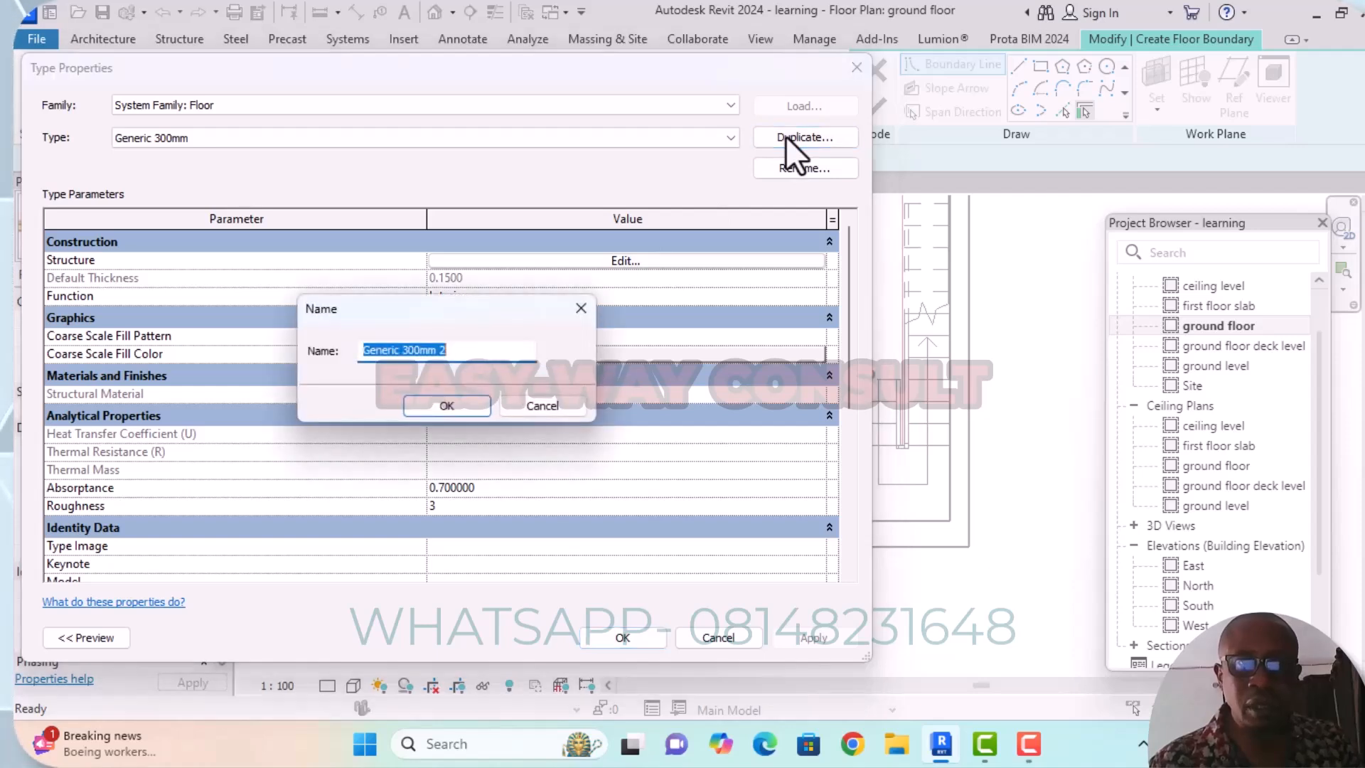
left_click(398, 348)
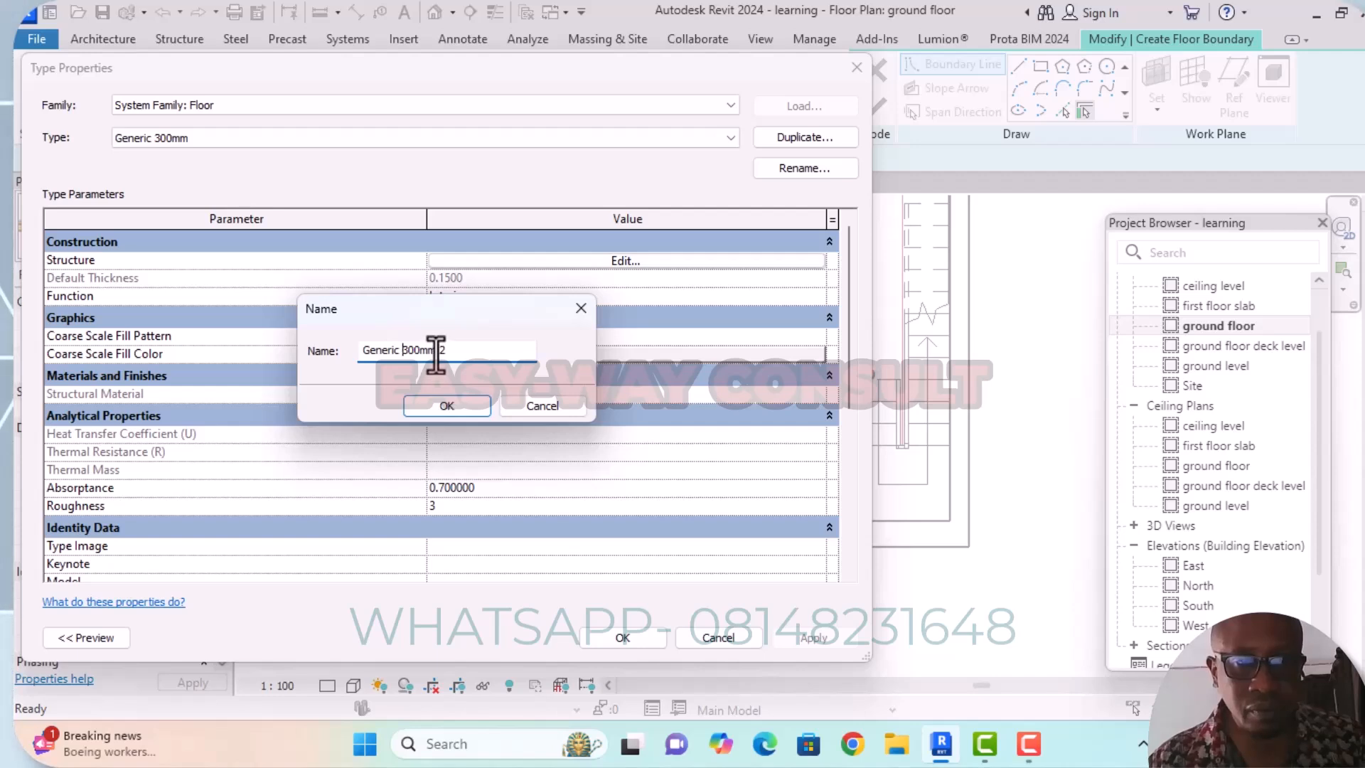
key("BackSpace")
key("BackSpace")
key("BackSpace")
key("BackSpace")
key("BackSpace")
key("BackSpace")
key("BackSpace")
key("BackSpace")
key("BackSpace")
key("BackSpace")
key("BackSpace")
key("BackSpace")
key("BackSpace")
key("BackSpace")
key("BackSpace")
type("first step")
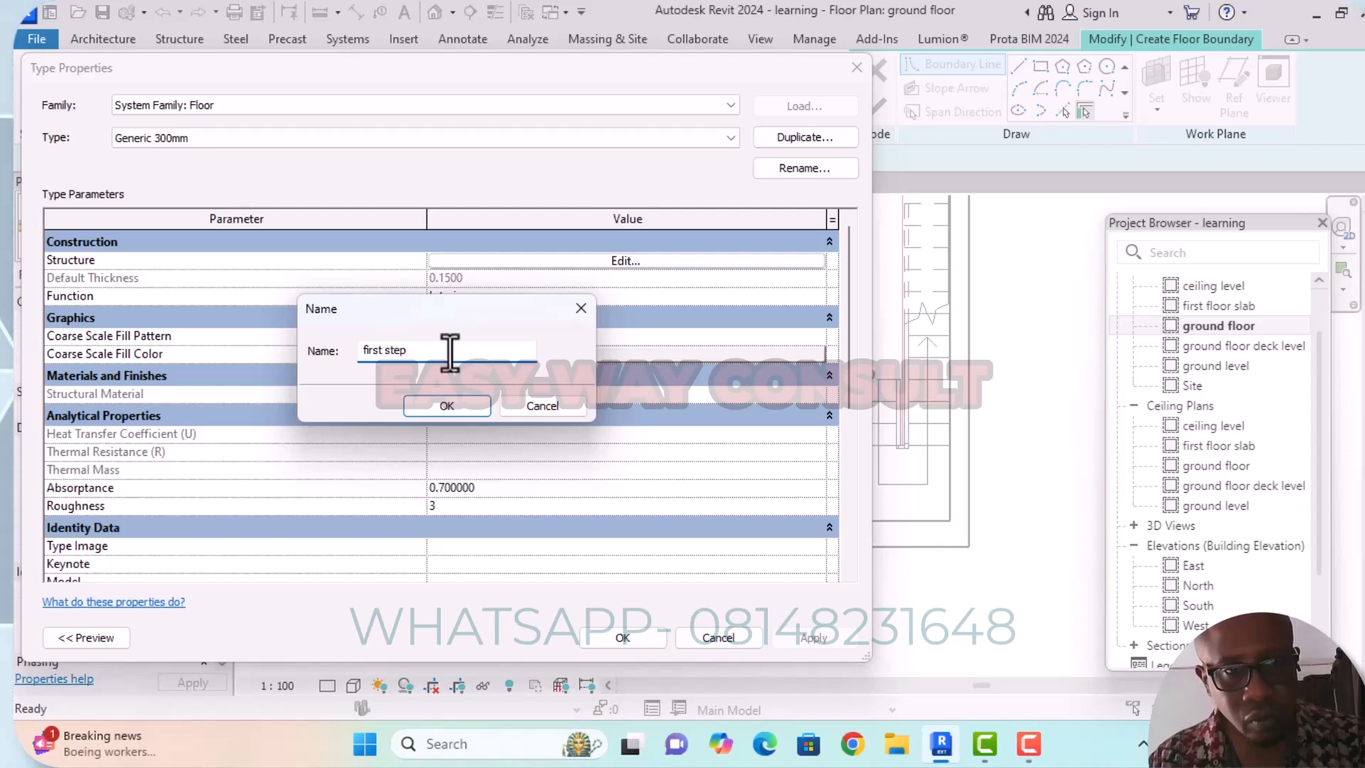
left_click(462, 406)
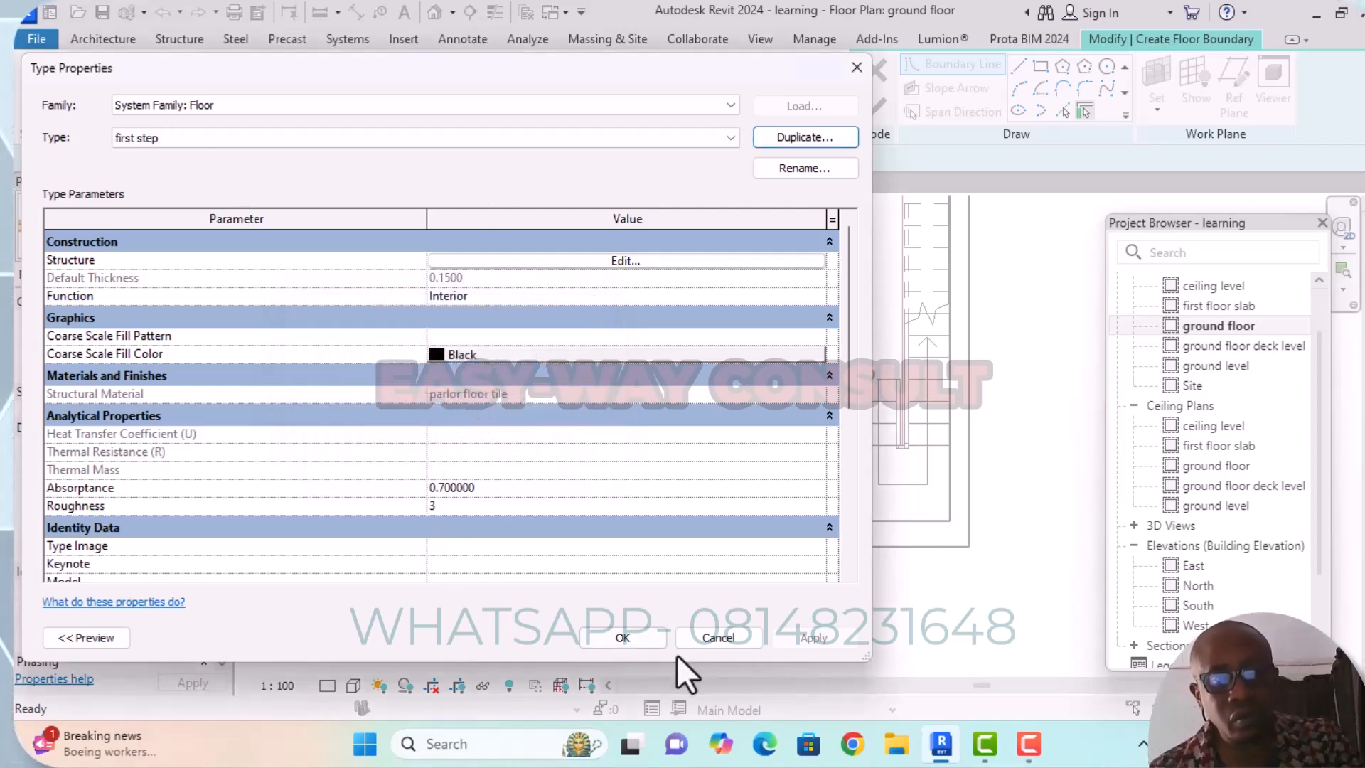
left_click_drag(609, 63, 405, 75)
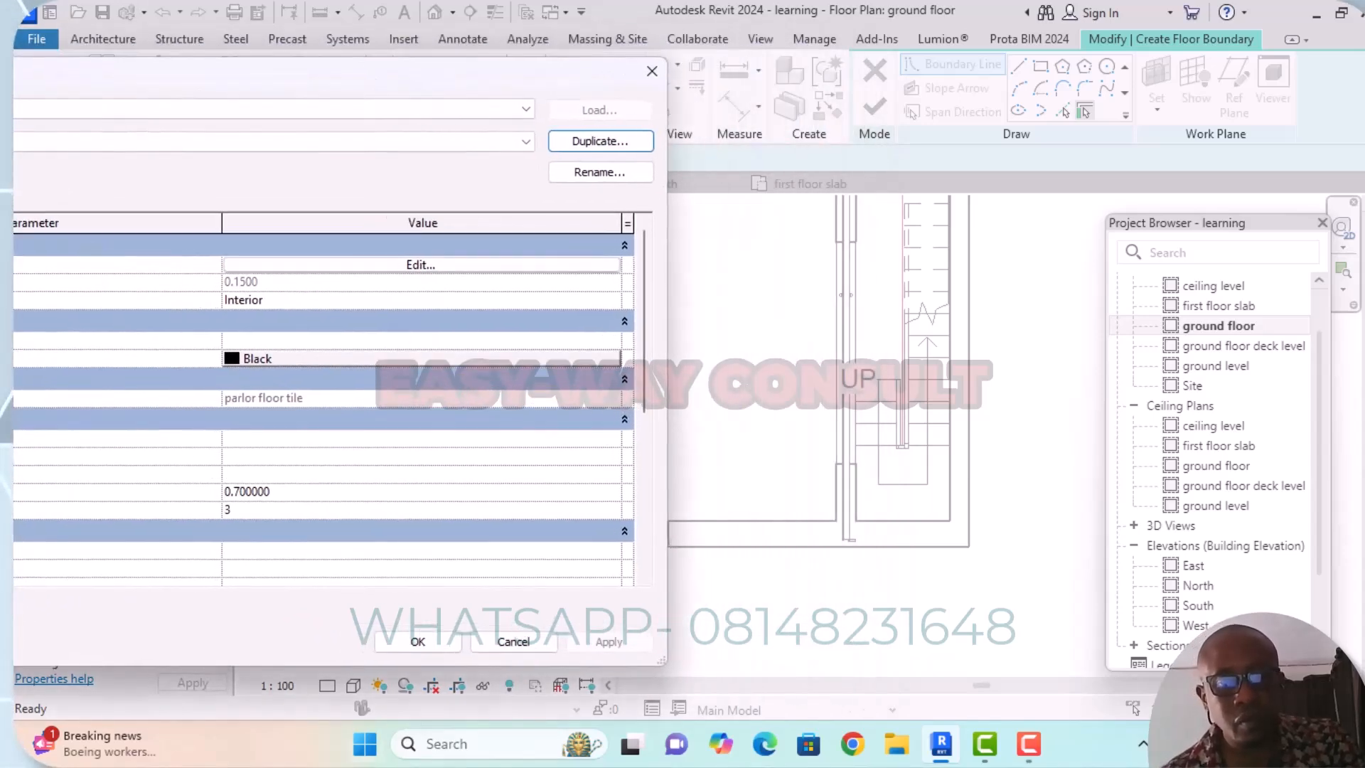
left_click(421, 647)
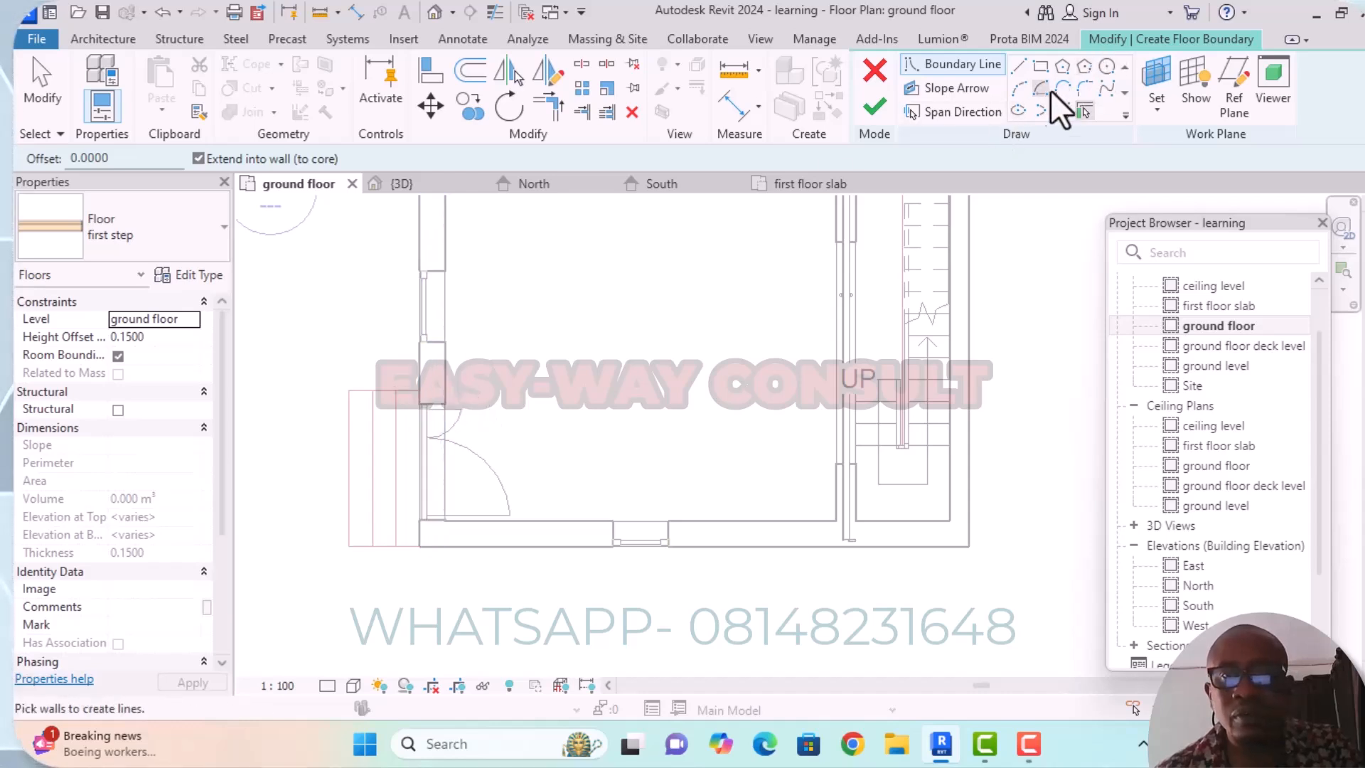
Create the first step floor on ground level as a 0.3000 by 2.0000 m rectangle over the outermost step outline.
left_click(1042, 66)
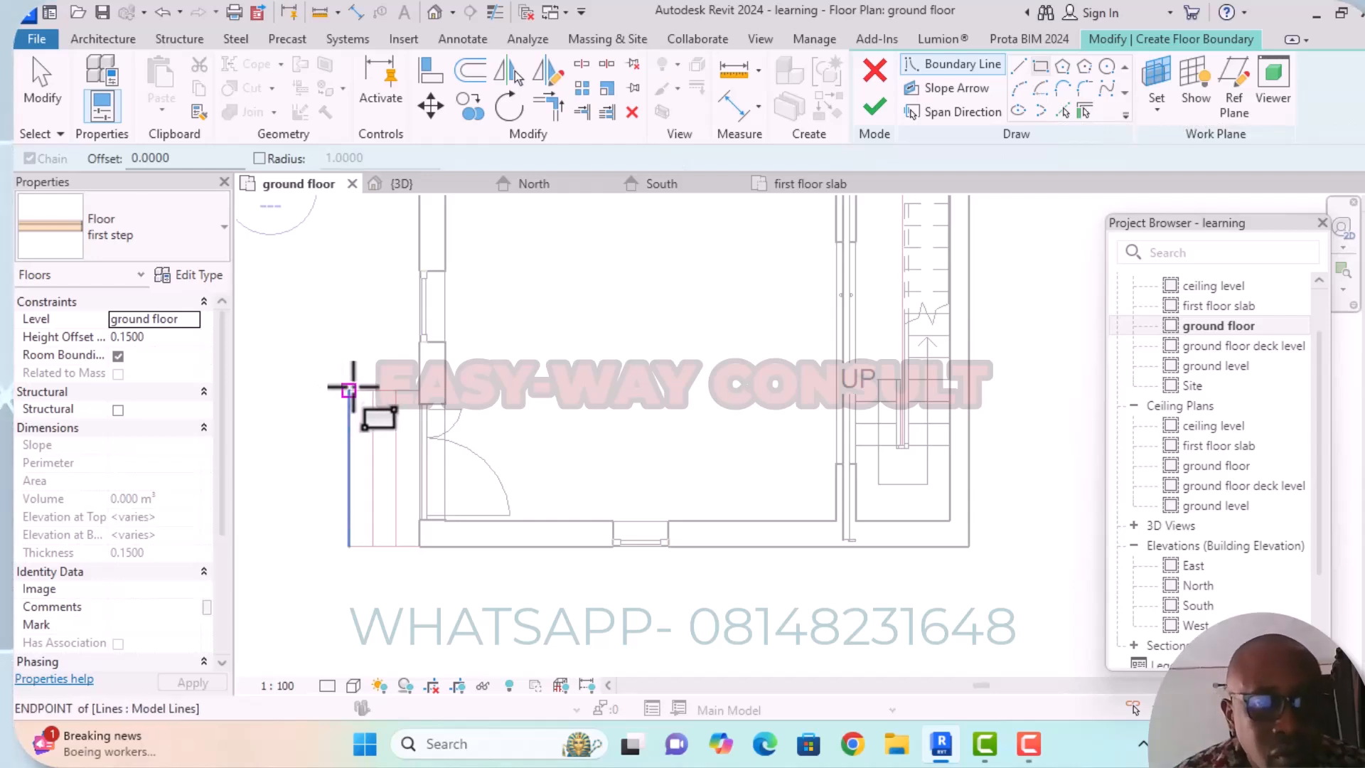
left_click(191, 321)
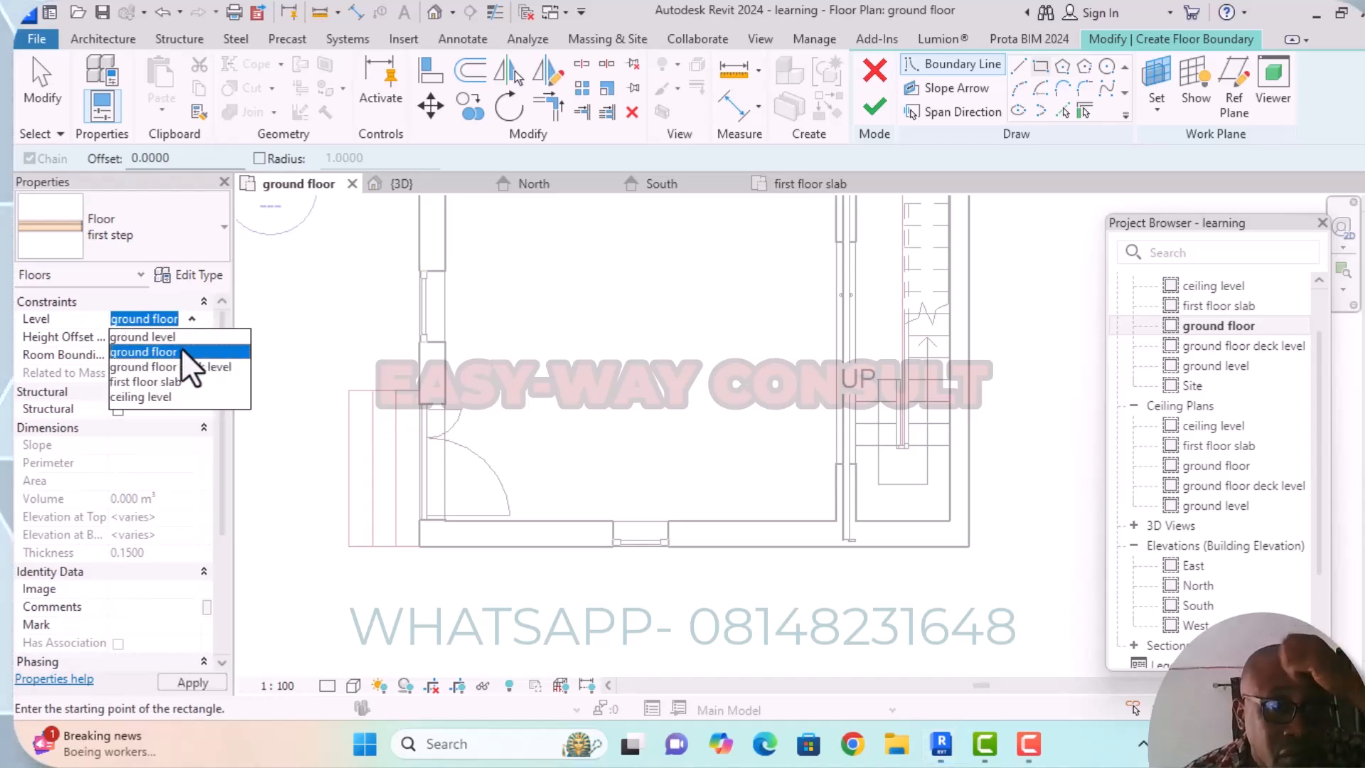
left_click(172, 339)
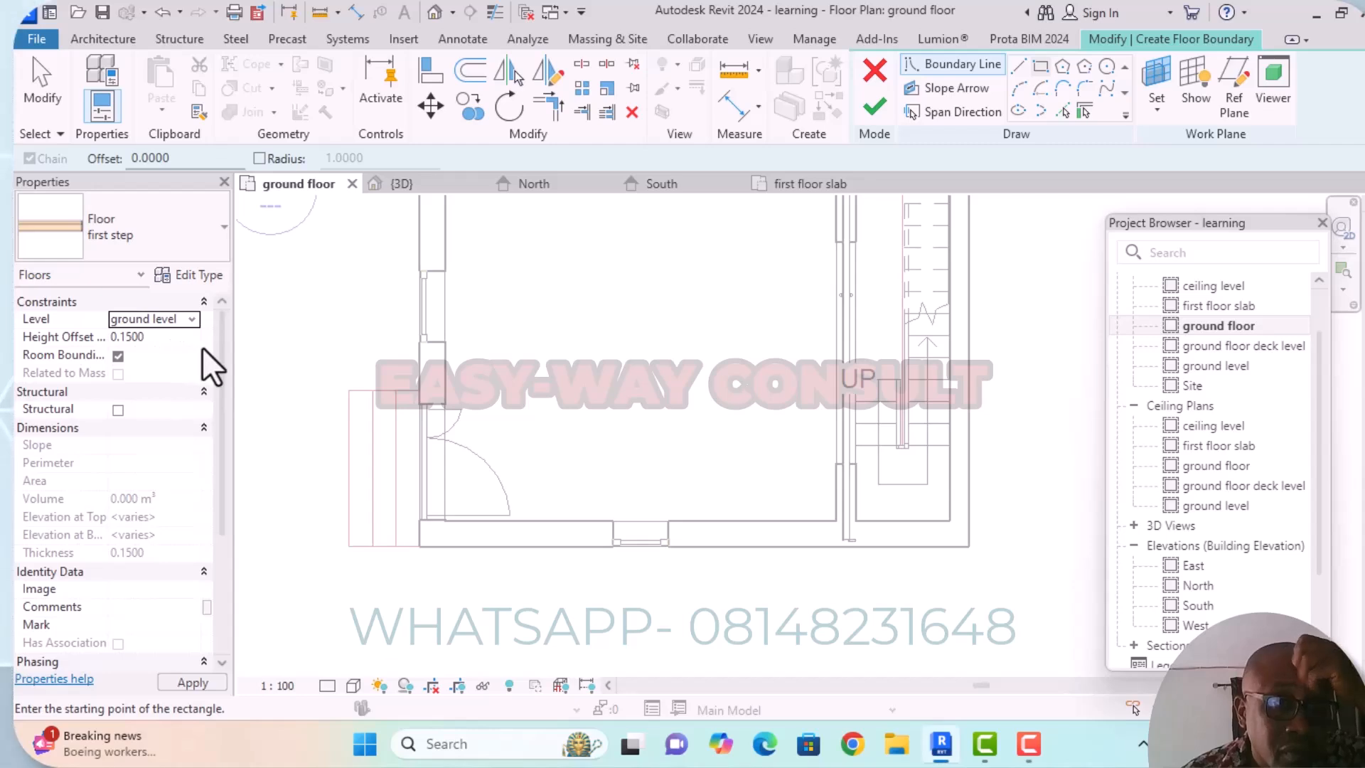
left_click(348, 390)
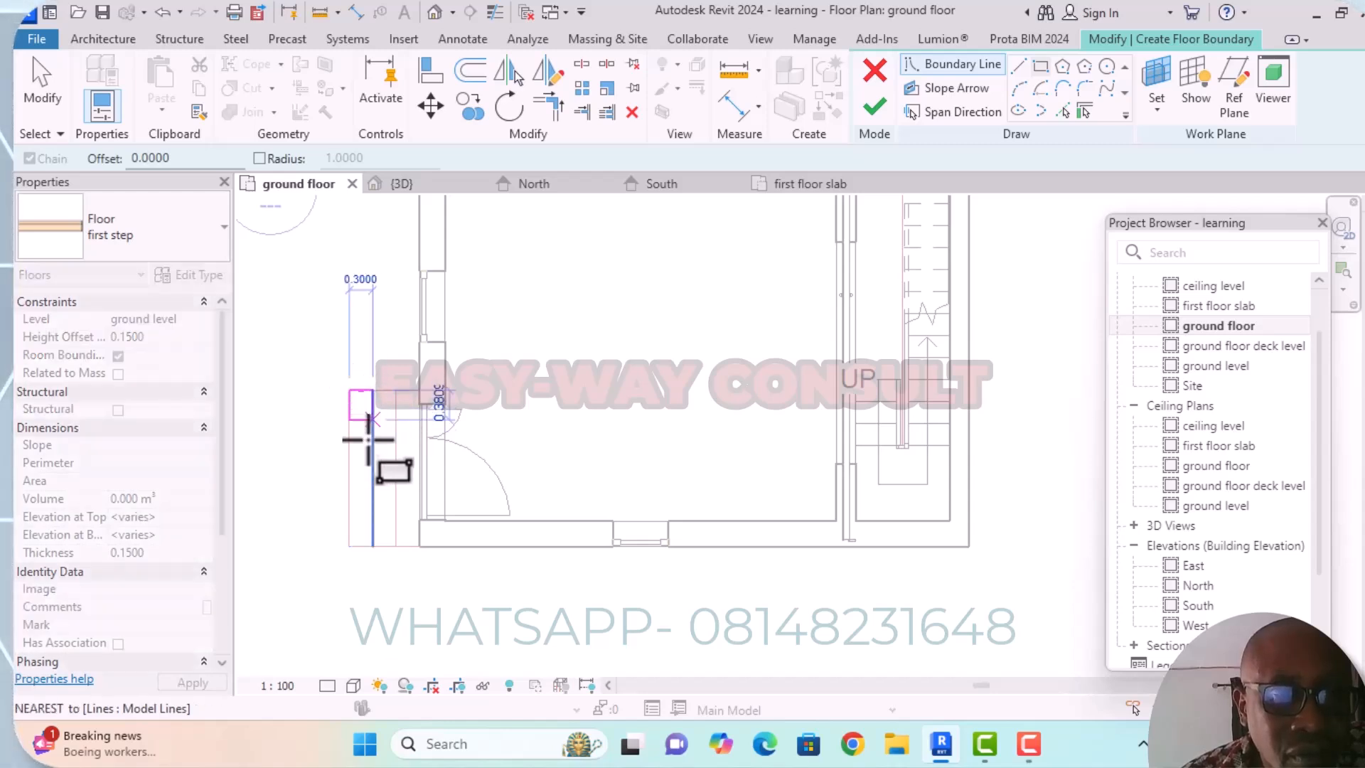
left_click(372, 546)
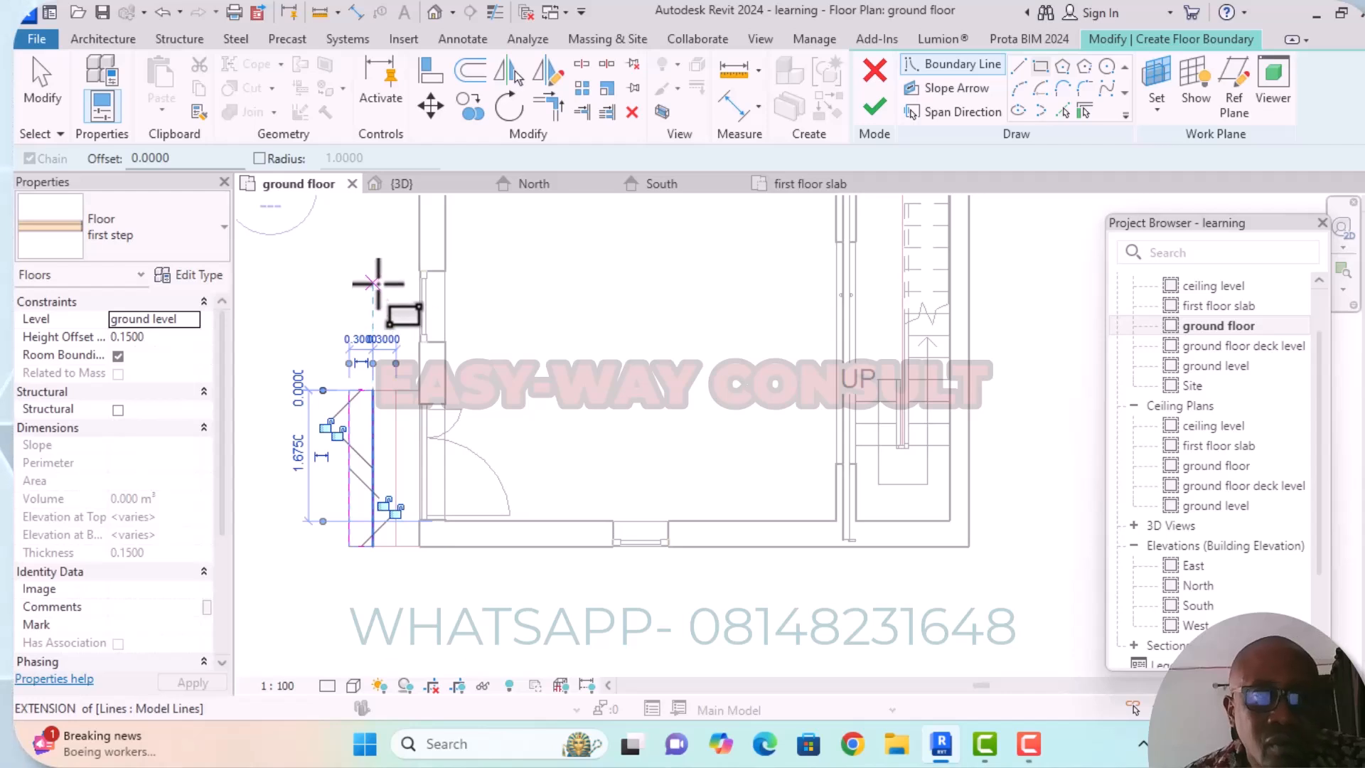
left_click(875, 112)
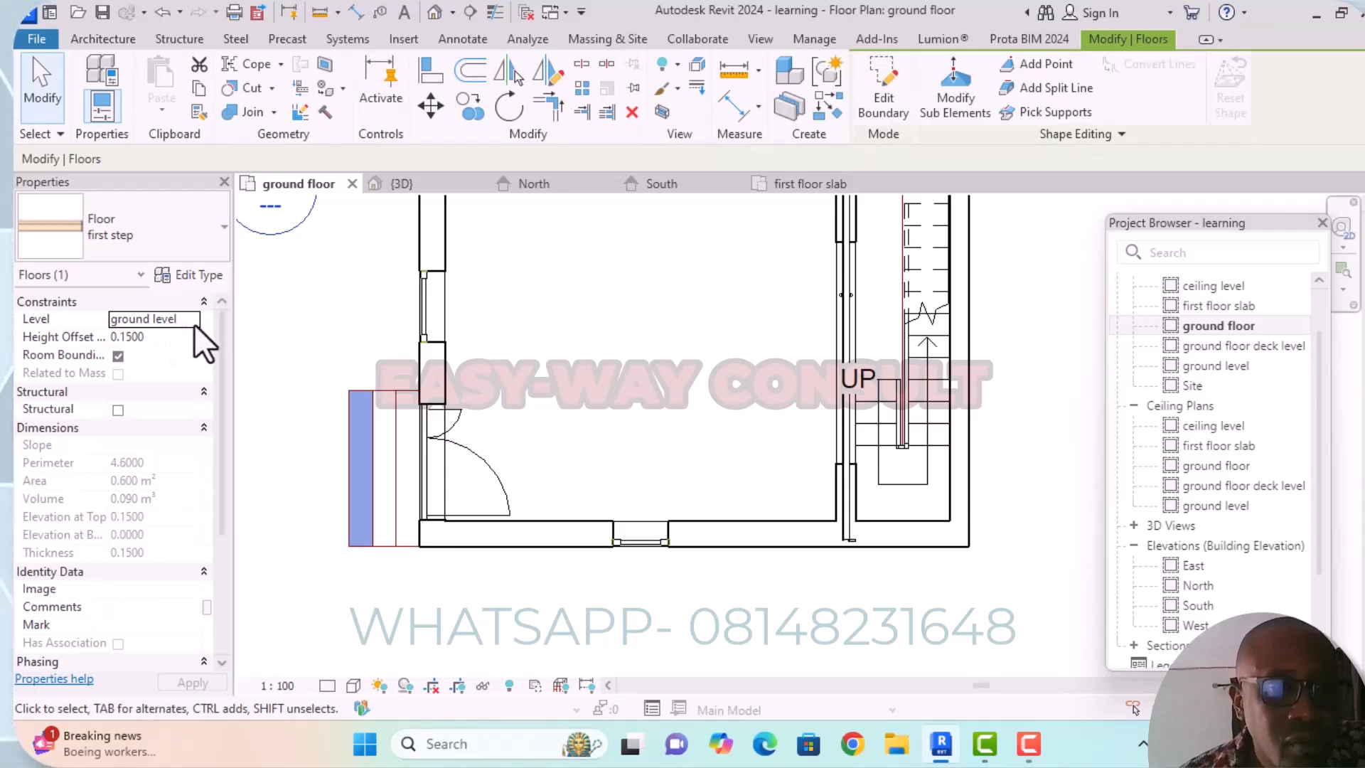
Duplicate the selected floor's "first step" type as "second step".
left_click(224, 232)
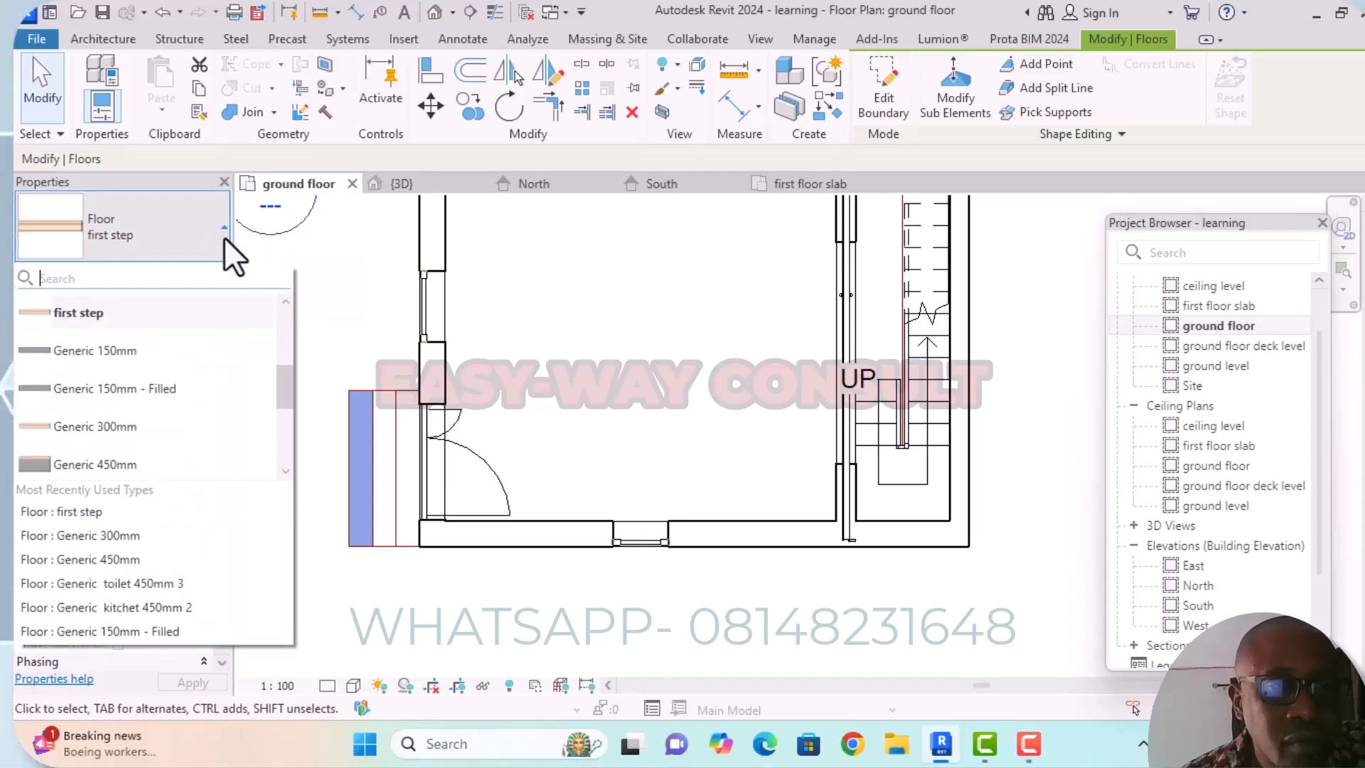
left_click(224, 233)
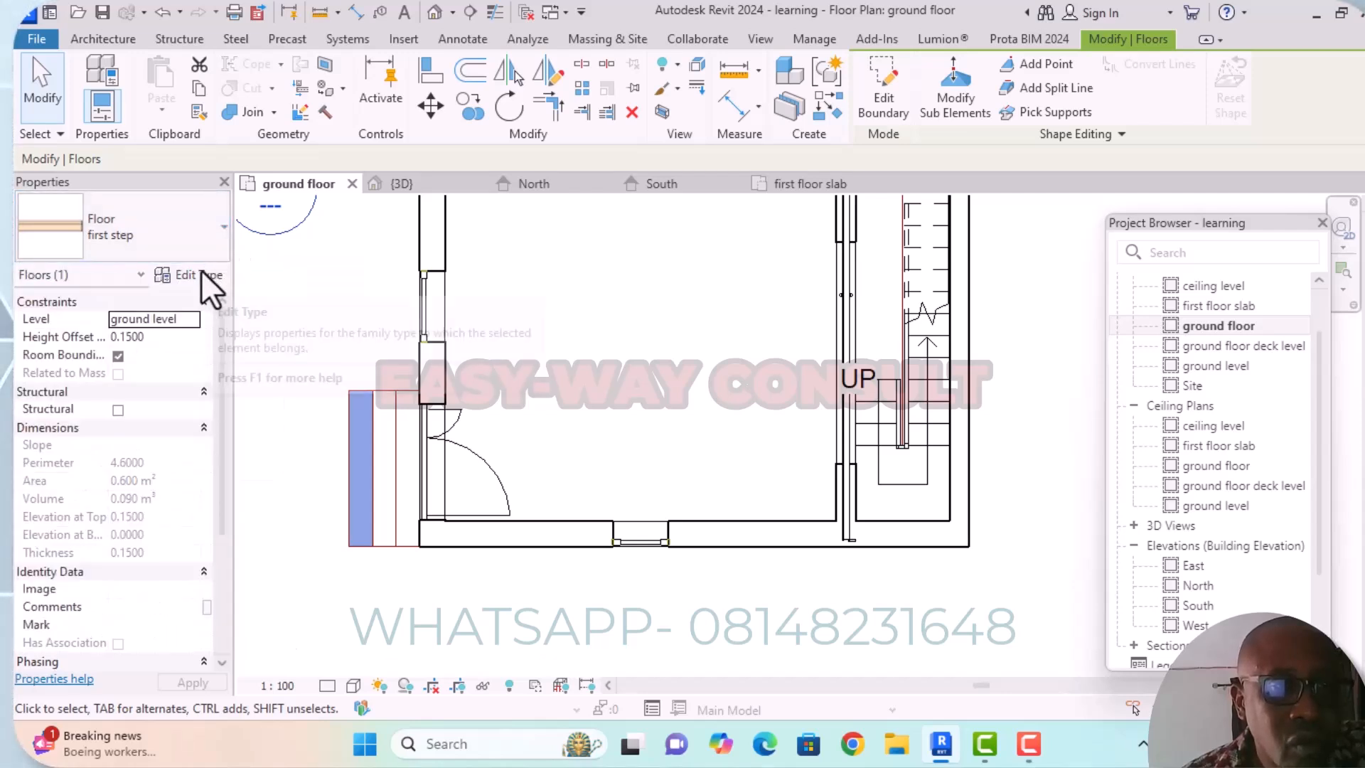
left_click(202, 274)
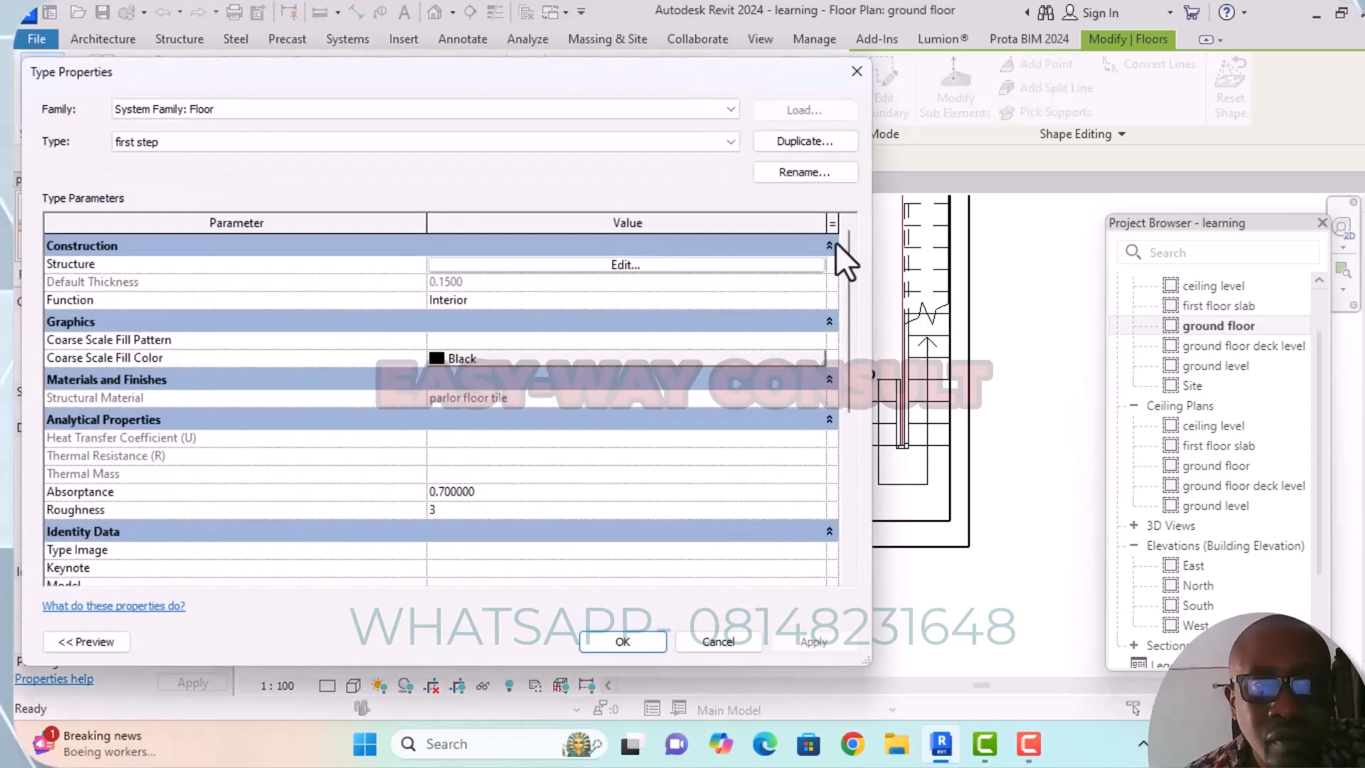
left_click(804, 141)
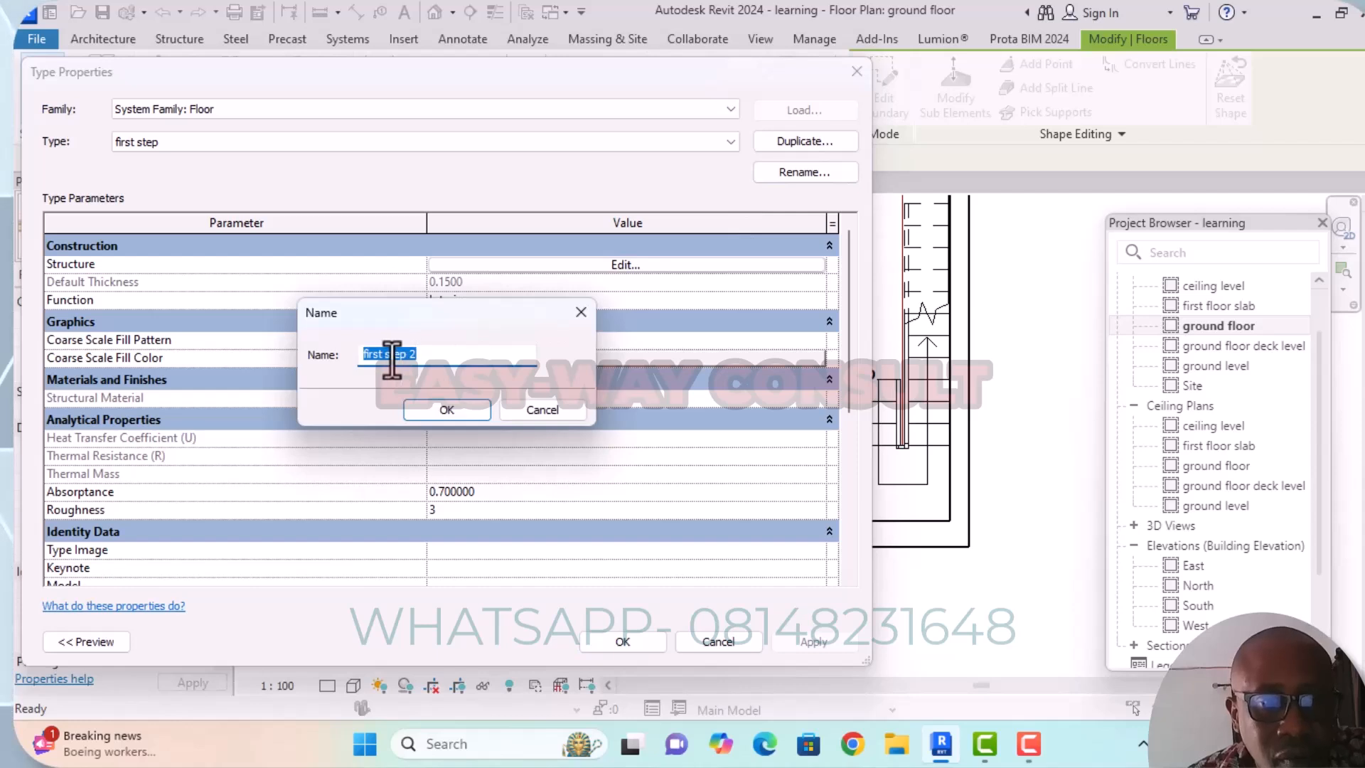
left_click(379, 354)
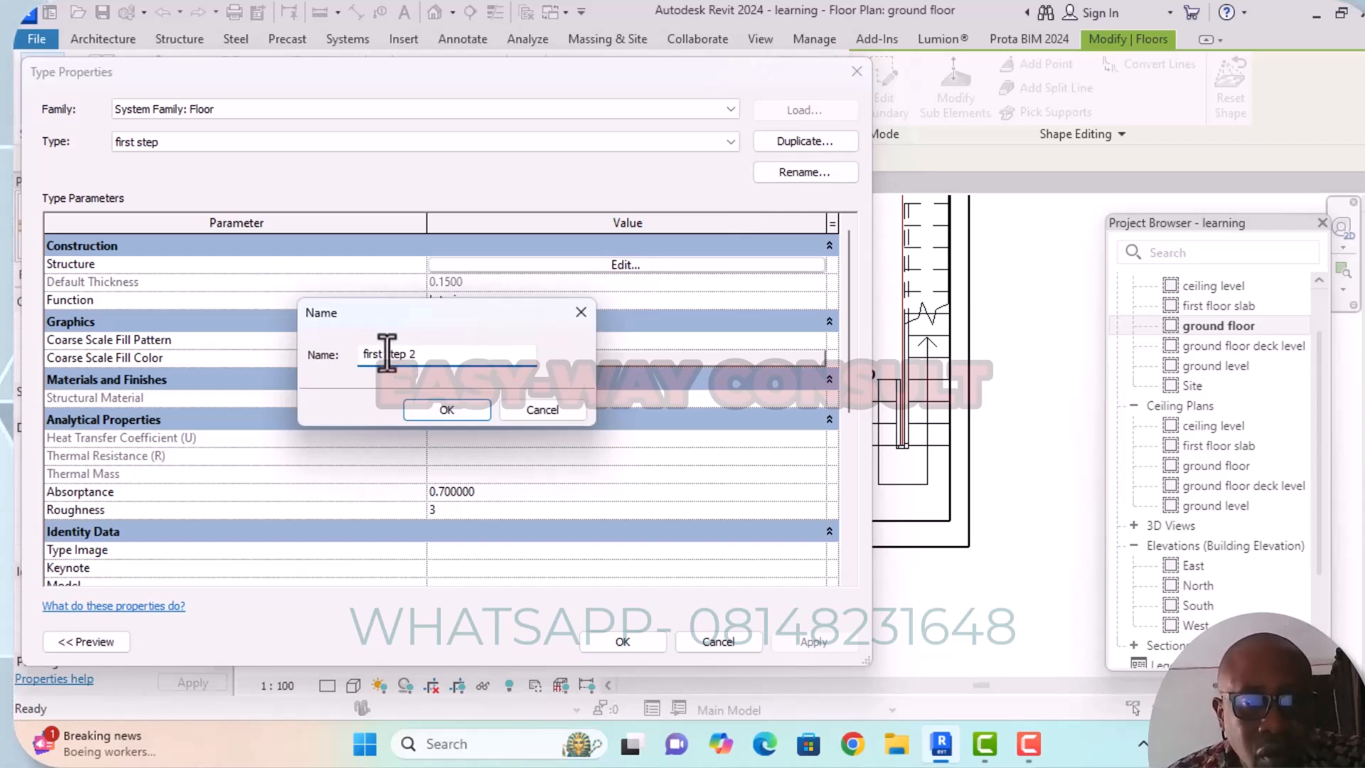
key("BackSpace")
key("BackSpace")
key("BackSpace")
key("BackSpace")
key("BackSpace")
key("BackSpace")
type("second")
left_click(443, 353)
key("BackSpace")
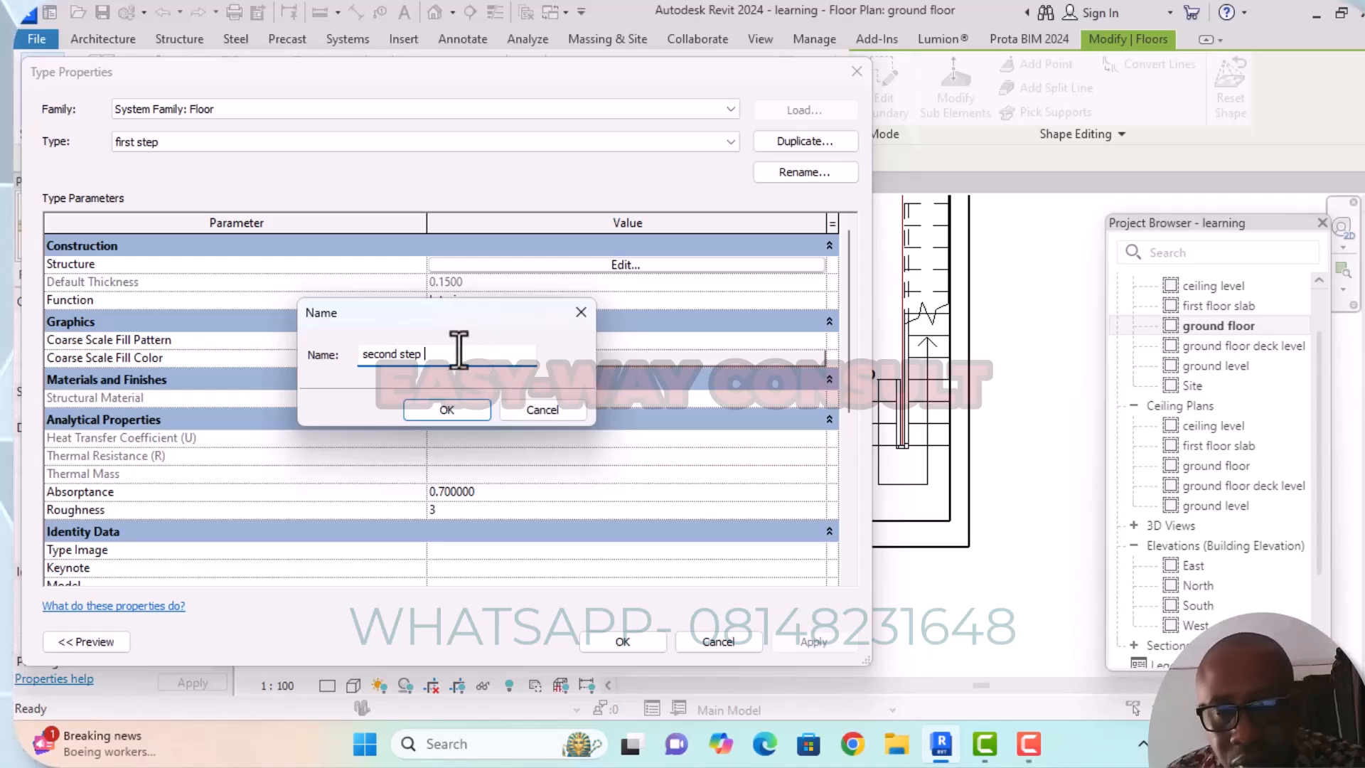
left_click(459, 412)
Set the Structure [1] layer thickness of the second step floor type to 0.2500 and accept the type changes.
left_click(626, 266)
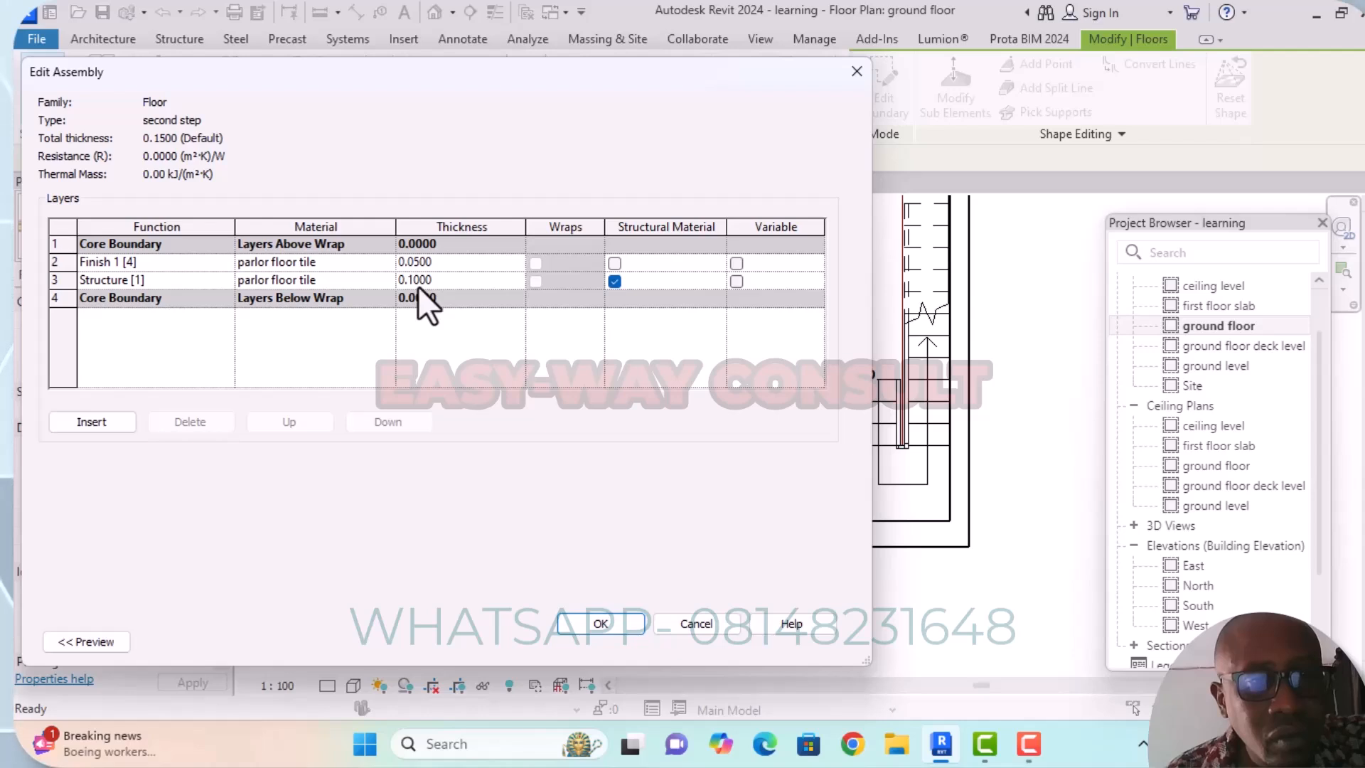
left_click(413, 281)
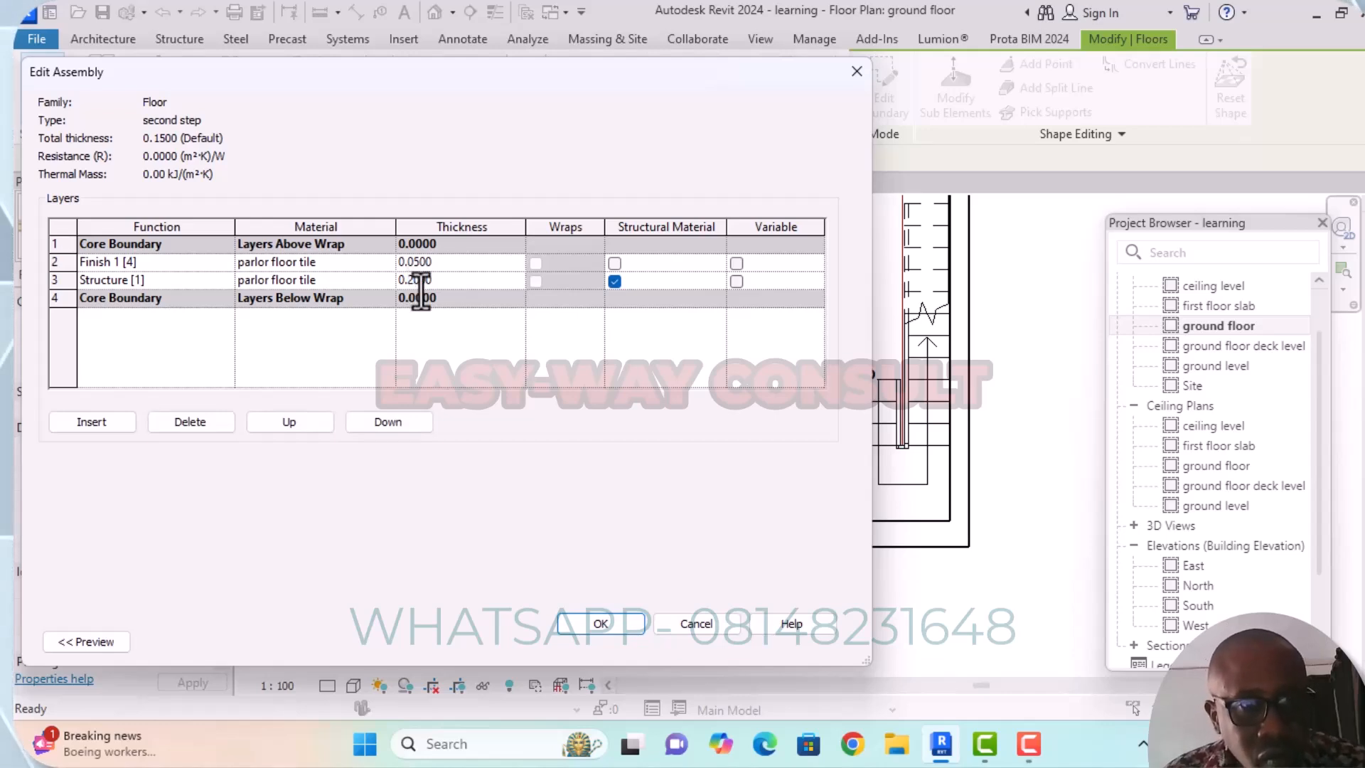
key("BackSpace")
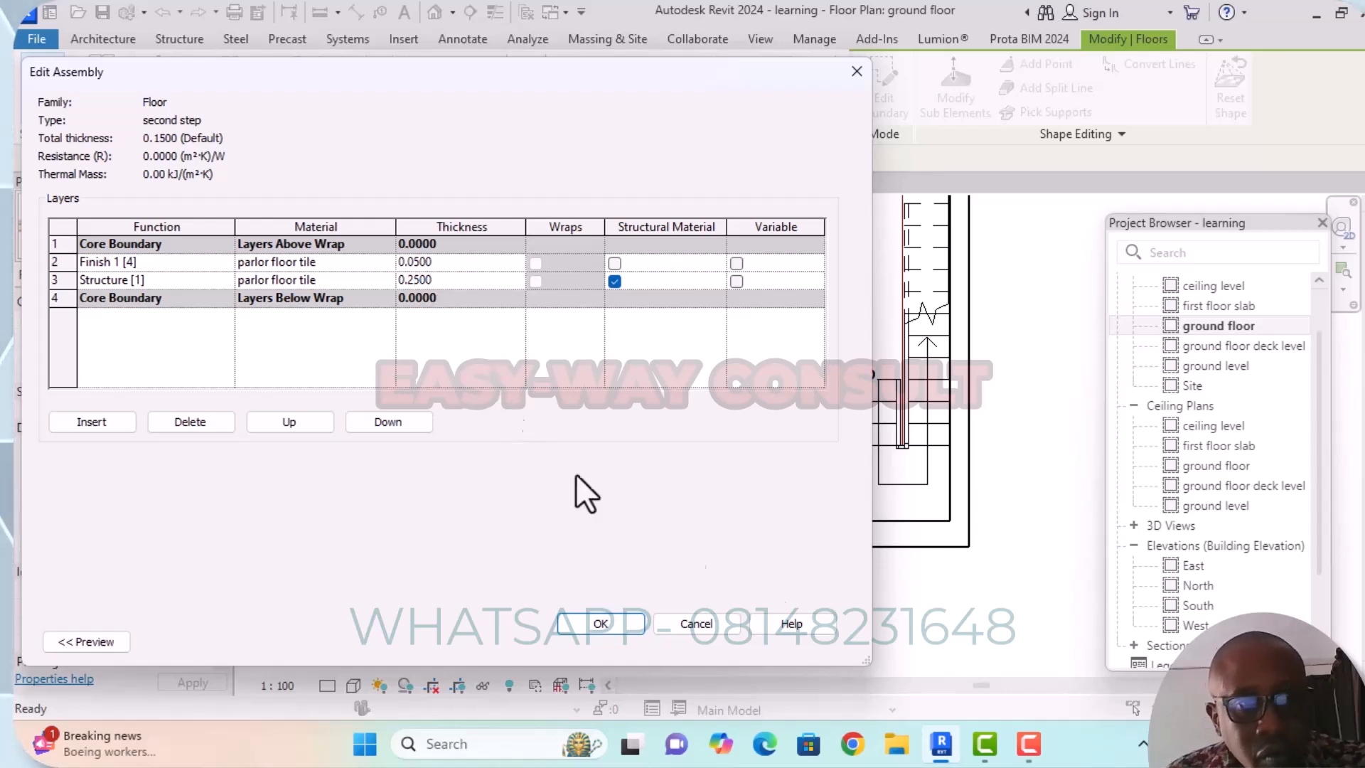
left_click_drag(730, 91, 586, 113)
left_click(456, 645)
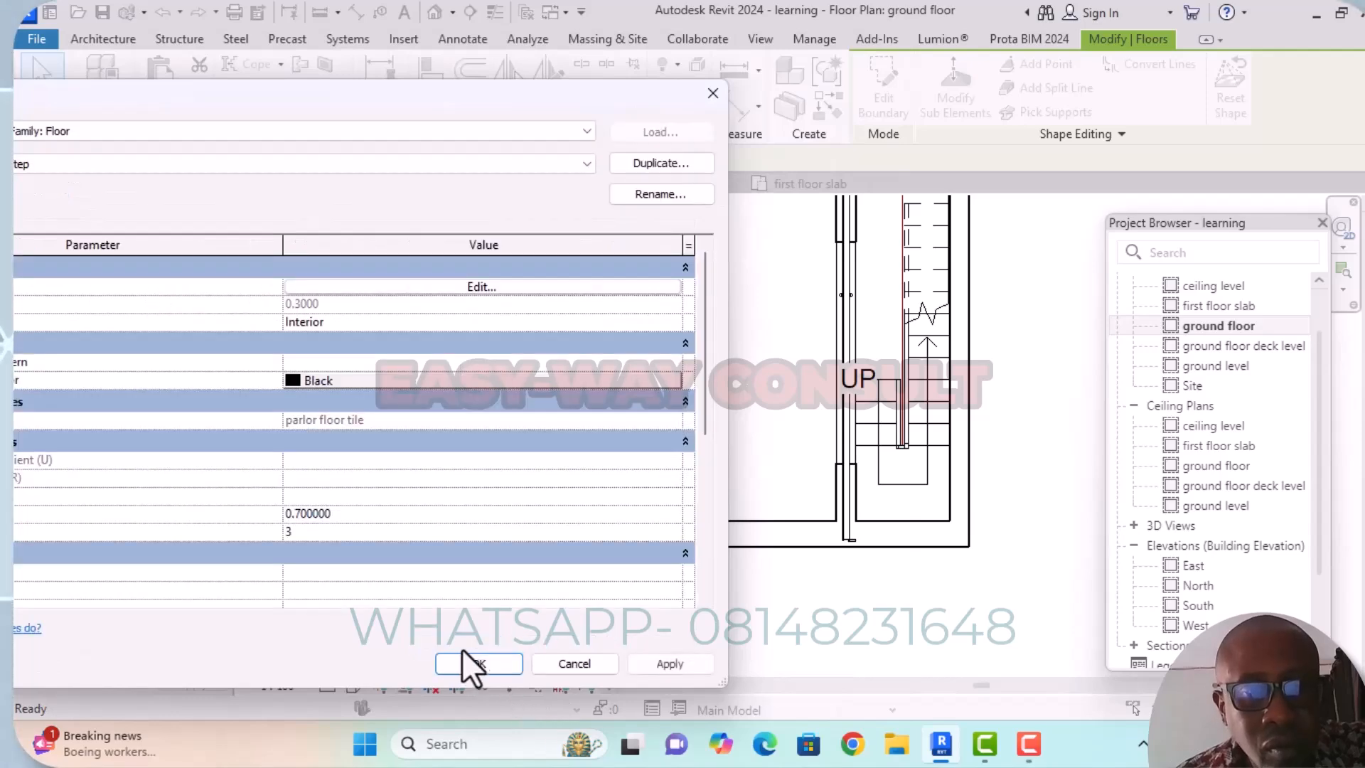
left_click(478, 664)
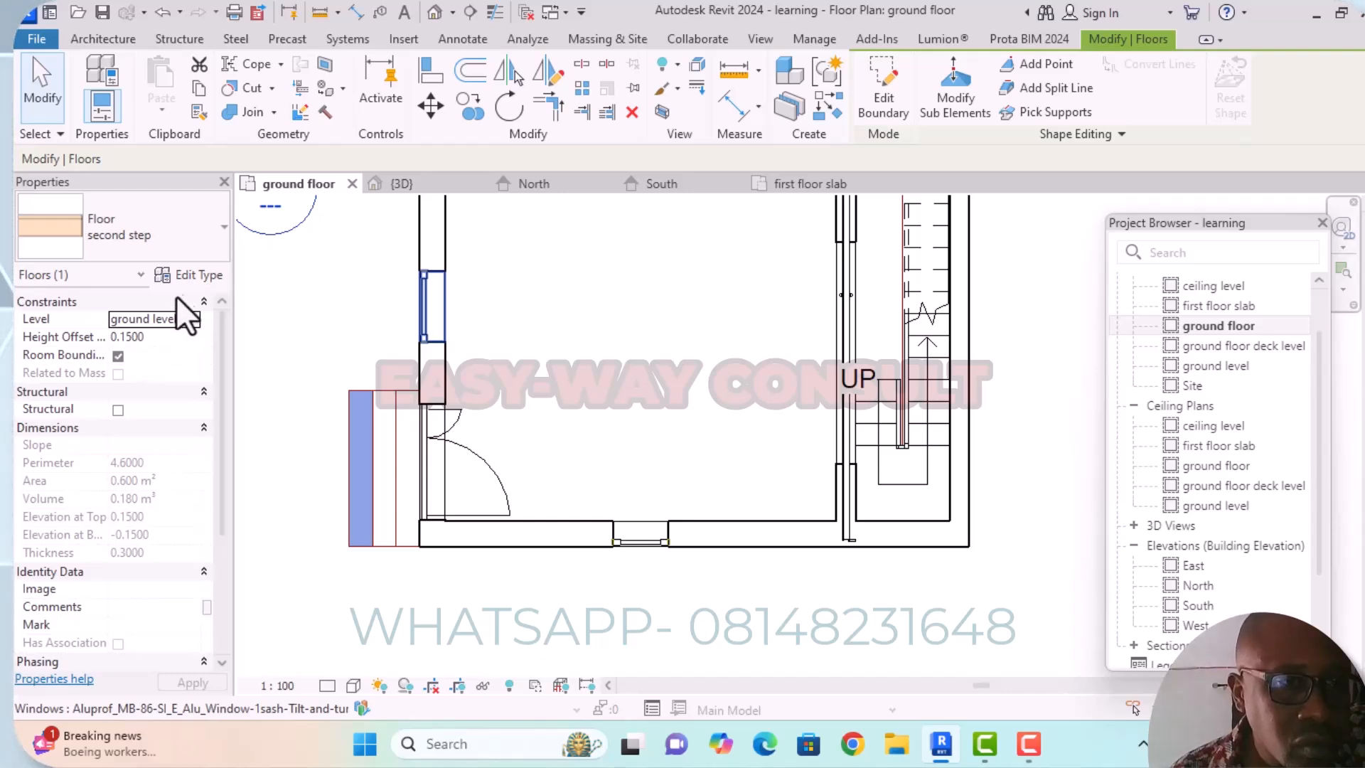
Create a "first step" floor as a 0.3000 by 2.0000 m rectangle over the middle step outline outside the entrance door.
left_click(193, 280)
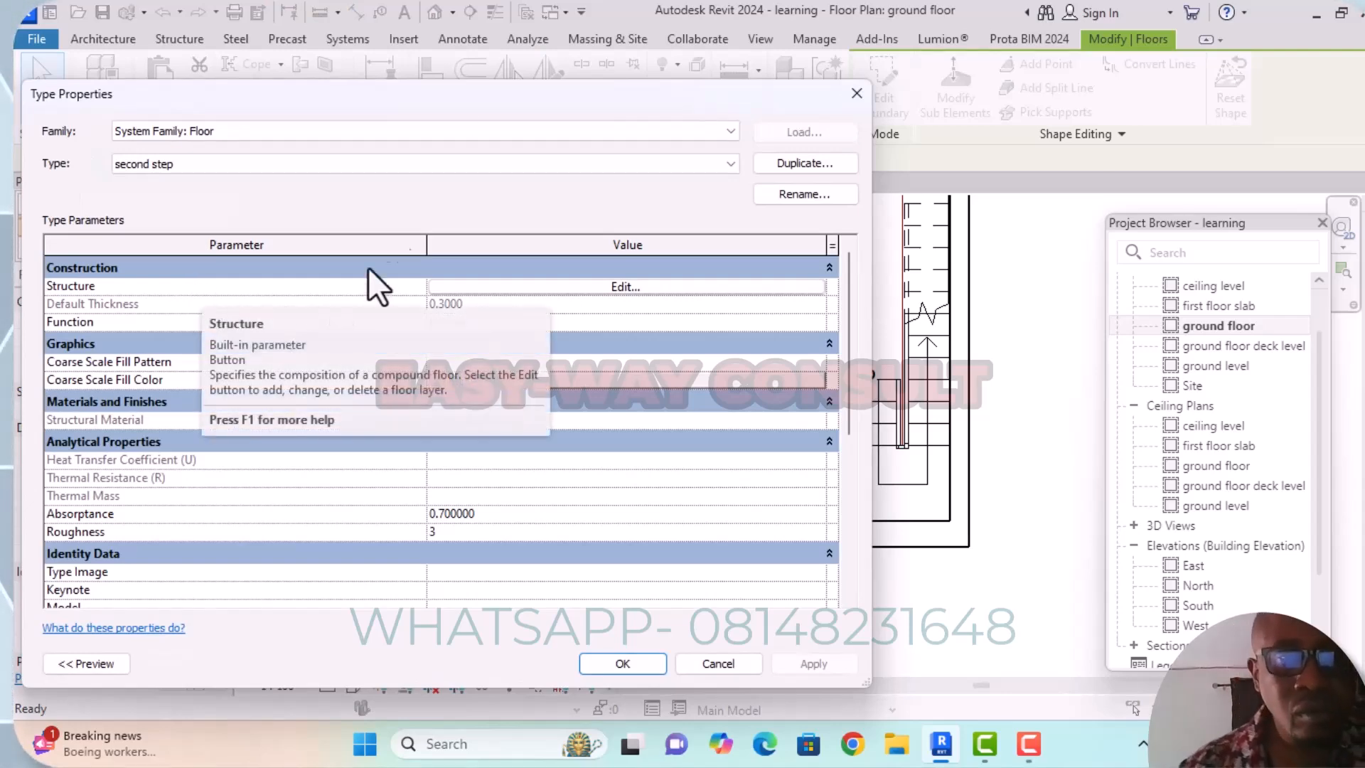
left_click(857, 94)
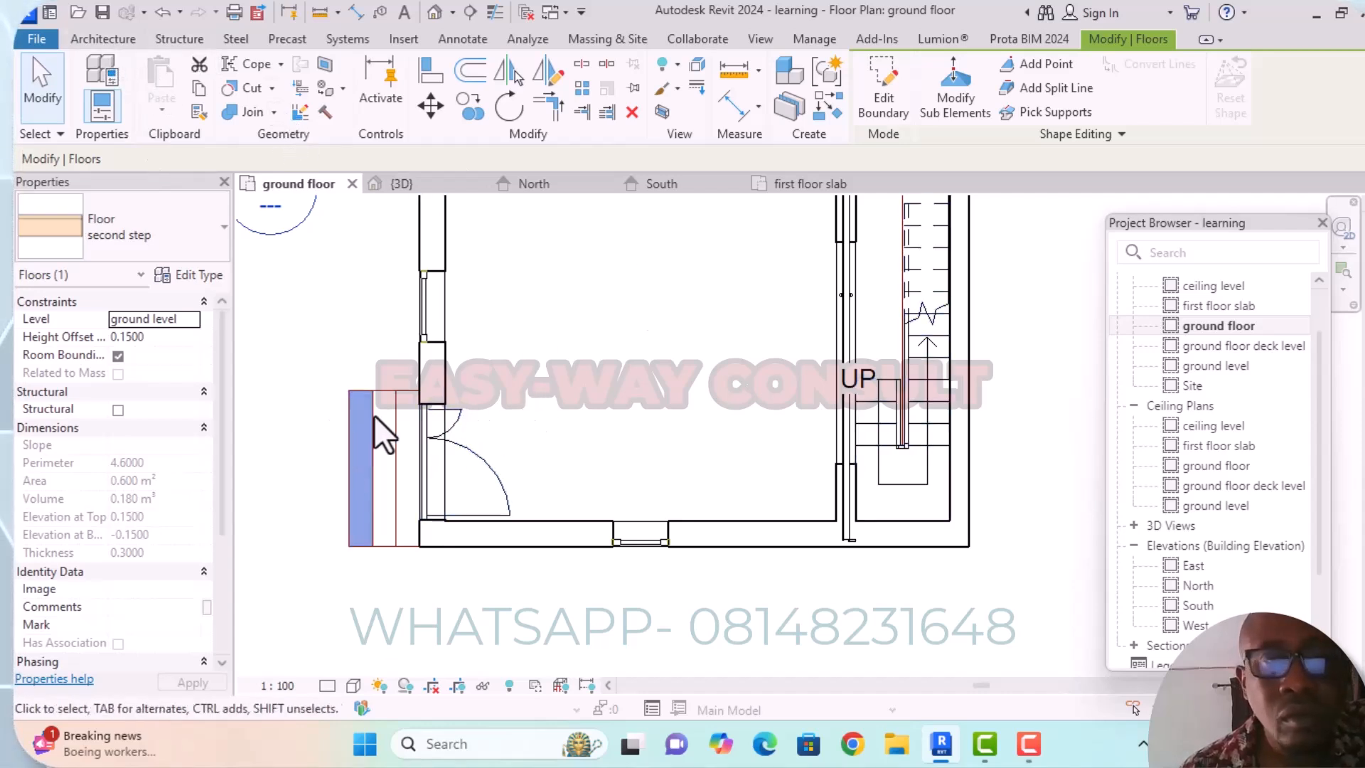
left_click(117, 38)
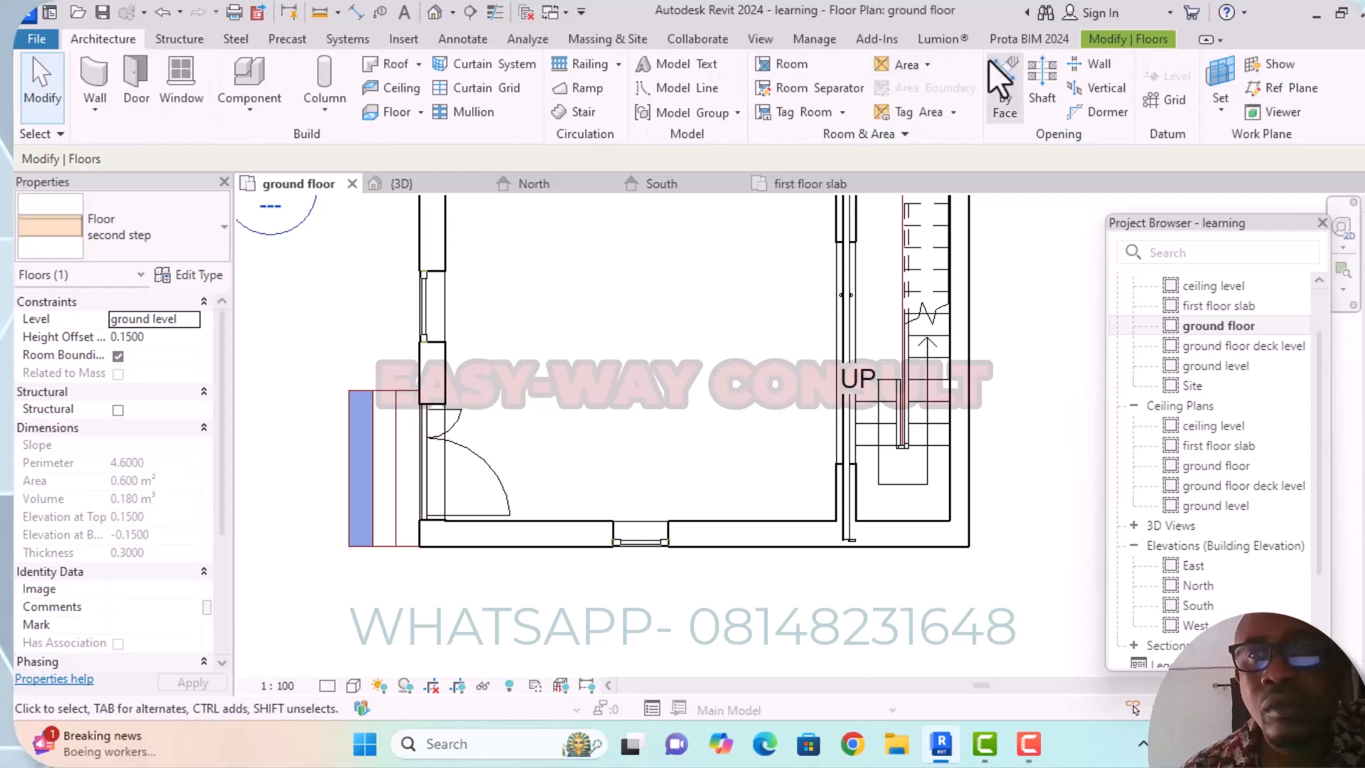
left_click(408, 115)
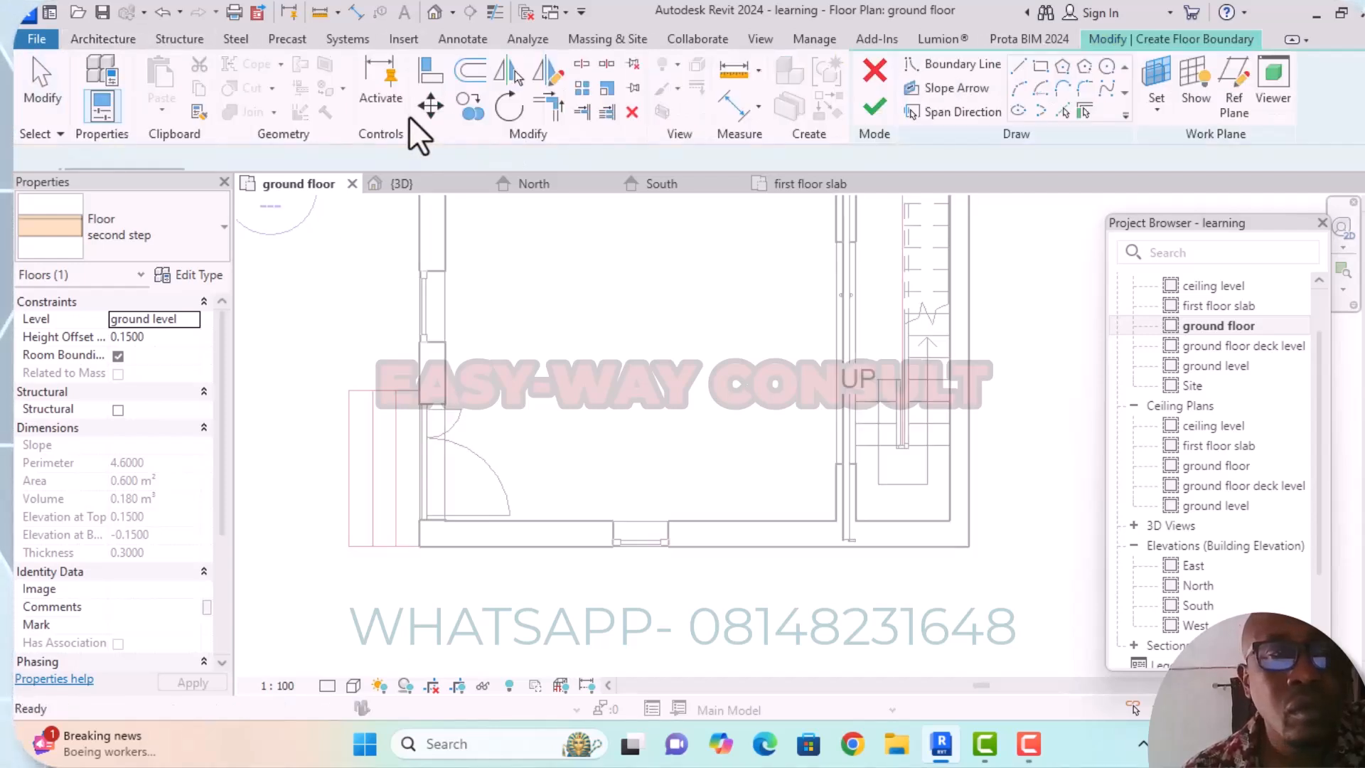
left_click(1038, 69)
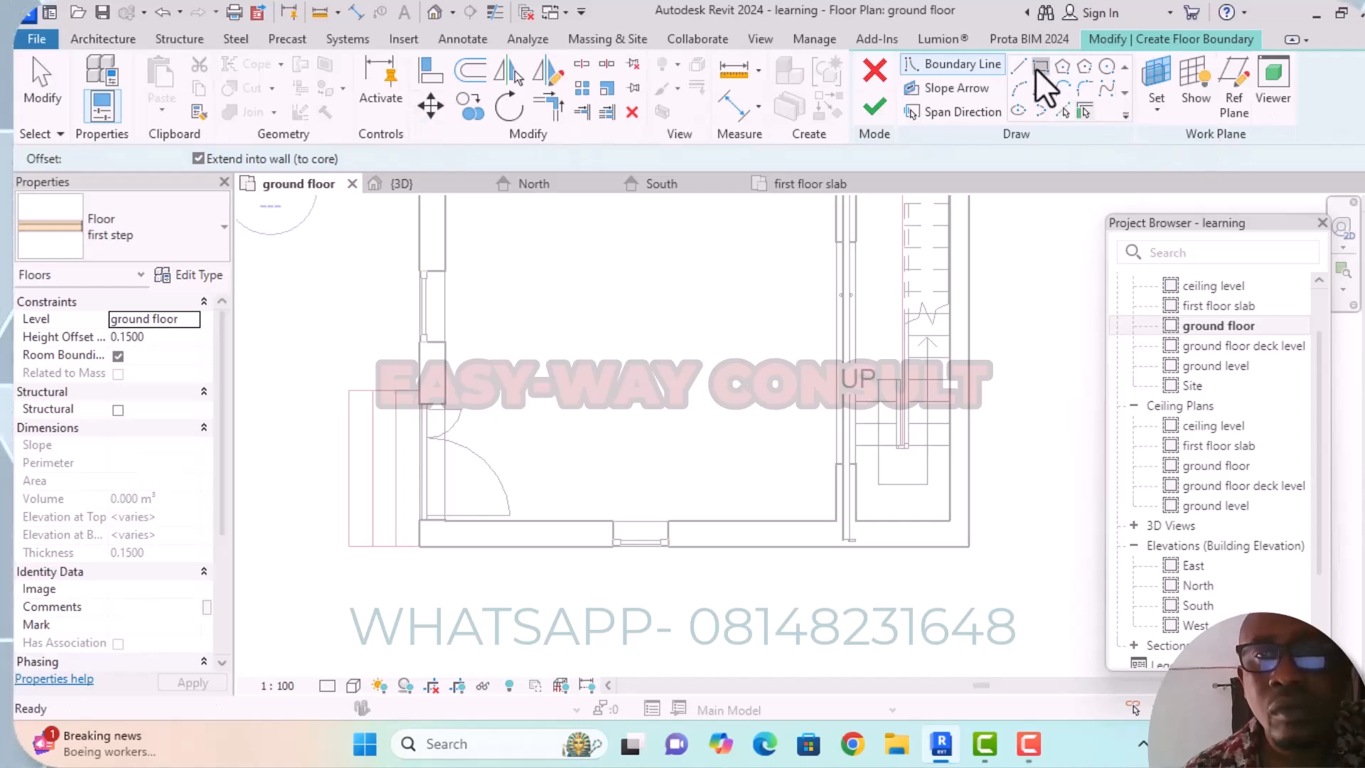
left_click(372, 390)
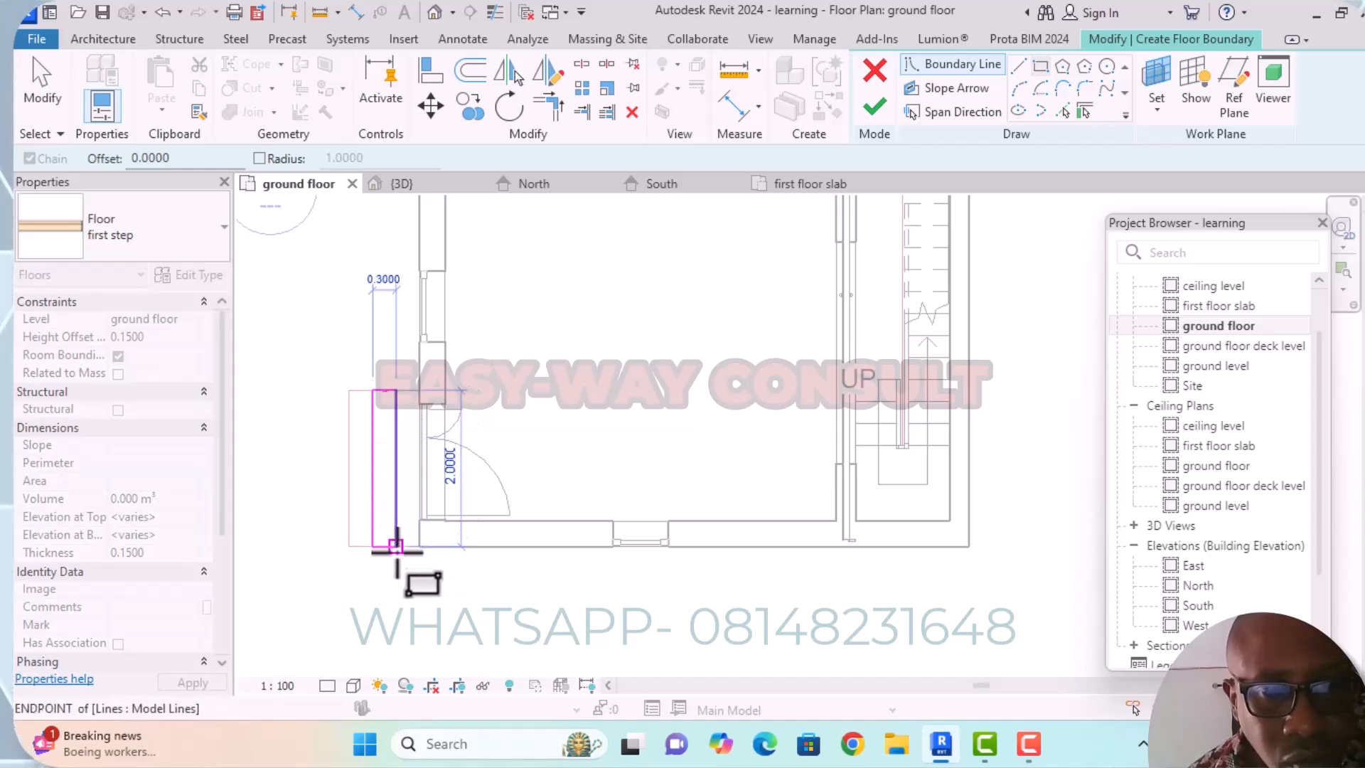
left_click(395, 545)
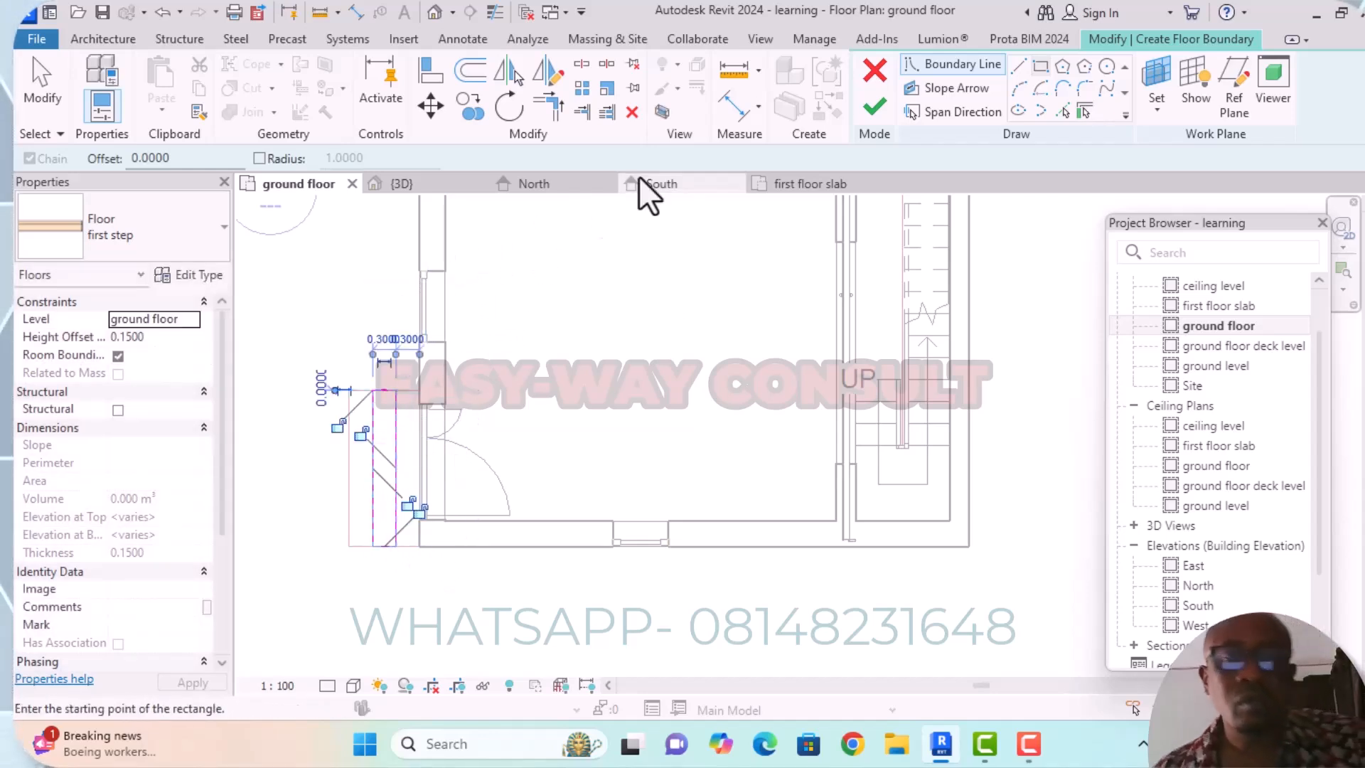
left_click(878, 108)
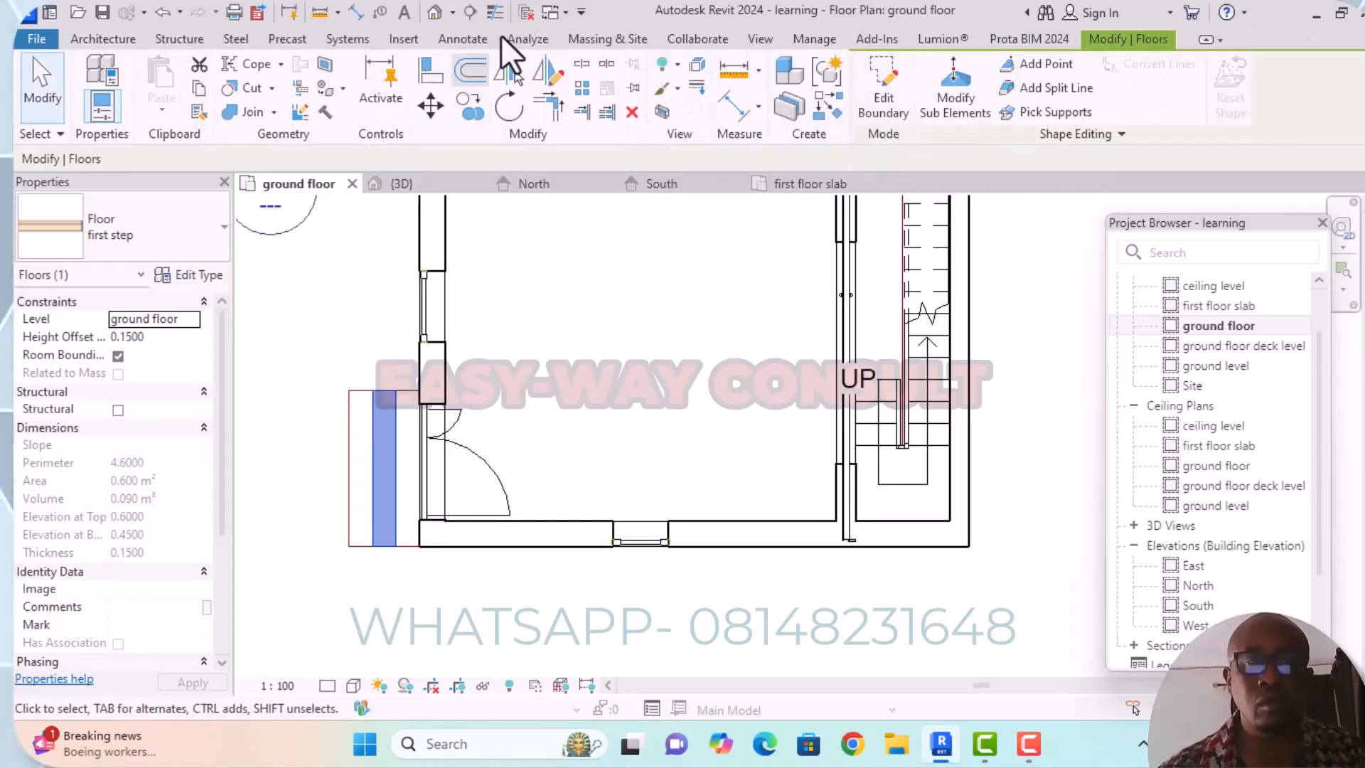
Open the 3D view and examine the heights of the two step floors outside the entrance door.
left_click(433, 13)
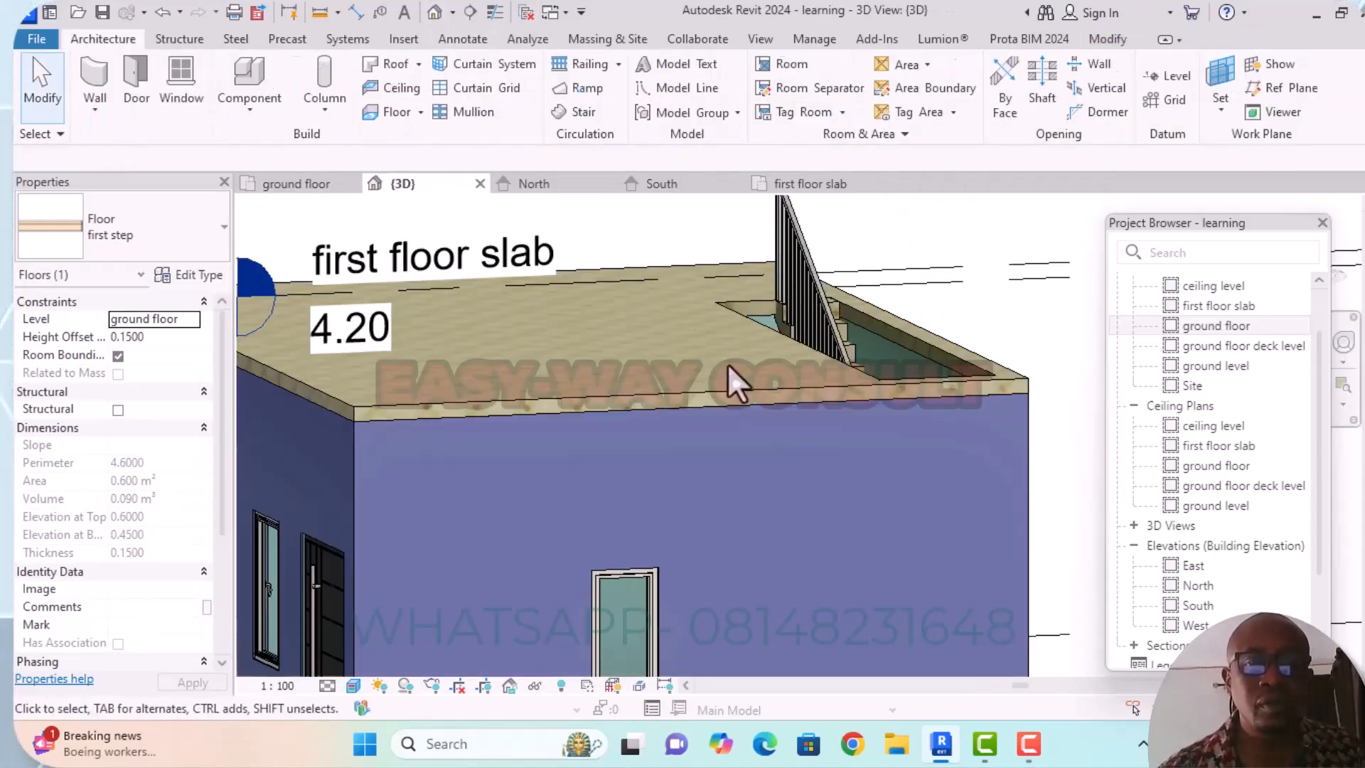
scroll(567, 506, "up", 5)
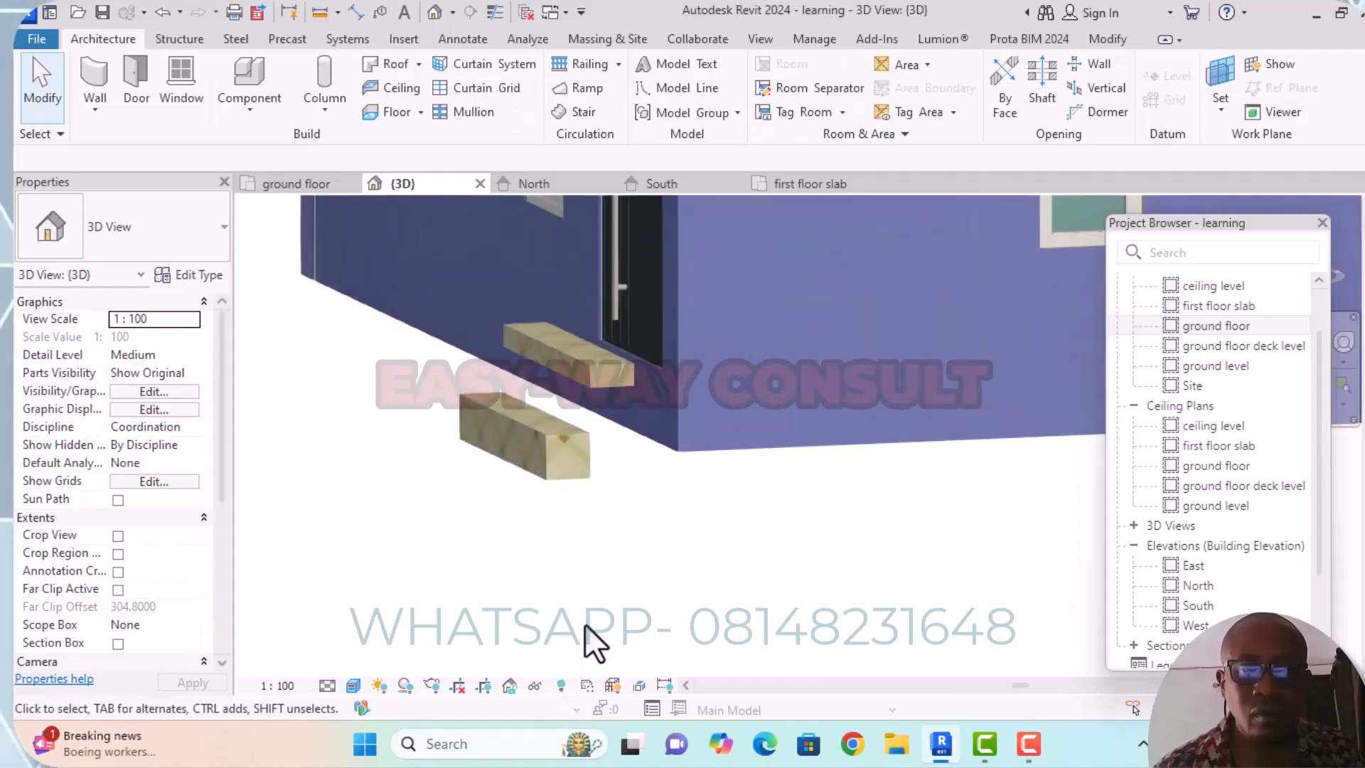
scroll(585, 624, "down", 2)
middle_click_drag(600, 629, 620, 608, "shift")
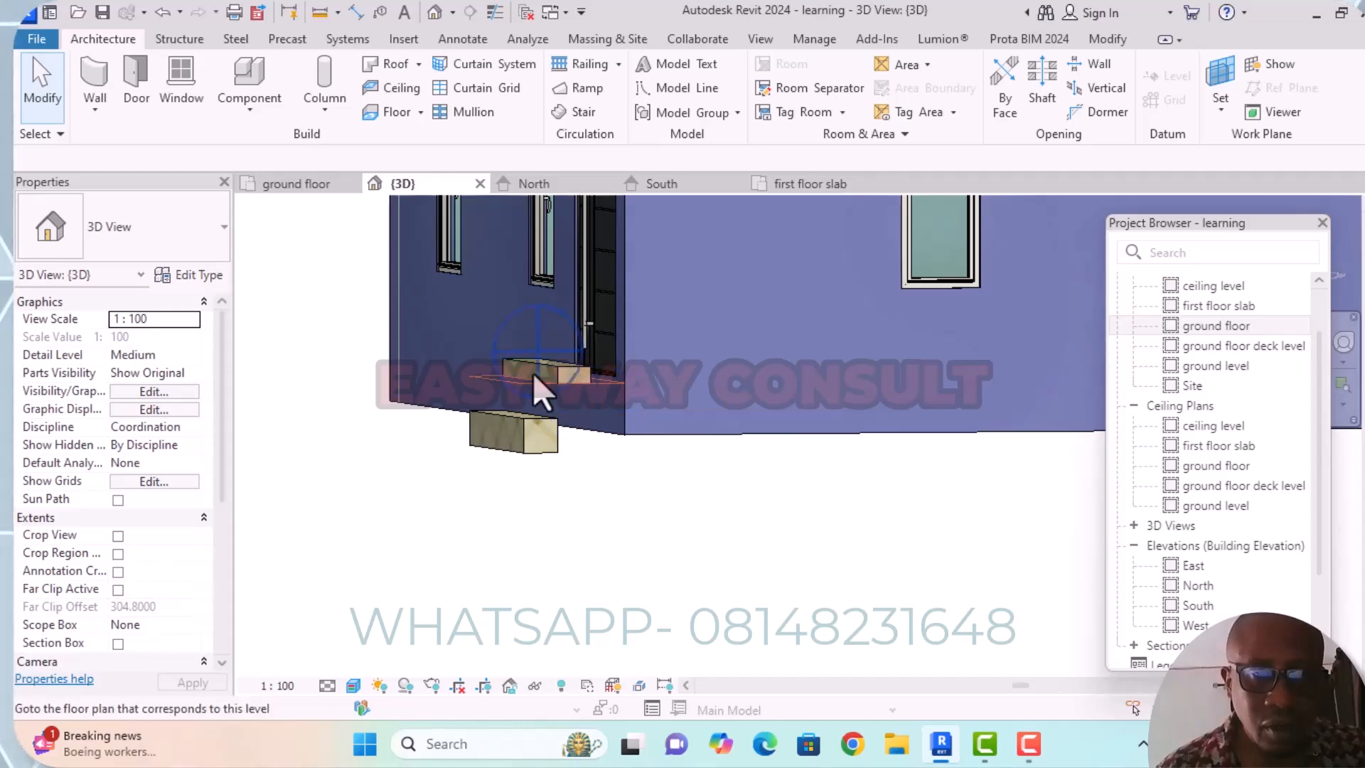
scroll(533, 380, "up", 3)
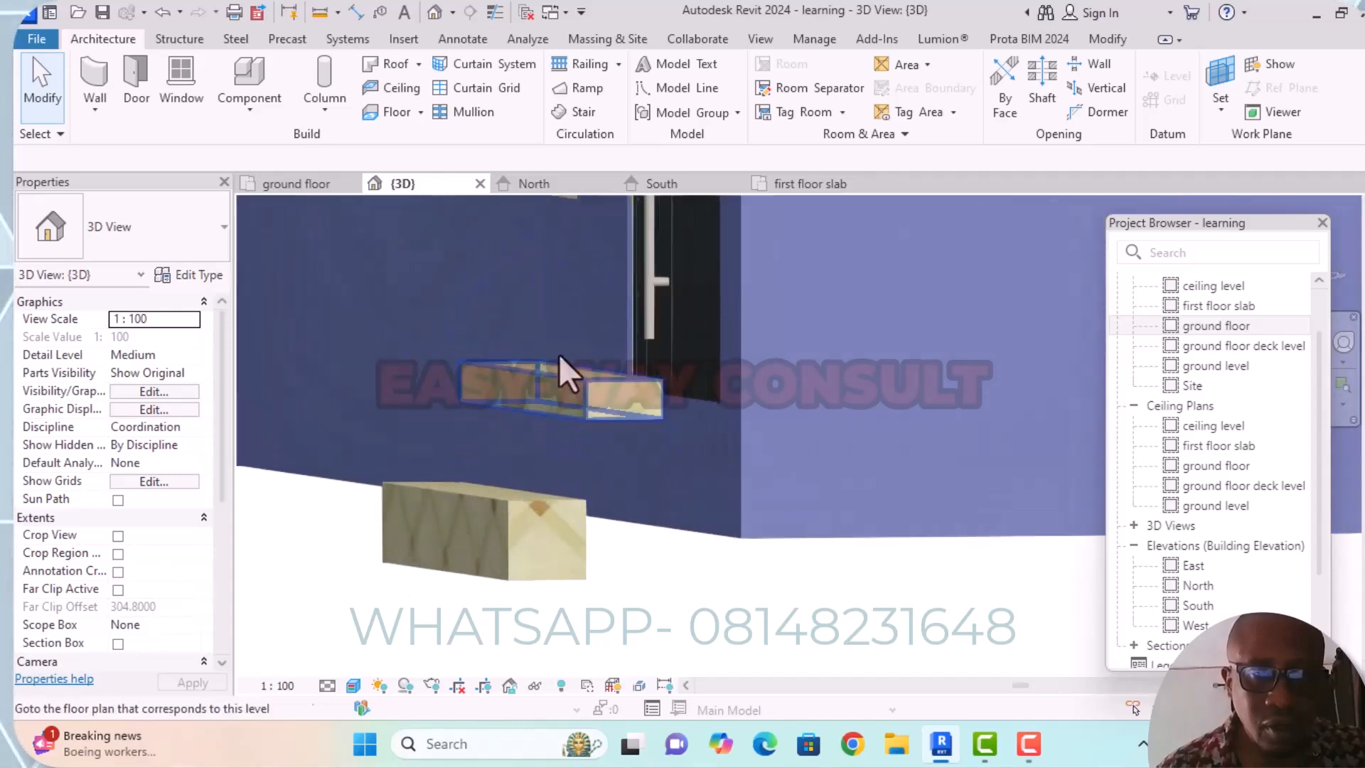
left_click(587, 389)
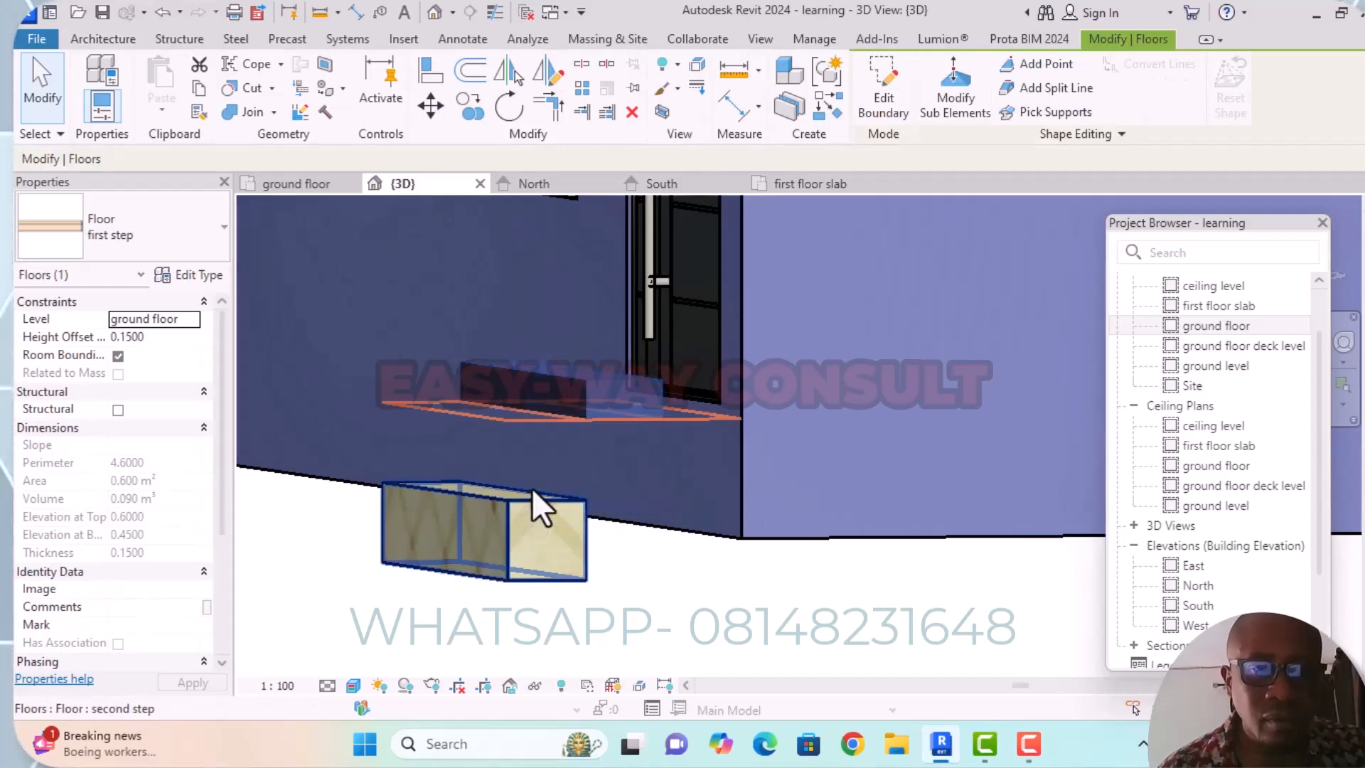
Set the height offset of the outermost "second step" floor to 0.0.
left_click(505, 539)
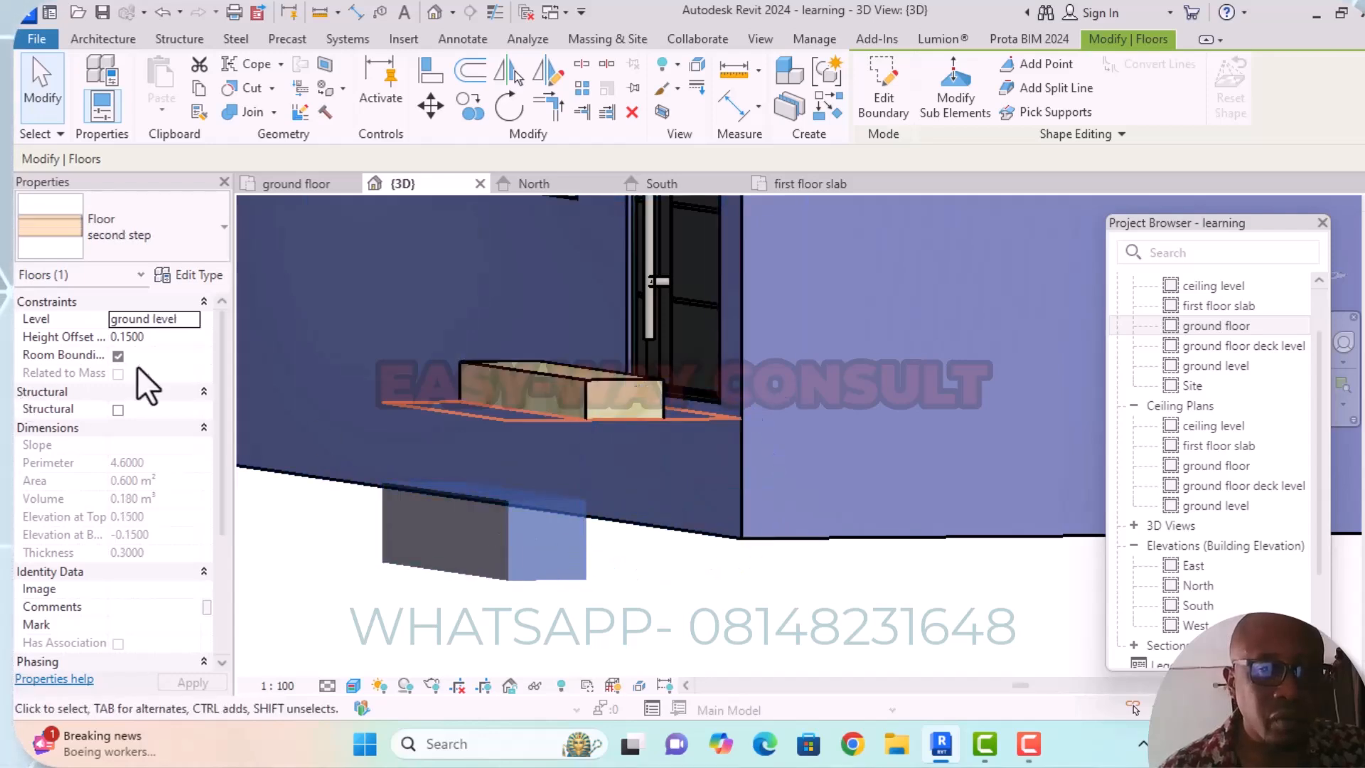
left_click(155, 337)
left_click(163, 340)
key("BackSpace")
key("BackSpace")
key("BackSpace")
key("BackSpace")
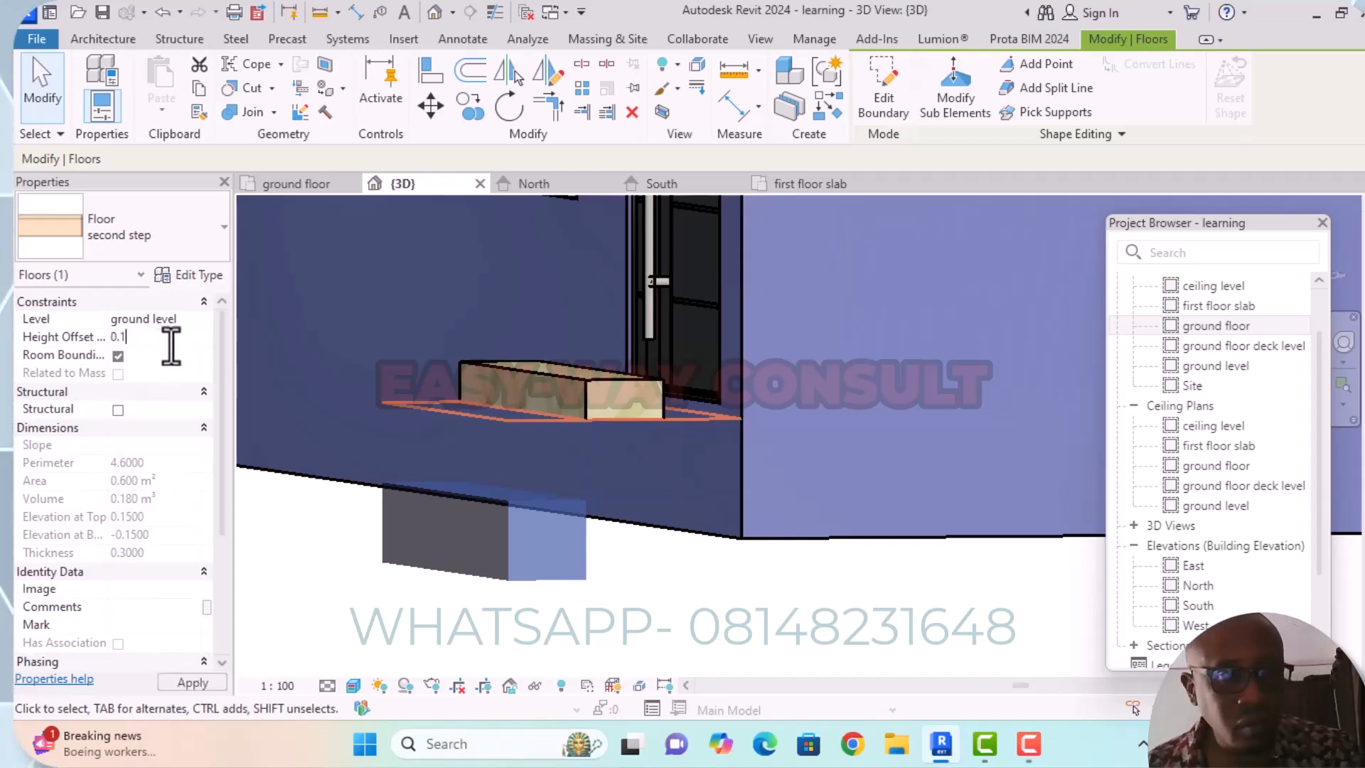
type("0")
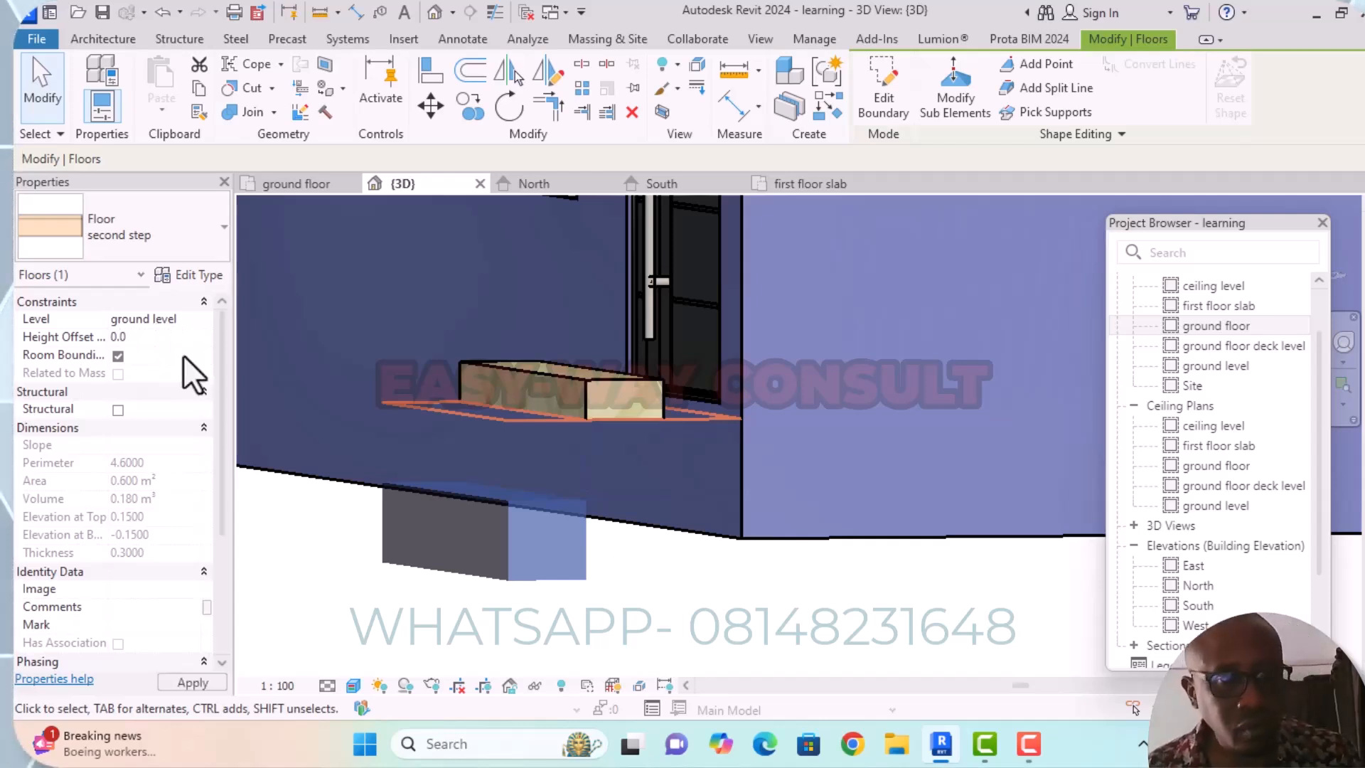
key("Return")
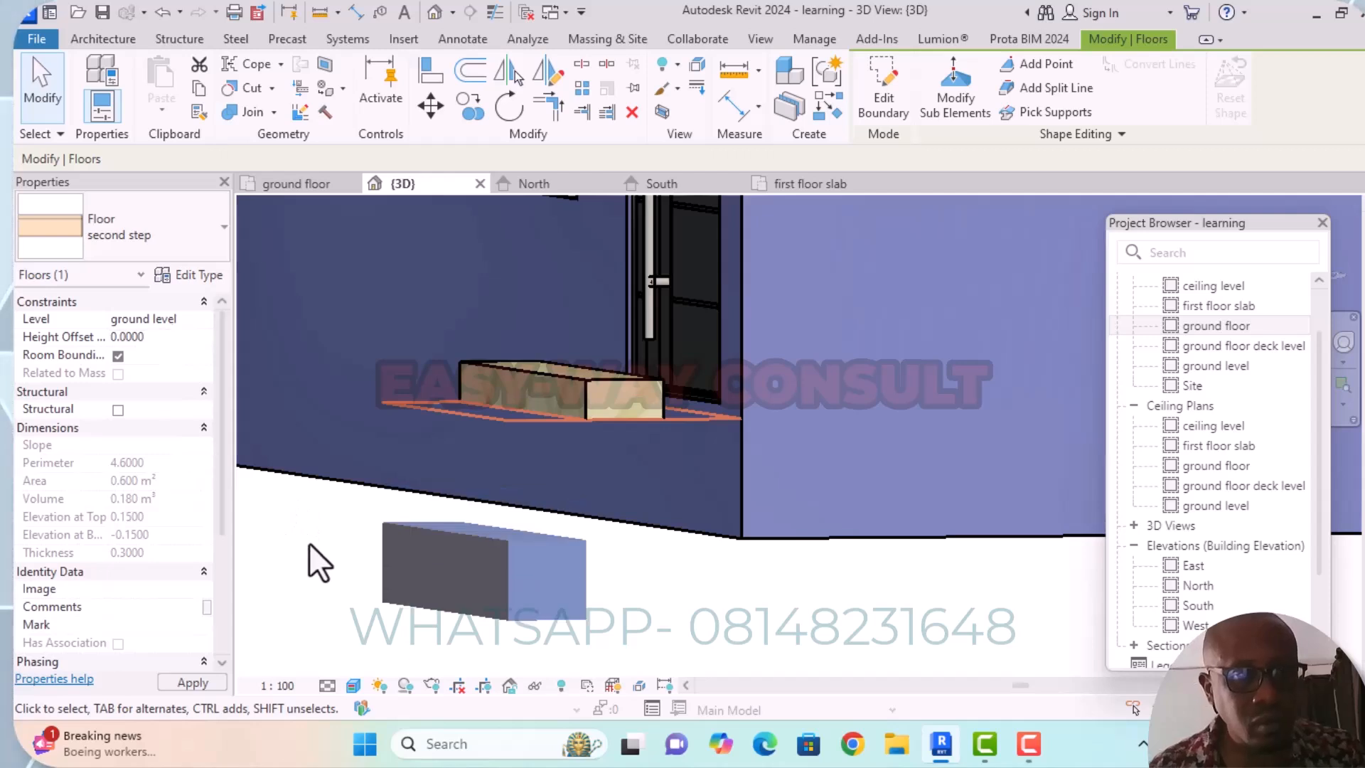
Change the level of the outermost "second step" floor to ground floor.
scroll(325, 515, "down", 1)
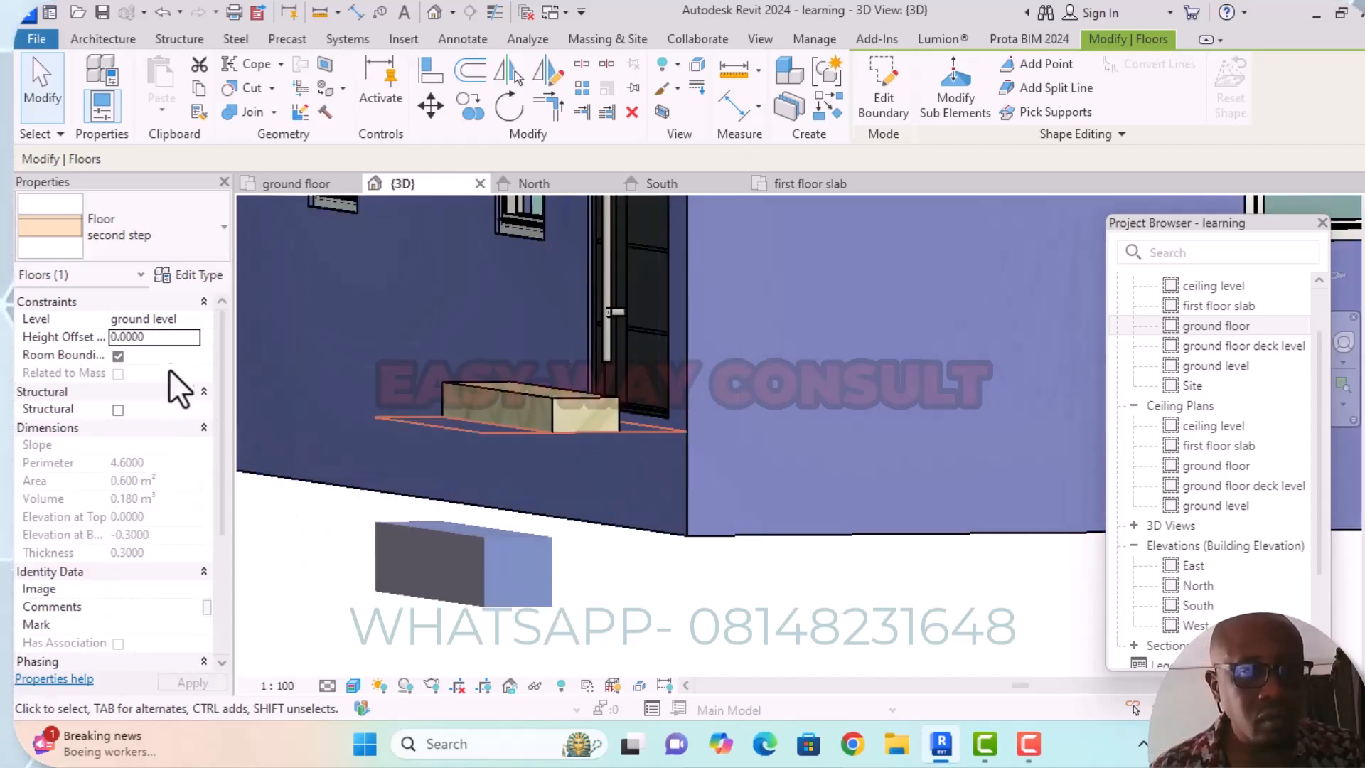
left_click(196, 320)
left_click(196, 319)
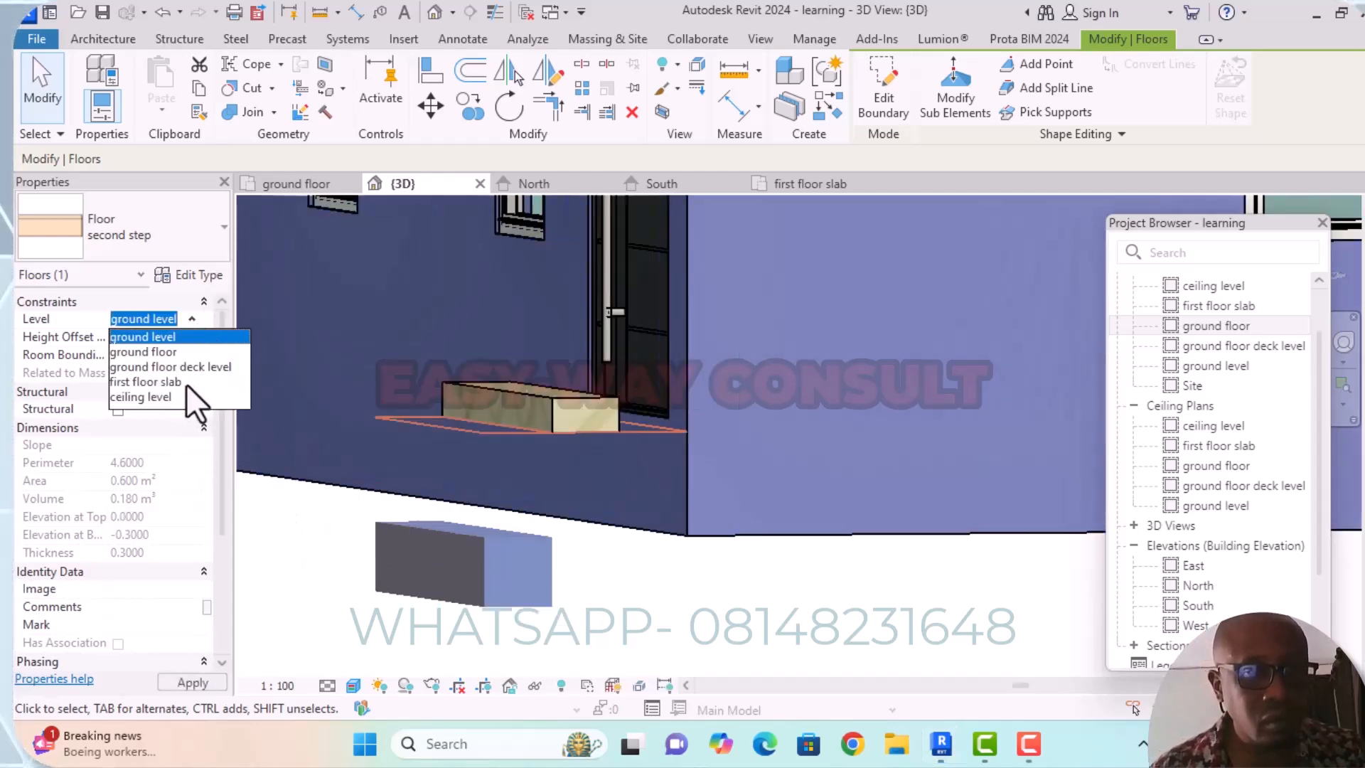
left_click(170, 352)
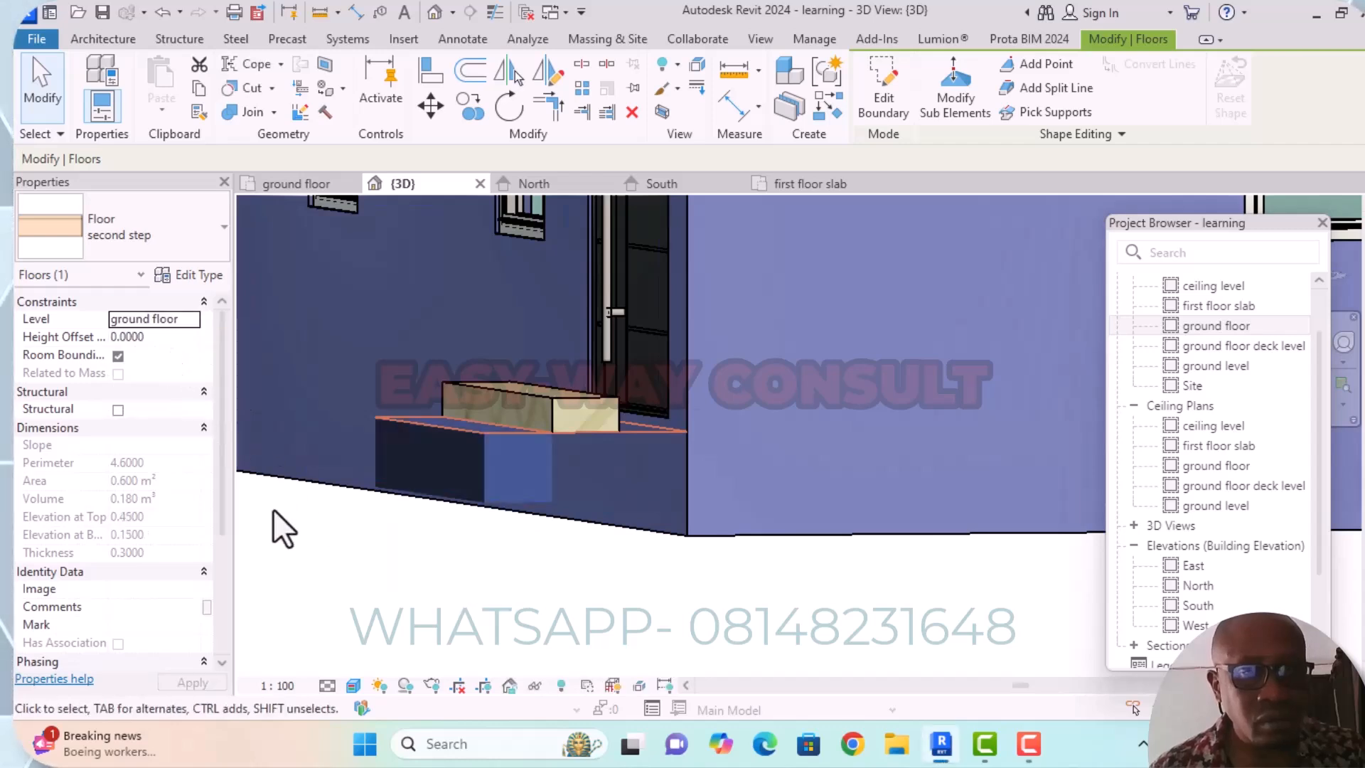
Set the height offset of the middle "first step" floor to 0.0.
mouse_move(274, 506)
middle_mouse_down("shift")
mouse_move(519, 564)
mouse_move(542, 594)
mouse_move(512, 552)
mouse_move(503, 597)
mouse_move(497, 557)
middle_mouse_up("shift")
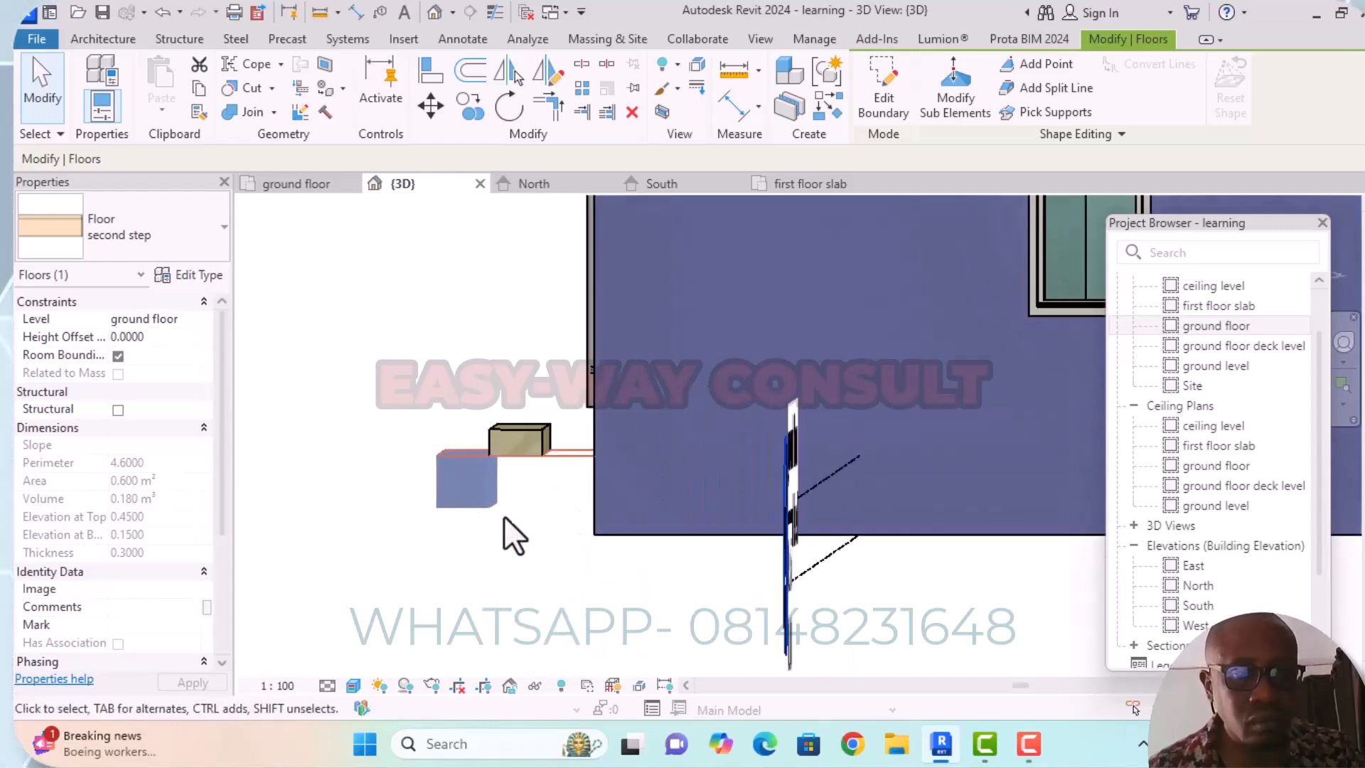
left_click(543, 432)
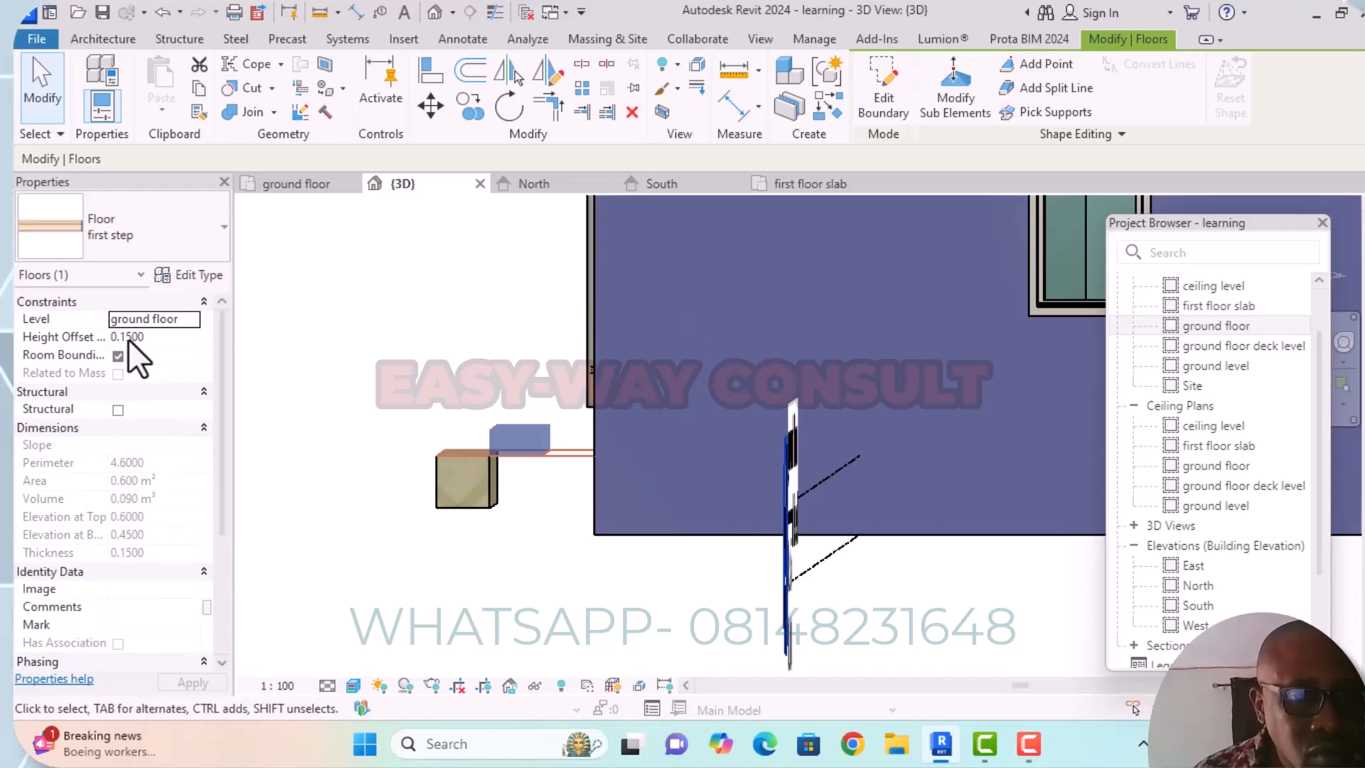
left_click(149, 335)
key("BackSpace")
key("BackSpace")
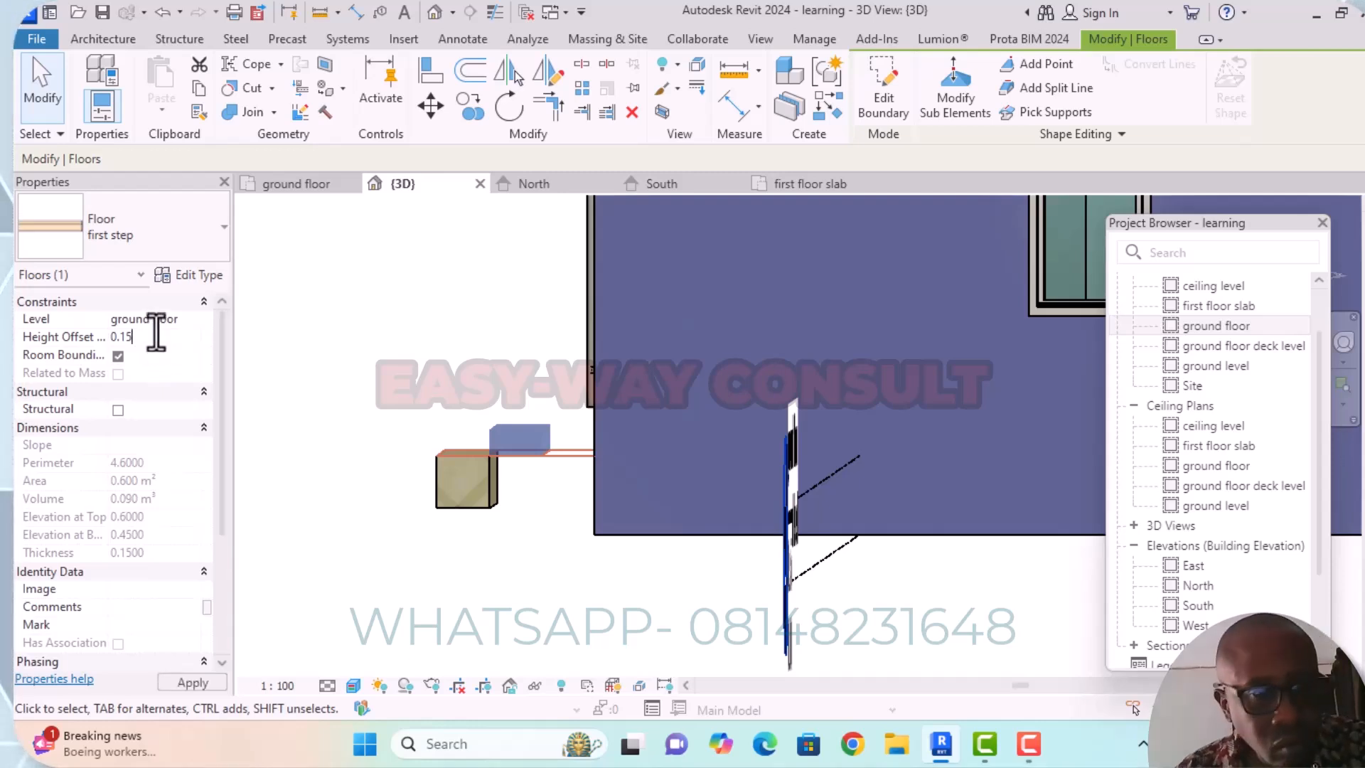
type("0")
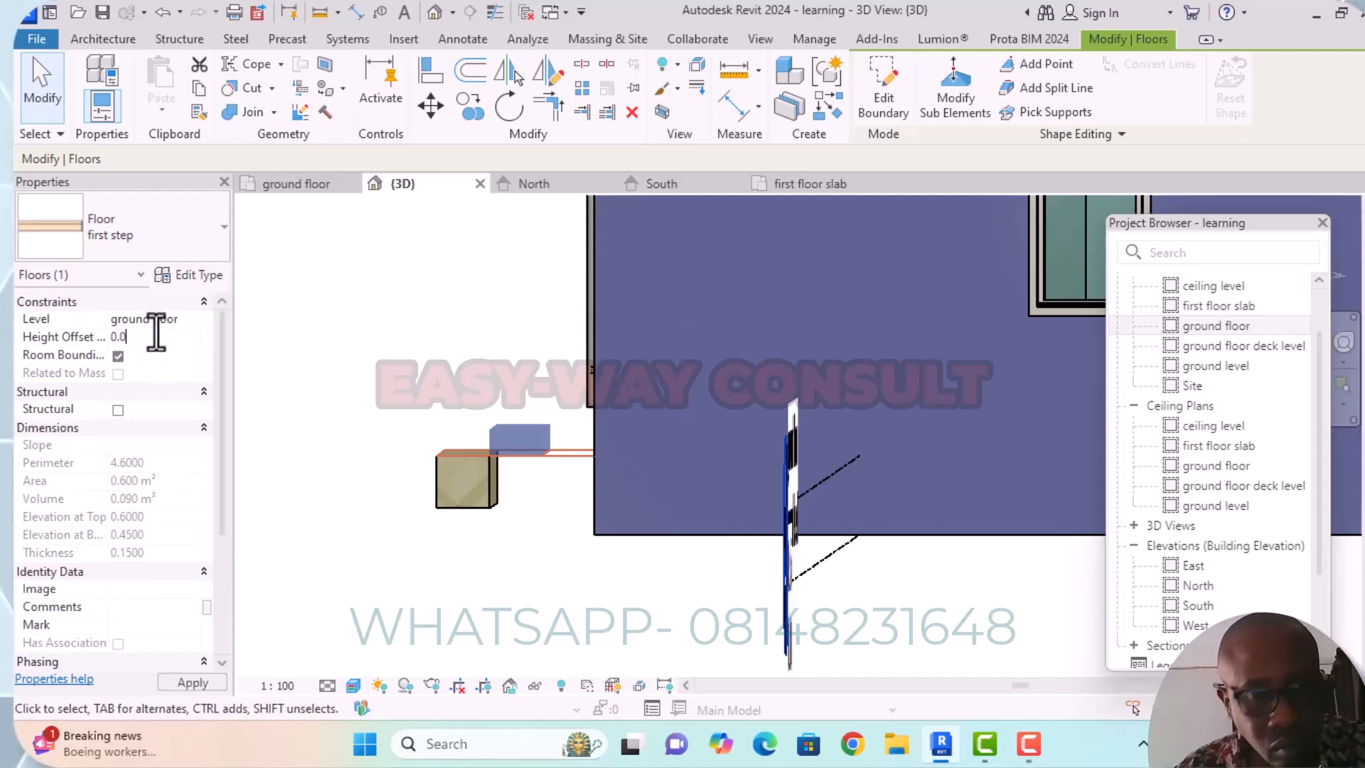
key("Return")
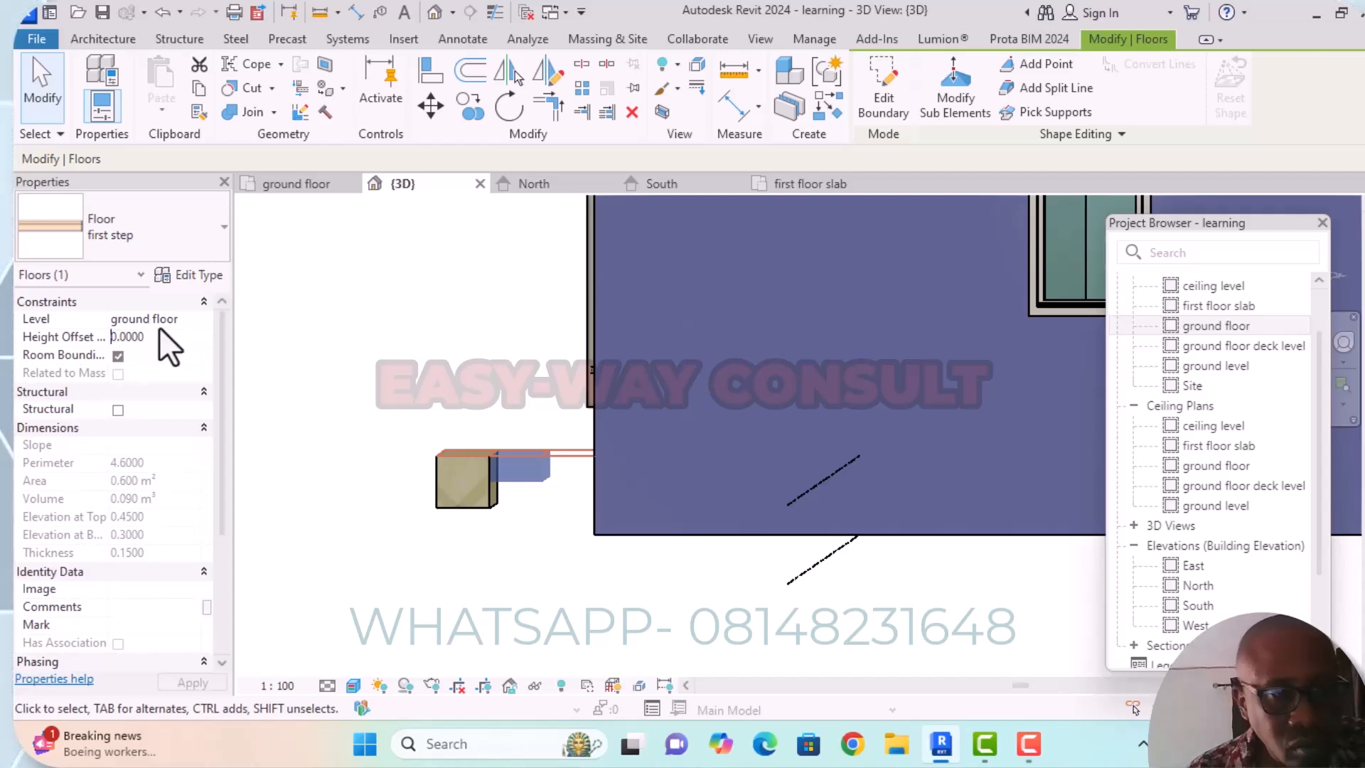
Set the height offset of the middle "first step" floor to -0.1500.
type("-")
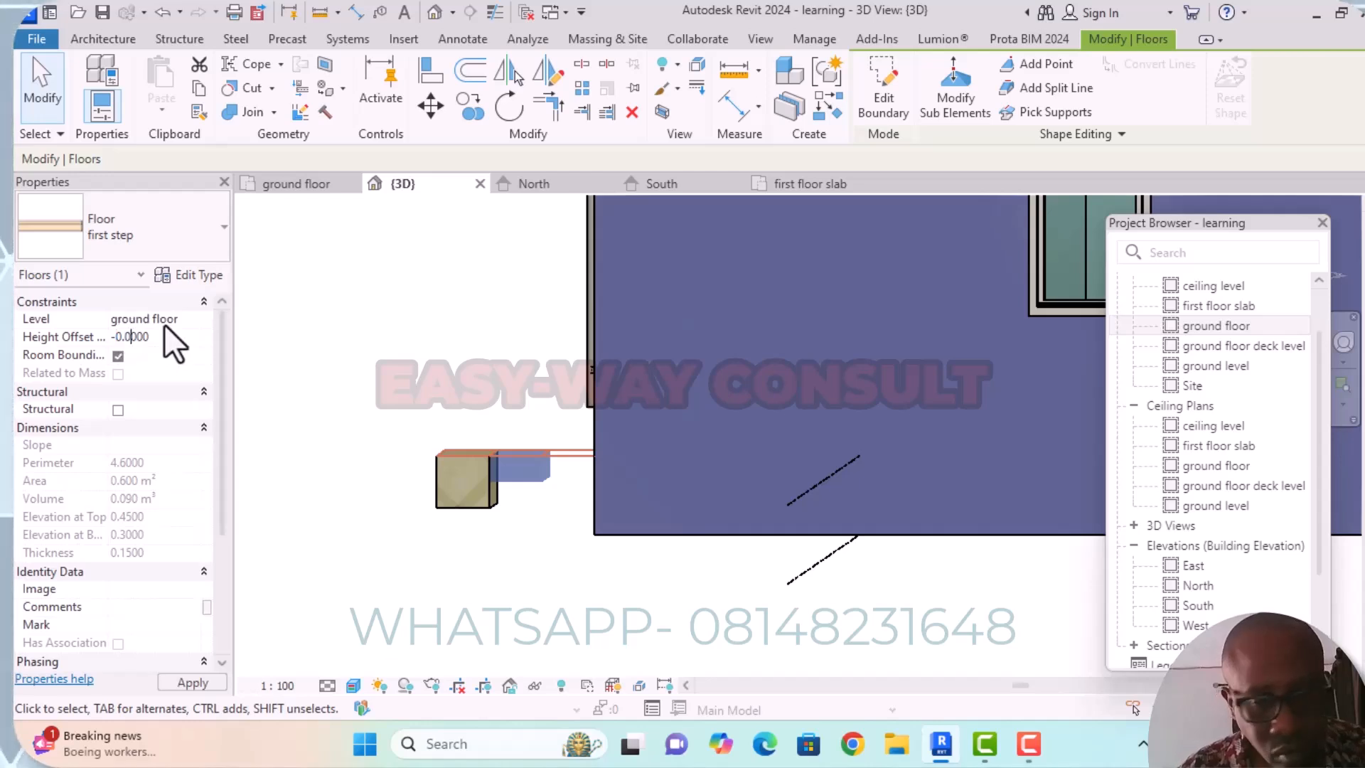
key("BackSpace")
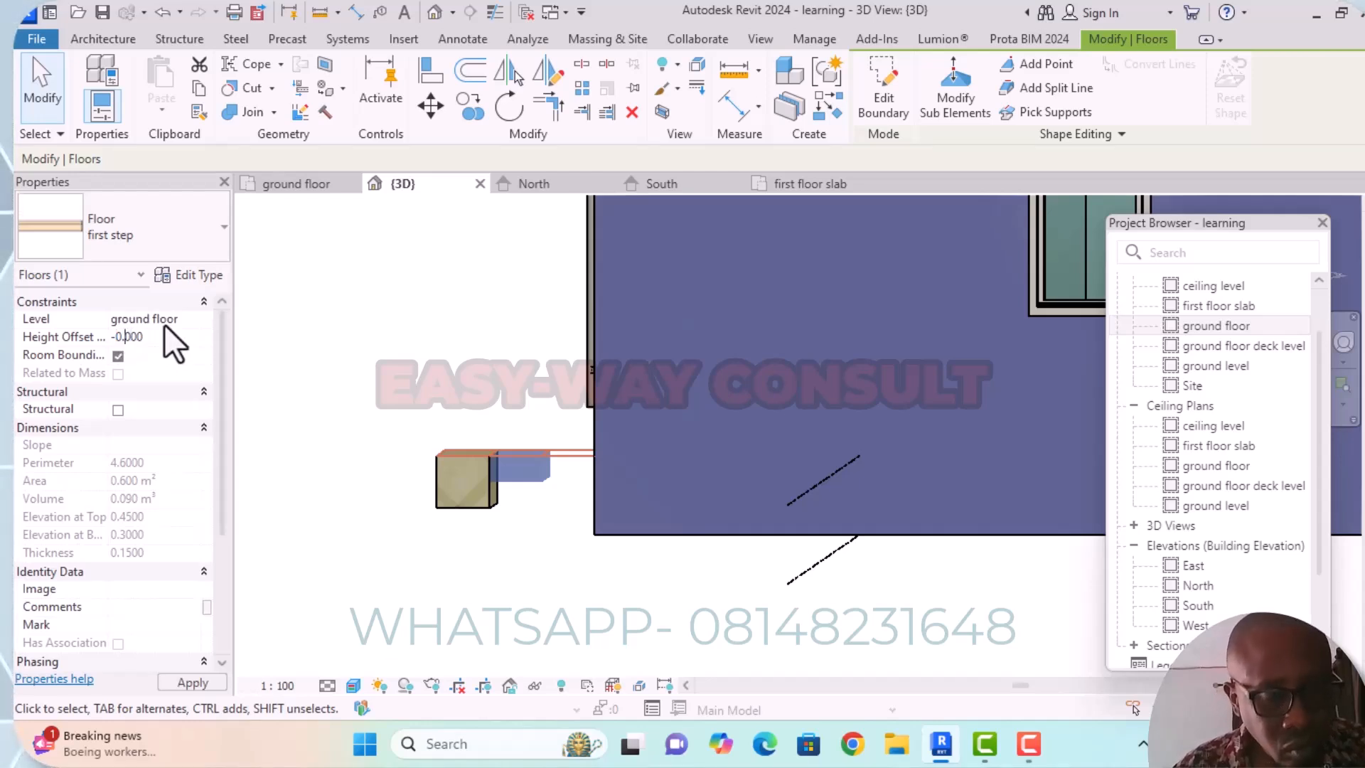
type("1")
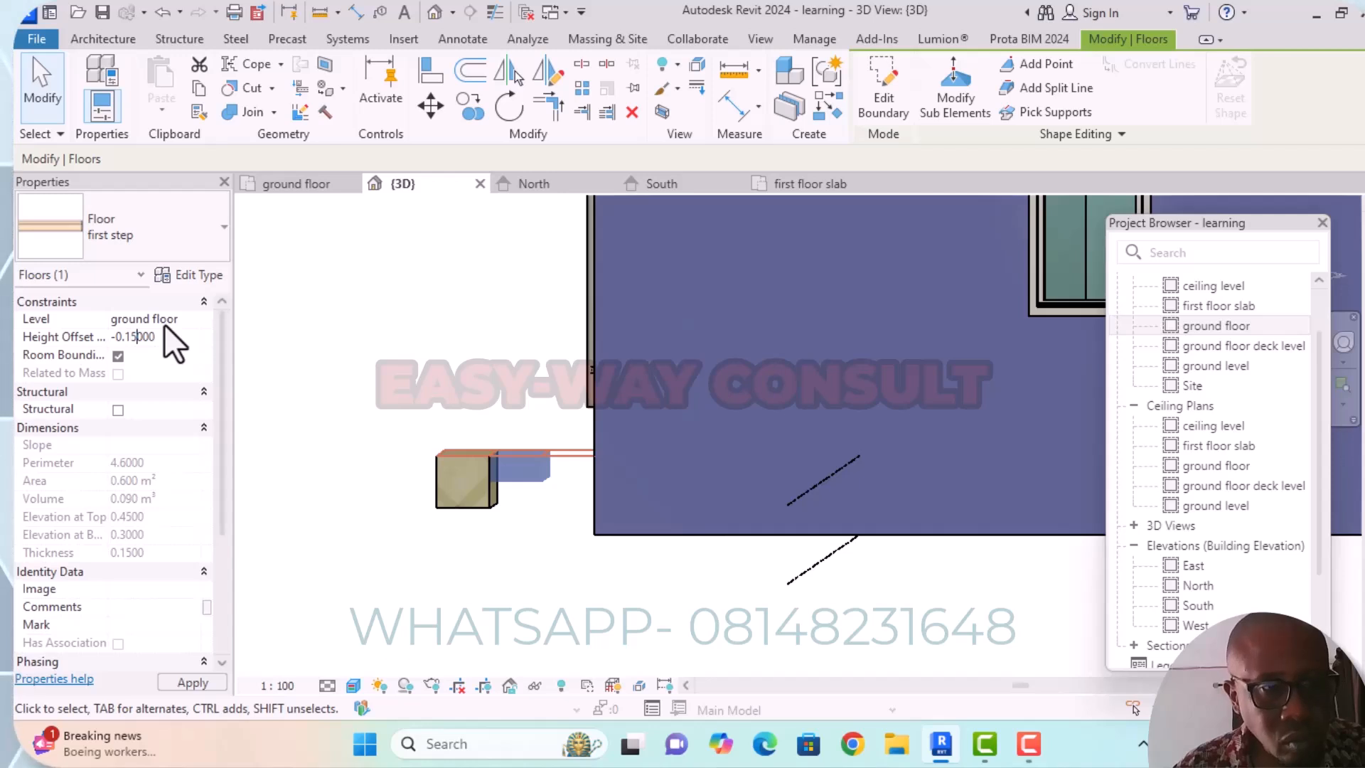
type("5")
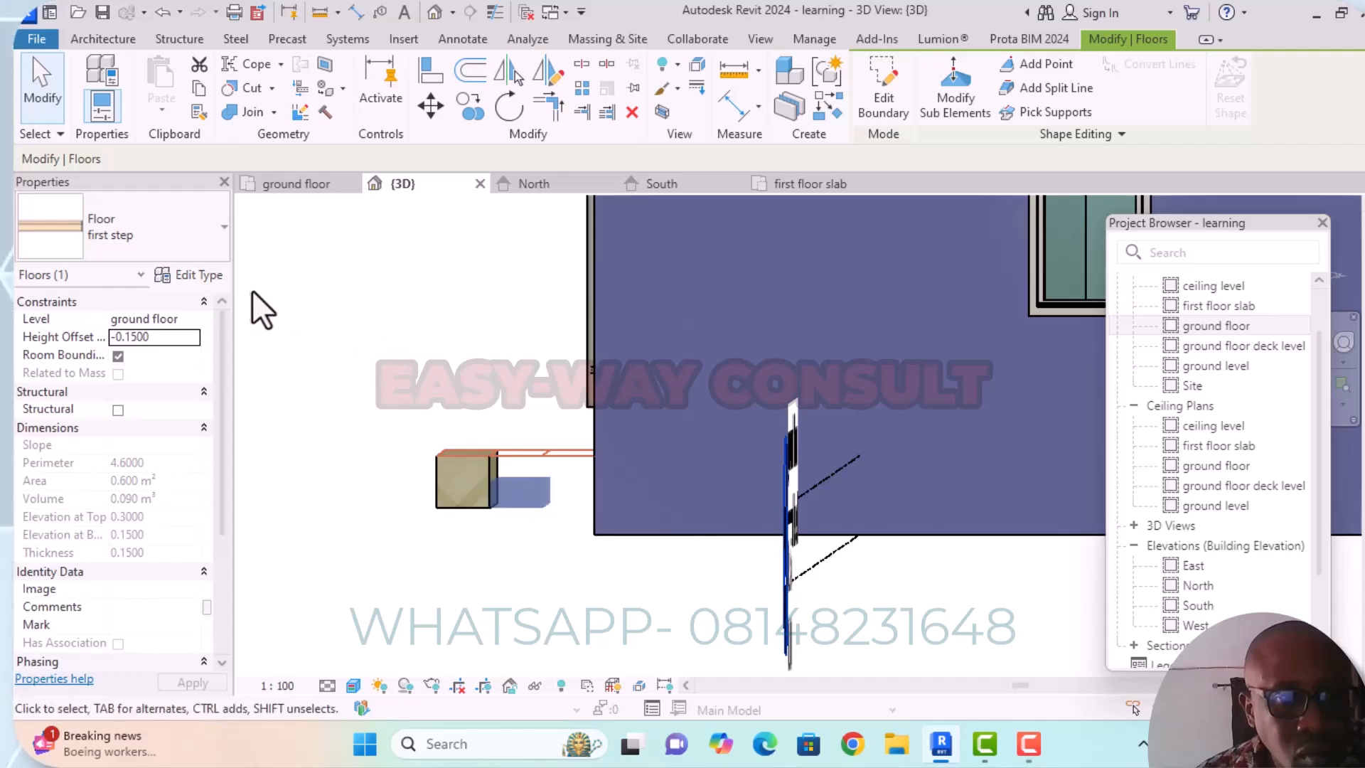
Set the Structure [1] layer thickness of the "first step" floor type to 0.2500 and accept the type changes.
left_click(199, 275)
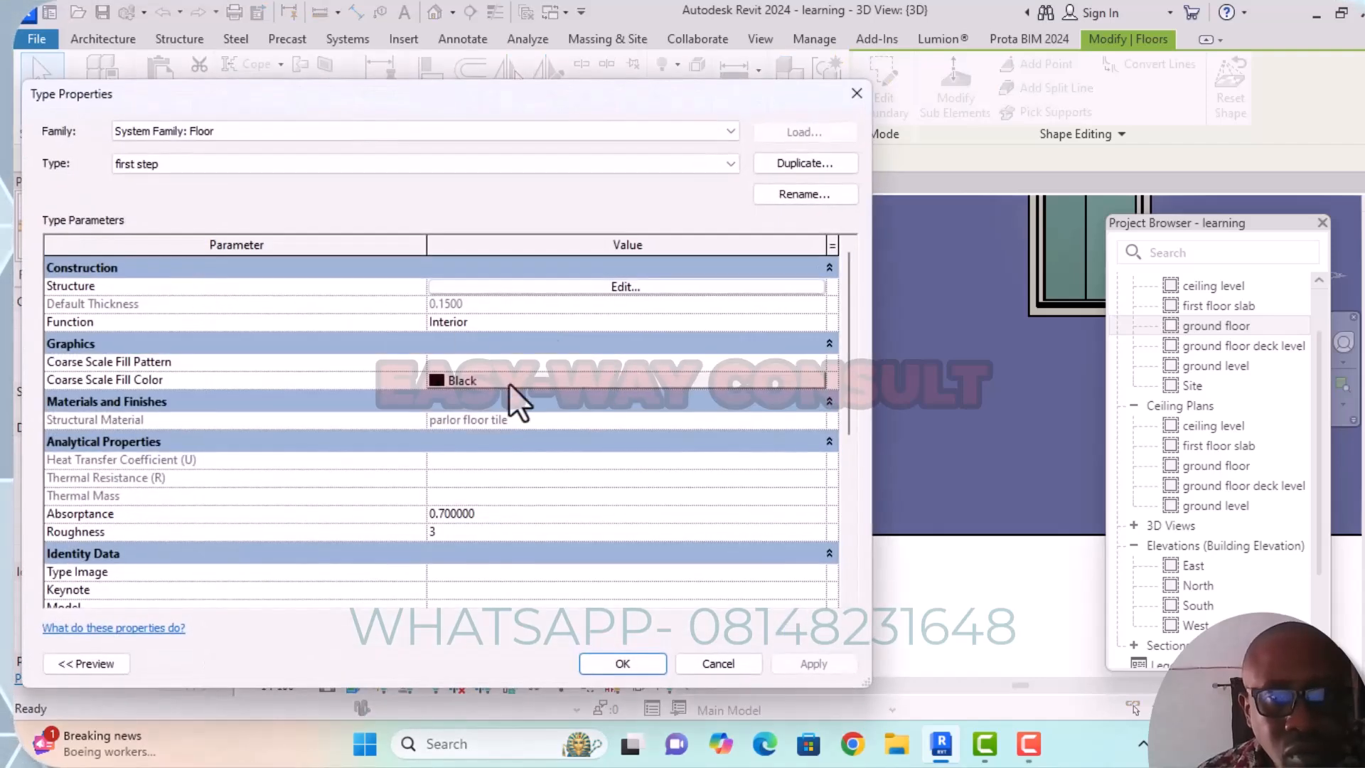
left_click(608, 287)
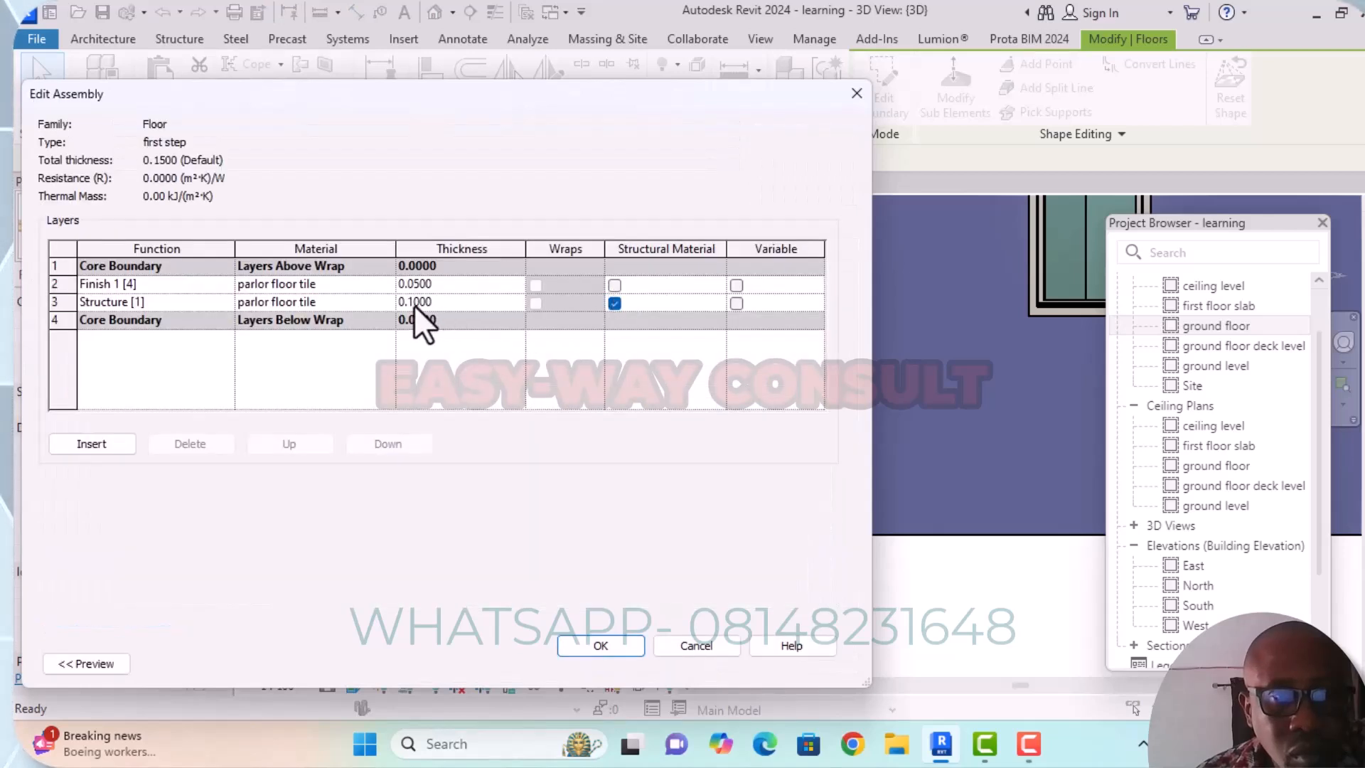
left_click(412, 301)
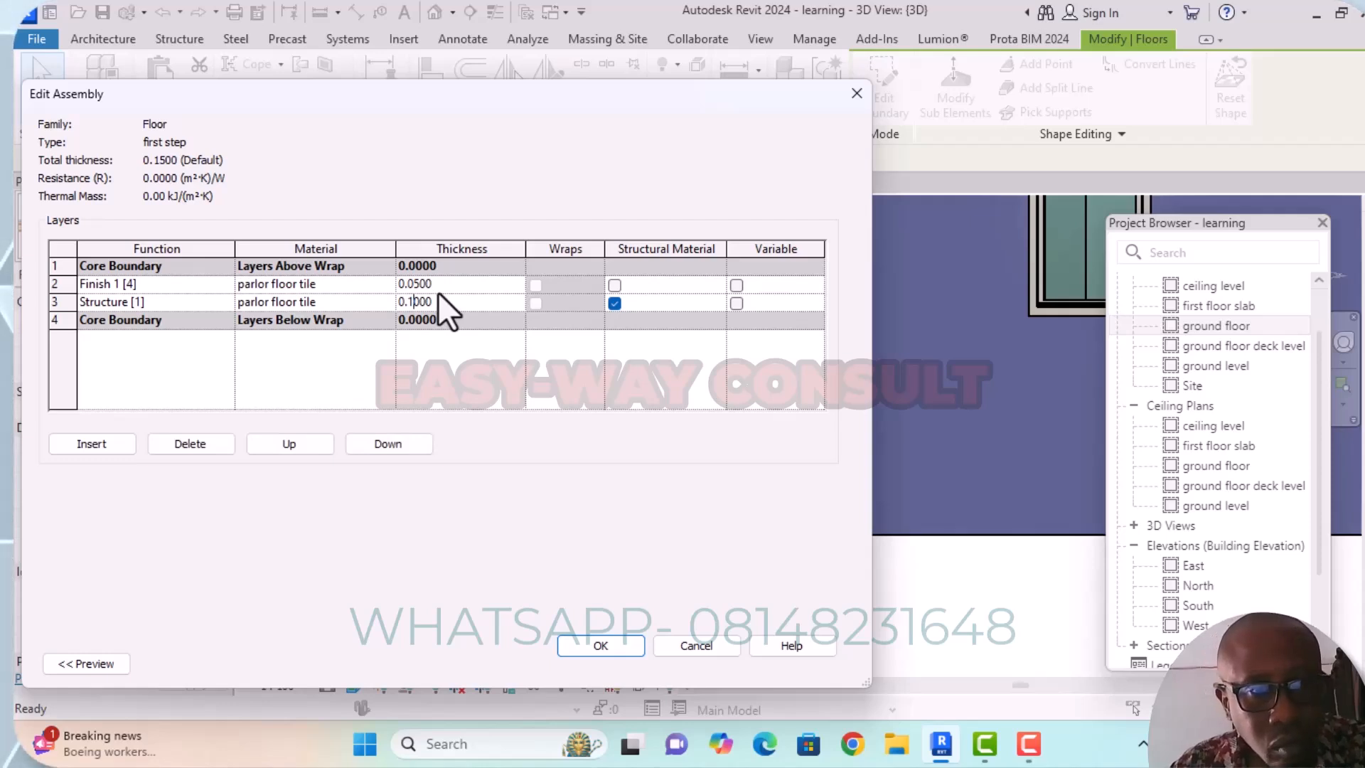
type("2")
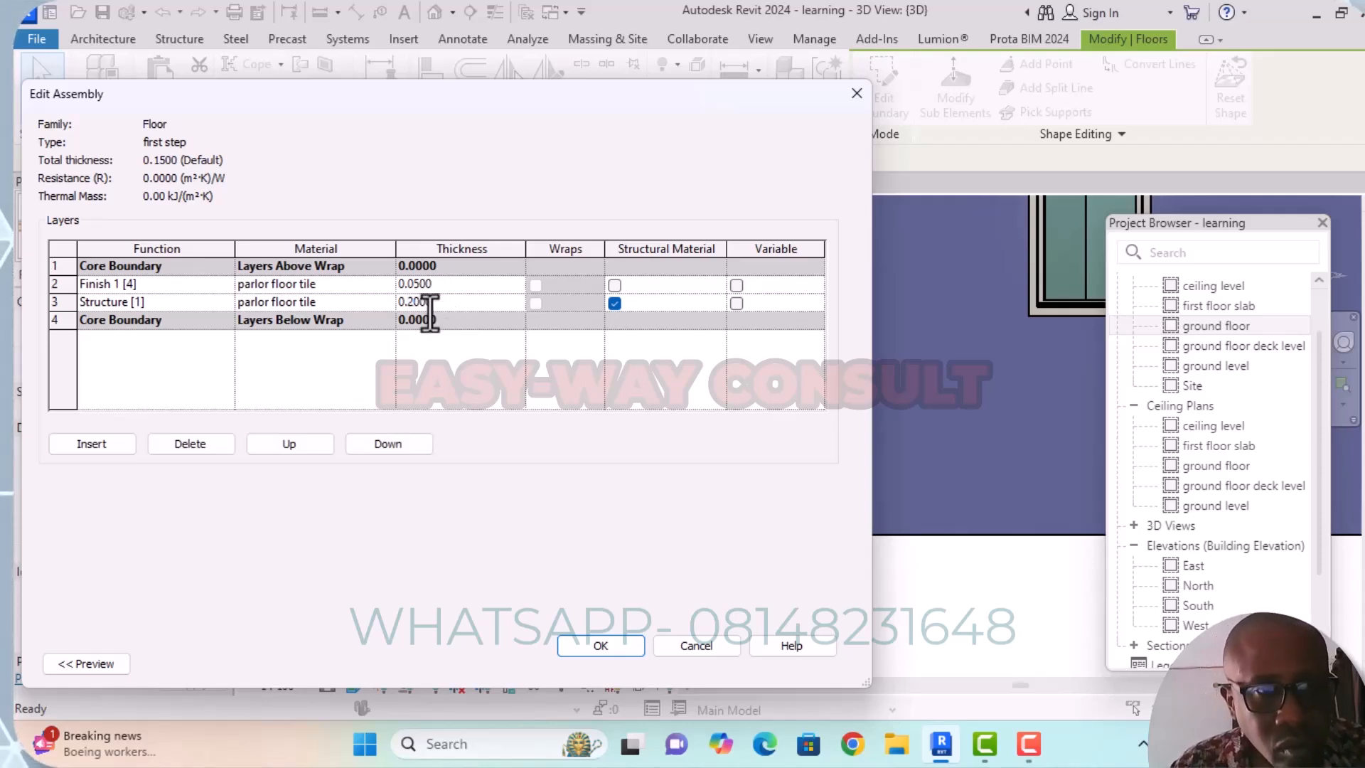
type("5")
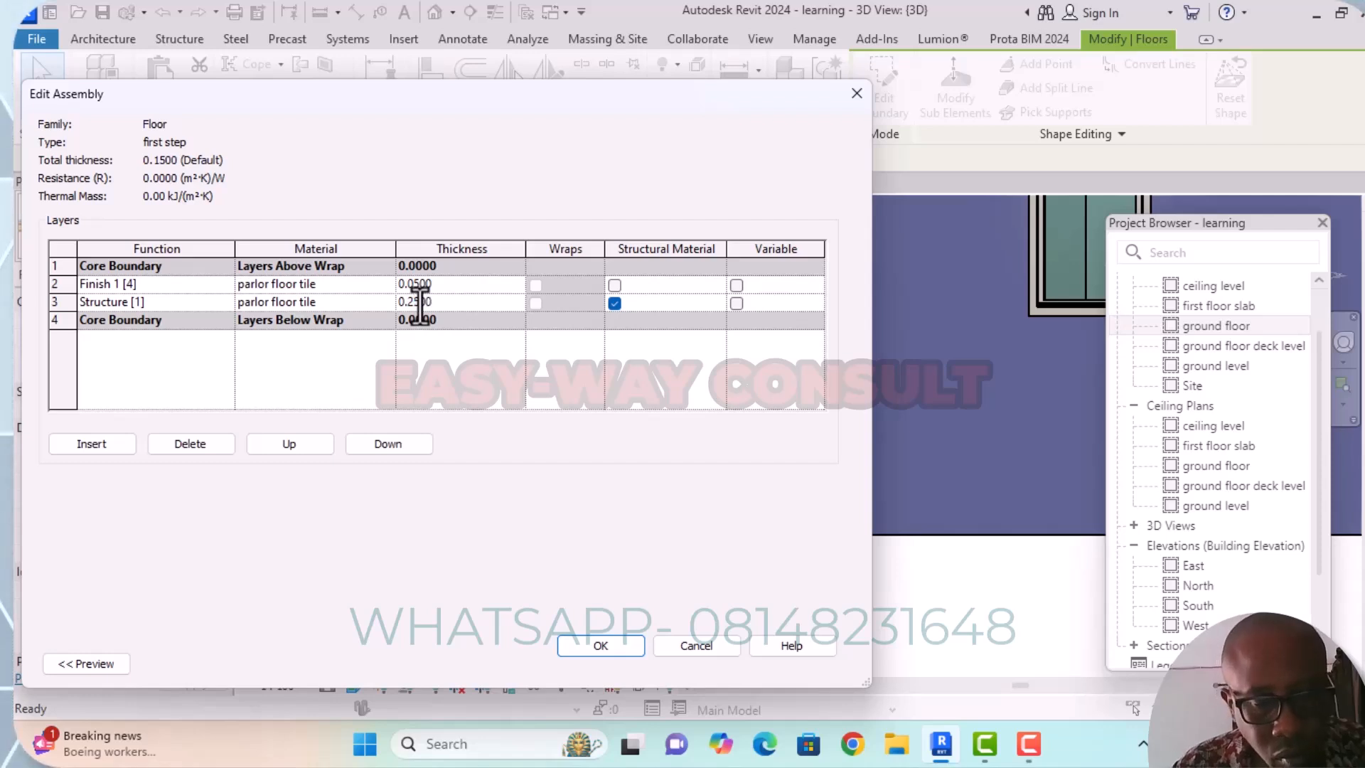
left_click(618, 646)
left_click(642, 666)
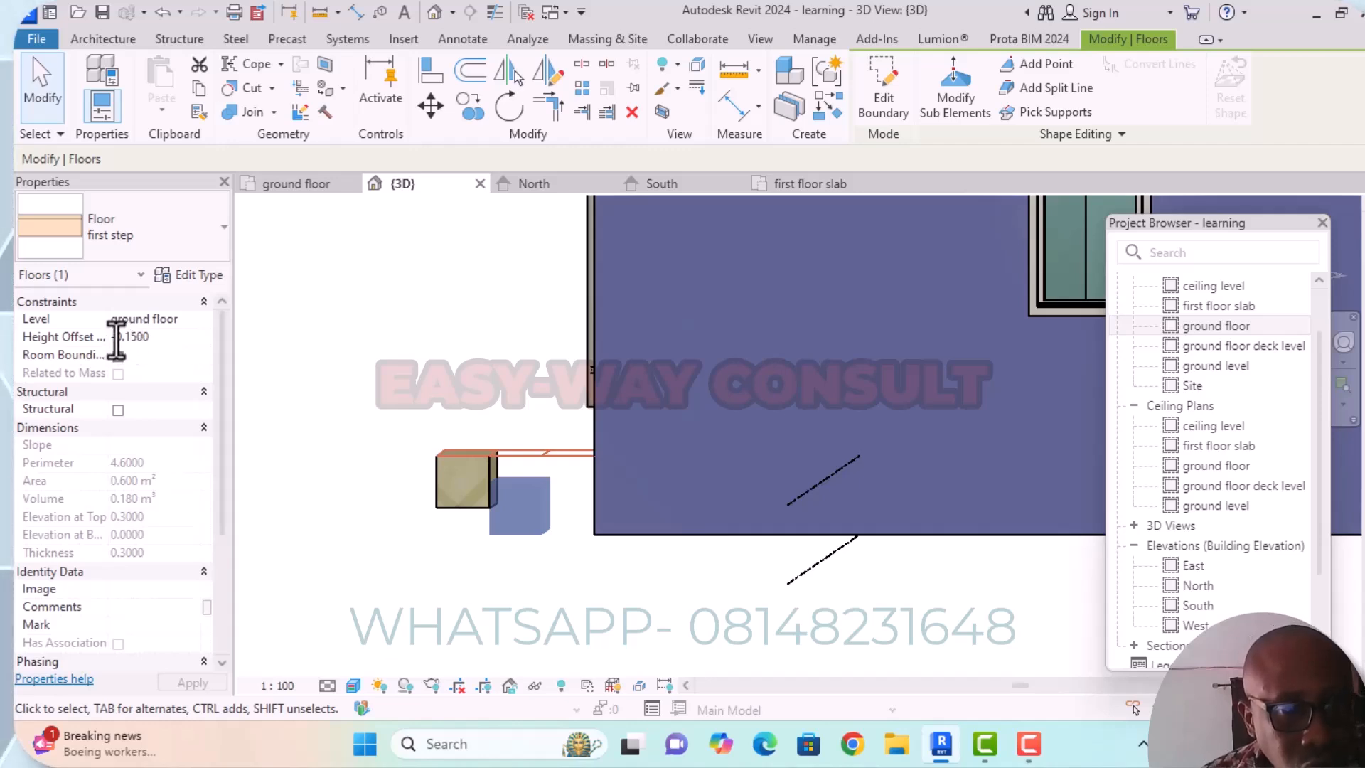
Set the height offset of the middle "first step" floor to 0.0000.
key("BackSpace")
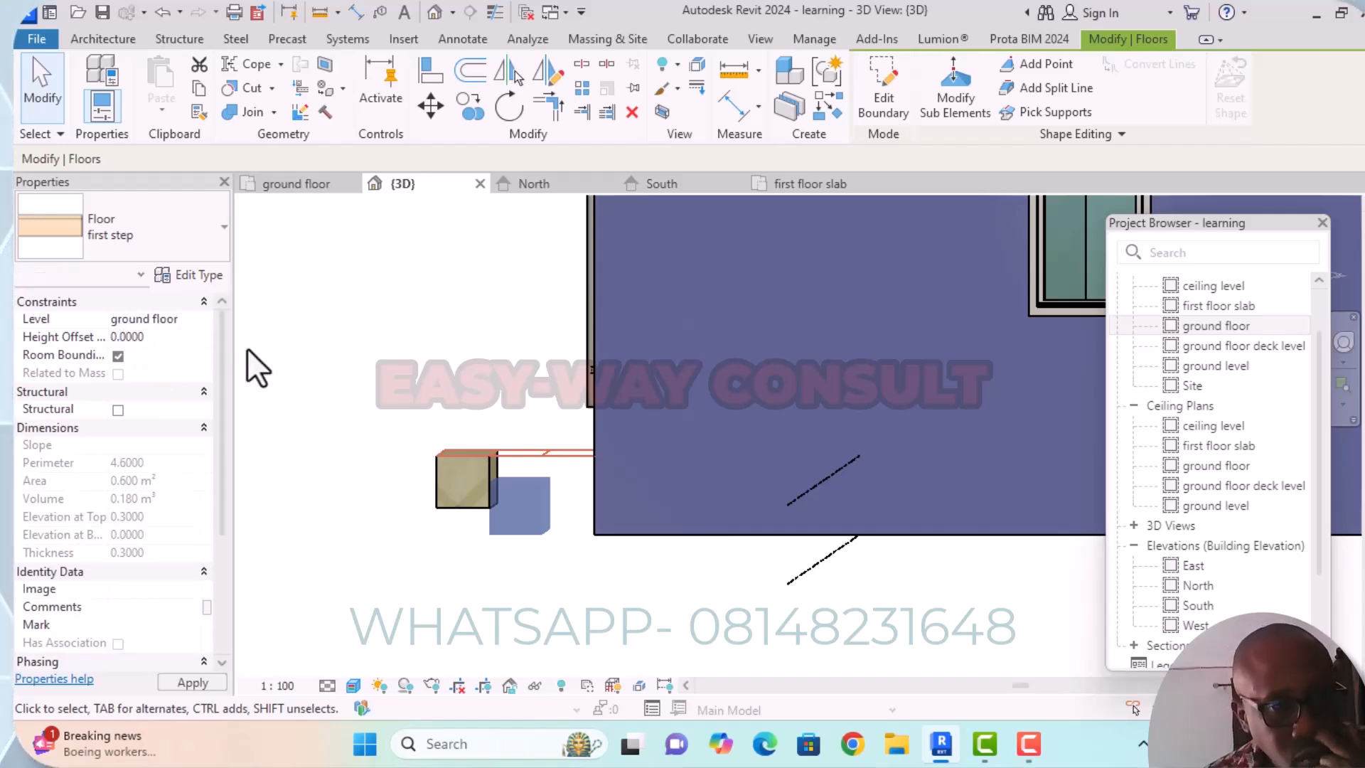
mouse_move(306, 362)
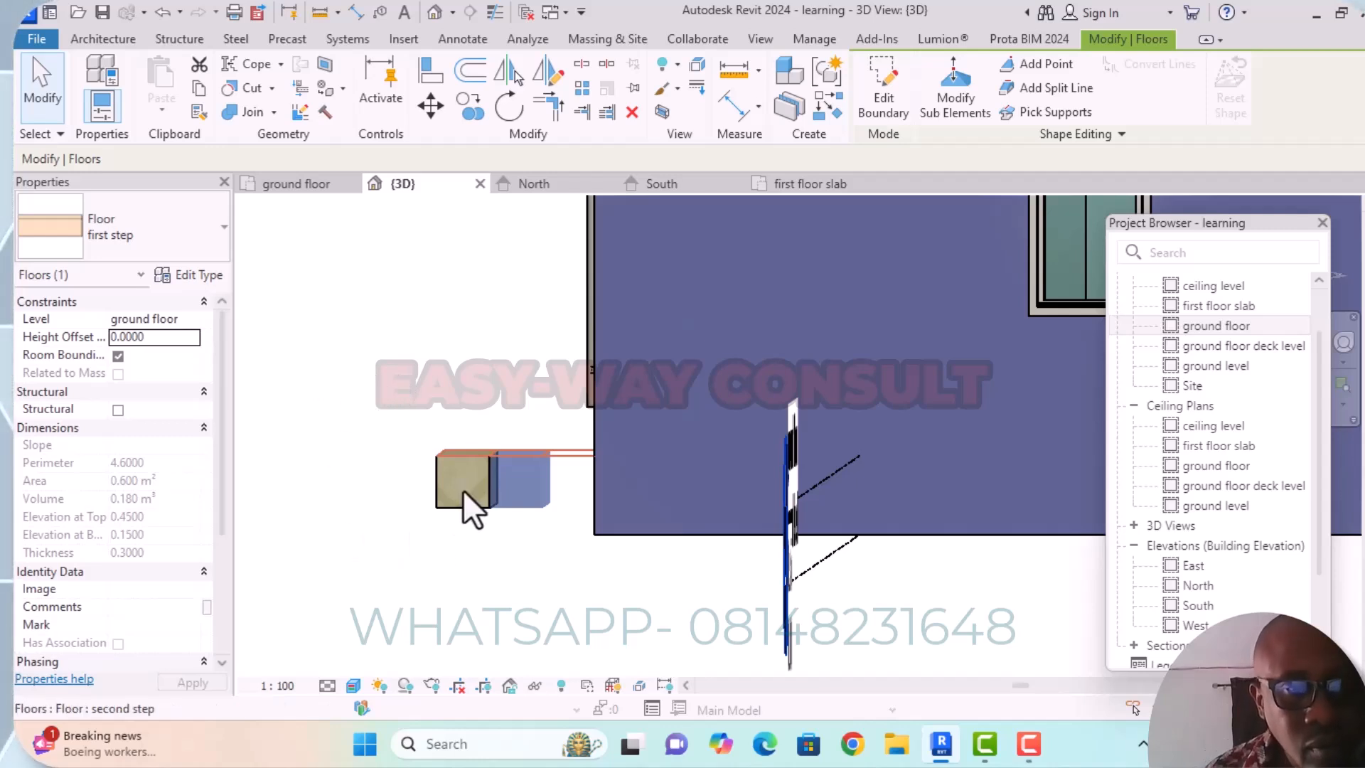
mouse_move(335, 399)
middle_mouse_down("shift")
mouse_move(345, 487)
mouse_move(401, 522)
mouse_move(399, 478)
mouse_move(384, 522)
mouse_move(374, 509)
mouse_move(429, 478)
mouse_move(497, 497)
mouse_move(586, 552)
mouse_move(664, 558)
mouse_move(770, 536)
mouse_move(822, 493)
mouse_move(875, 500)
mouse_move(832, 527)
mouse_move(376, 514)
mouse_move(387, 510)
middle_mouse_up("shift")
middle_click_drag(385, 513, 384, 514, "shift")
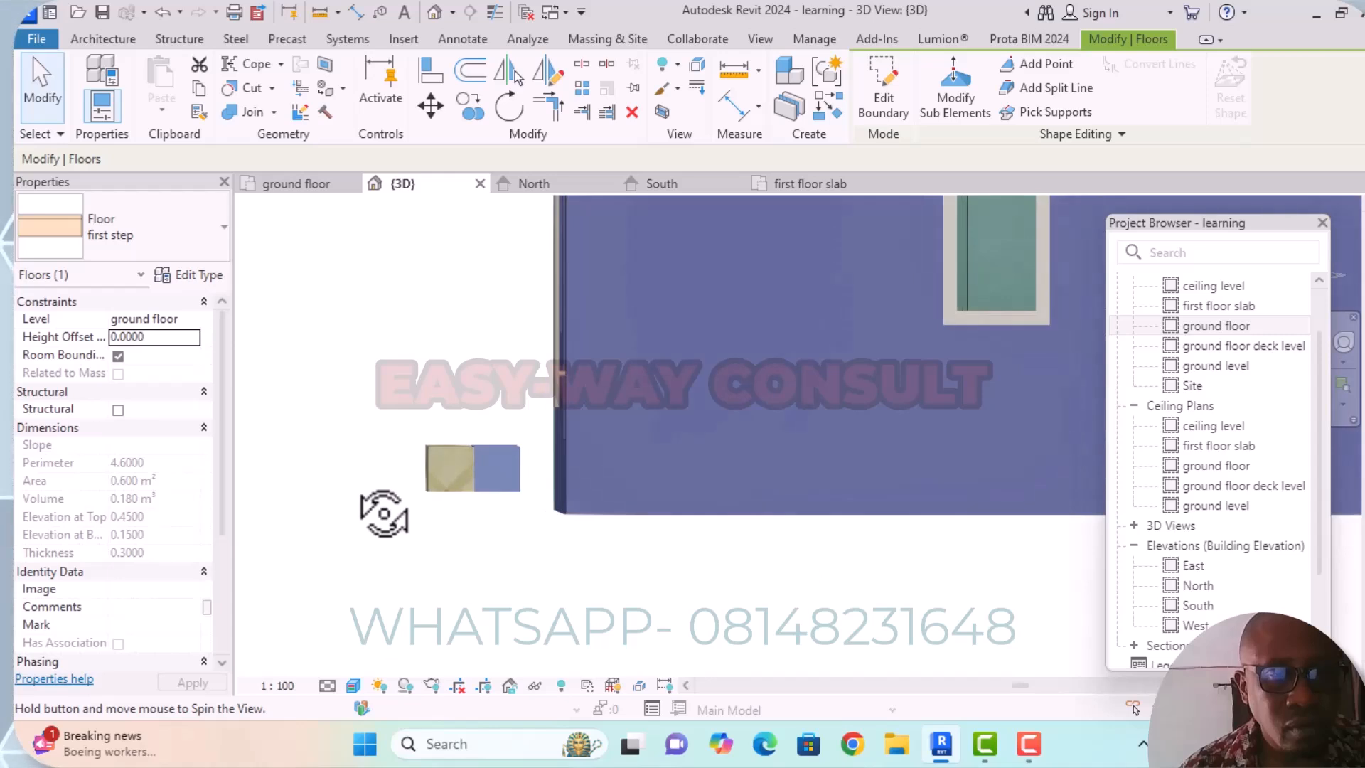
Set the Structure [1] layer thickness of the outermost "second step" floor type to 0.100 and accept the type changes.
scroll(509, 492, "up", 2)
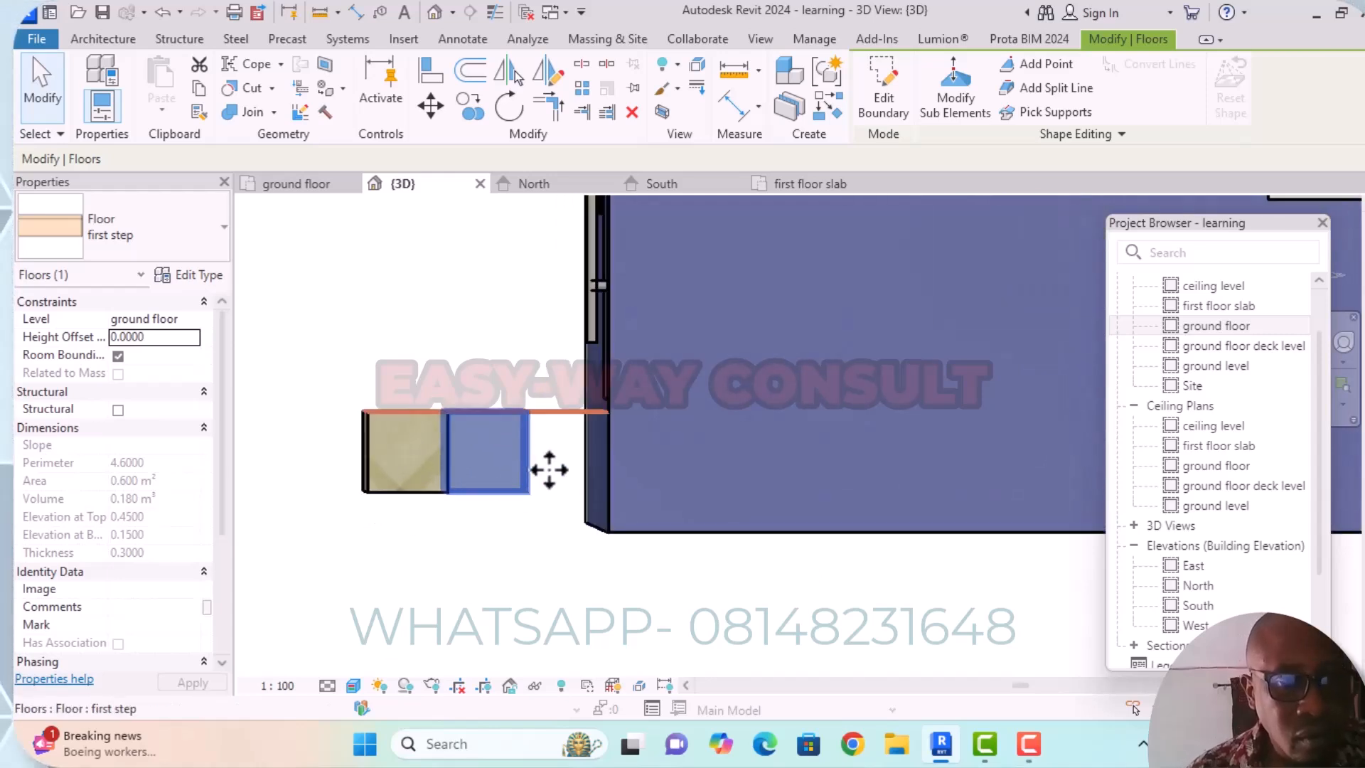
left_click(397, 481)
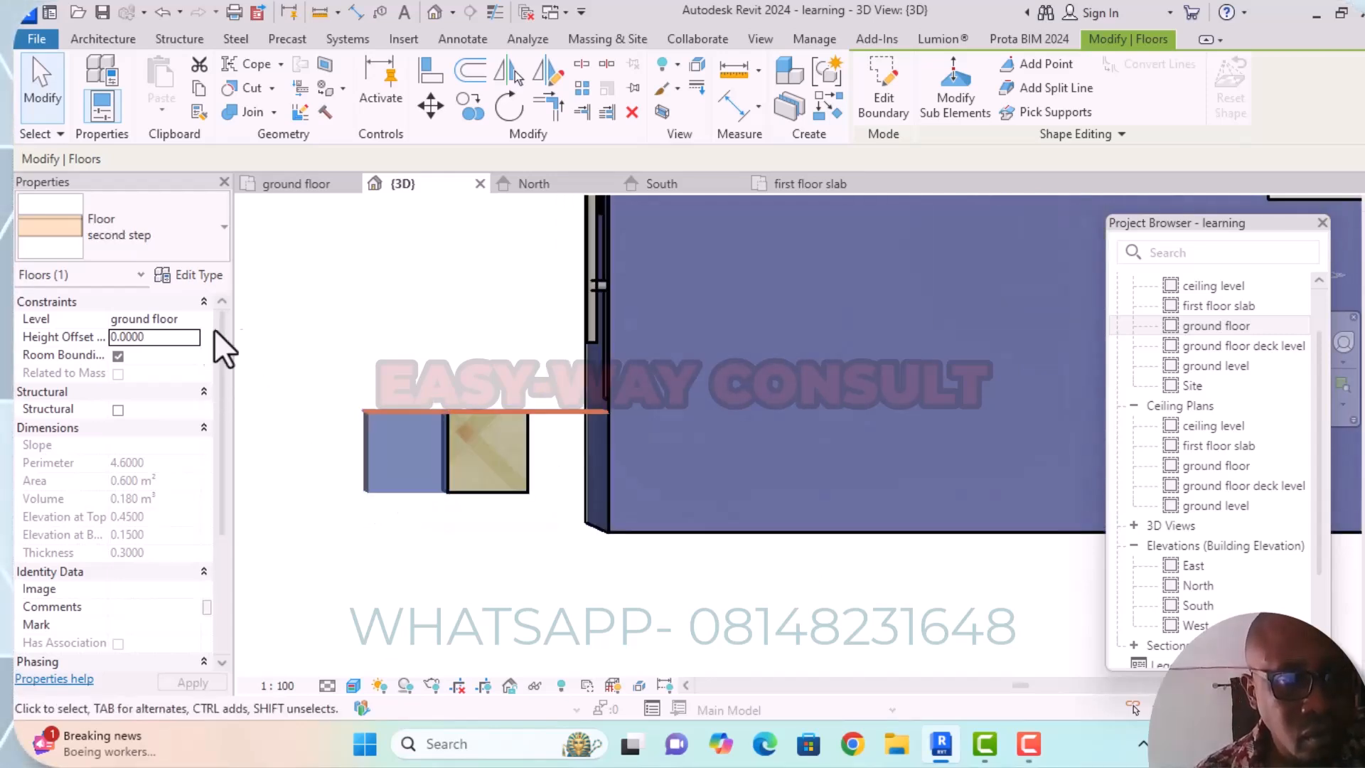
left_click(190, 278)
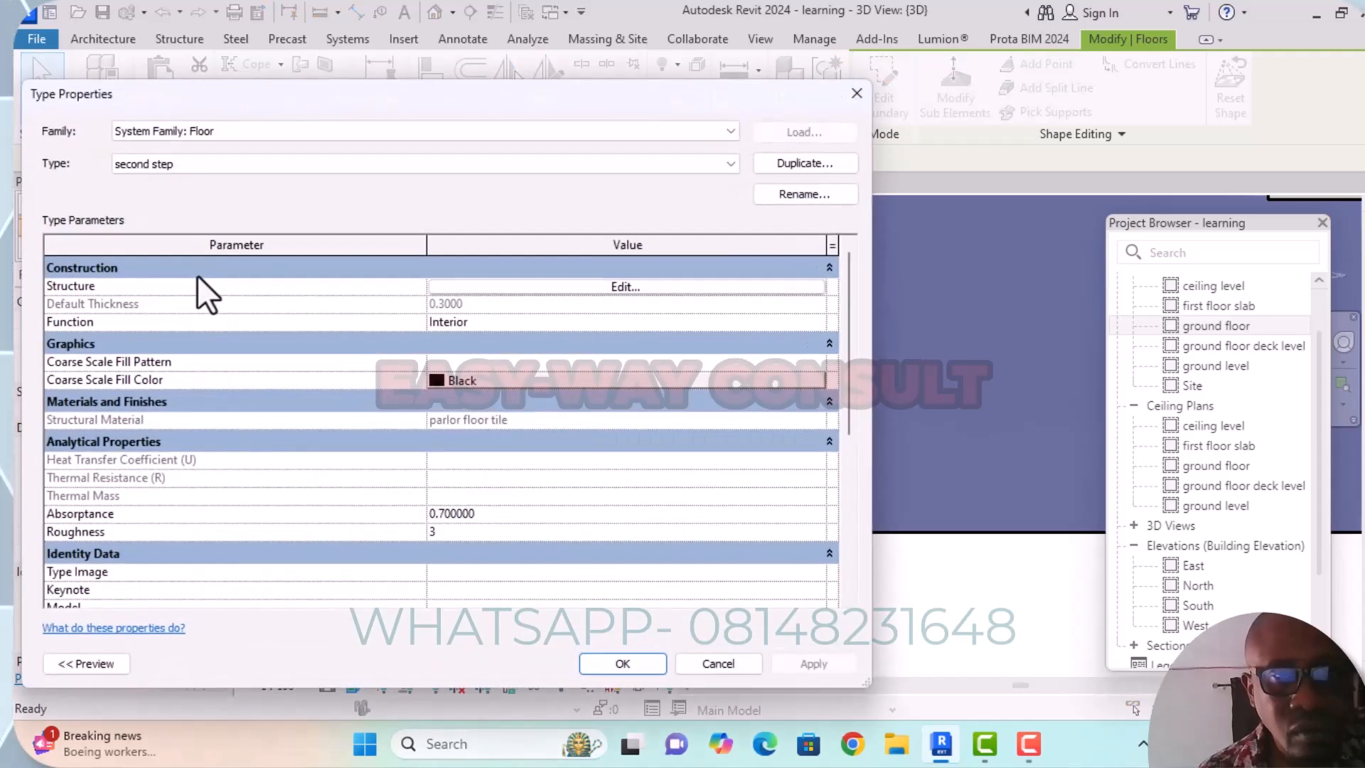
left_click(626, 287)
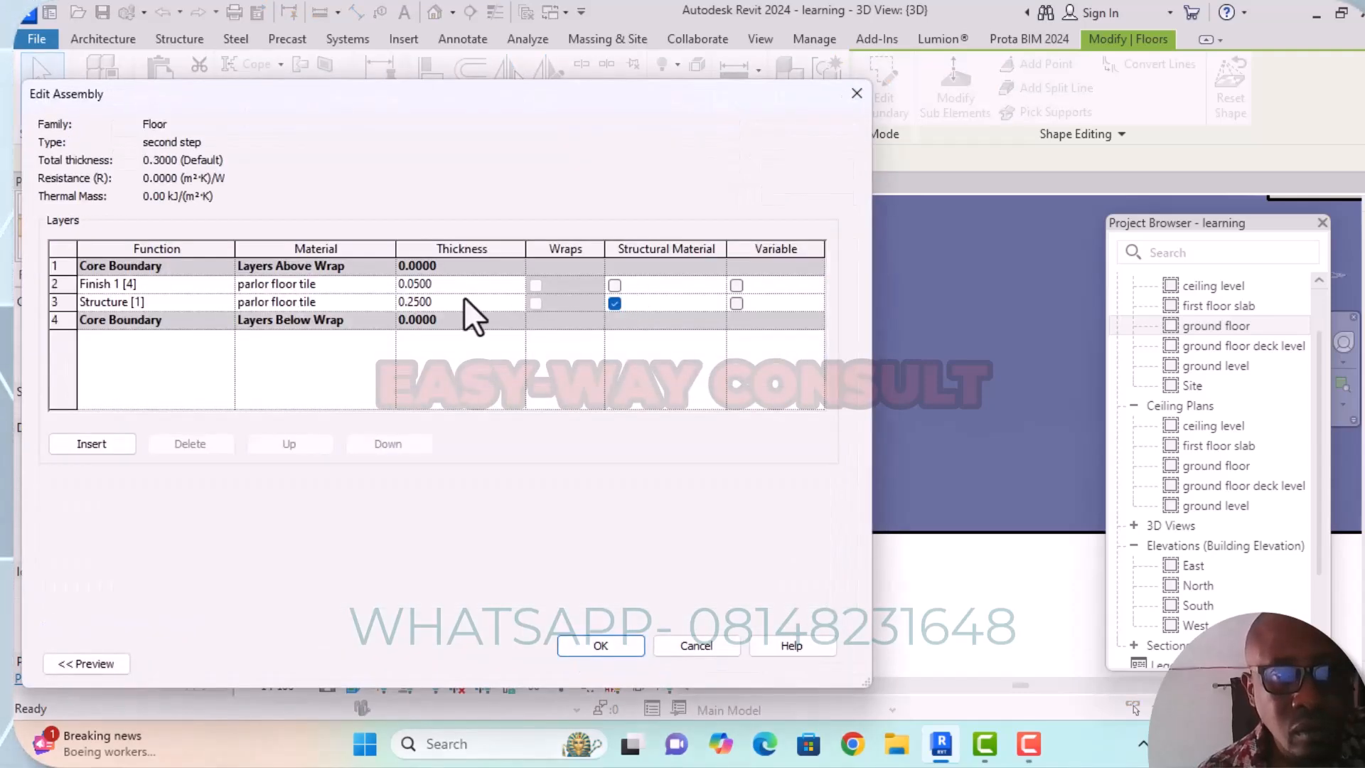
left_click(418, 303)
left_click(410, 303)
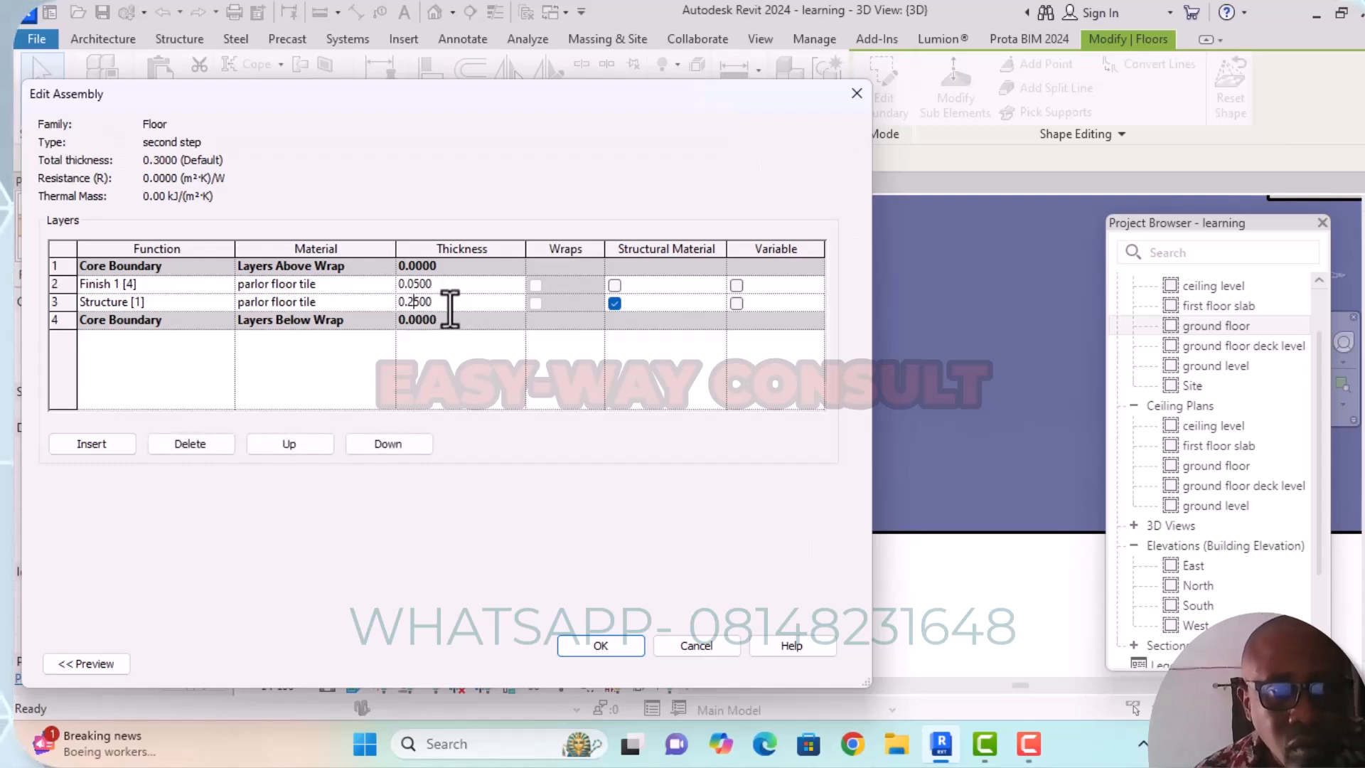
key("BackSpace")
key("Delete")
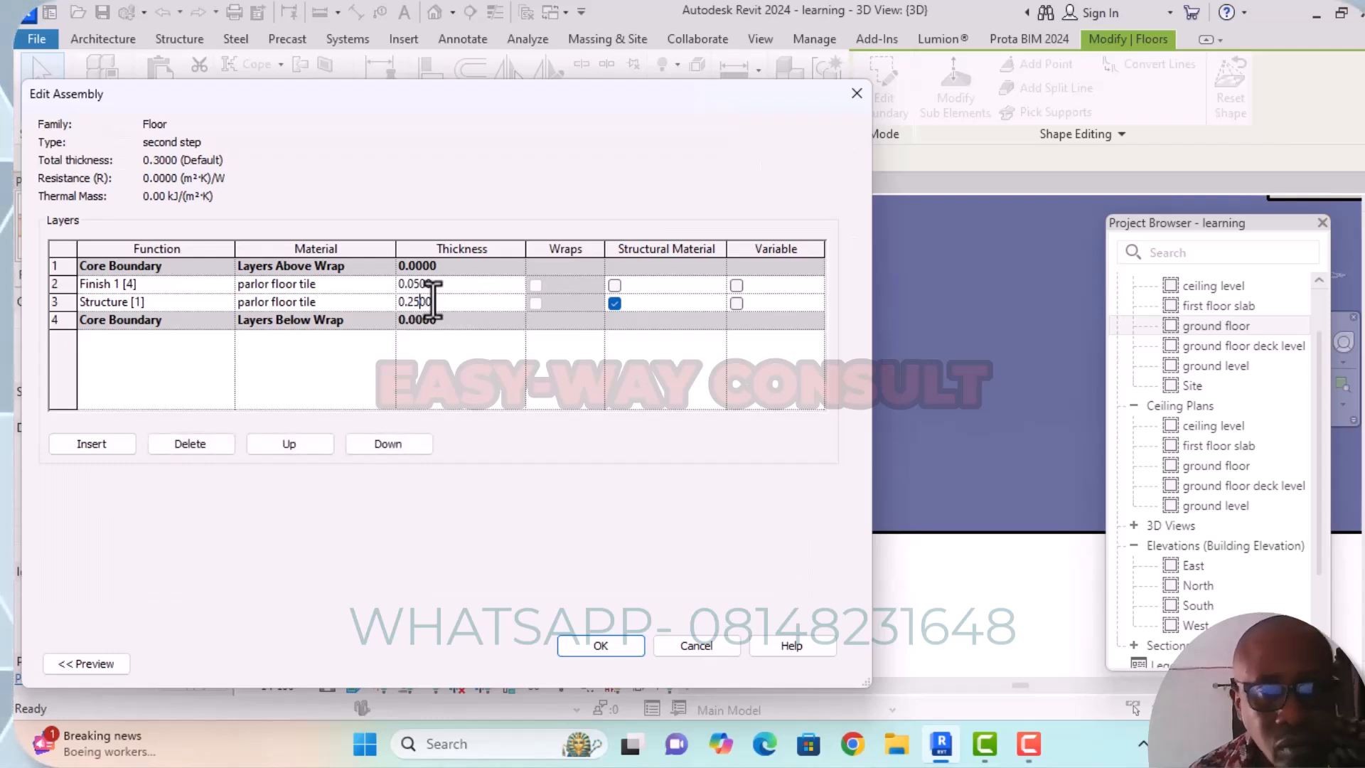
type("1")
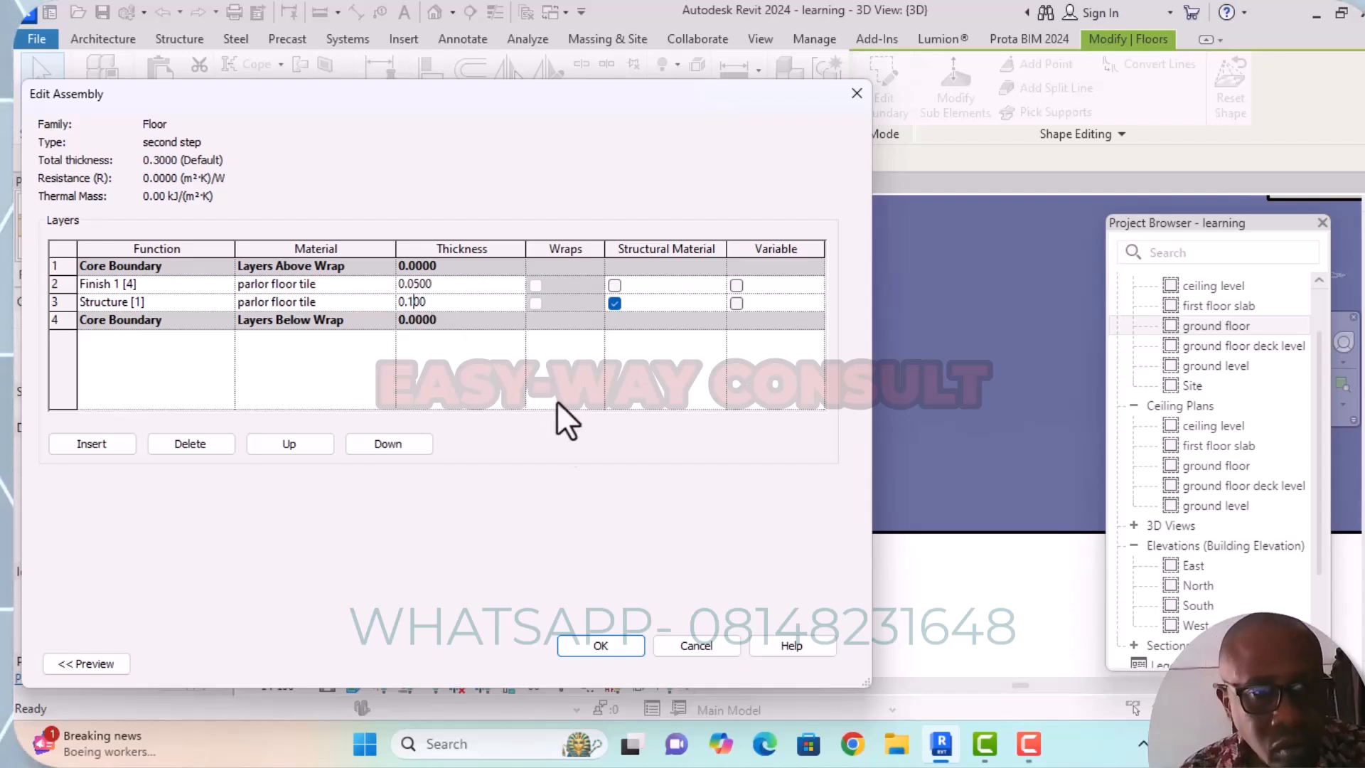
left_click(627, 646)
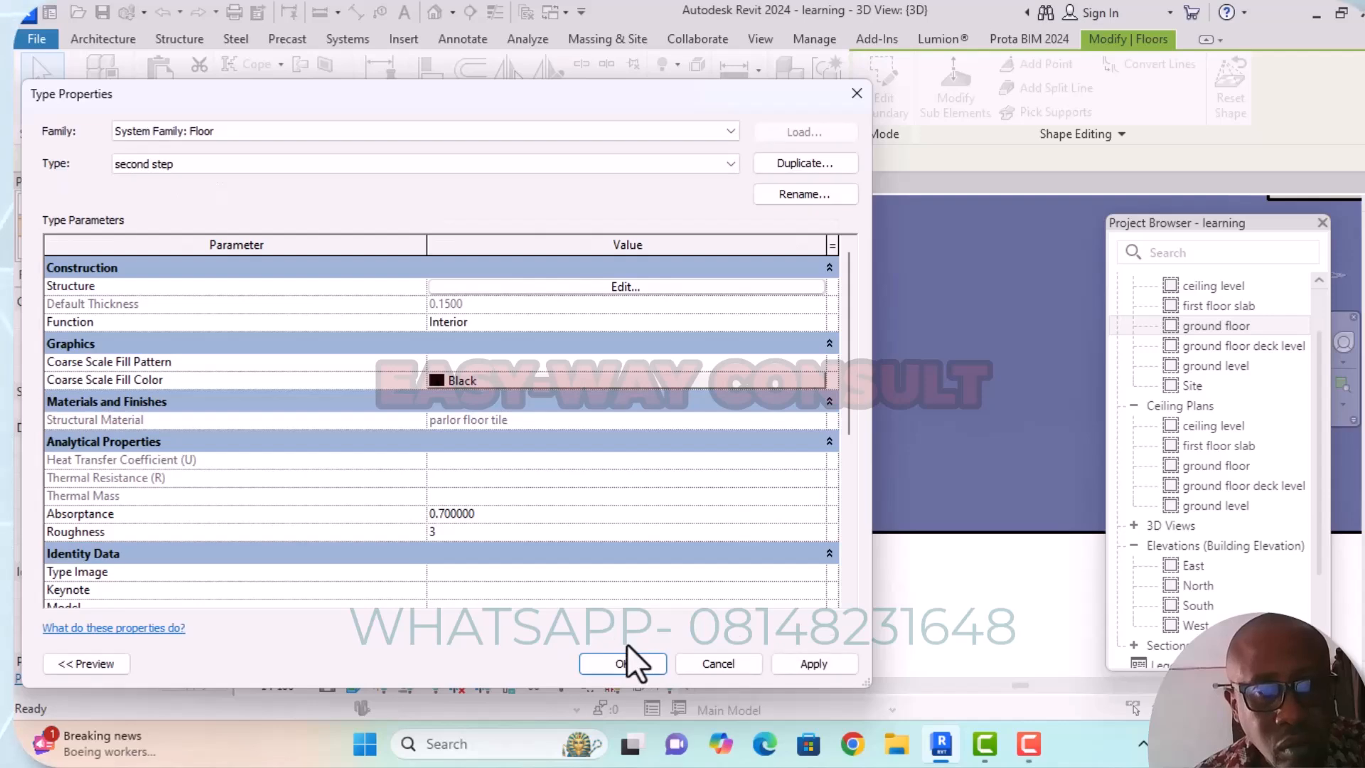
left_click(644, 666)
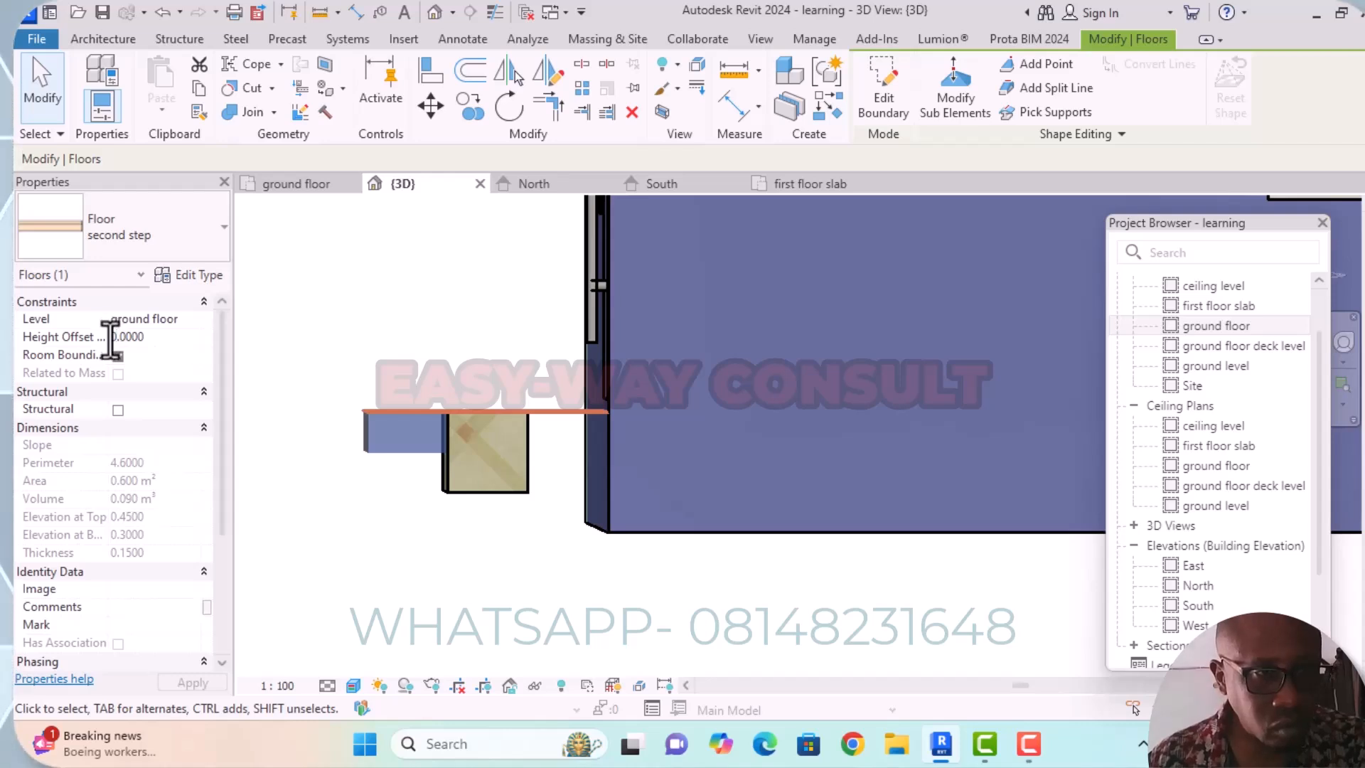
Set the height offset of the outermost "second step" floor to -0.1500.
left_click(111, 338)
type("-")
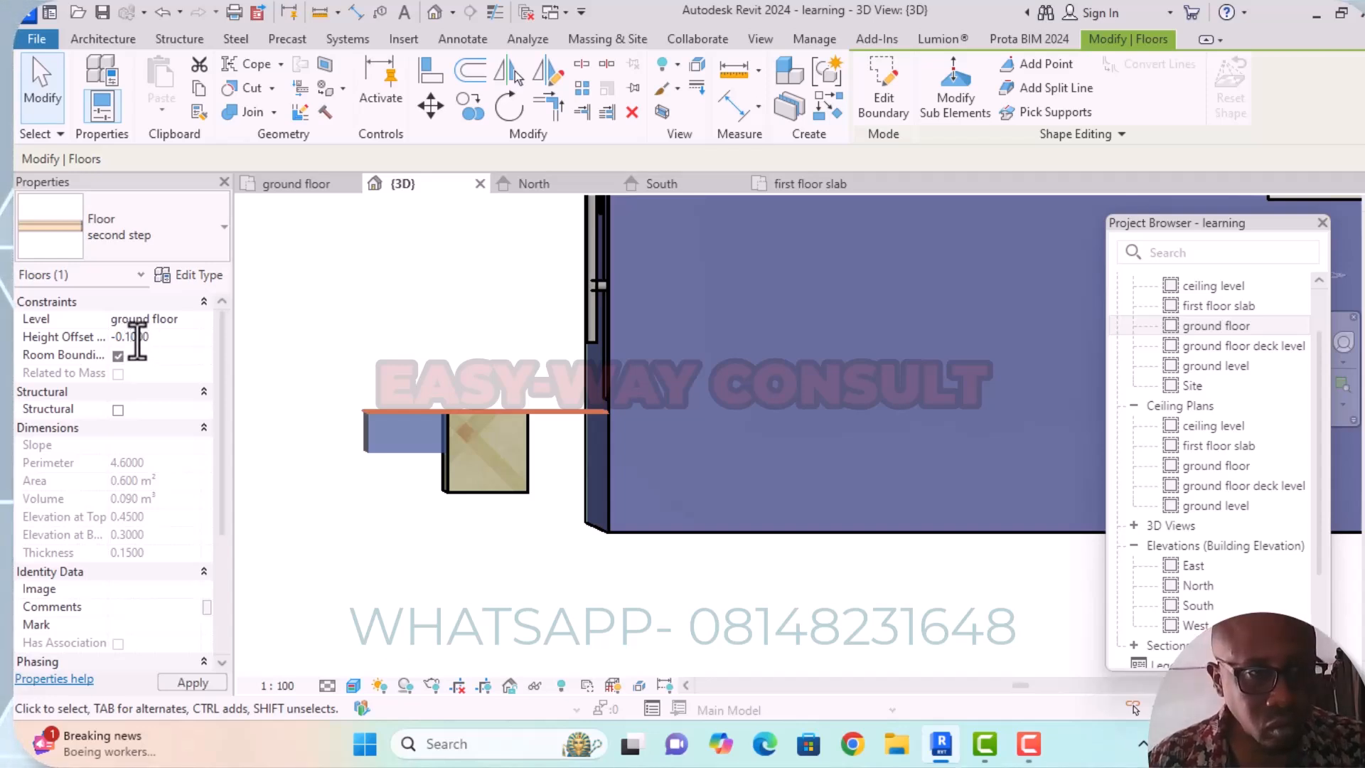
key("Delete")
type("5")
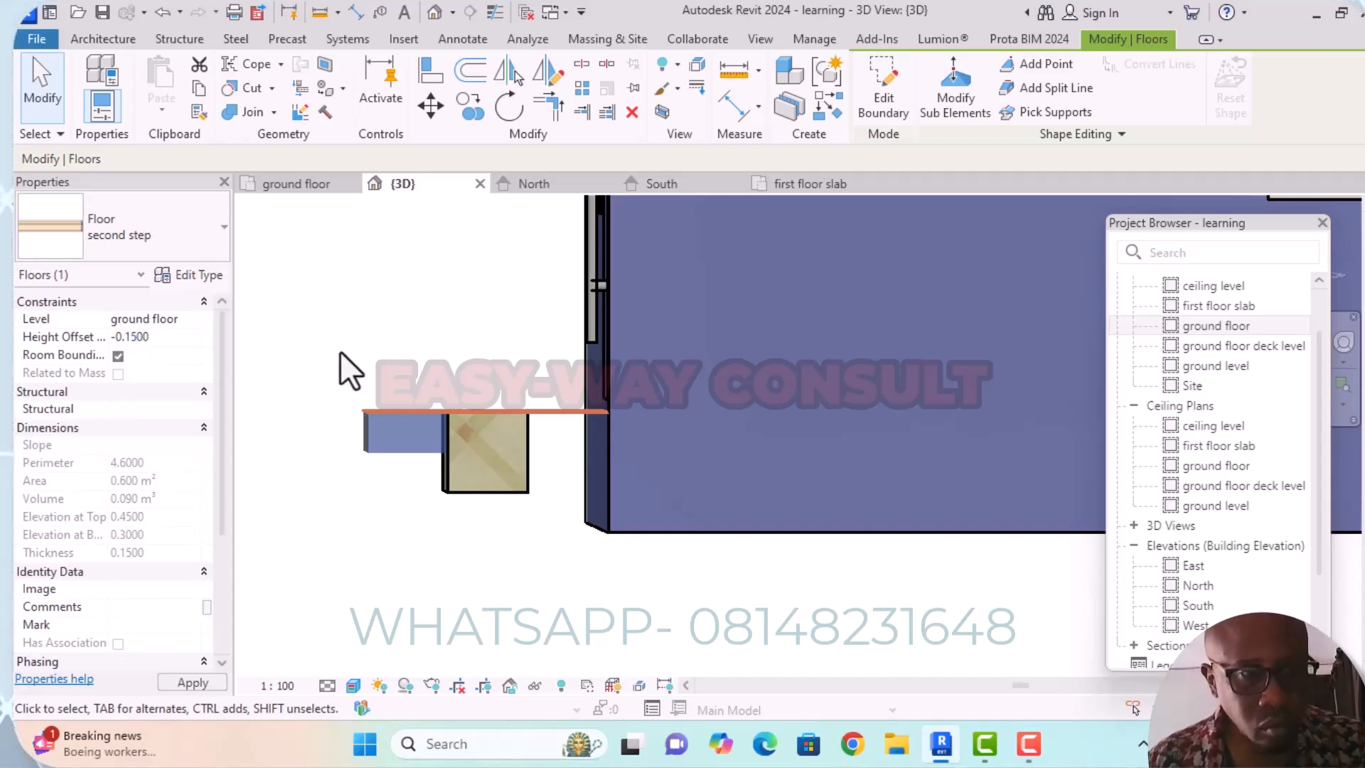
mouse_move(497, 557)
middle_mouse_down("shift")
mouse_move(533, 578)
mouse_move(542, 552)
mouse_move(588, 552)
mouse_move(616, 590)
mouse_move(579, 612)
mouse_move(527, 588)
mouse_move(524, 567)
mouse_move(536, 597)
mouse_move(524, 573)
mouse_move(548, 551)
mouse_move(612, 599)
mouse_move(725, 623)
mouse_move(758, 609)
mouse_move(777, 533)
mouse_move(786, 569)
mouse_move(694, 625)
mouse_move(632, 600)
mouse_move(566, 597)
mouse_move(530, 616)
mouse_move(612, 605)
mouse_move(624, 557)
mouse_move(601, 558)
middle_mouse_up("shift")
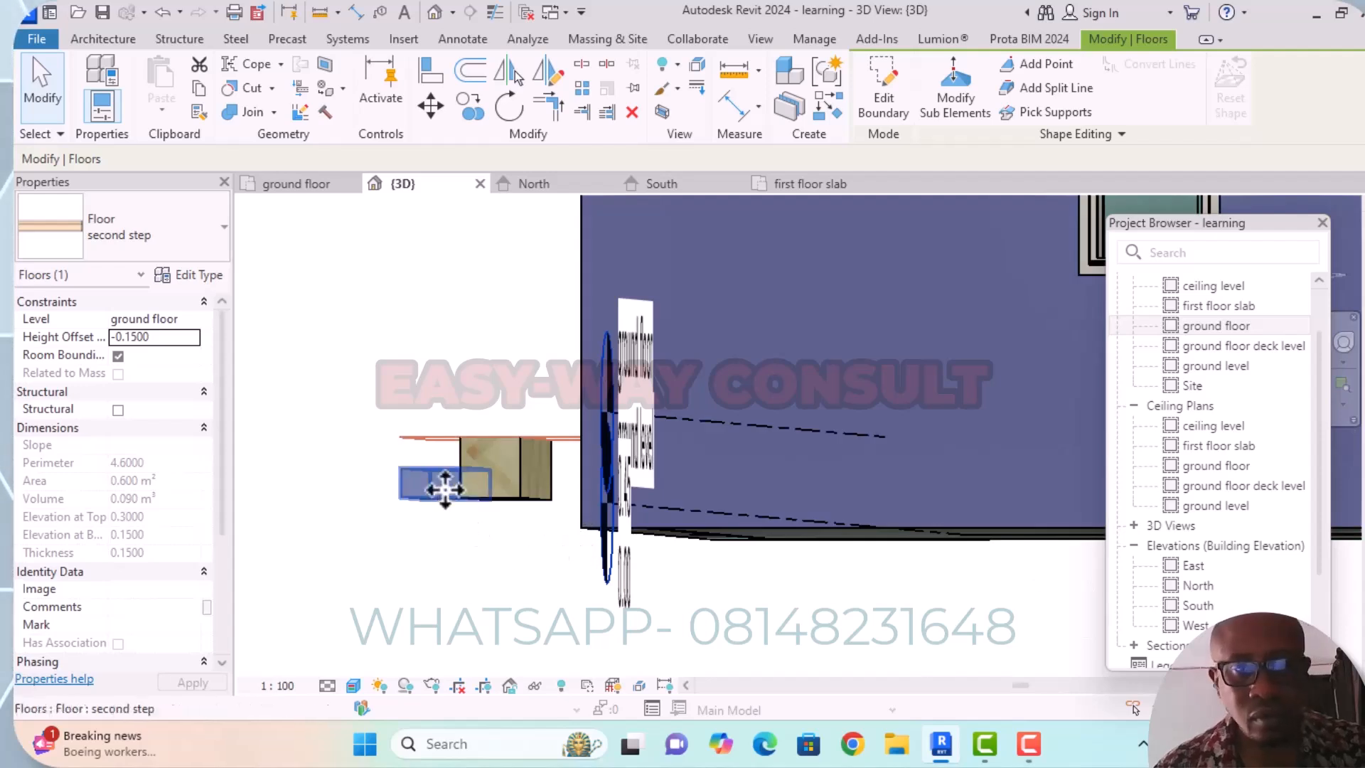
Change the level of the outermost "second step" floor to ground level.
middle_click_drag(446, 540, 512, 585)
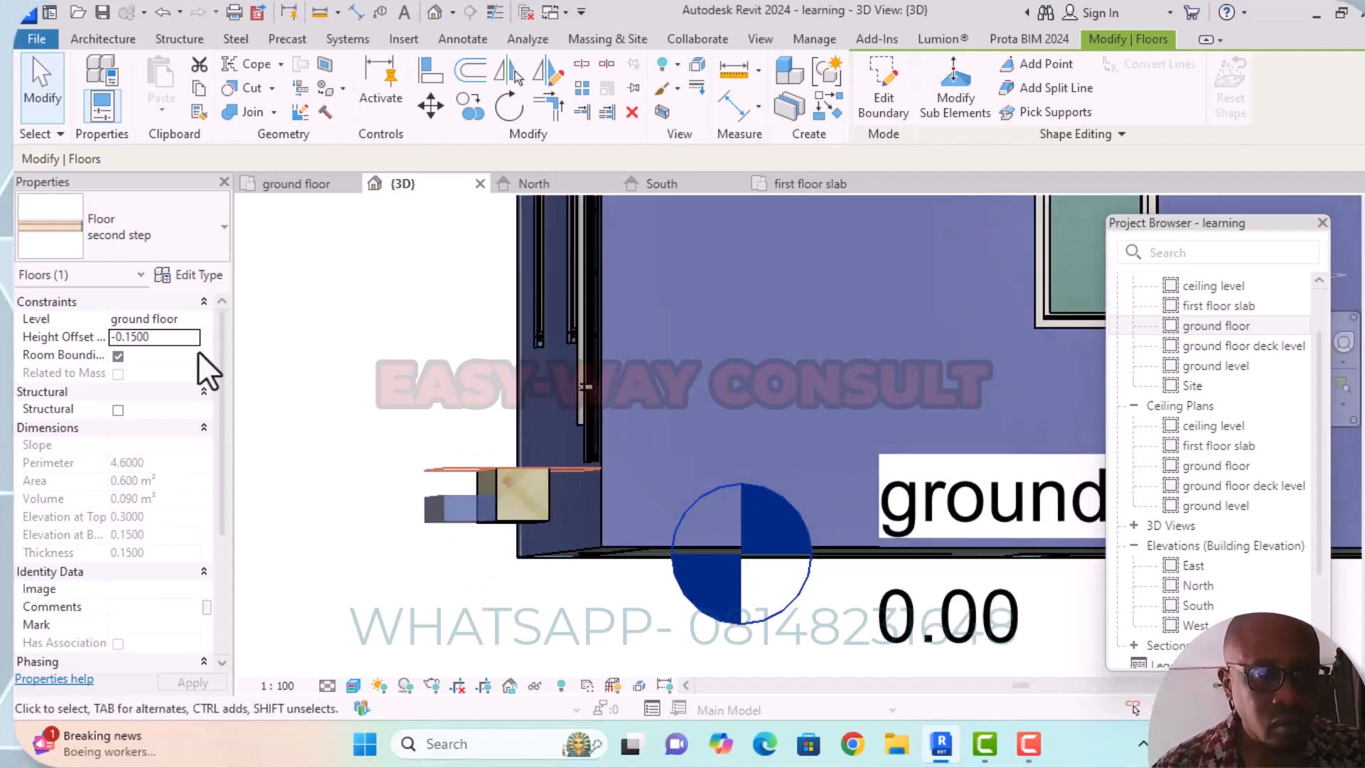
left_click(193, 322)
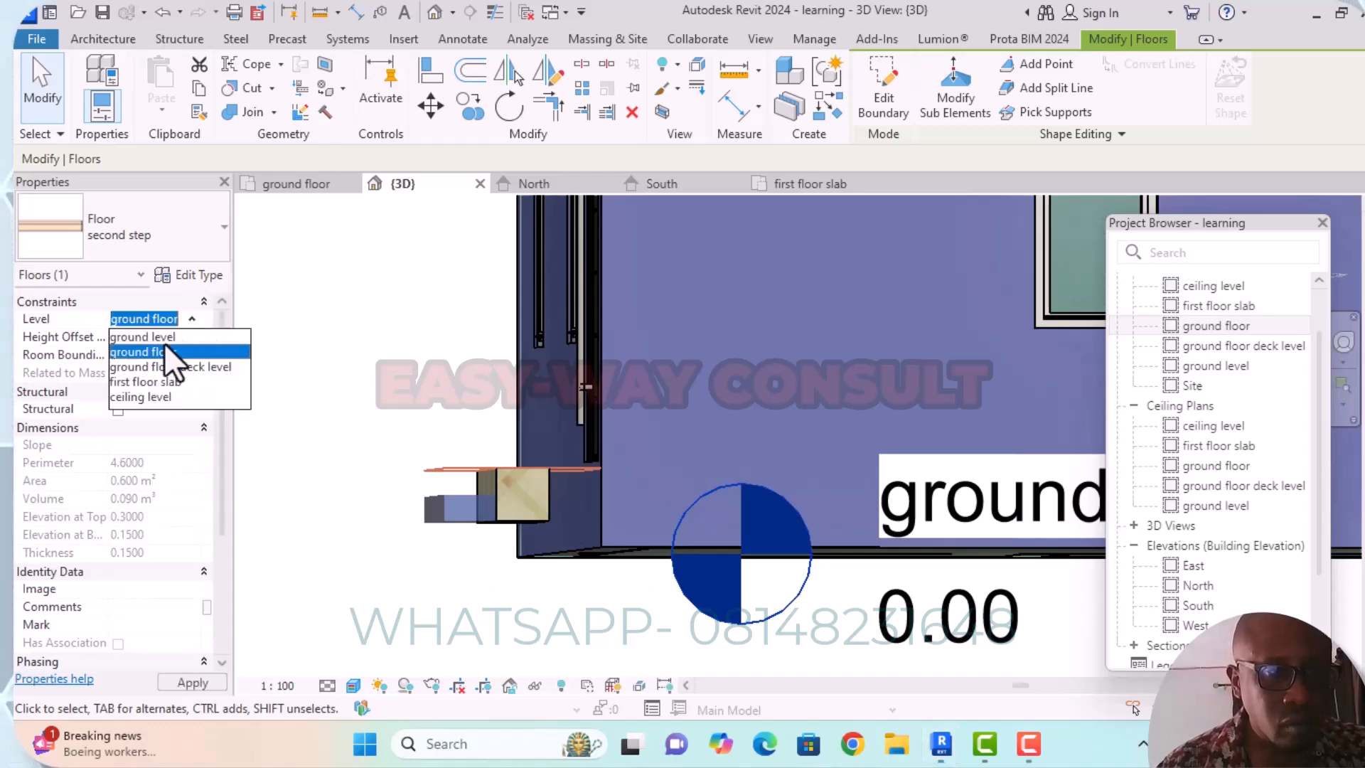
left_click(165, 337)
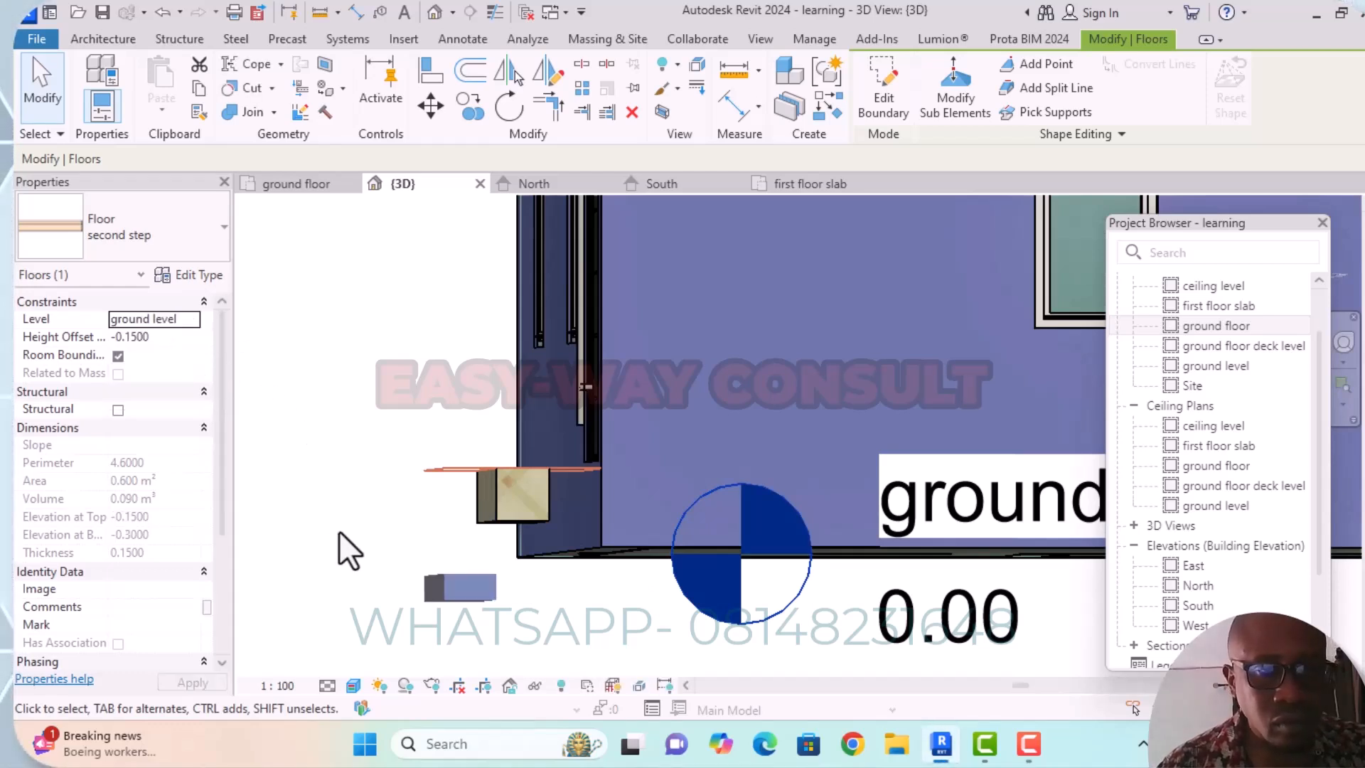
Set the height offset of the "second step" floor to 0.0000.
middle_click_drag(597, 654, 558, 646, "shift")
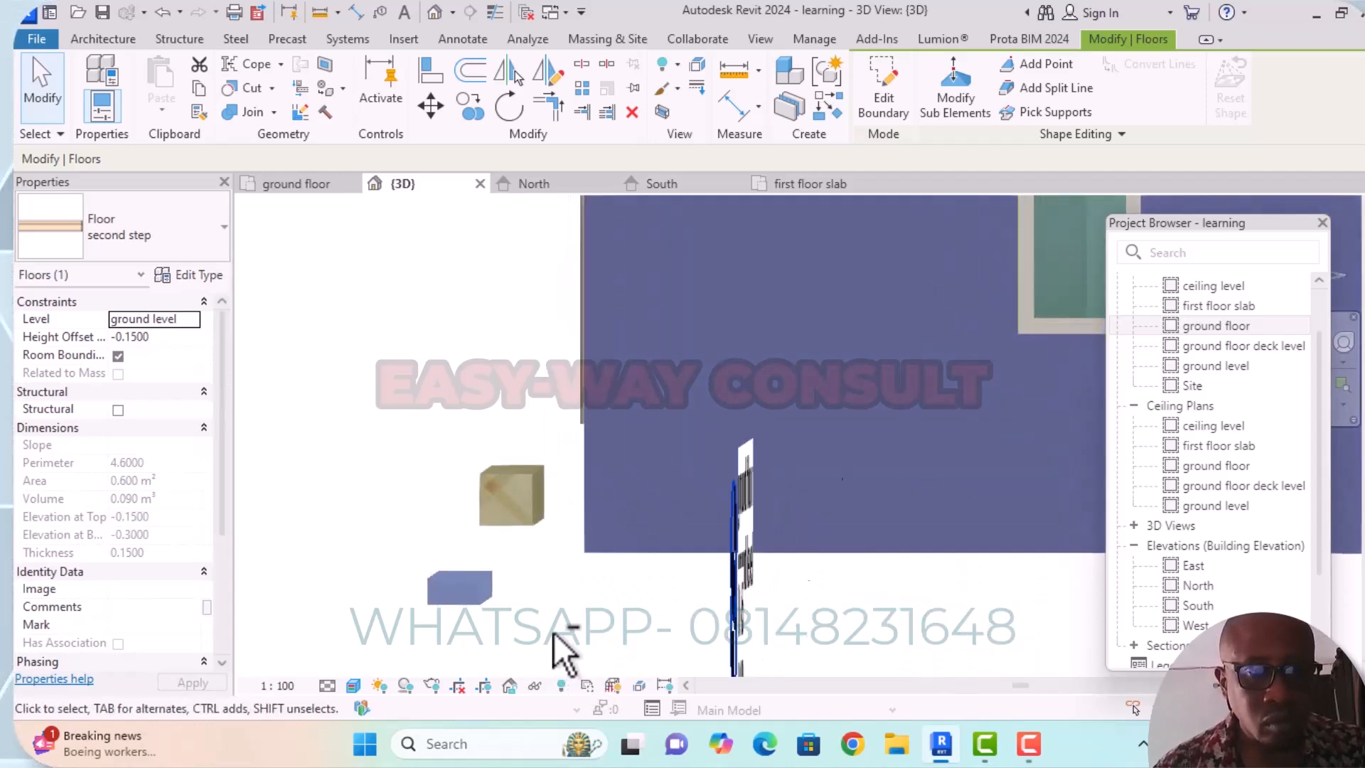
left_click(135, 338)
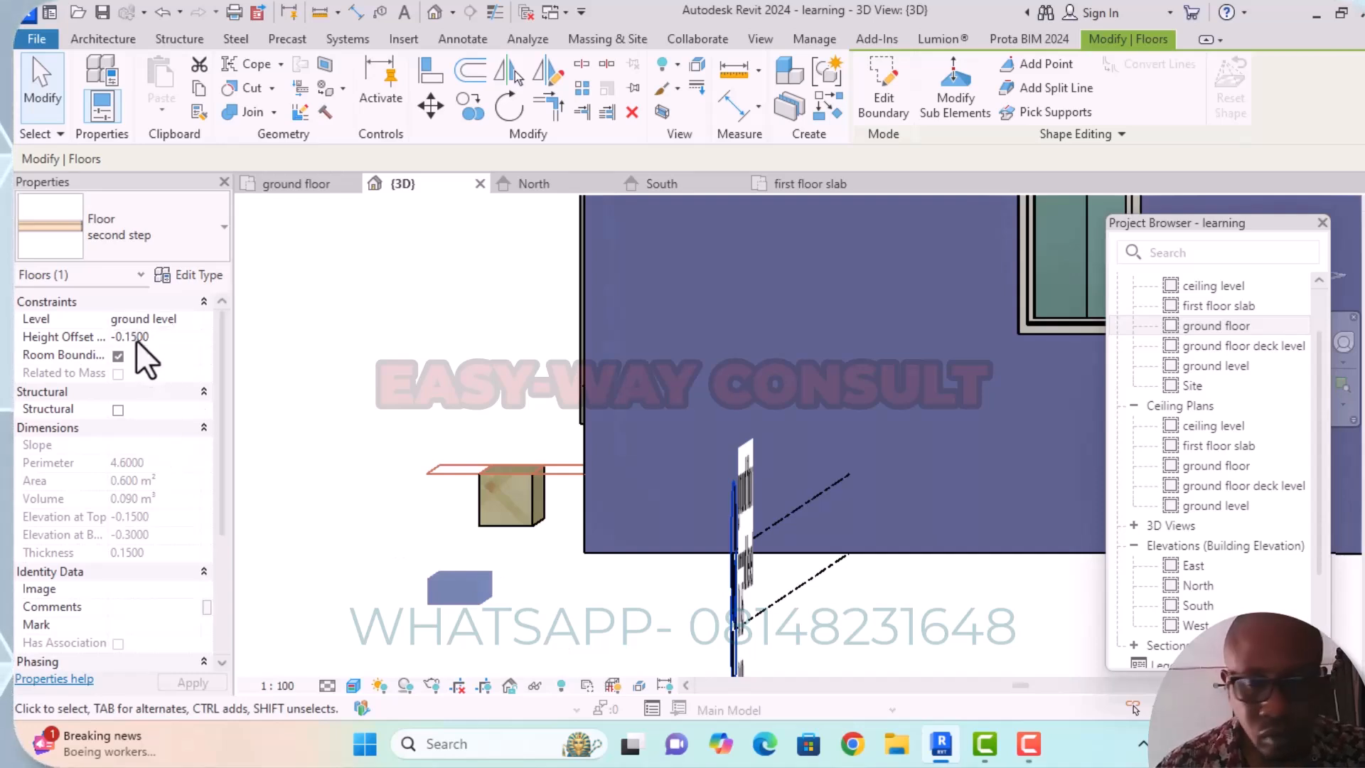
key("BackSpace")
key("BackSpace")
key("BackSpace")
key("BackSpace")
key("BackSpace")
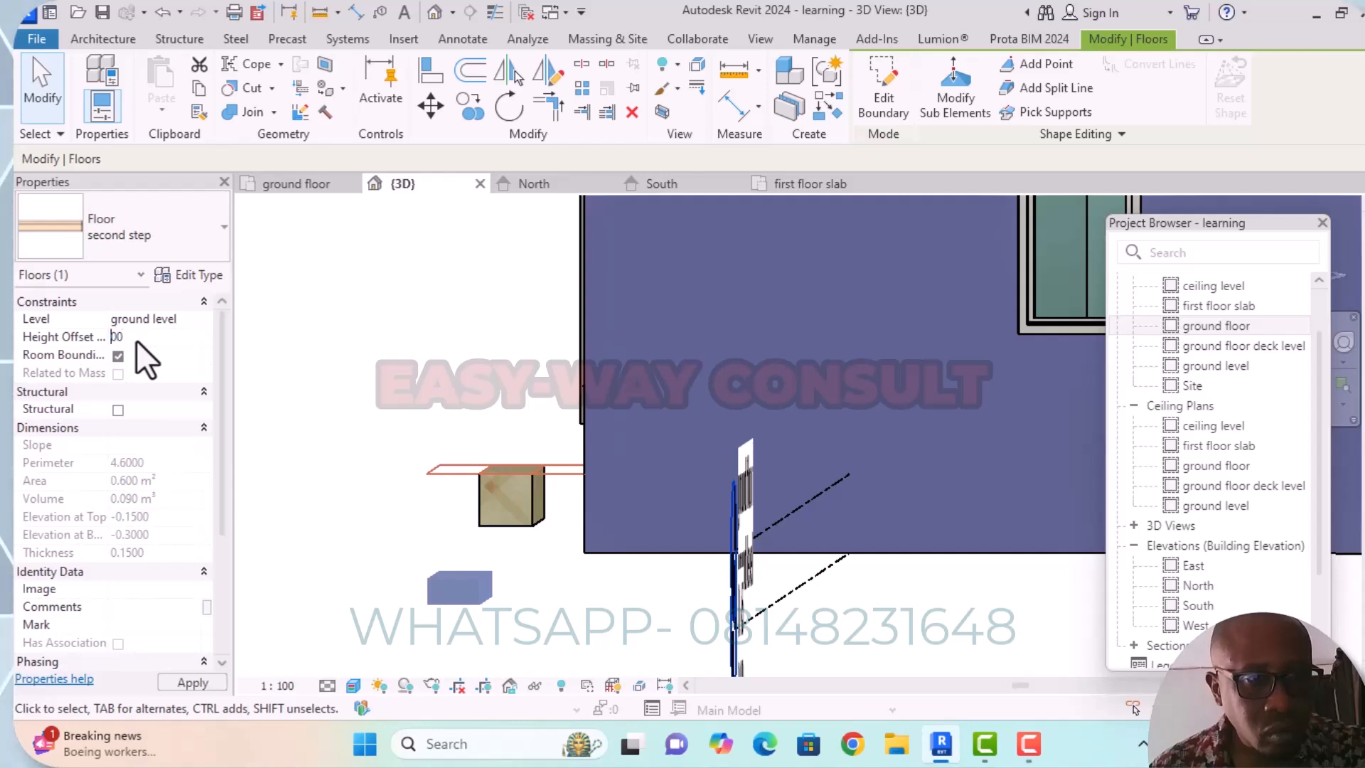
type("0.")
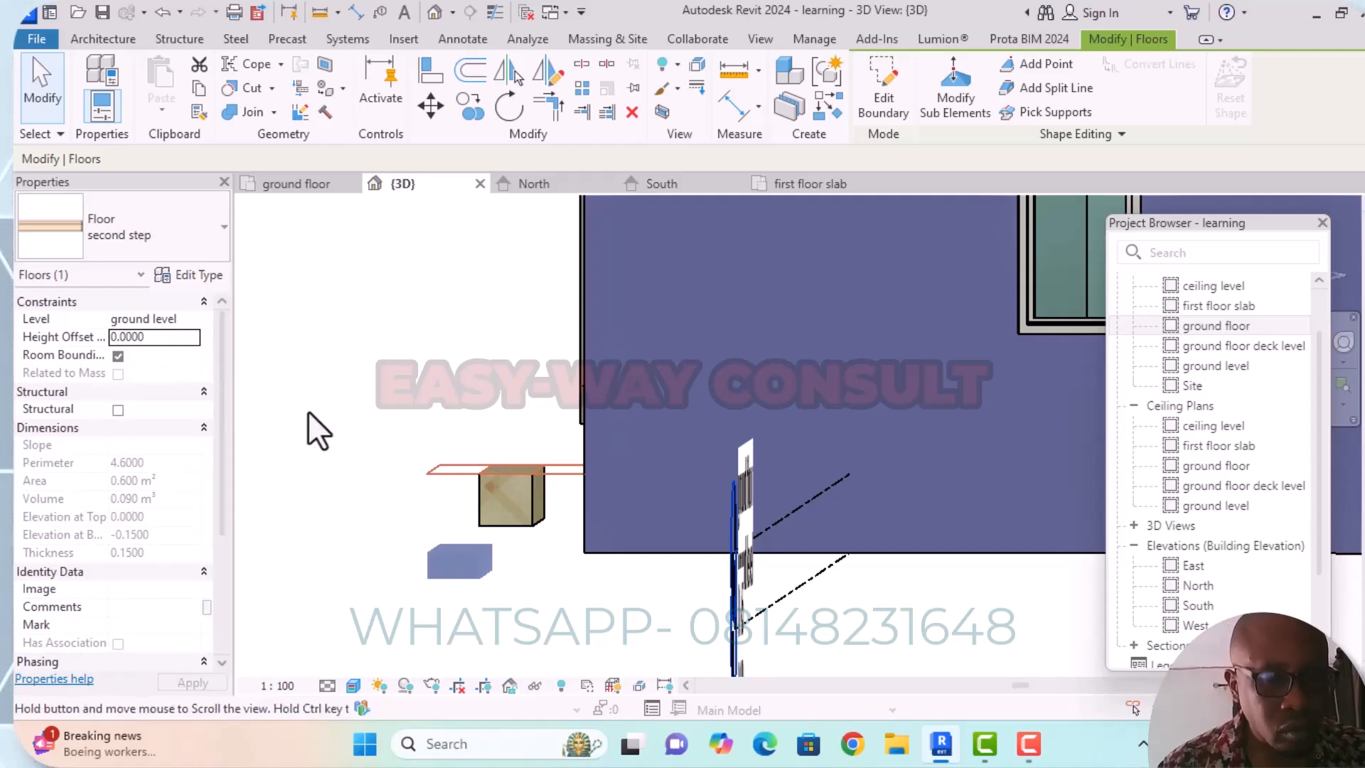
Change the level of the "first step" floor beside the wall to ground level.
middle_click_drag(308, 410, 355, 452, "shift")
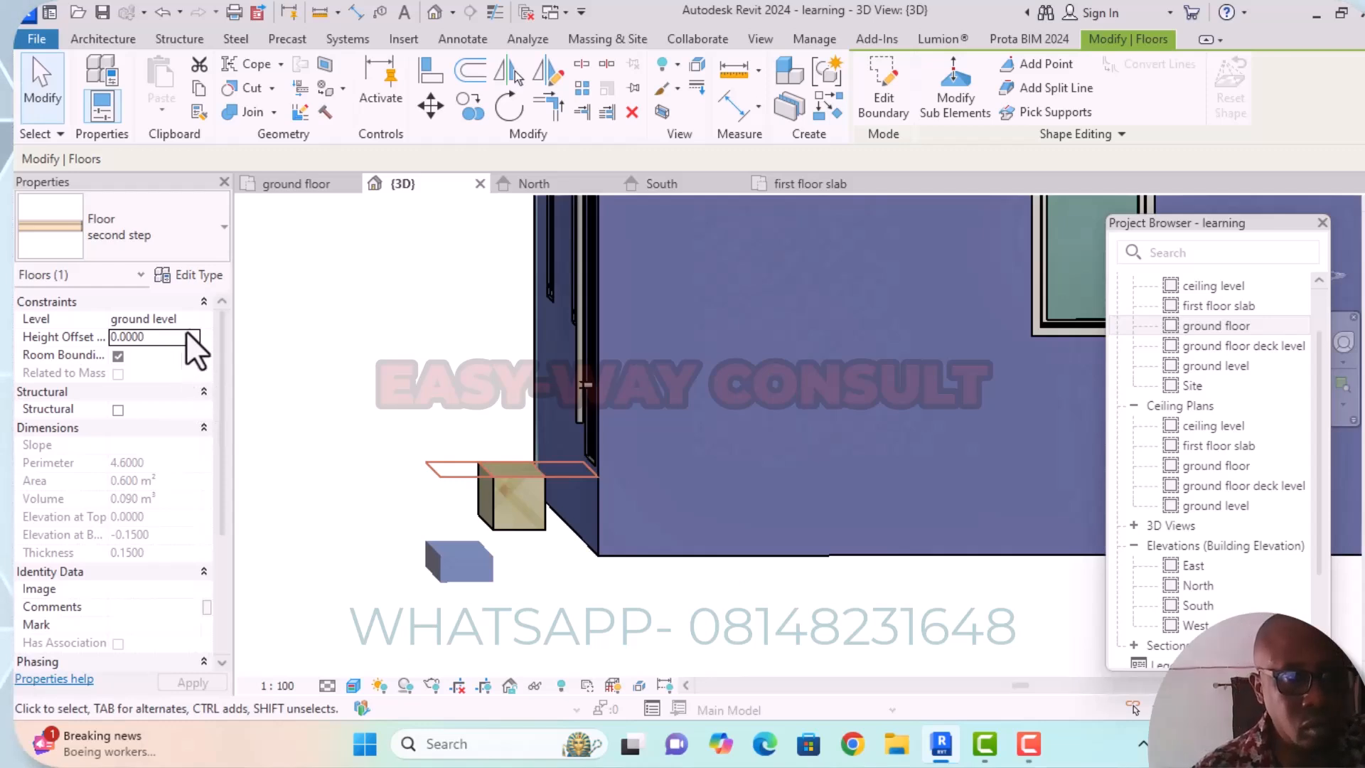
left_click(498, 506)
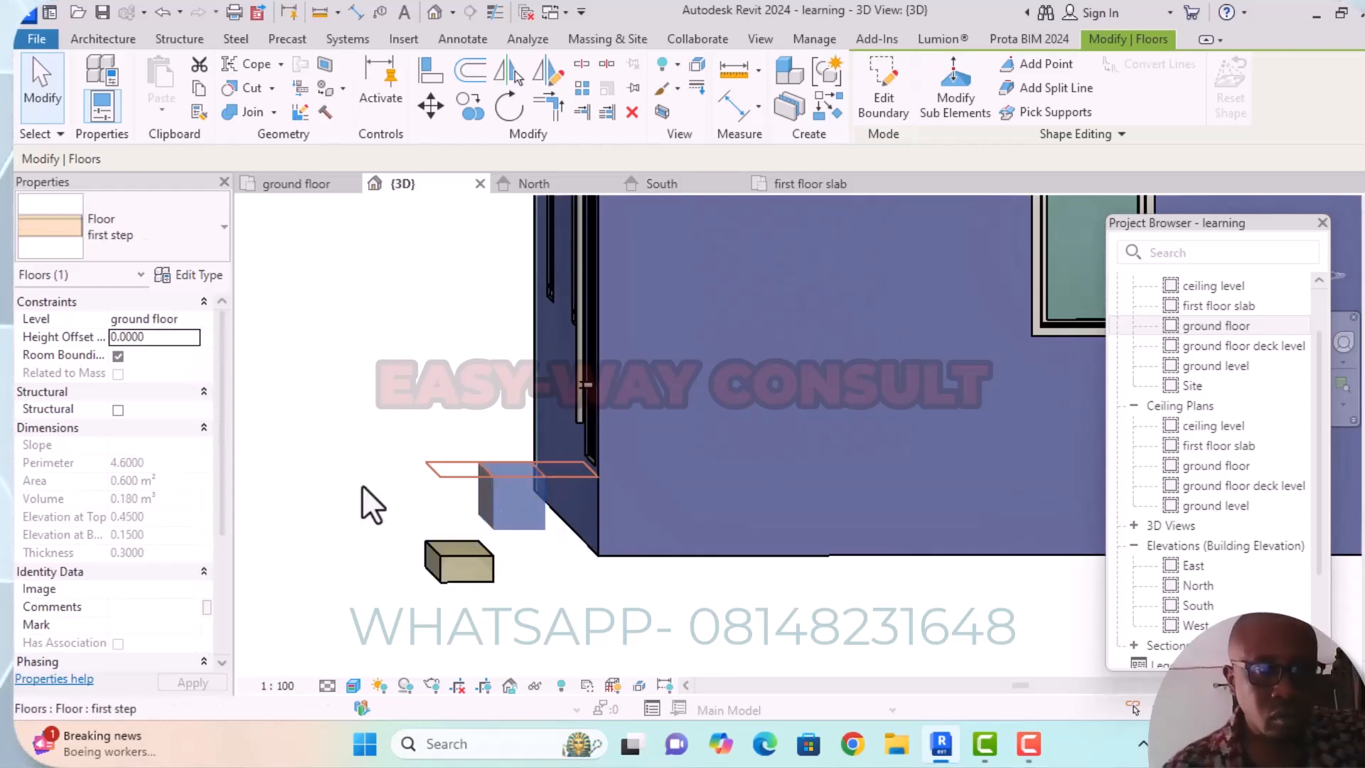
left_click(195, 318)
left_click(164, 335)
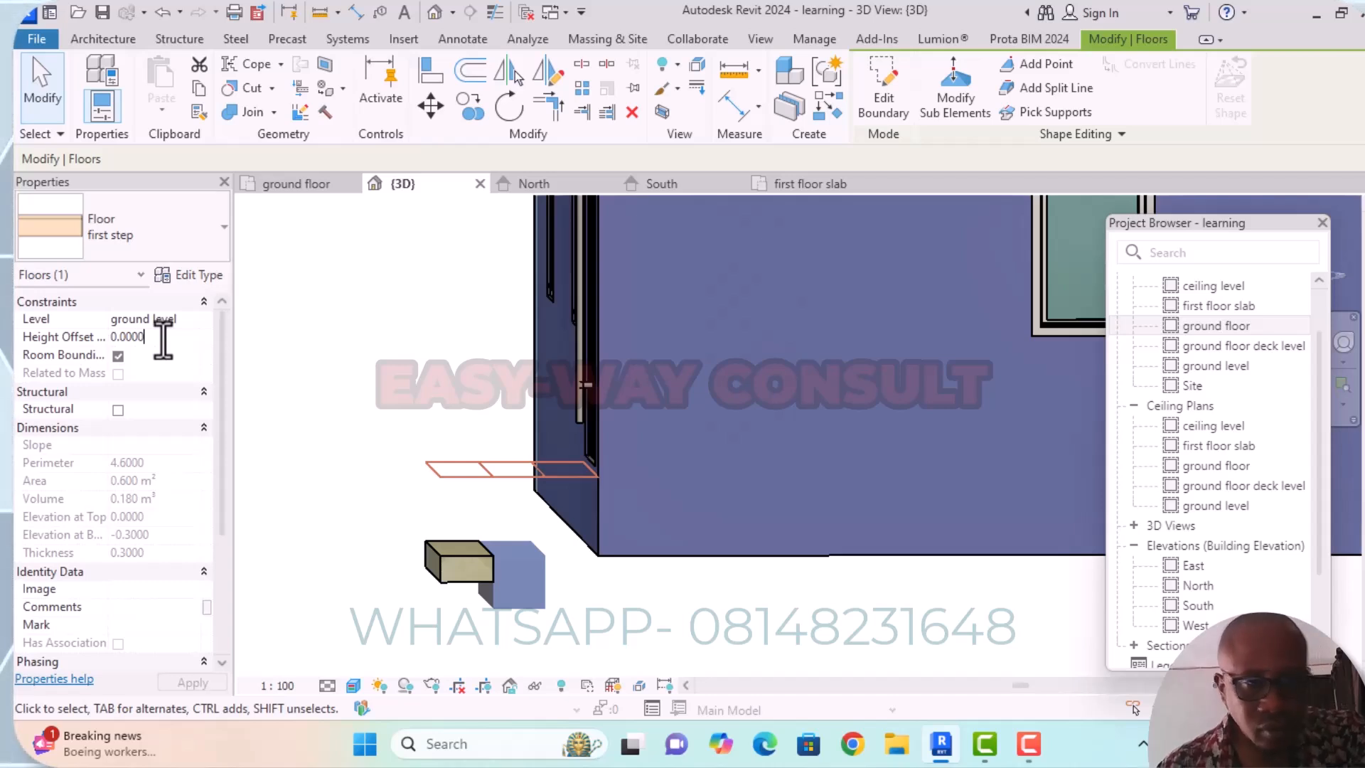
Set the height offset of the "first step" floor to 0.150.
key("BackSpace")
key("BackSpace")
key("BackSpace")
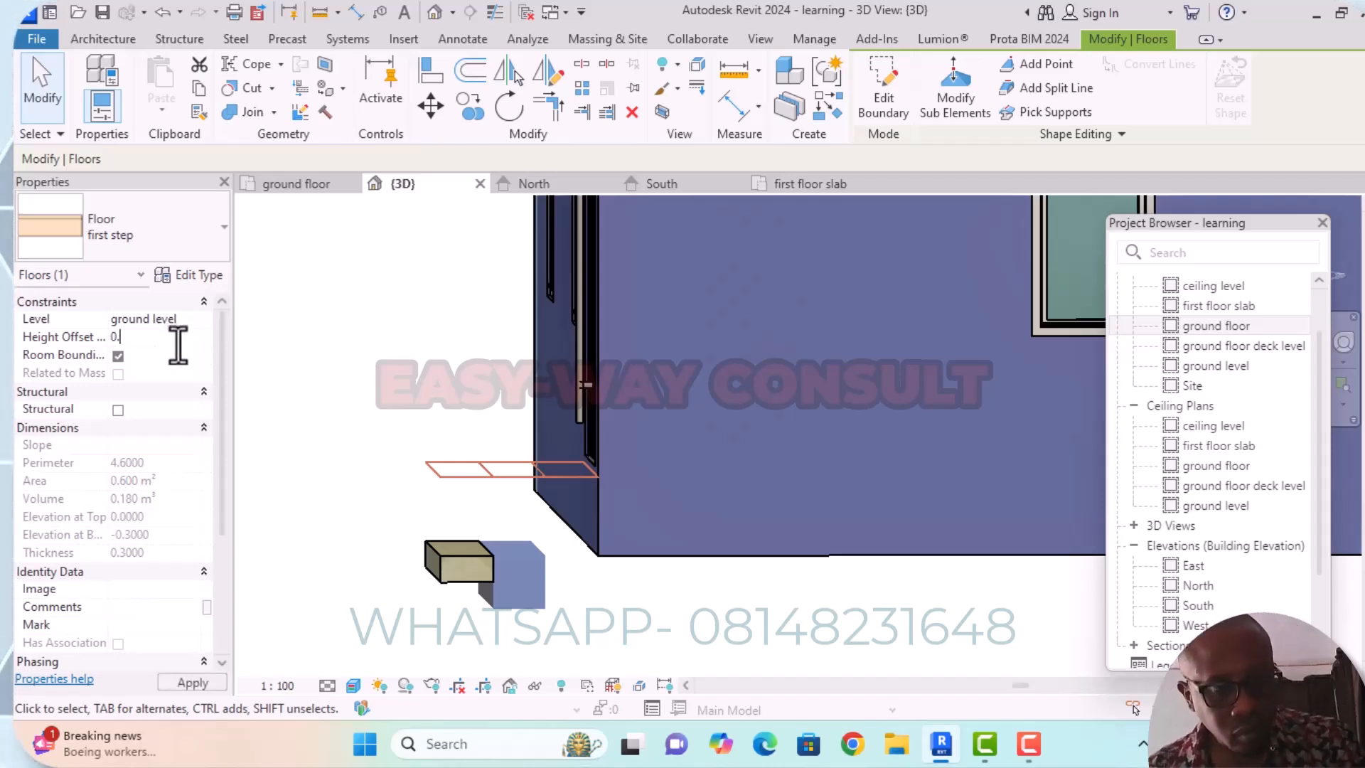
type("1500")
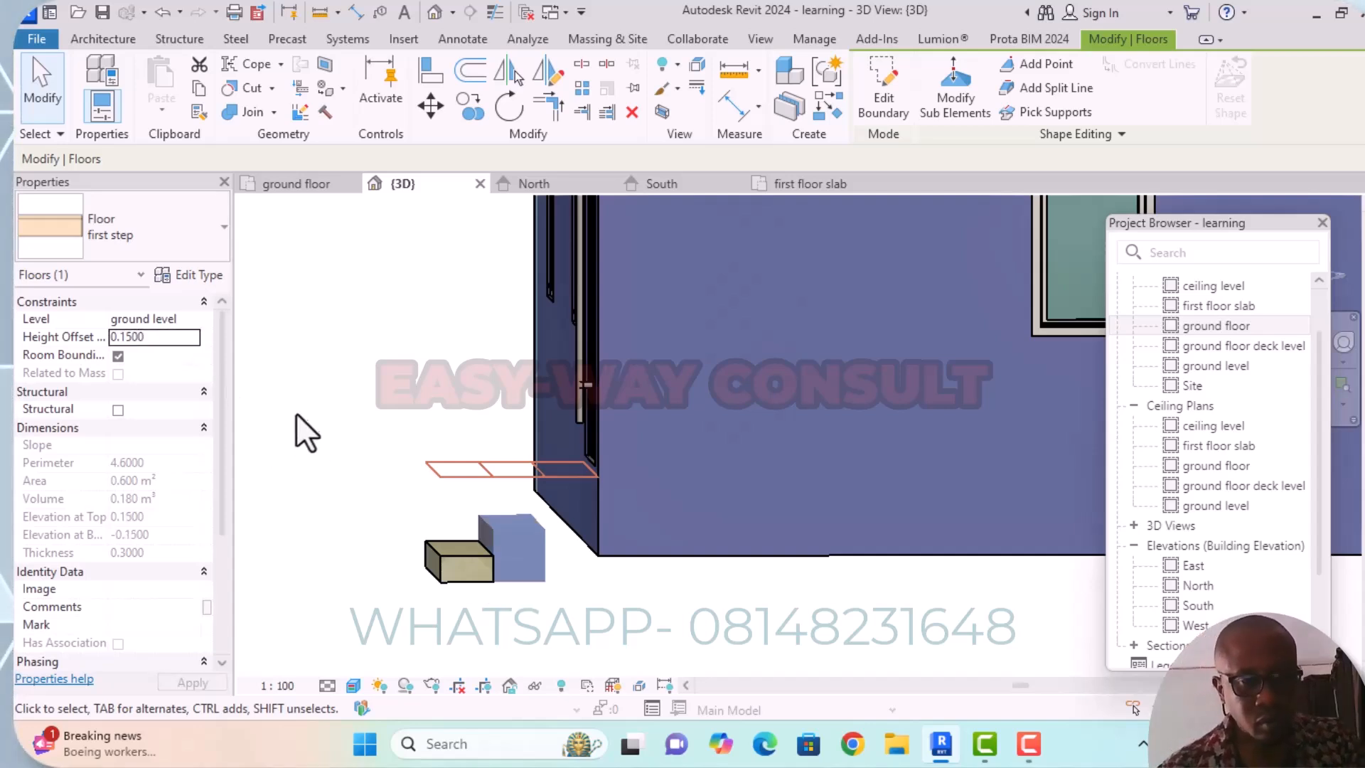
mouse_move(295, 413)
middle_mouse_down()
mouse_move(330, 445)
mouse_move(308, 426)
mouse_move(326, 396)
mouse_move(314, 417)
mouse_move(232, 432)
mouse_move(113, 423)
mouse_move(52, 389)
mouse_move(61, 436)
mouse_move(325, 438)
mouse_move(314, 420)
middle_mouse_up()
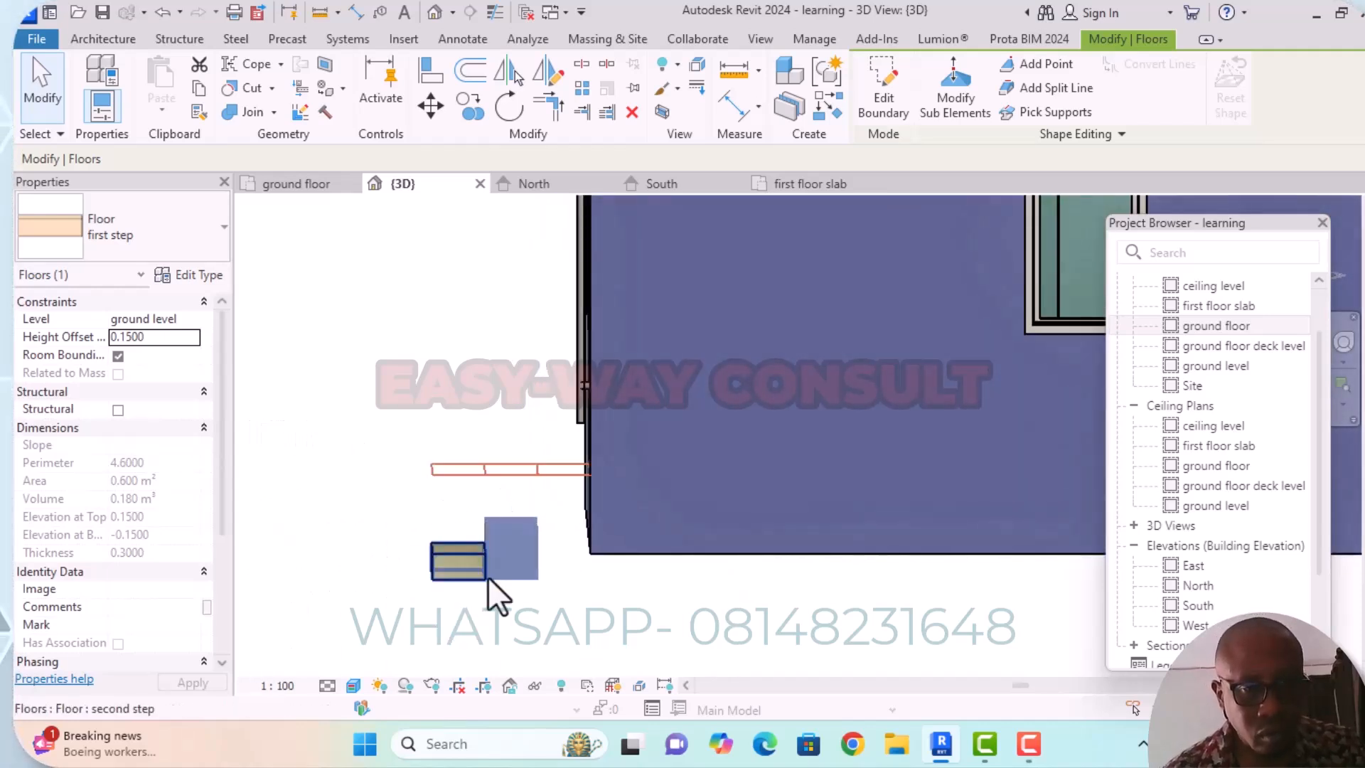
Review the properties of both step floors and the "first step" type, and examine how the steps sit relative to the building in 3D.
left_click(454, 553)
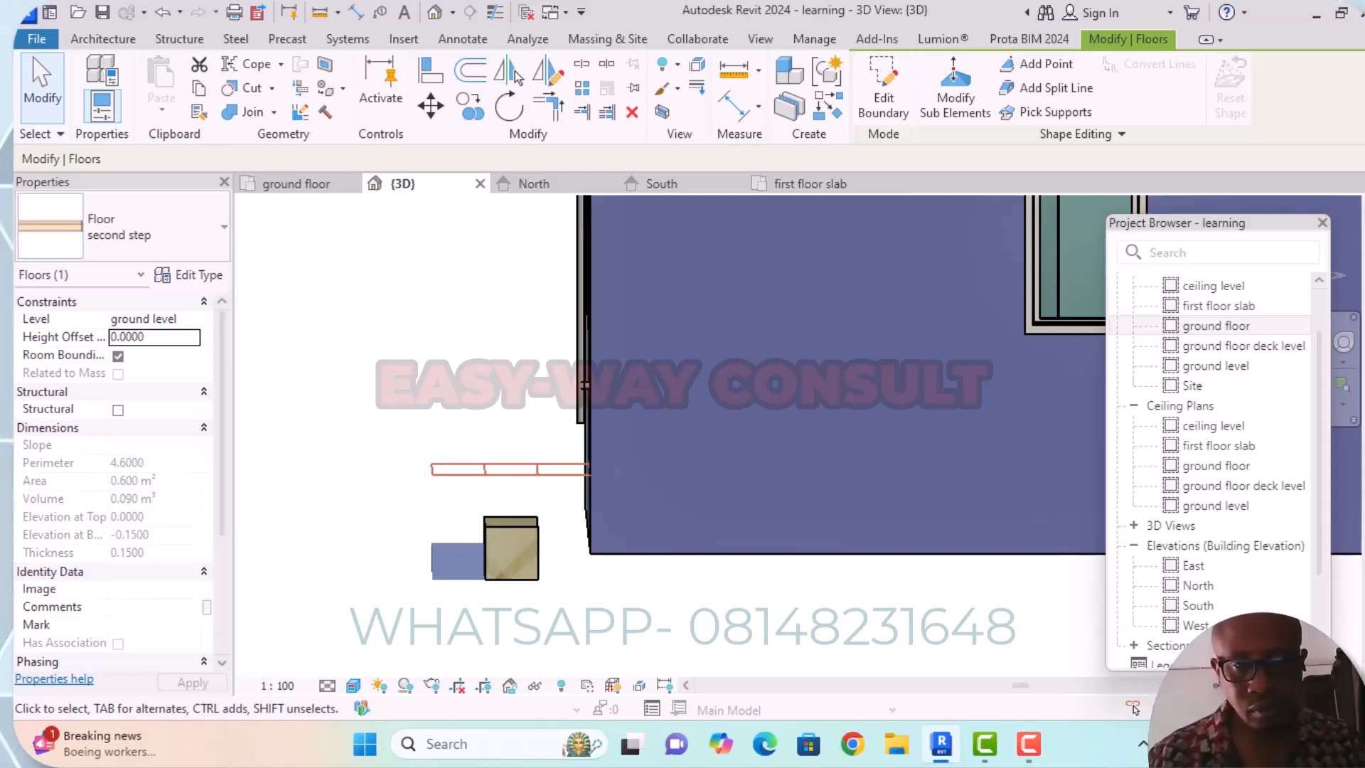
middle_click_drag(428, 301, 453, 303)
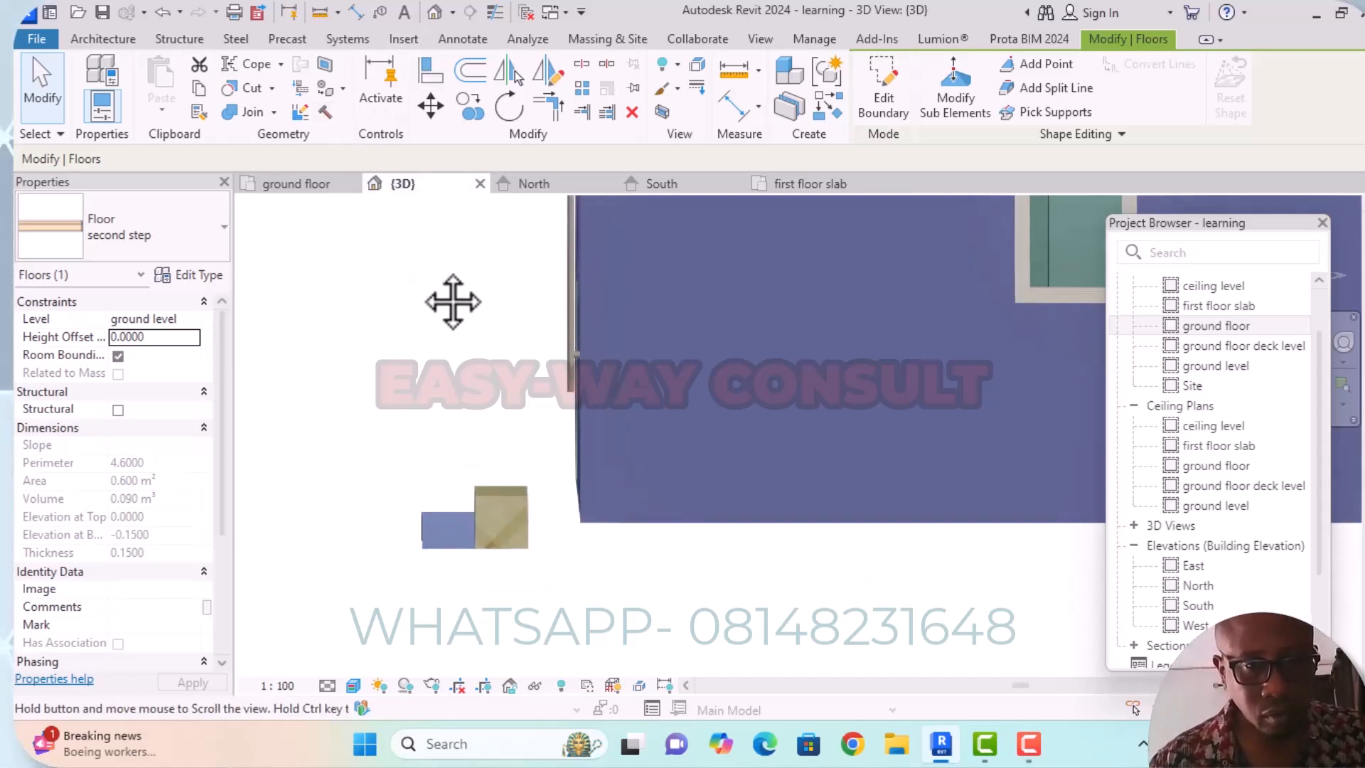
scroll(457, 295, "down", 2)
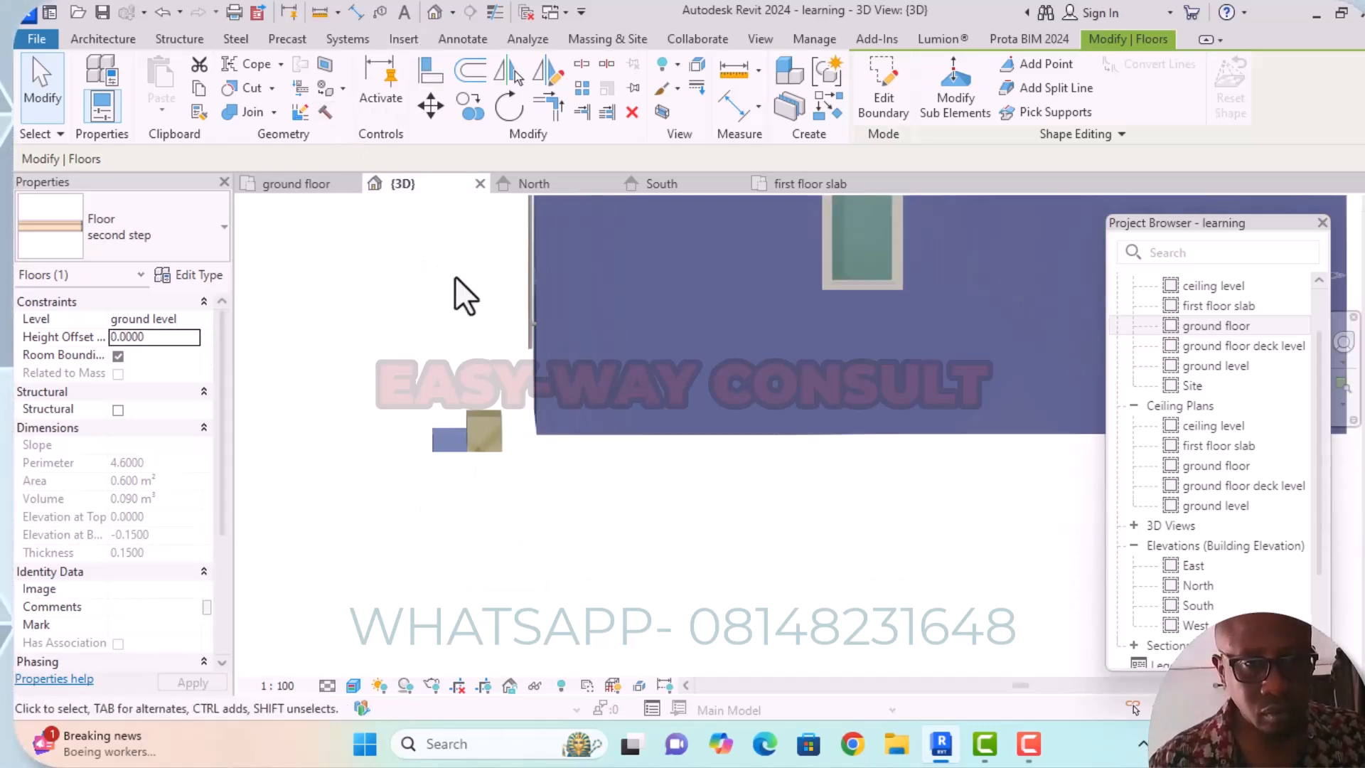
left_click(490, 416)
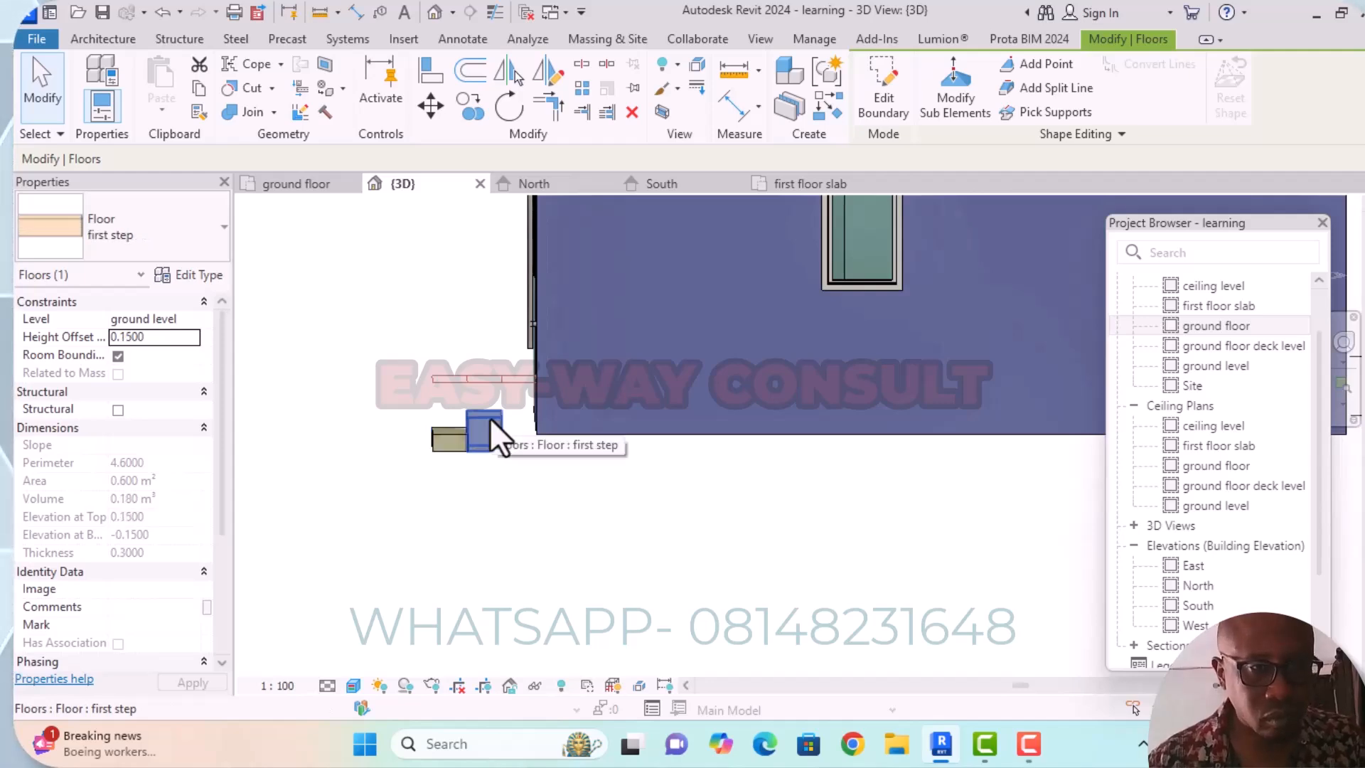
left_click(202, 271)
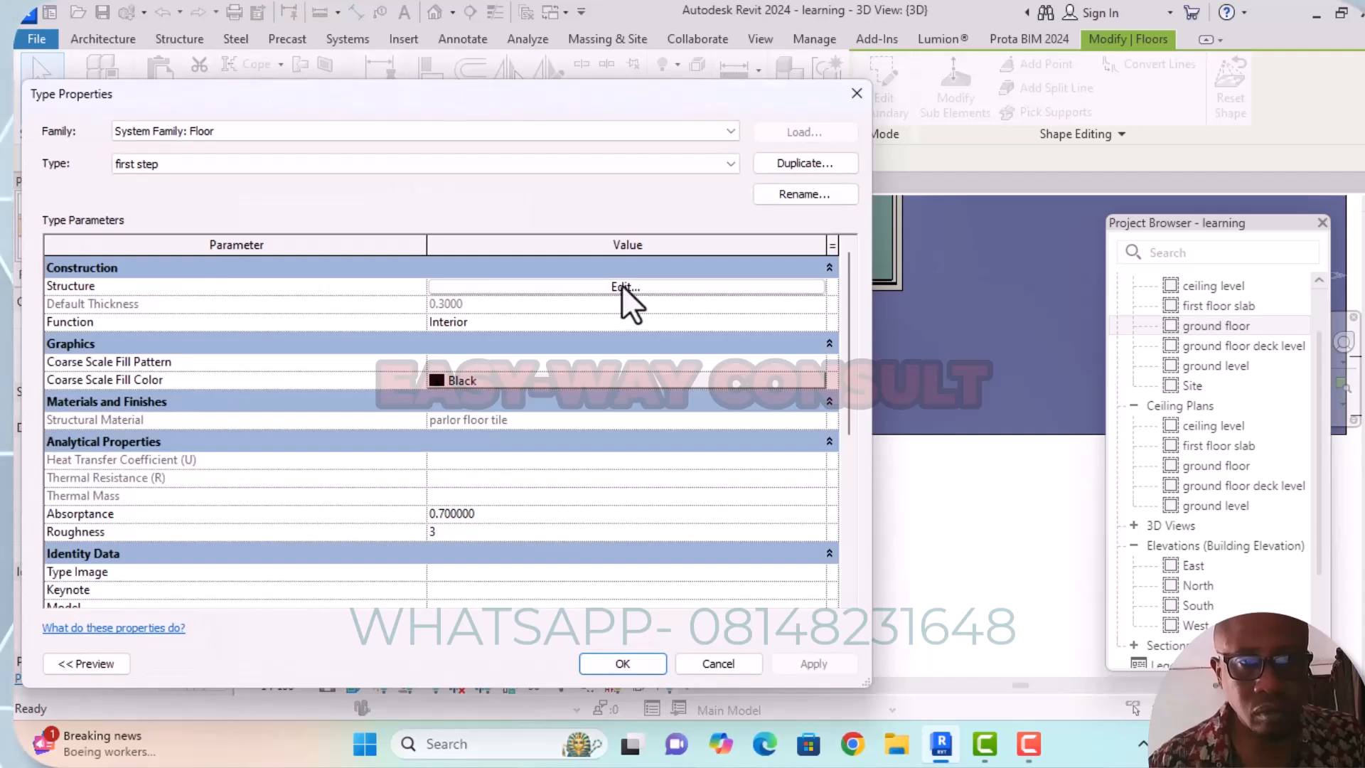
left_click(858, 94)
left_click(574, 496)
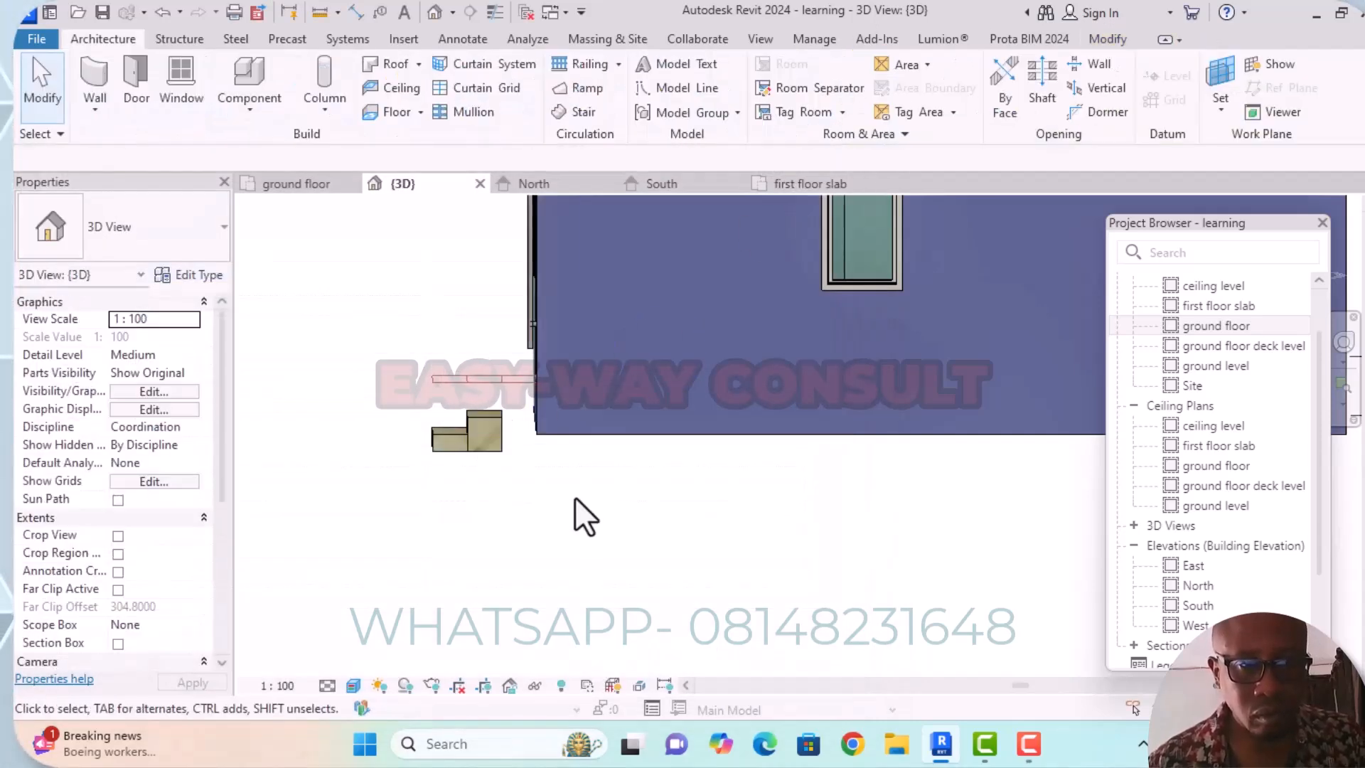
middle_click_drag(566, 472, 874, 491, "shift")
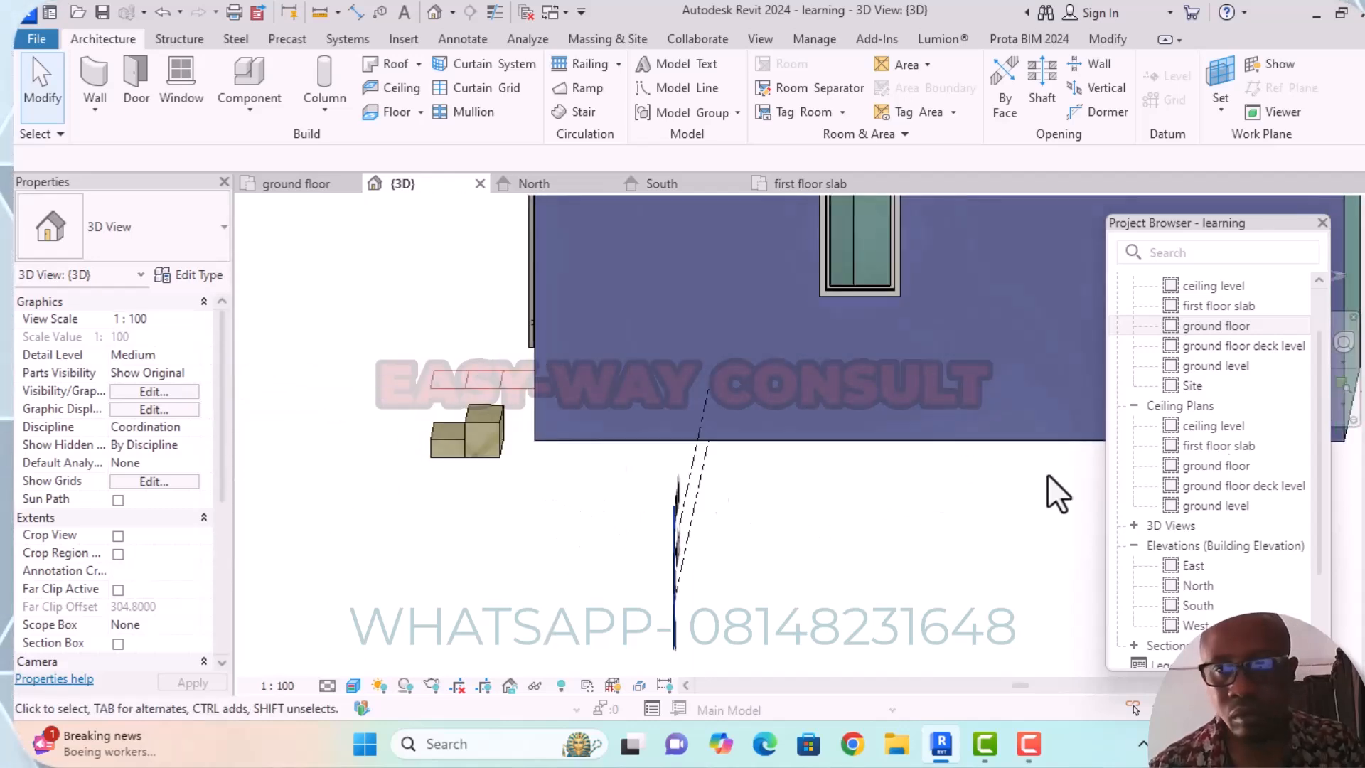
In the ground floor plan, start a new floor and duplicate the "first step" type as "third step".
left_click(1214, 326)
double_click(1212, 327)
middle_click_drag(646, 461, 668, 398)
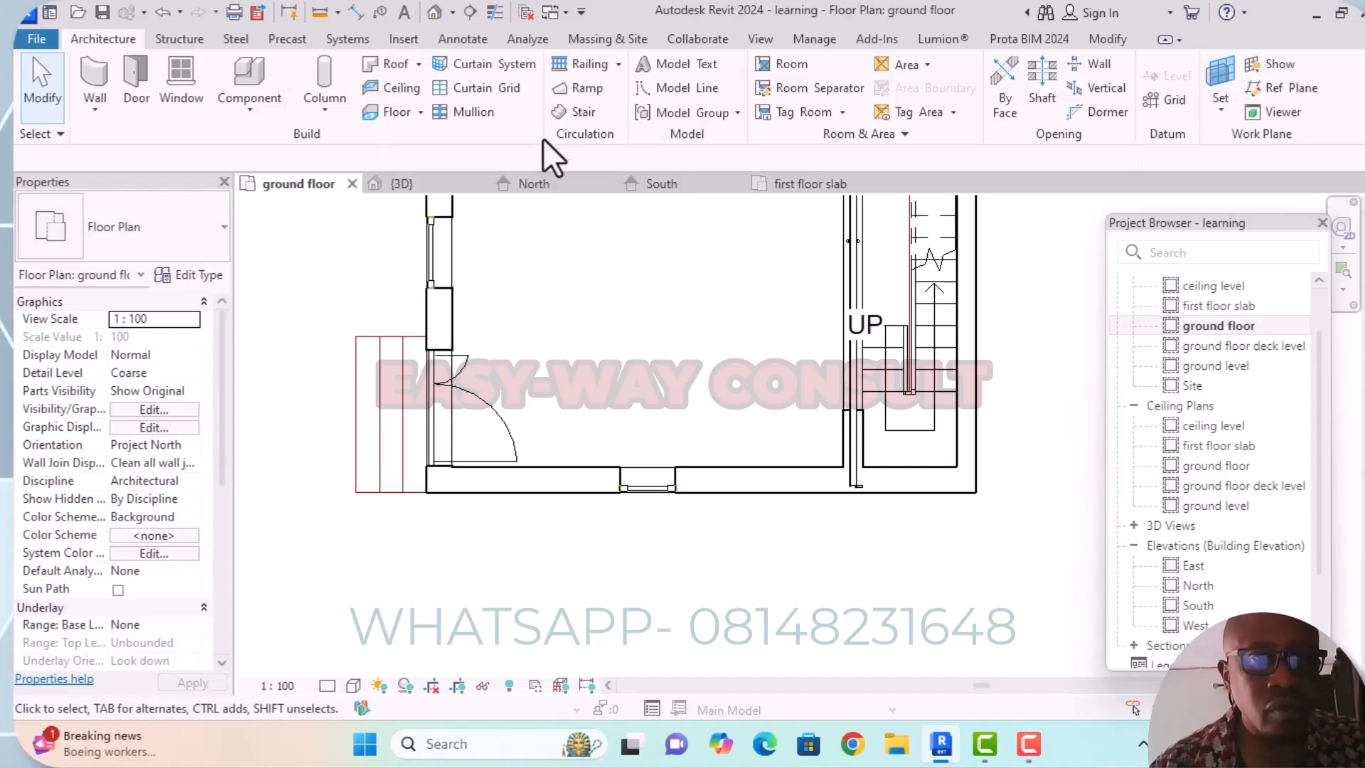
left_click(396, 112)
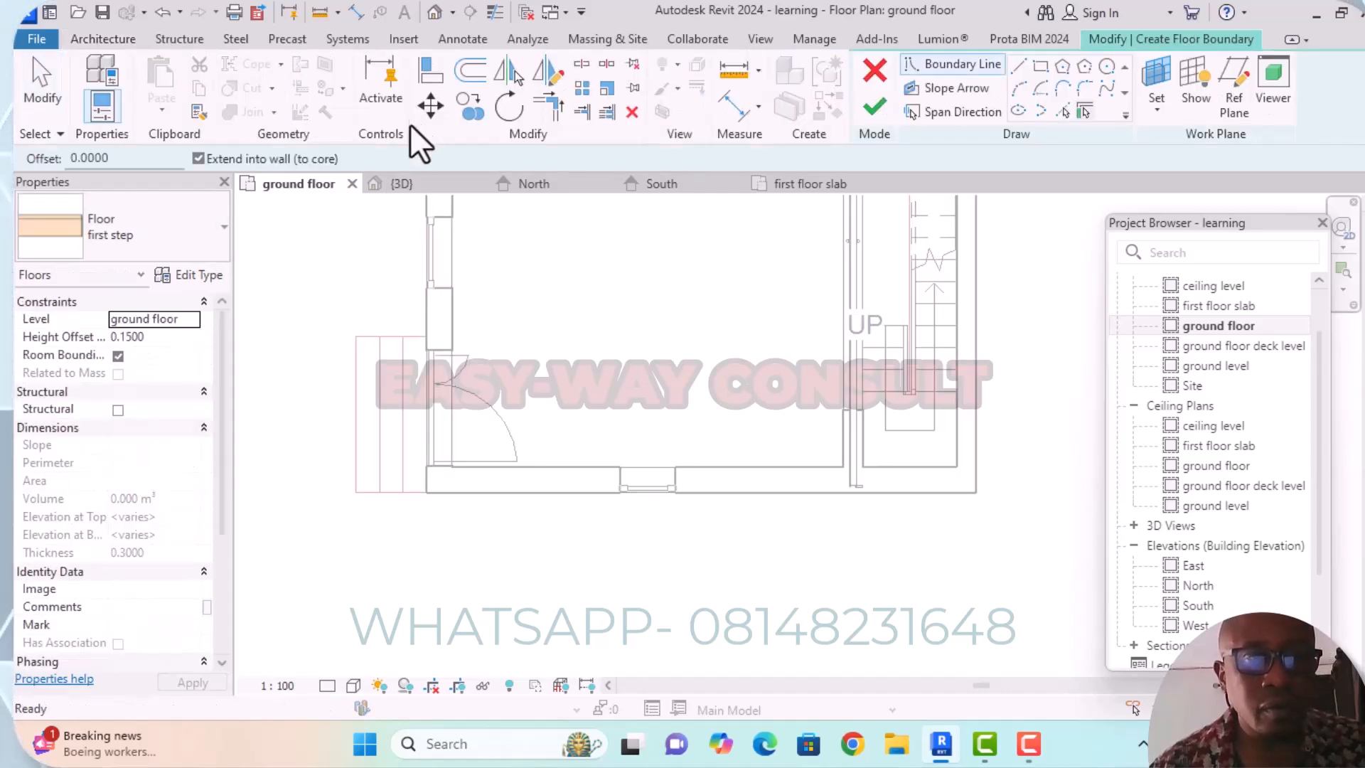
left_click(199, 278)
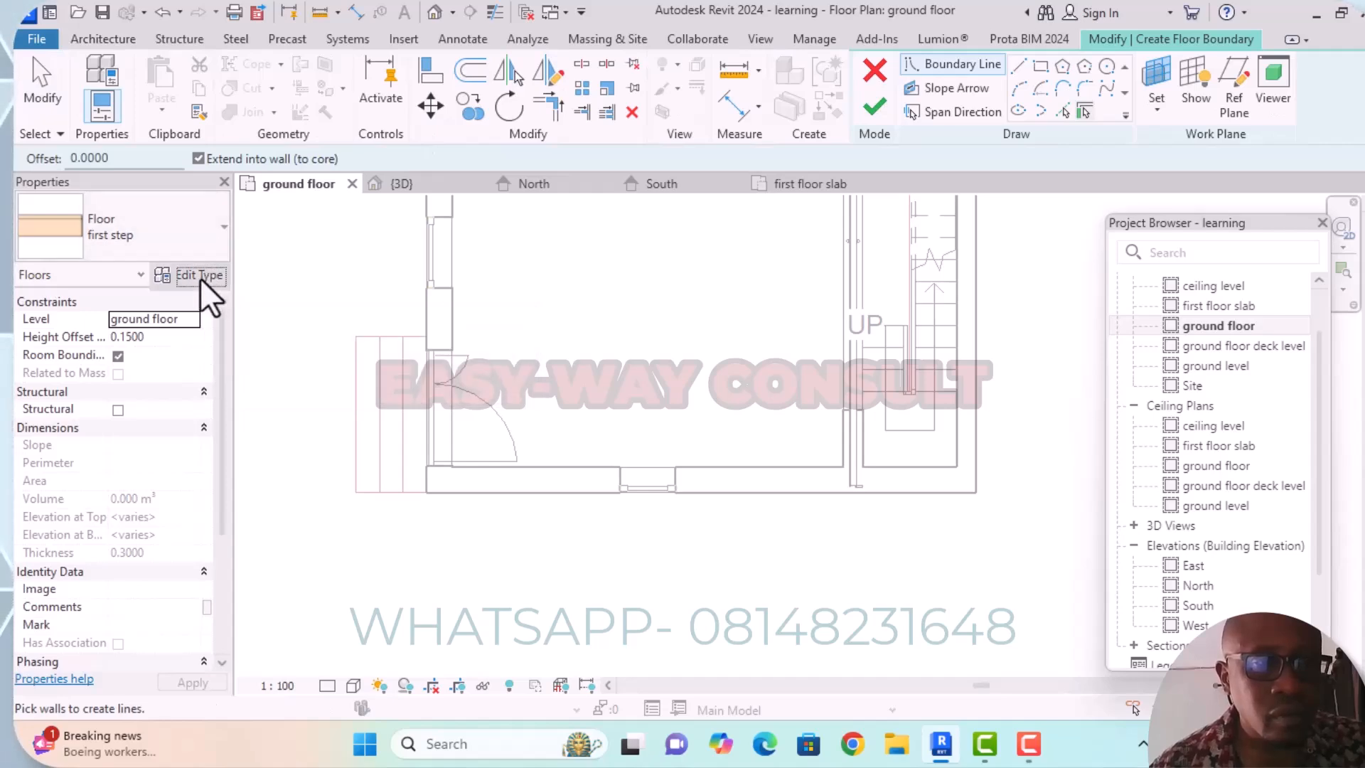
left_click(809, 164)
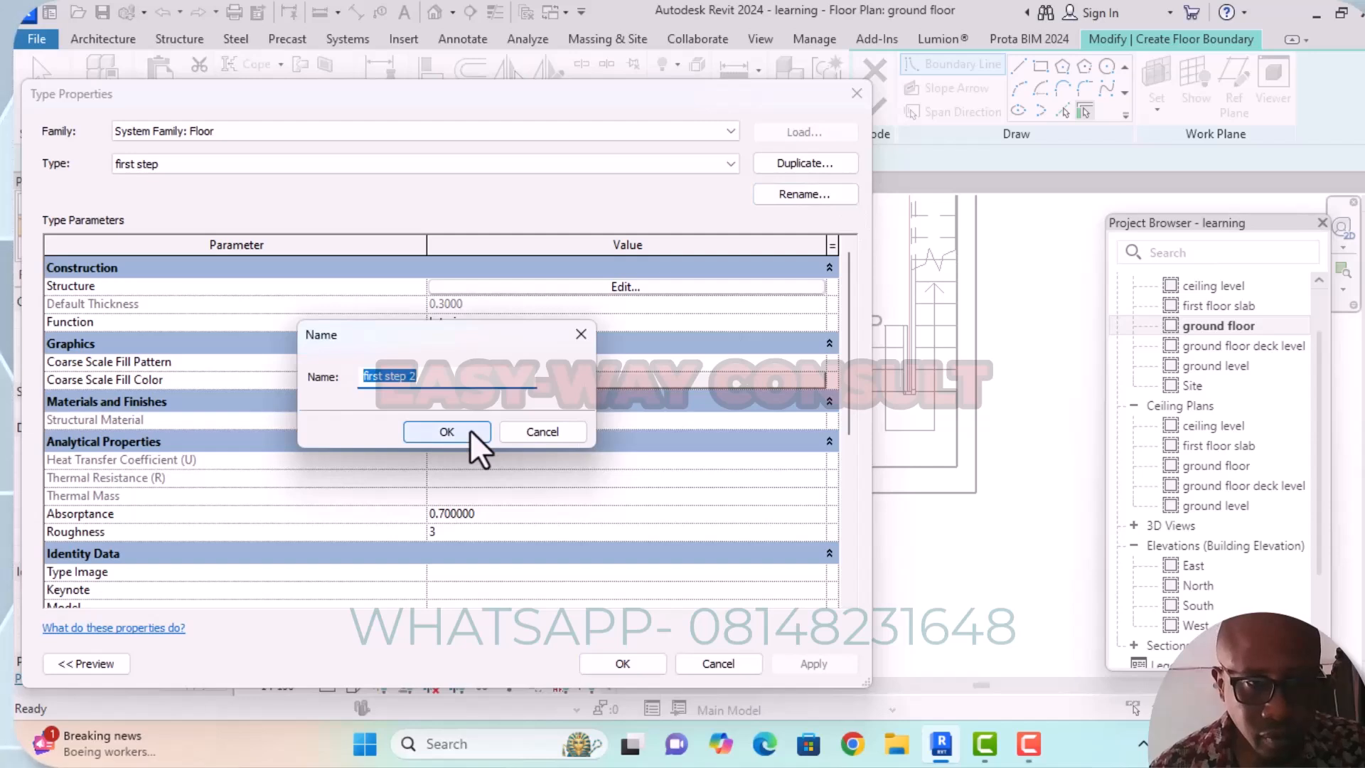
left_click(380, 375)
key("BackSpace")
key("BackSpace")
key("BackSpace")
key("BackSpace")
type("third")
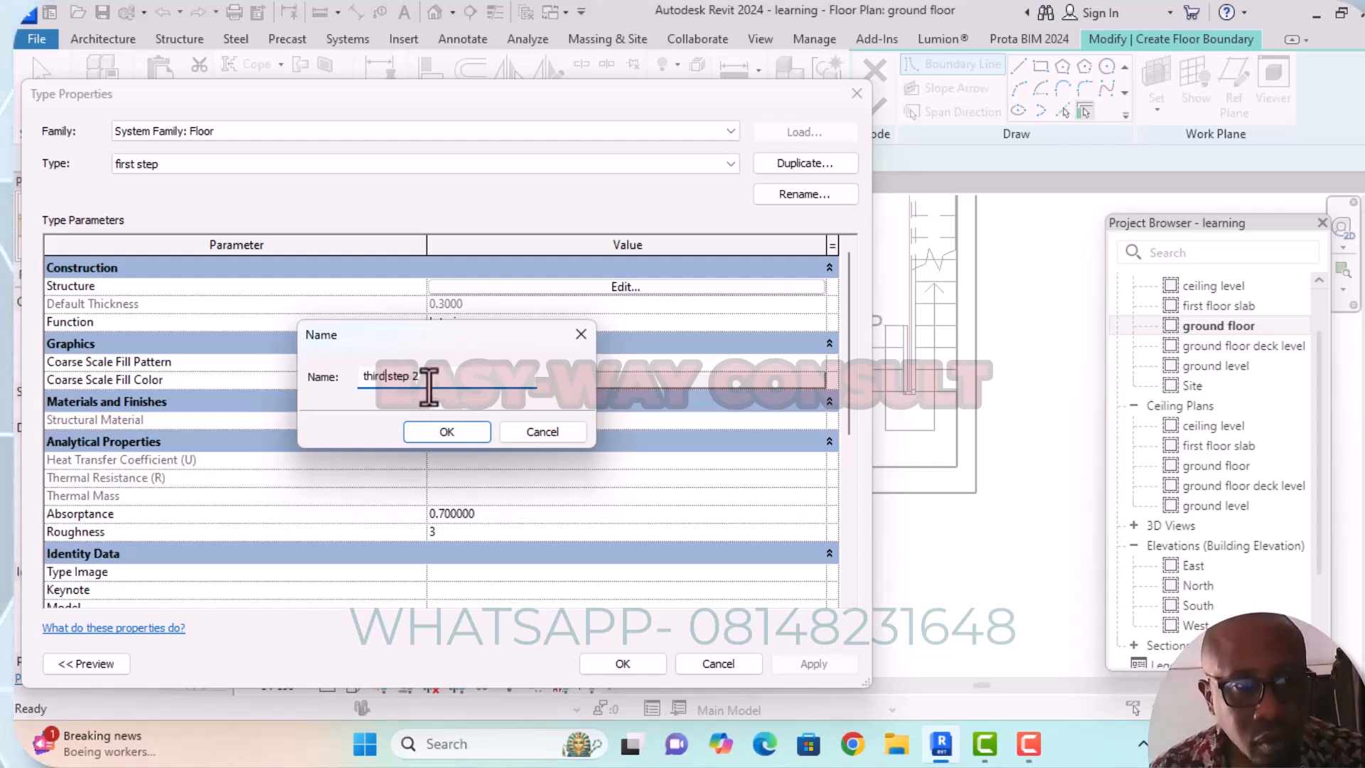
left_click(429, 377)
key("BackSpace")
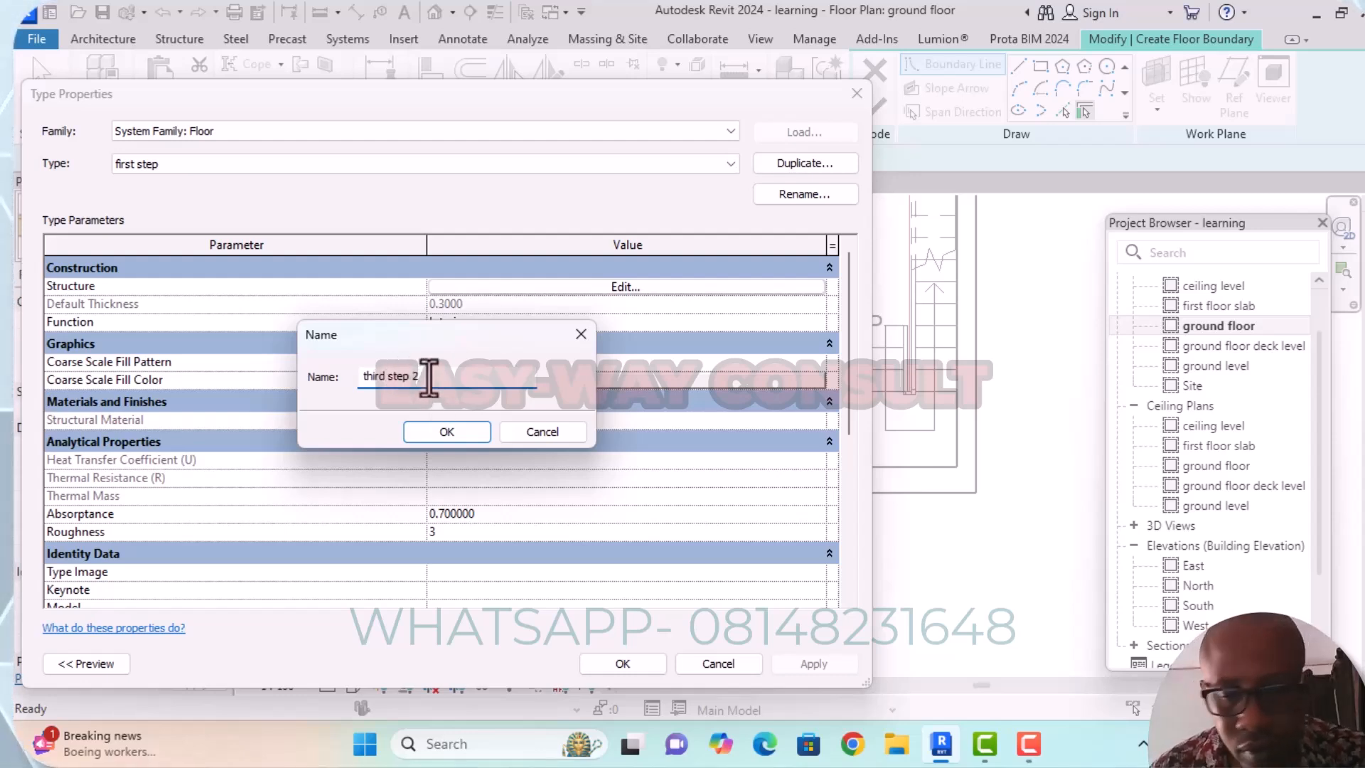
left_click(452, 430)
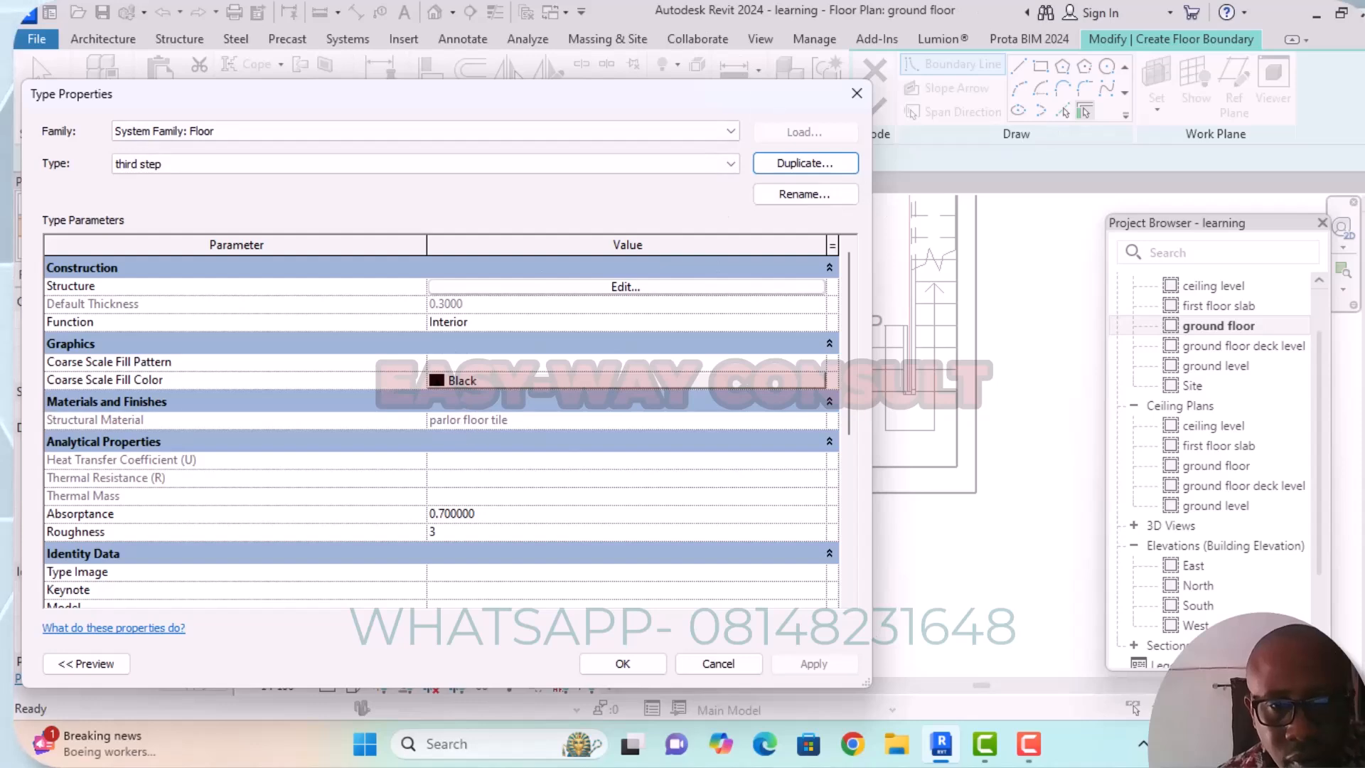
left_click(635, 663)
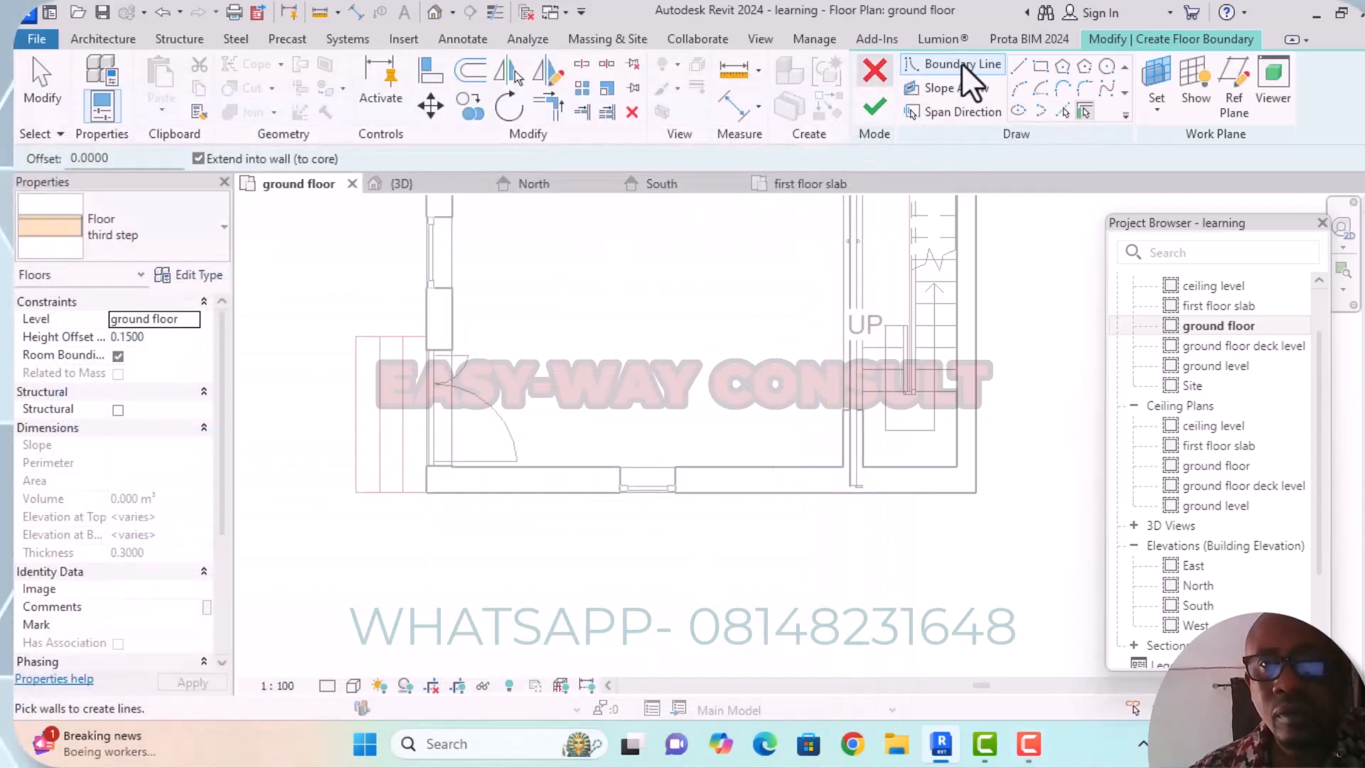
Create the "third step" floor from a 0.3000 wide rectangle between the second step's edge line and the outer wall corner.
left_click(1041, 67)
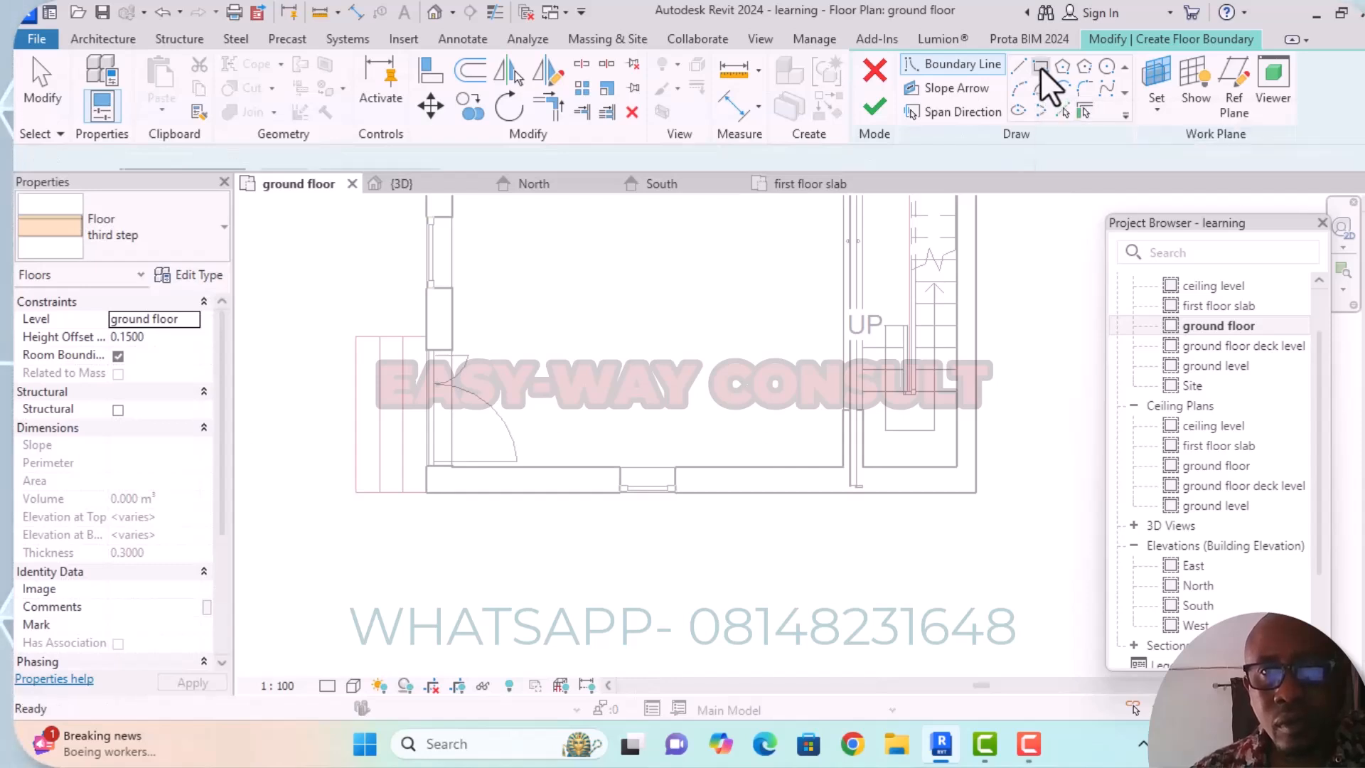
left_click(403, 336)
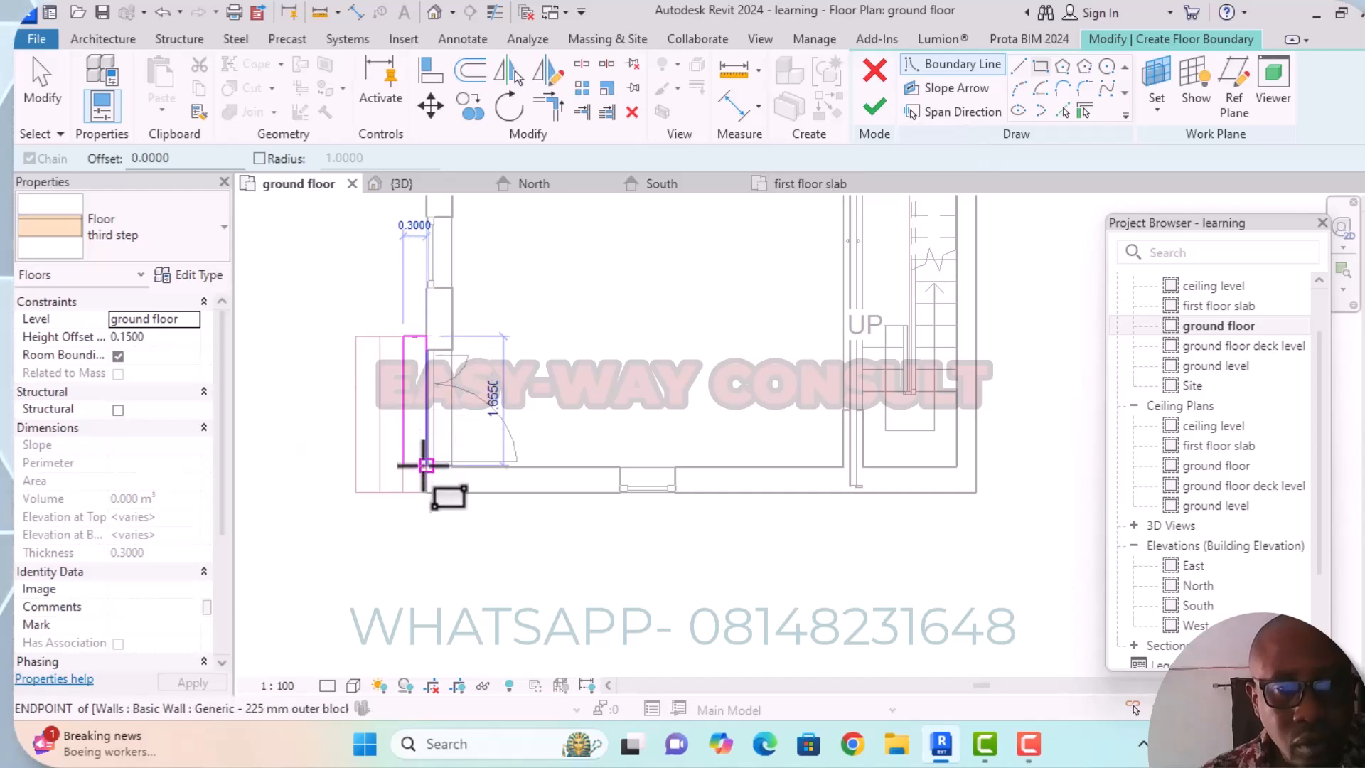
left_click(425, 492)
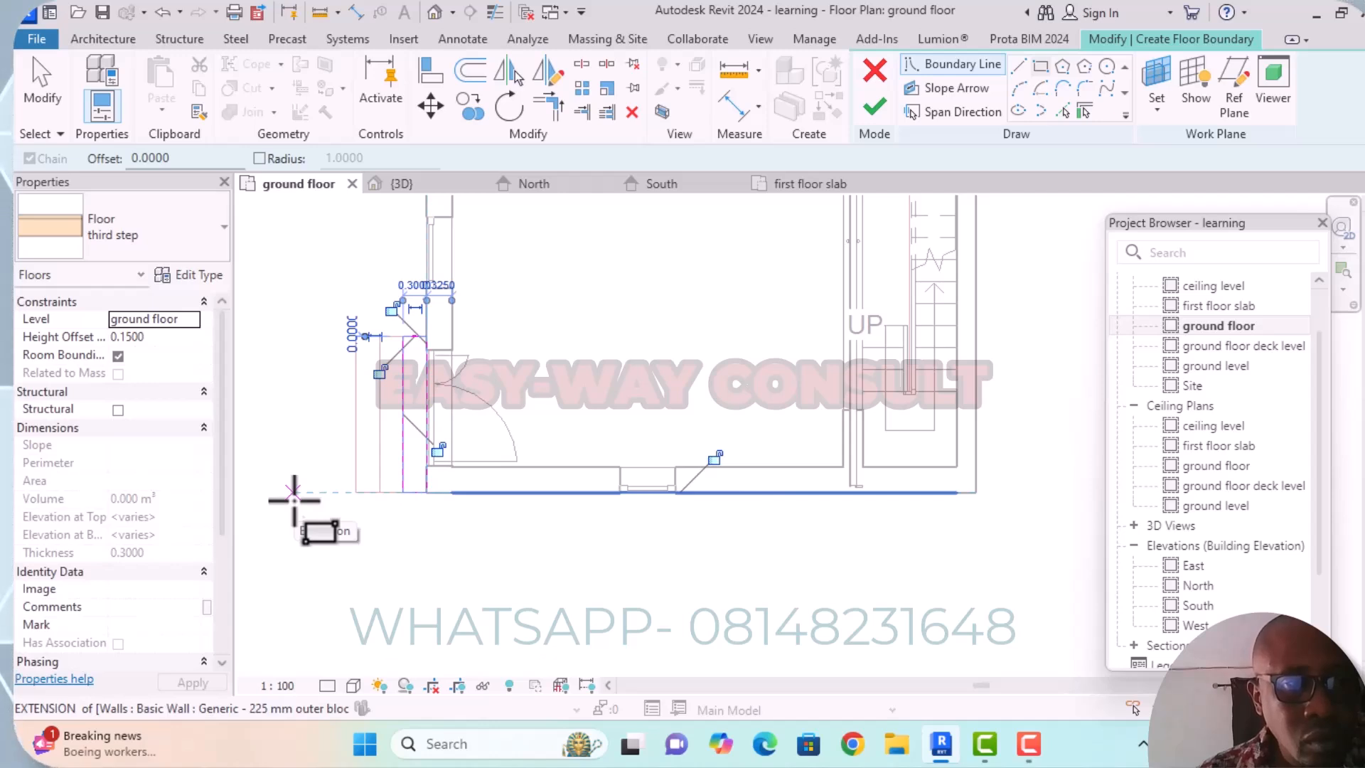
left_click(874, 108)
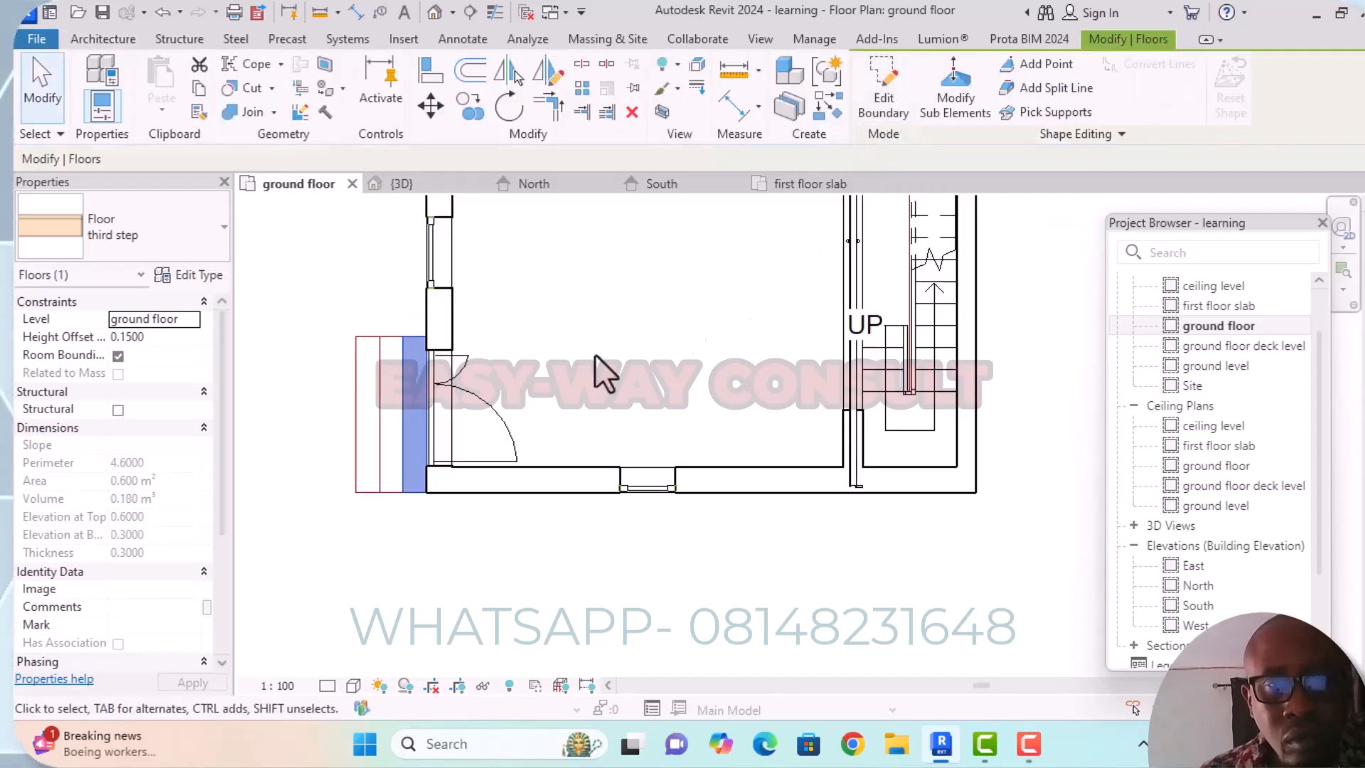
In the 3D view, change the level of the "third step" floor to ground level.
left_click(451, 182)
mouse_move(521, 425)
middle_mouse_down()
mouse_move(555, 459)
mouse_move(567, 420)
mouse_move(610, 396)
mouse_move(708, 488)
mouse_move(731, 466)
mouse_move(574, 357)
middle_mouse_up()
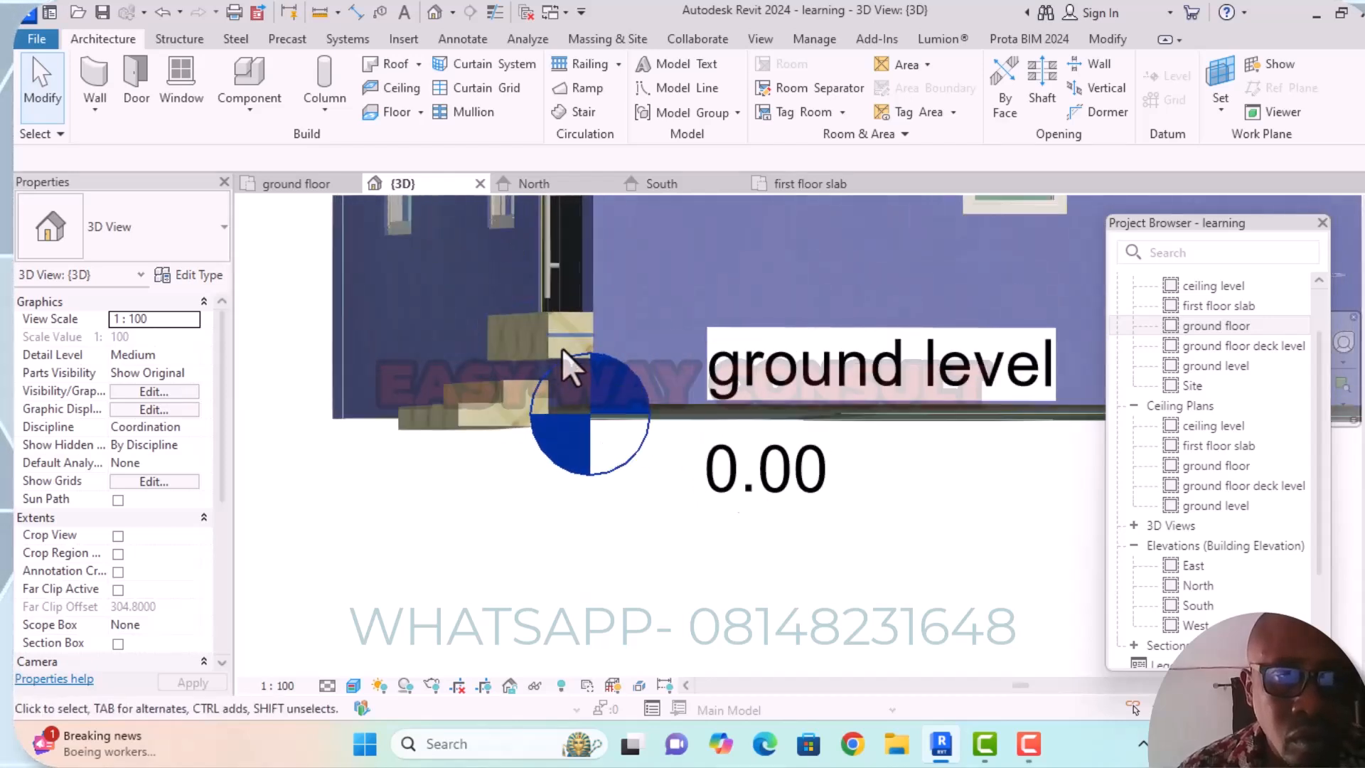
scroll(558, 345, "up", 3)
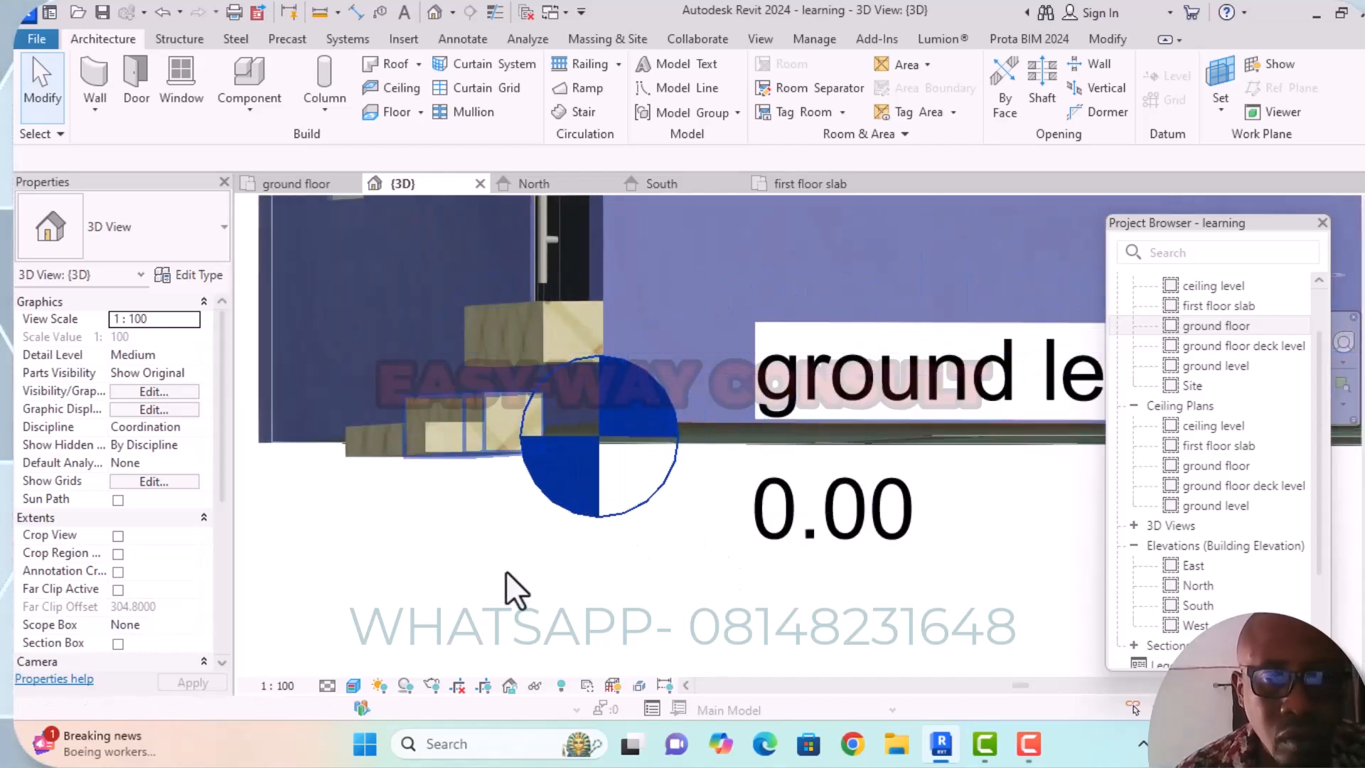
scroll(608, 558, "down", 2)
middle_click_drag(655, 585, 617, 596, "shift")
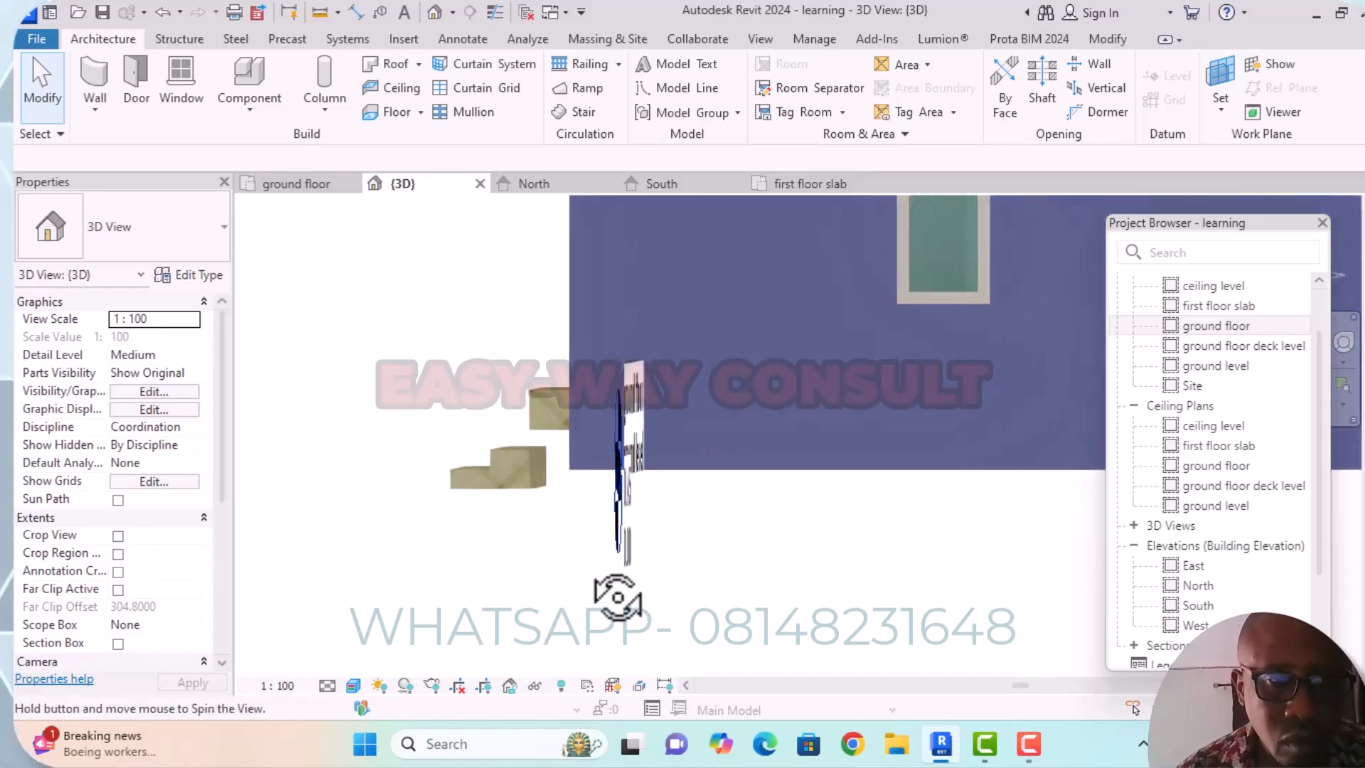
left_click(535, 425)
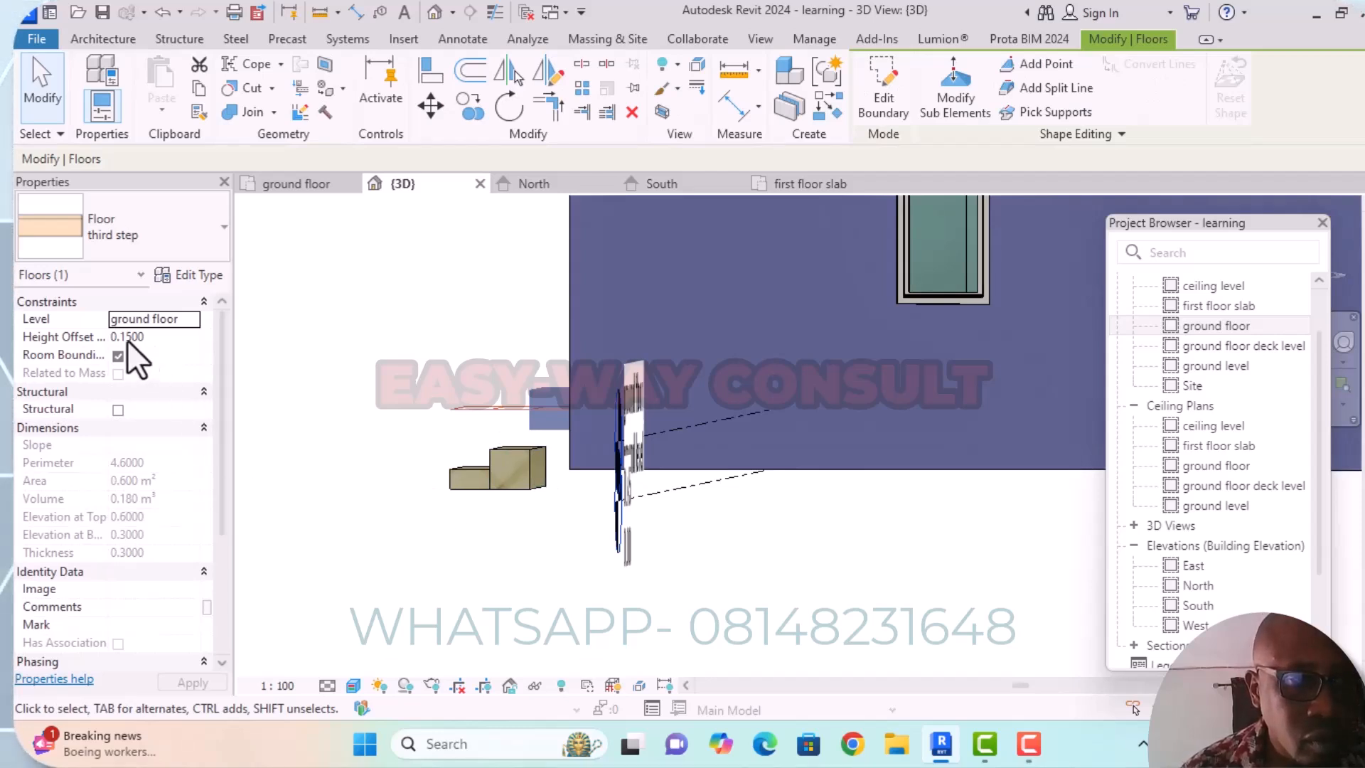
left_click(192, 318)
left_click(193, 318)
left_click(178, 343)
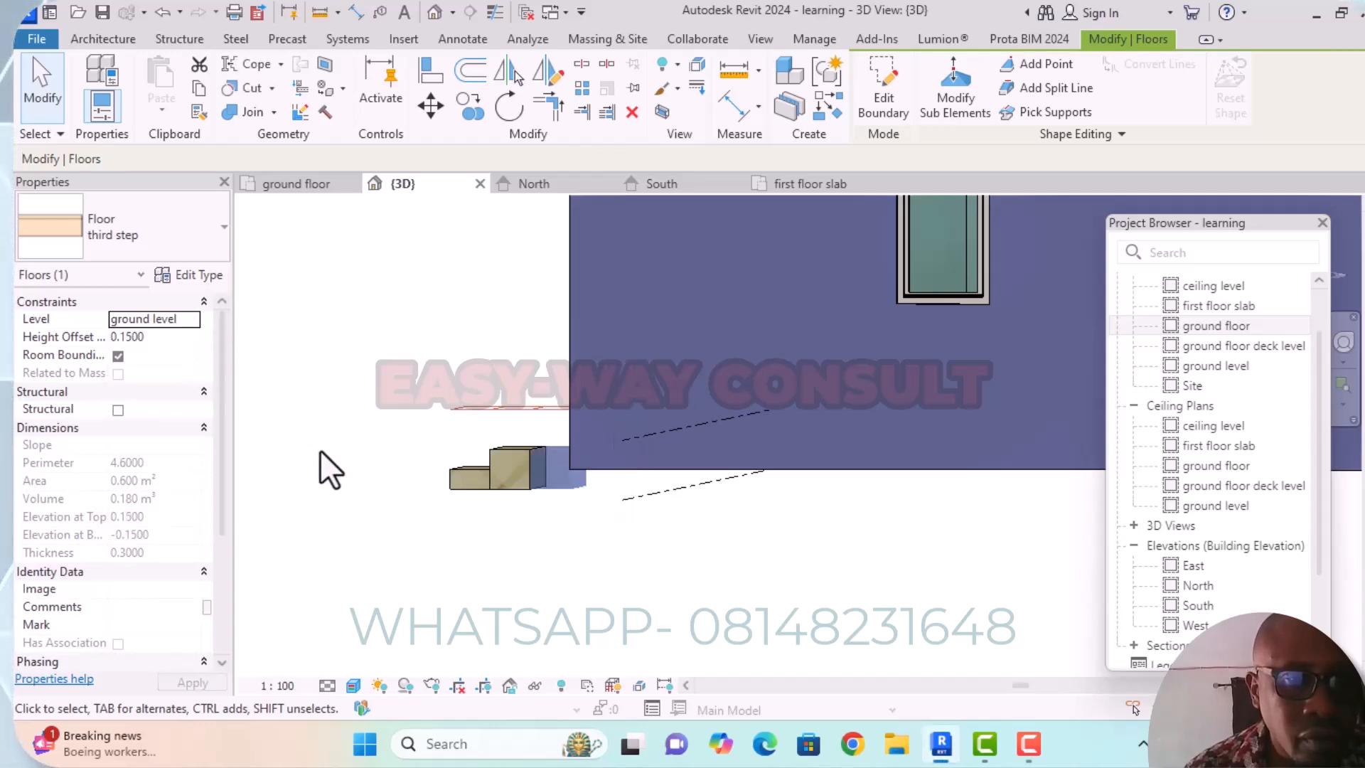
Set the structure layer thickness of the "third step" floor type to 0.400.
mouse_move(322, 462)
middle_mouse_down("shift")
mouse_move(353, 497)
mouse_move(366, 473)
mouse_move(356, 518)
mouse_move(362, 488)
mouse_move(367, 501)
mouse_move(349, 459)
middle_mouse_up("shift")
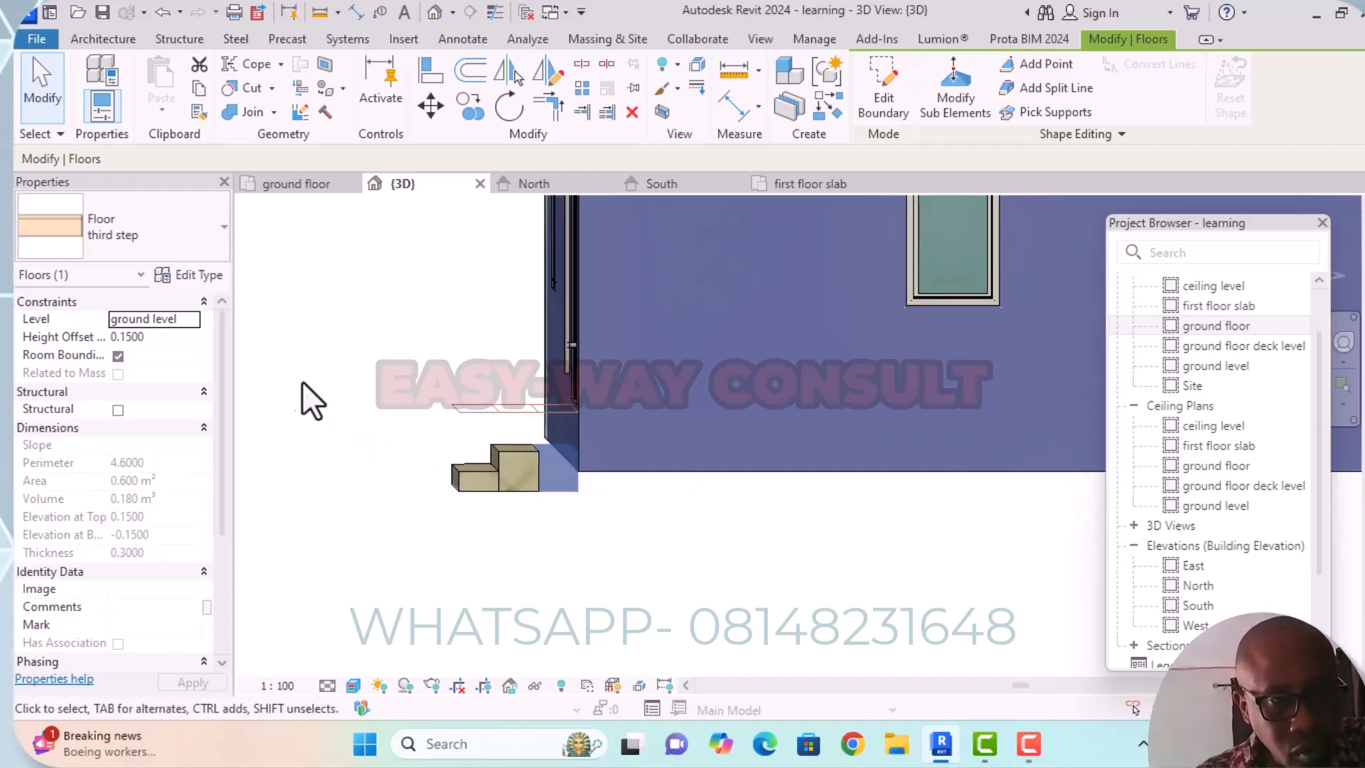
left_click(205, 275)
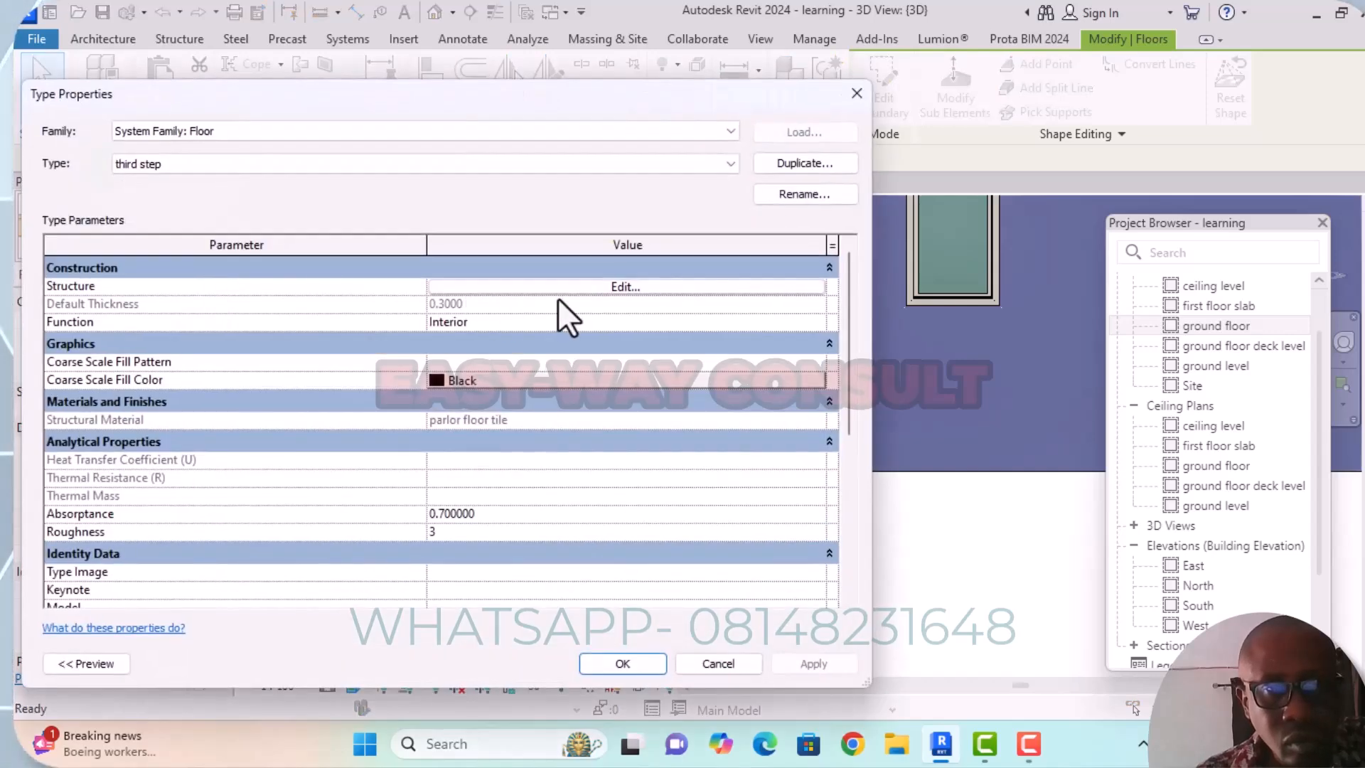
left_click(617, 285)
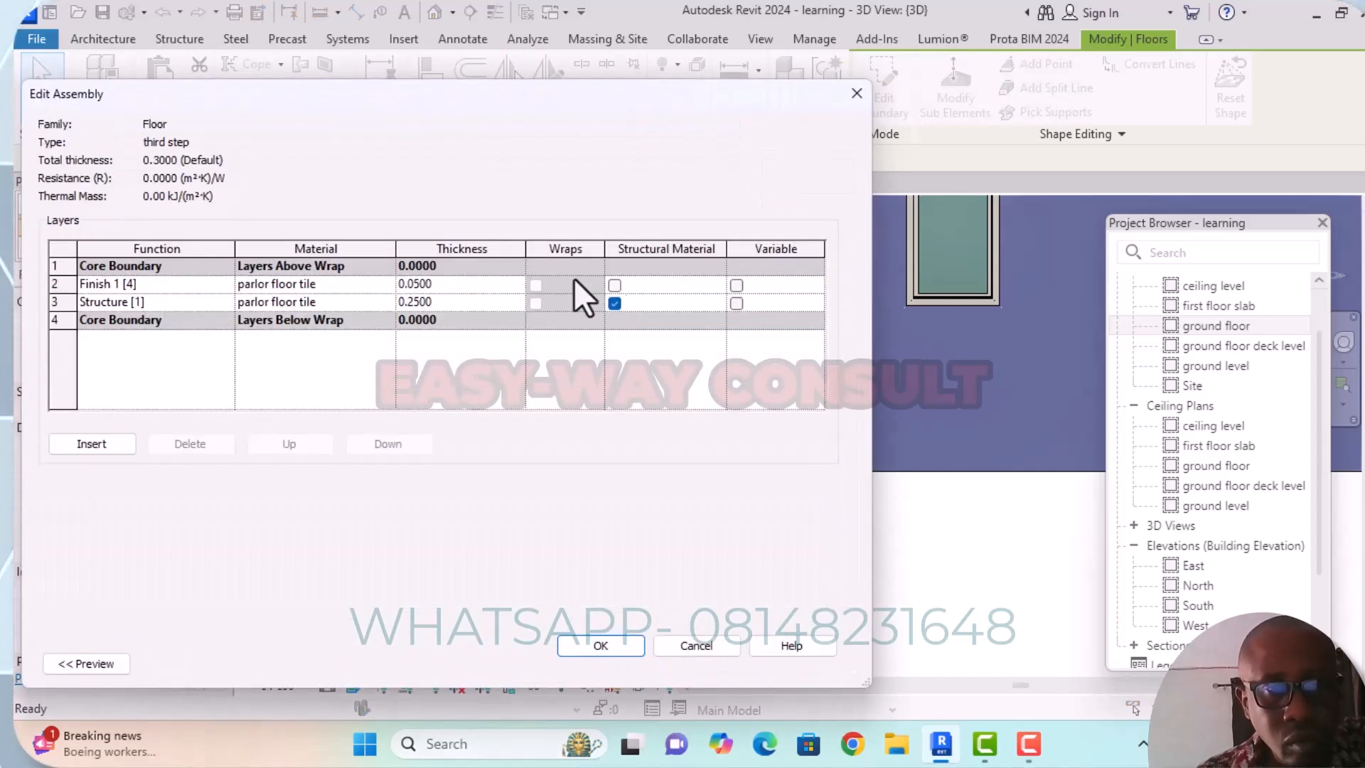
left_click(416, 302)
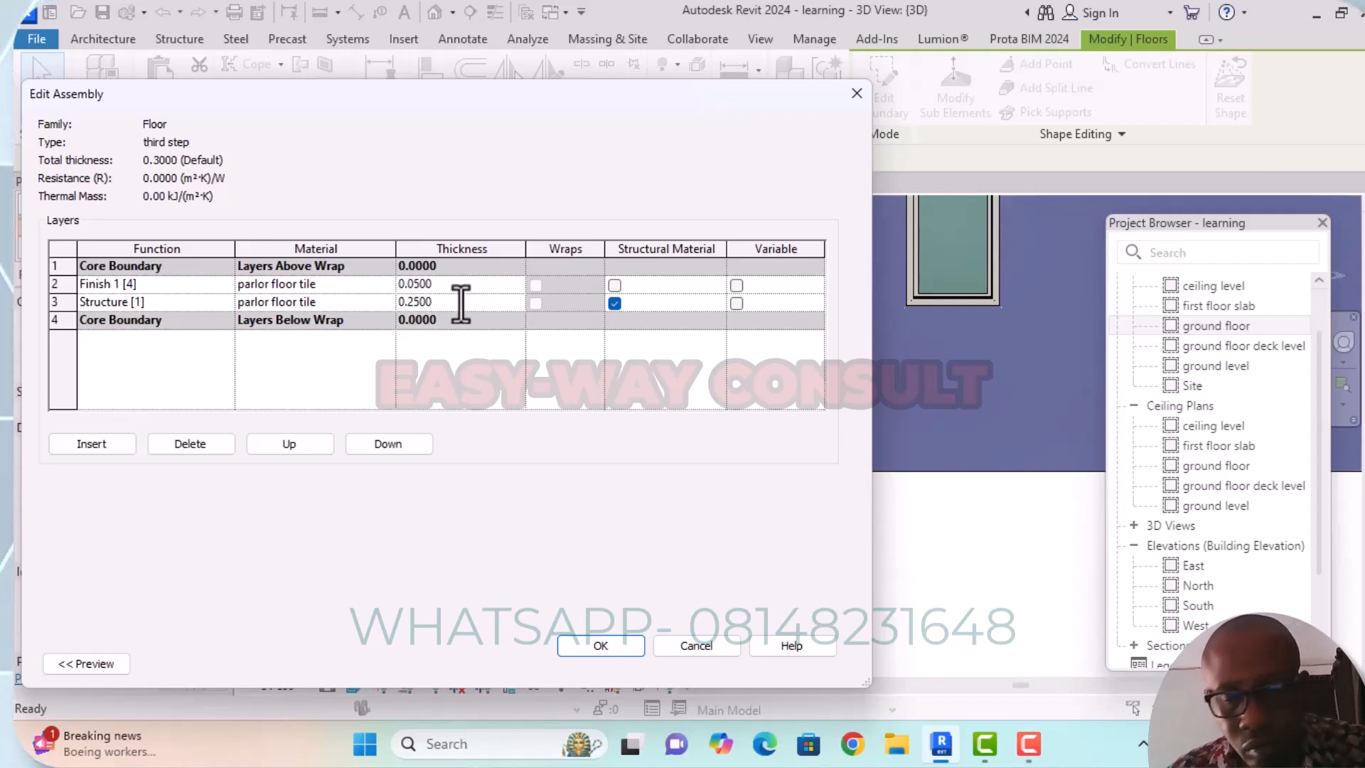
key("BackSpace")
key("BackSpace")
type("4")
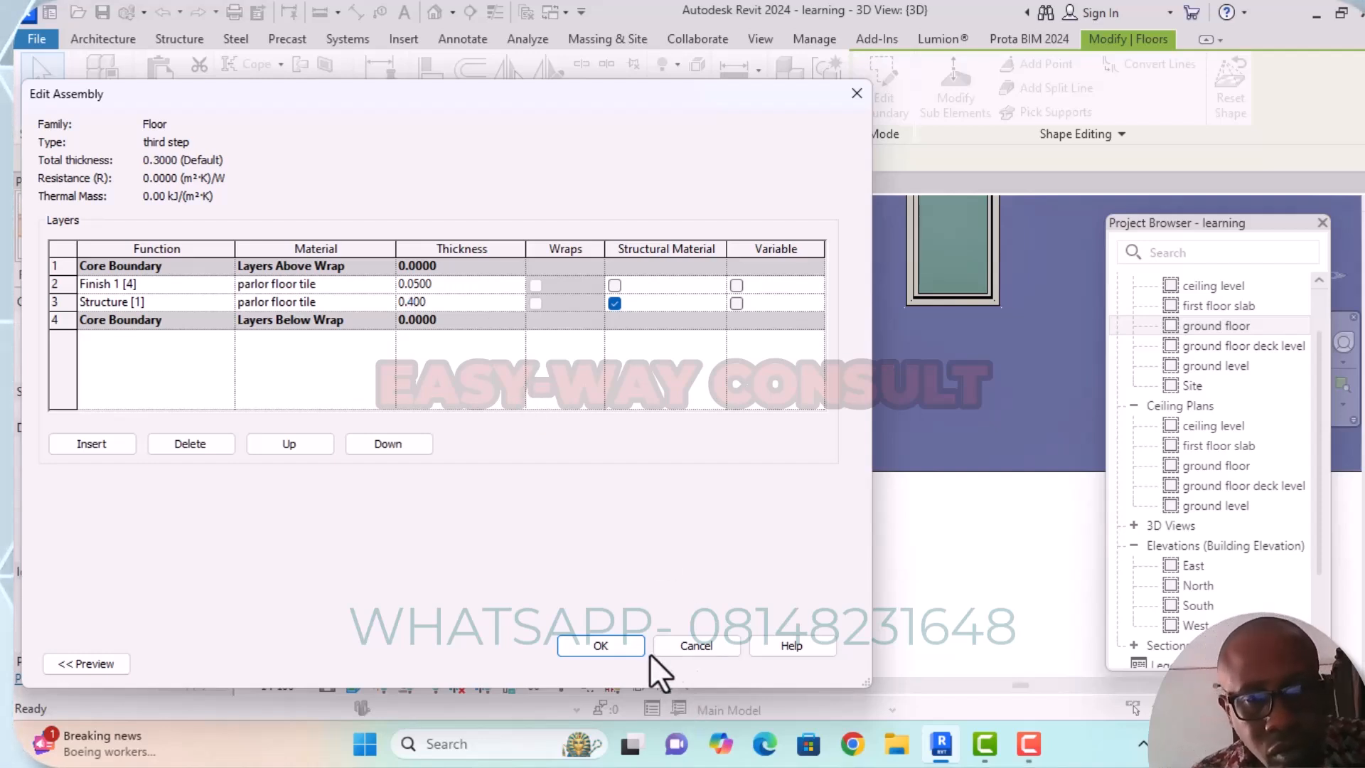
left_click_drag(681, 95, 567, 79)
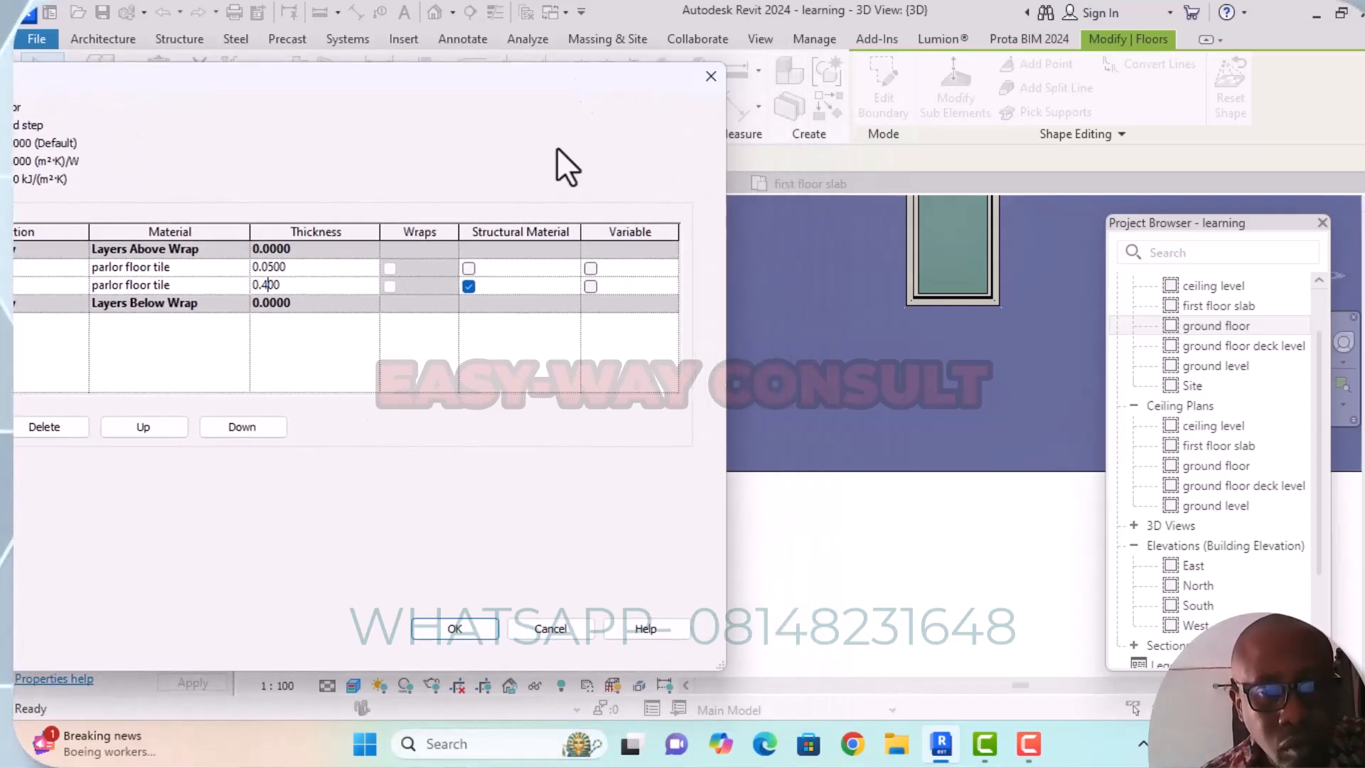
left_click(463, 630)
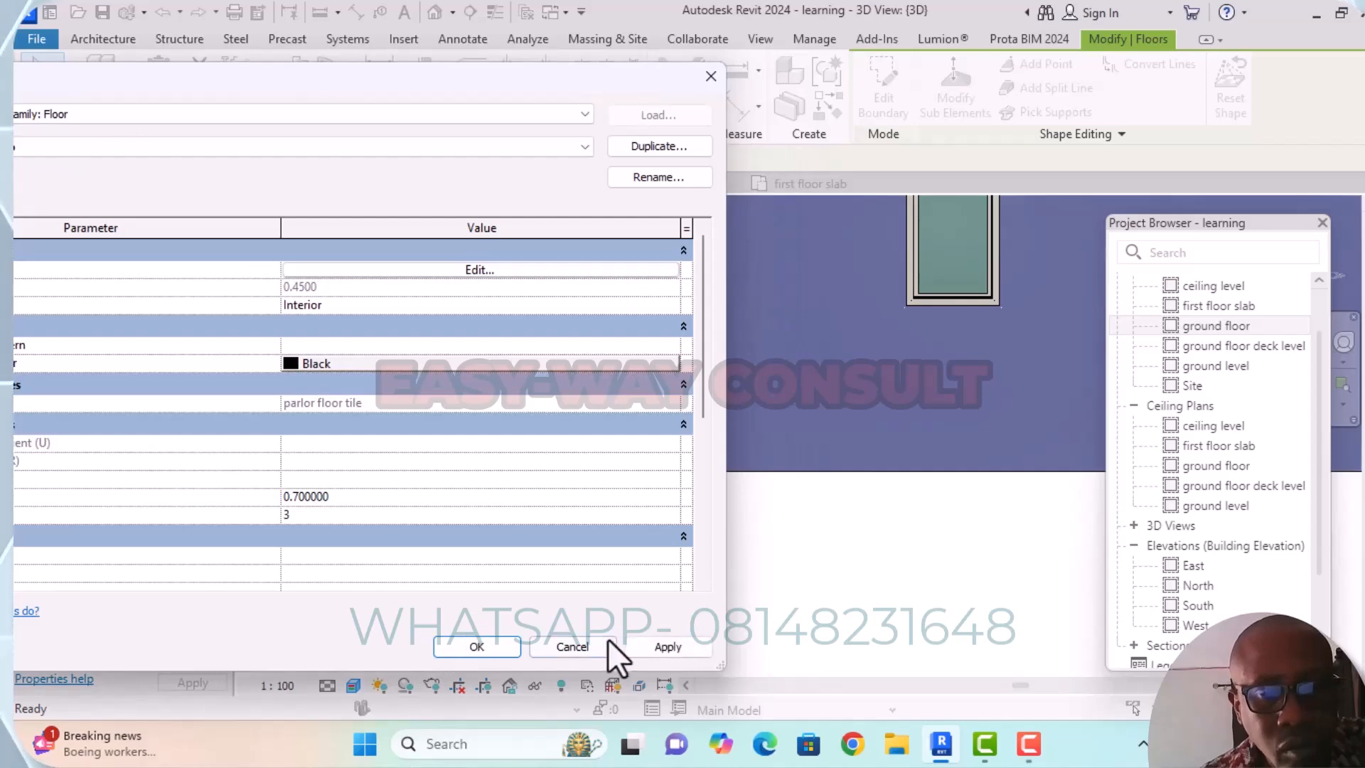
left_click(675, 648)
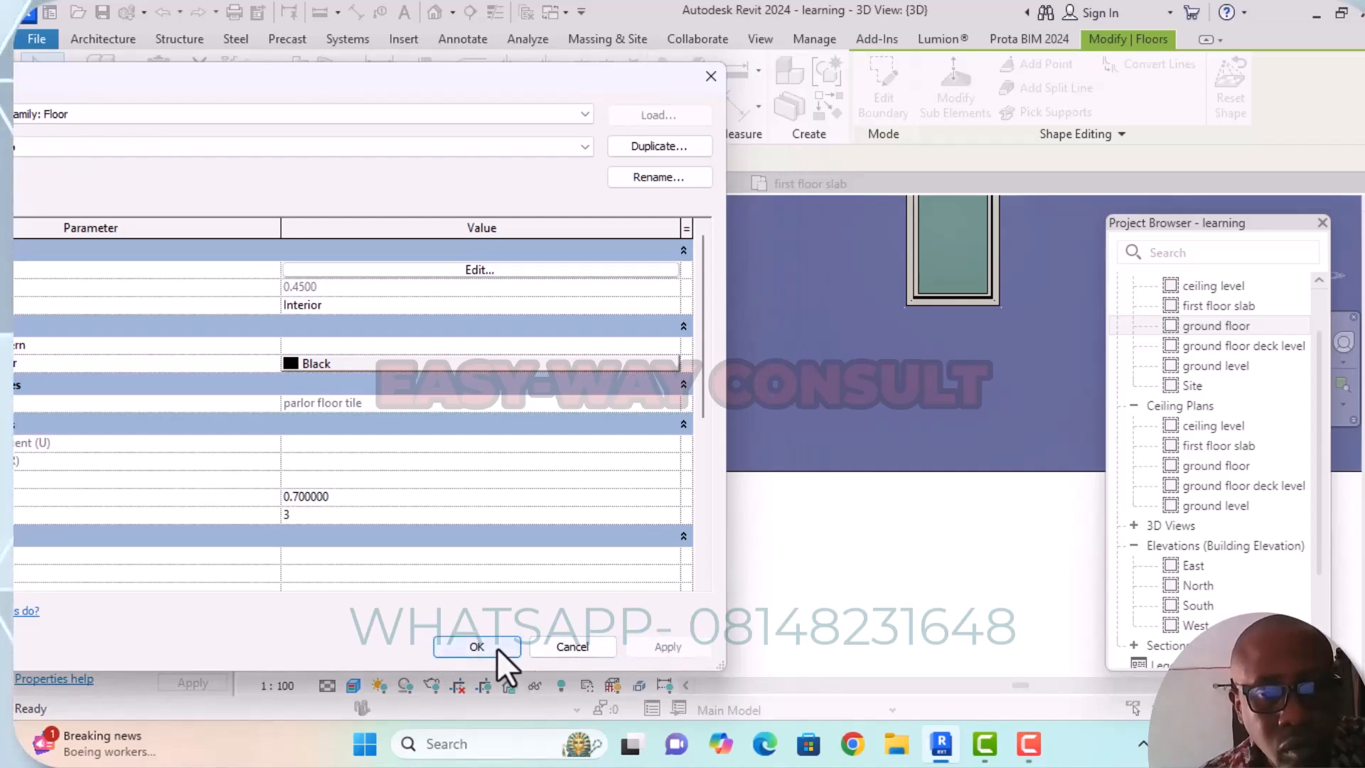
left_click(496, 647)
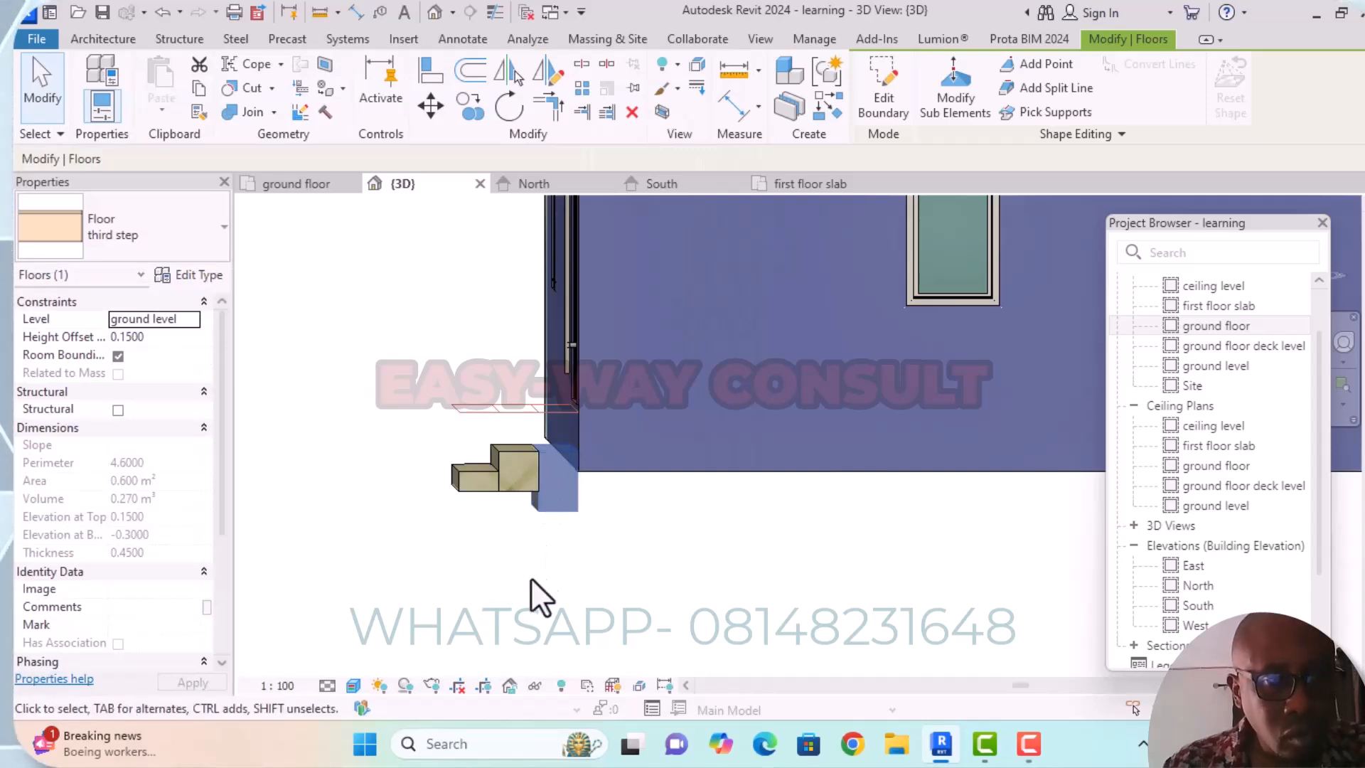
left_click(554, 579)
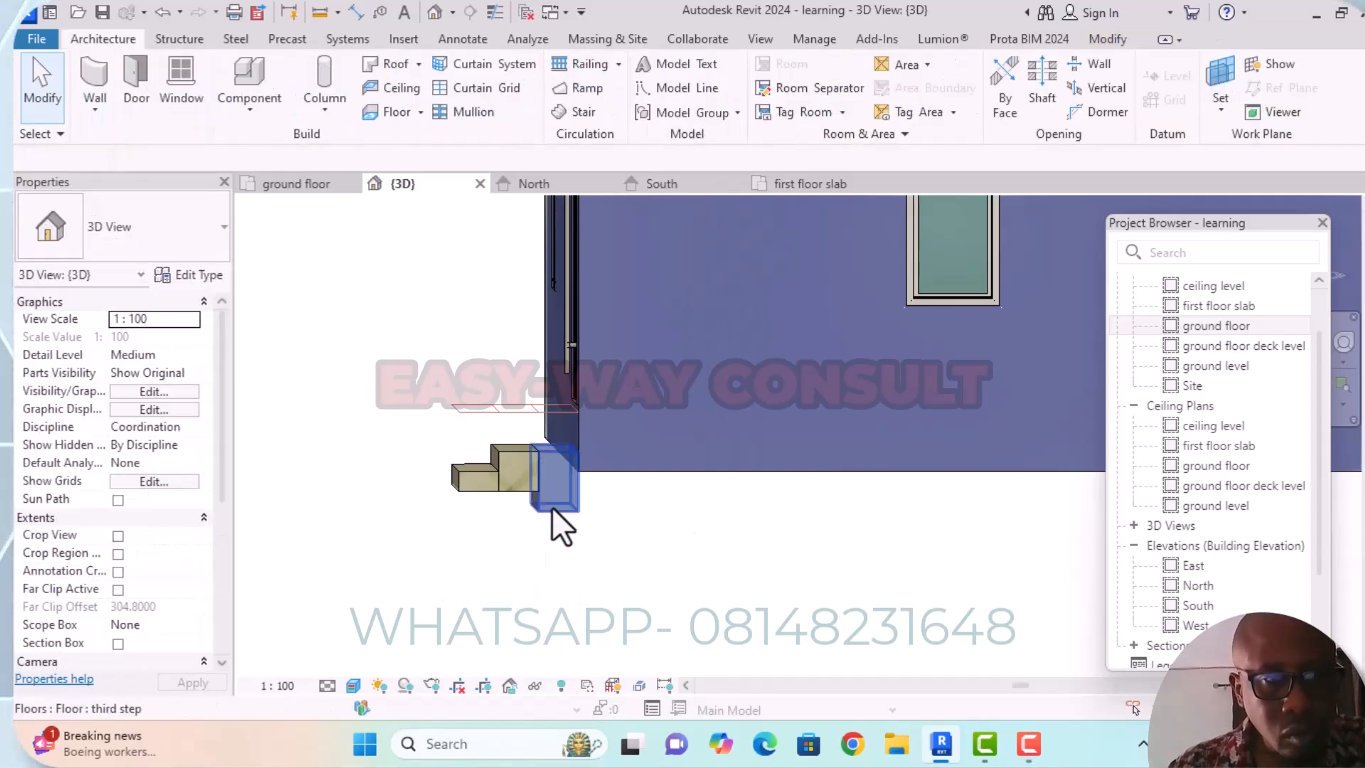
Set the height offset of the "third step" floor to 0.3000 and check its fit against the lower steps.
left_click(553, 509)
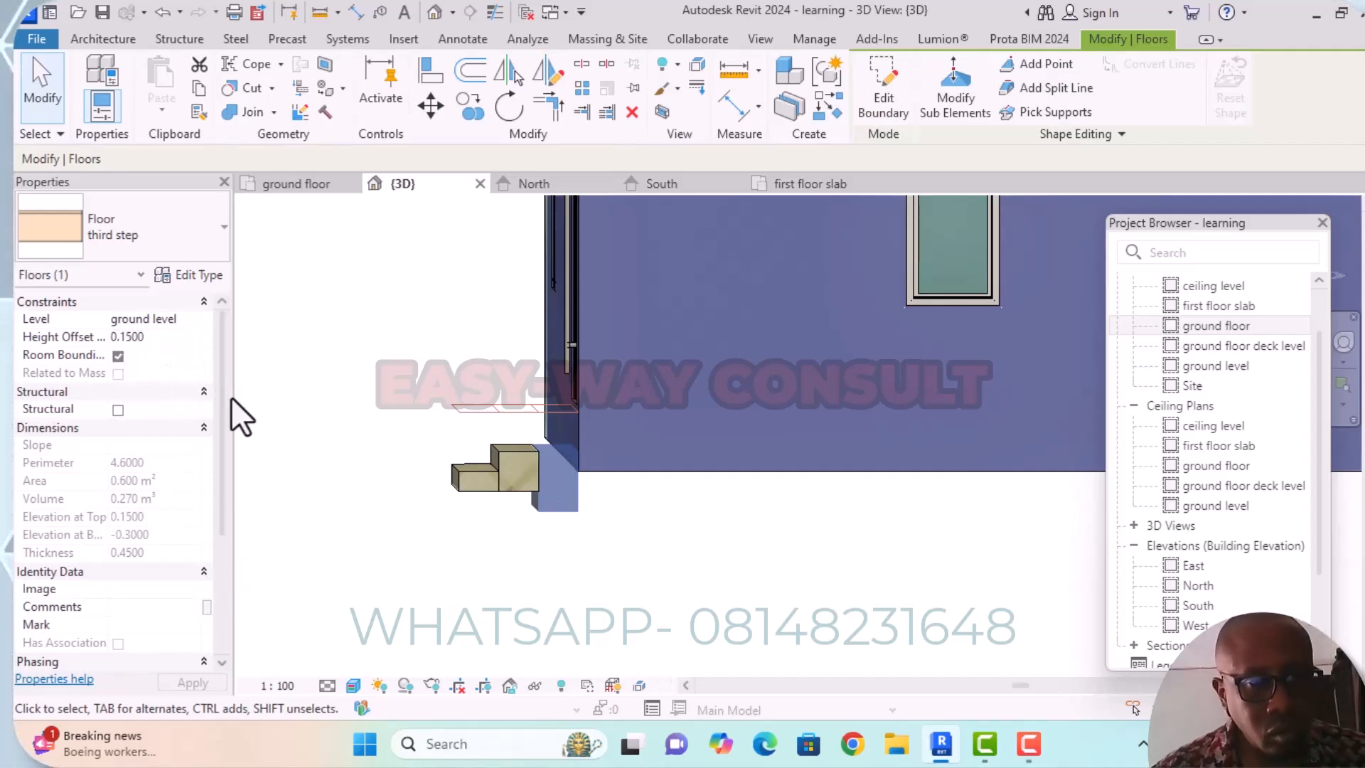
left_click(134, 339)
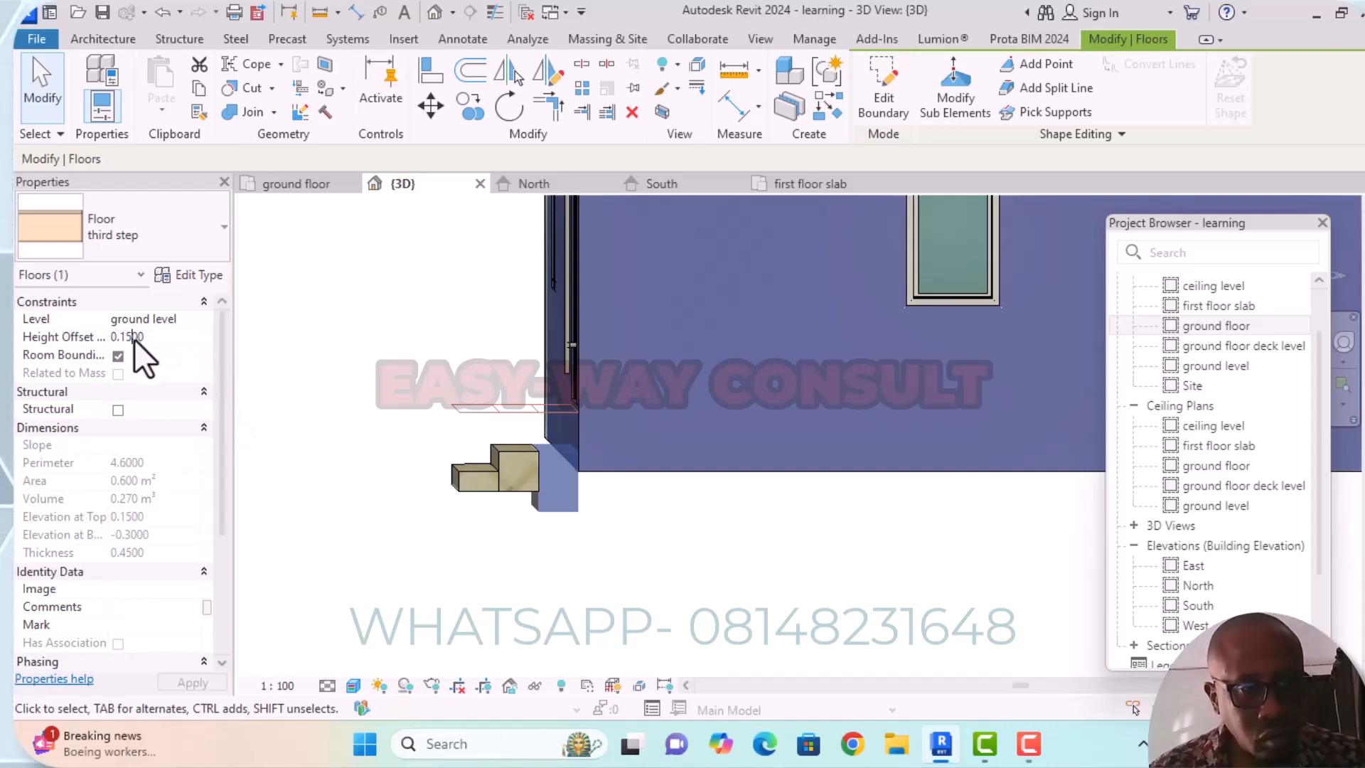
key("BackSpace")
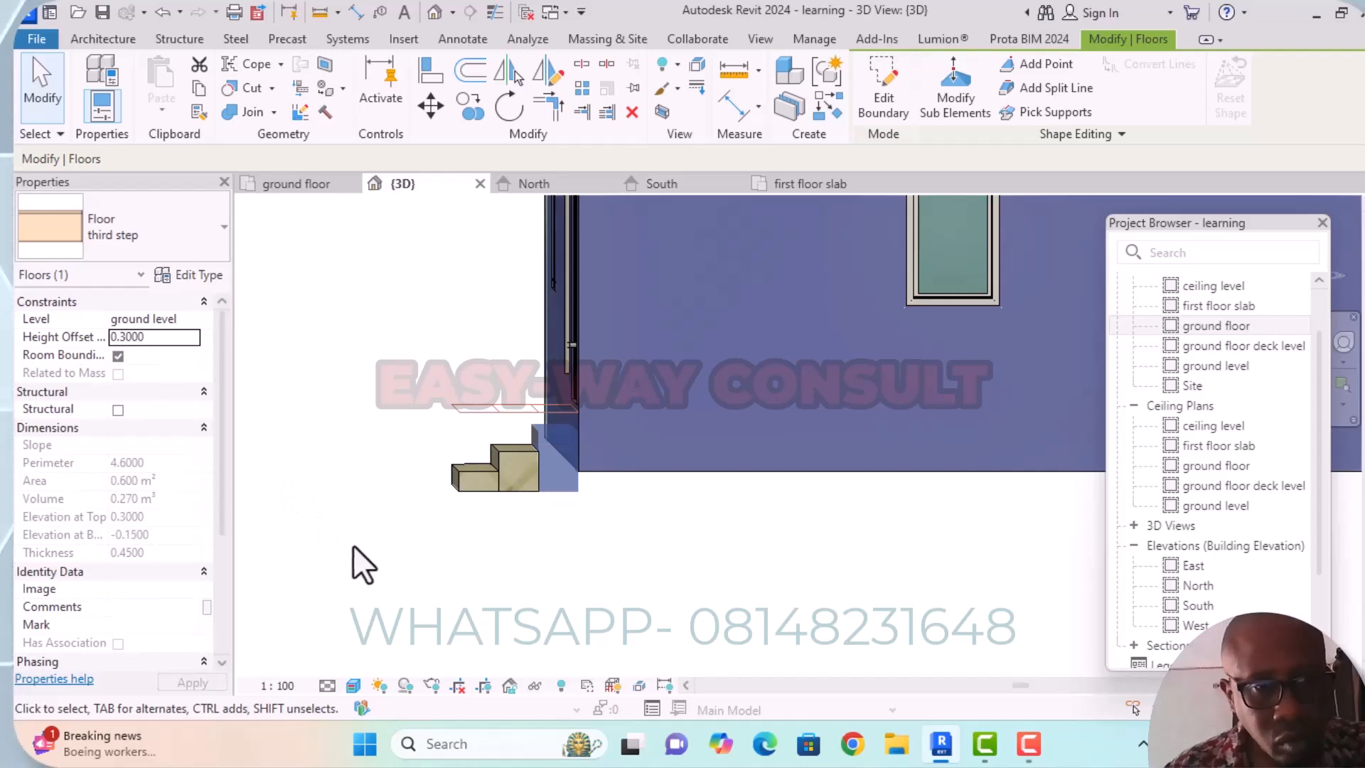
middle_click_drag(565, 552, 608, 615, "shift")
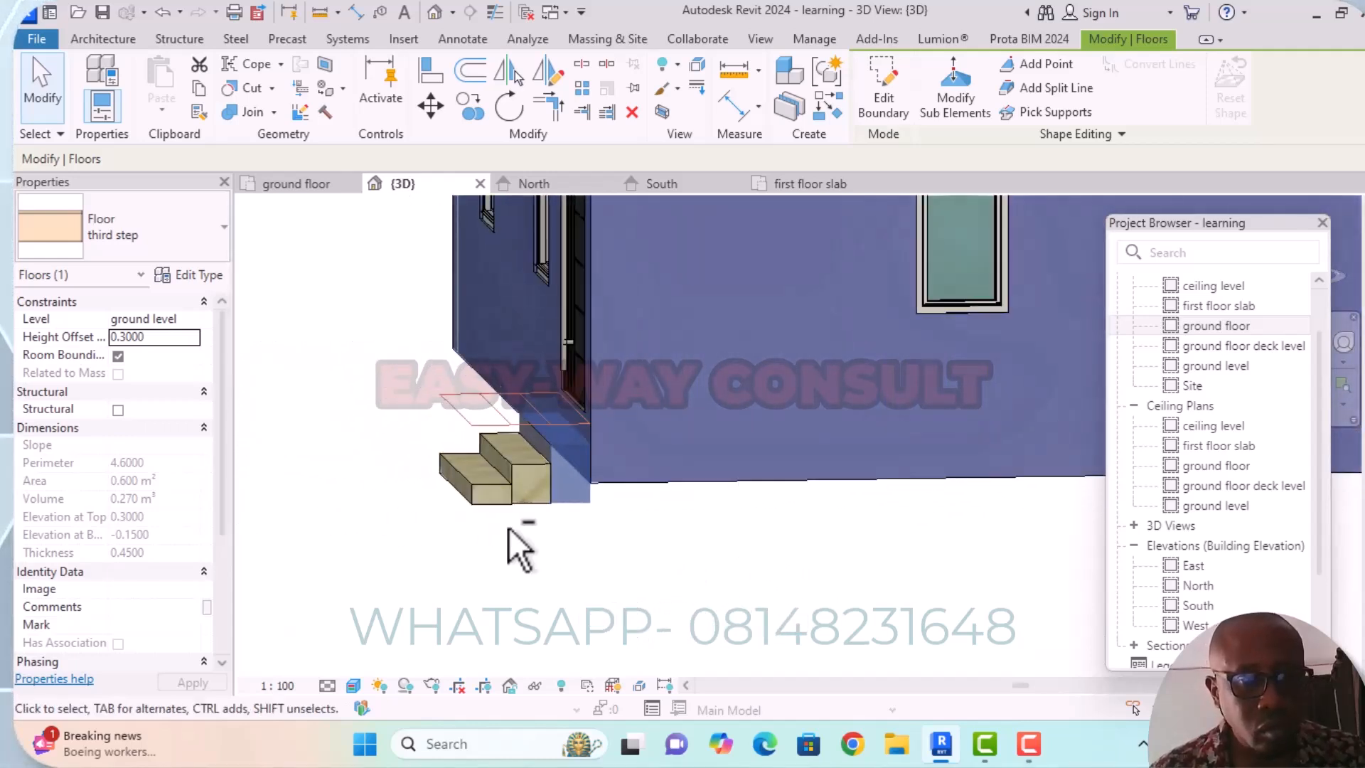
Change the level of the "third step" floor to ground floor and set its height offset to 0.
left_click(193, 320)
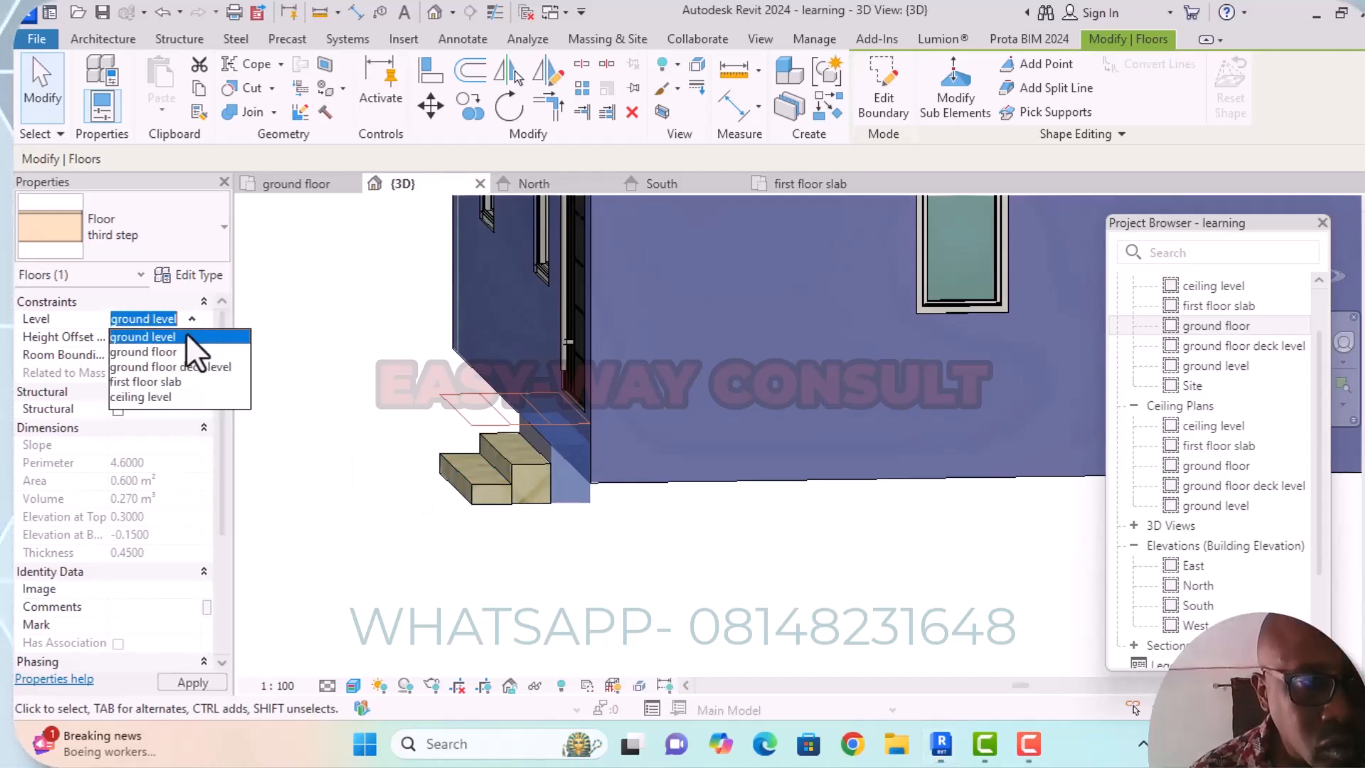
left_click(170, 353)
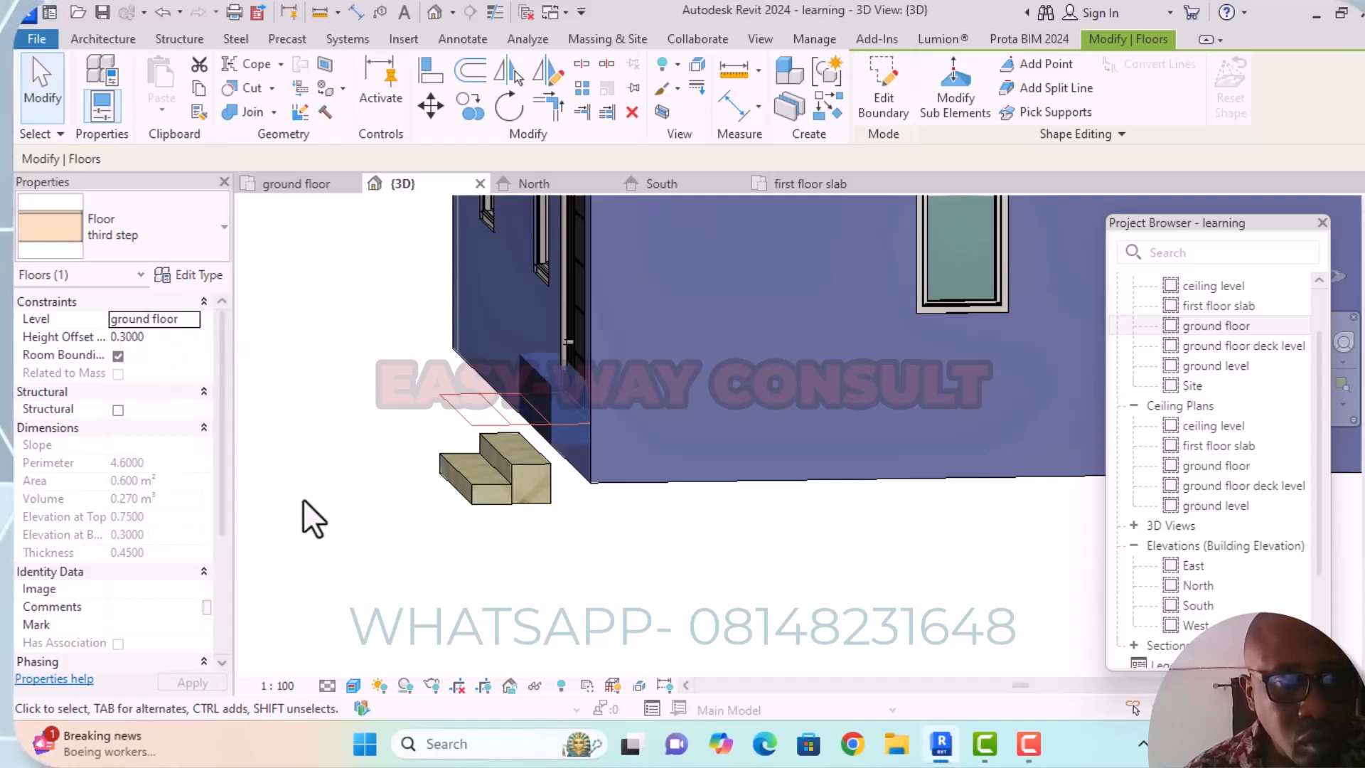
left_click(153, 337)
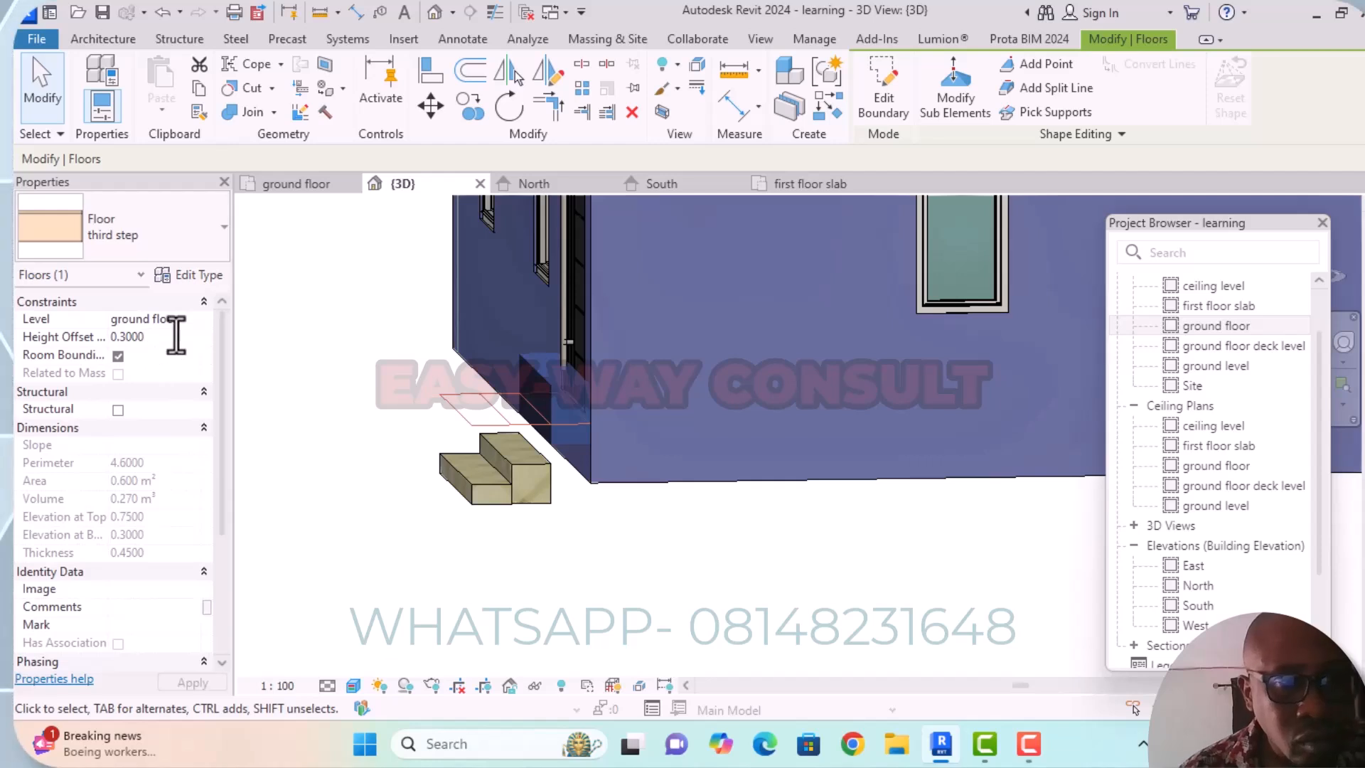
key("BackSpace")
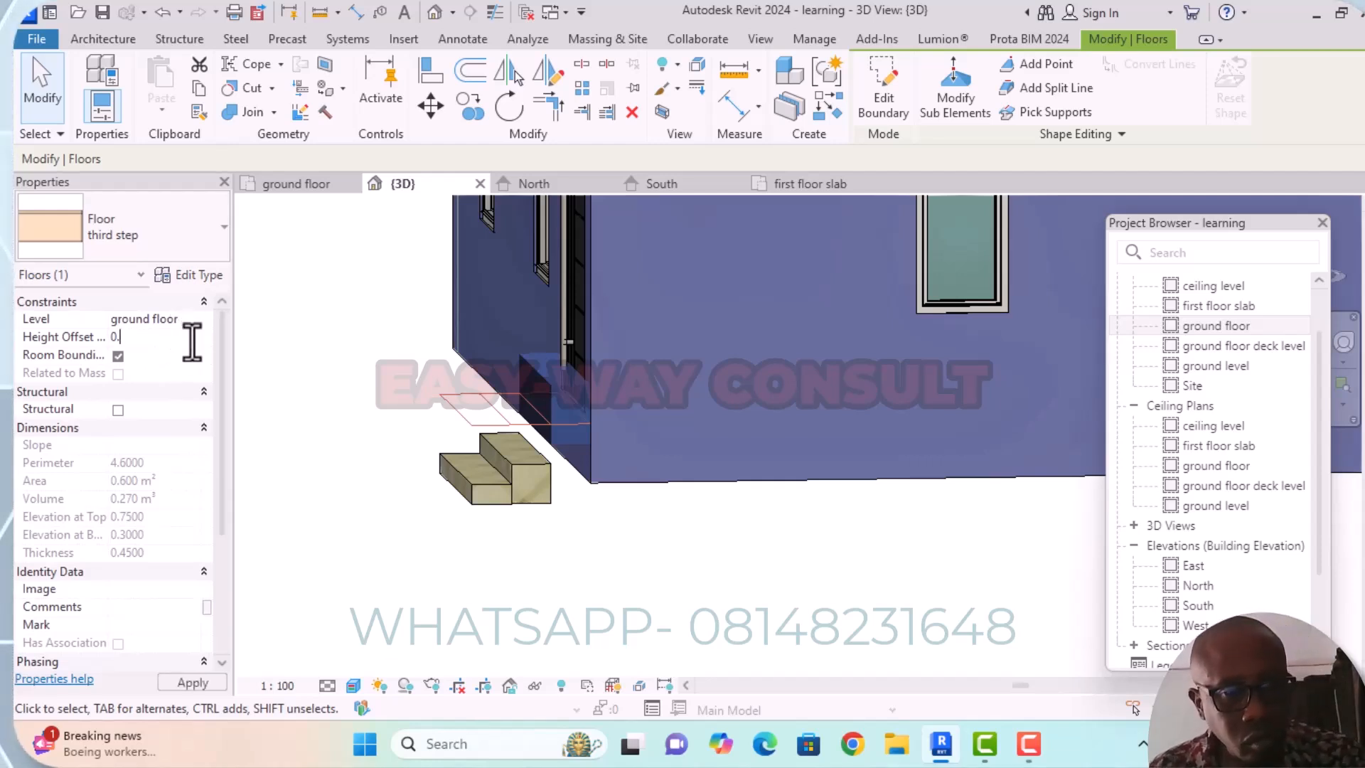
type("0000")
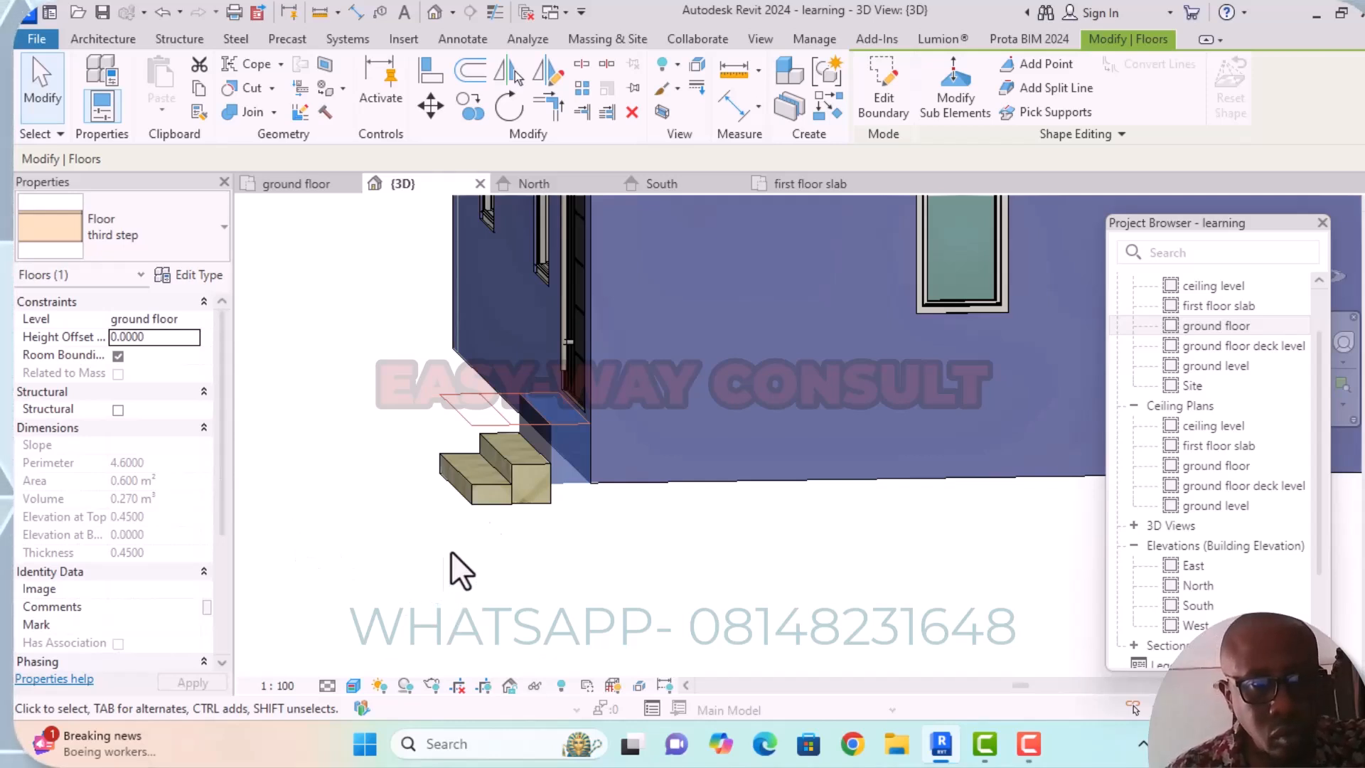
scroll(561, 418, "up", 5)
scroll(632, 395, "up", 2)
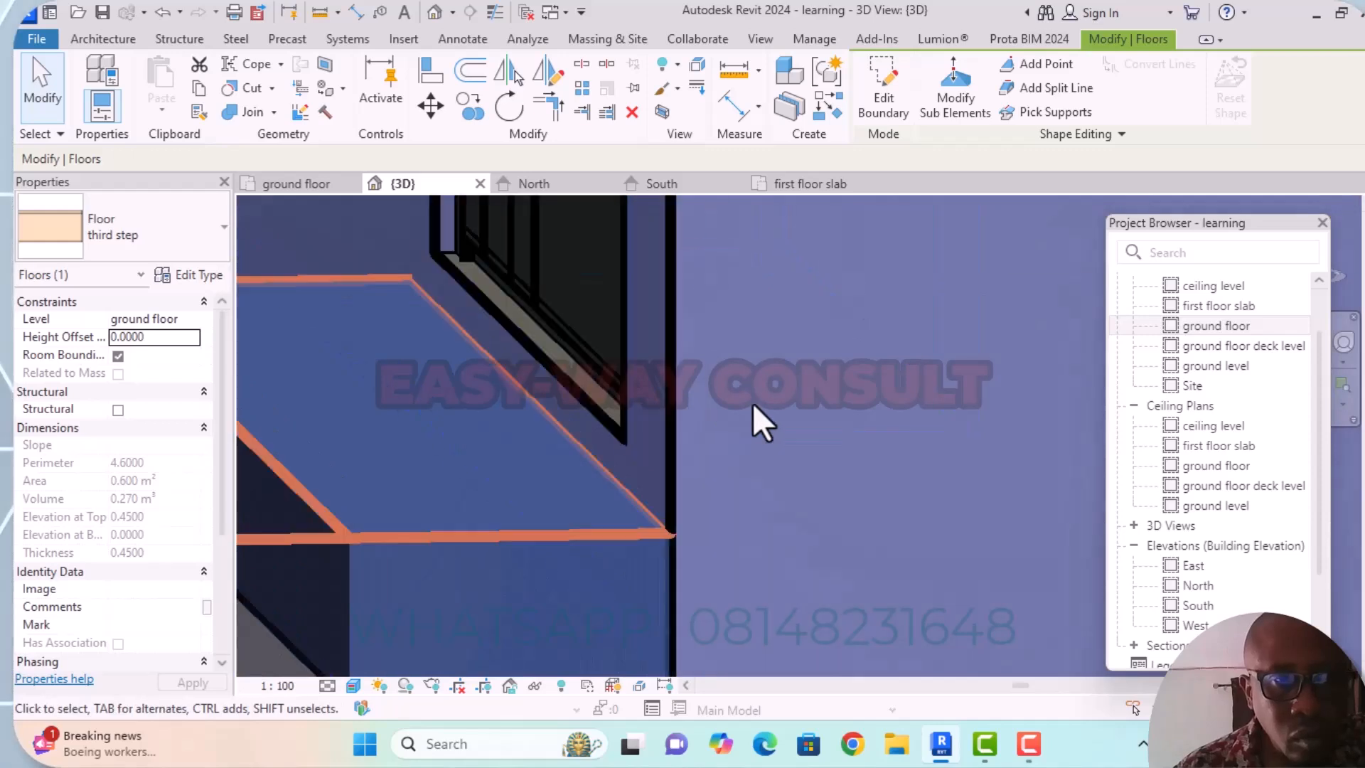
Change the level of the "first step" floor, the middle step, to ground floor and apply it.
scroll(503, 422, "down", 7)
middle_click_drag(482, 487, 506, 534)
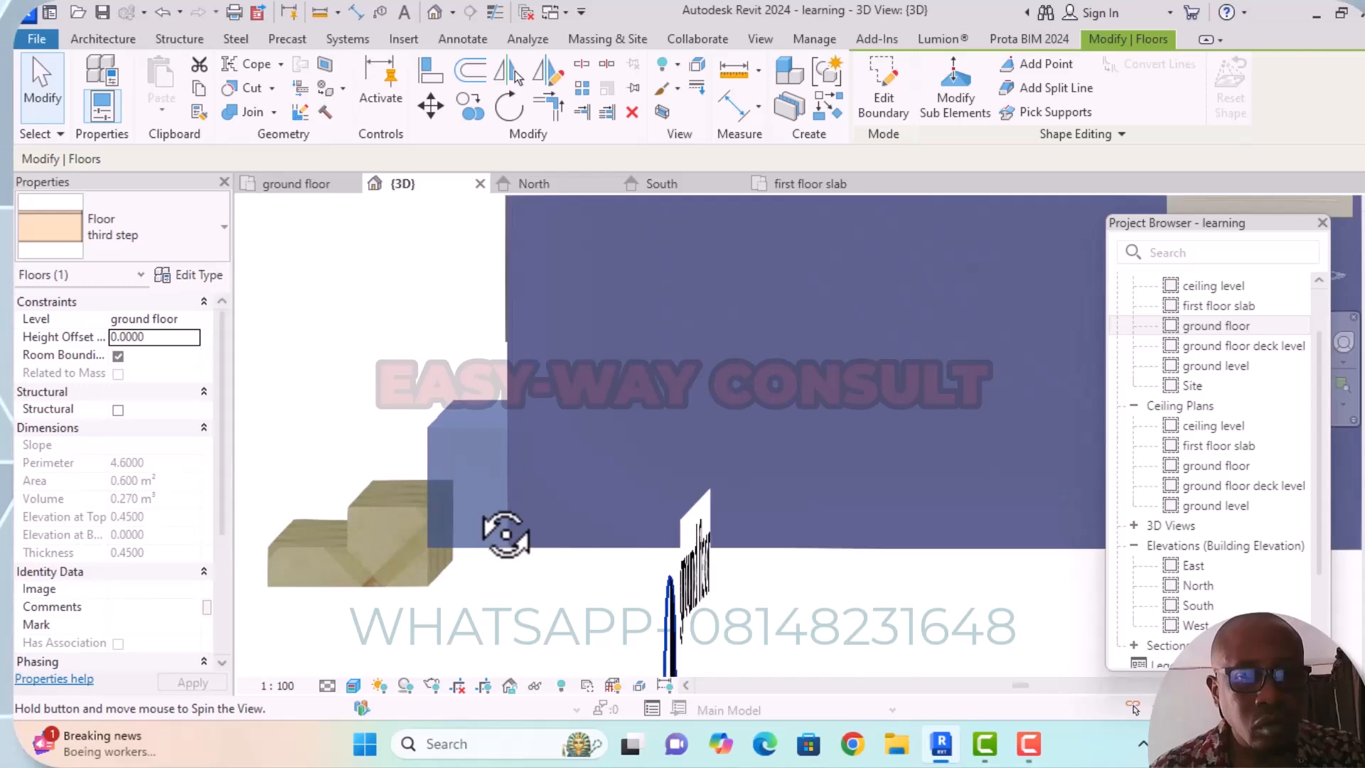
left_click(404, 510)
left_click(403, 511)
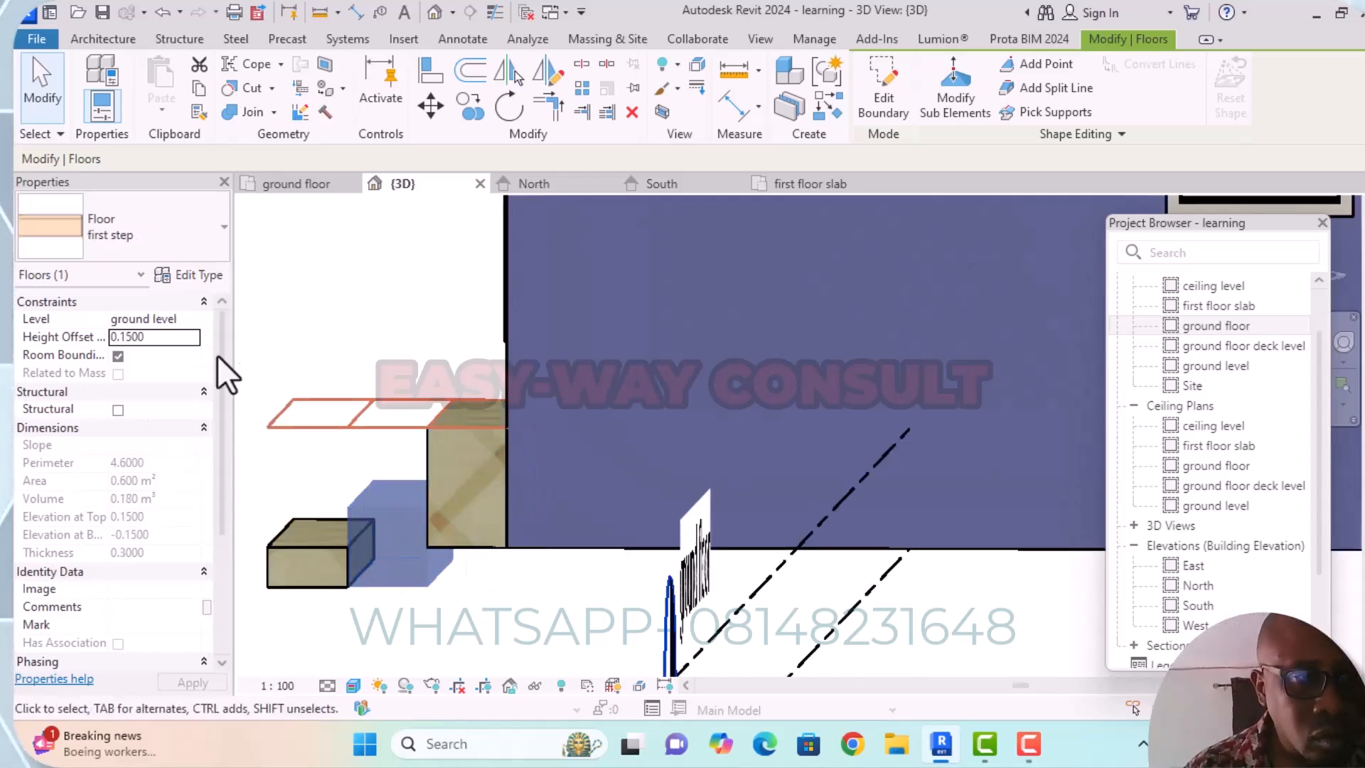
left_click(191, 318)
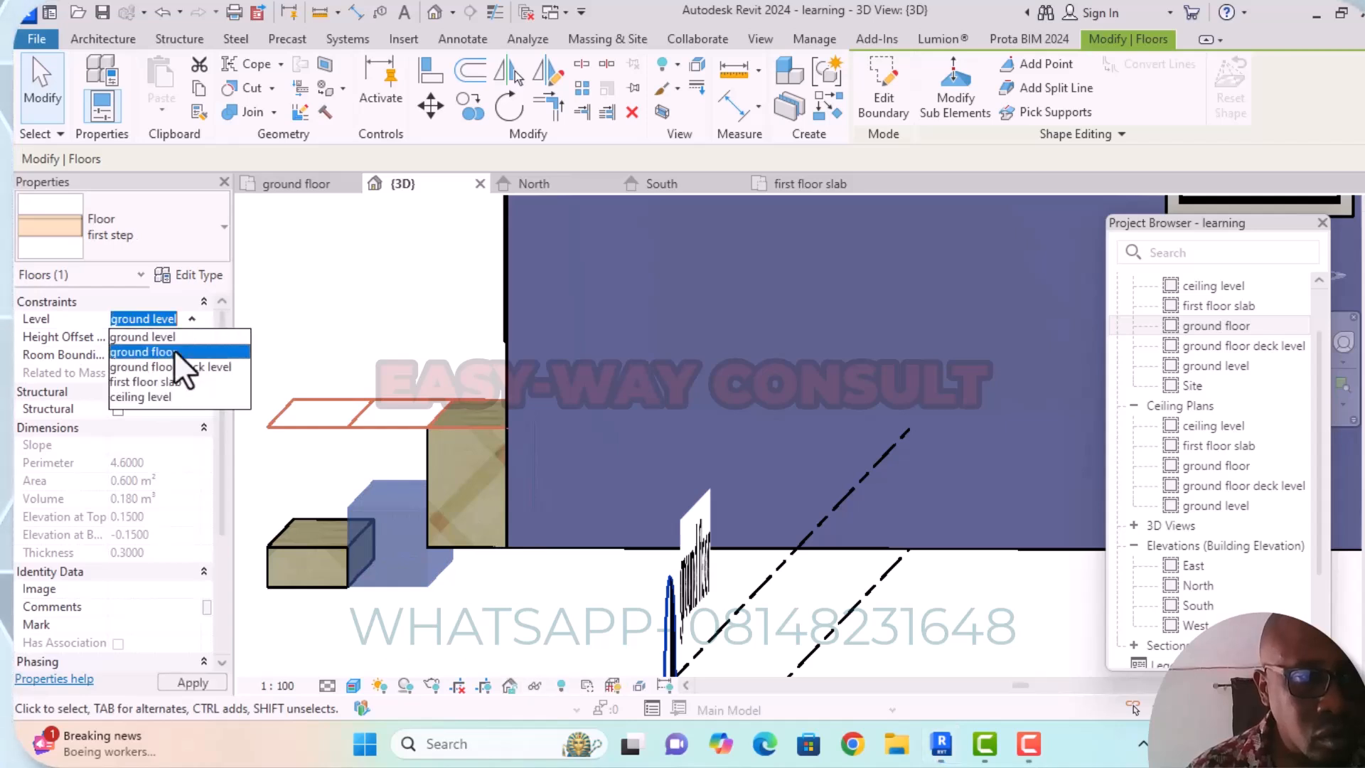
left_click(177, 349)
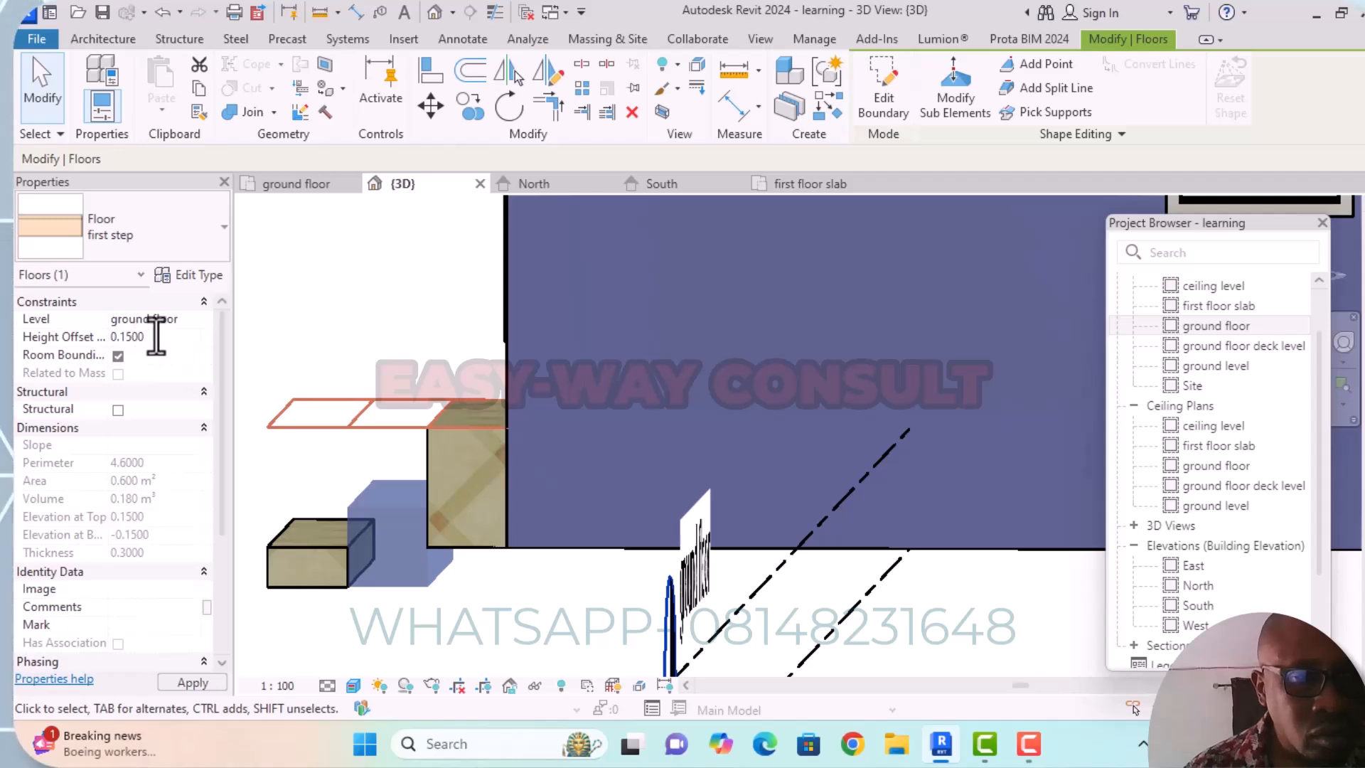
left_click(167, 337)
left_click(191, 682)
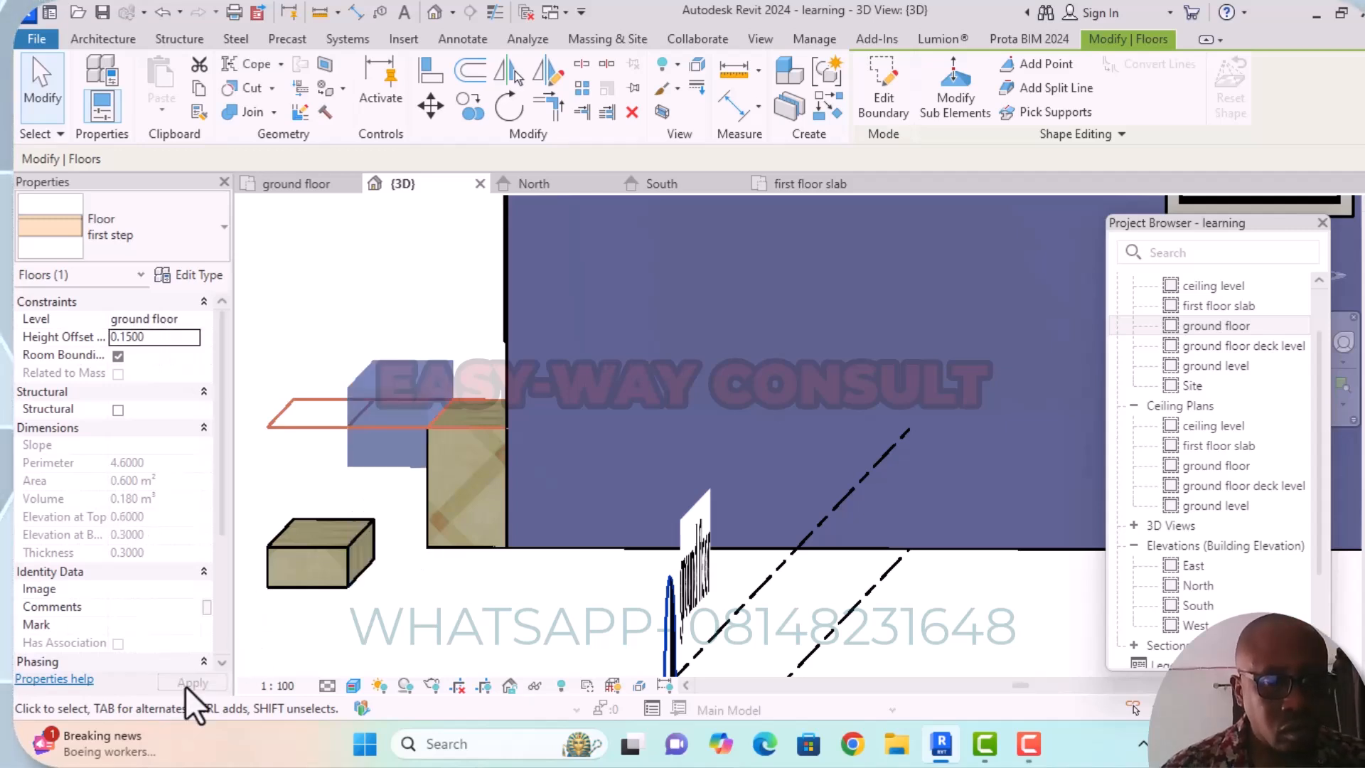
Try a height offset of 0.0 for the "first step" floor.
double_click(163, 341)
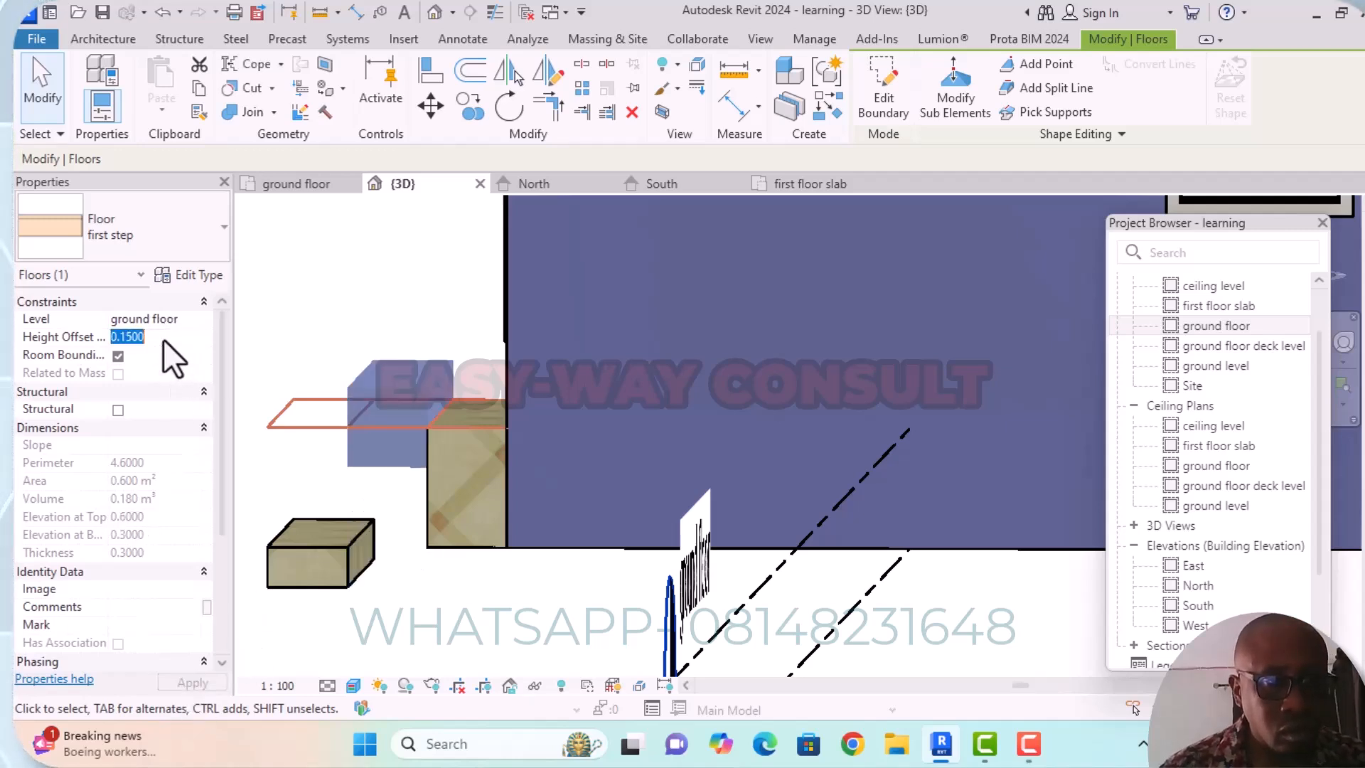
key("BackSpace")
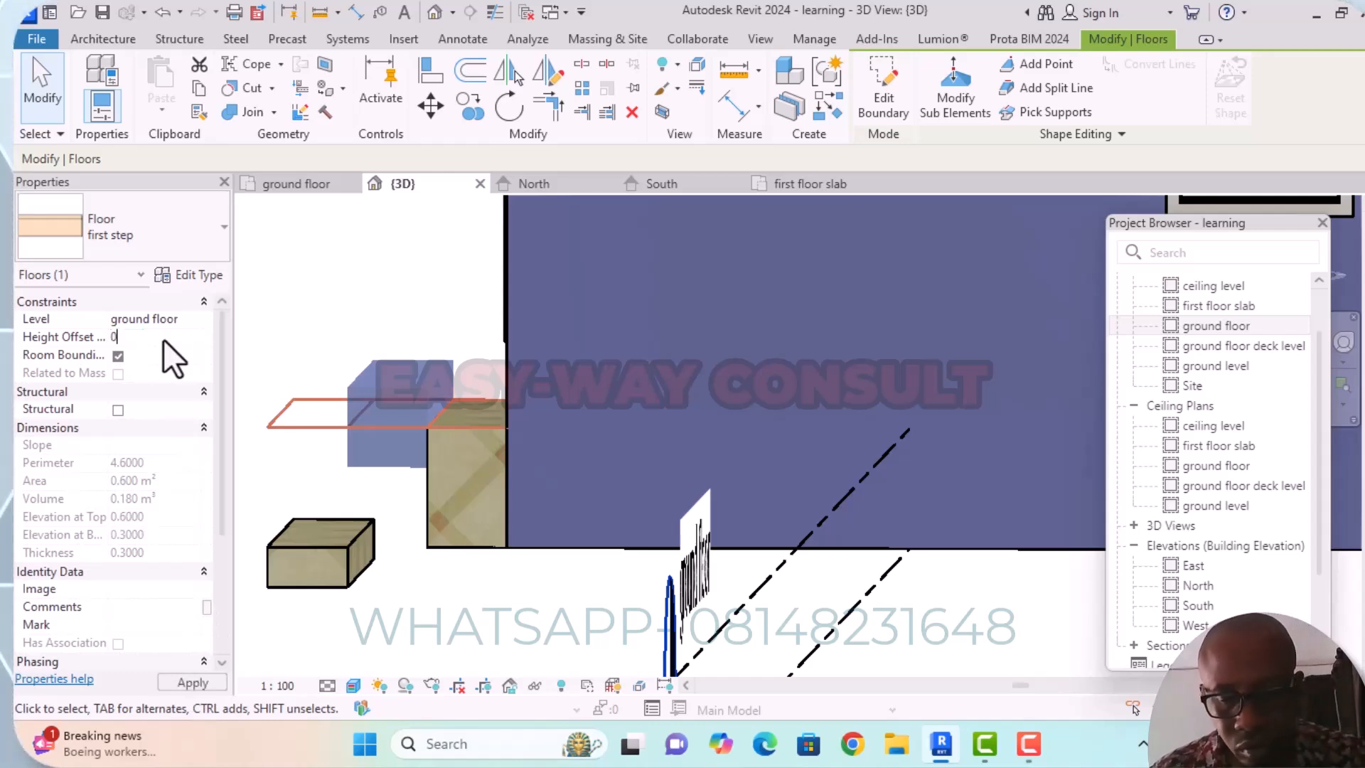
type("0.0")
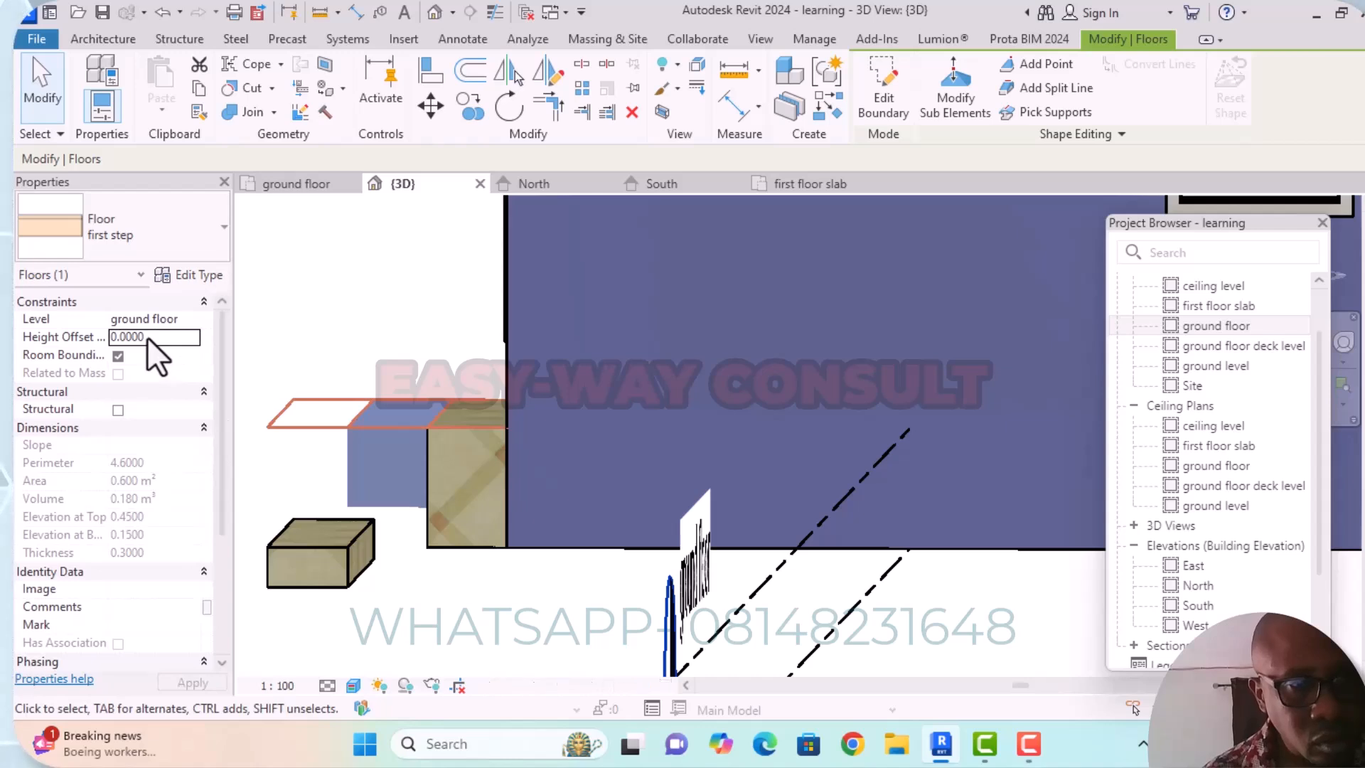
Set the height offset of the "first step" floor to -0.150 below the ground floor level.
left_click(181, 336)
key("BackSpace")
key("BackSpace")
key("BackSpace")
key("BackSpace")
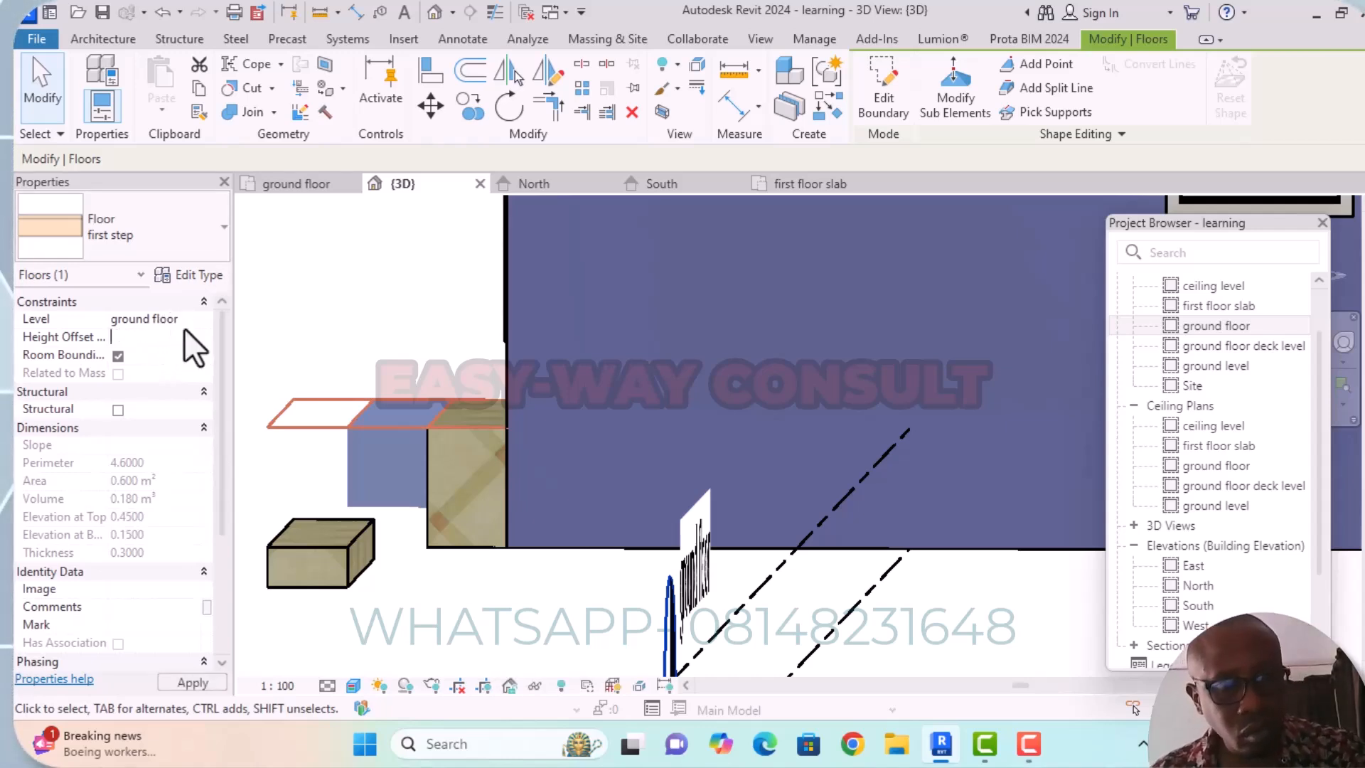
type("-")
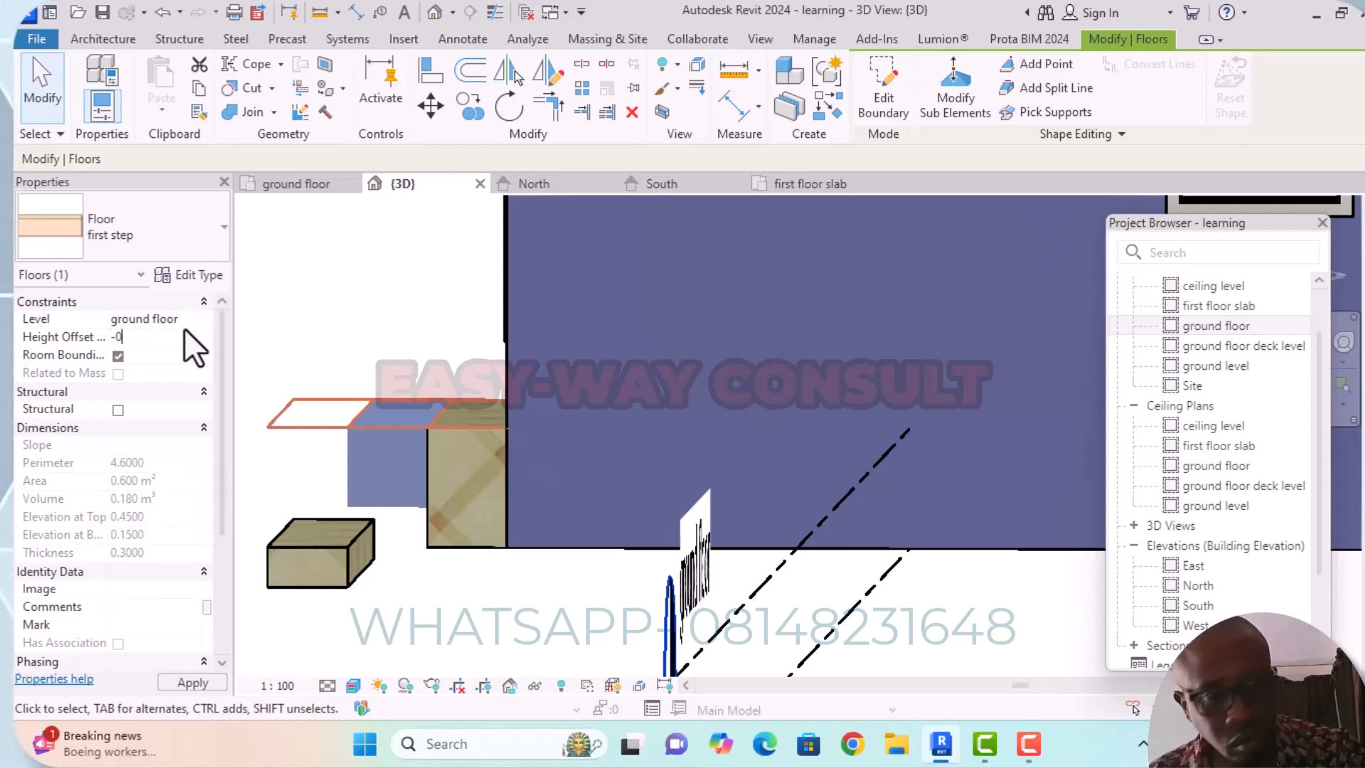
type("0.1")
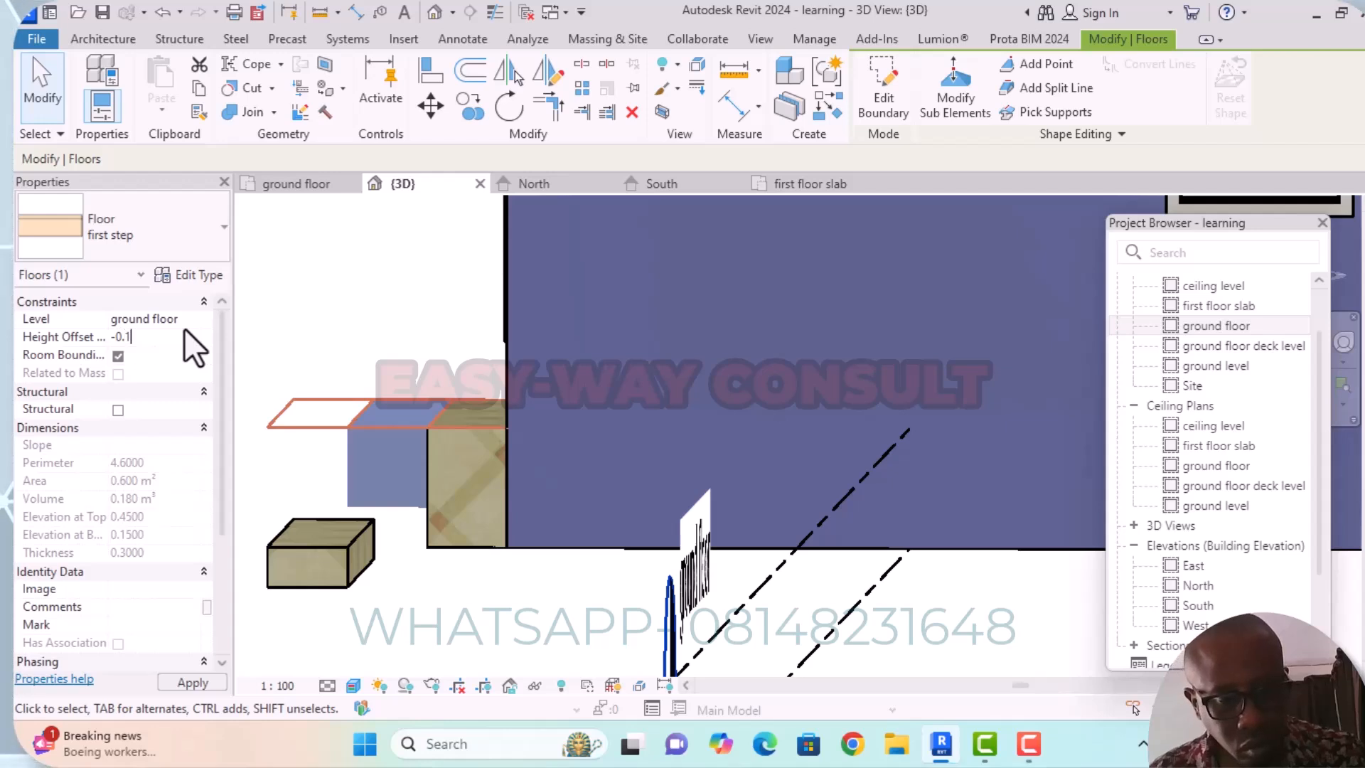
type("500")
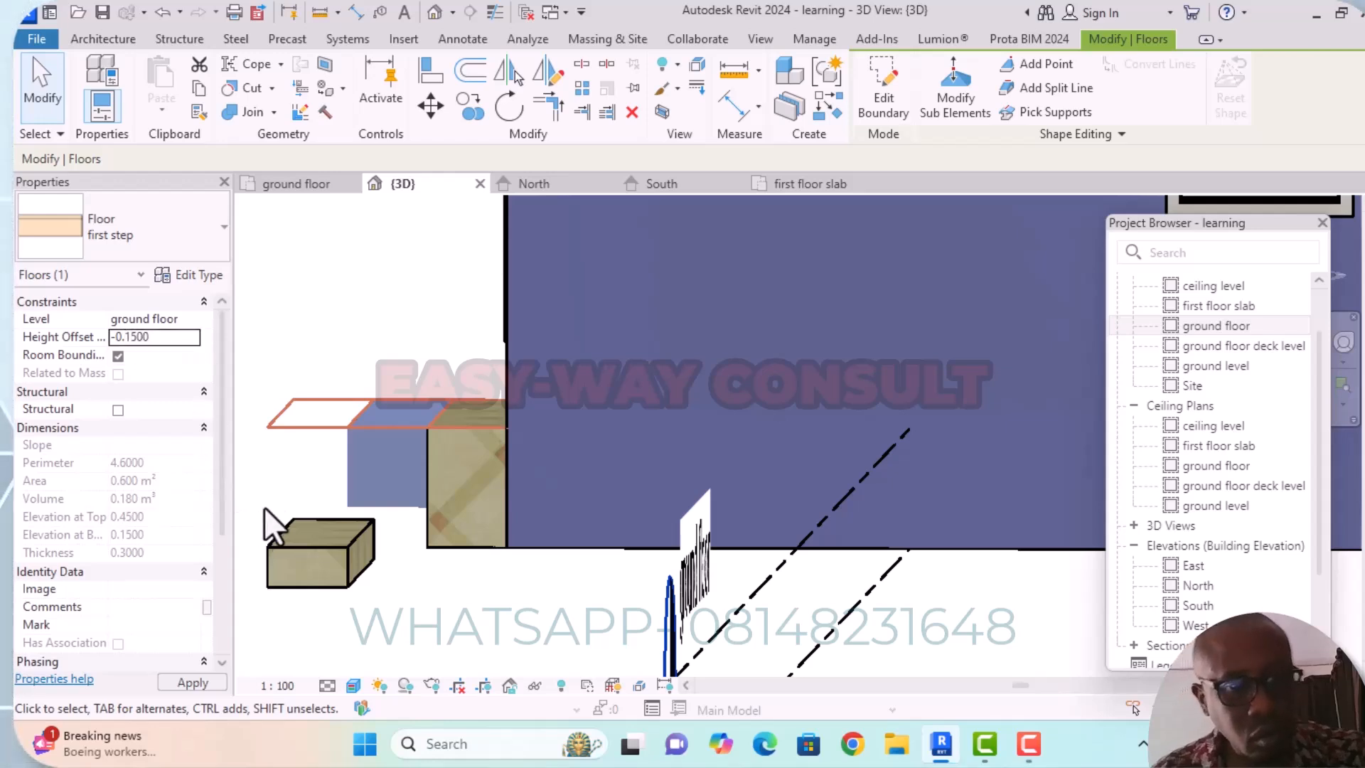
left_click(466, 633)
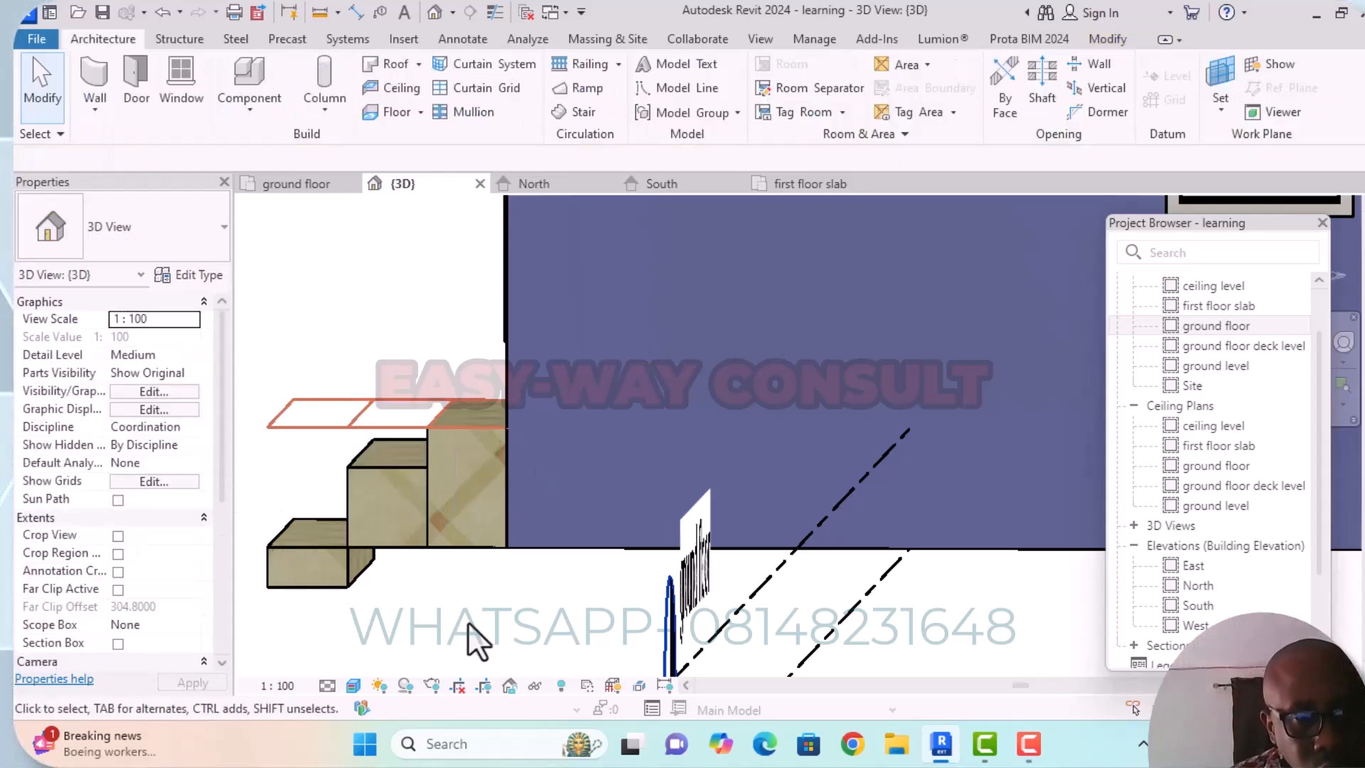
Change the level of the "second step" floor, the lowest step, to ground floor and set its height offset to -0.300.
left_click(329, 563)
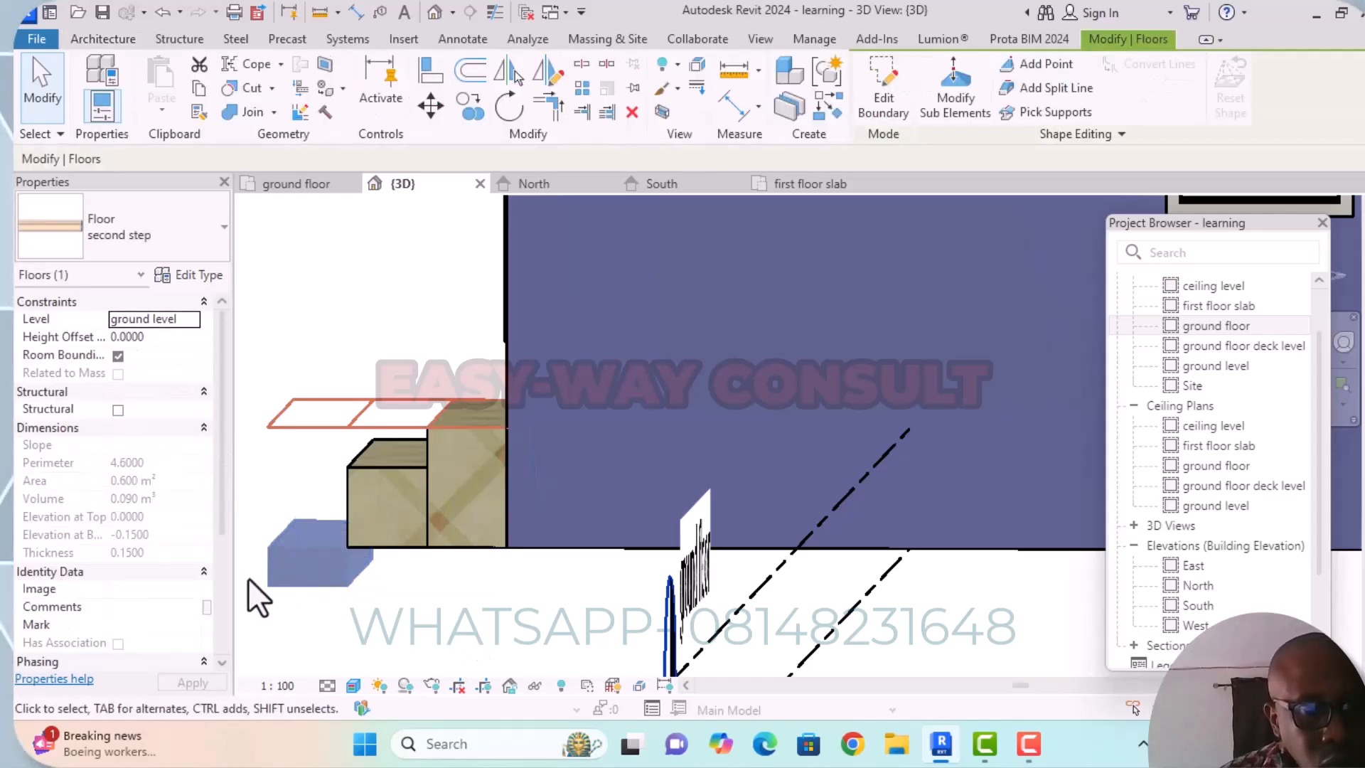
left_click(193, 324)
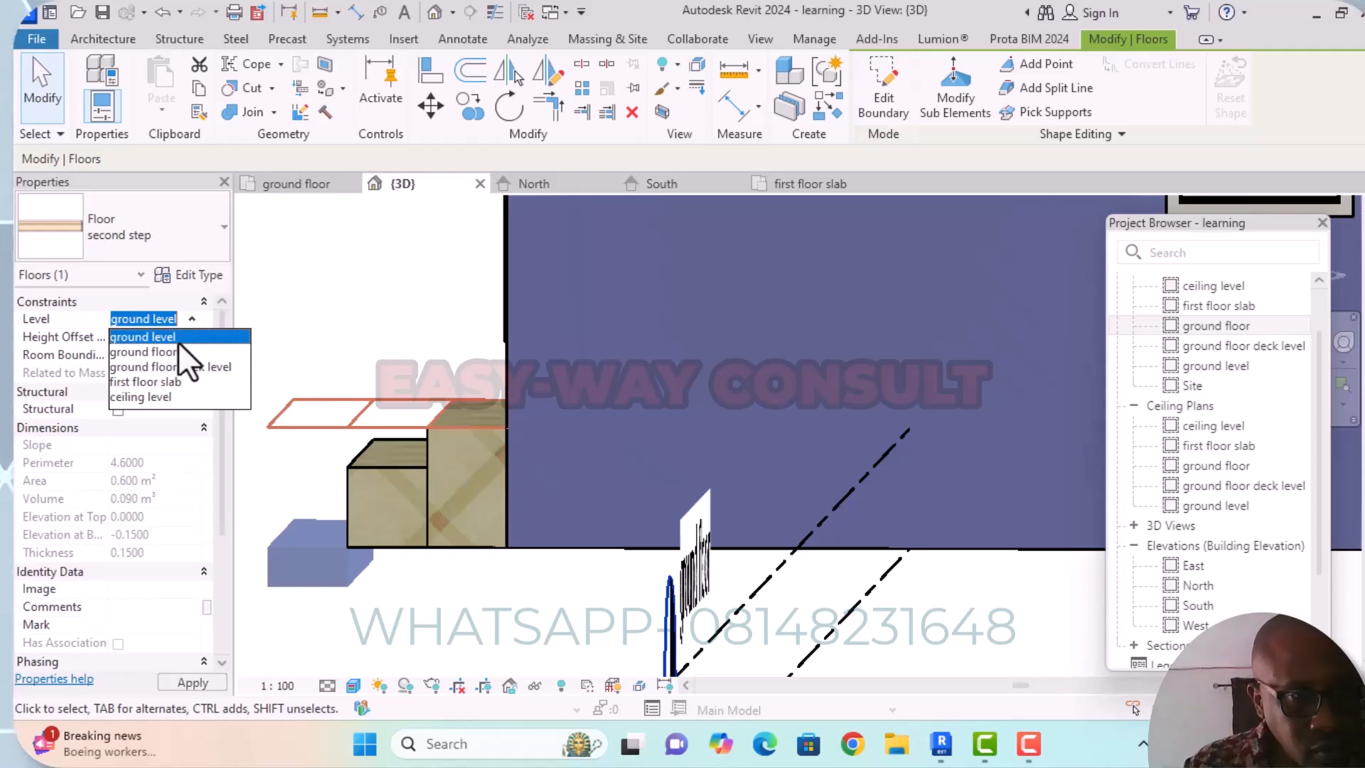
left_click(178, 352)
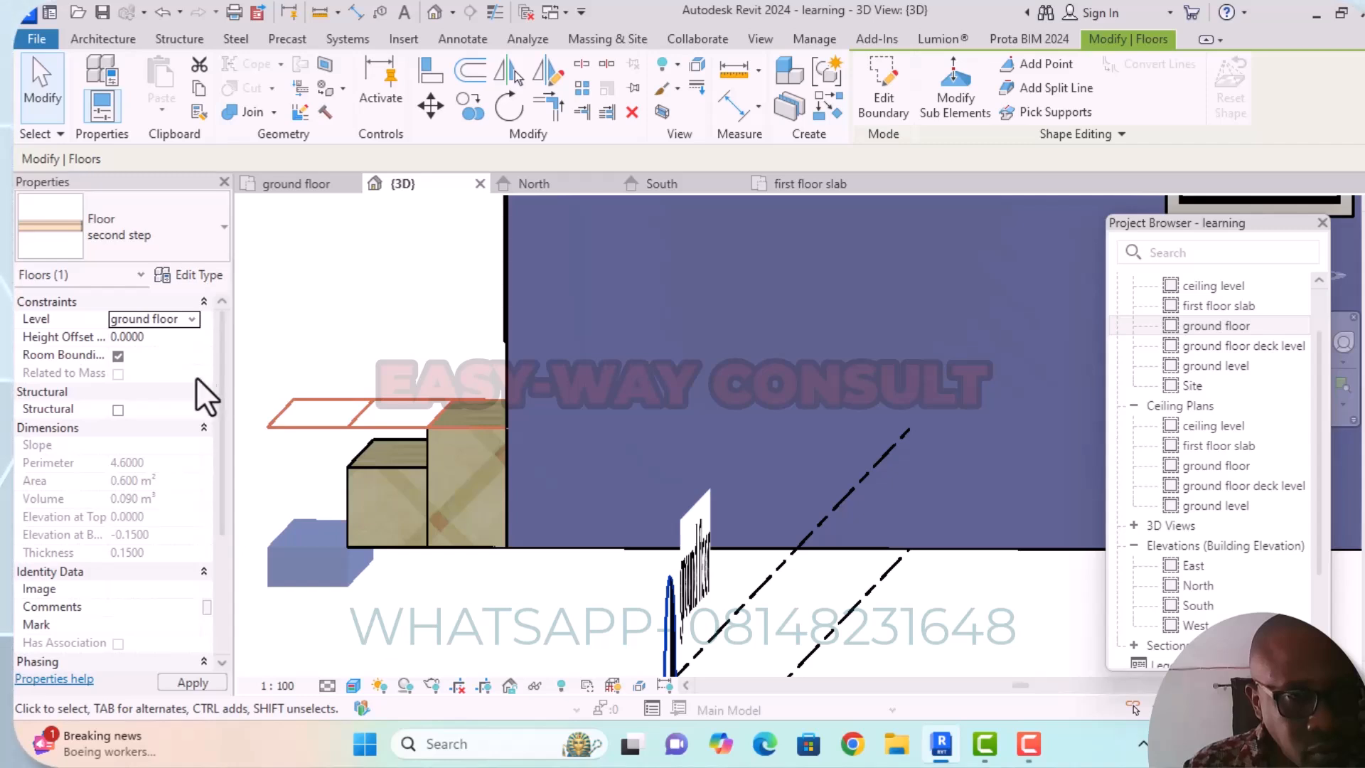
left_click(195, 681)
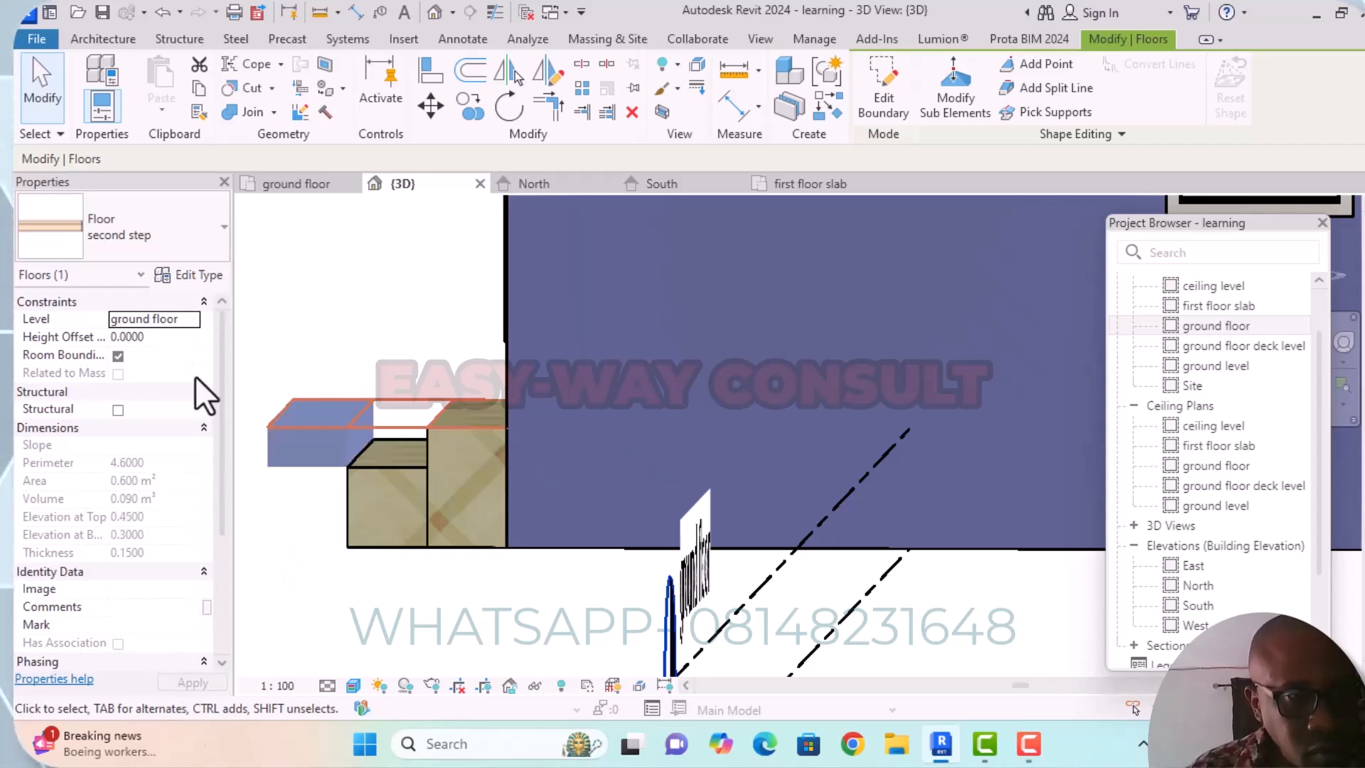
left_click(184, 337)
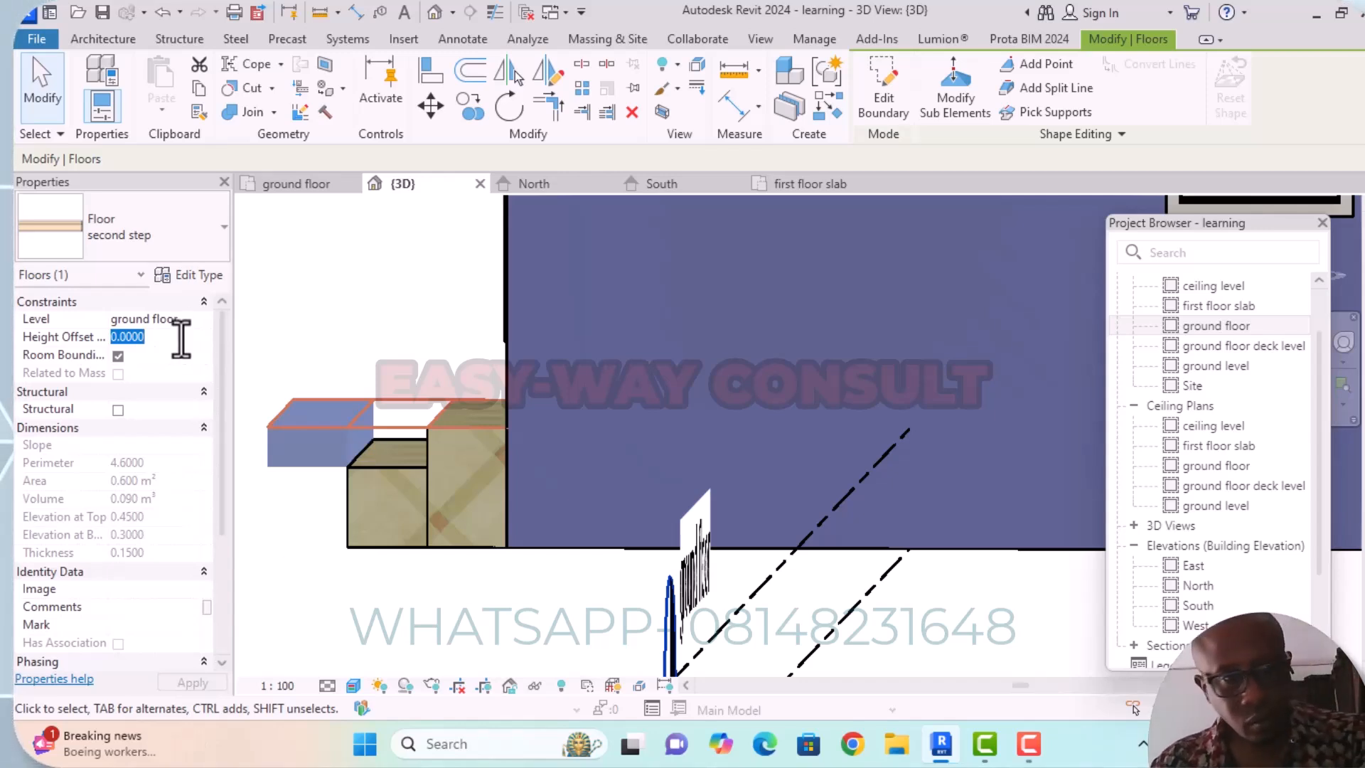
key("BackSpace")
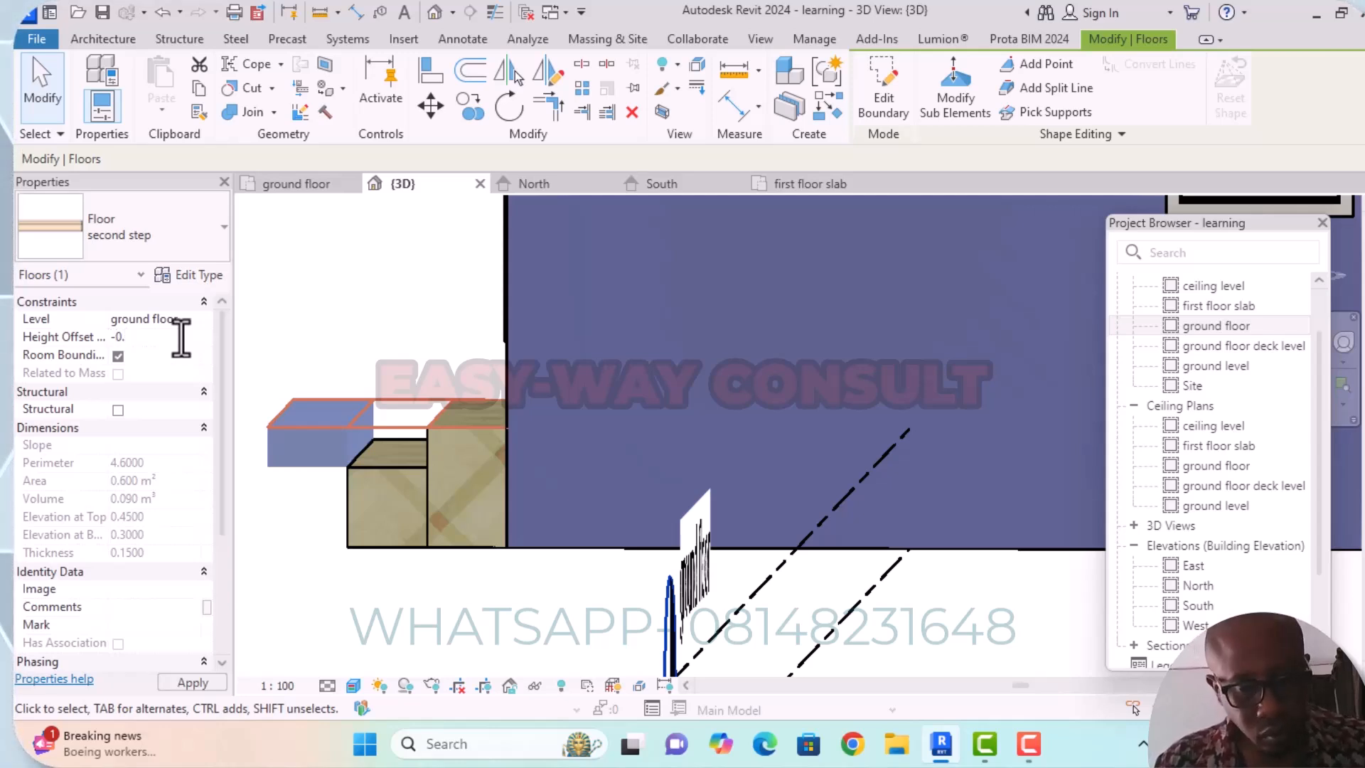
type("-0.300")
key("Return")
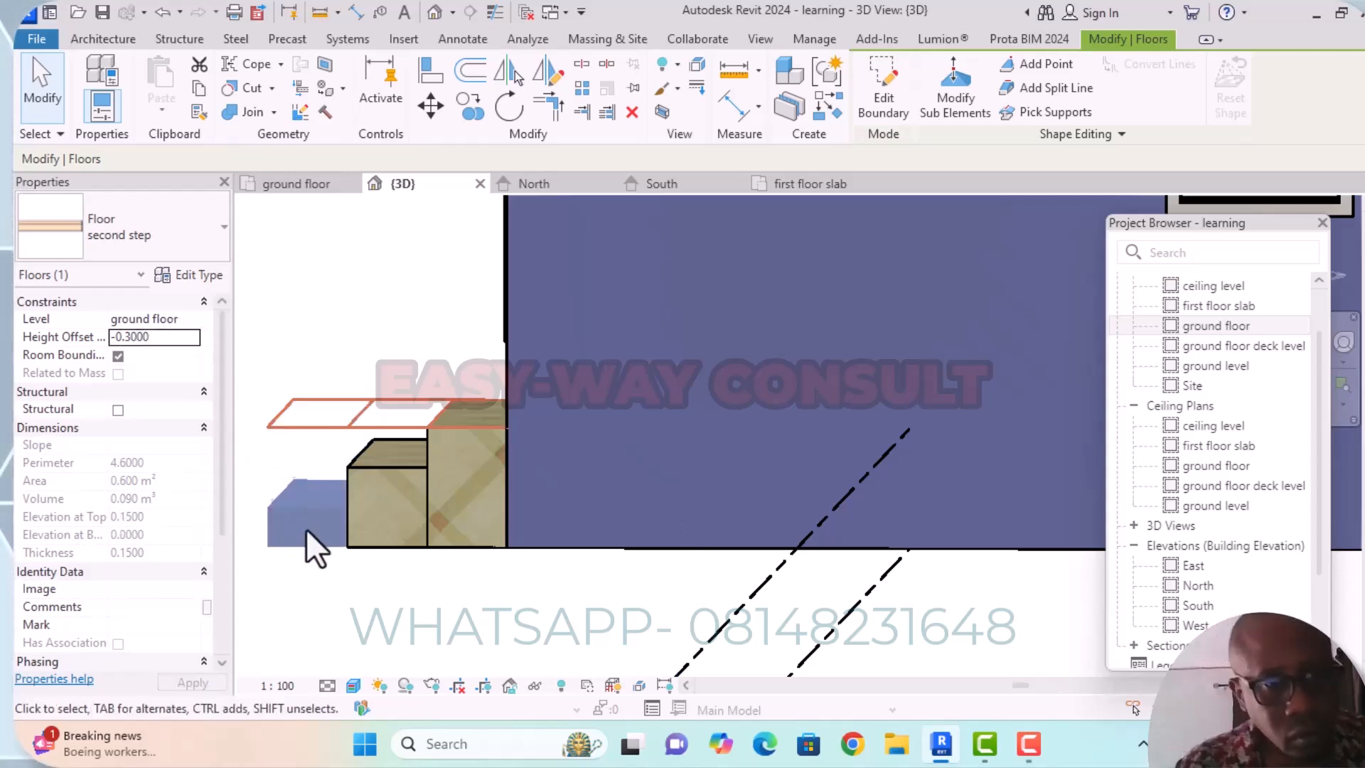
left_click(416, 617)
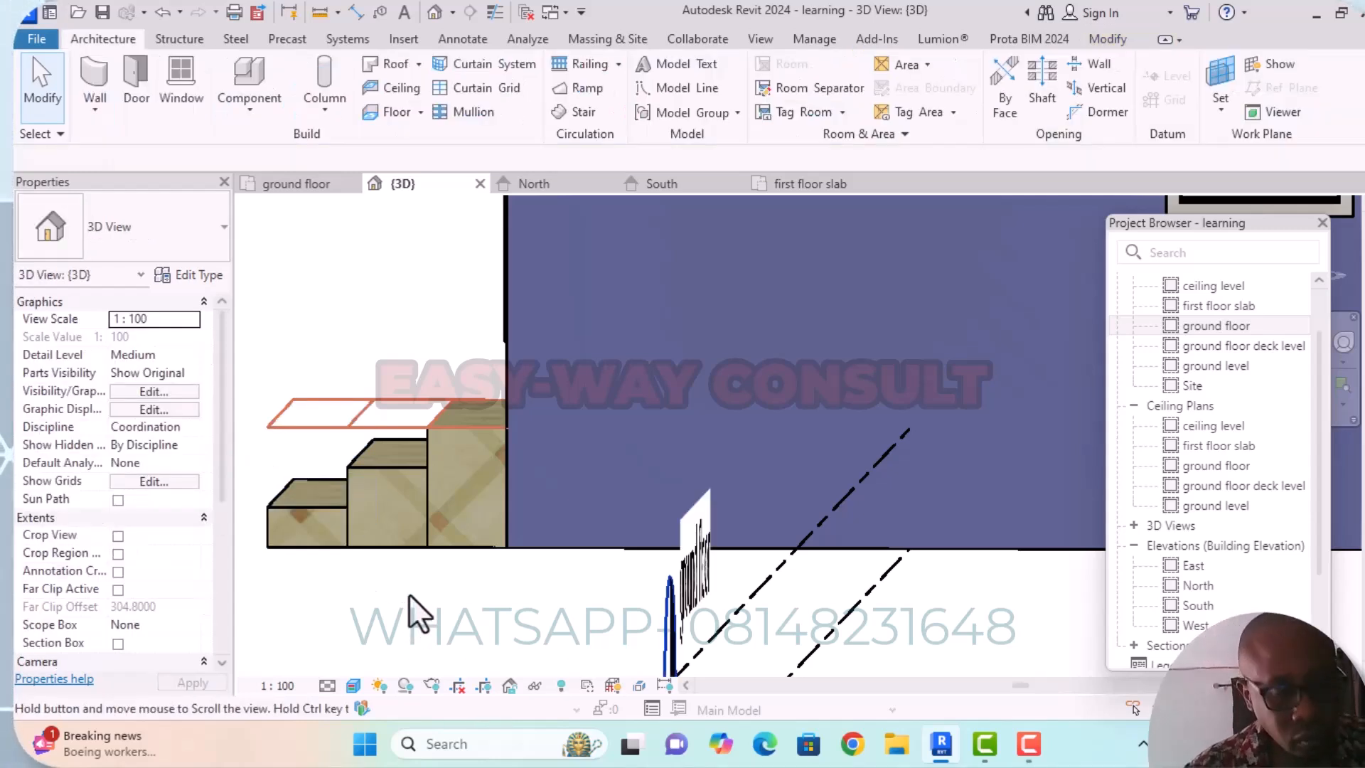
Examine the finished entrance steps up close from the front and side, and view the whole building from its other sides.
middle_click_drag(411, 599, 629, 561, "shift")
scroll(703, 399, "down", 3)
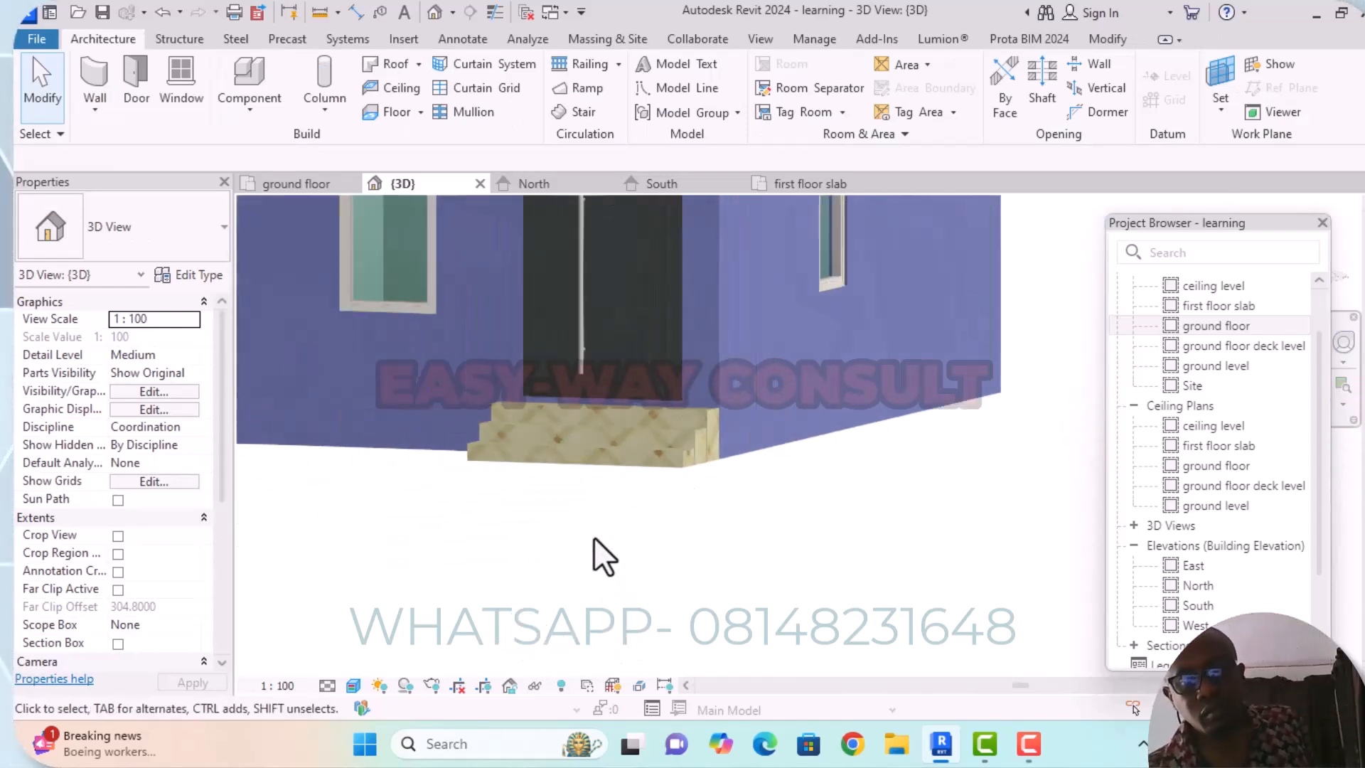
scroll(636, 381, "up", 5)
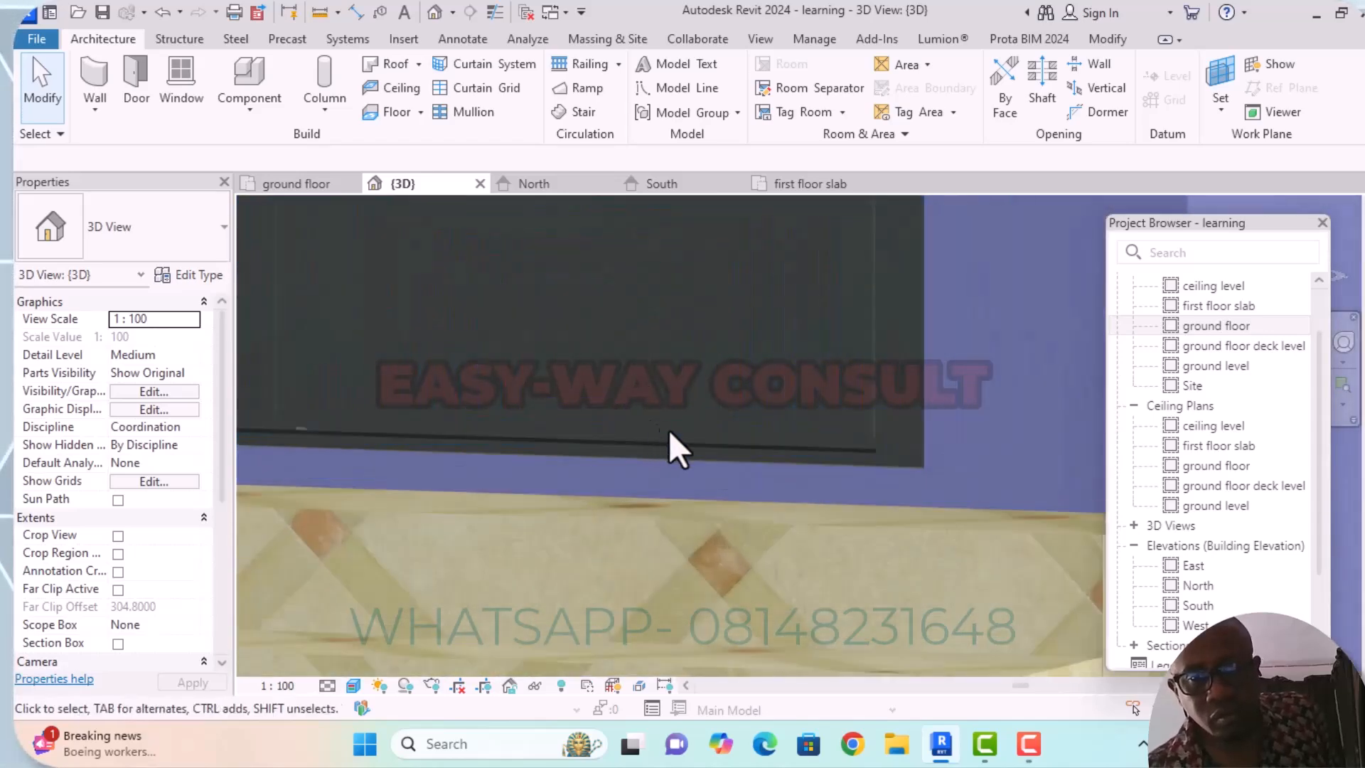
scroll(768, 476, "down", 3)
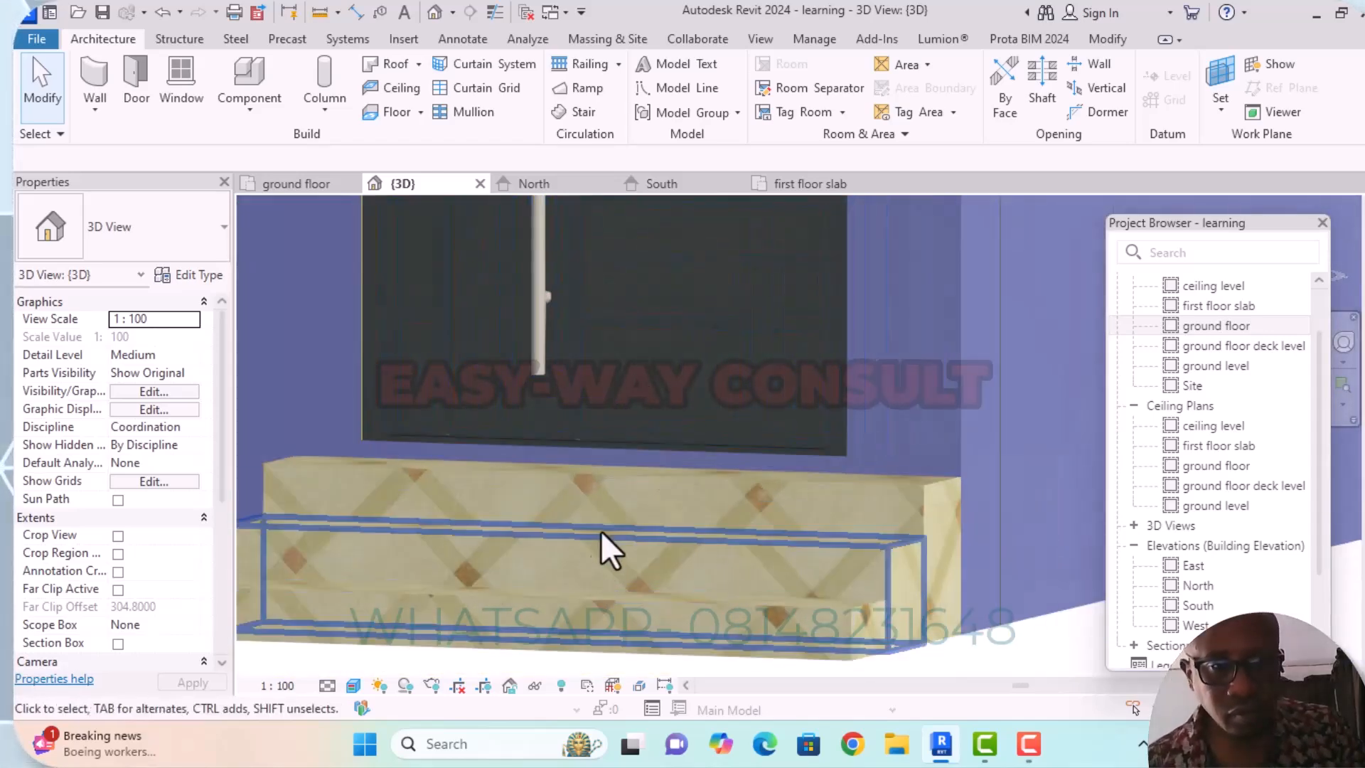
scroll(750, 447, "down", 2)
middle_click_drag(952, 529, 732, 481)
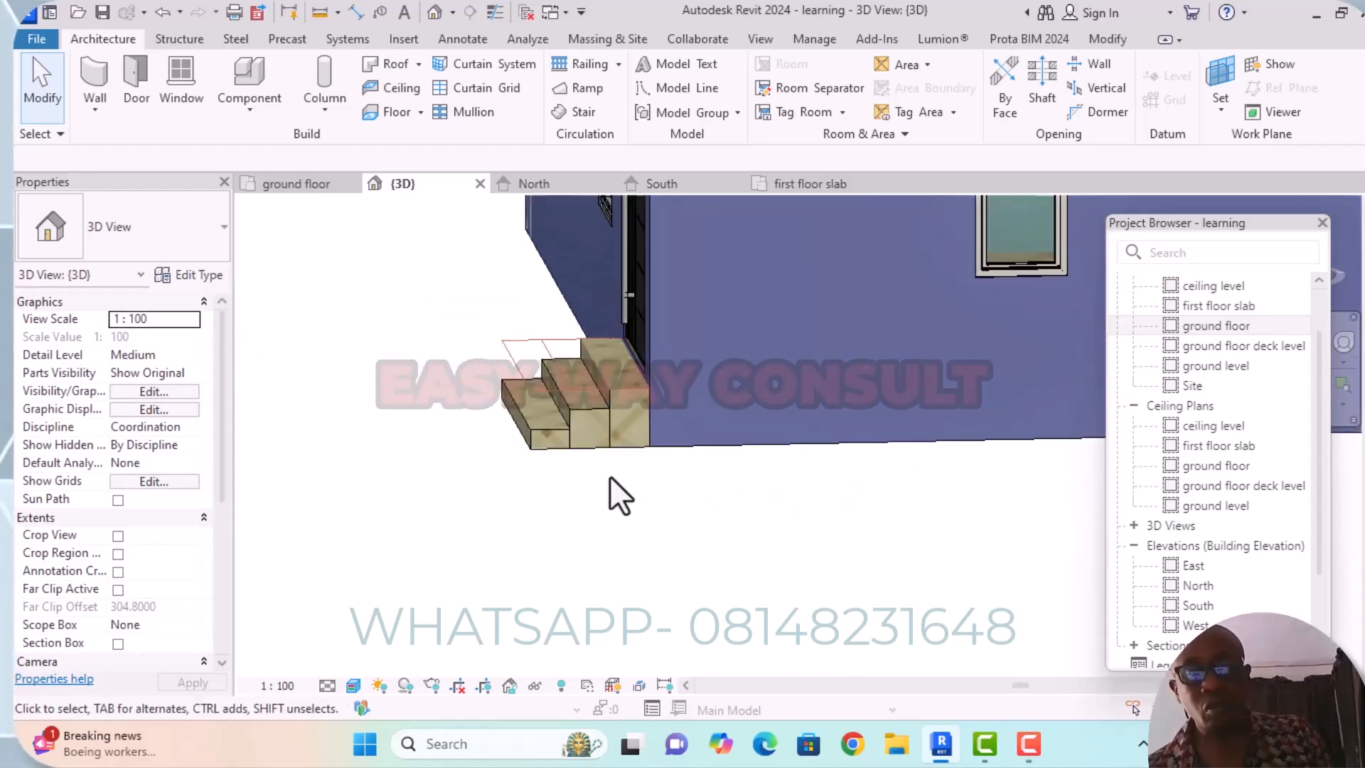
scroll(625, 497, "down", 3)
scroll(671, 497, "up", 5)
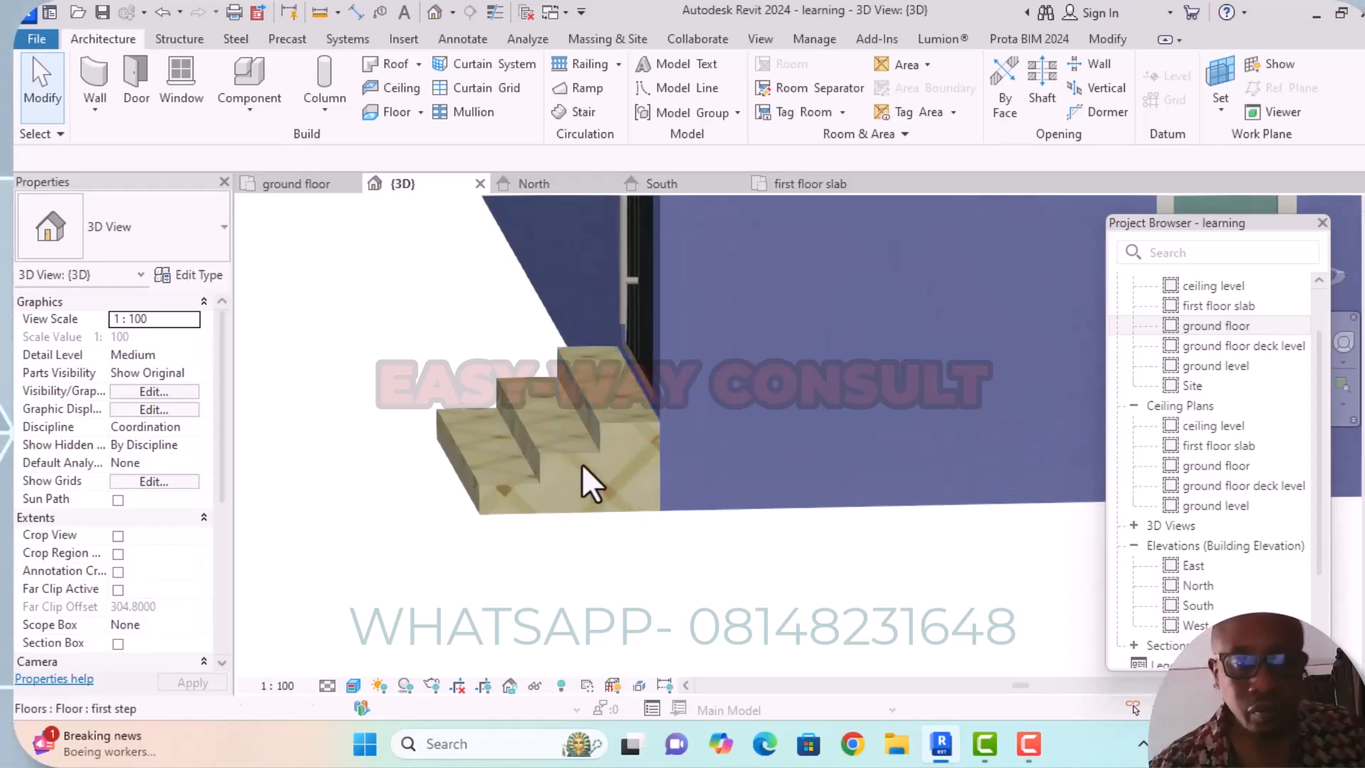
scroll(583, 463, "up", 3)
scroll(530, 537, "down", 3)
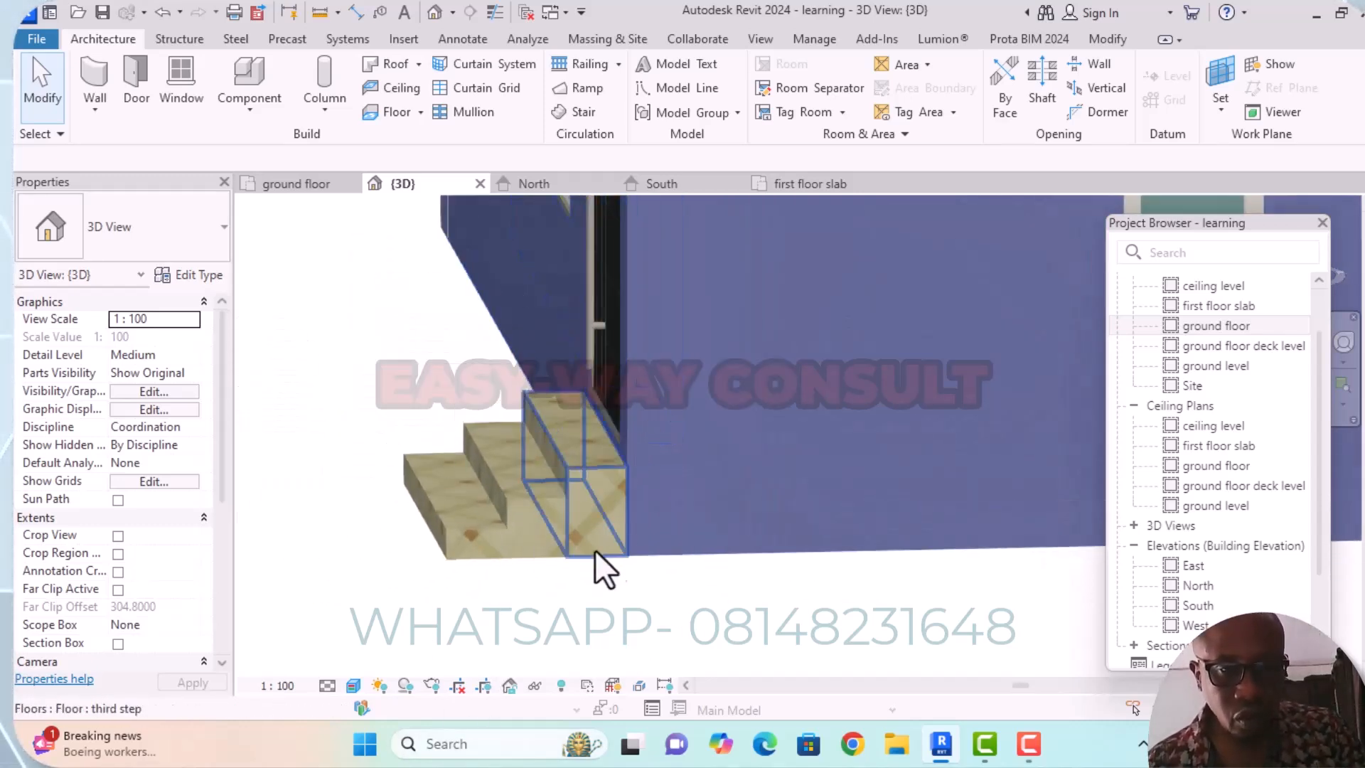
middle_click_drag(594, 609, 629, 594, "shift")
scroll(612, 561, "down", 8)
middle_click_drag(518, 541, 904, 544, "shift")
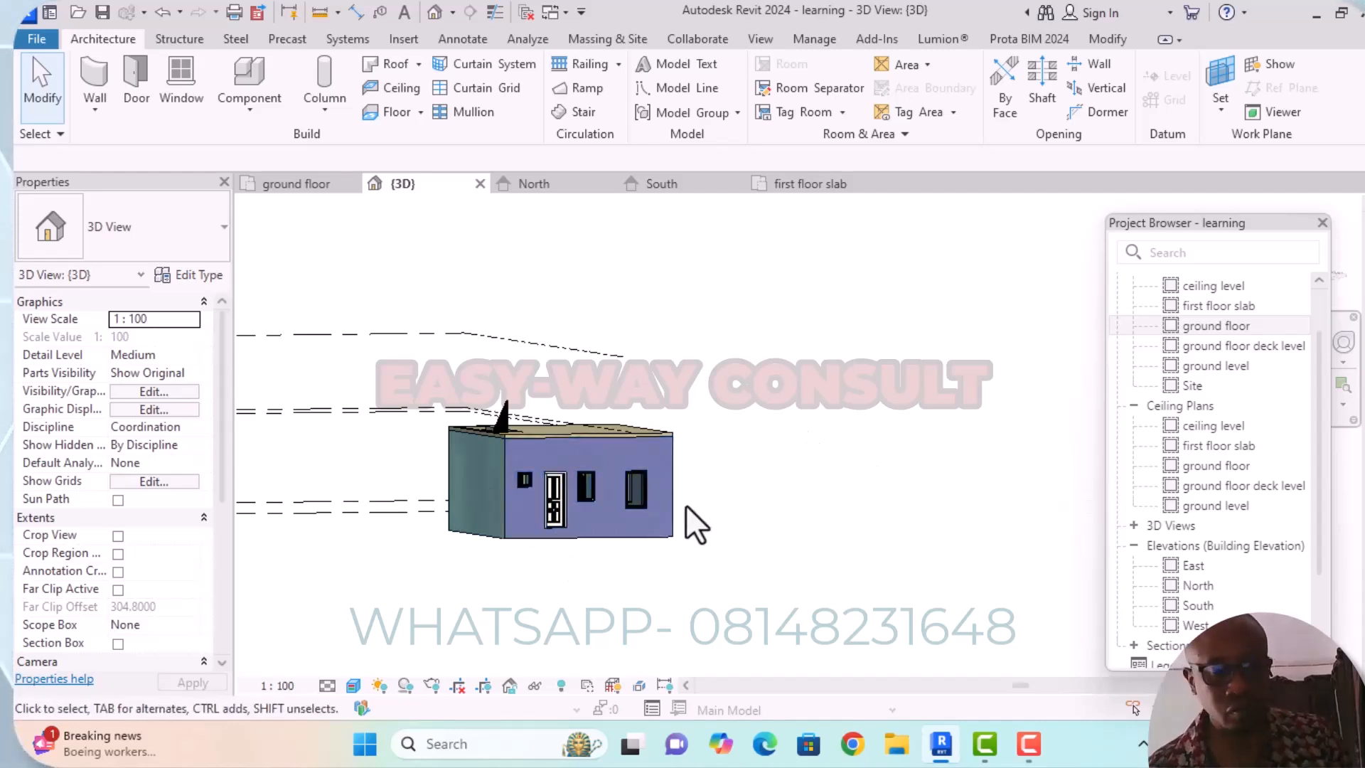
middle_click_drag(690, 501, 1051, 478, "shift")
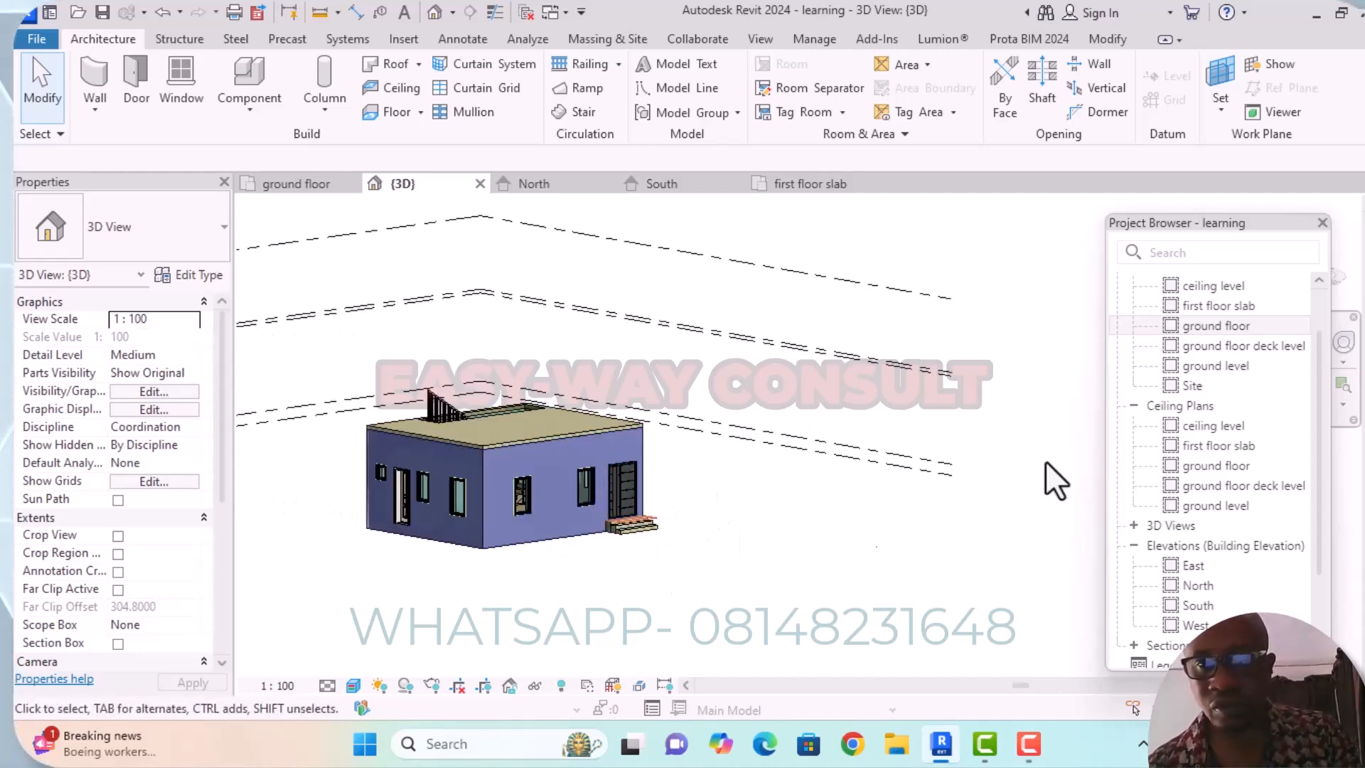
Open the ground floor plan view and save the project.
double_click(1216, 326)
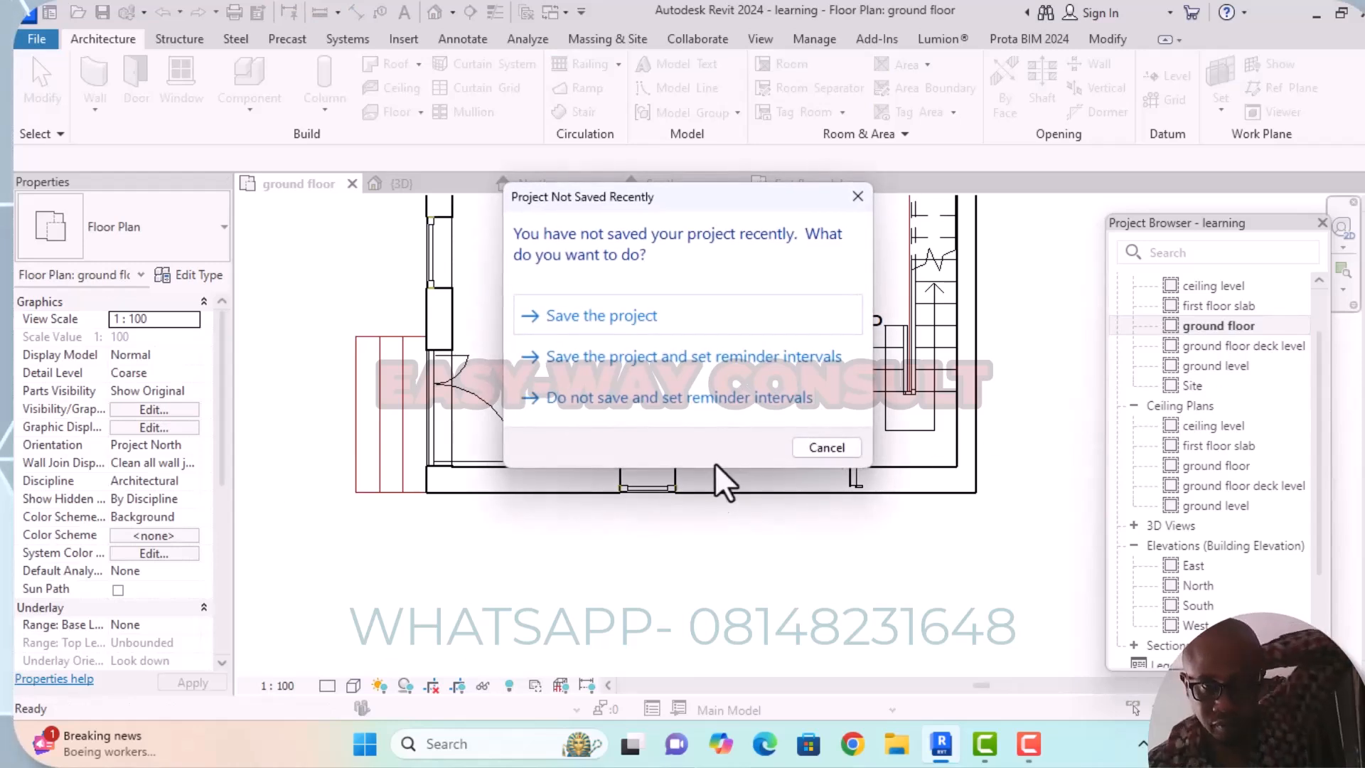
left_click(573, 313)
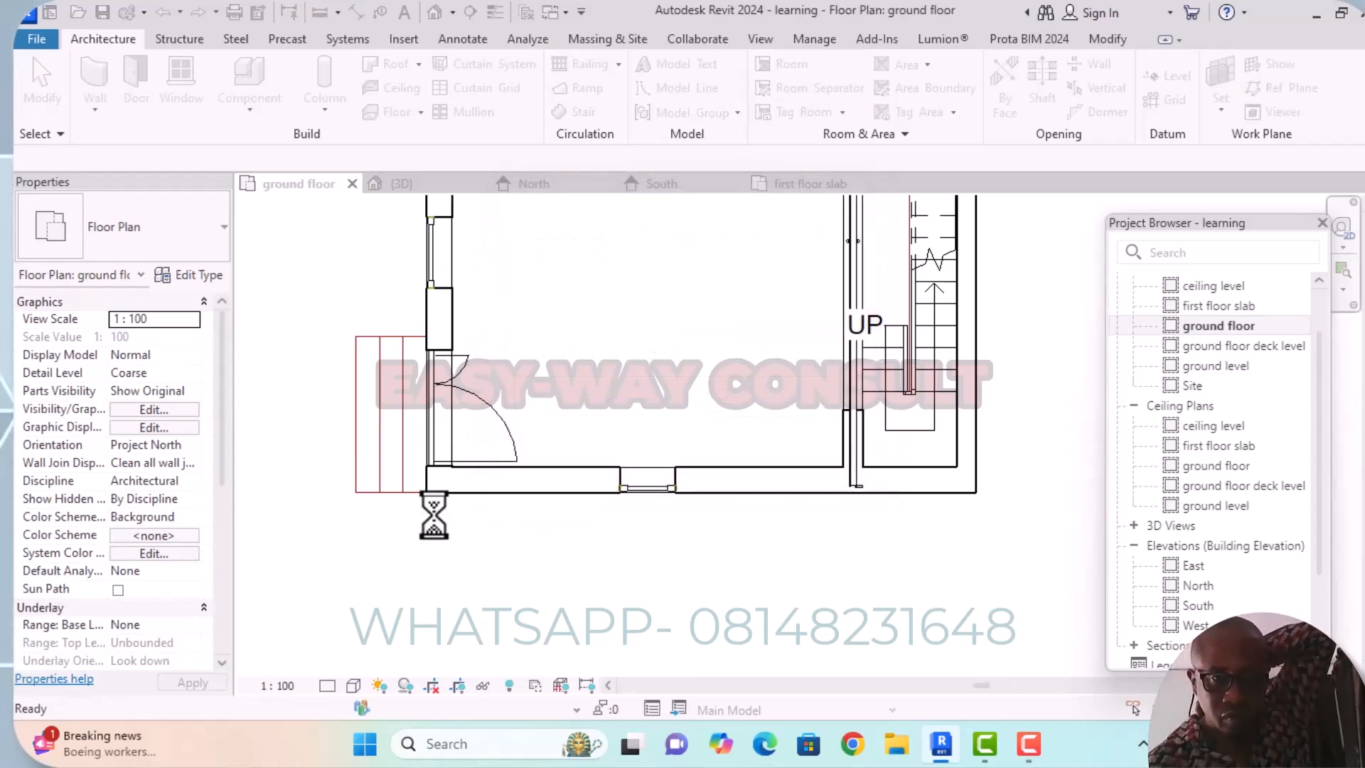
scroll(526, 534, "down", 3)
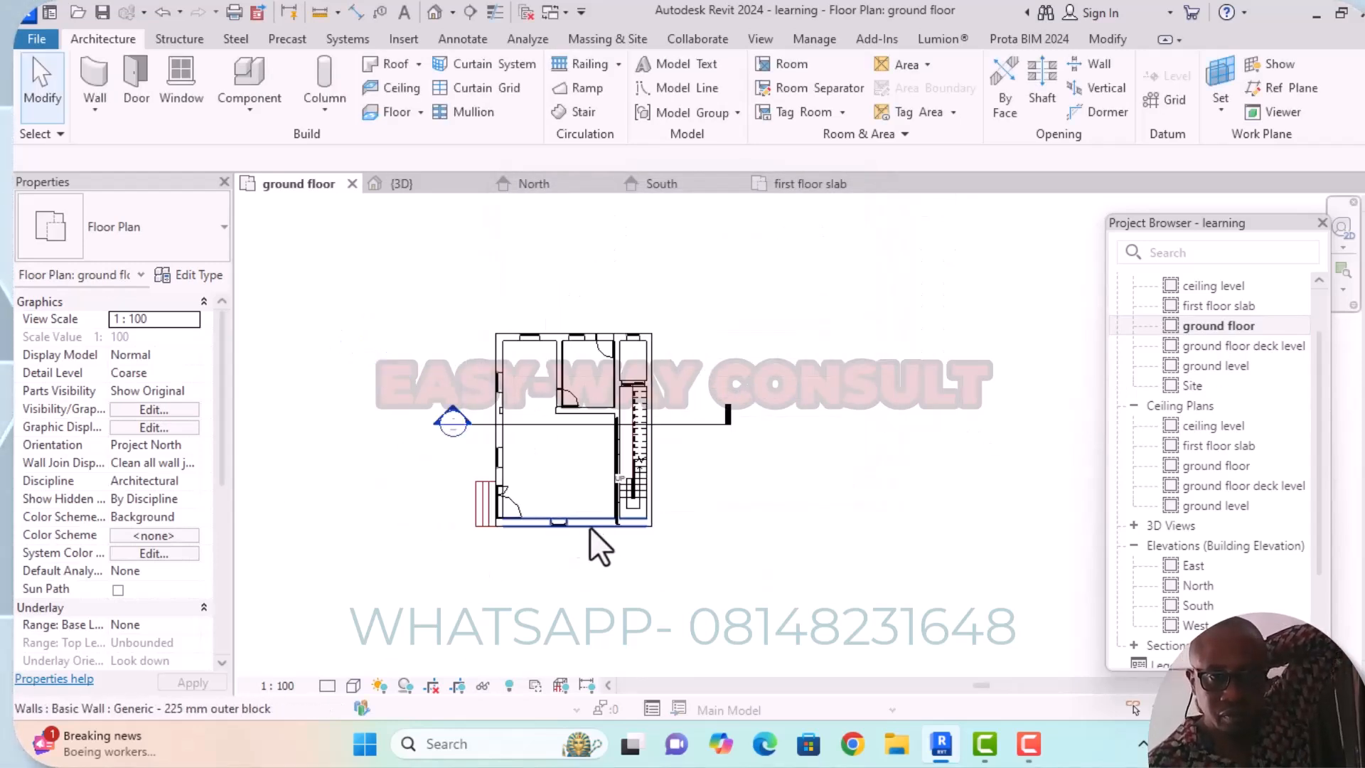
scroll(598, 361, "up", 1)
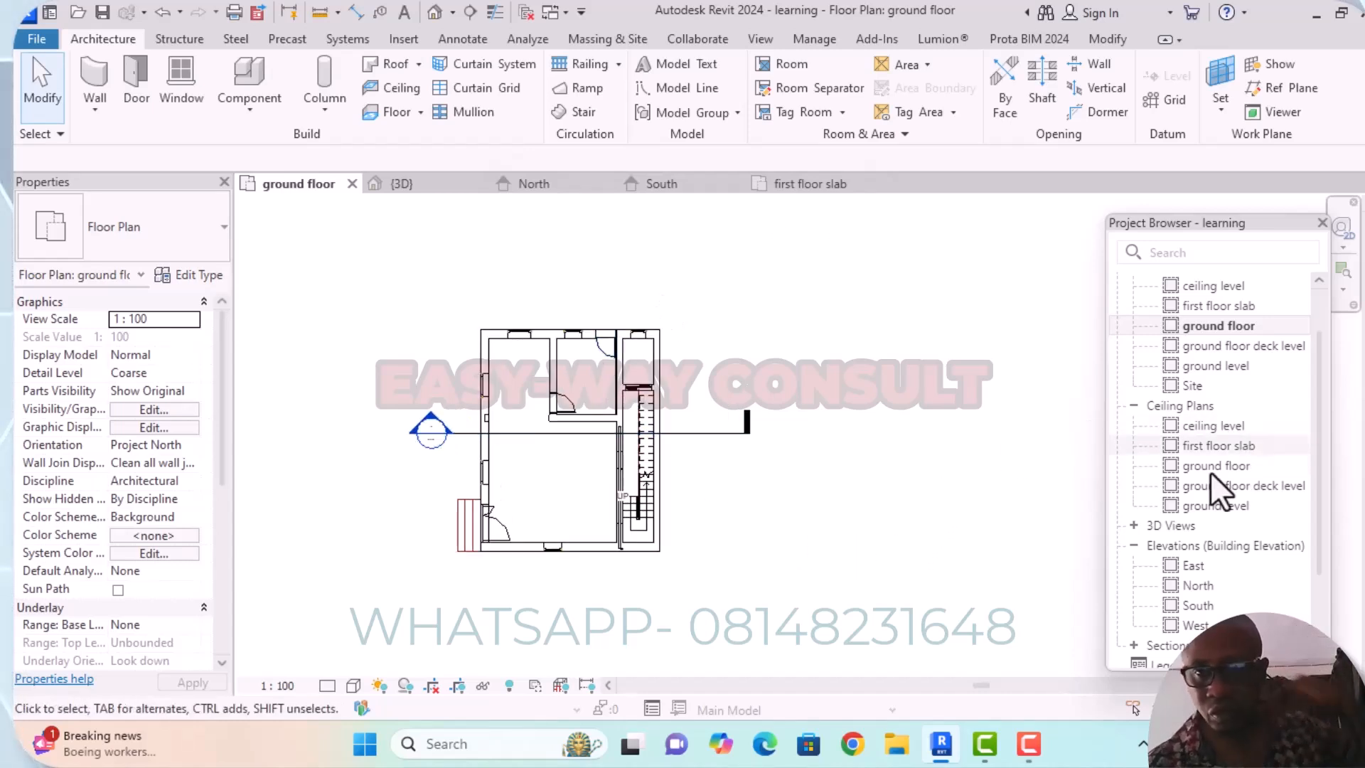
Check the south elevation, and open the west elevation at the building's lower corner beside the side door.
double_click(1208, 605)
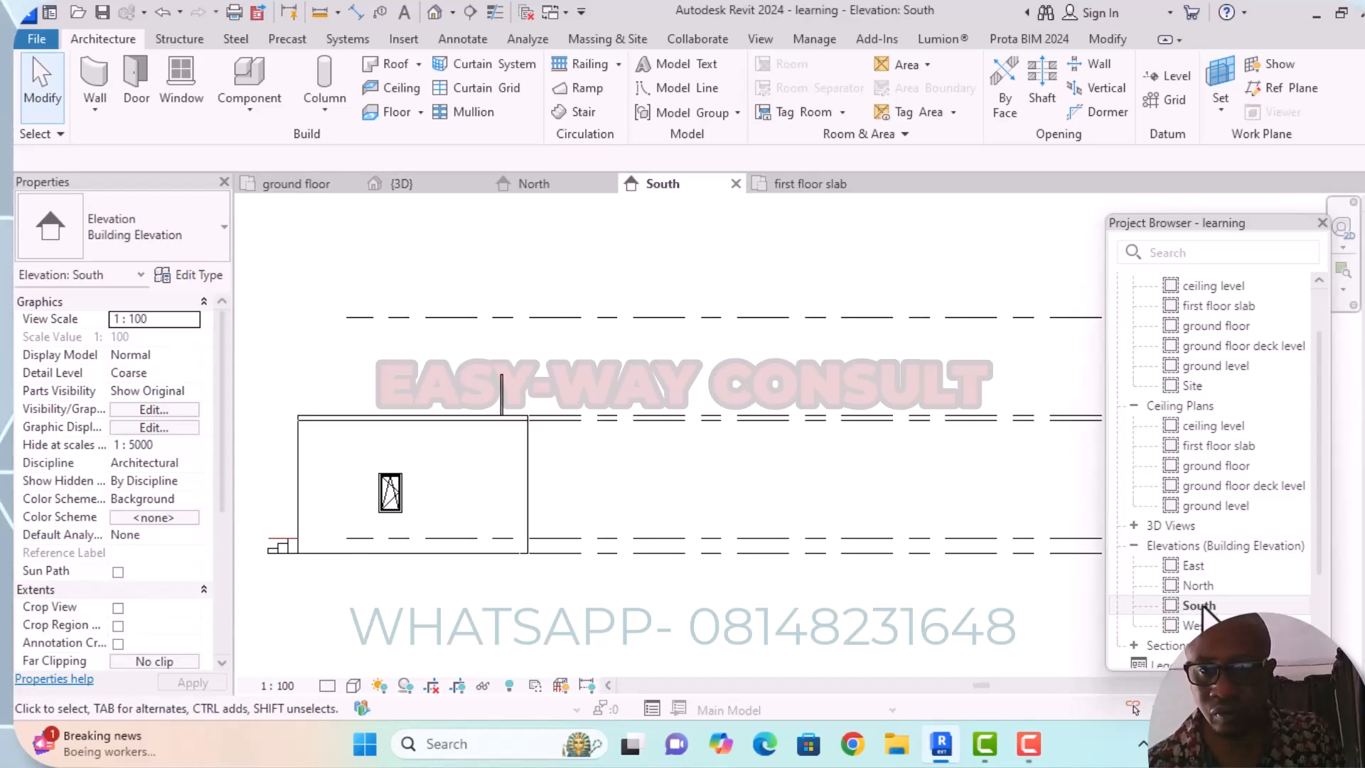
double_click(1197, 625)
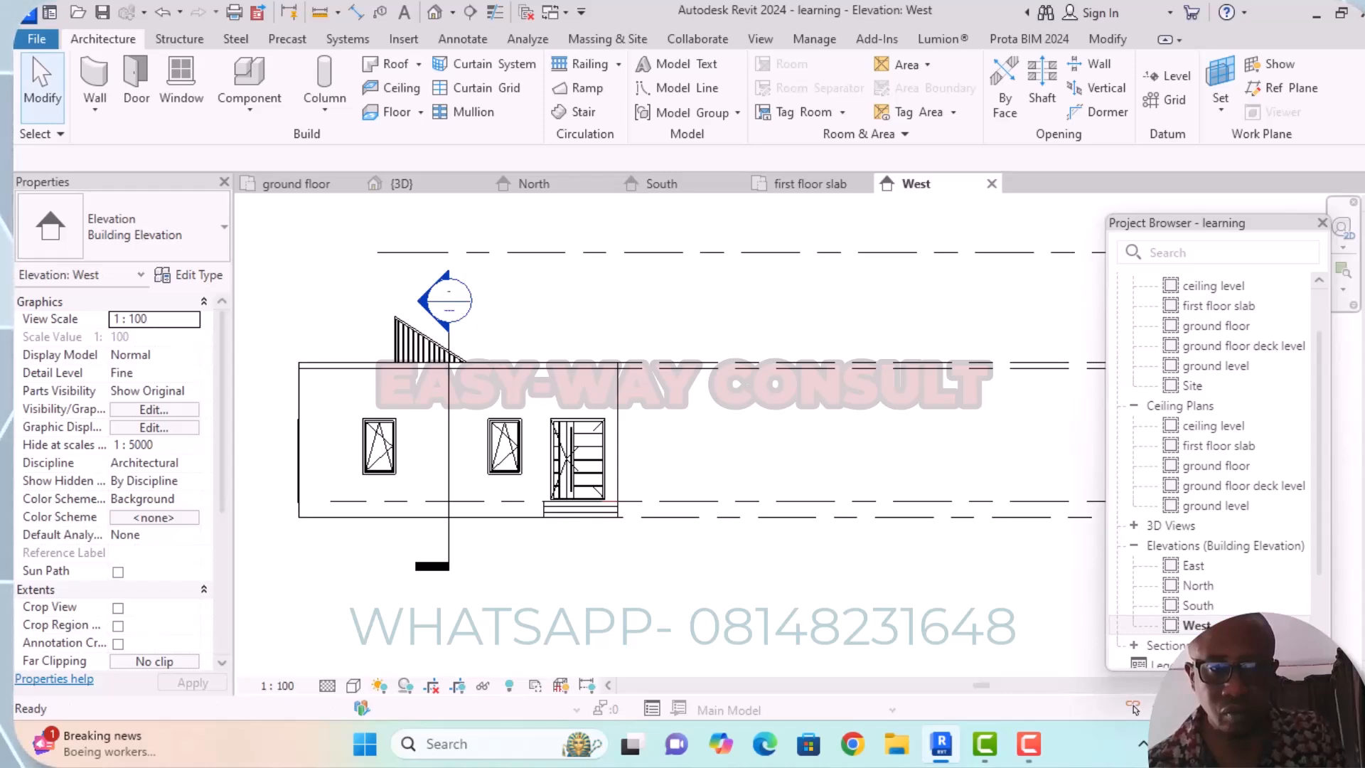
middle_click_drag(313, 577, 629, 573)
scroll(587, 506, "up", 5)
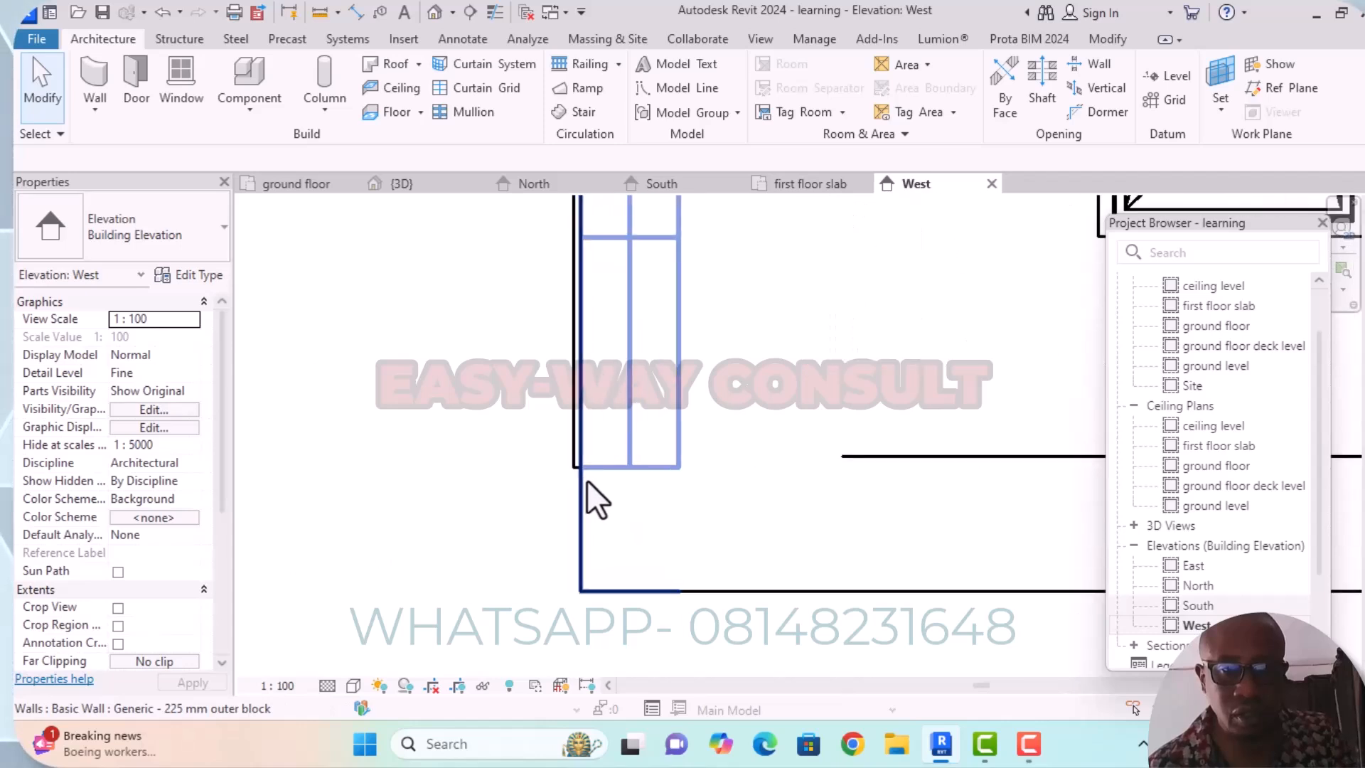
scroll(587, 491, "down", 3)
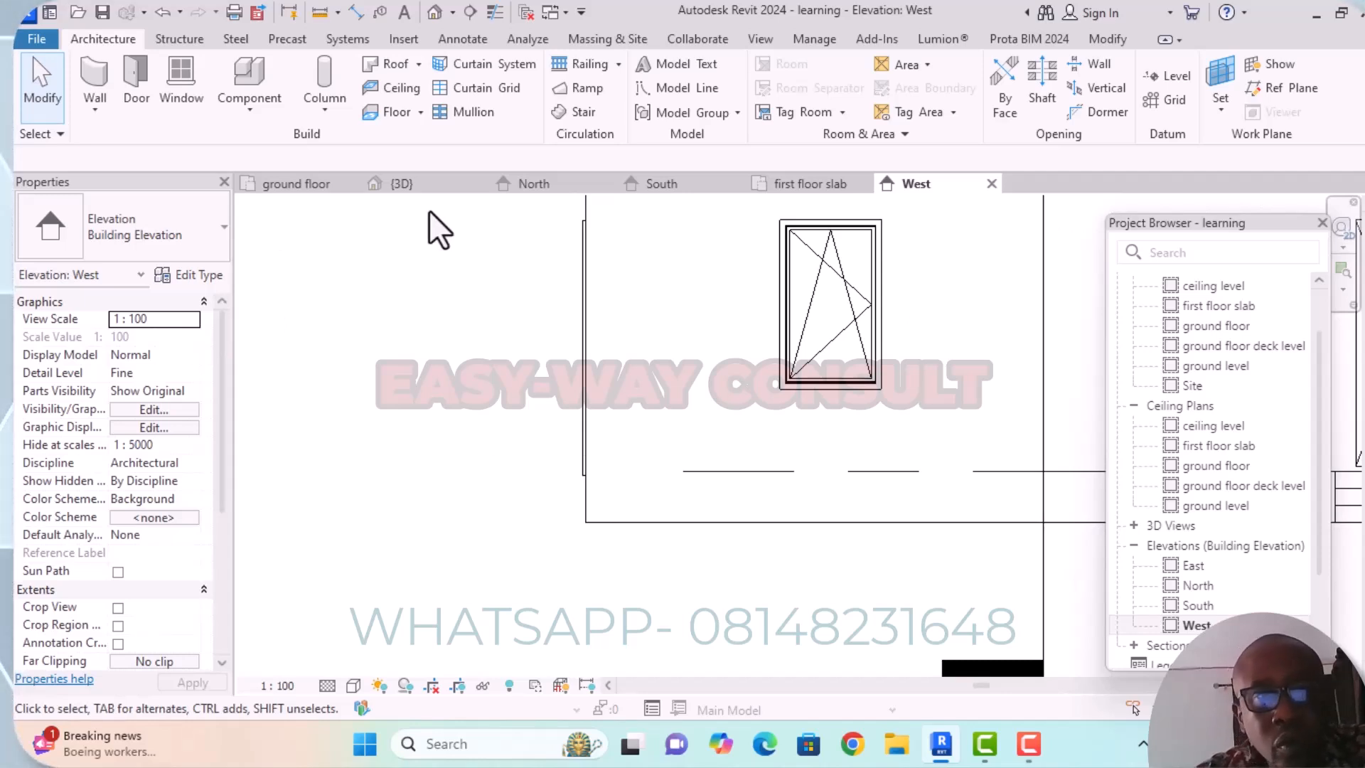
Start an in-place model in the Casework family category.
left_click(250, 110)
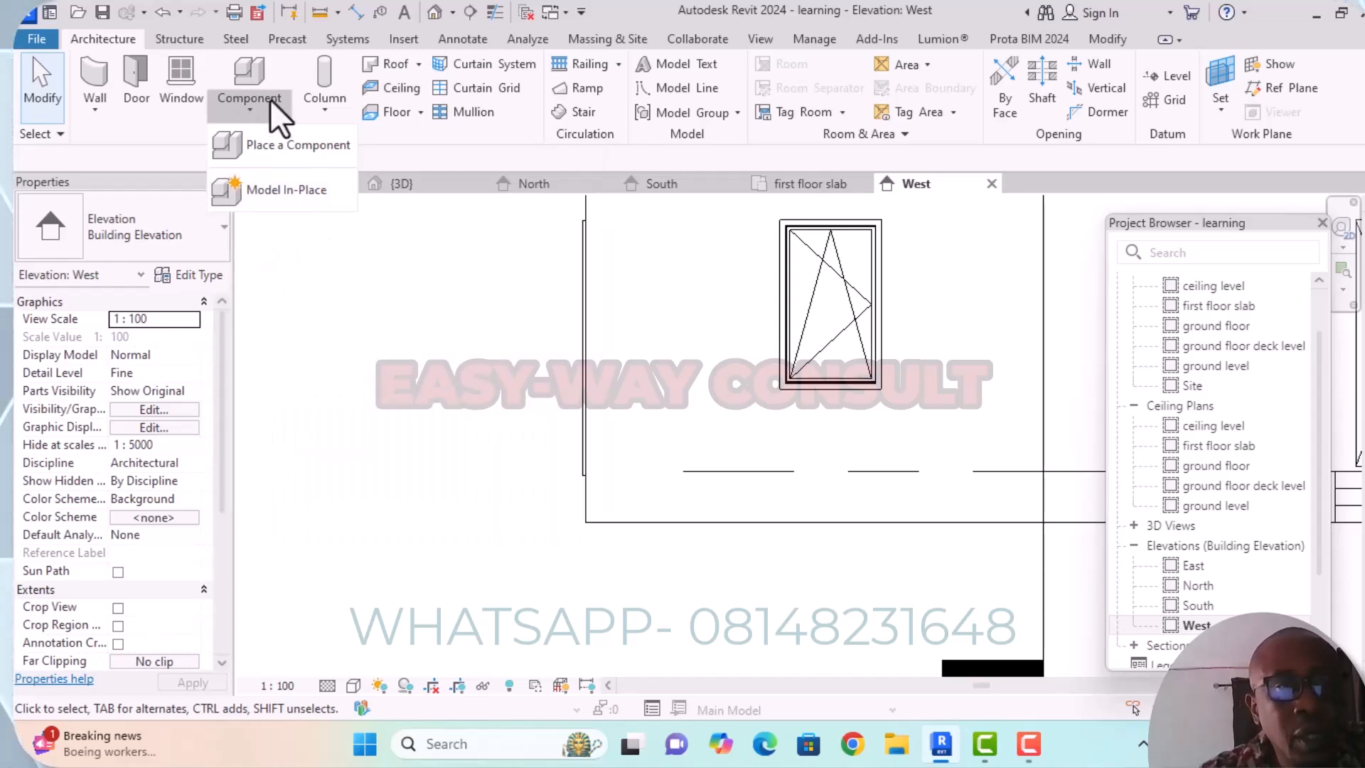
left_click(280, 192)
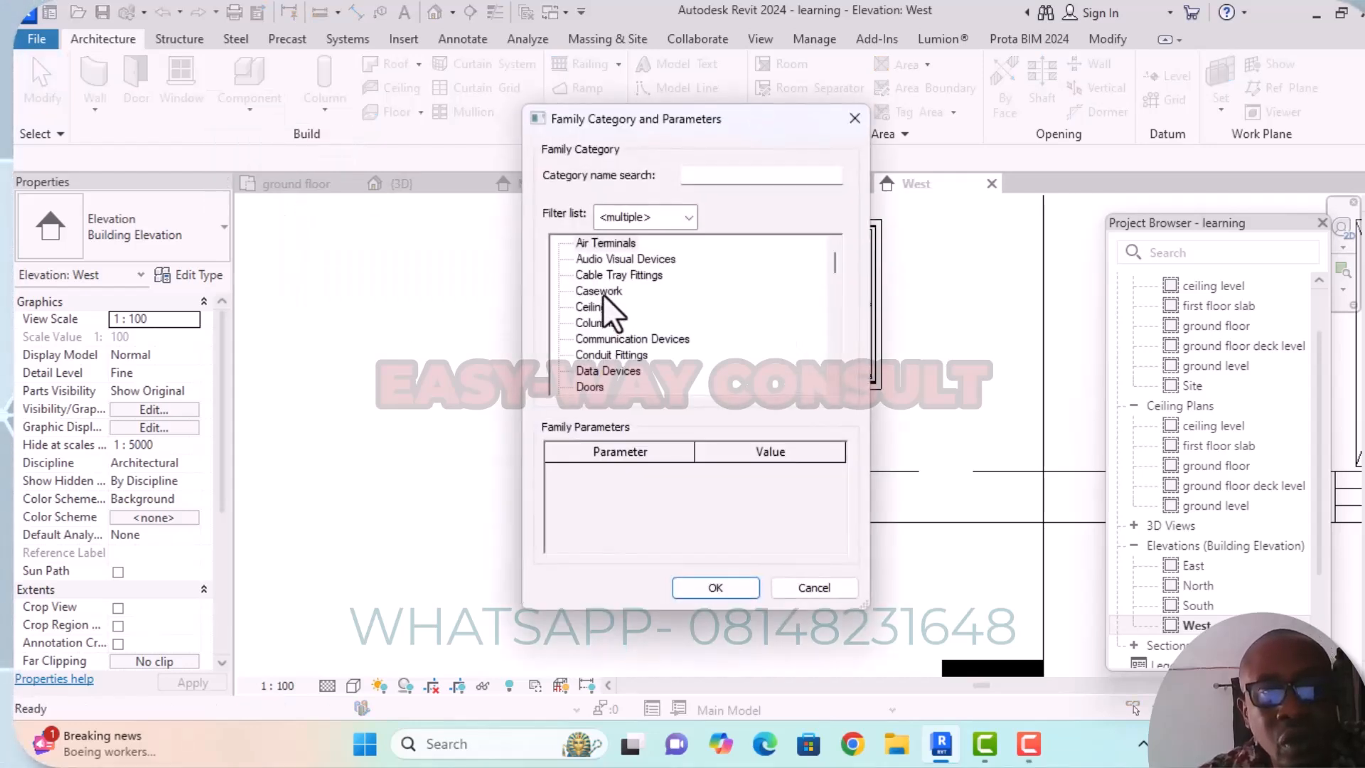
left_click(603, 293)
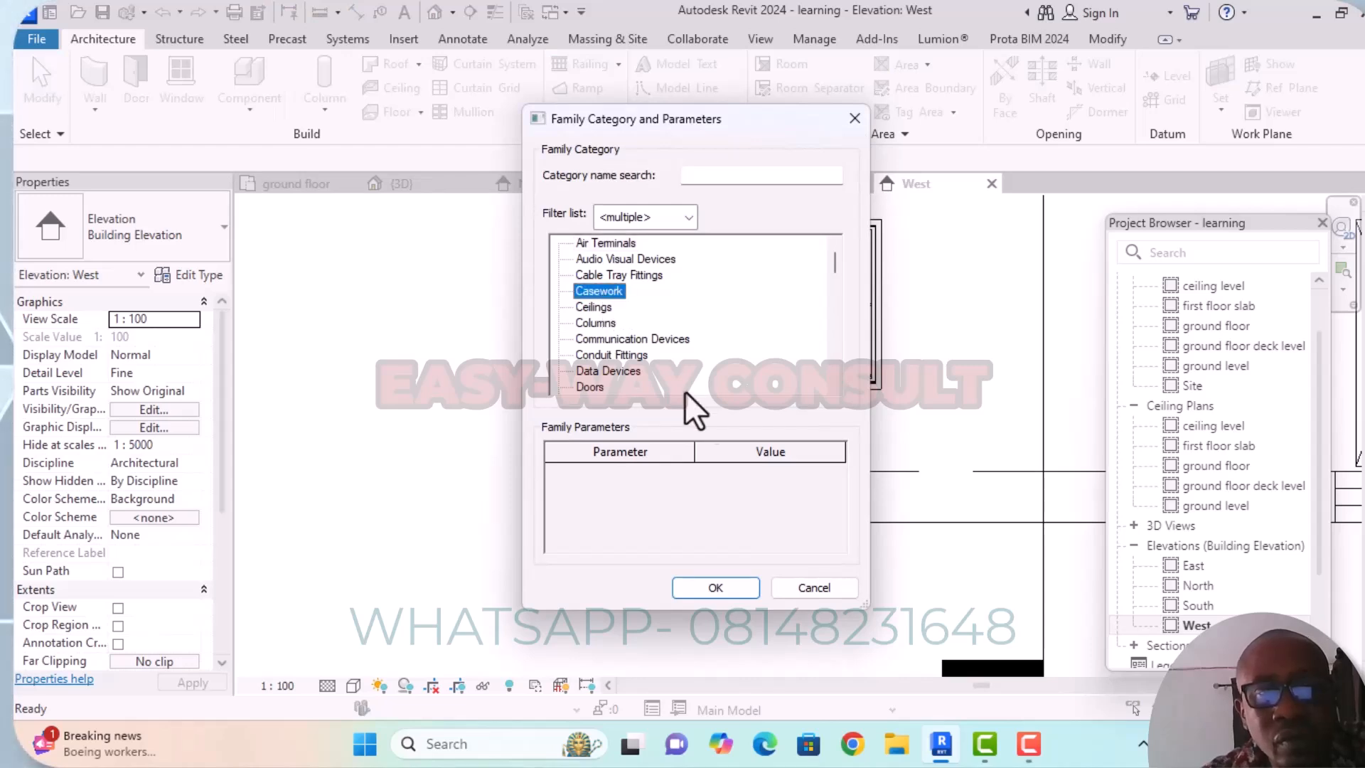
left_click_drag(765, 122, 555, 81)
left_click(530, 548)
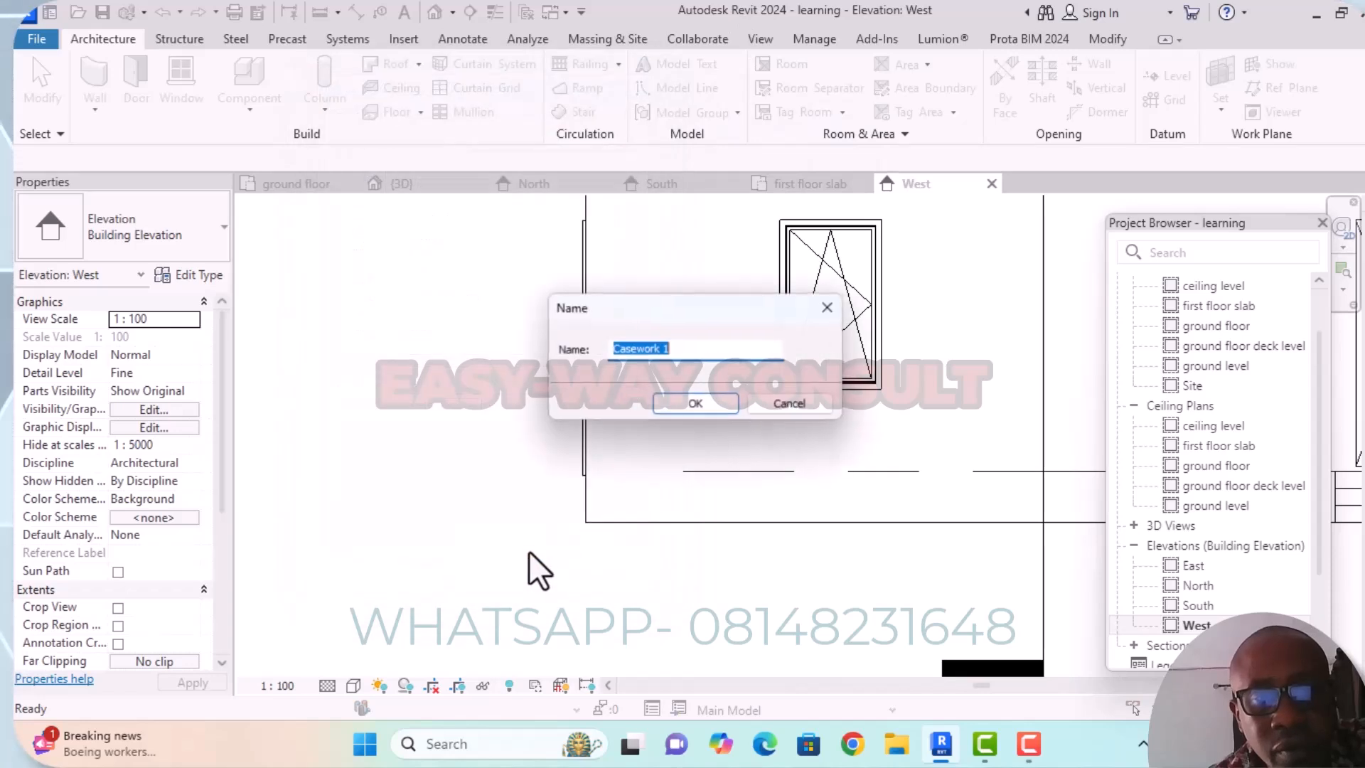
Name the in-place model "steps".
left_click(659, 348)
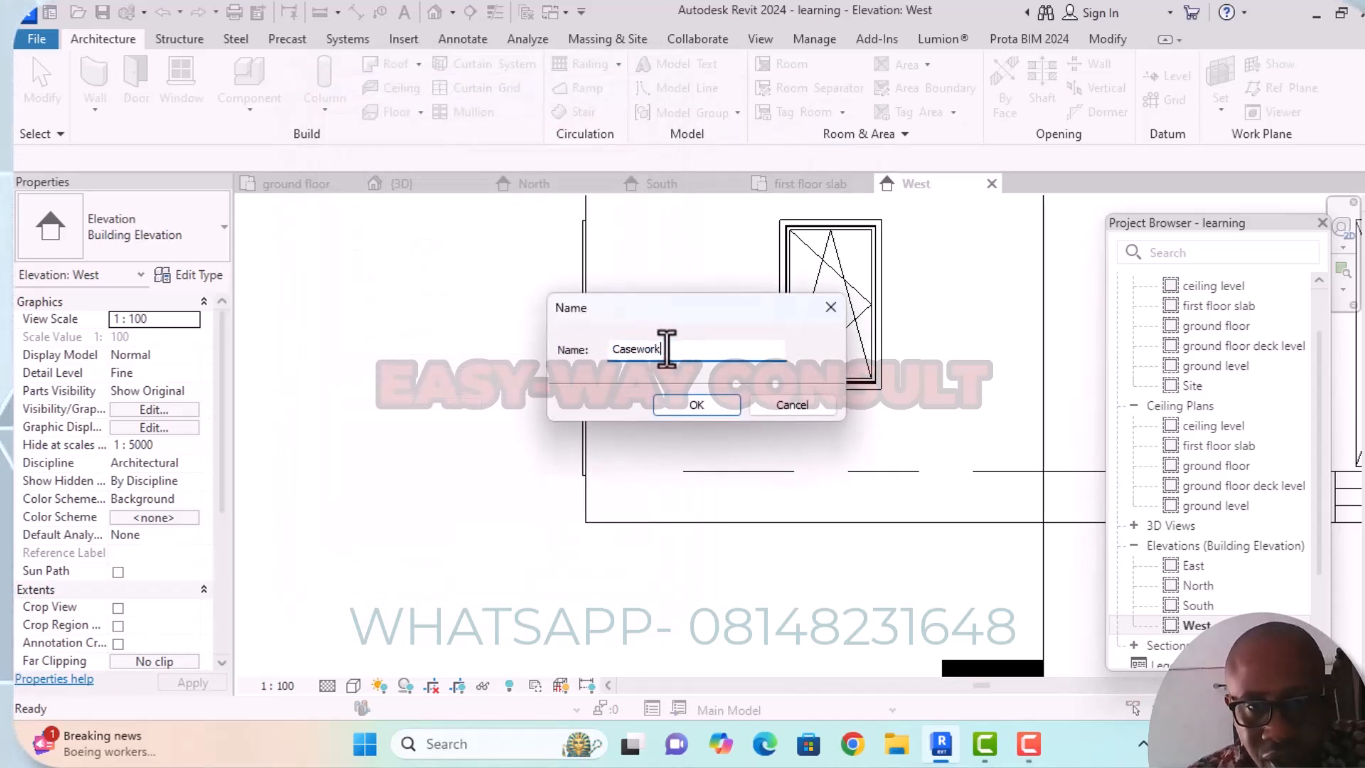
key("BackSpace")
key("BackSpace")
key("BackSpace")
key("BackSpace")
key("BackSpace")
key("BackSpace")
key("BackSpace")
type("st")
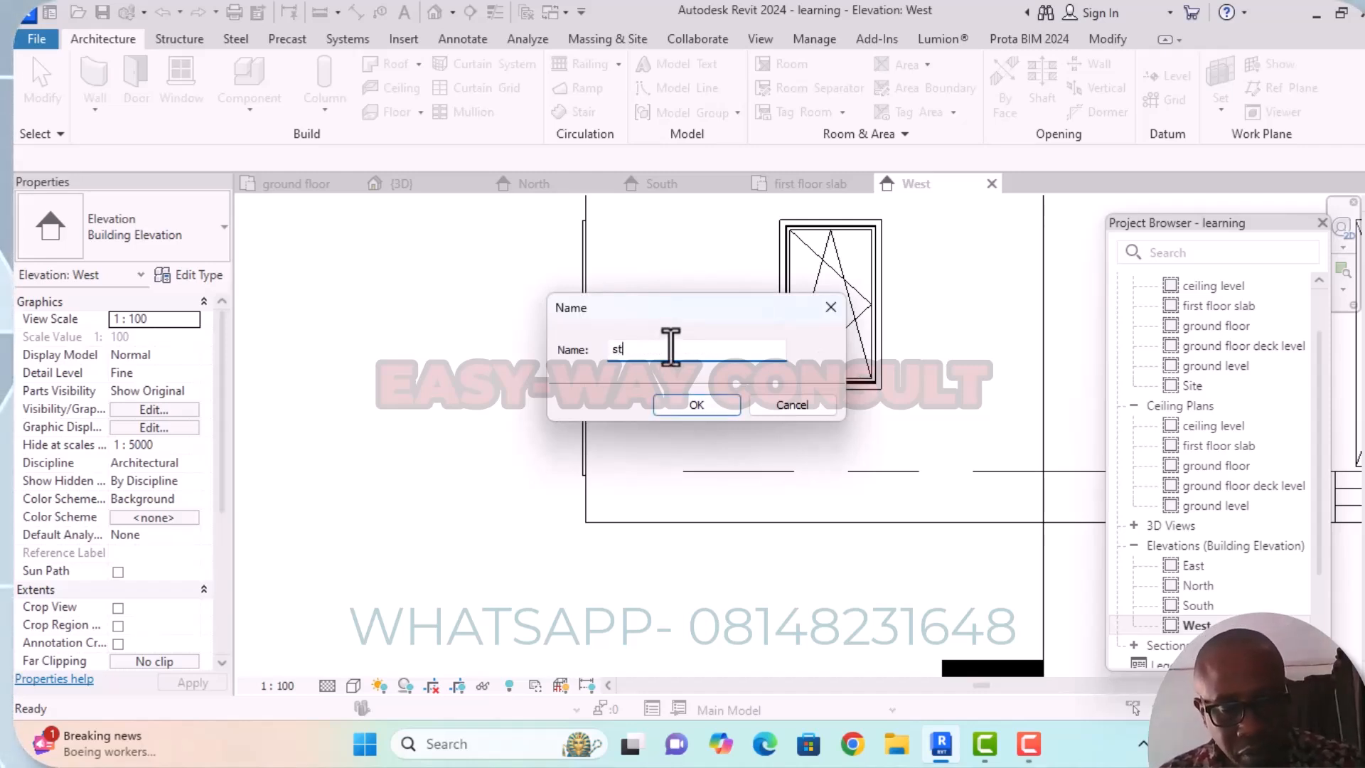
type("eps")
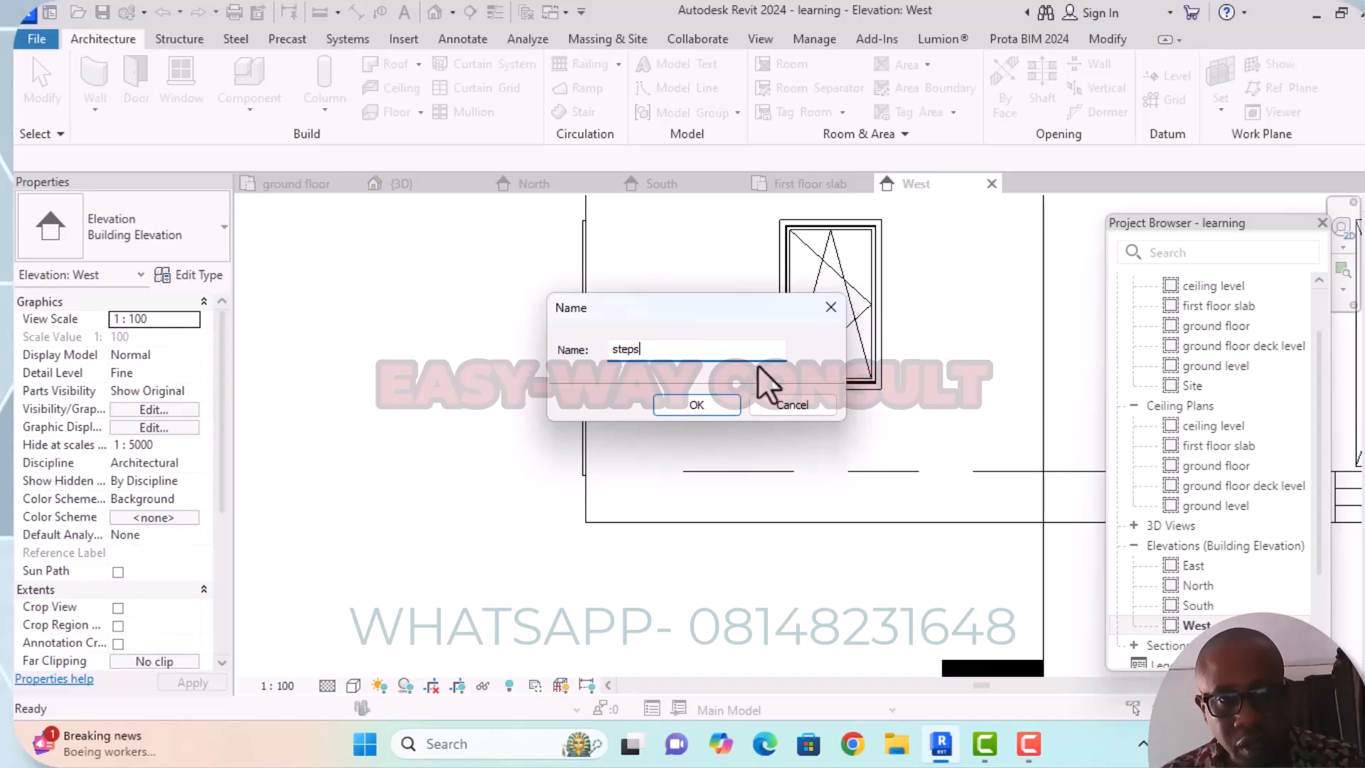
left_click(710, 408)
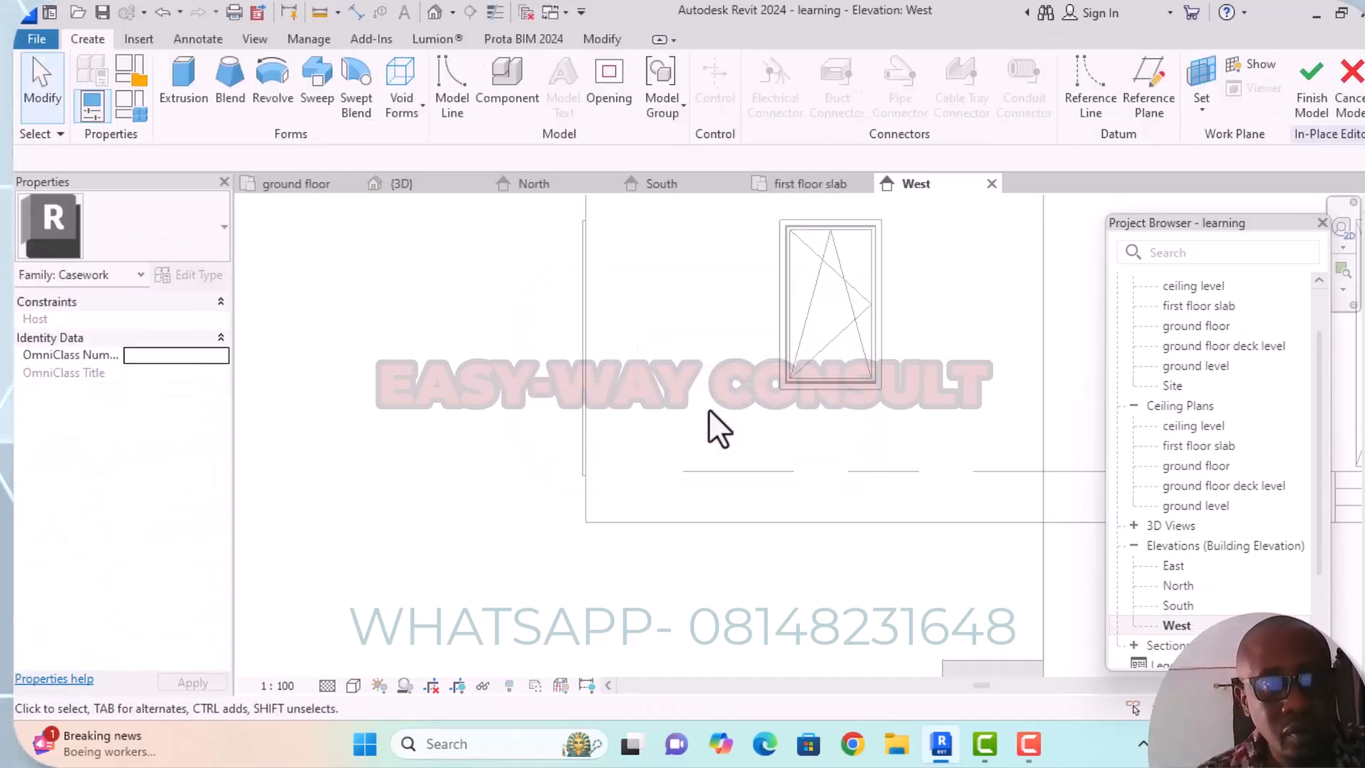
Start an extrusion and pick the face of the outer block wall as its work plane.
left_click(191, 104)
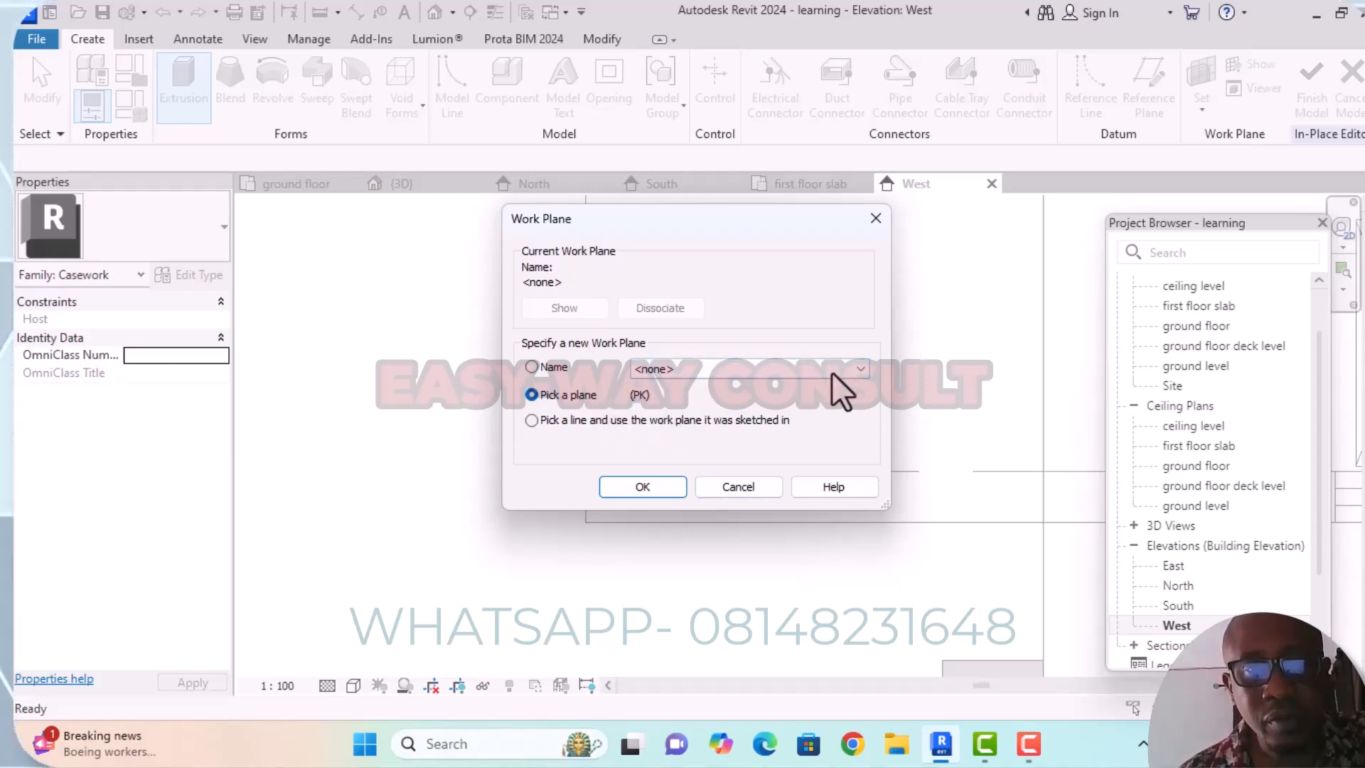
left_click(858, 370)
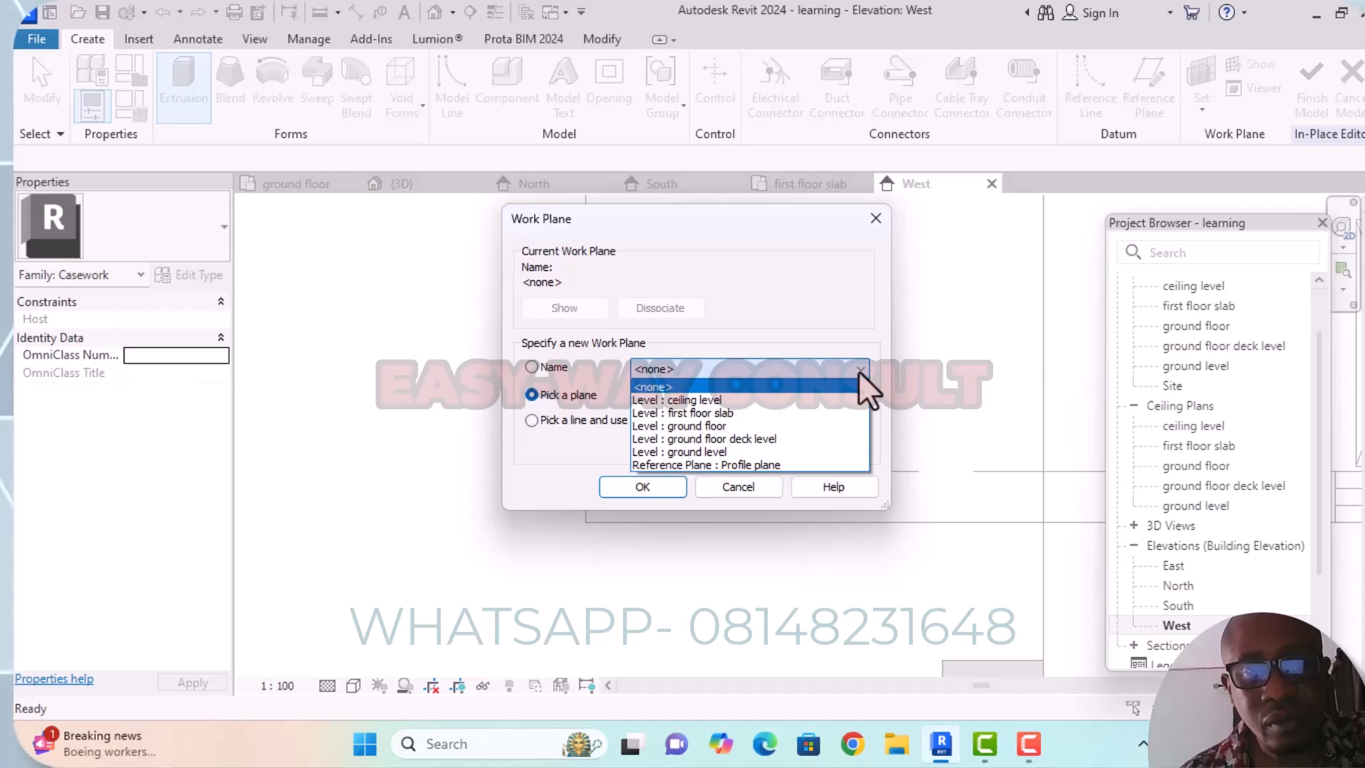
left_click(859, 370)
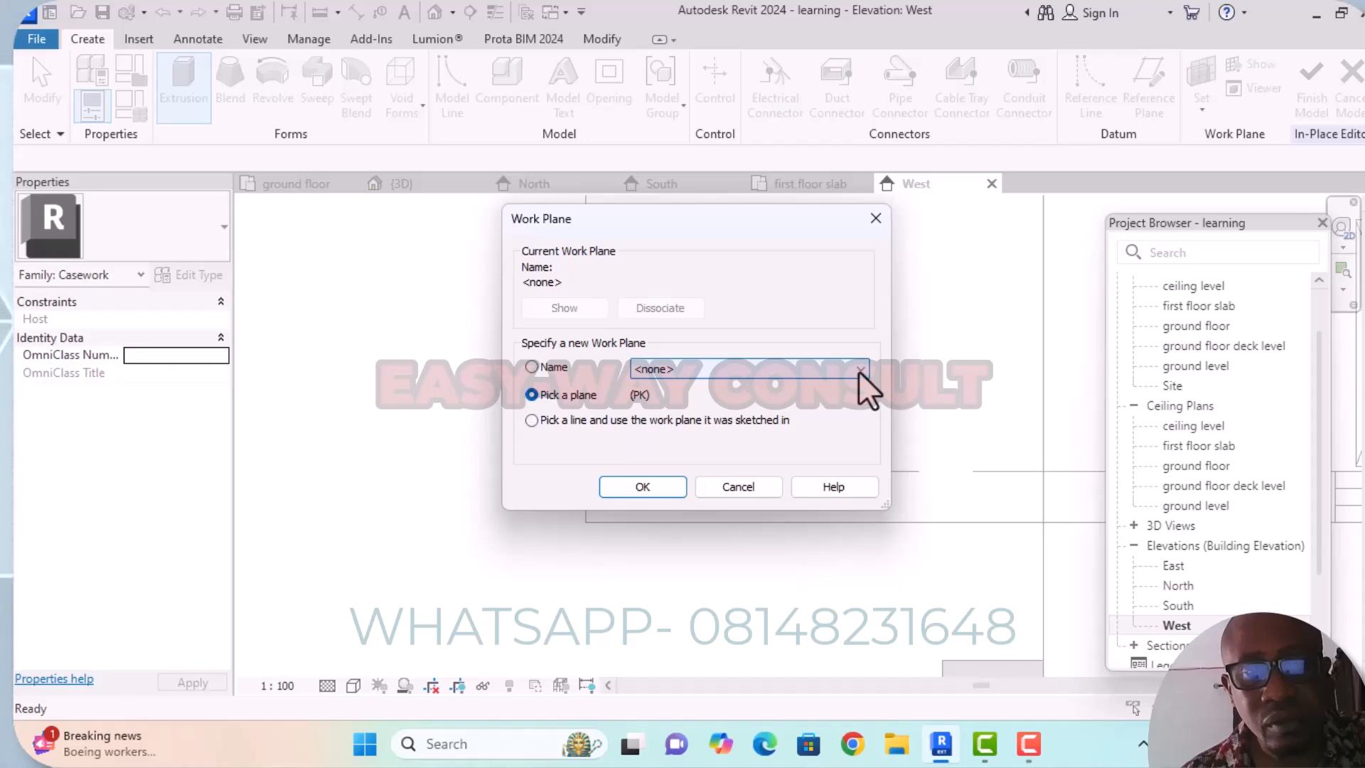
left_click(668, 489)
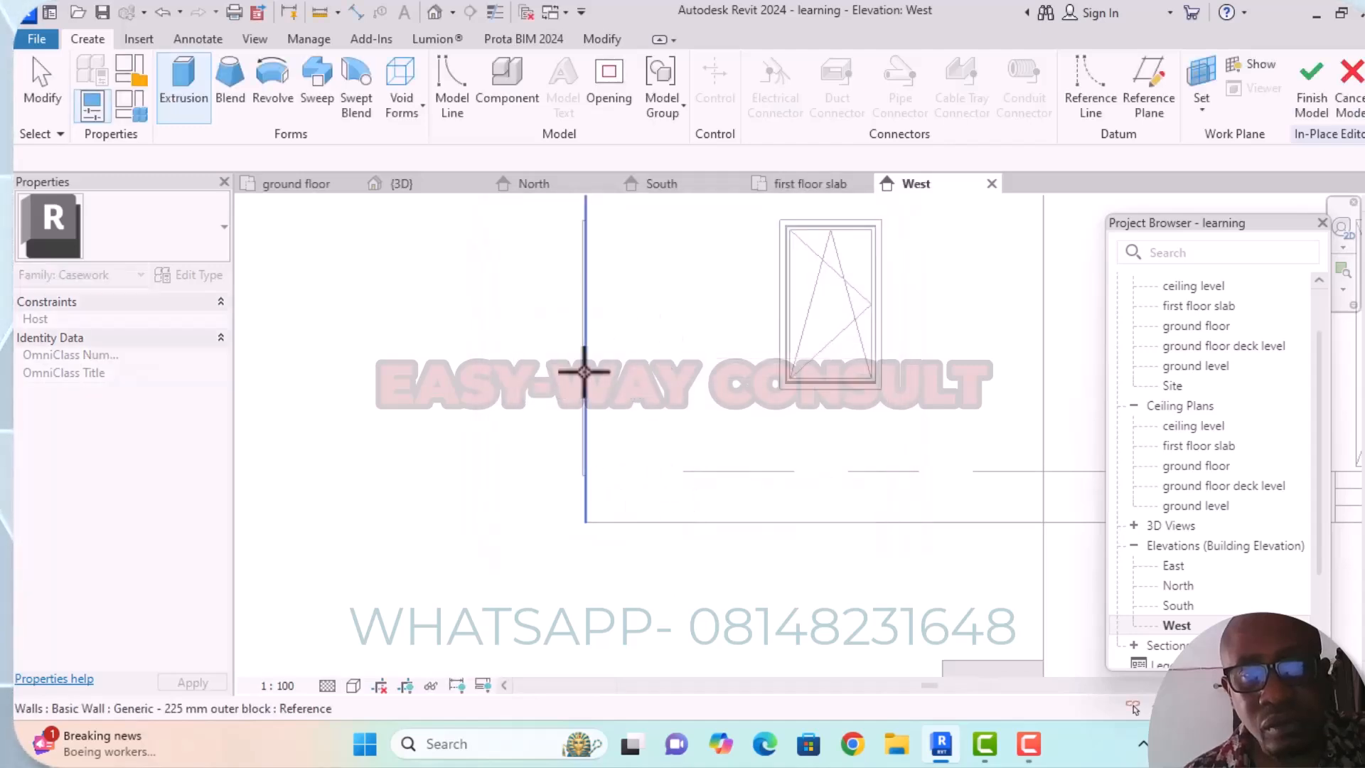
left_click(670, 520)
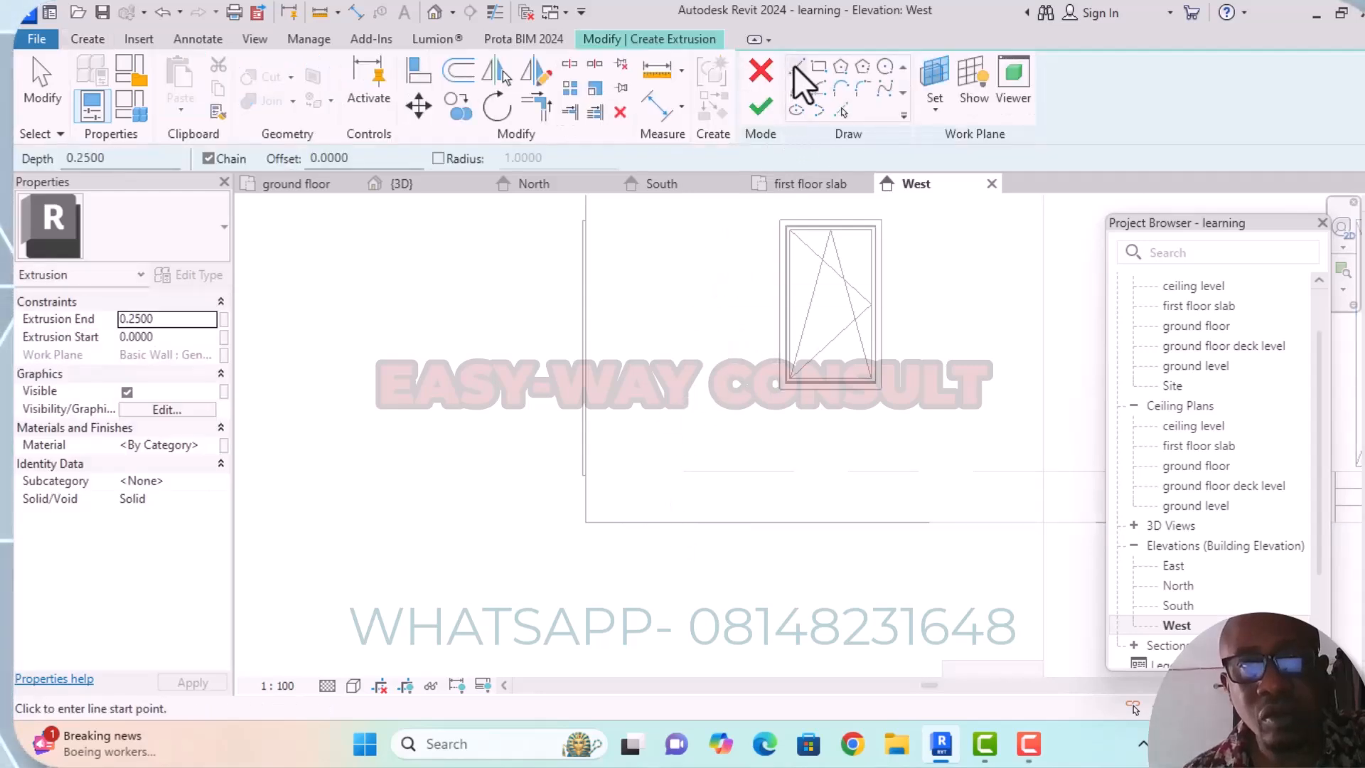
Draw the profile's base line 0.9 long, outward from the wall's lower corner along the ground level.
left_click(585, 524)
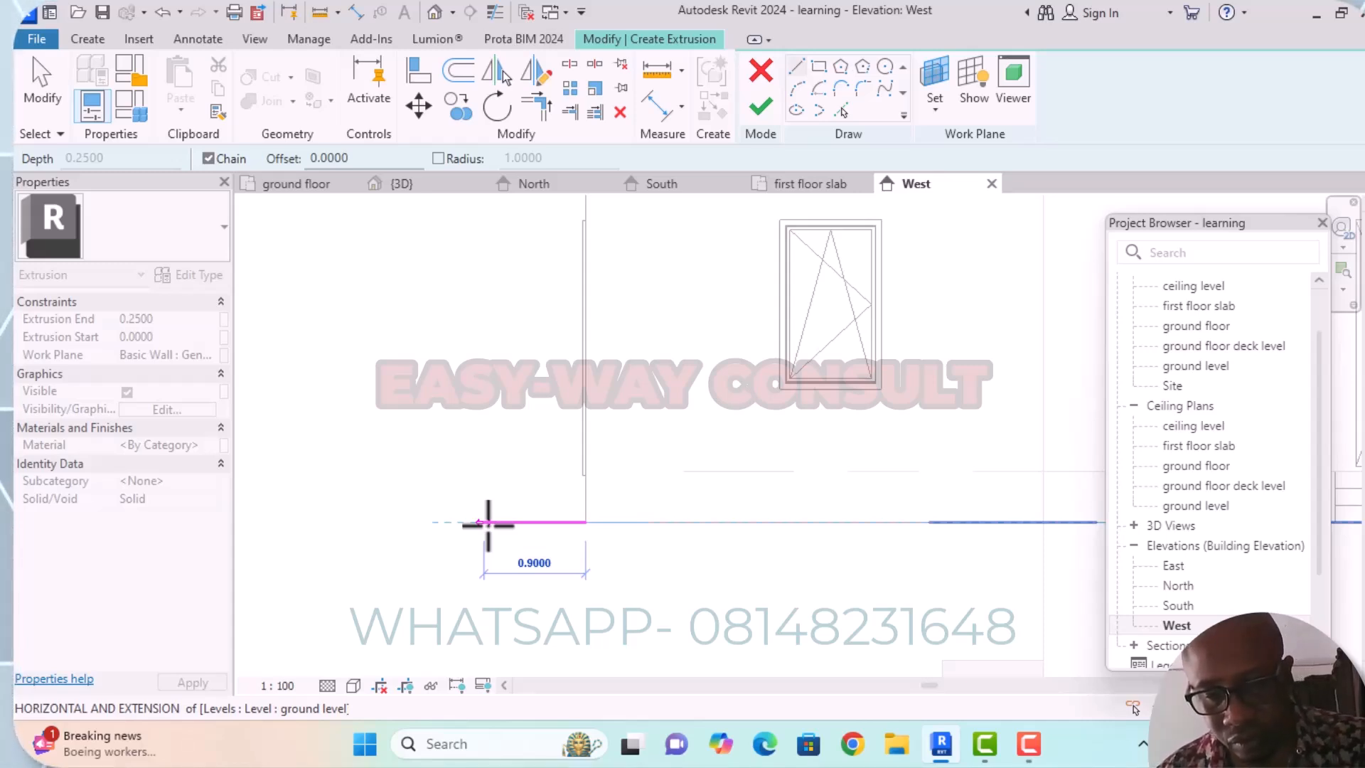
type("0.")
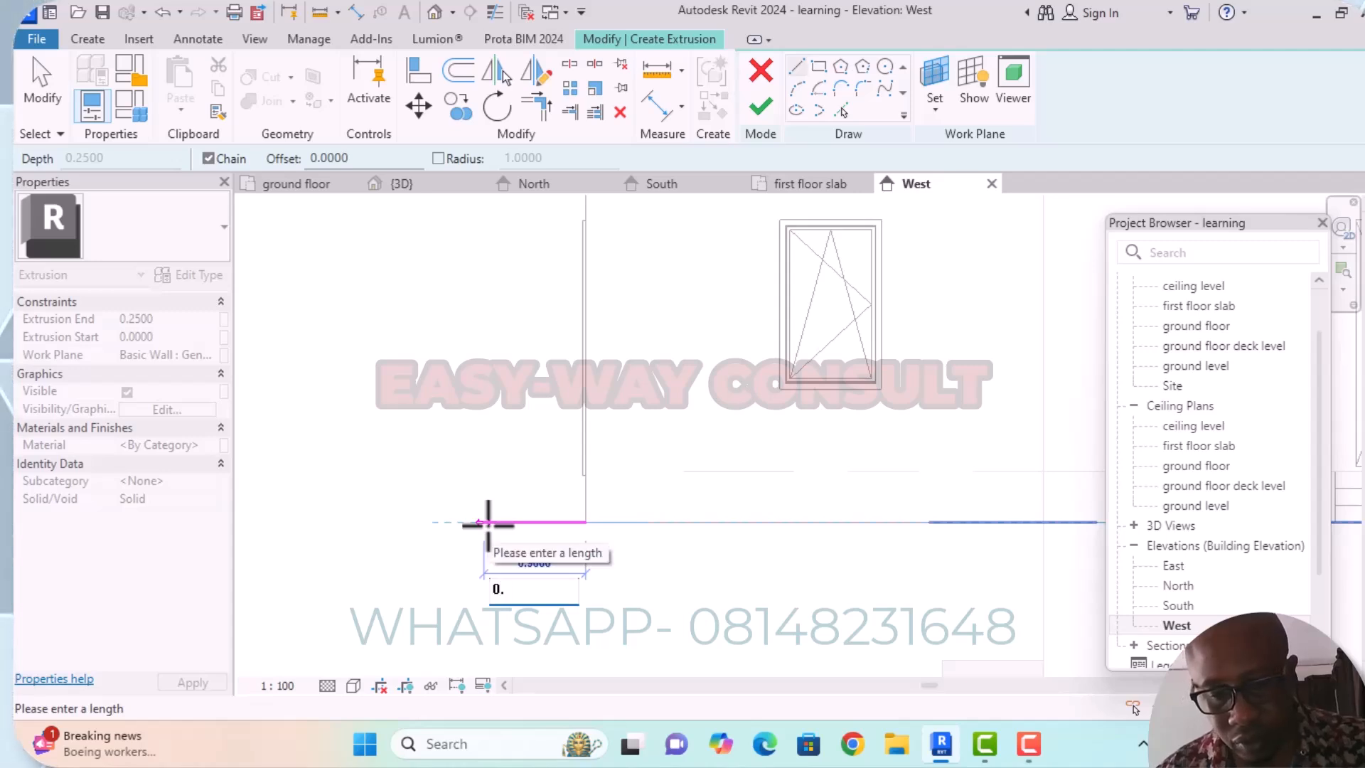
type("9")
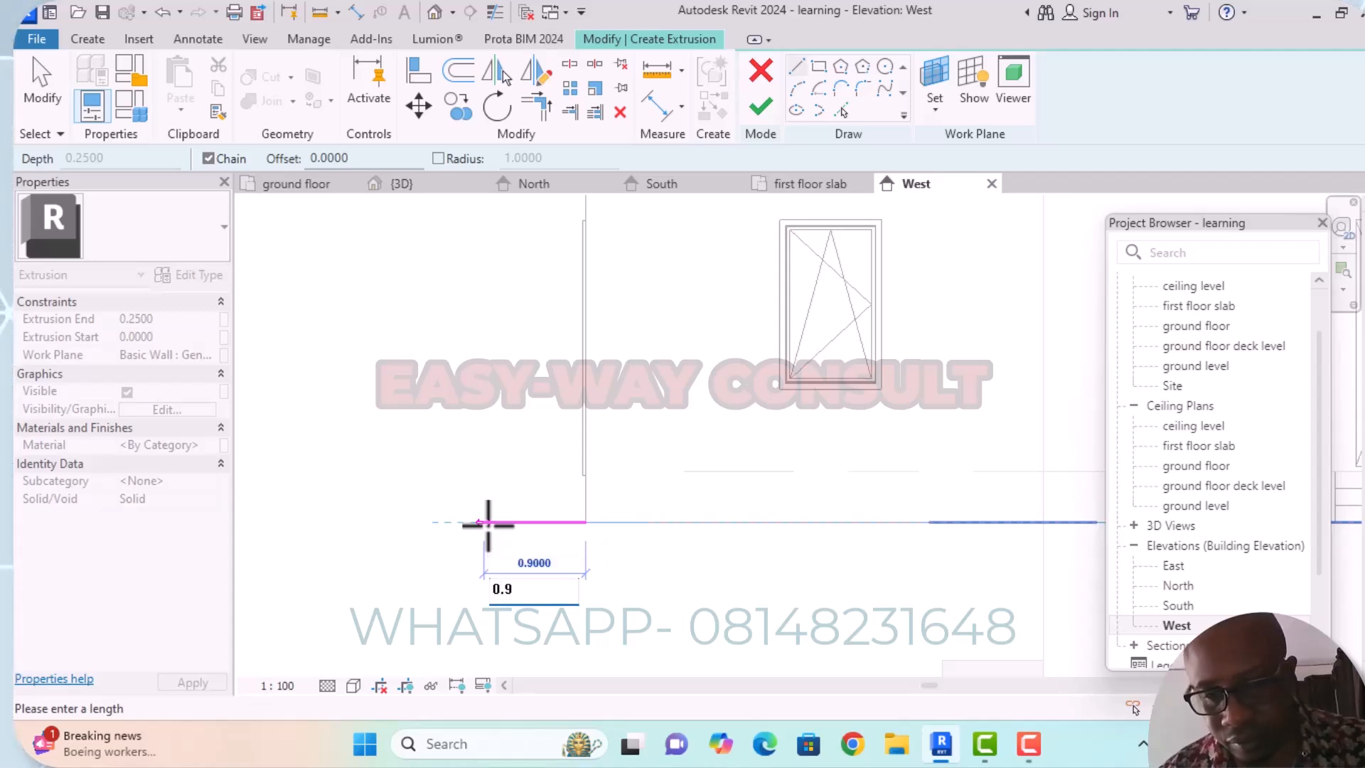
key("Return")
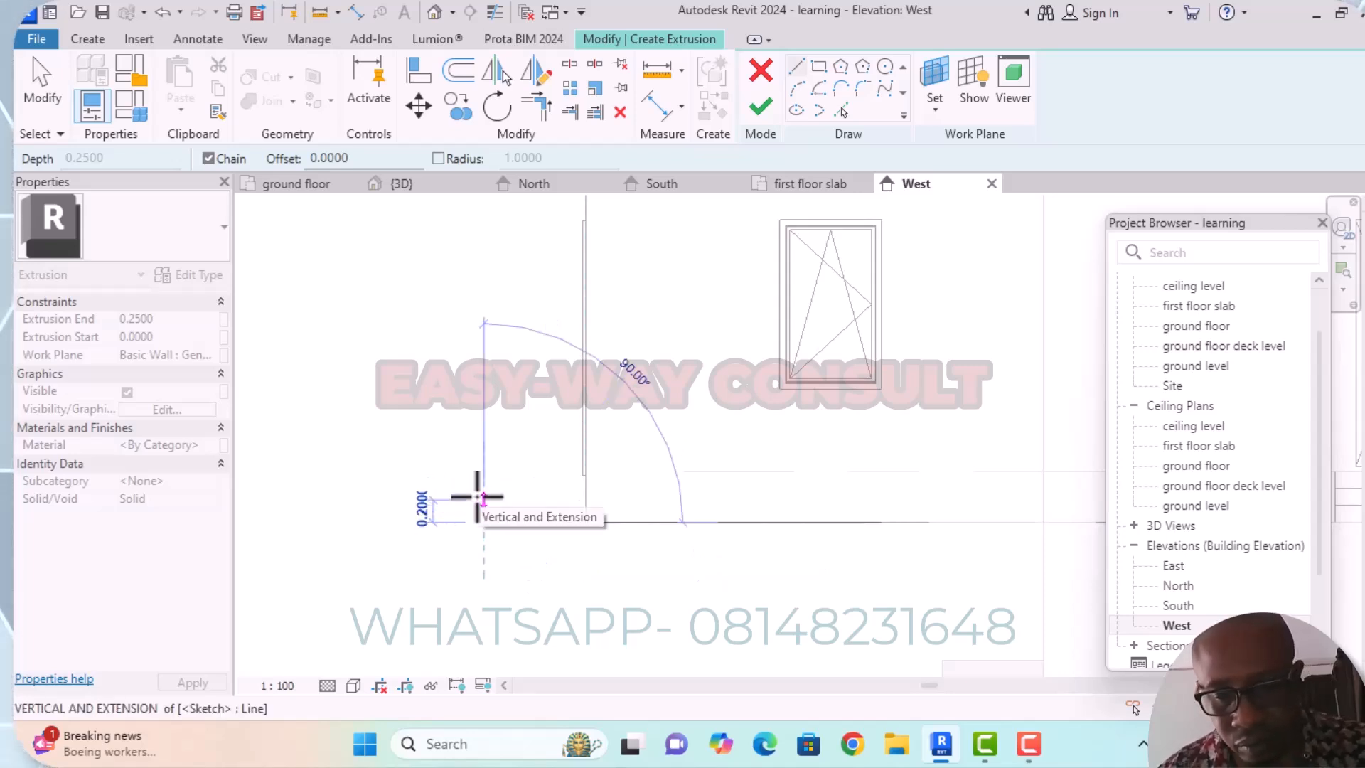
Sketch the lowest step of the profile with a 0.150 riser and a 0.30 tread back towards the wall.
type("0")
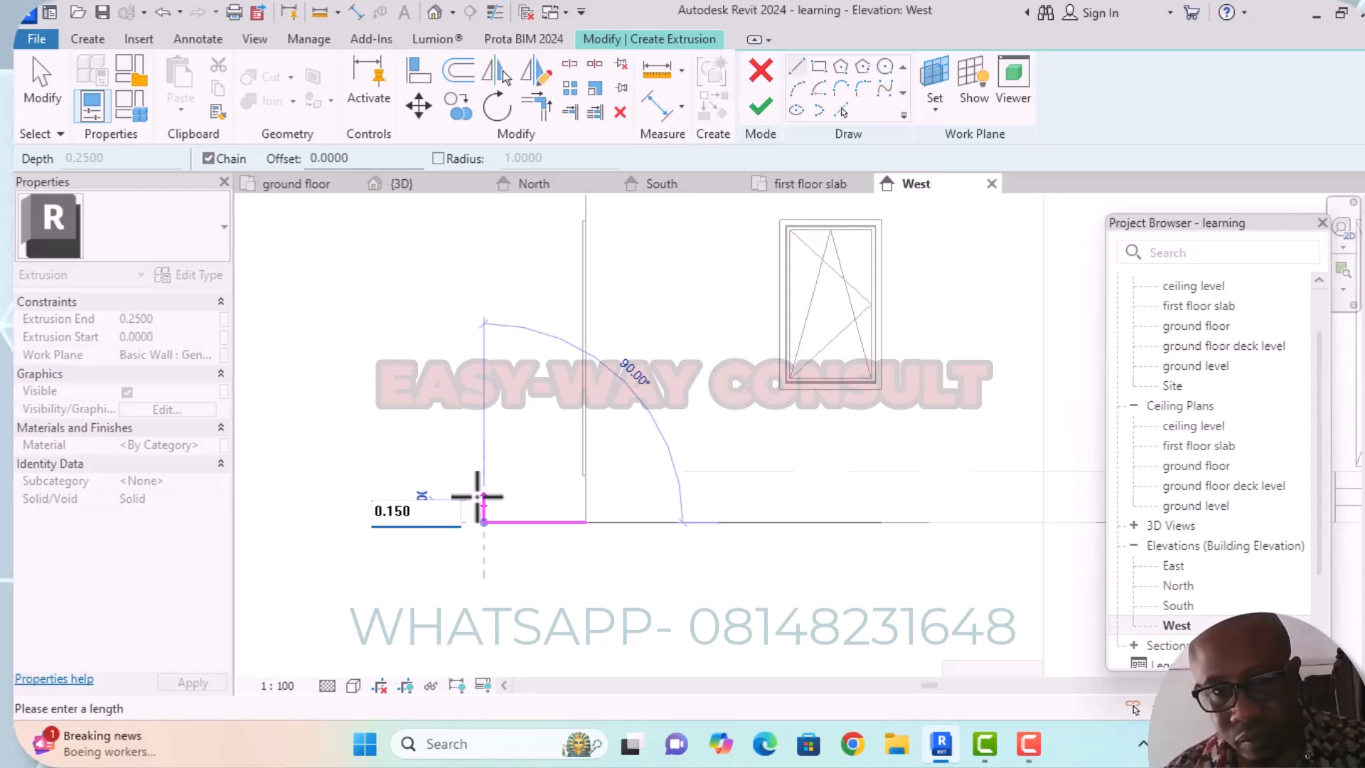
type(".150")
key("Return")
left_click(484, 505)
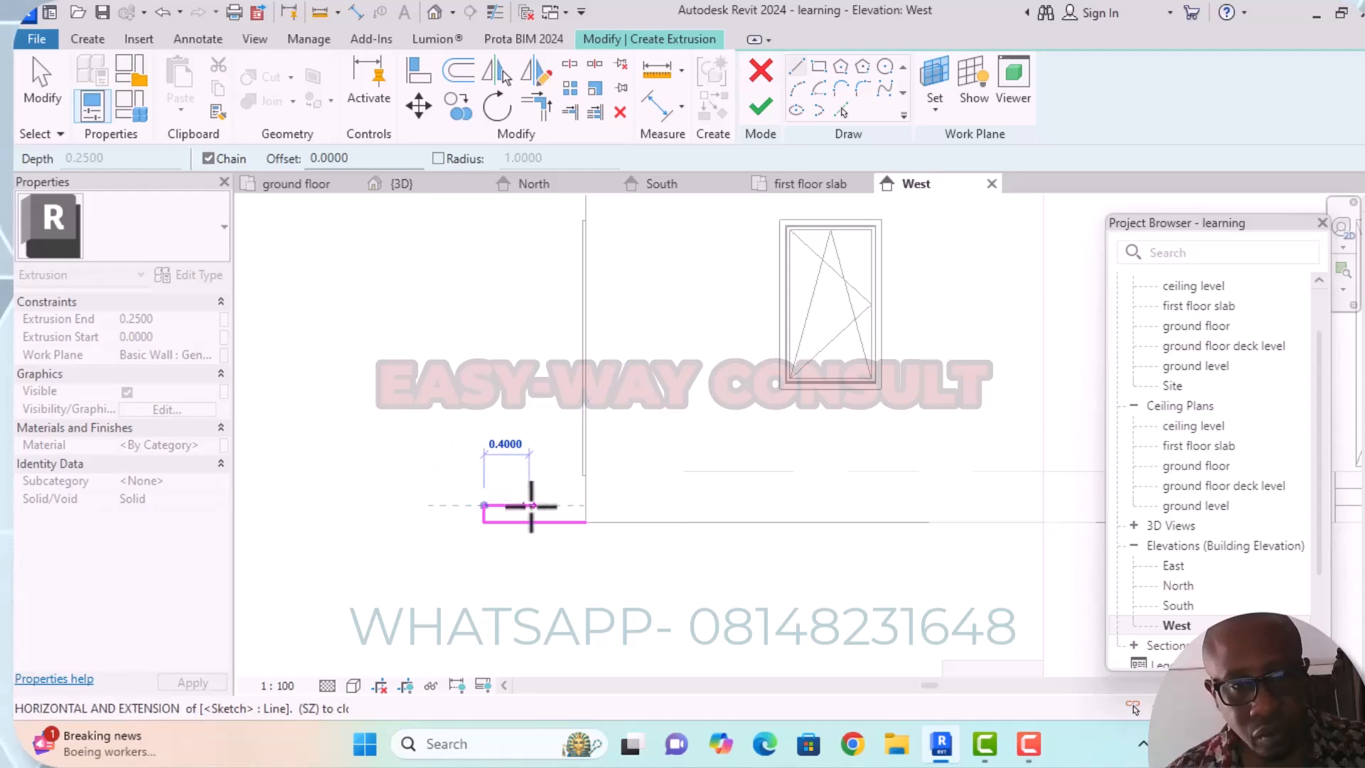
type("0.300")
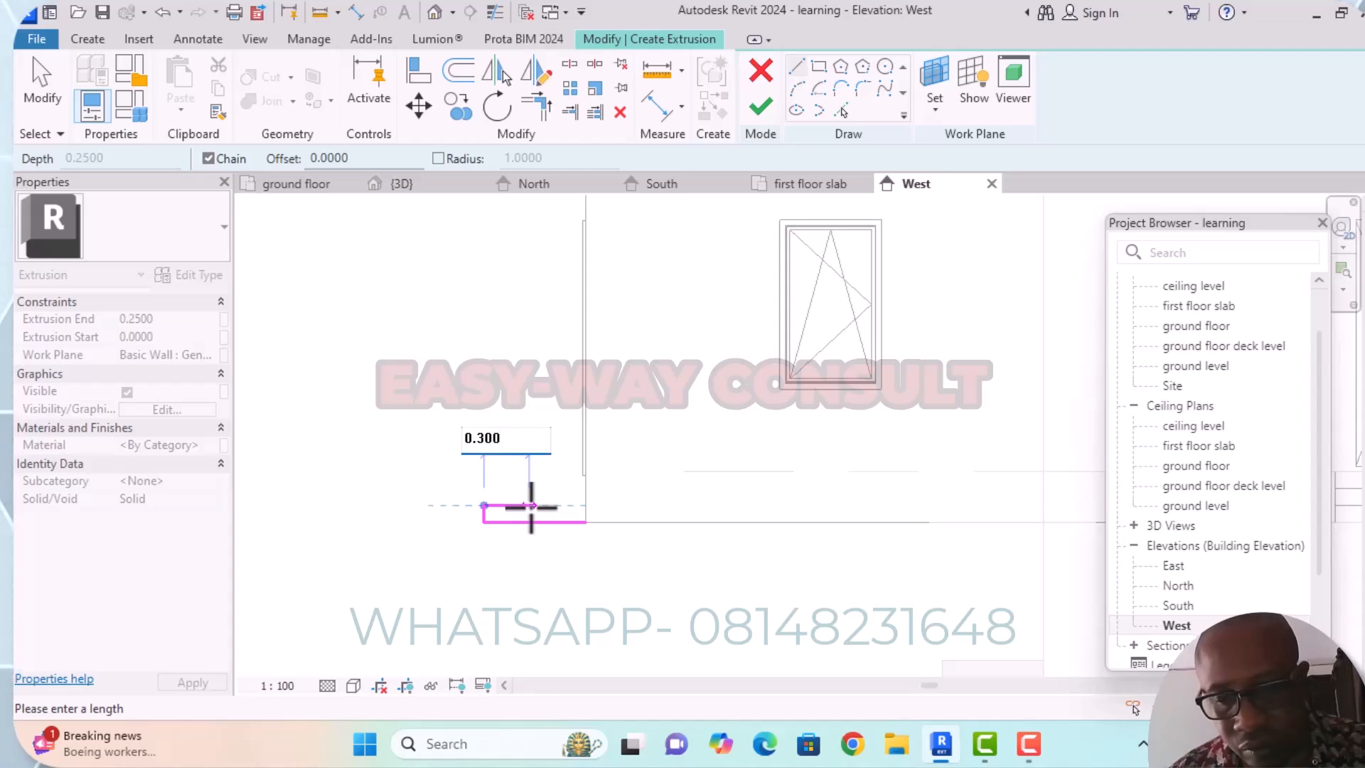
key("Return")
left_click(517, 505)
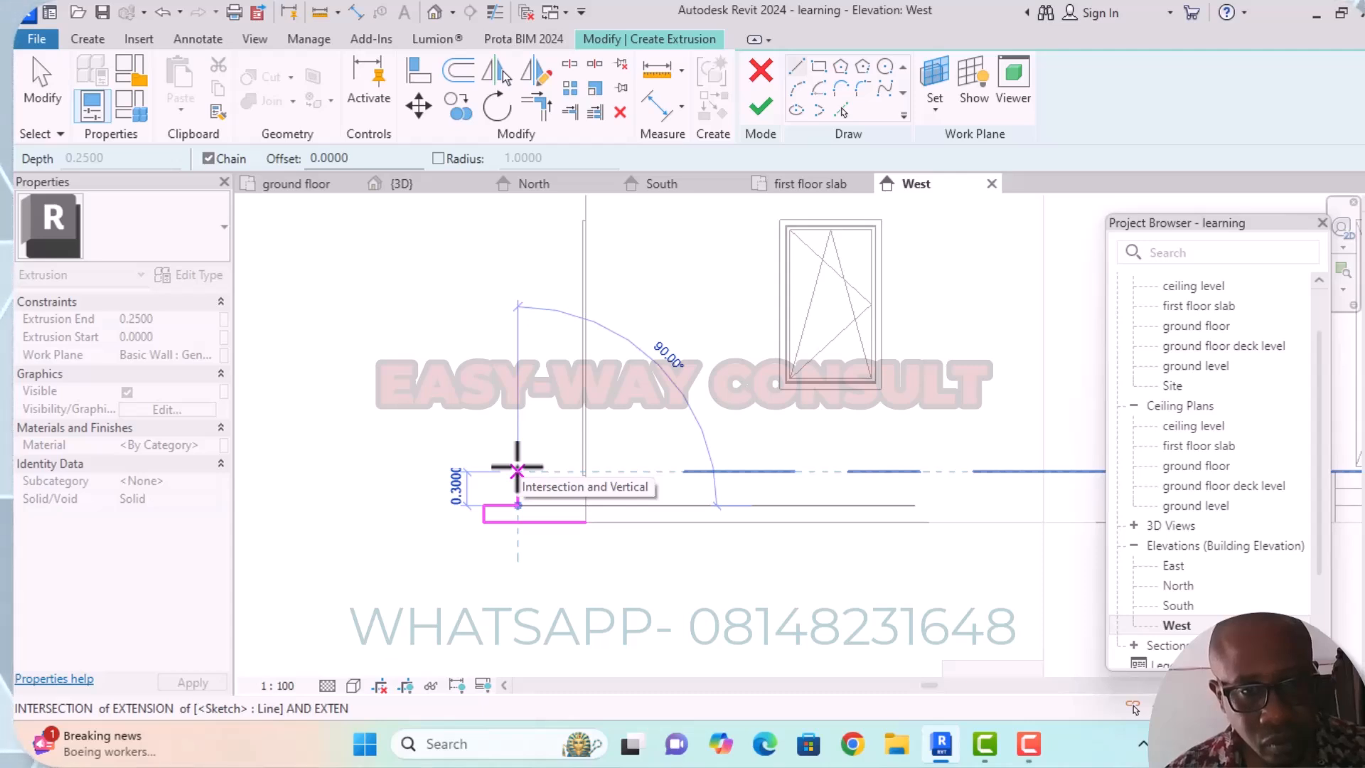
Continue the profile with a 0.150 riser, a 0.300 tread and a final 0.150 riser.
type("0.150")
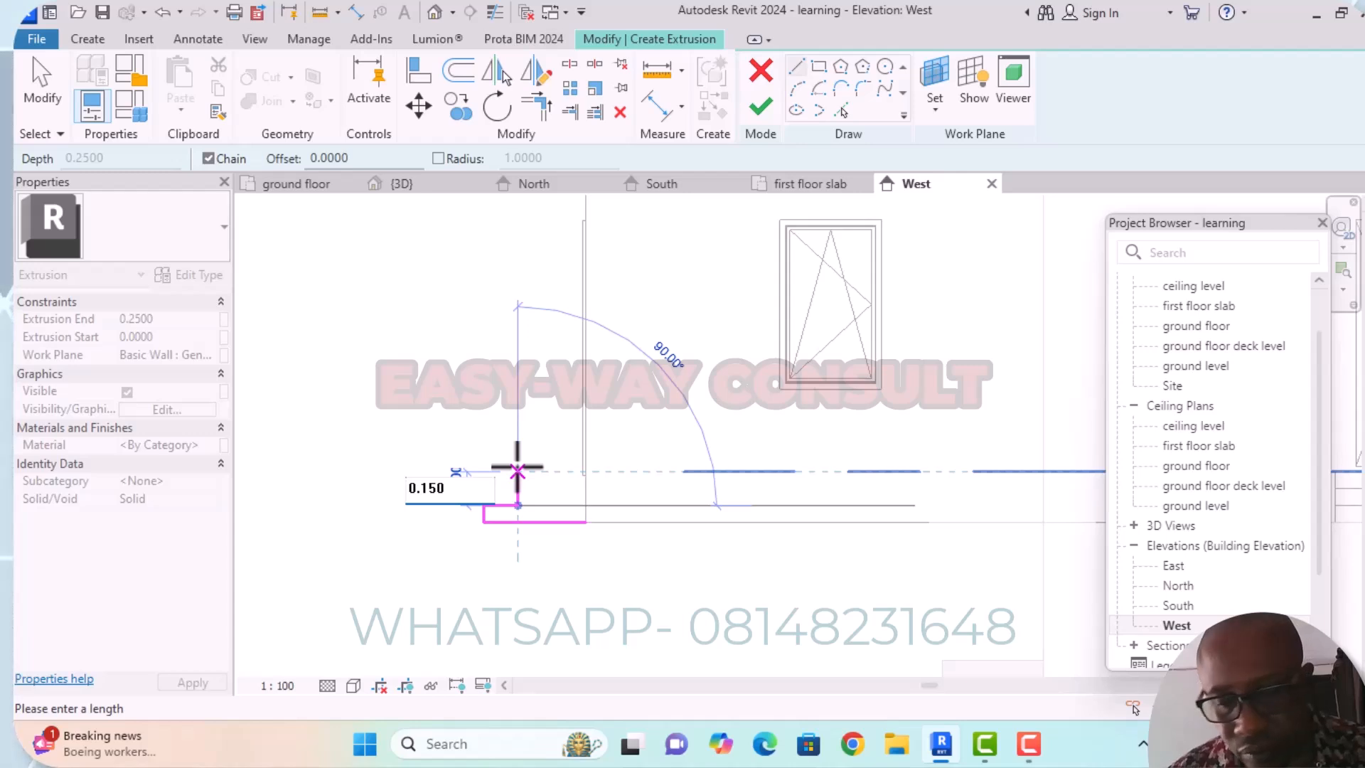
key("Return")
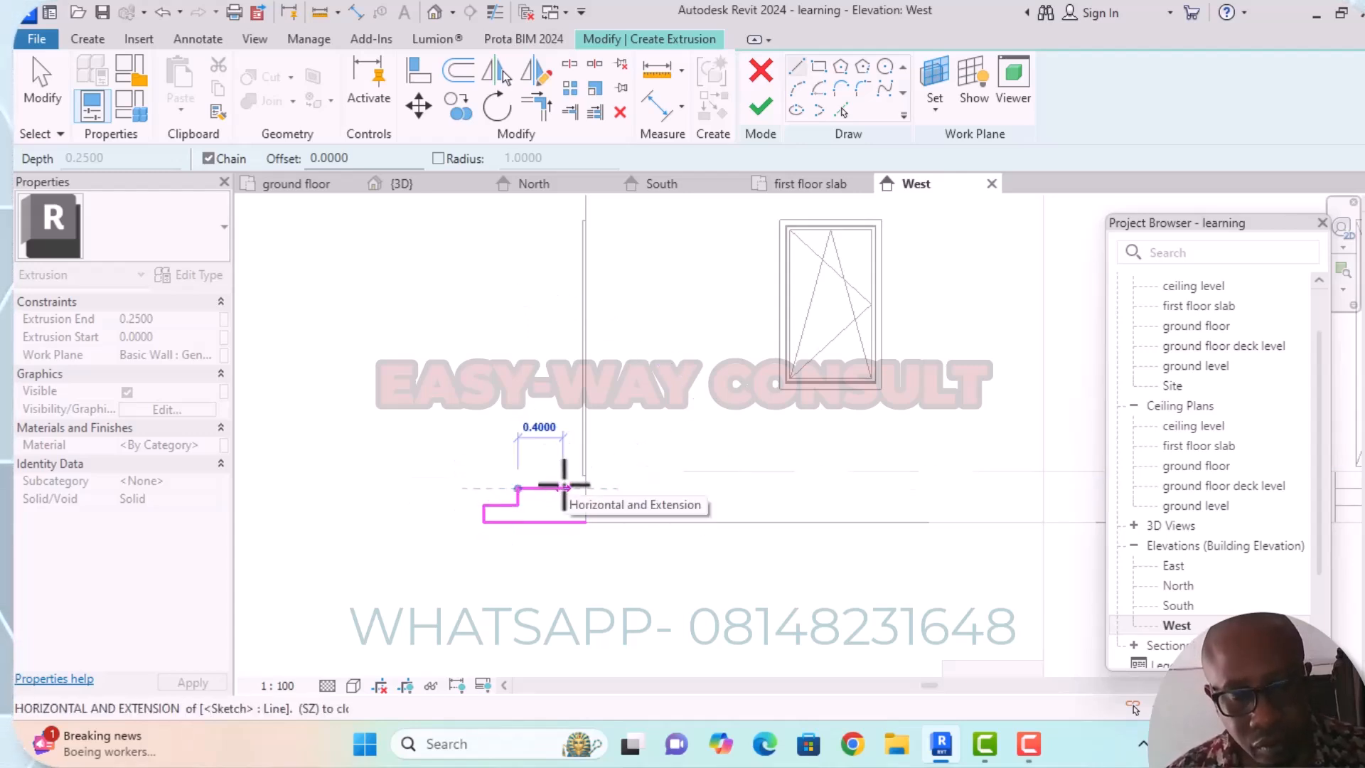
type("0.300")
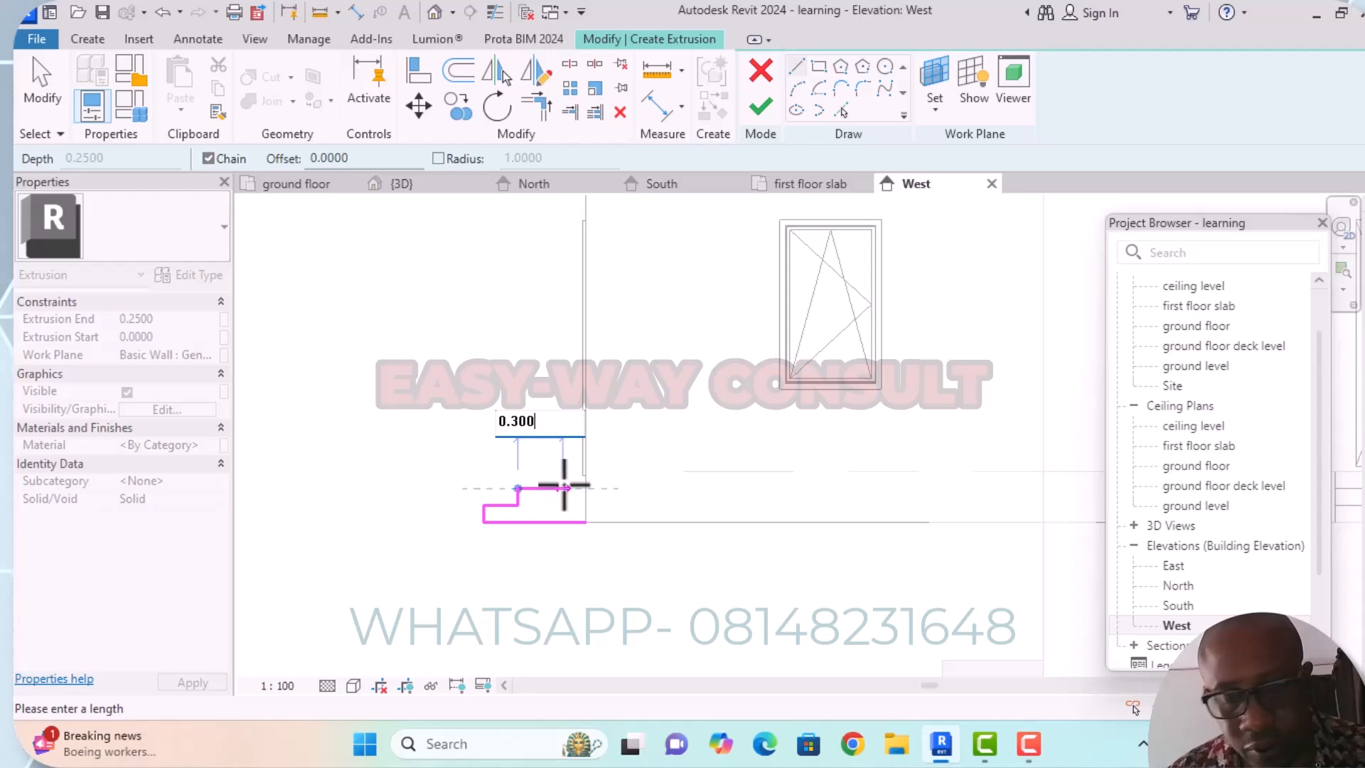
key("Return")
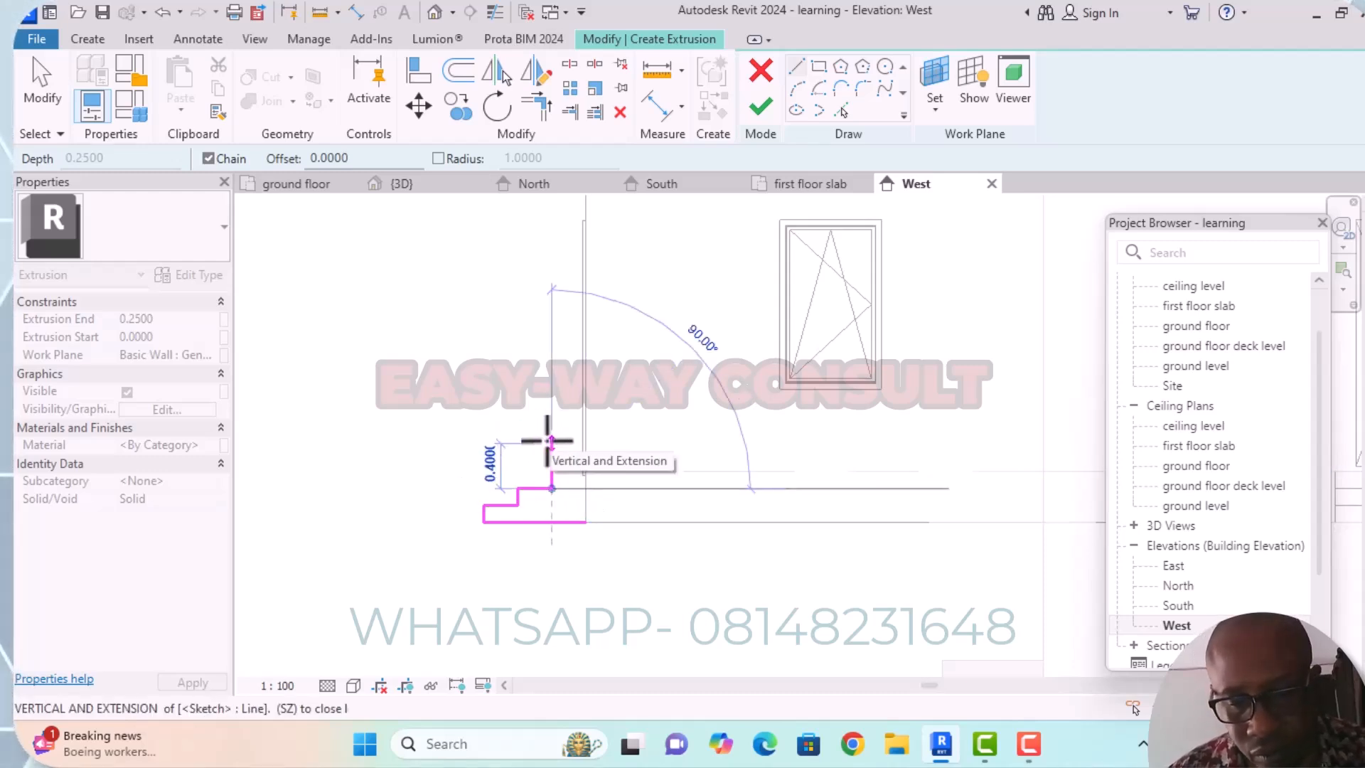
type("0.150")
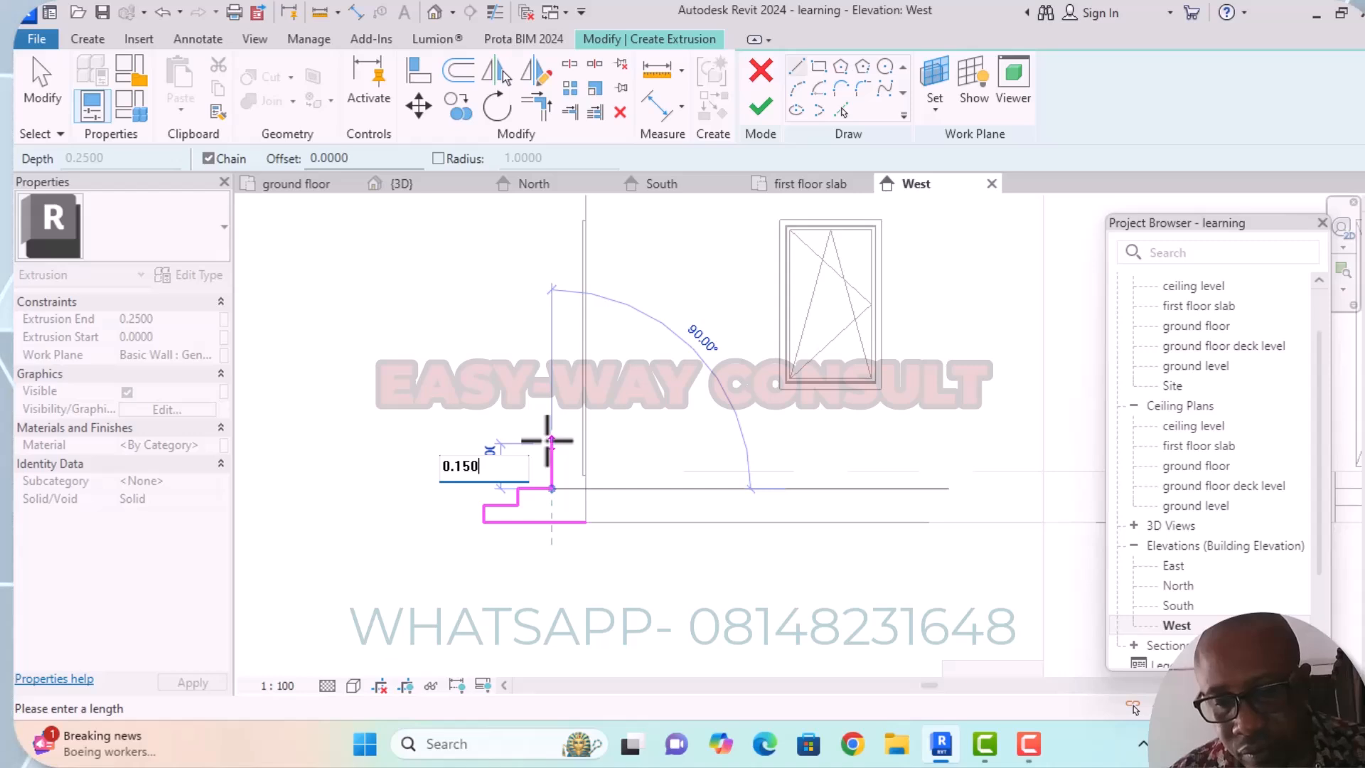
key("Return")
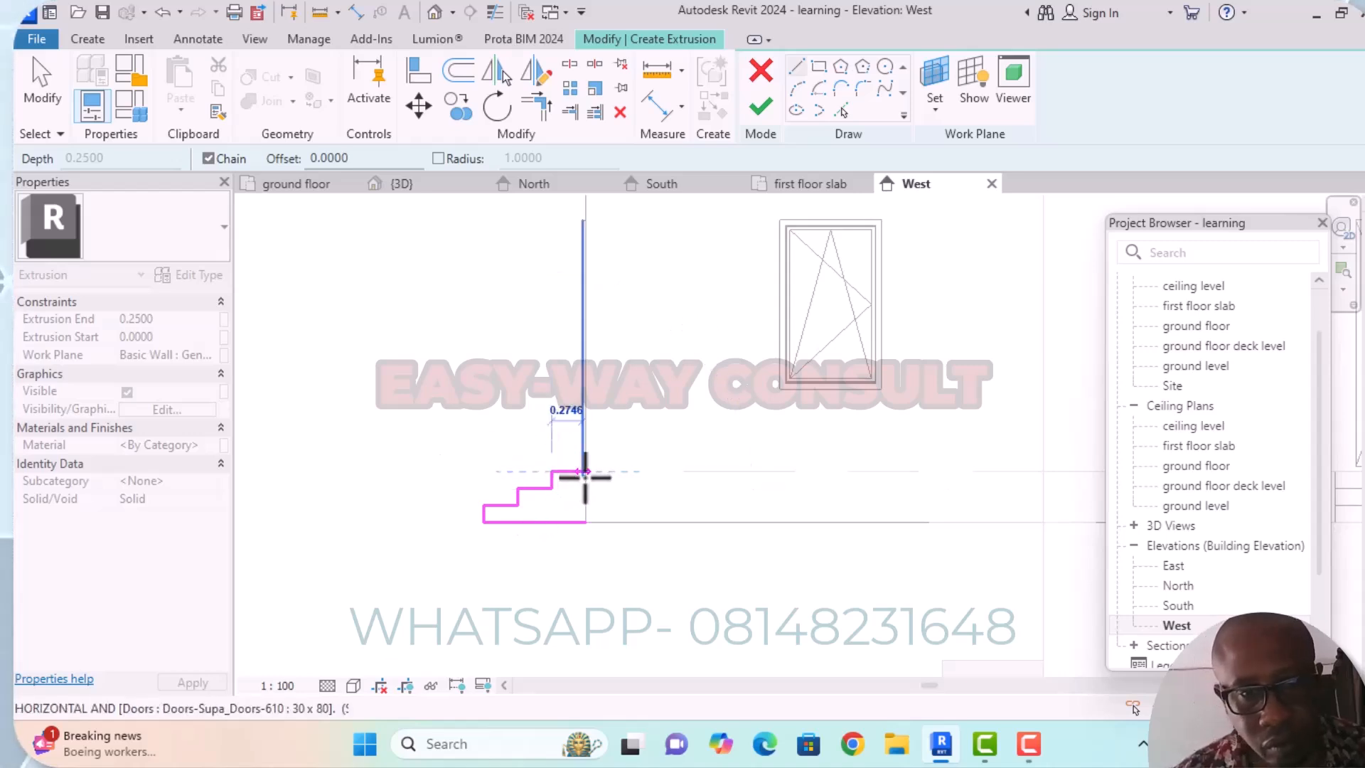
Close the stepped profile down along the wall to the base line and finish both the extrusion and the in-place model.
scroll(584, 474, "up", 3)
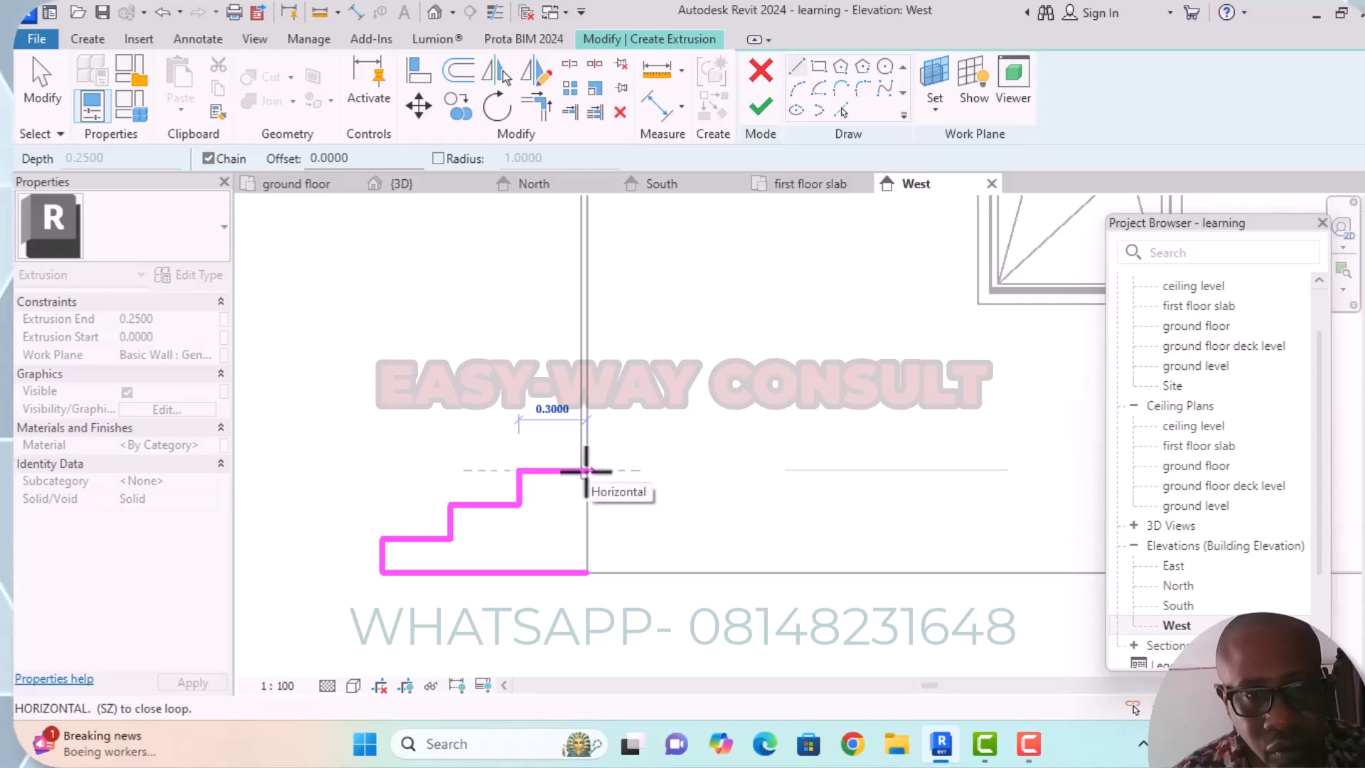
left_click(586, 469)
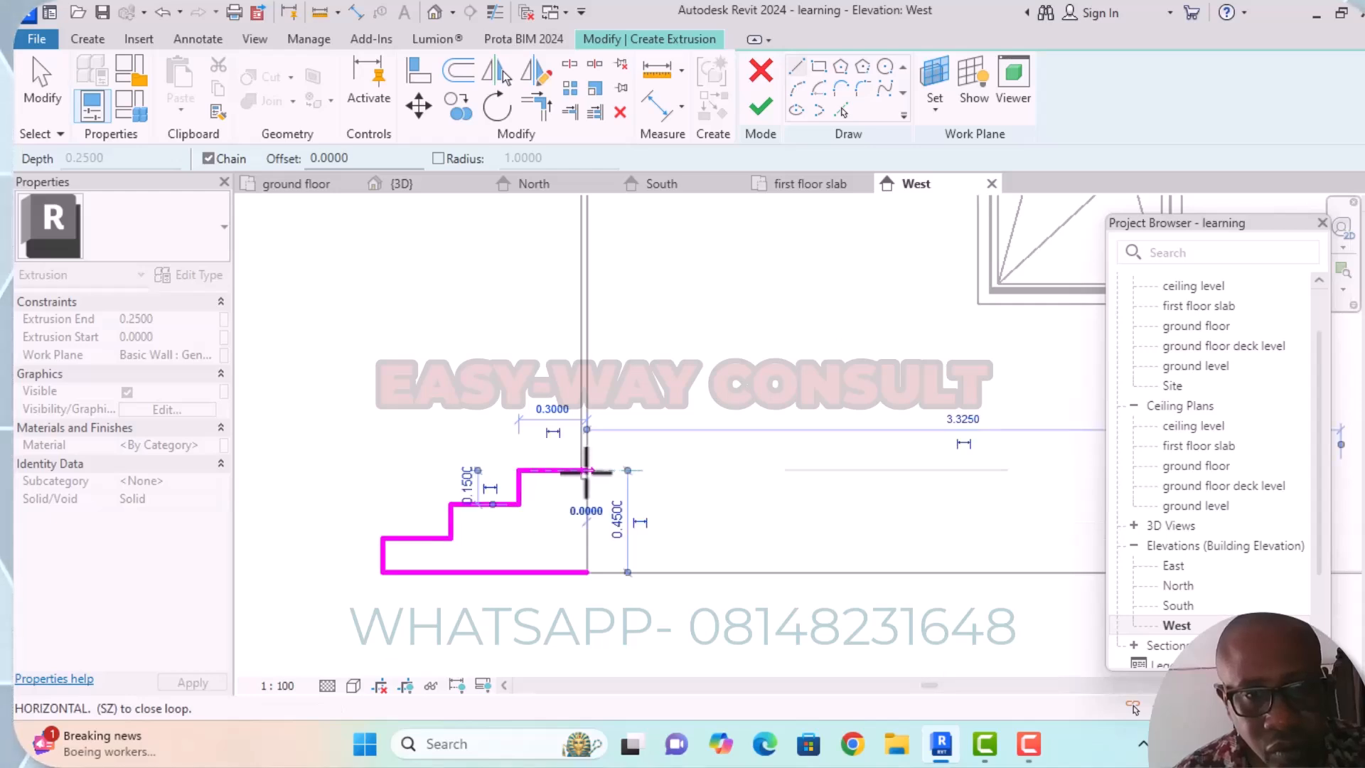
left_click(585, 571)
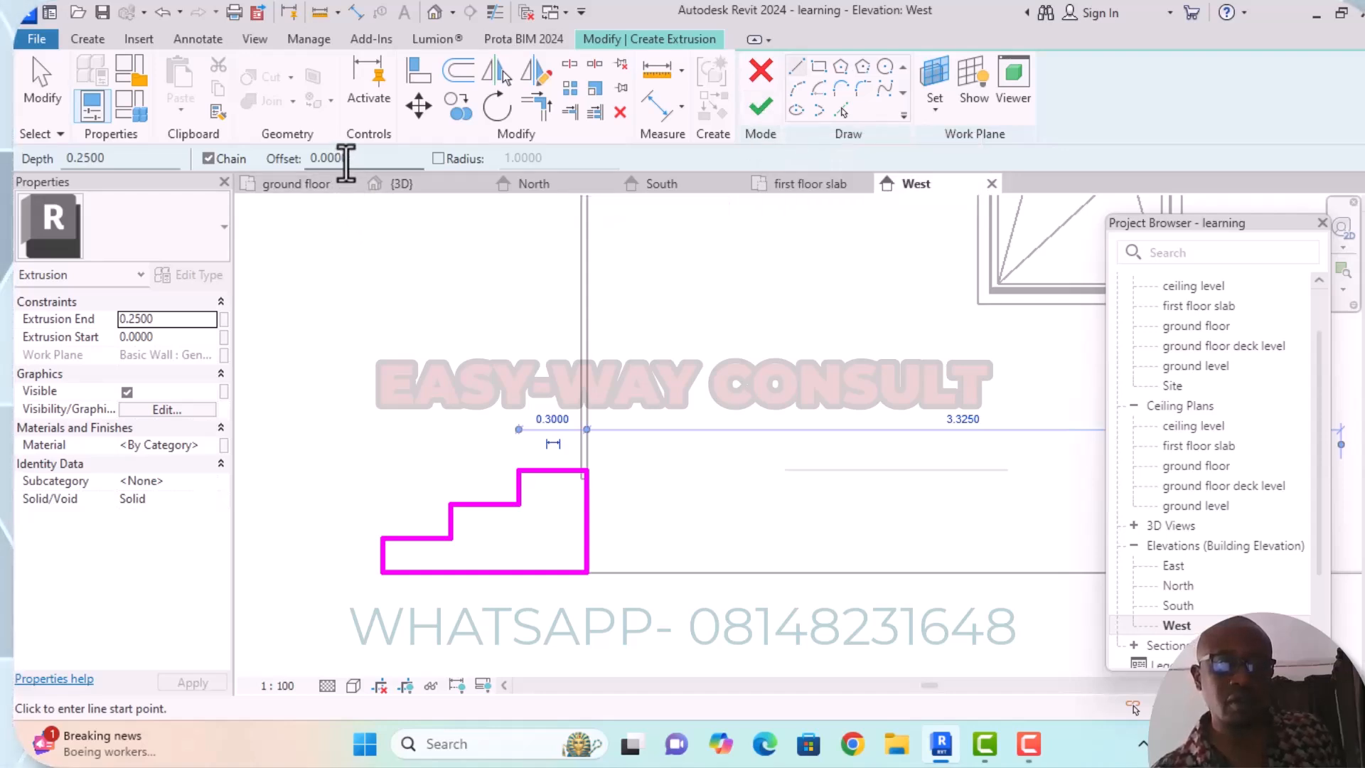
left_click(763, 115)
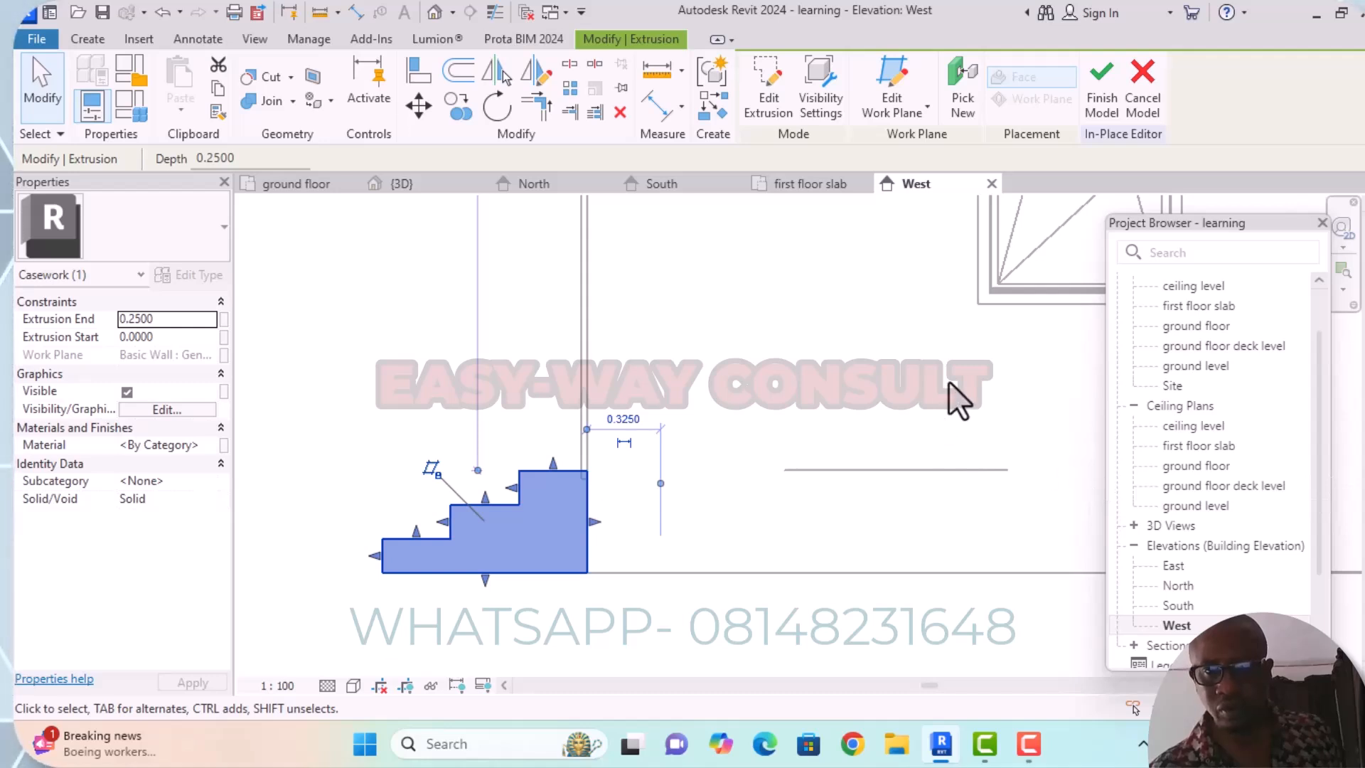
scroll(958, 398, "down", 1)
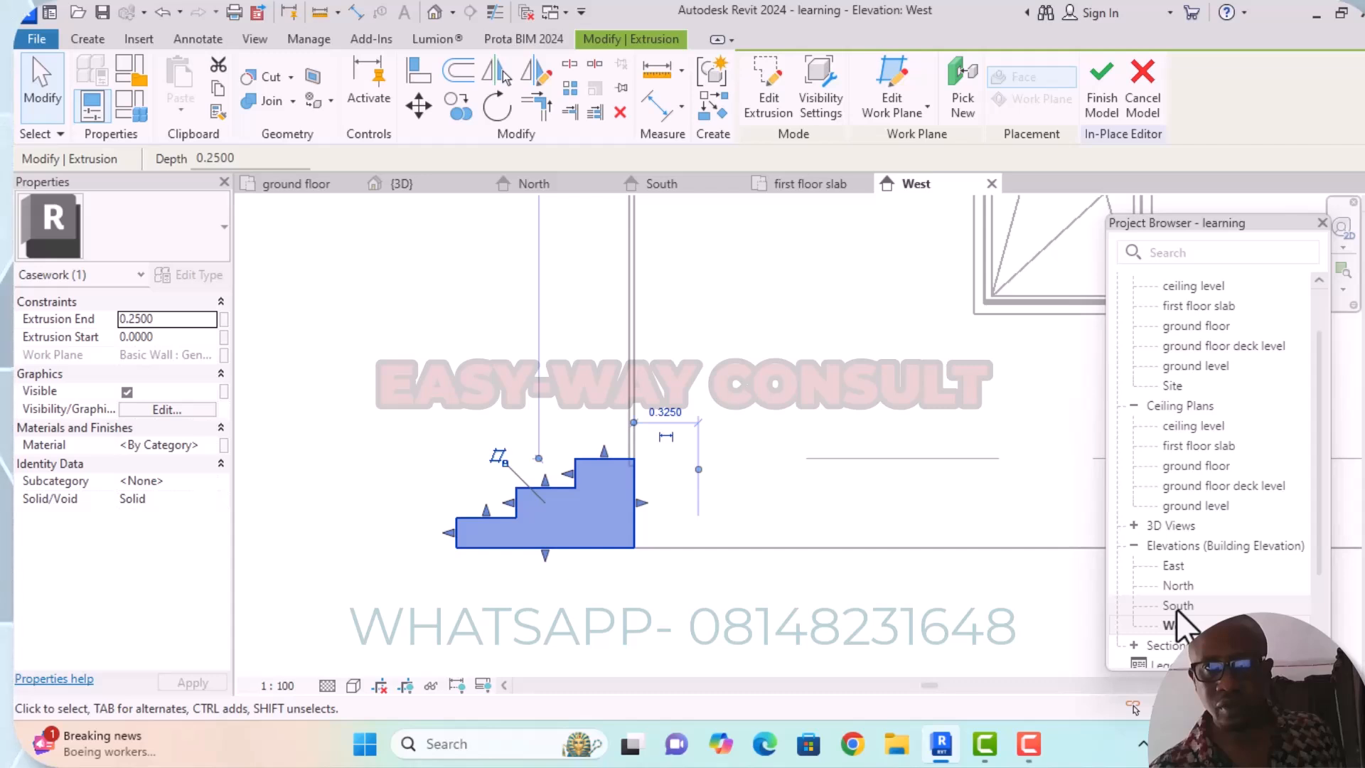
left_click(1100, 105)
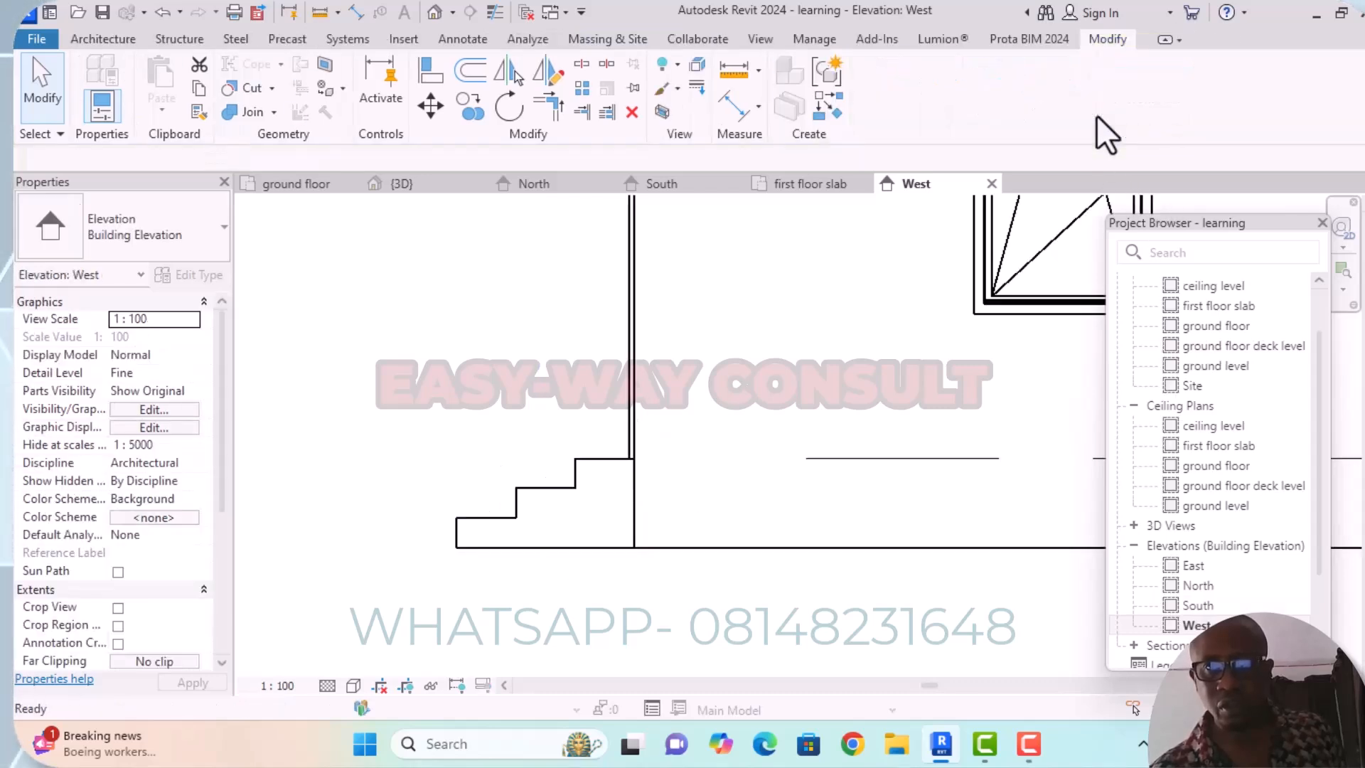
In the North elevation, select the in-place steps and stretch their inner end along the wall to just past the far side of the door.
double_click(1201, 606)
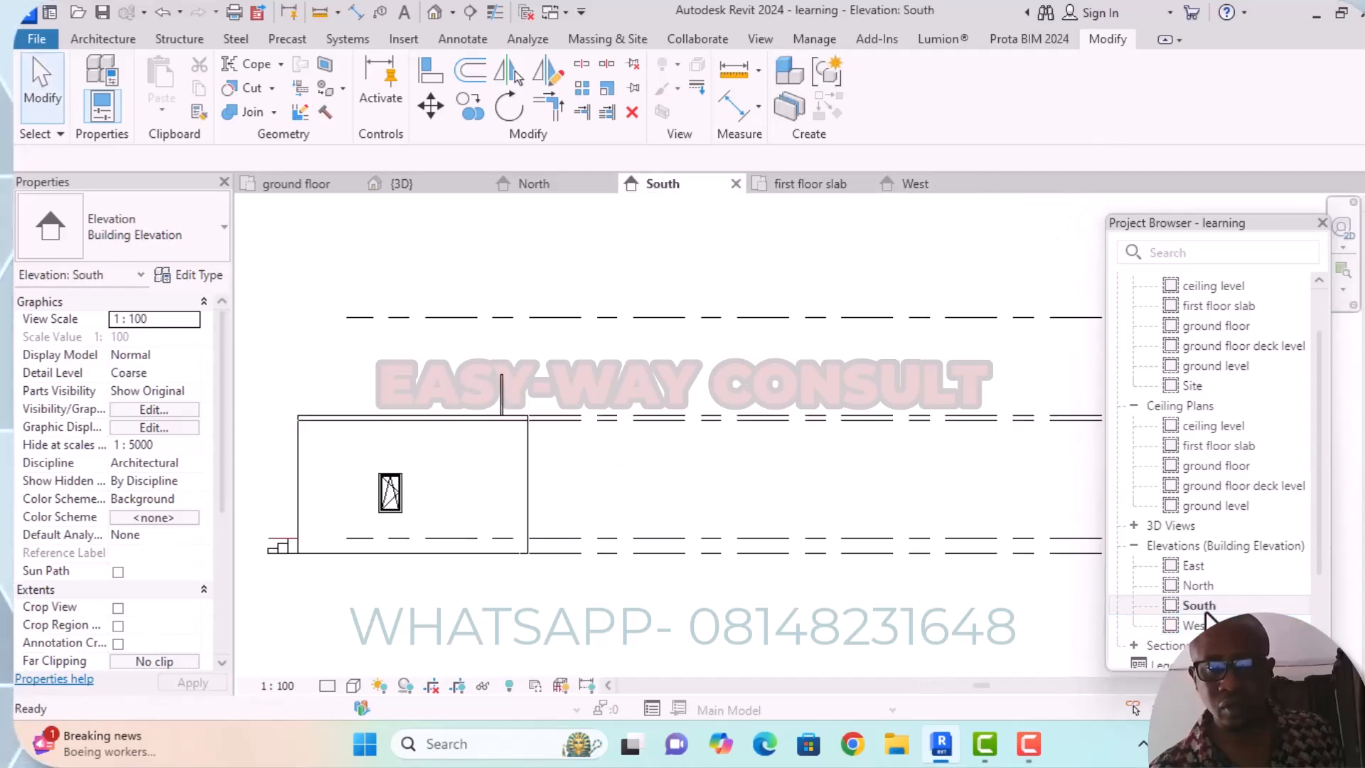
double_click(1202, 585)
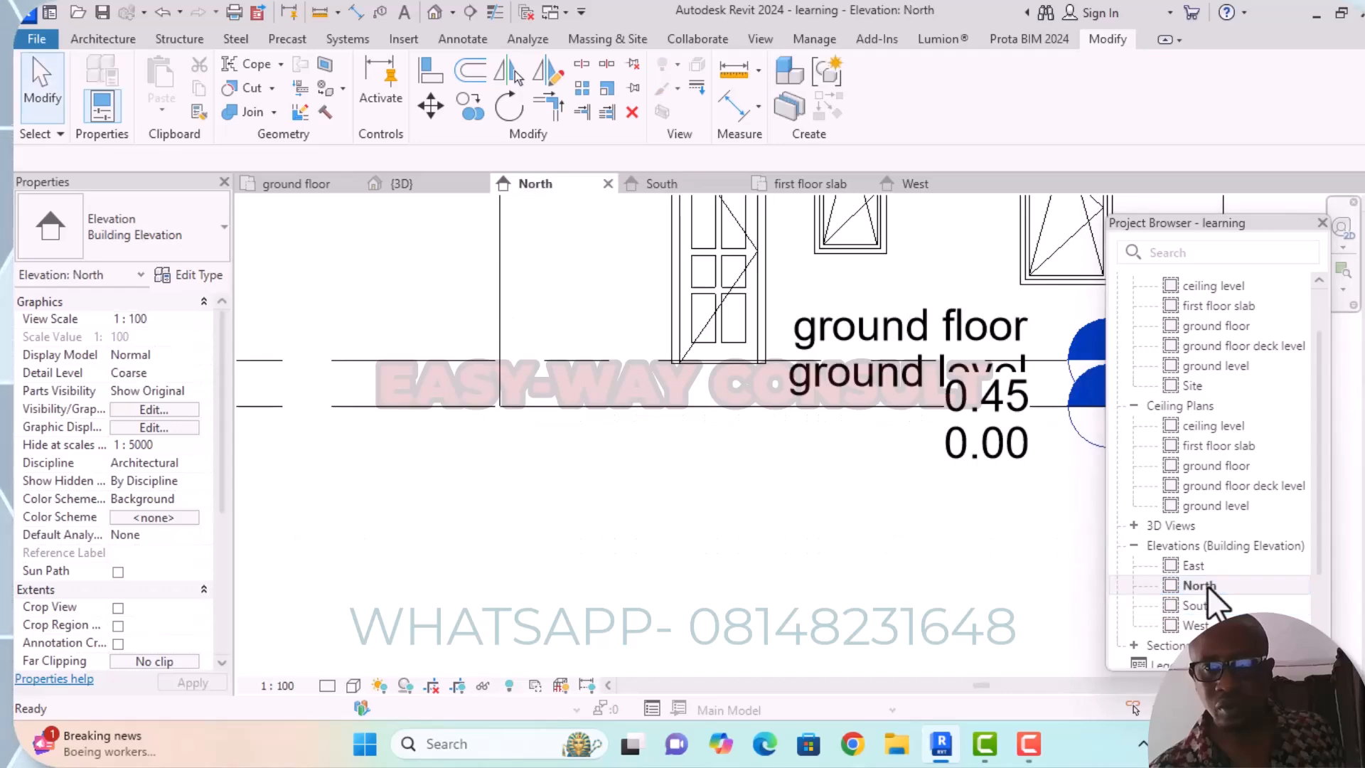
scroll(780, 420, "down", 2)
middle_click_drag(801, 461, 704, 505)
scroll(969, 449, "up", 4)
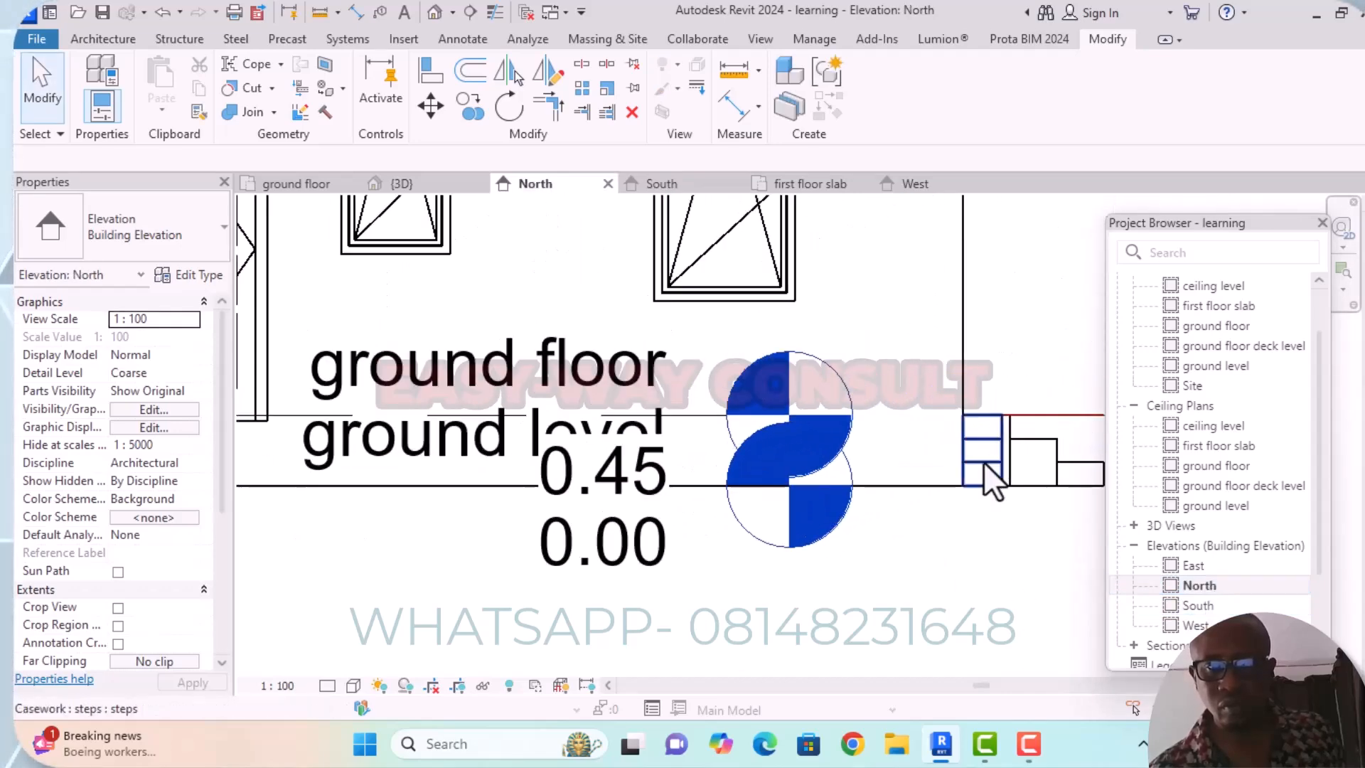
left_click(983, 462)
scroll(995, 469, "down", 2)
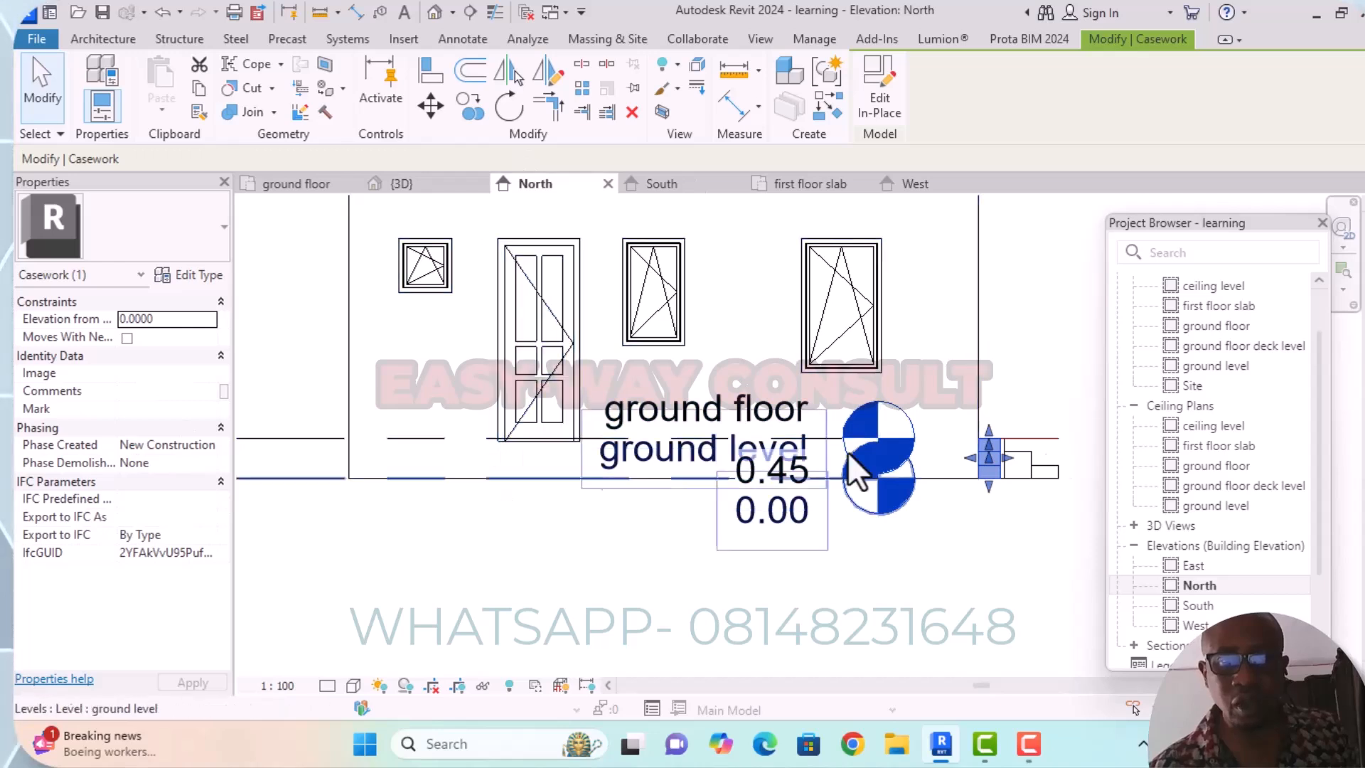
scroll(962, 455, "up", 2)
left_click_drag(981, 458, 245, 450)
scroll(512, 502, "down", 1)
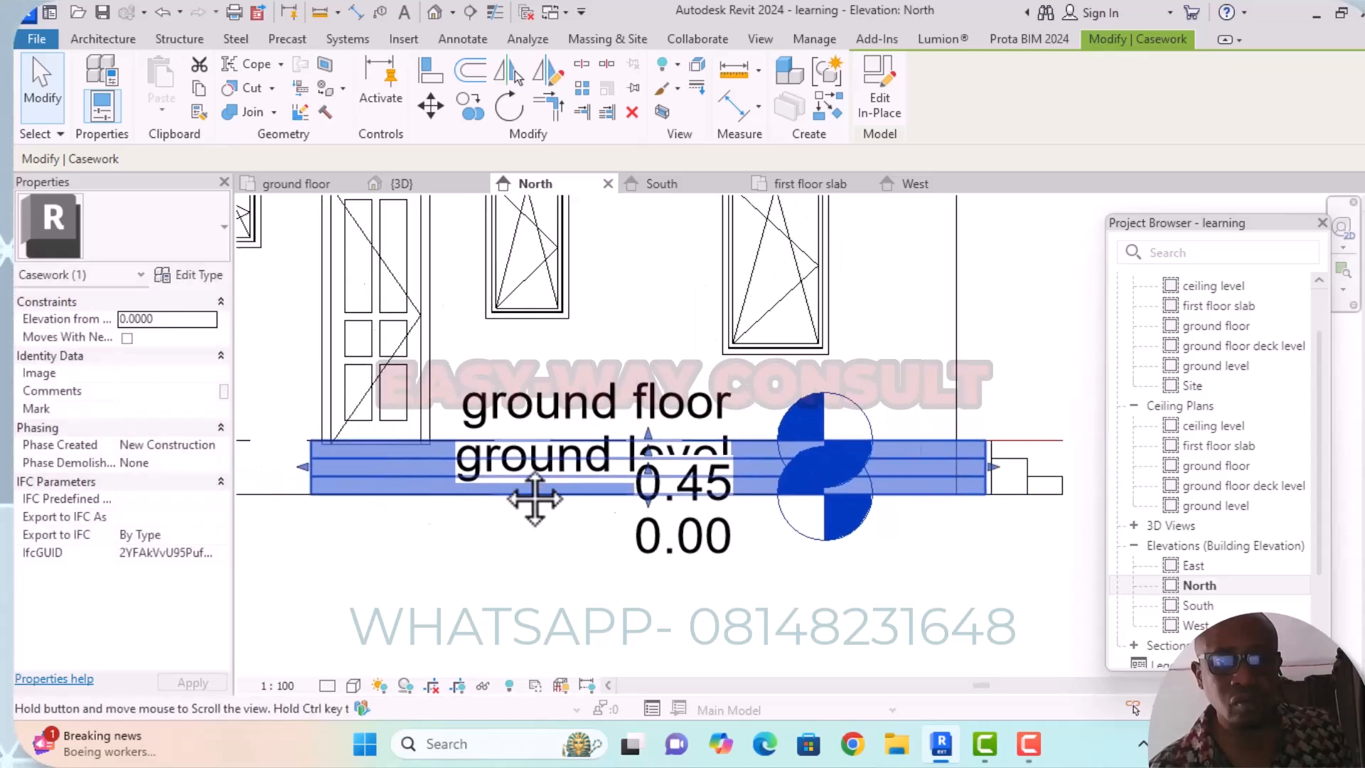
Pull the opposite end of the steps in to just beyond the door's near jamb, leaving them about 1.56 long.
middle_click_drag(512, 503, 713, 408)
left_click_drag(622, 402, 605, 400)
middle_click_drag(619, 478, 481, 498)
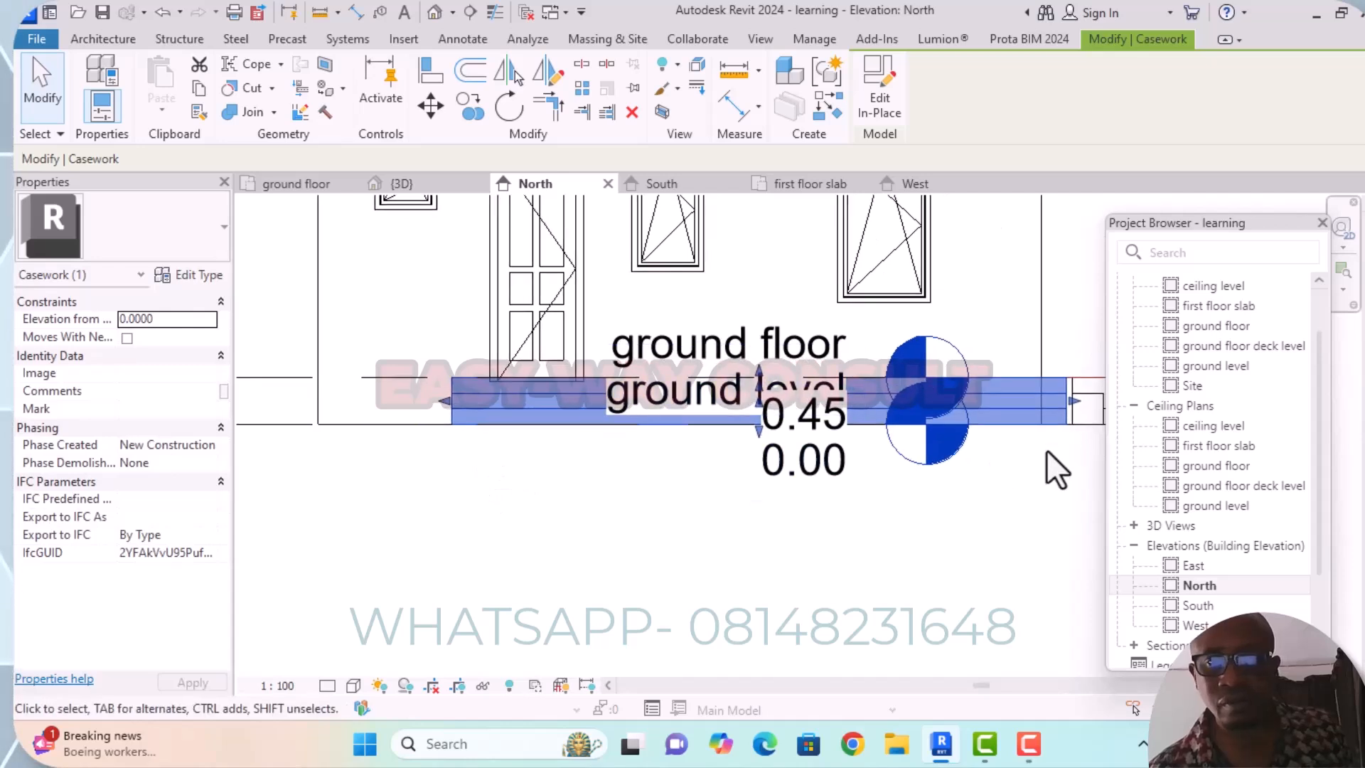
left_click_drag(1075, 398, 612, 399)
scroll(625, 402, "up", 4)
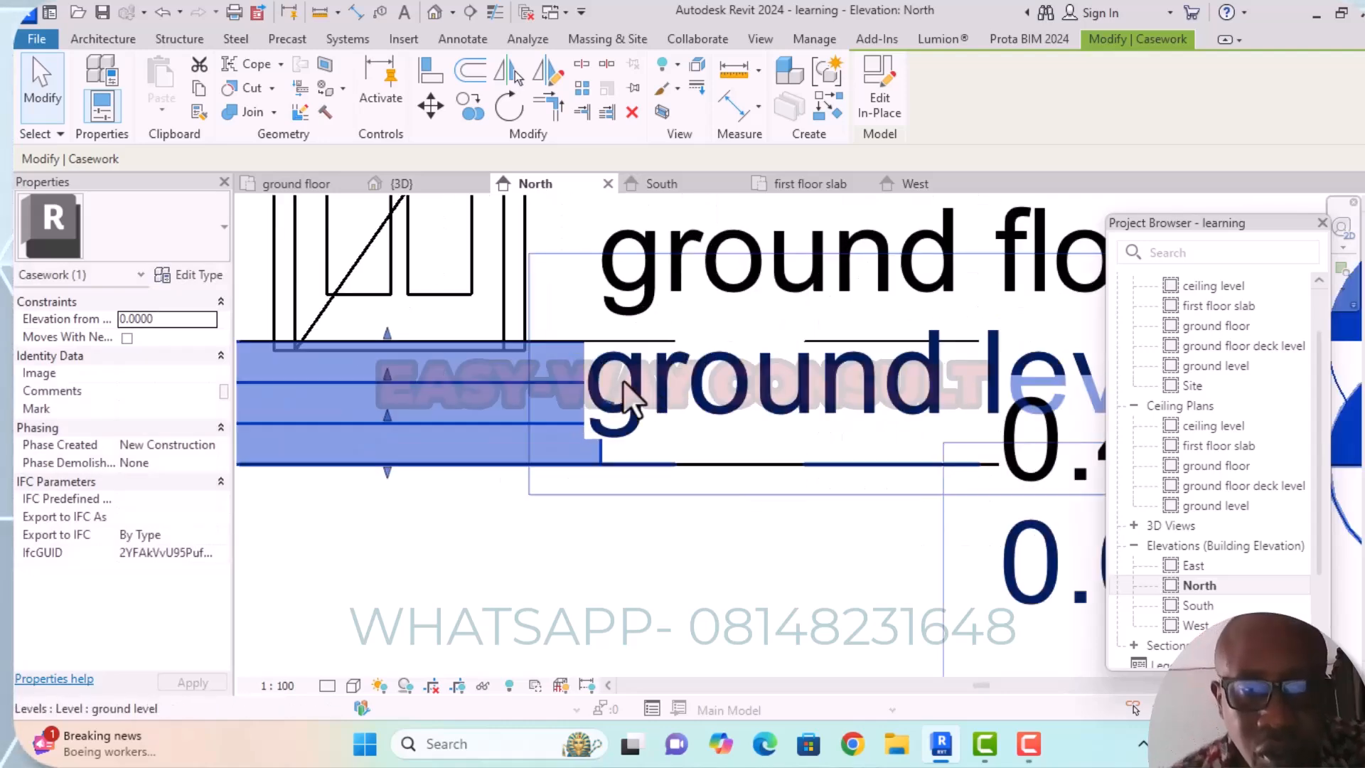
scroll(653, 391, "down", 3)
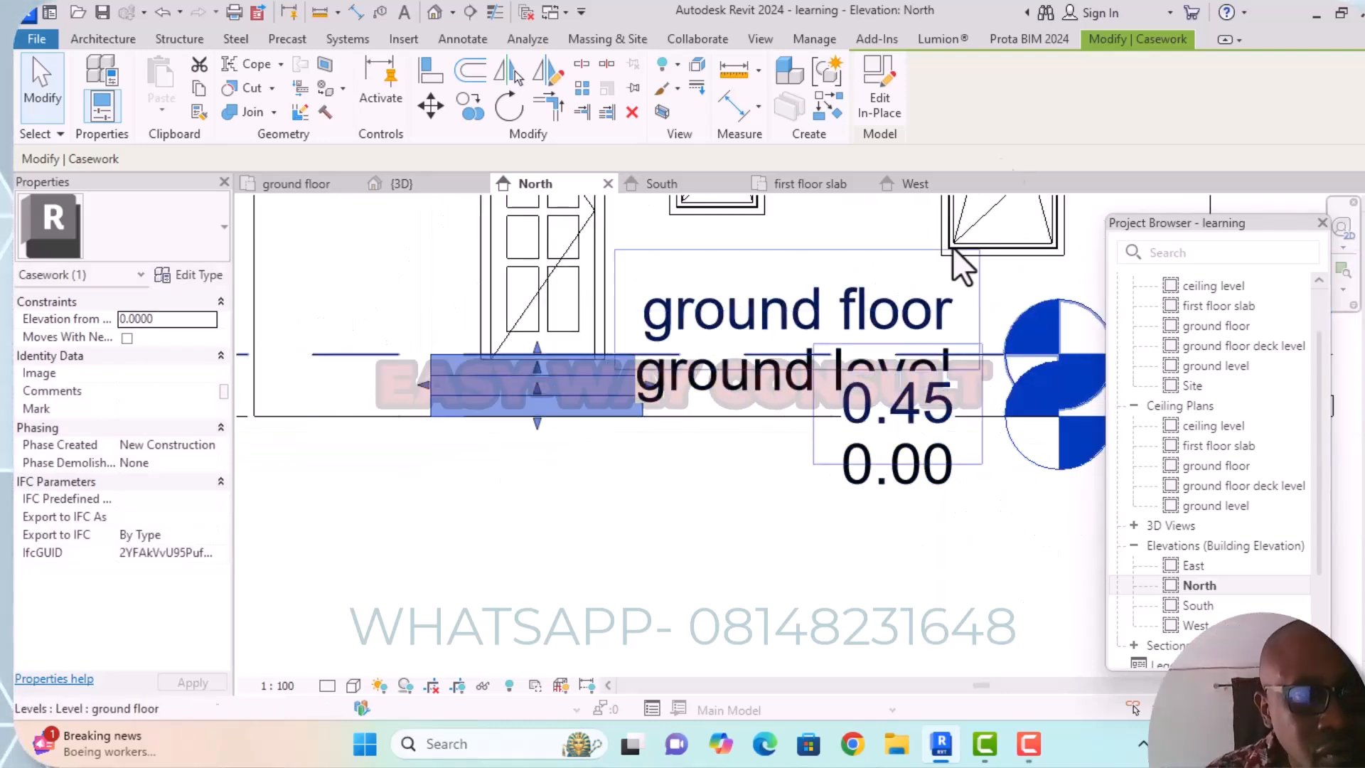
Edit the steps in place, assign the material kitchen floor tile(1) to the extrusion, and finish the model.
left_click(877, 114)
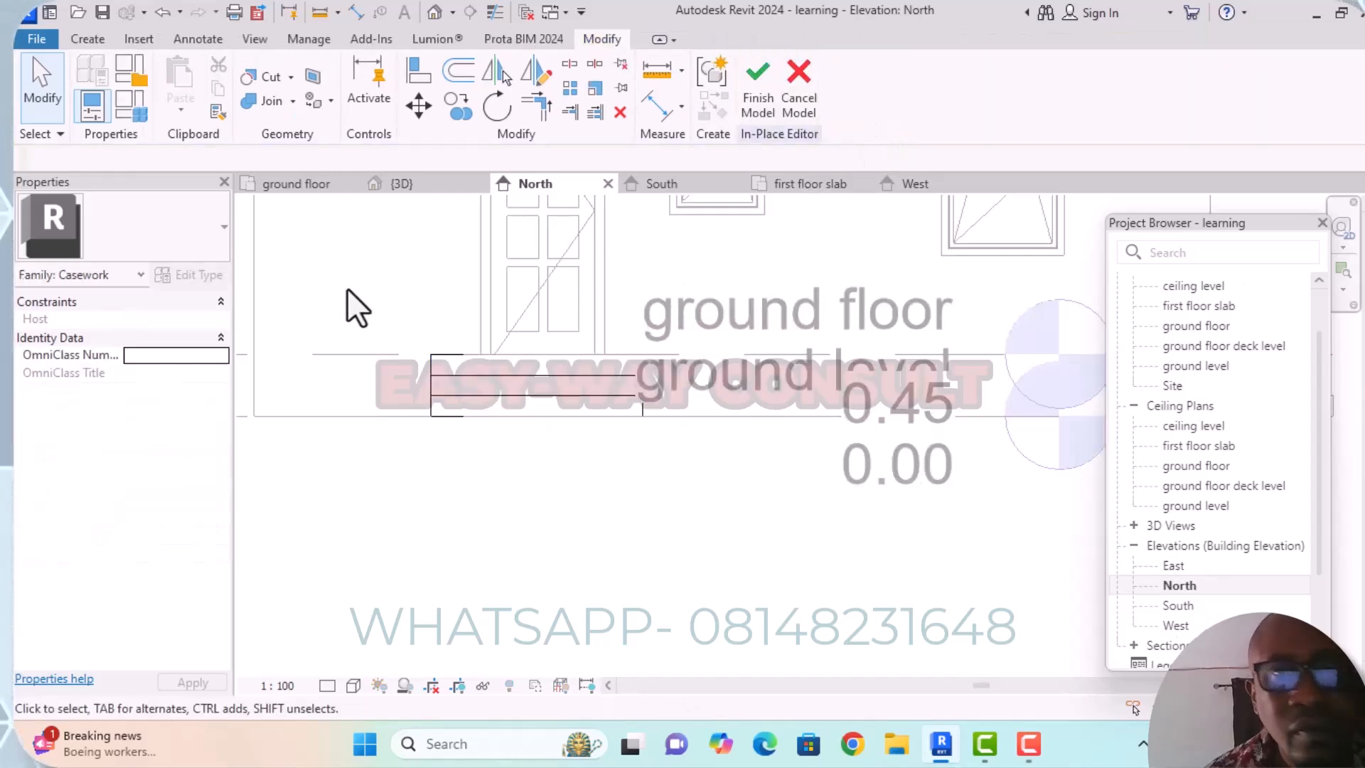
left_click(525, 401)
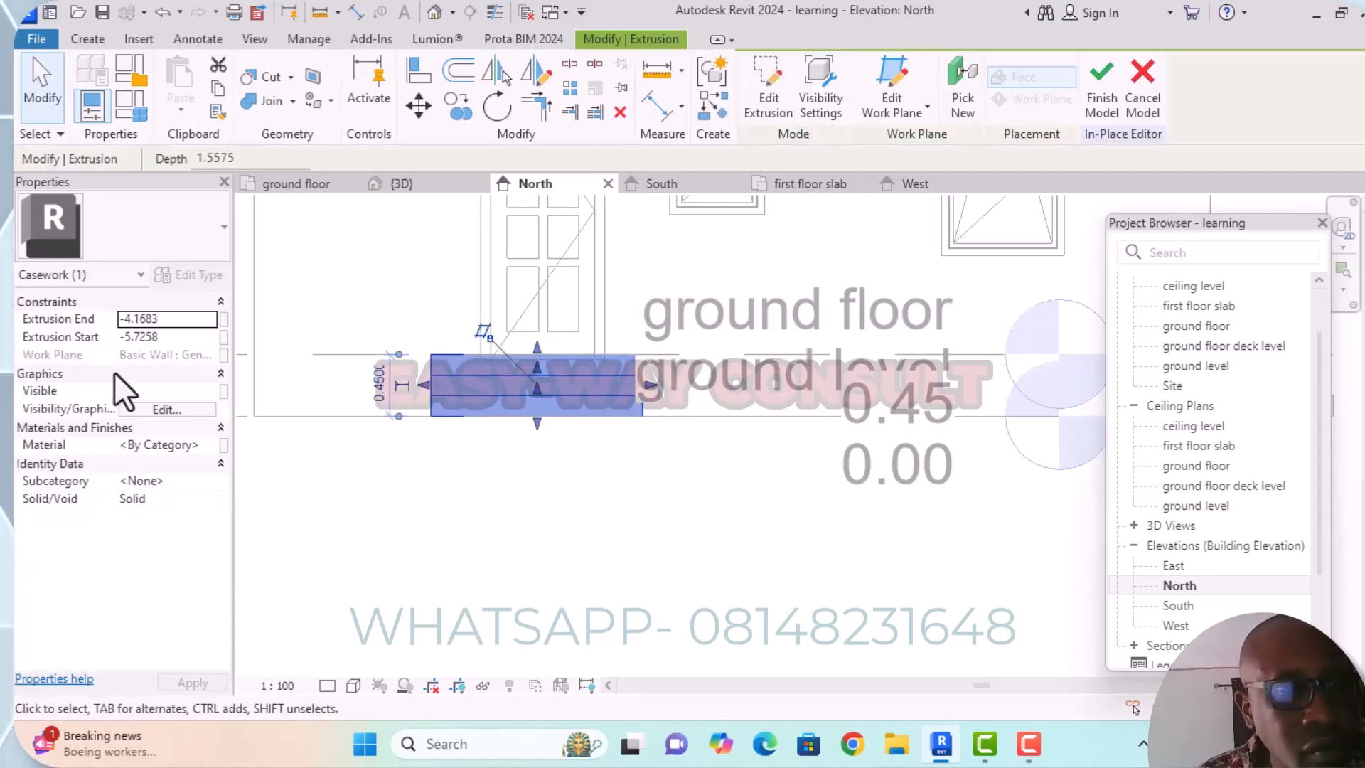
left_click(200, 446)
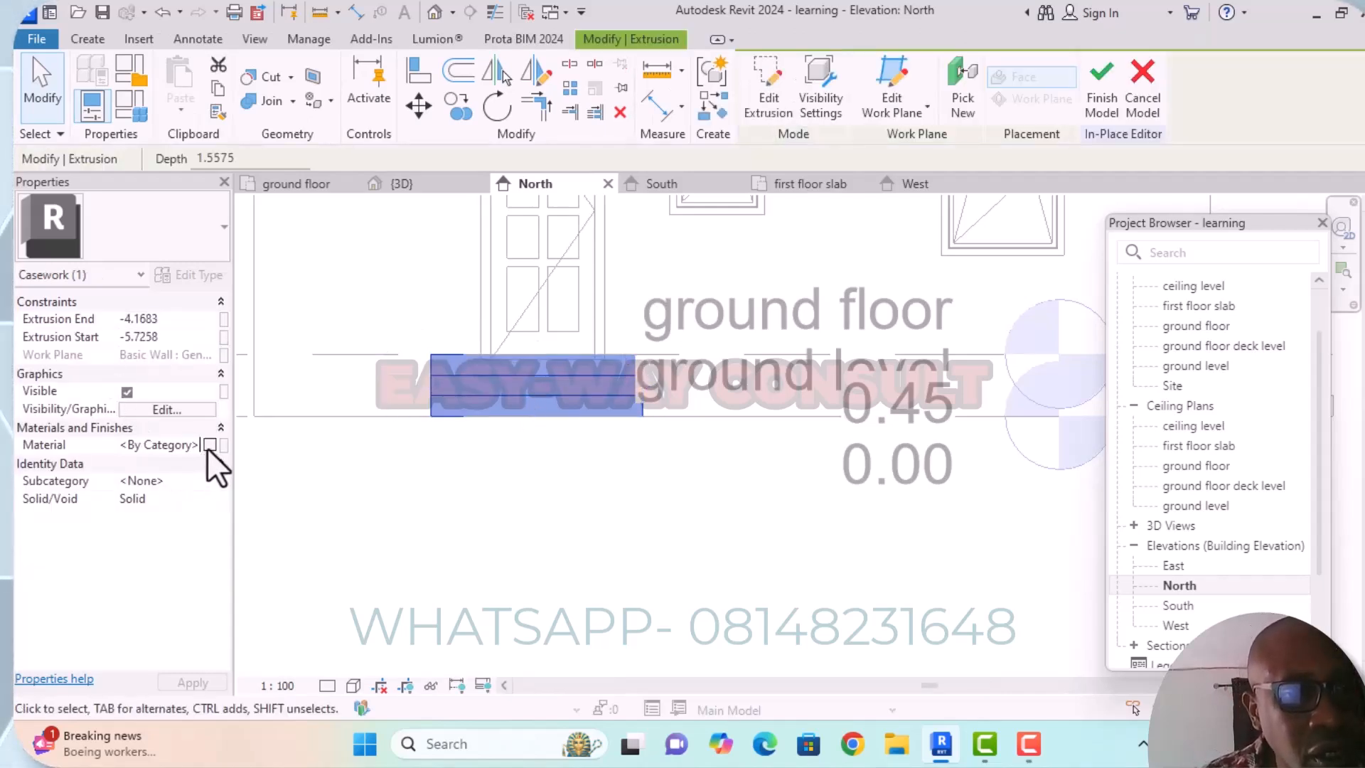
left_click(209, 446)
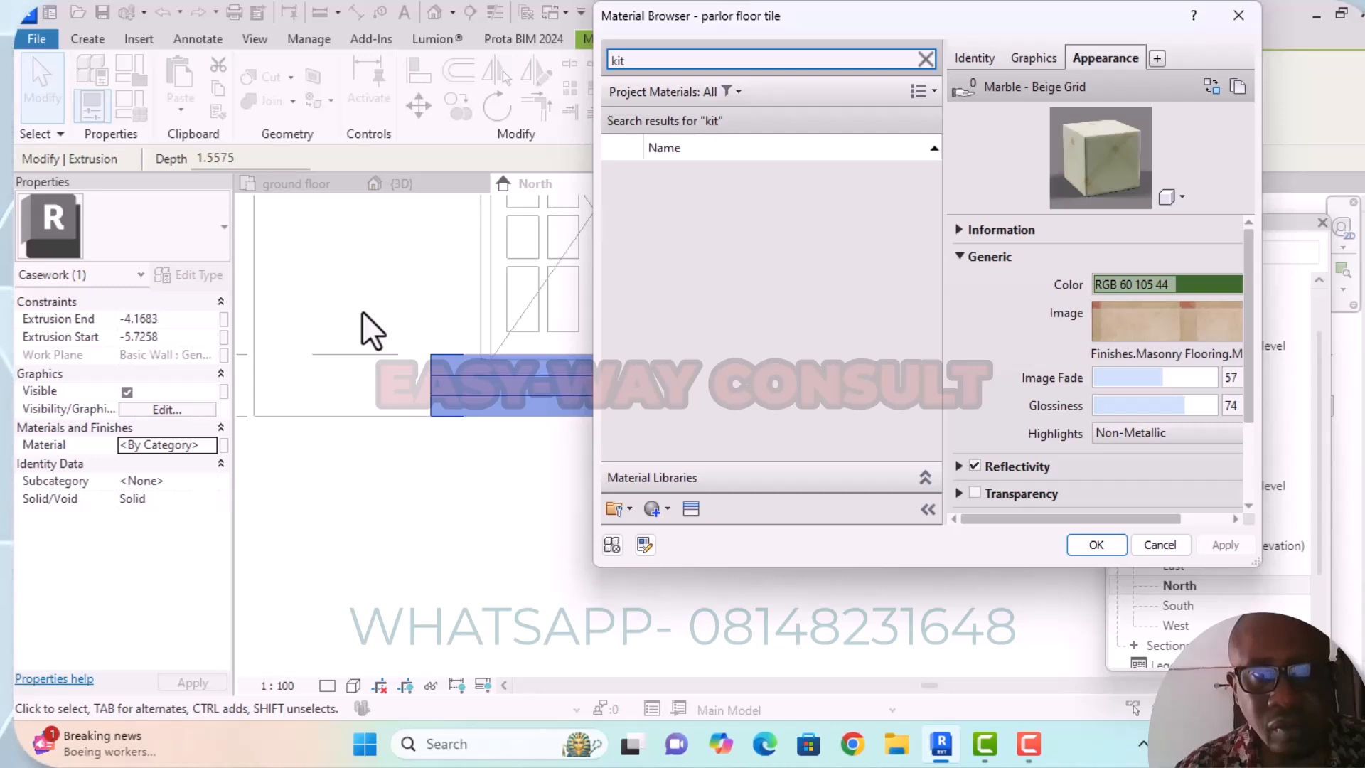
left_click(710, 188)
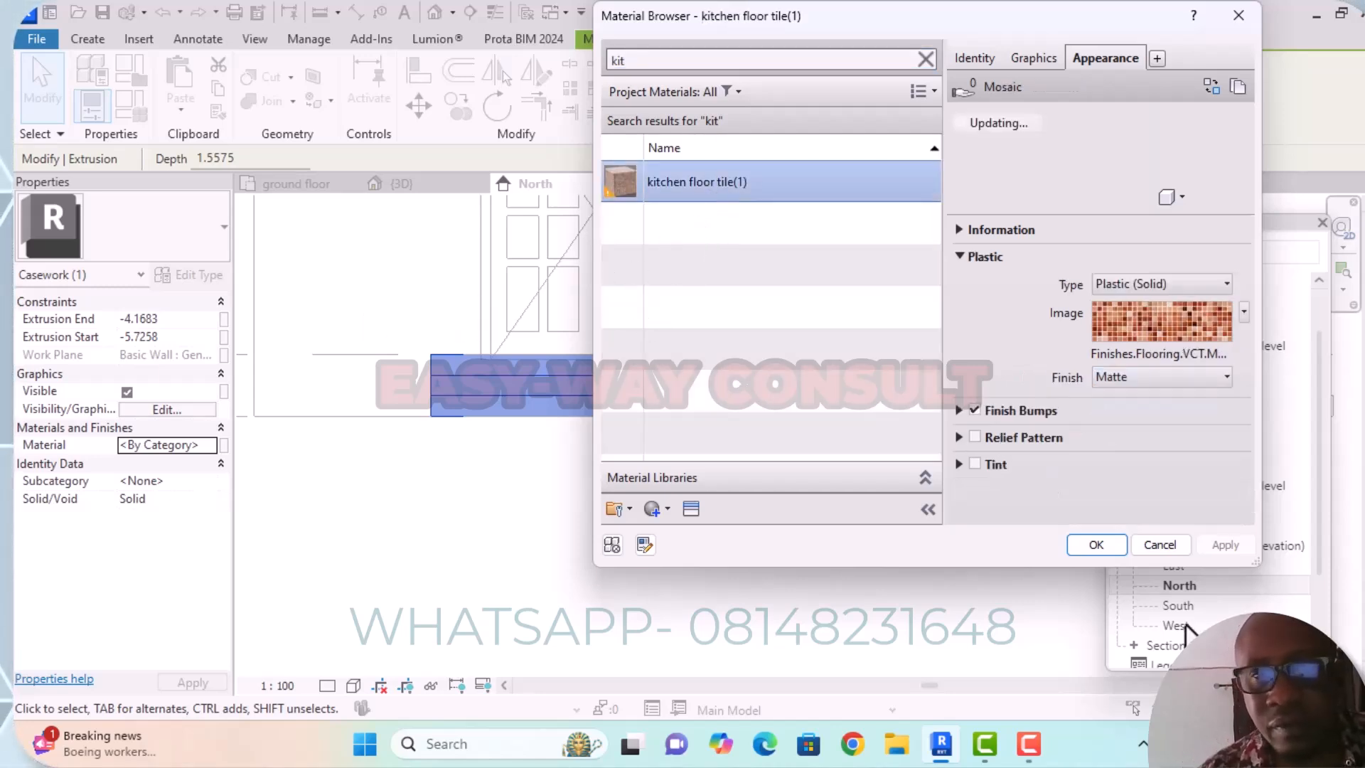
left_click(1113, 544)
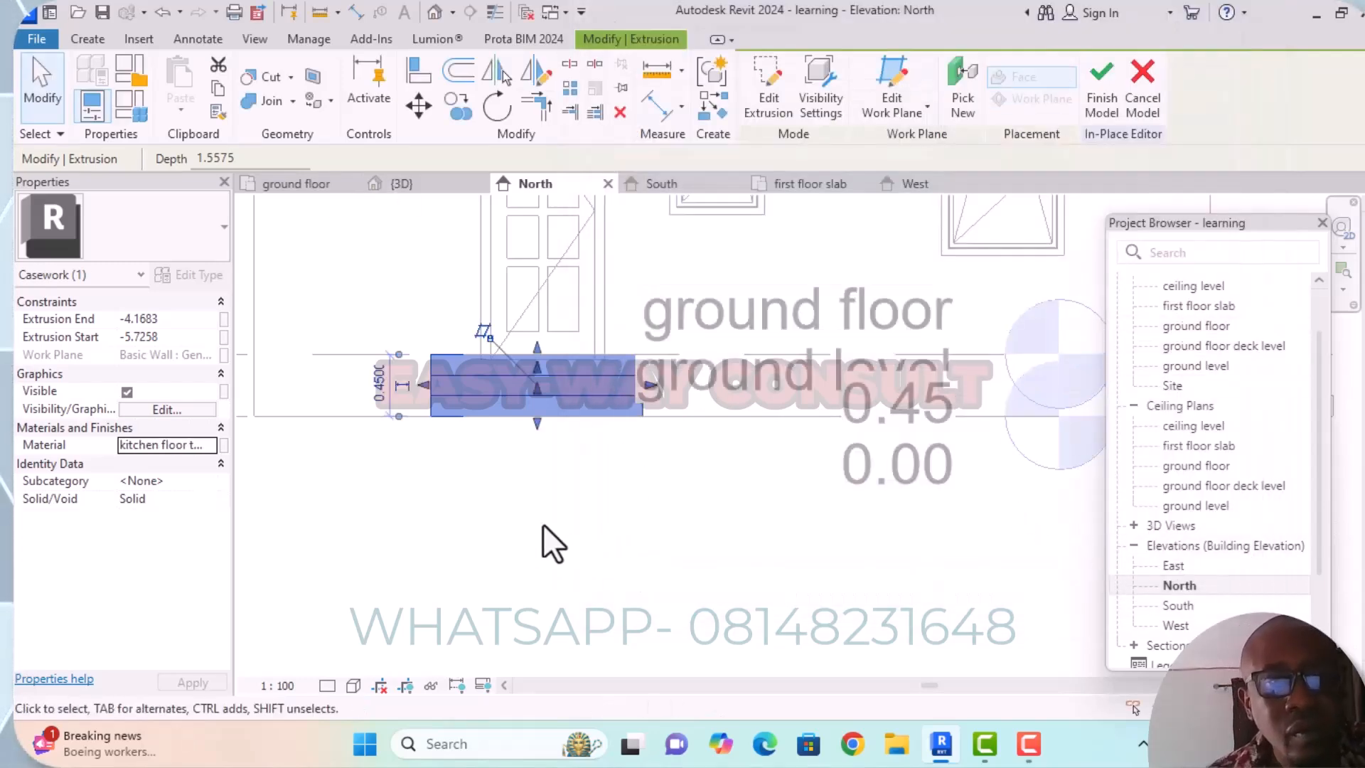
left_click(1099, 103)
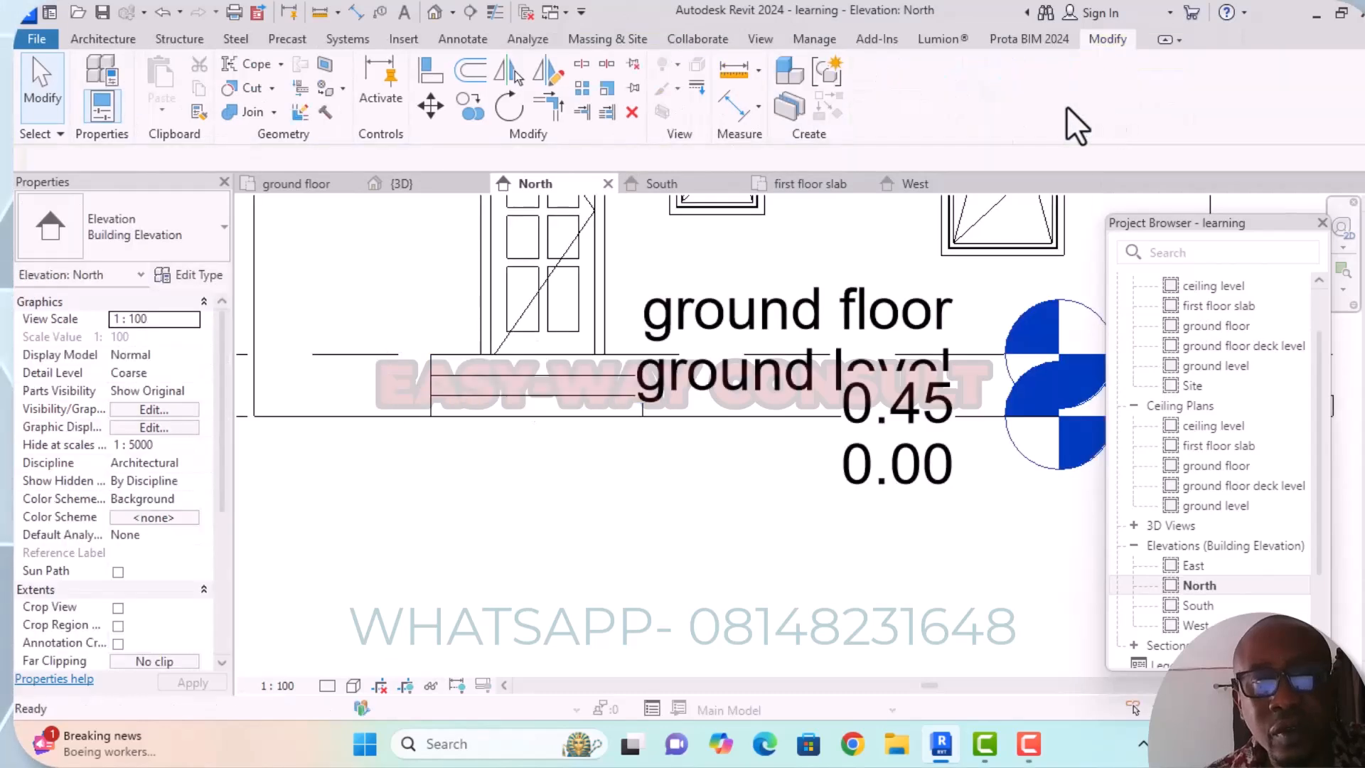
Examine the steps at the double door and the tiled steps below the side door's threshold in the 3D view.
left_click(436, 11)
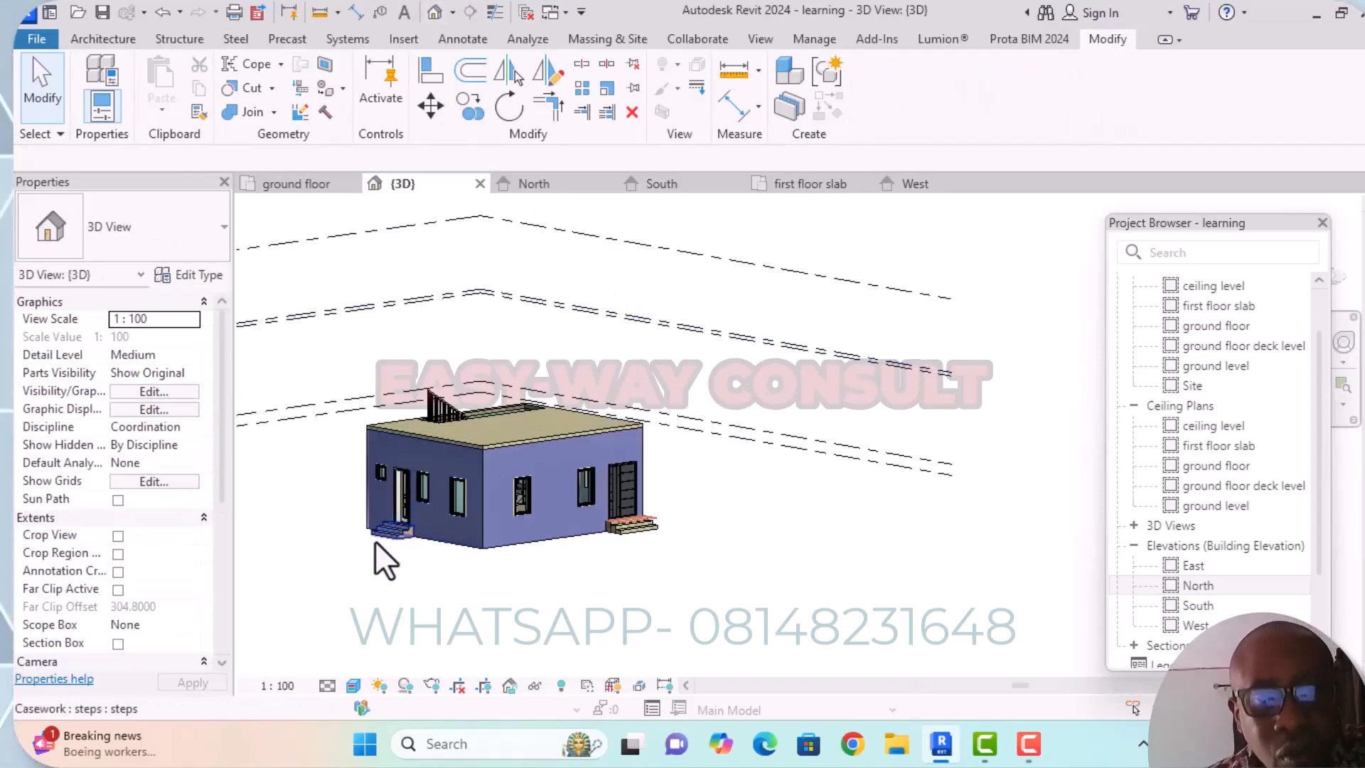
scroll(381, 543, "up", 2)
middle_click_drag(428, 552, 456, 502)
scroll(801, 482, "up", 3)
scroll(658, 472, "up", 3)
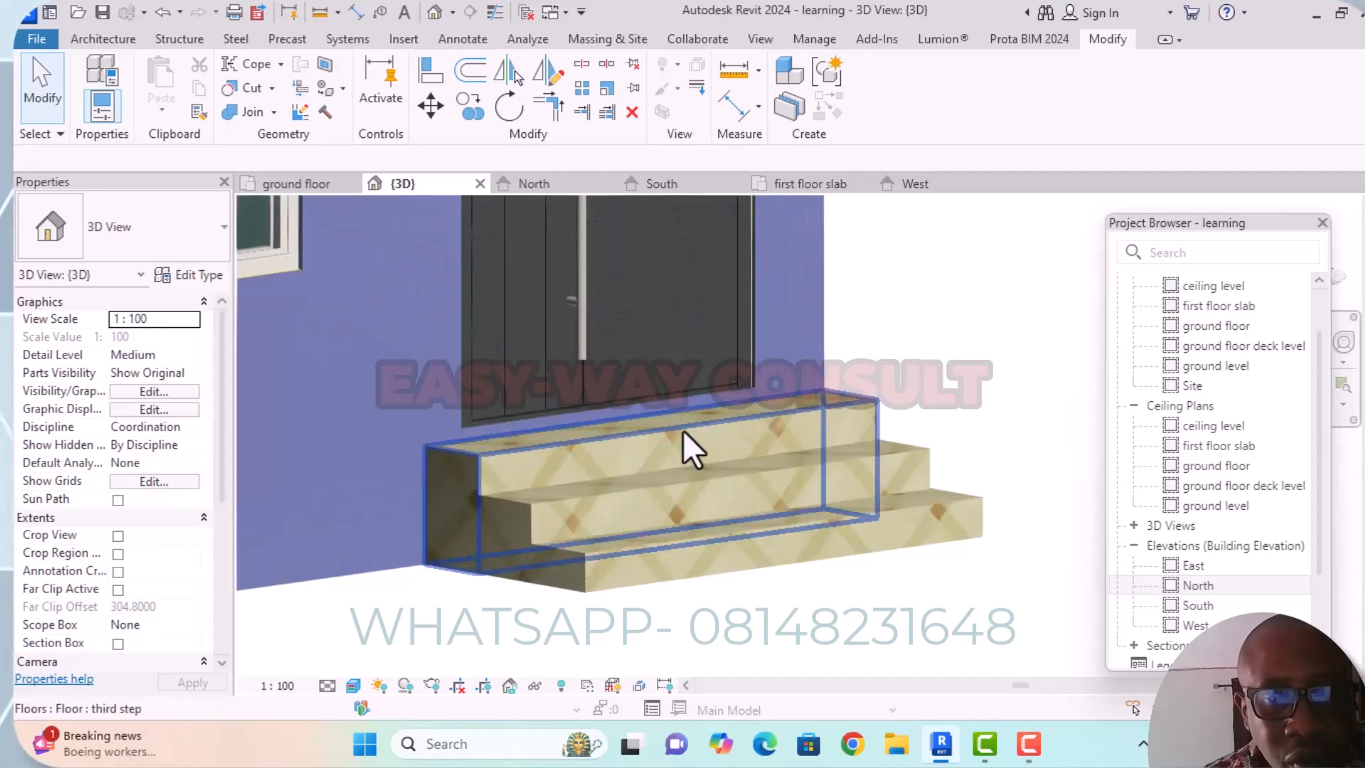
scroll(688, 430, "down", 6)
middle_click_drag(517, 451, 592, 449)
scroll(569, 396, "up", 8)
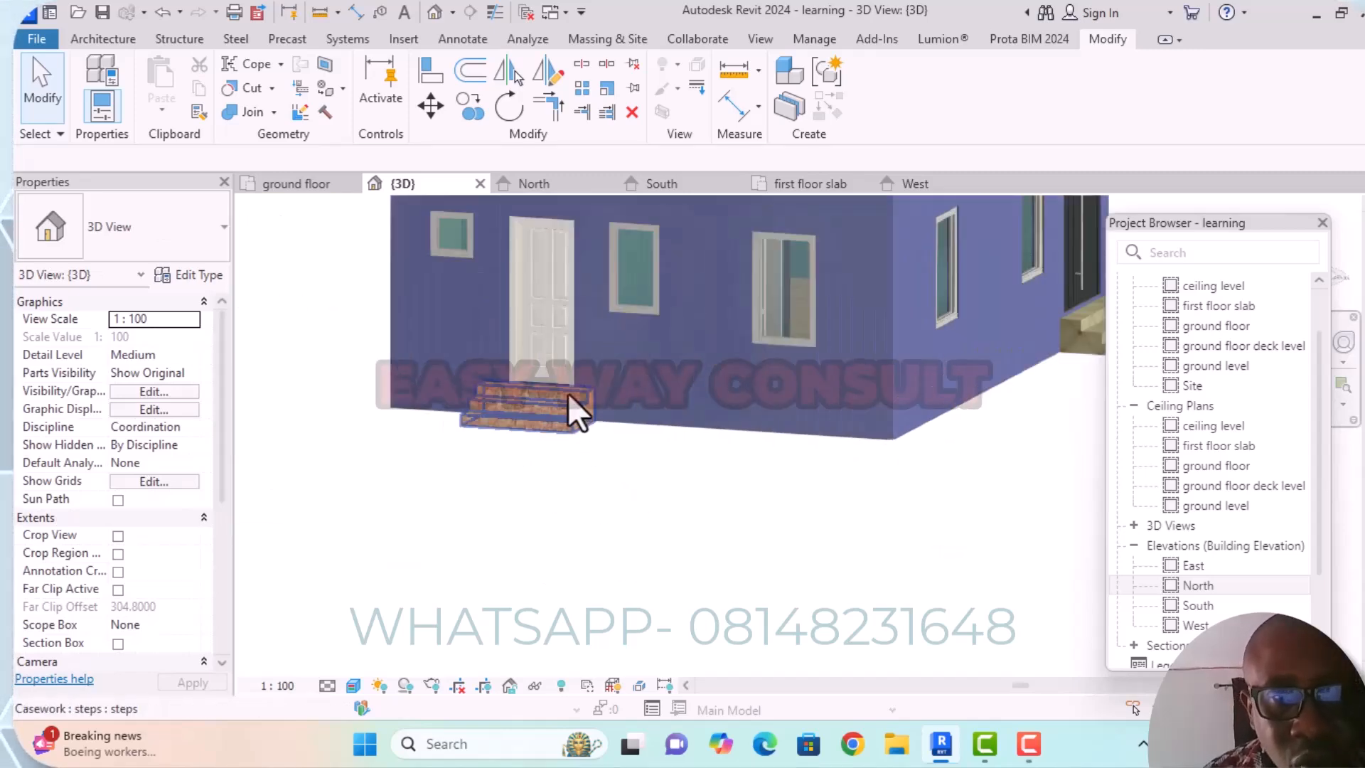
scroll(596, 374, "down", 2)
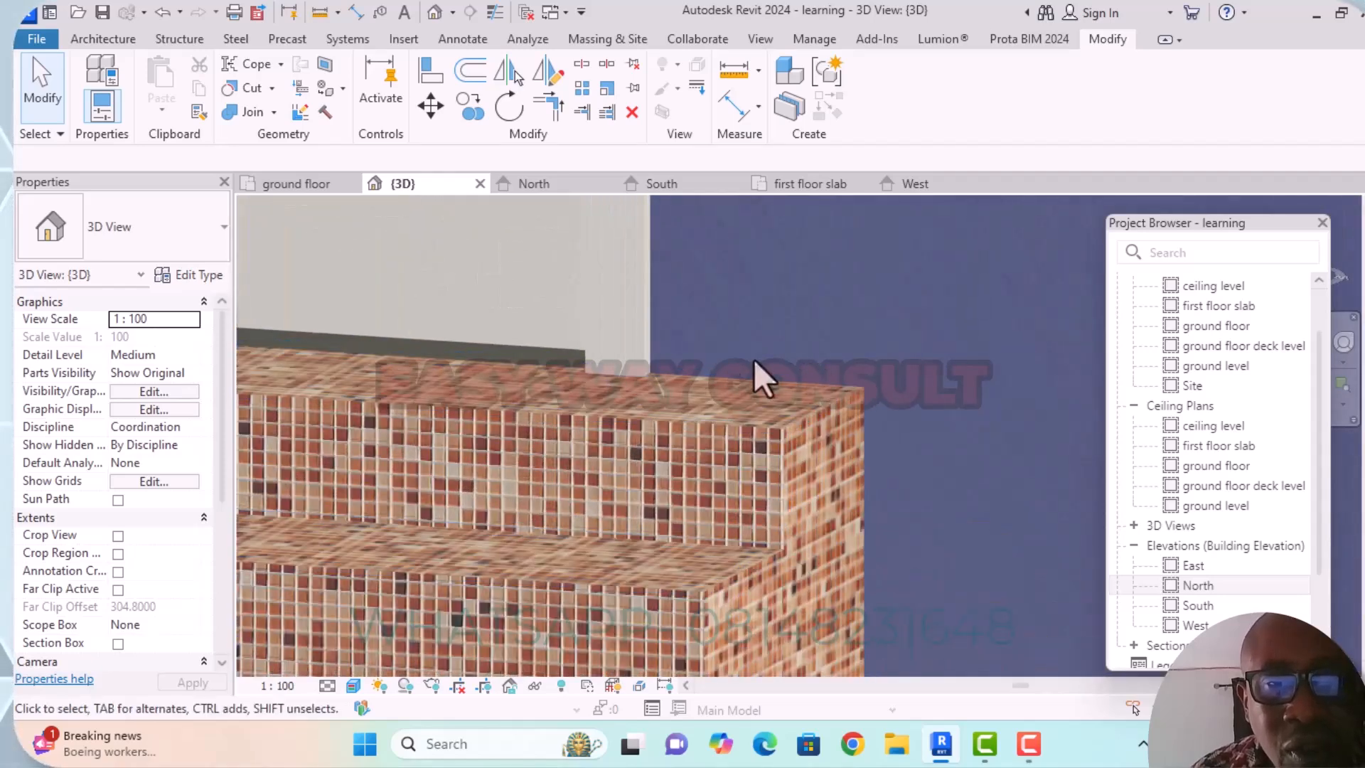
scroll(753, 358, "down", 5)
middle_click_drag(746, 380, 664, 448)
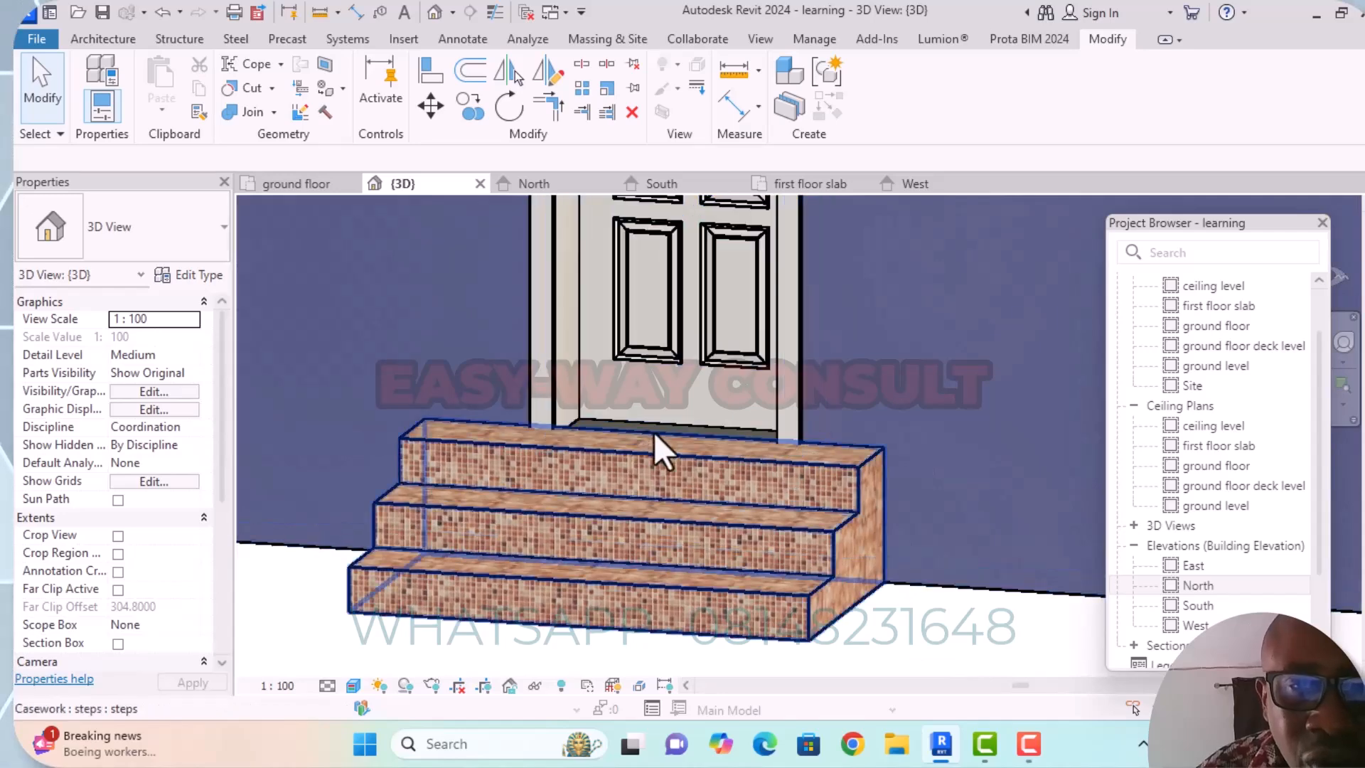
scroll(648, 448, "up", 3)
scroll(466, 433, "up", 3)
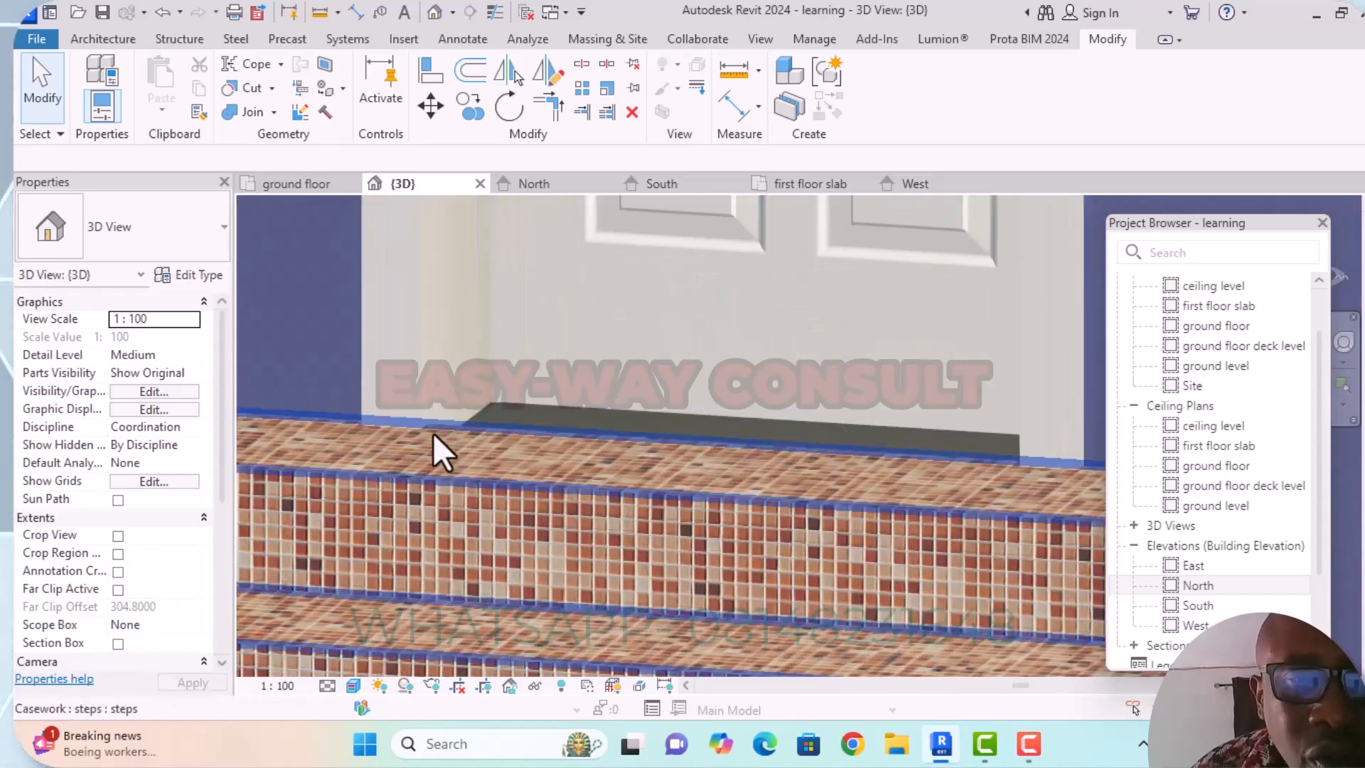
scroll(433, 432, "down", 5)
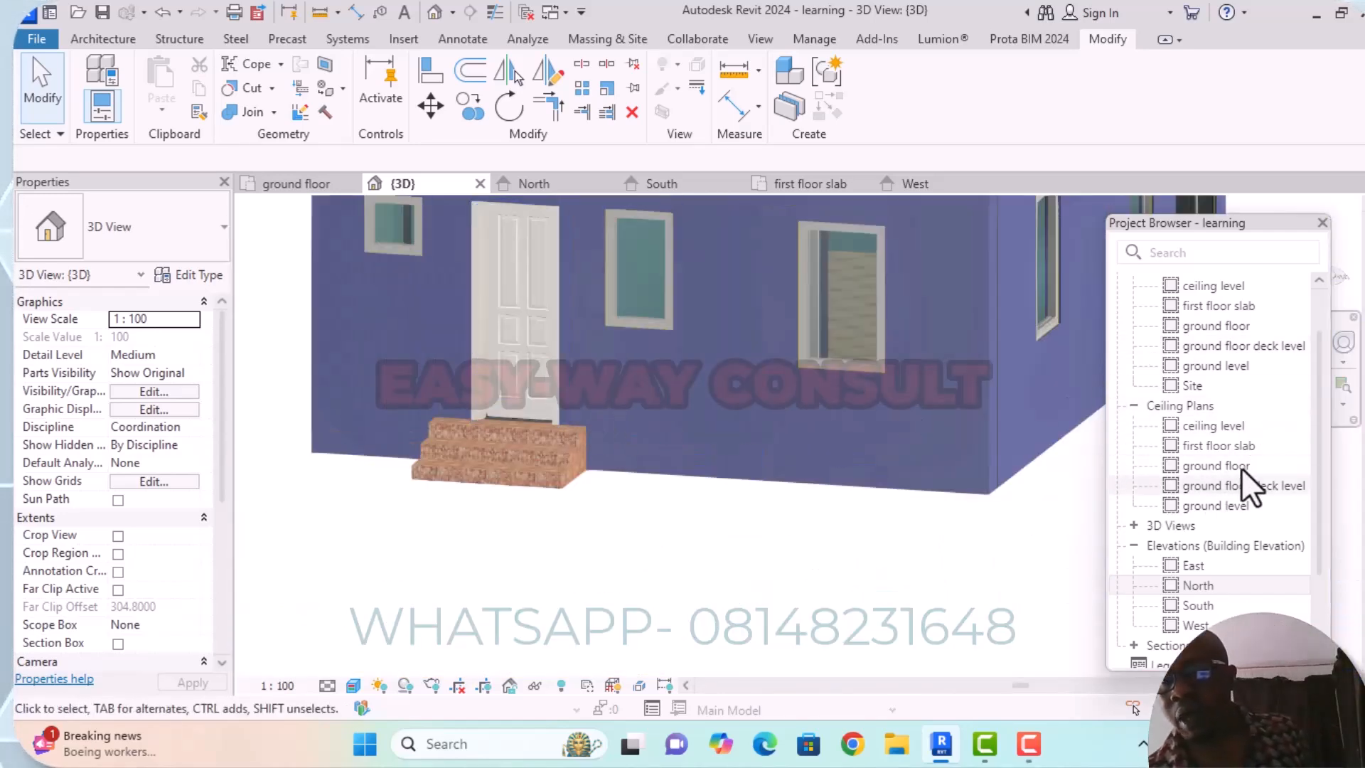
In the West elevation, select the side door's stepped casework and open it for in-place editing.
double_click(1197, 605)
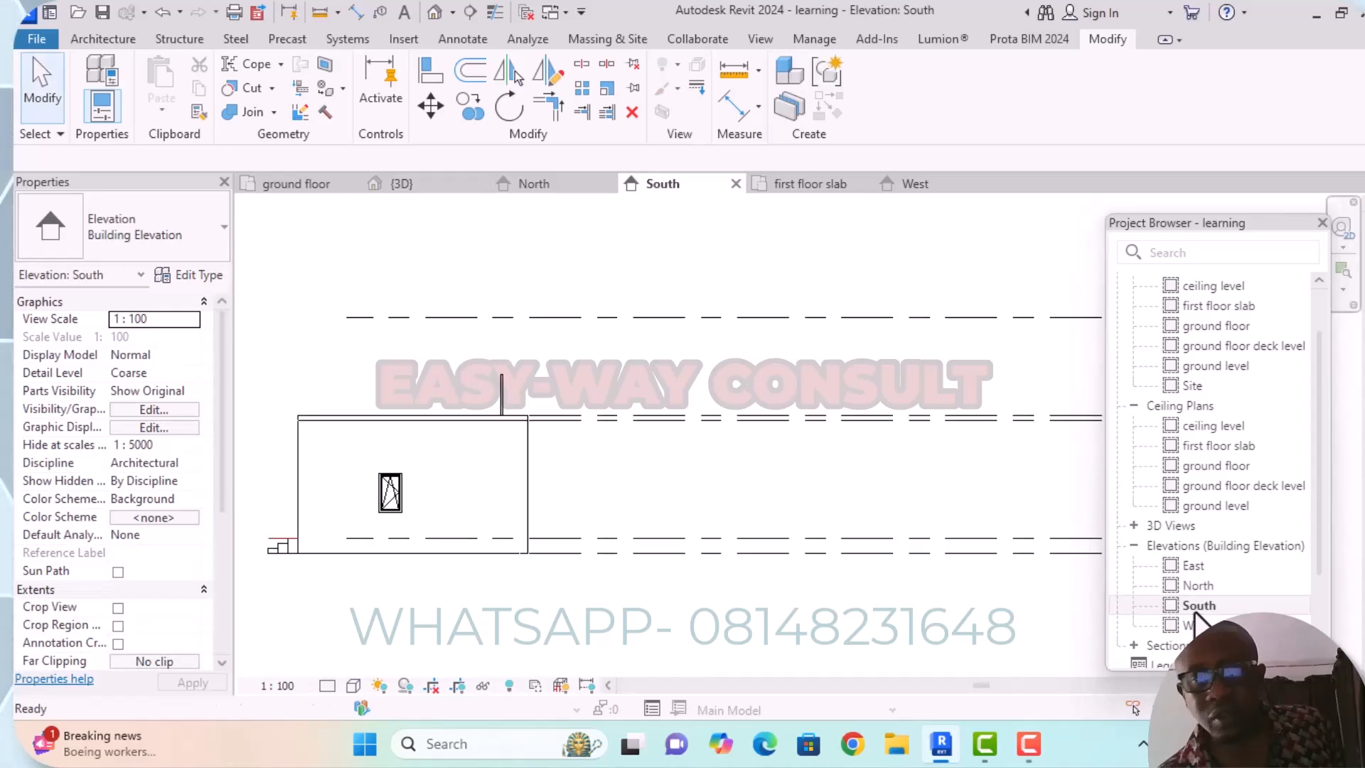
middle_click_drag(403, 590, 433, 536)
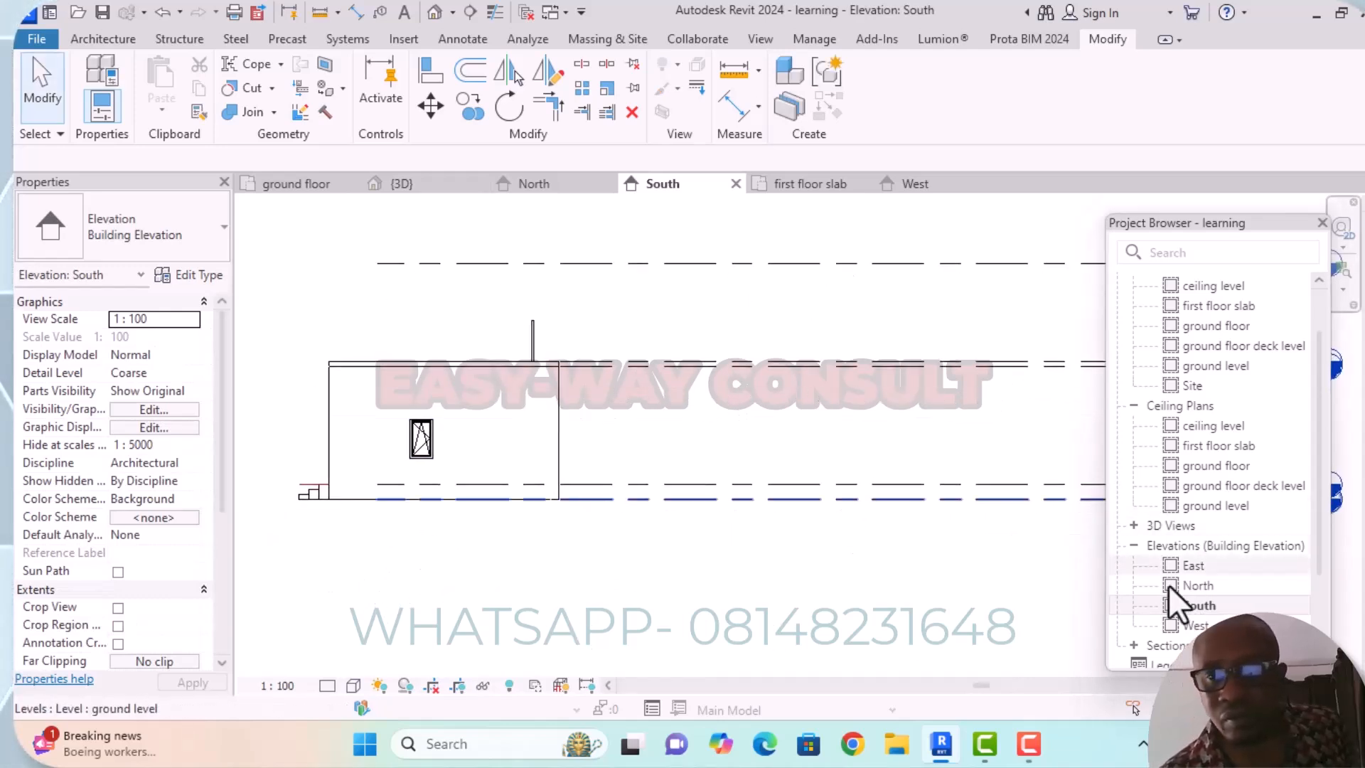
double_click(1191, 625)
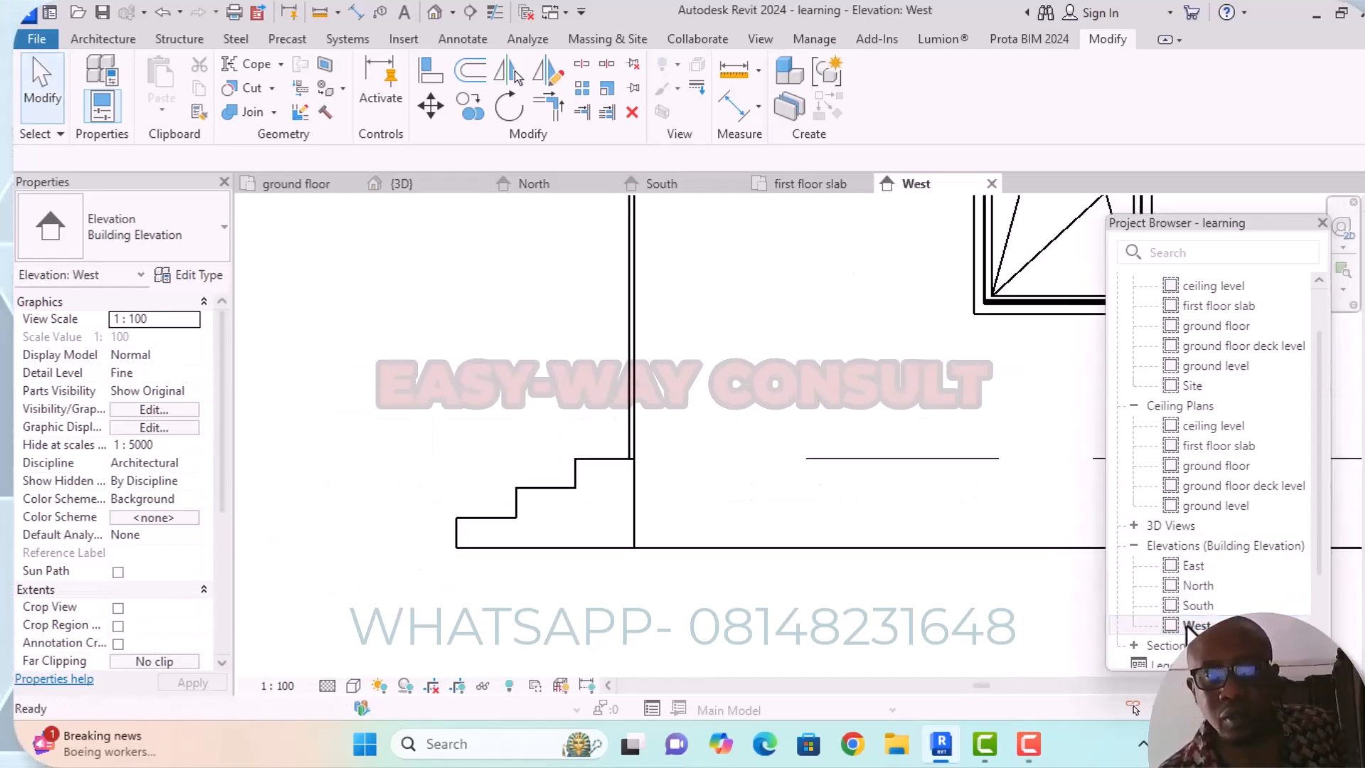
scroll(625, 496, "down", 4)
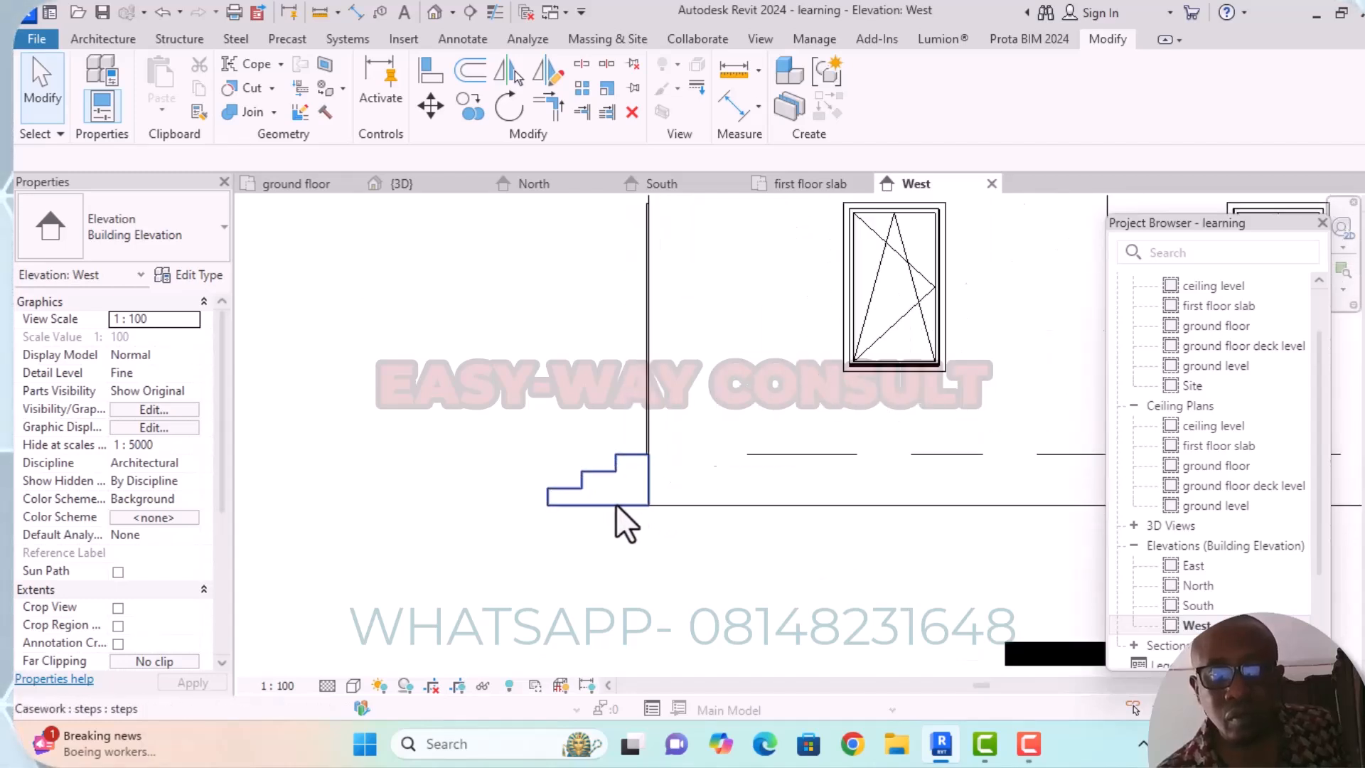
scroll(611, 505, "up", 3)
left_click(656, 415)
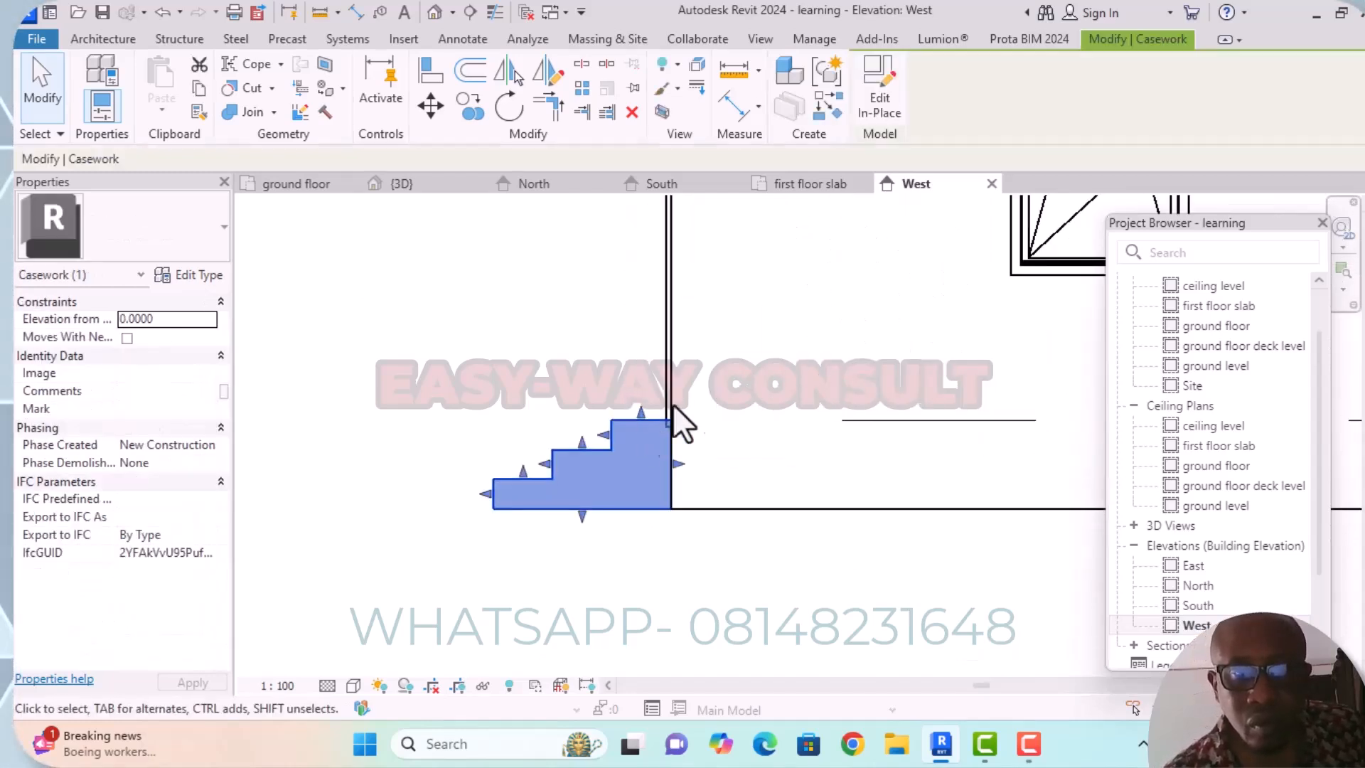
left_click(867, 117)
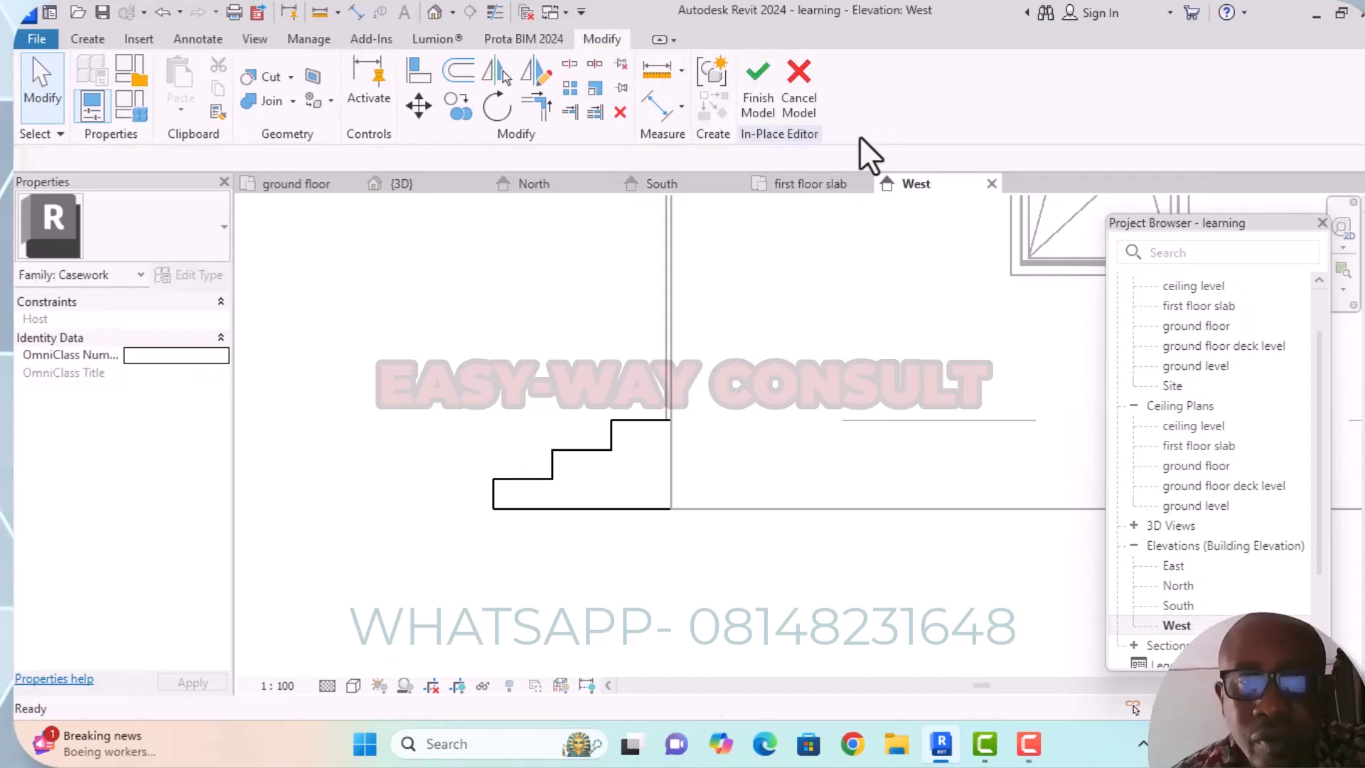
Lower the top tread of the steps' extrusion slightly below the floor level line and finish the model.
left_click(638, 421)
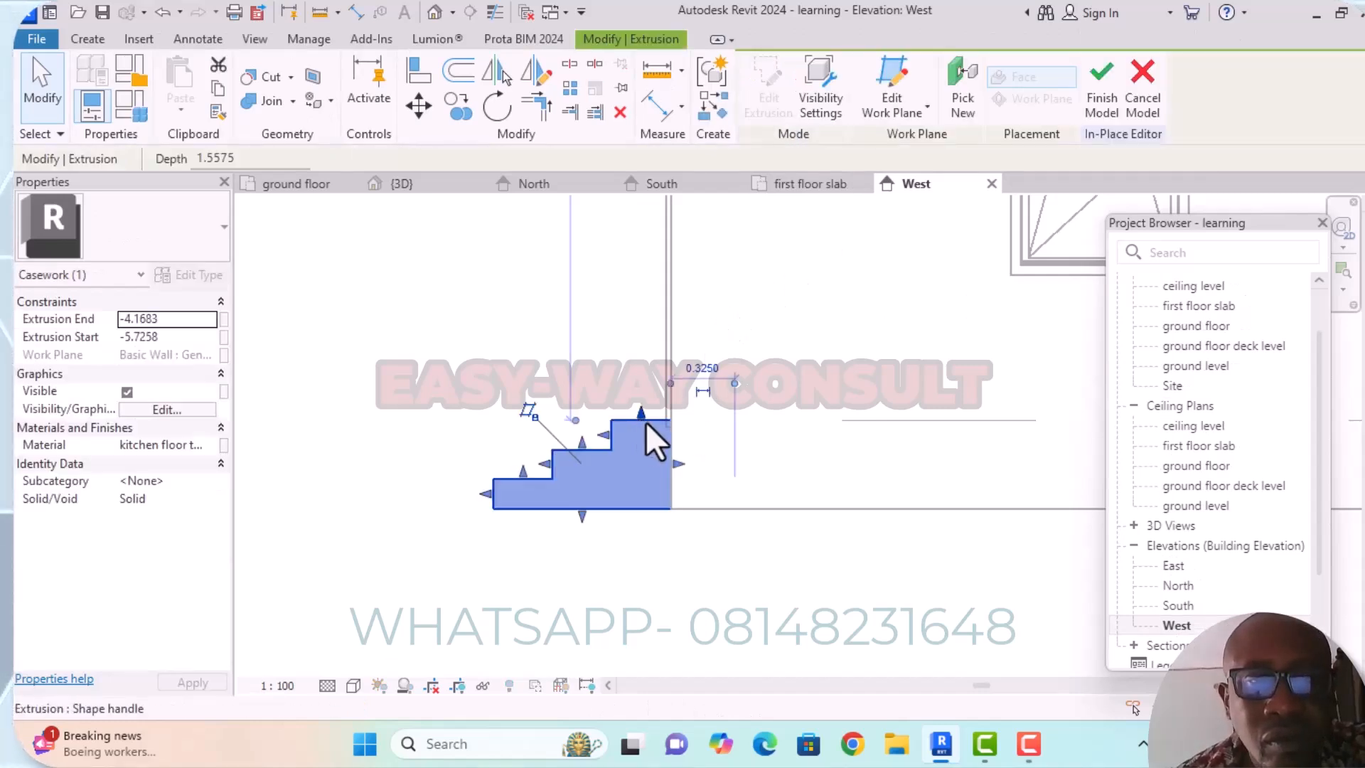
scroll(643, 421, "up", 4)
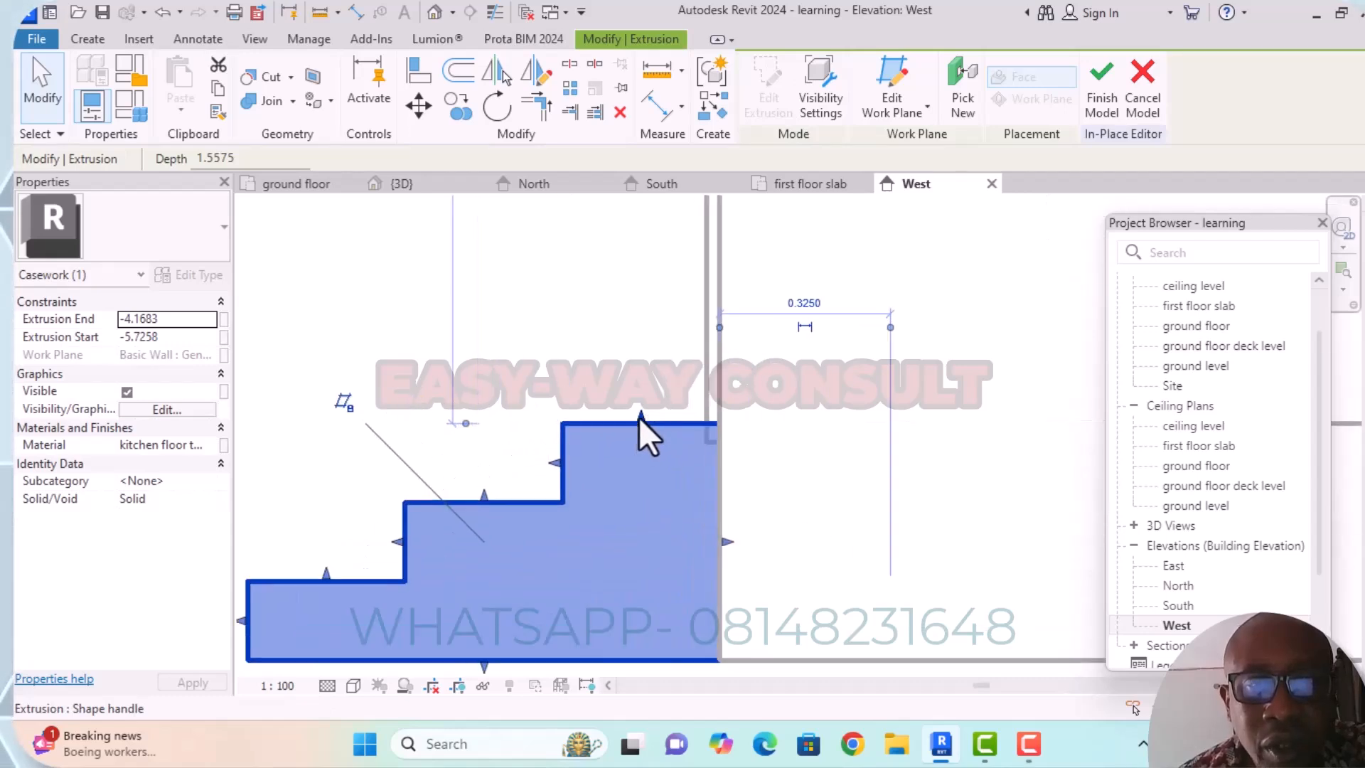
left_click_drag(638, 417, 641, 438)
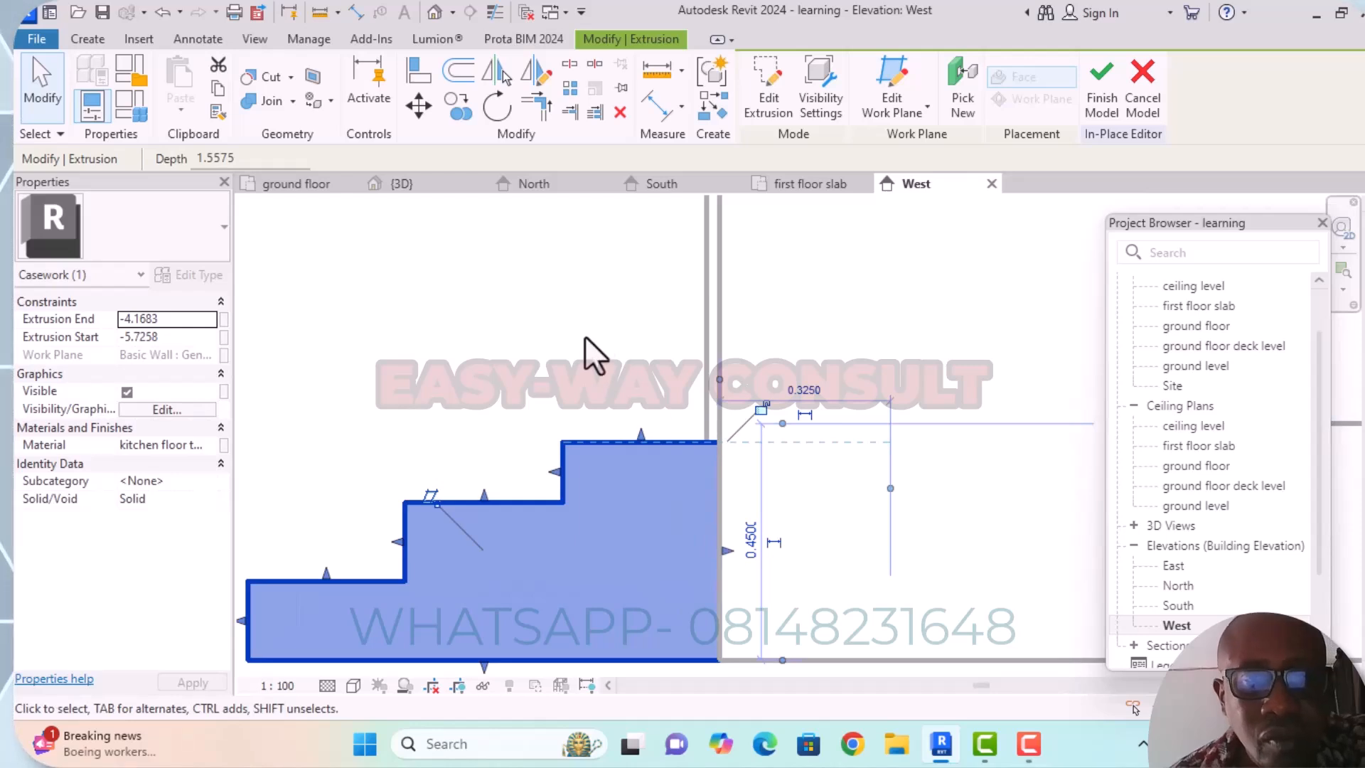
scroll(604, 312, "down", 1)
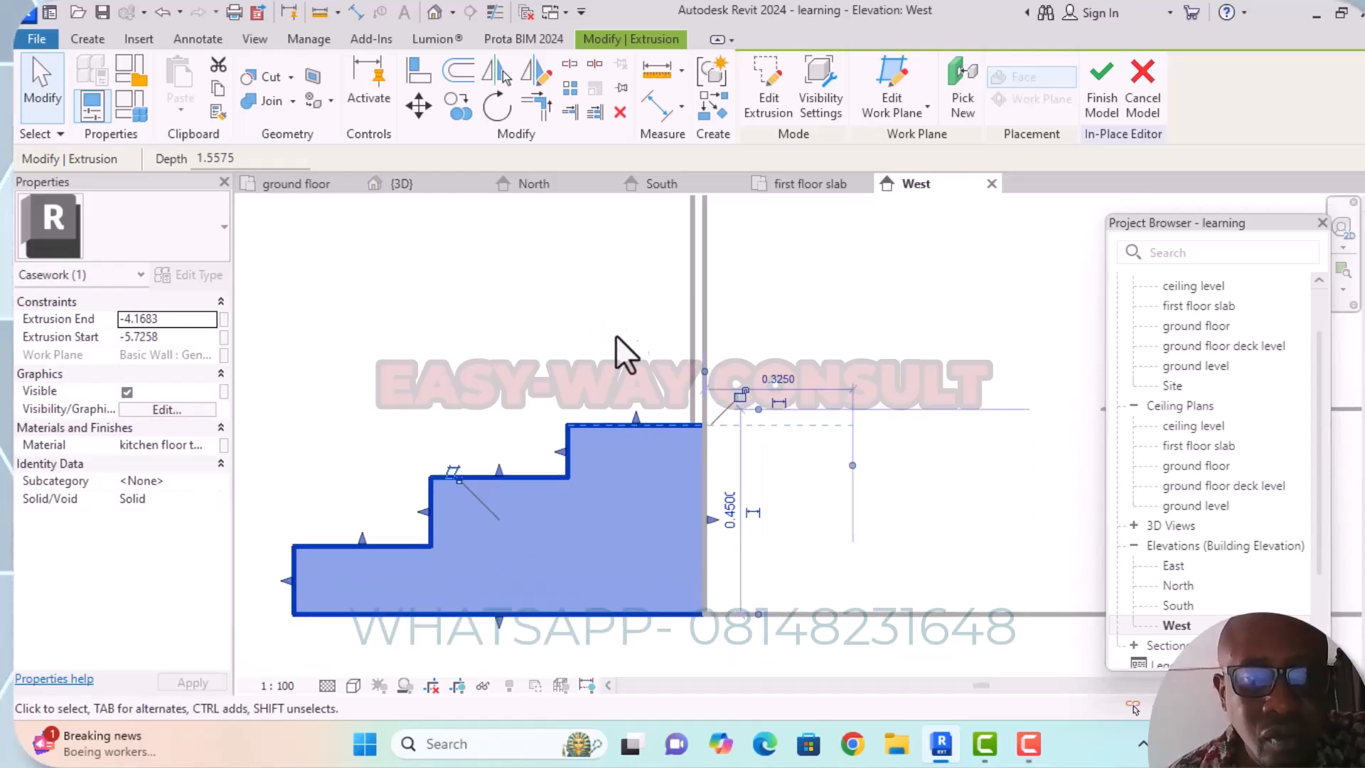
left_click(1109, 112)
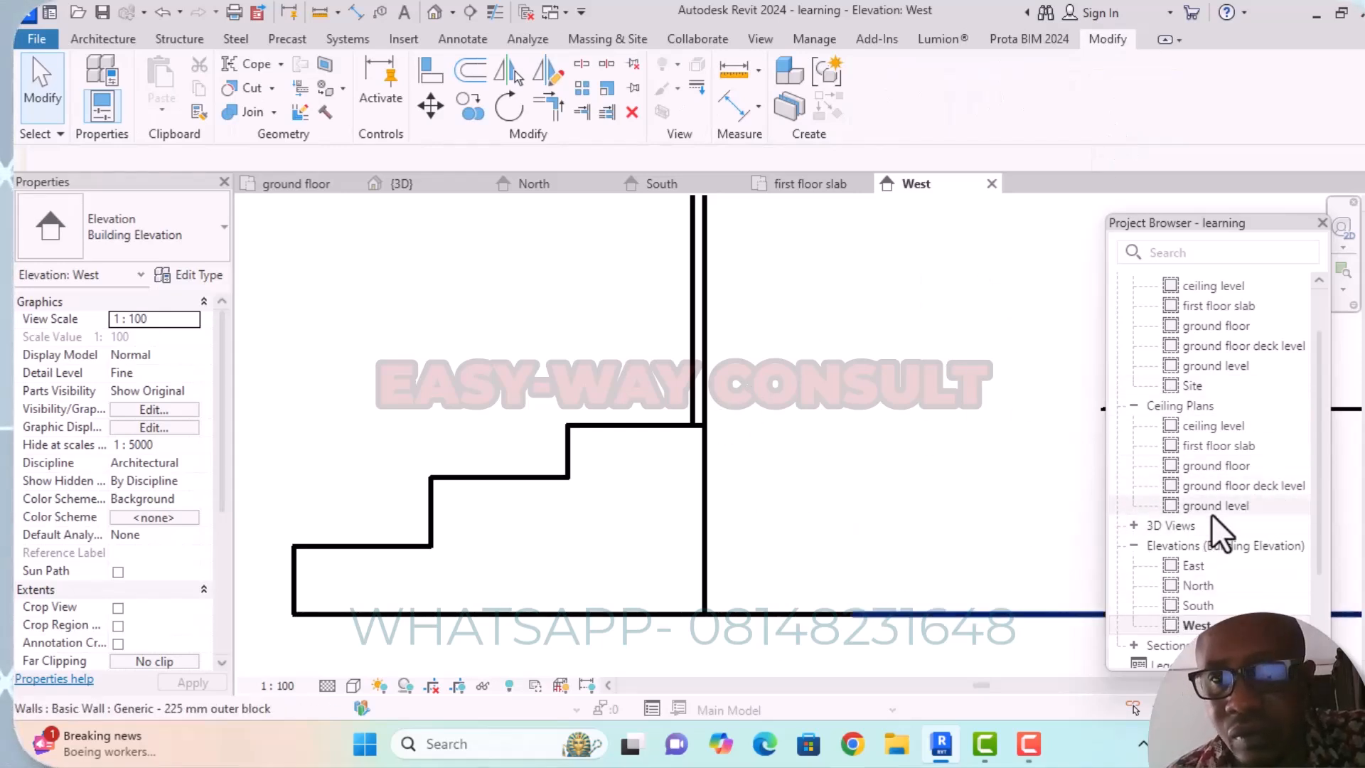
scroll(979, 433, "down", 2)
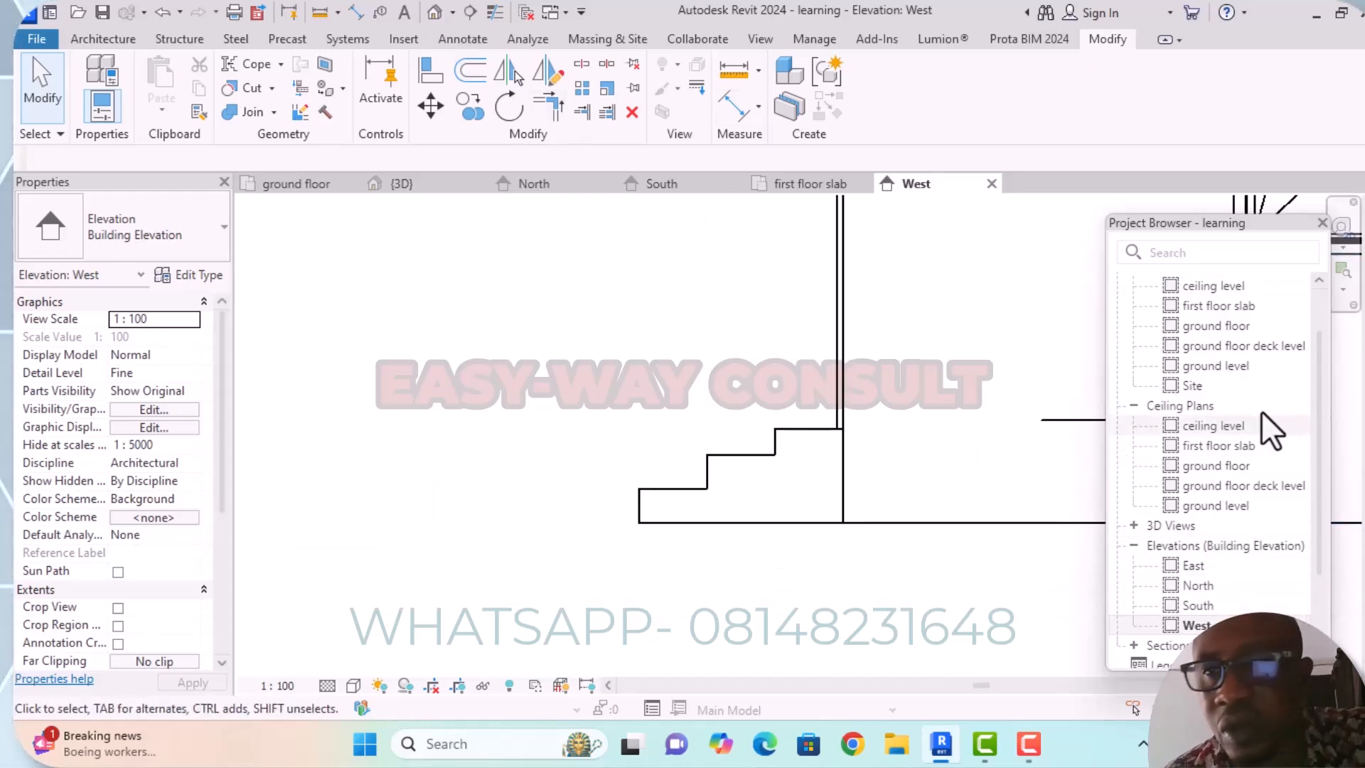
Examine the lowered top tread against the side door's threshold and the adjoining wall in the 3D view.
double_click(1217, 326)
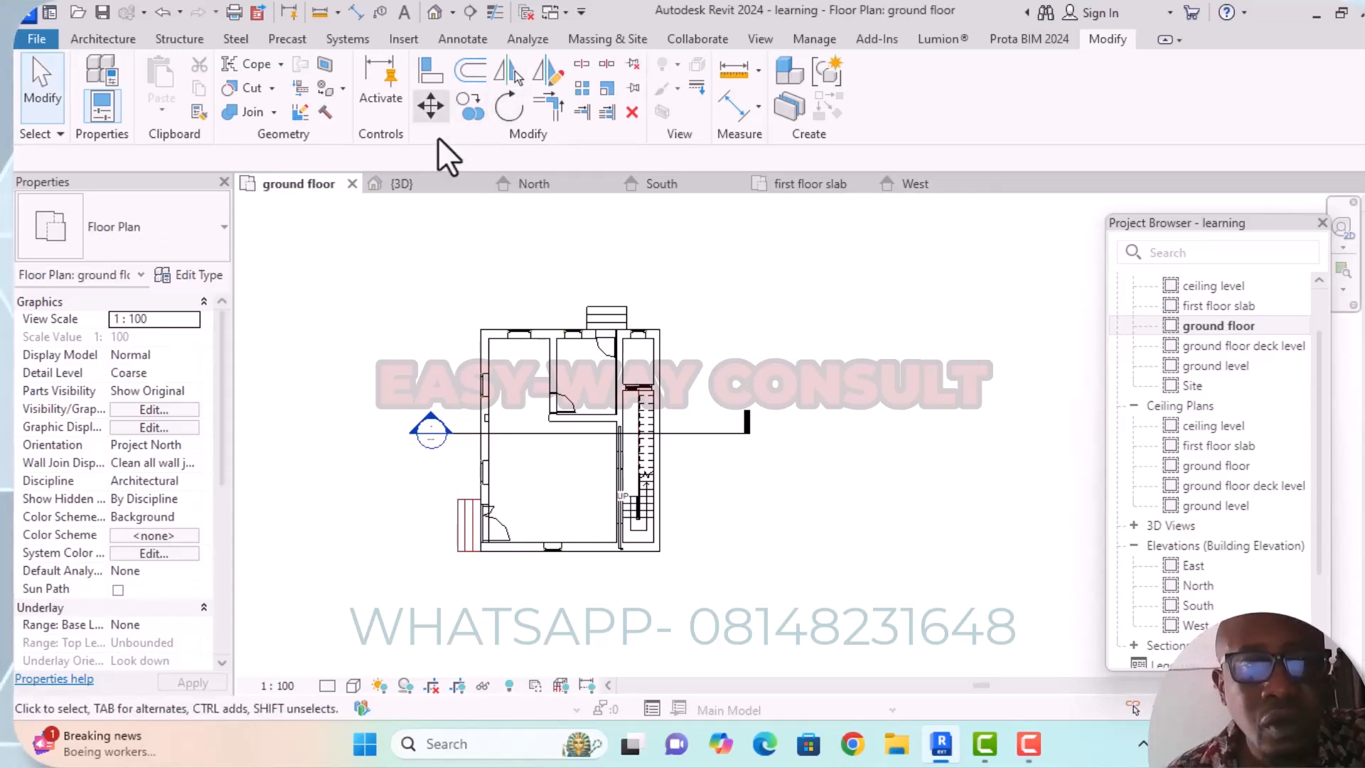
left_click(434, 13)
scroll(536, 446, "up", 5)
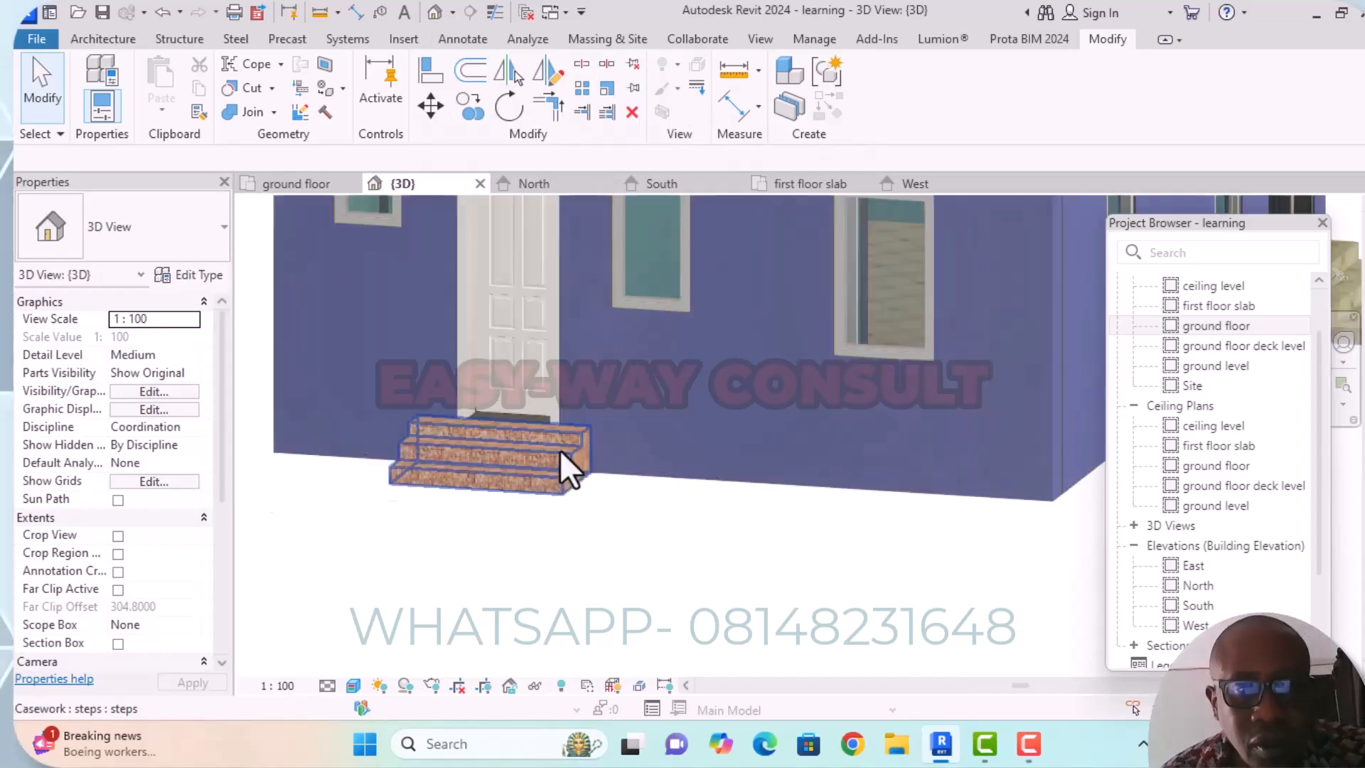
scroll(514, 416, "up", 3)
scroll(654, 409, "down", 3)
mouse_move(795, 529)
middle_mouse_down()
mouse_move(805, 537)
mouse_move(786, 519)
middle_mouse_up()
scroll(758, 463, "down", 3)
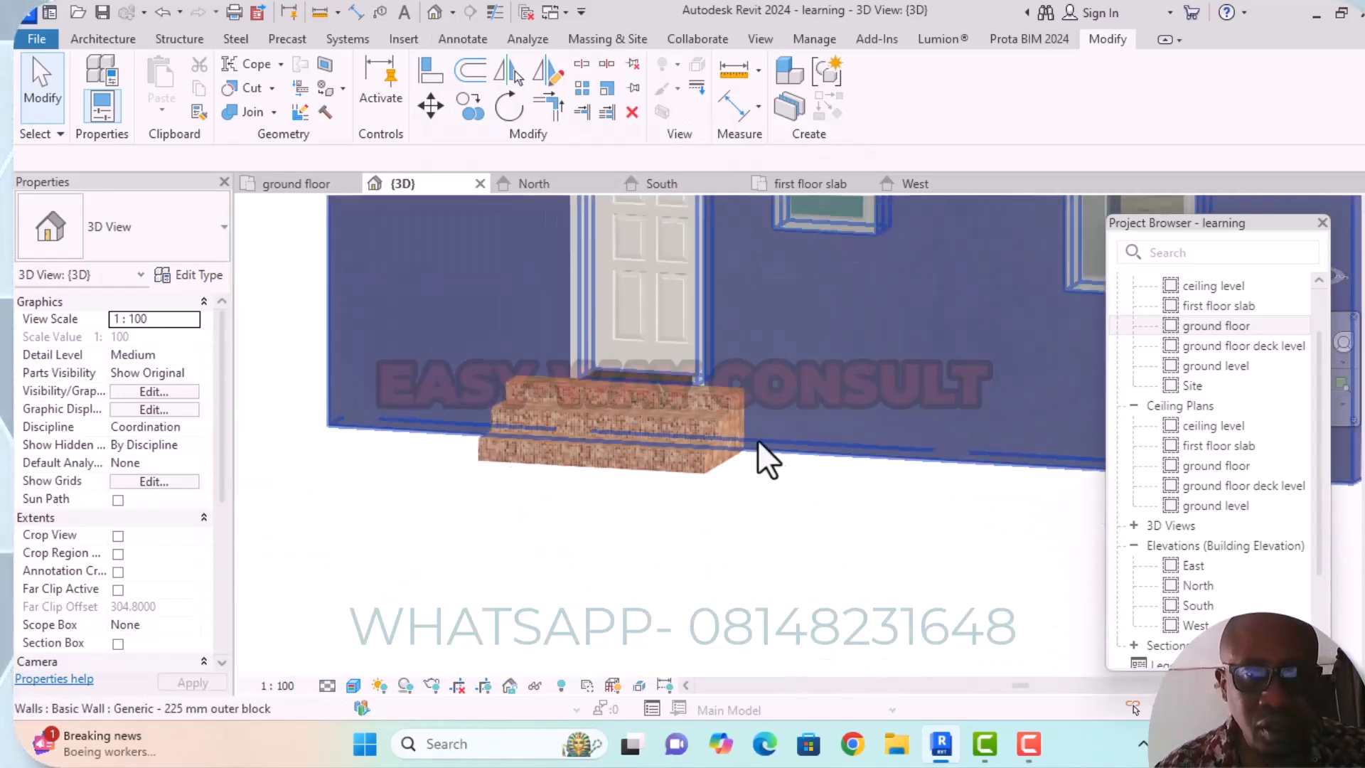
middle_click_drag(780, 466, 739, 441)
scroll(534, 386, "up", 3)
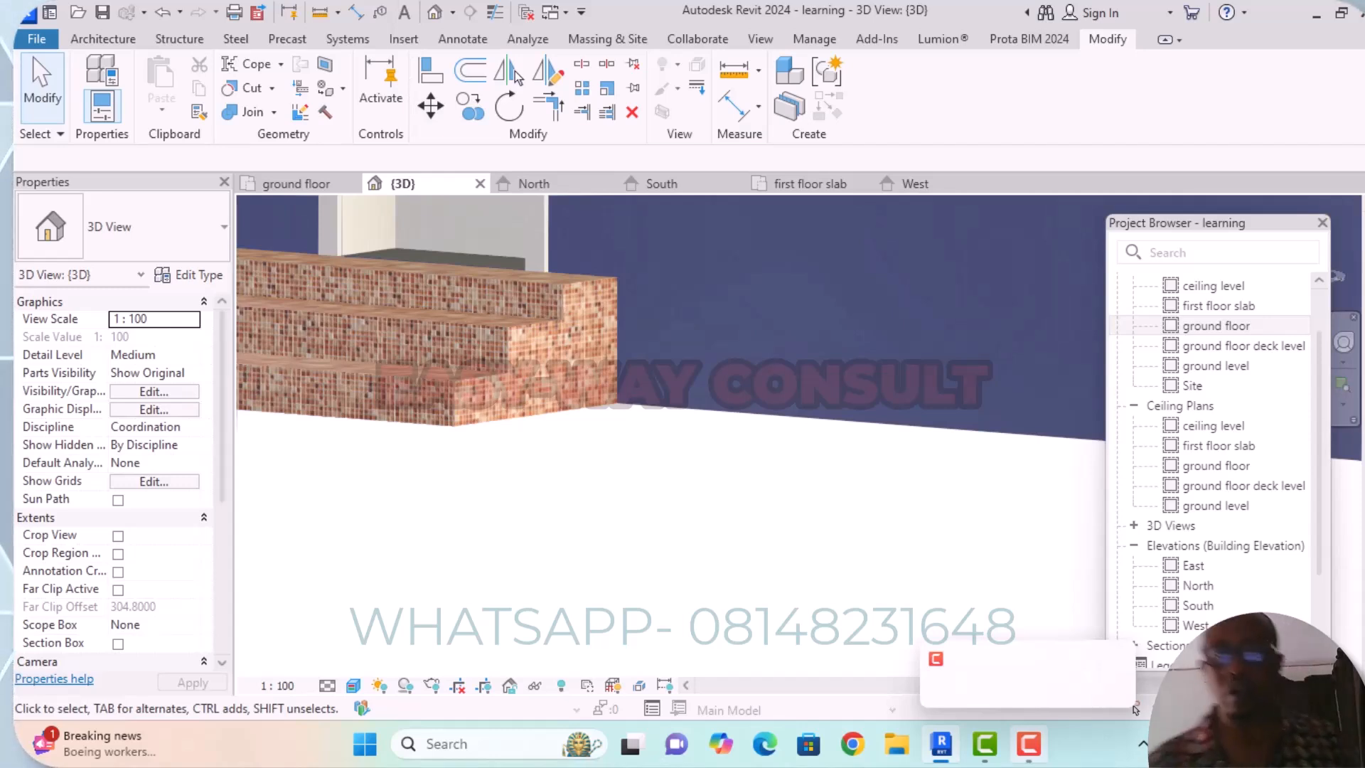
scroll(533, 369, "down", 2)
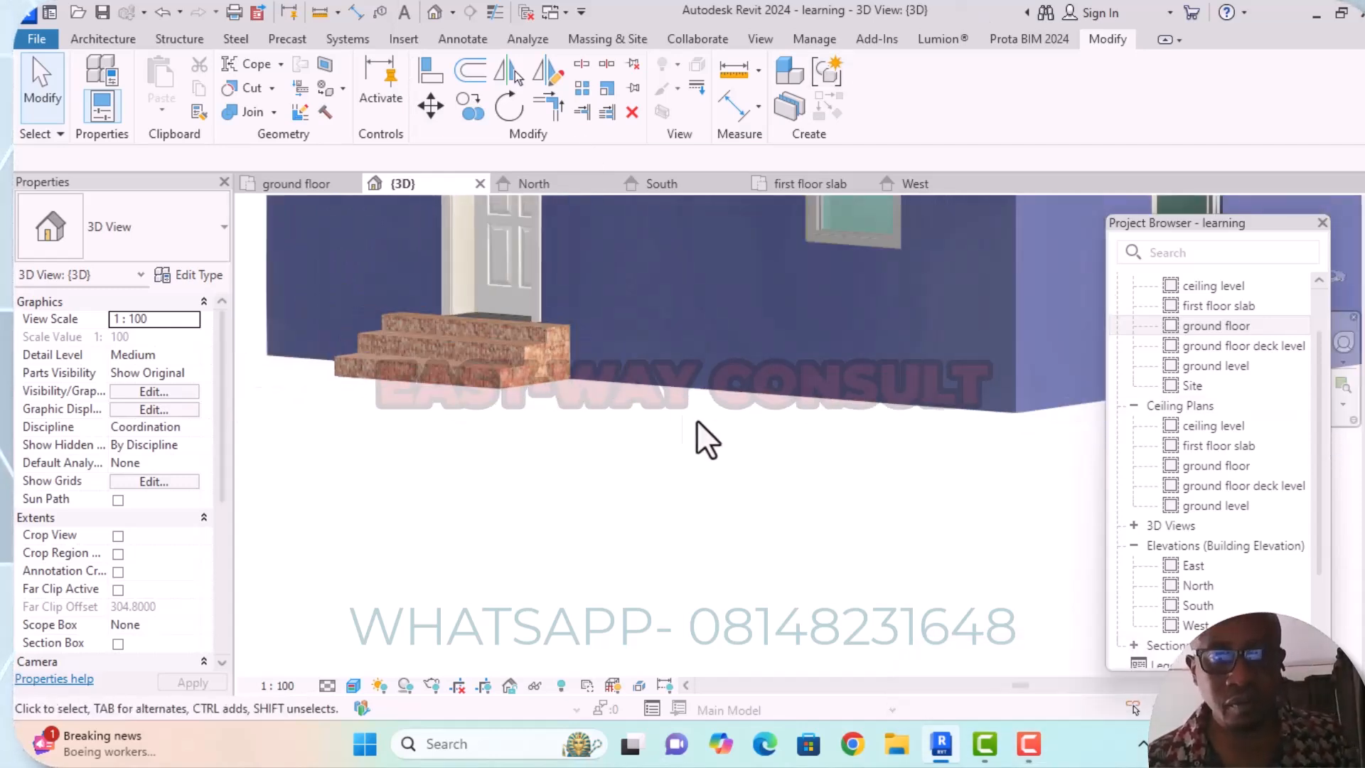
scroll(684, 414, "down", 1)
middle_click_drag(723, 442, 771, 457, "shift")
scroll(747, 391, "down", 2)
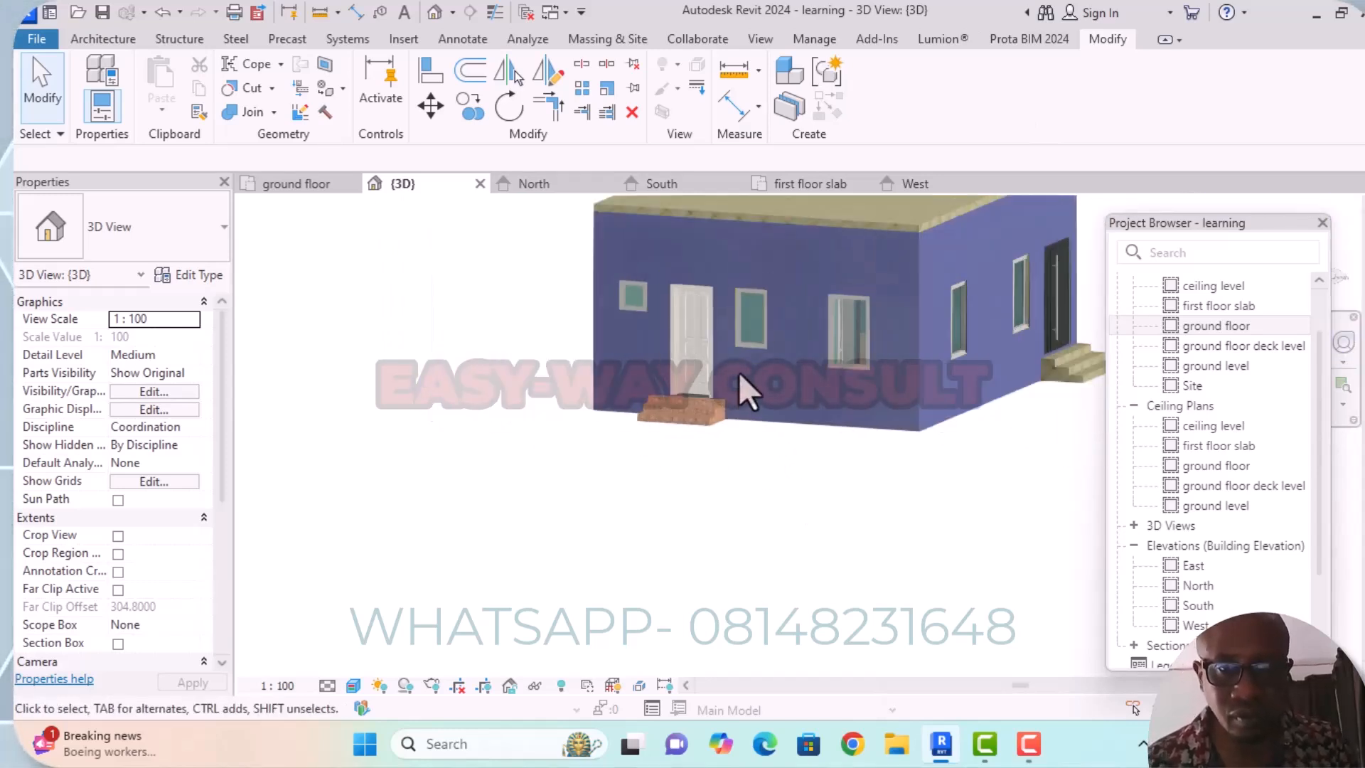
Inspect the tiled steps from their other end, checking where the top tread meets the door frame and wall.
middle_click_drag(600, 445, 769, 412, "shift")
middle_click_drag(978, 406, 721, 403)
scroll(796, 364, "up", 3)
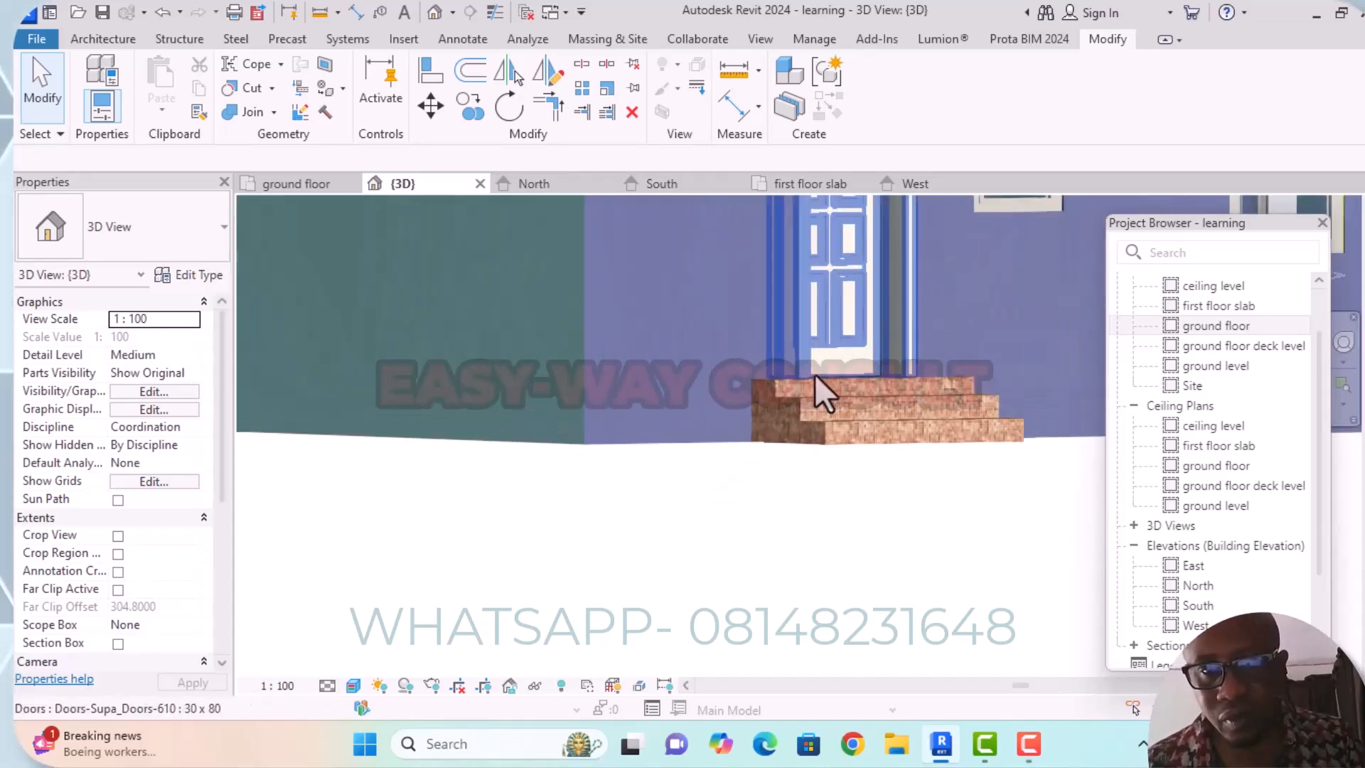
scroll(814, 375, "up", 4)
scroll(672, 370, "down", 2)
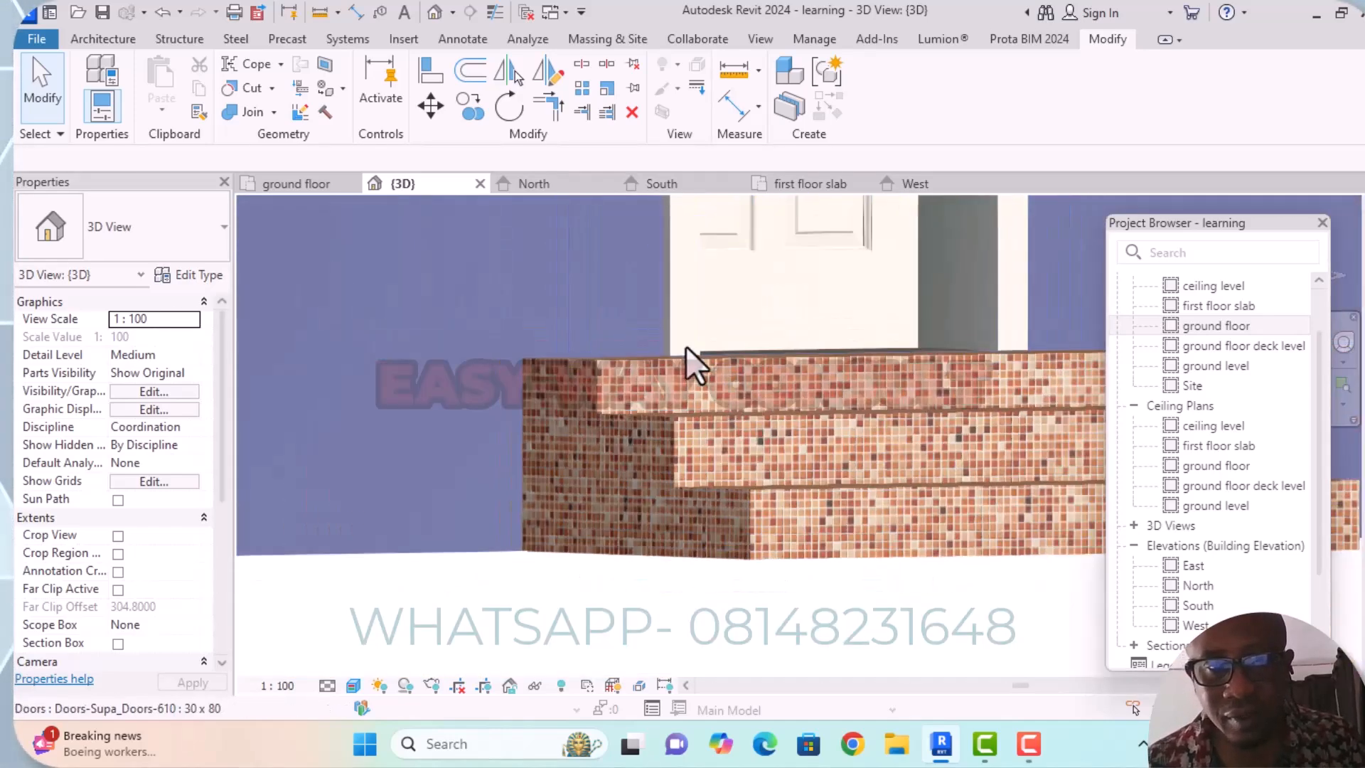
scroll(562, 380, "down", 3)
mouse_move(561, 380)
middle_mouse_down("shift")
mouse_move(639, 473)
mouse_move(564, 381)
middle_mouse_up("shift")
scroll(562, 356, "down", 3)
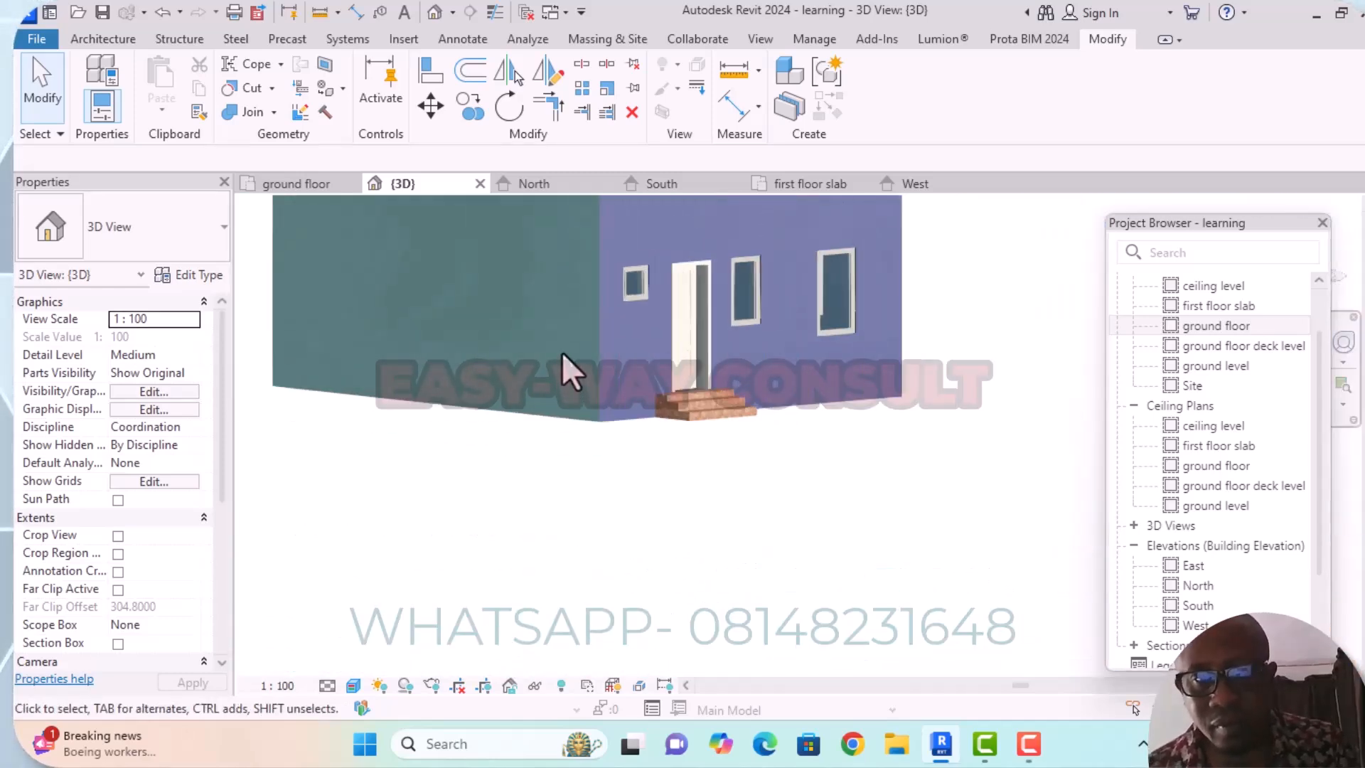
scroll(562, 352, "down", 3)
middle_click_drag(497, 427, 642, 445, "shift")
scroll(775, 369, "up", 5)
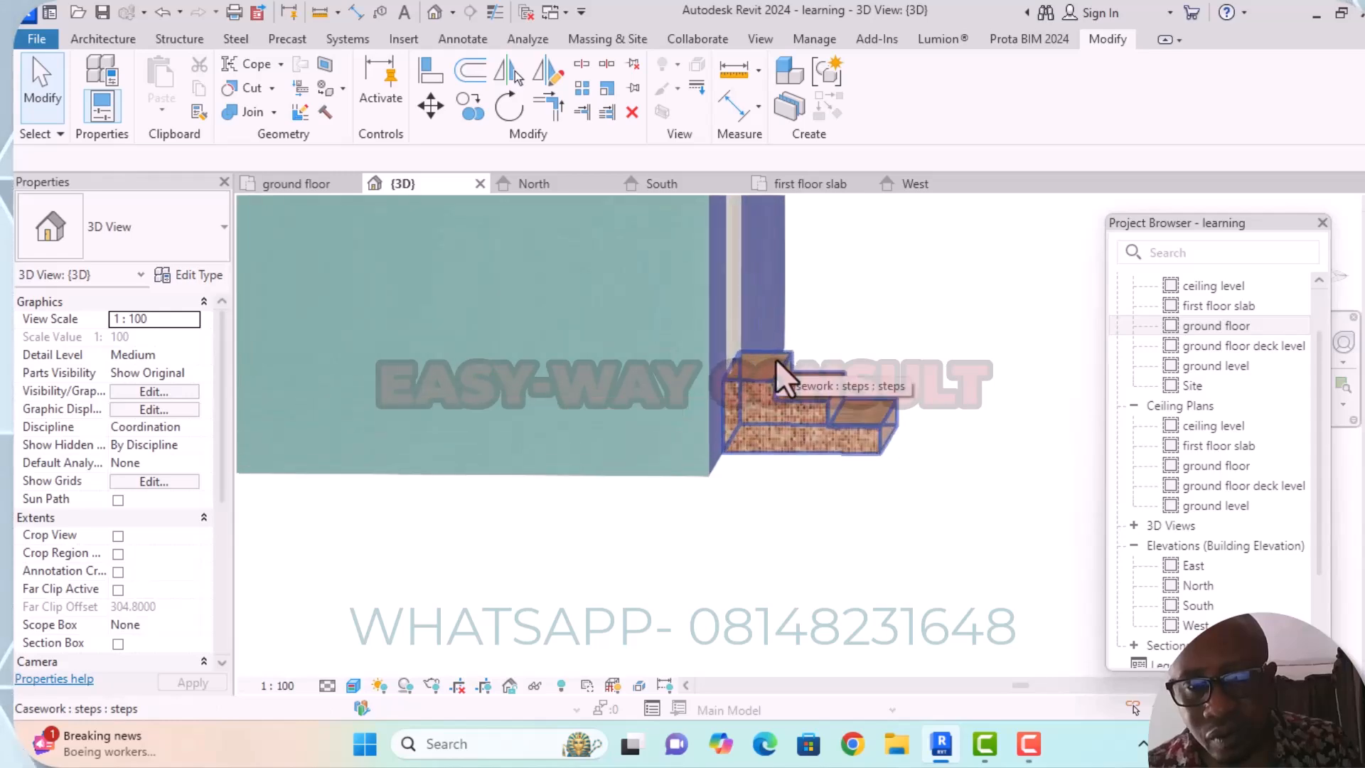
scroll(775, 360, "up", 3)
scroll(625, 389, "up", 5)
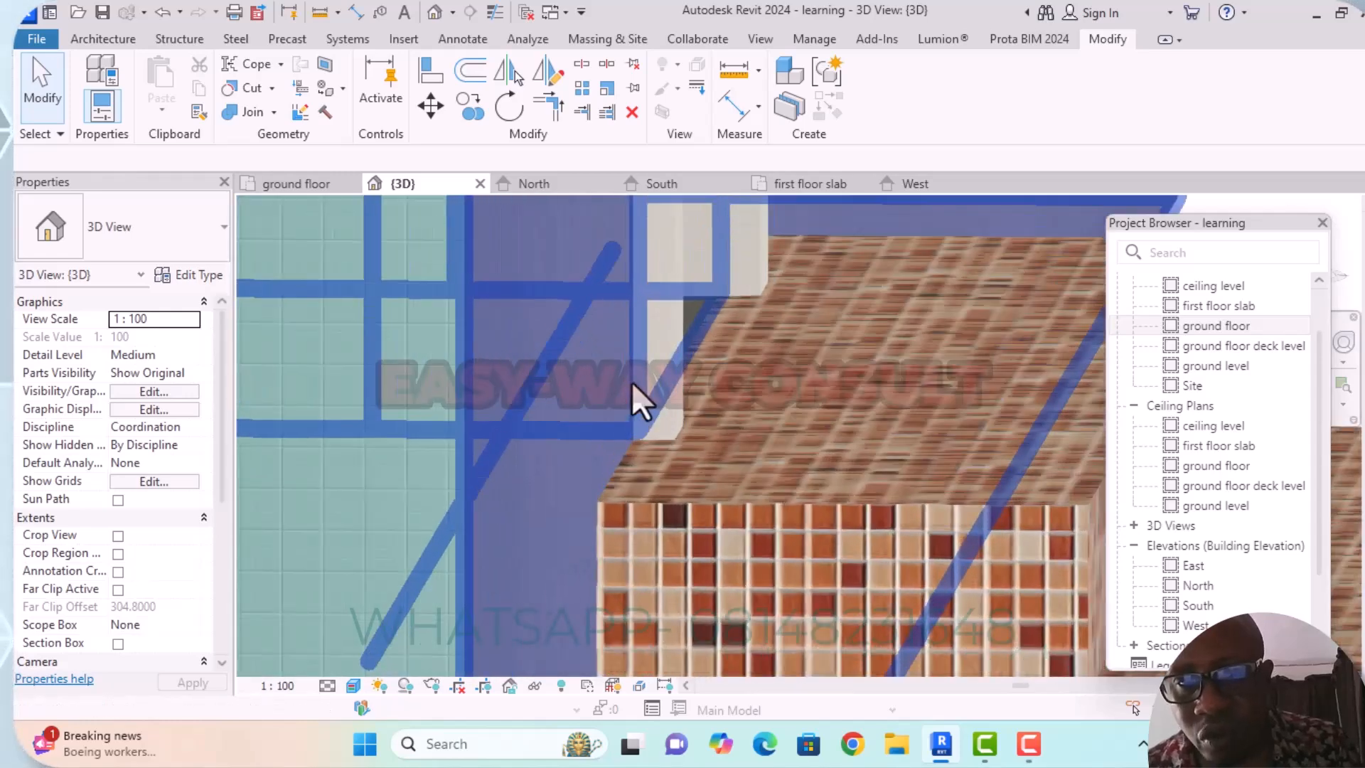
scroll(655, 352, "down", 5)
scroll(775, 419, "up", 2)
middle_click_drag(774, 419, 271, 381, "shift")
Review the side-door steps head-on and the double-door entrance steps within the whole building in 3D.
scroll(714, 426, "down", 5)
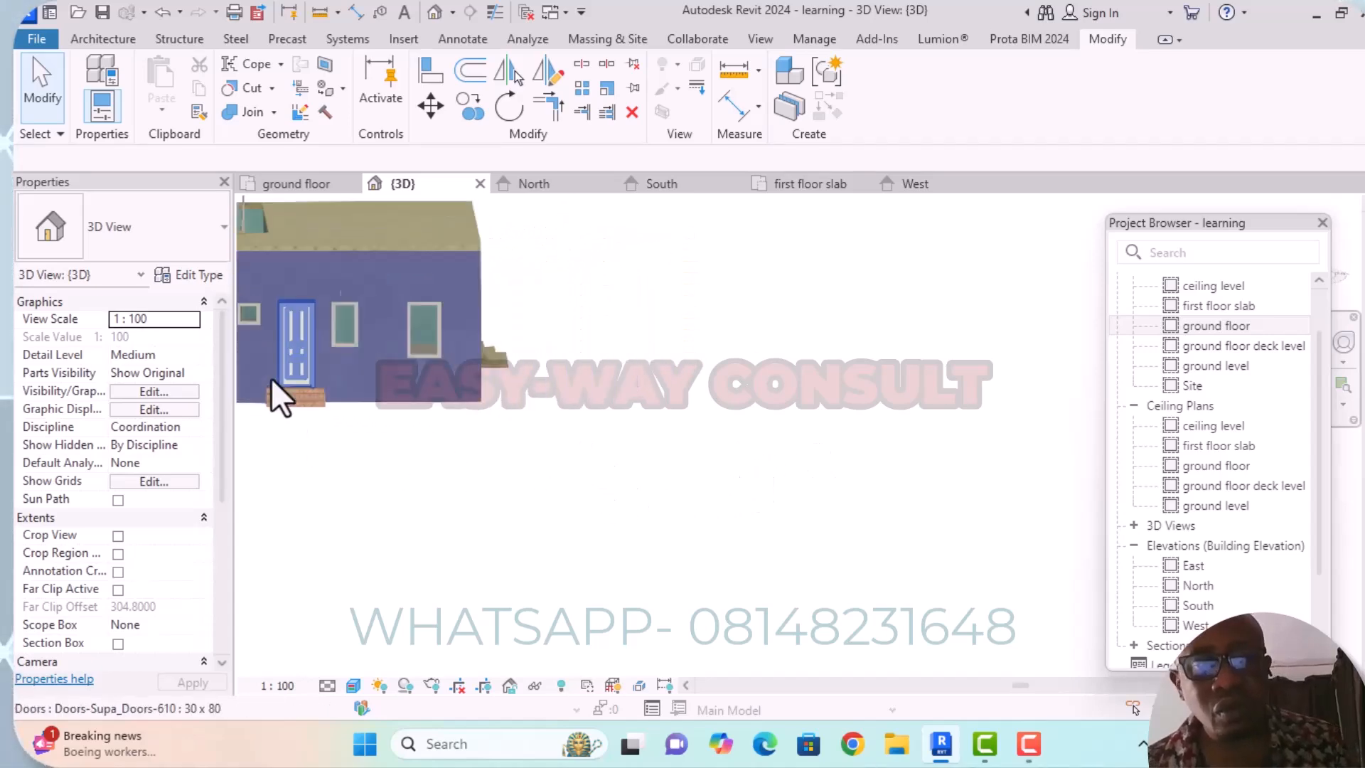
scroll(274, 377, "up", 8)
scroll(615, 386, "down", 3)
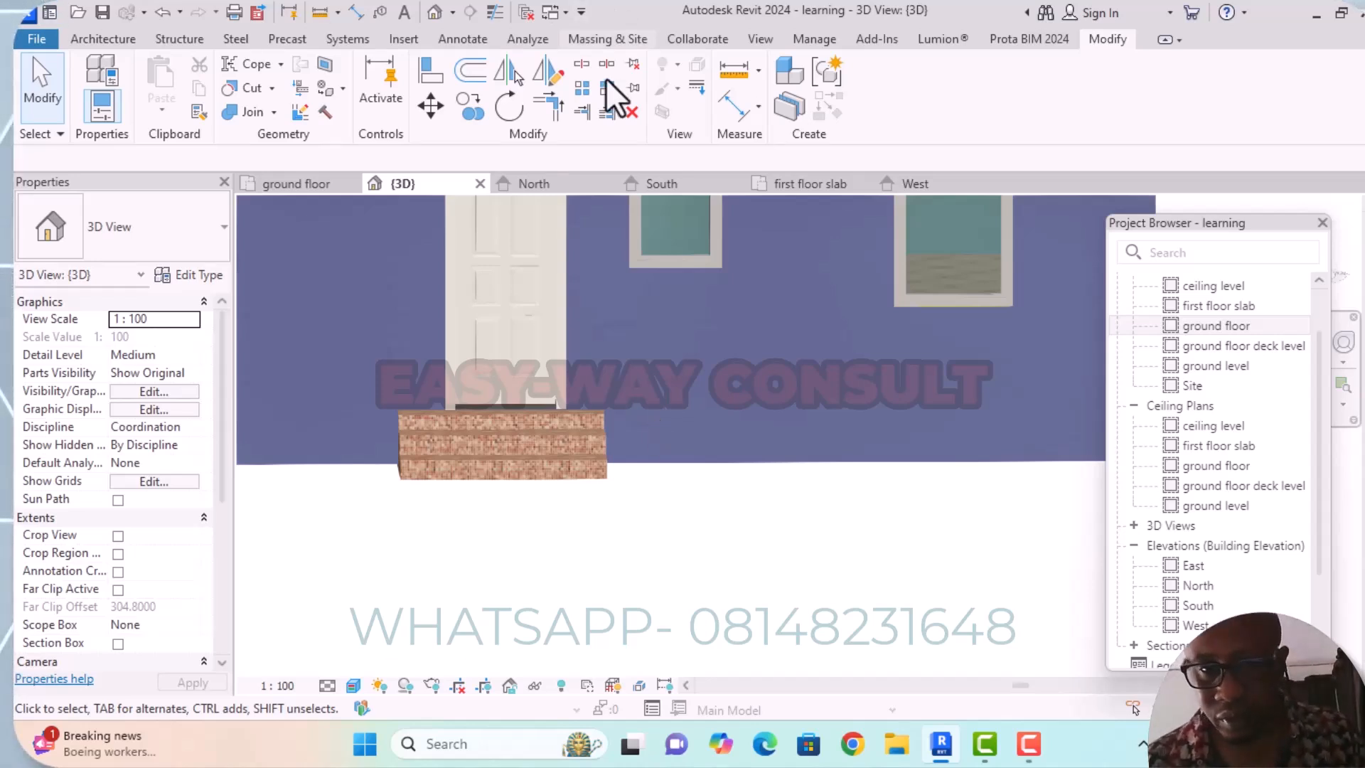
scroll(807, 462, "down", 5)
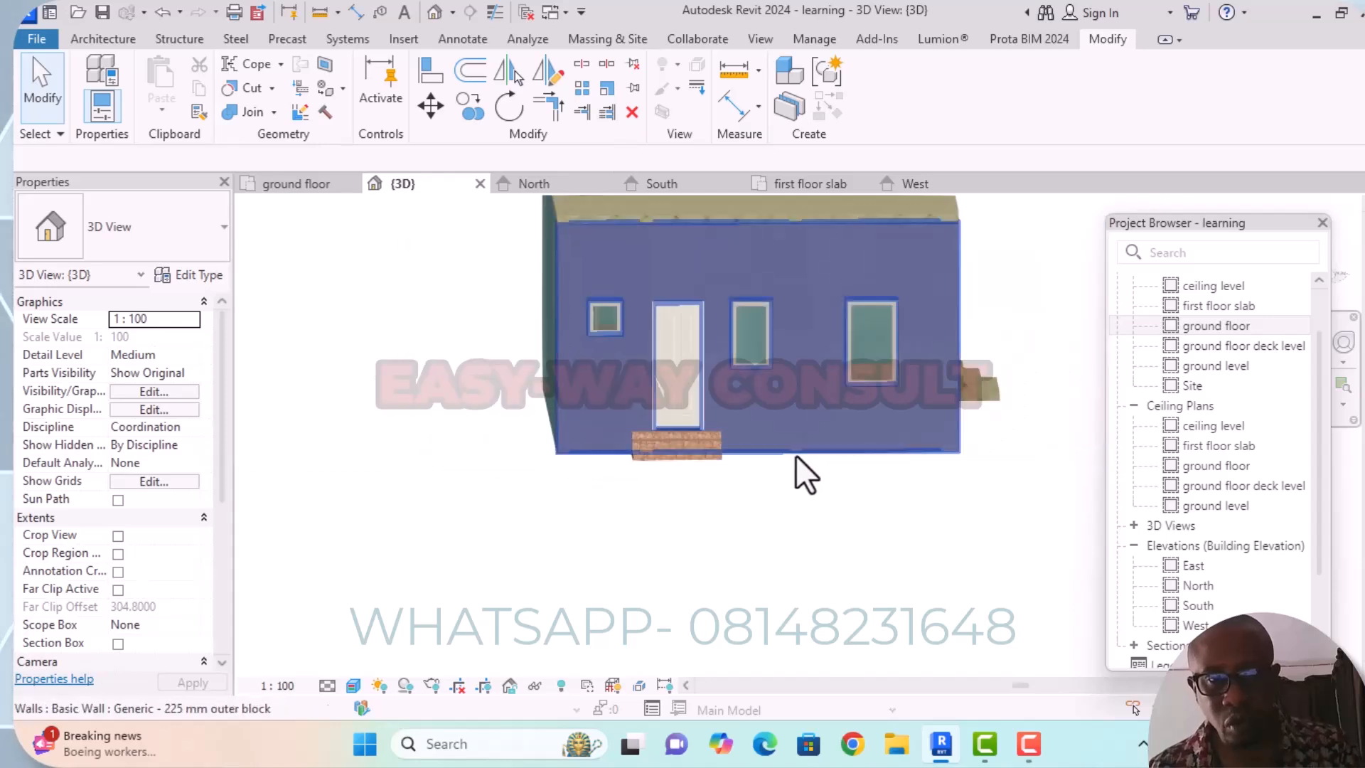
middle_click_drag(809, 467, 524, 507, "shift")
scroll(695, 442, "down", 6)
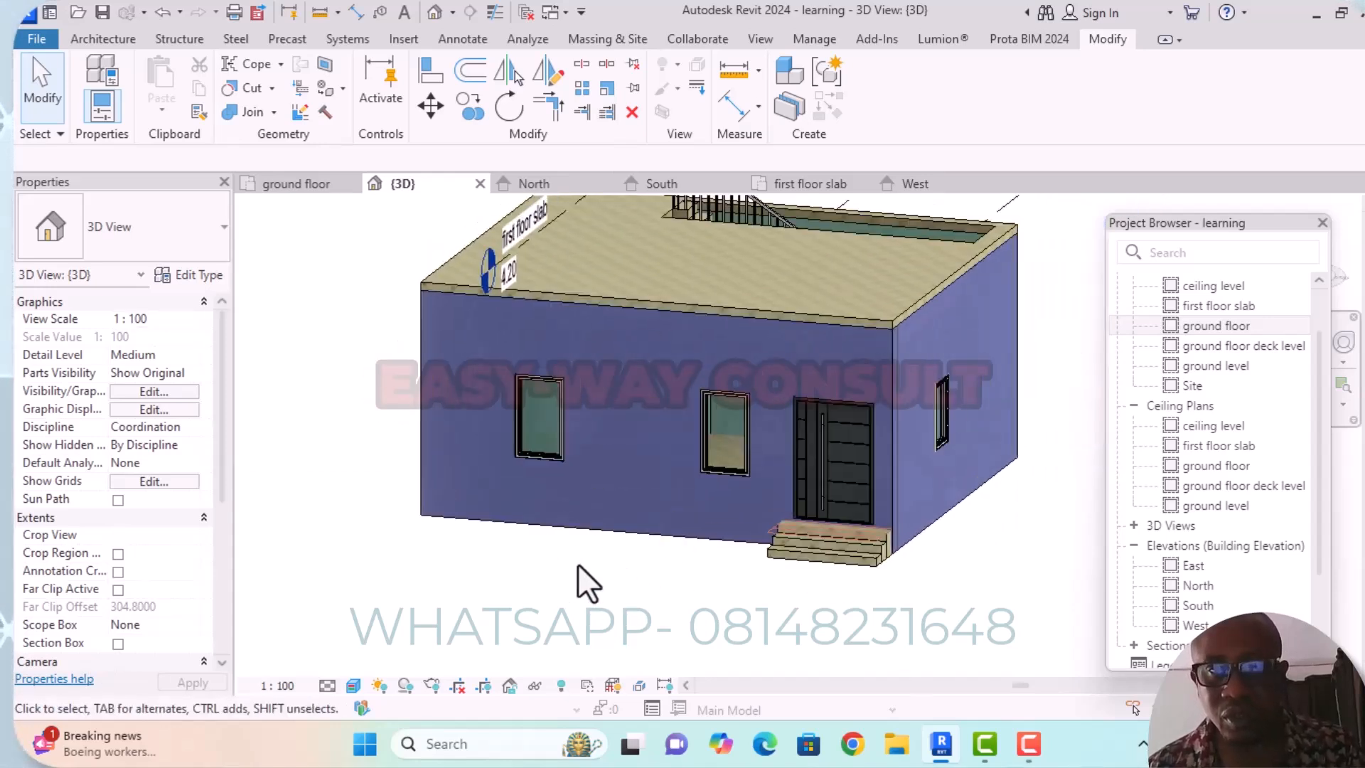
middle_click_drag(650, 518, 522, 581, "shift")
scroll(801, 464, "down", 3)
middle_click_drag(856, 470, 878, 418)
middle_click_drag(871, 471, 928, 488, "shift")
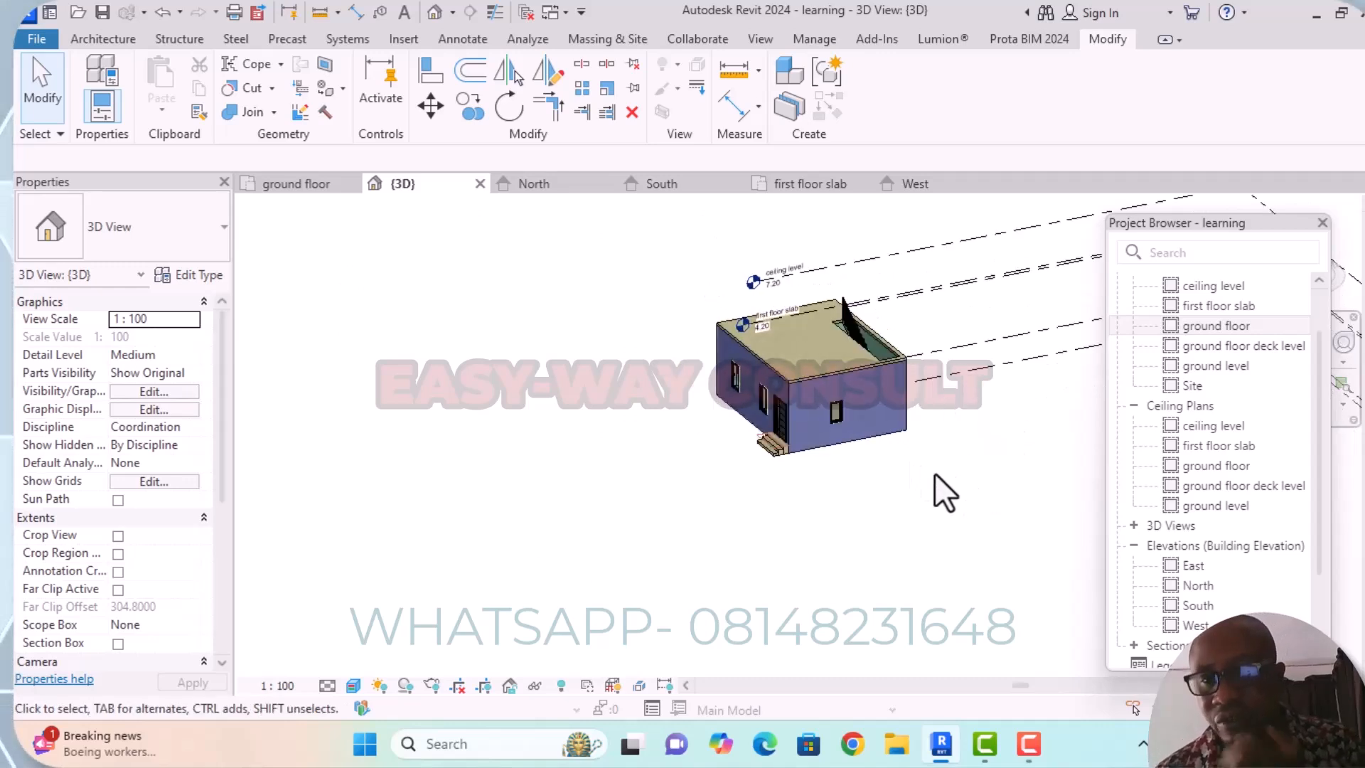